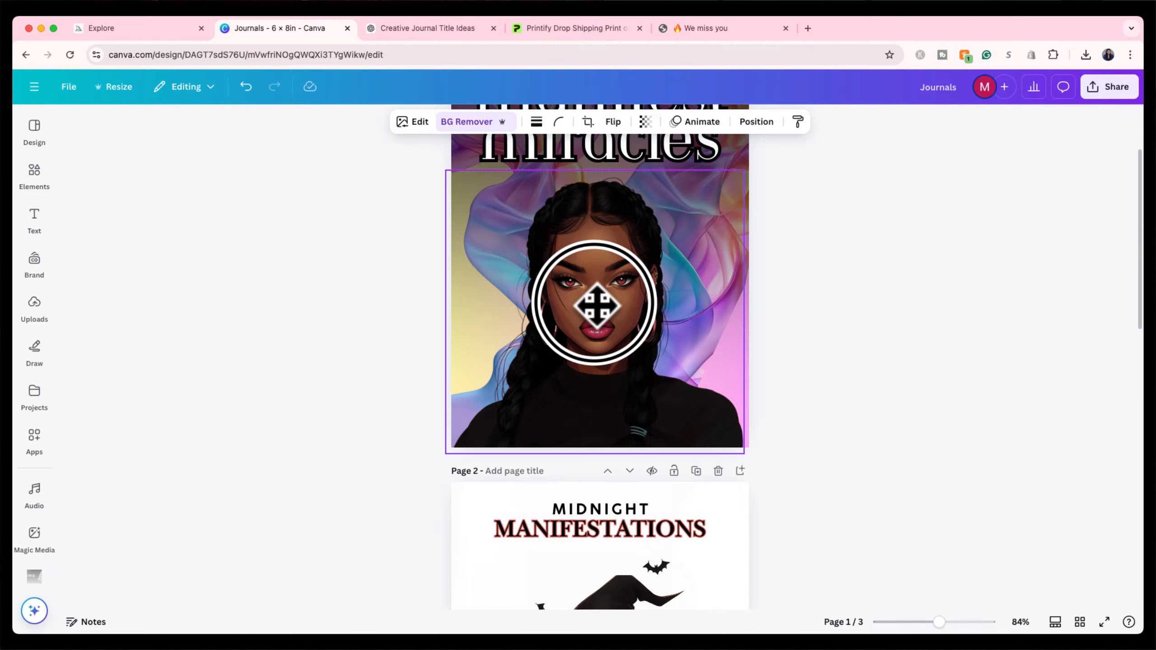
left_click(597, 305)
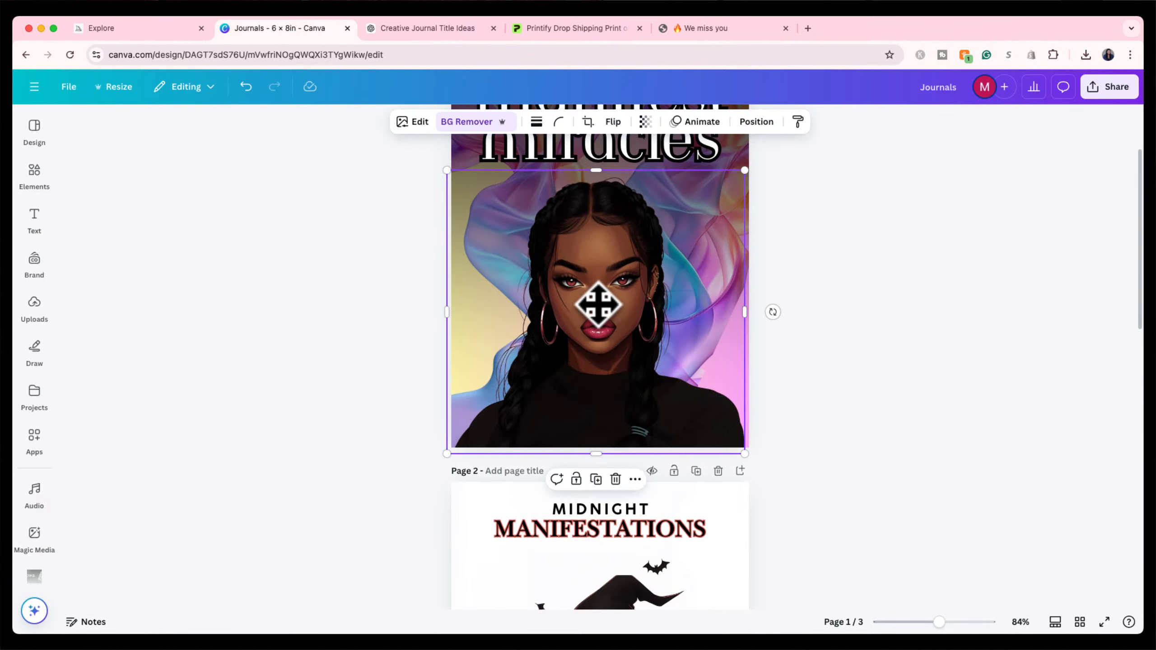
scroll(574, 432, "down", 4)
left_click(593, 474)
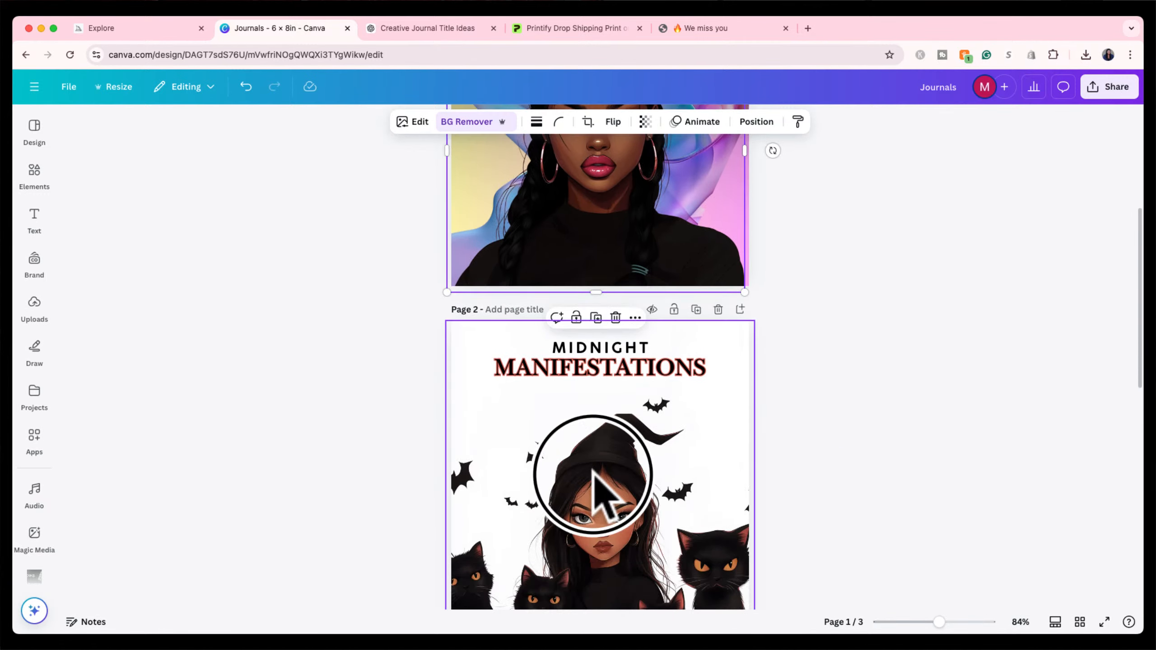
scroll(624, 465, "down", 3)
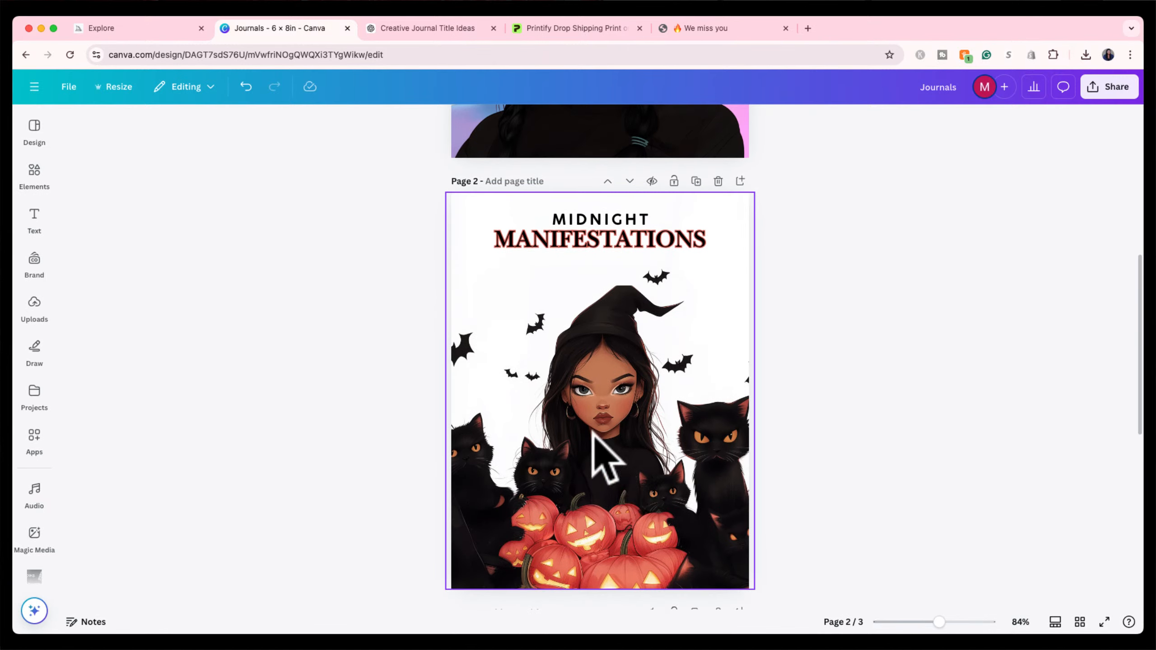
left_click(605, 384)
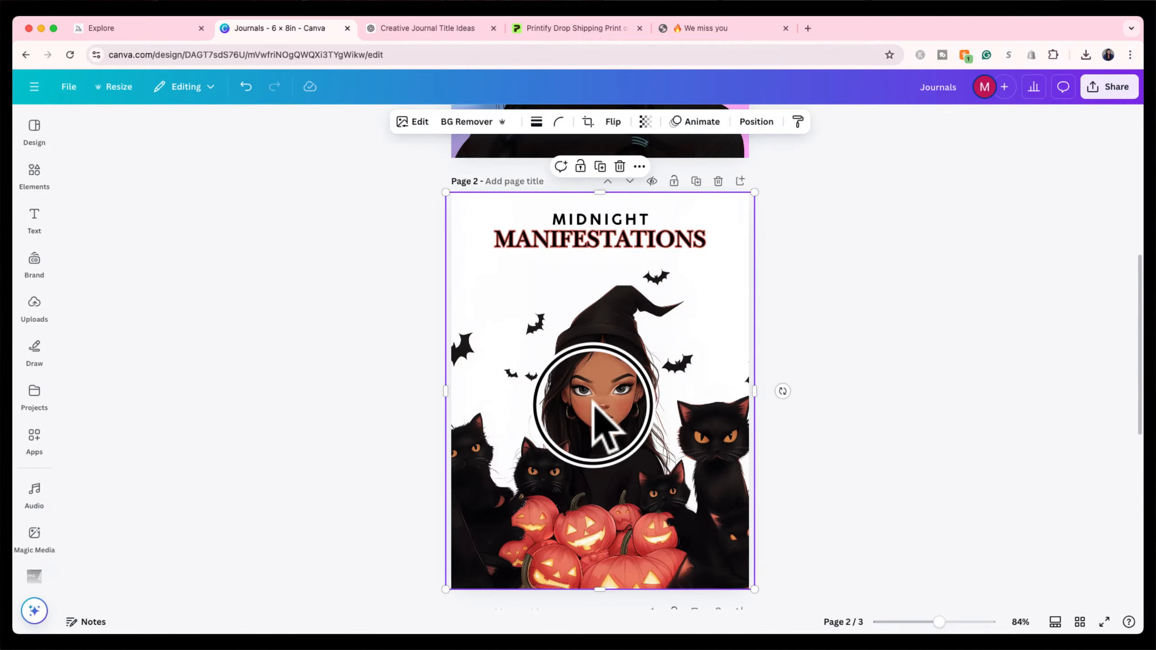
mouse_move(593, 400)
left_mouse_down()
mouse_move(612, 405)
mouse_move(480, 392)
mouse_move(600, 399)
left_mouse_up()
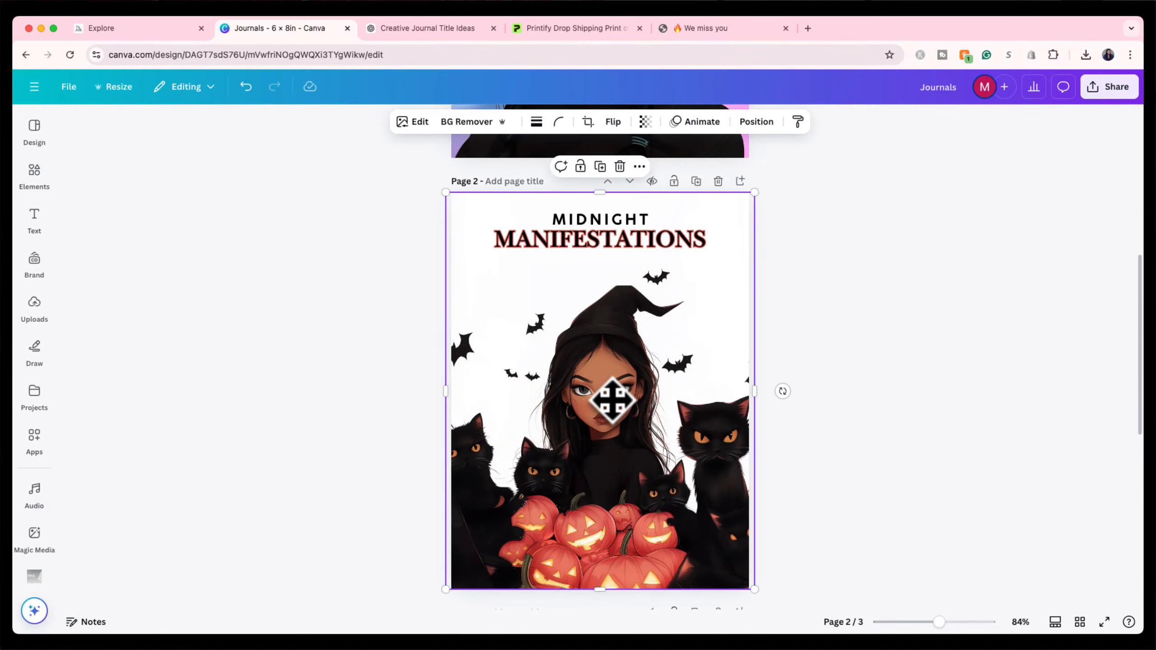
scroll(618, 395, "down", 10)
left_click(619, 379)
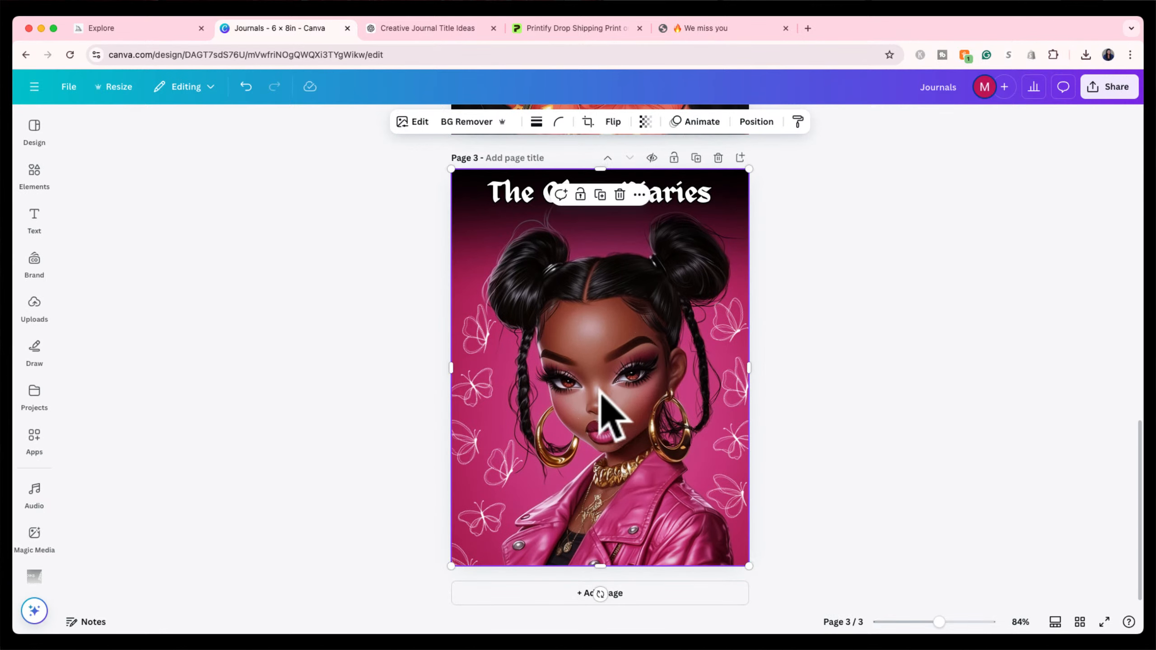
mouse_move(614, 374)
left_mouse_down()
mouse_move(594, 381)
mouse_move(632, 379)
mouse_move(614, 378)
left_mouse_up()
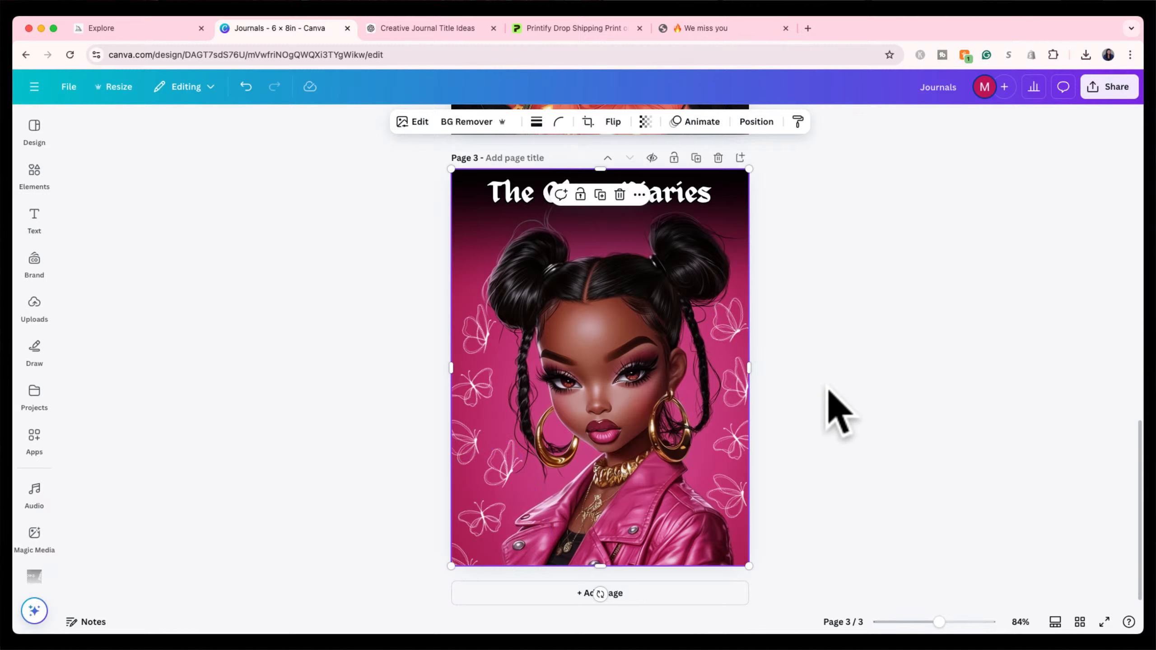
left_click(831, 405)
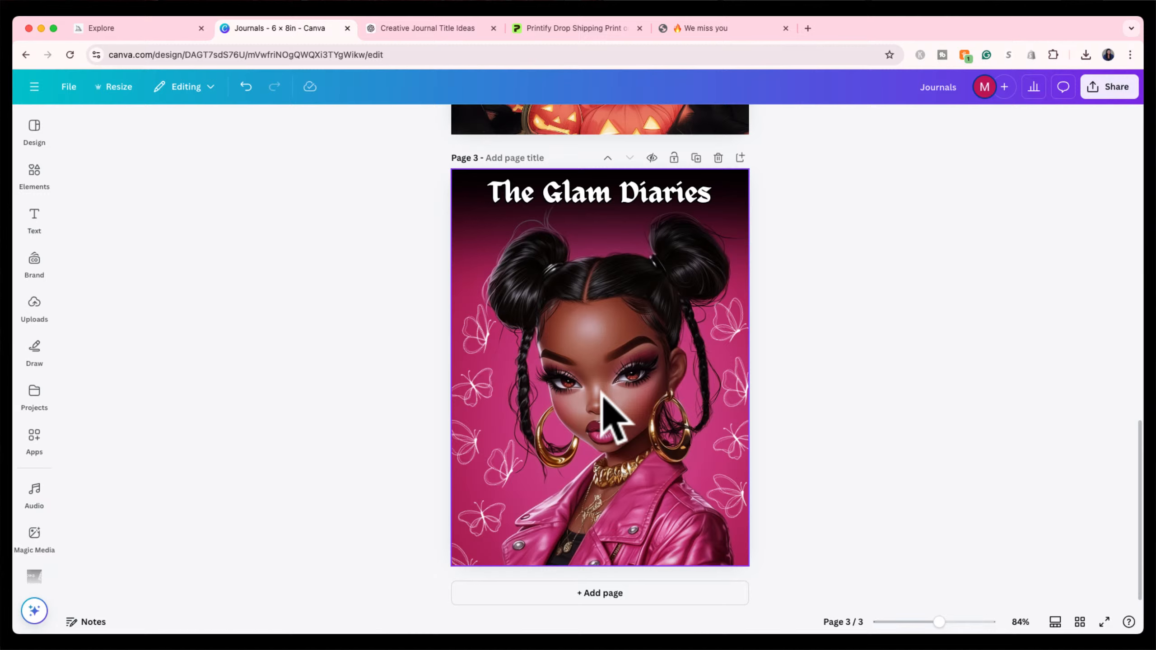
scroll(580, 359, "up", 5)
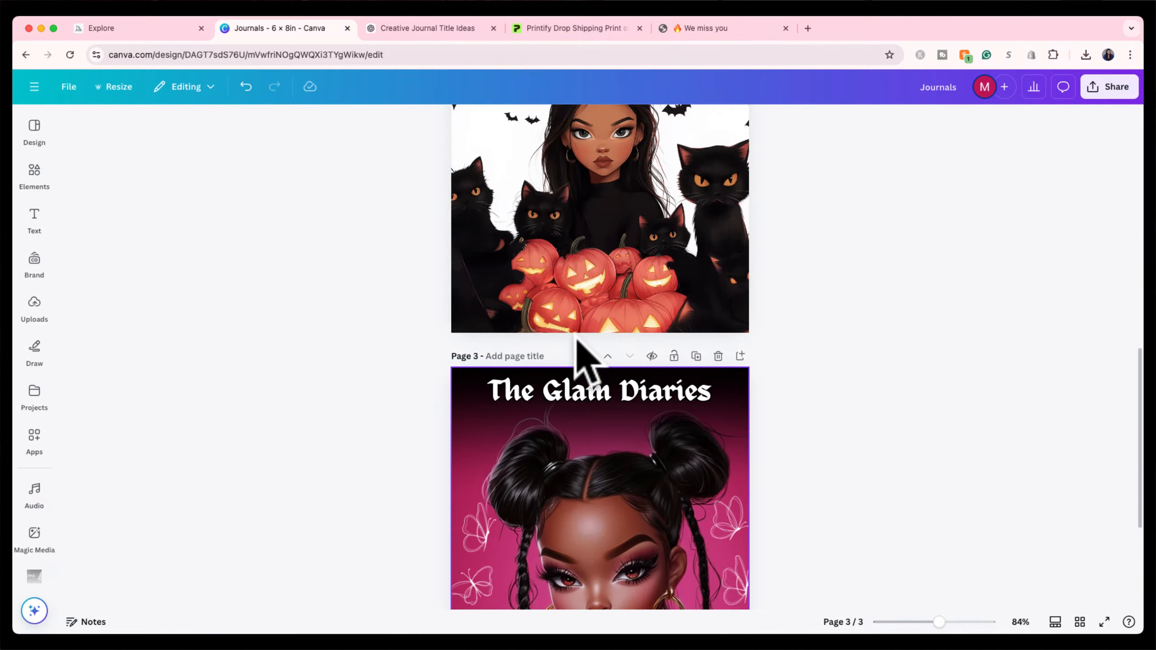
scroll(578, 343, "up", 10)
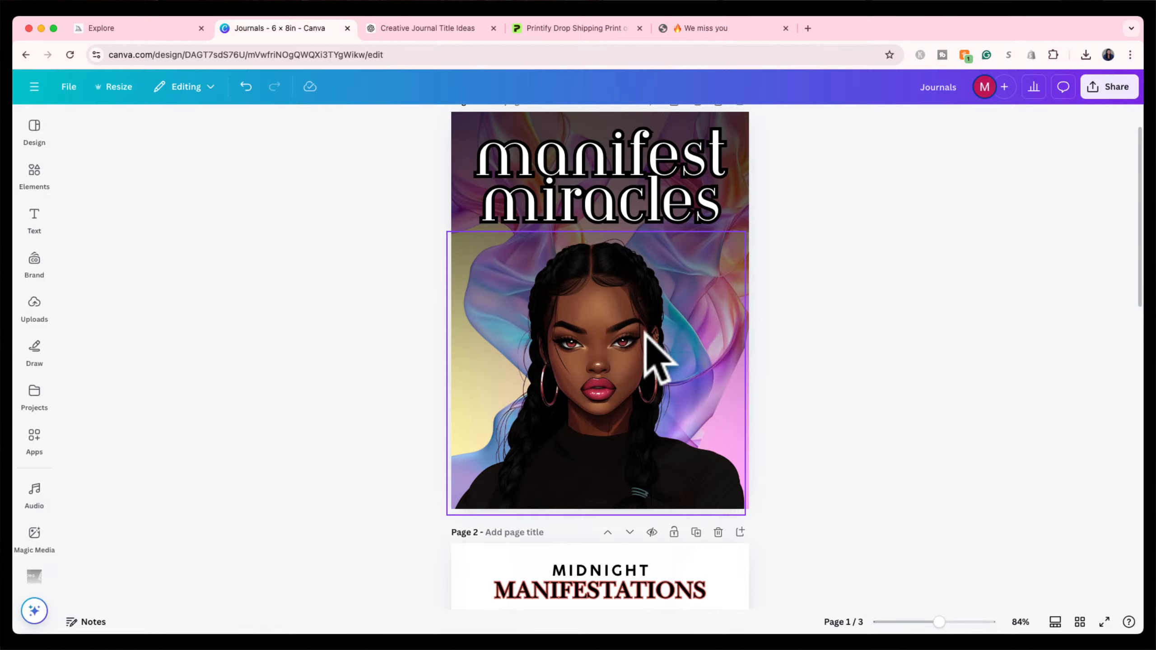
Switch to the journal title ideas chat in ChatGPT and scroll through its earlier messages.
left_click(410, 31)
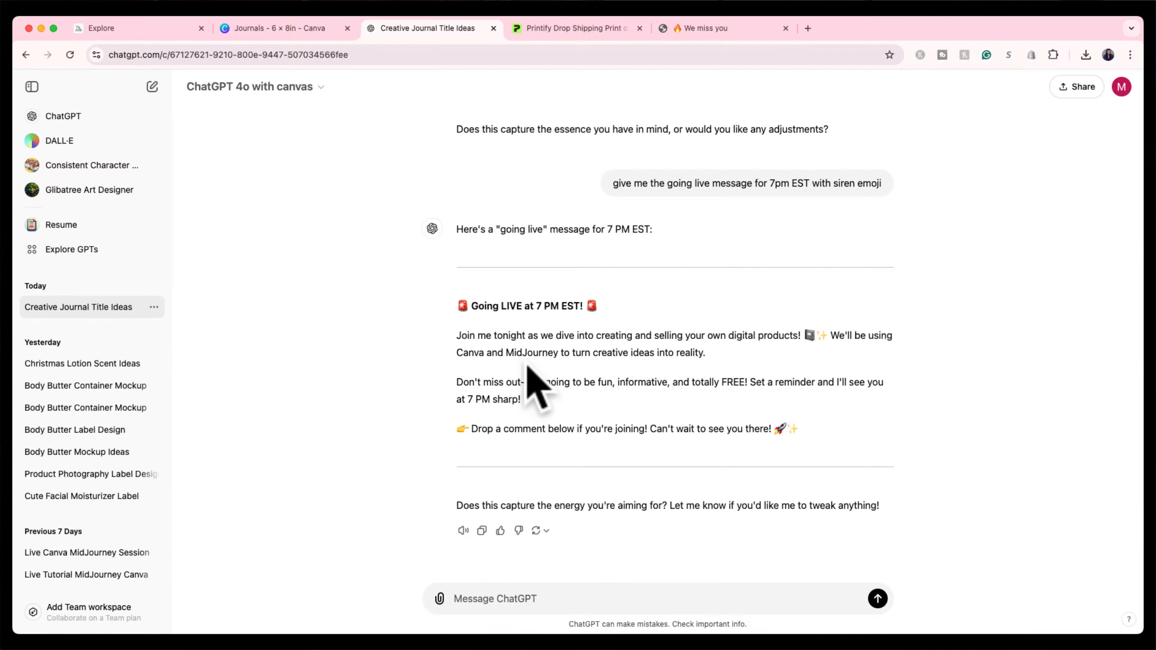
scroll(537, 387, "up", 20)
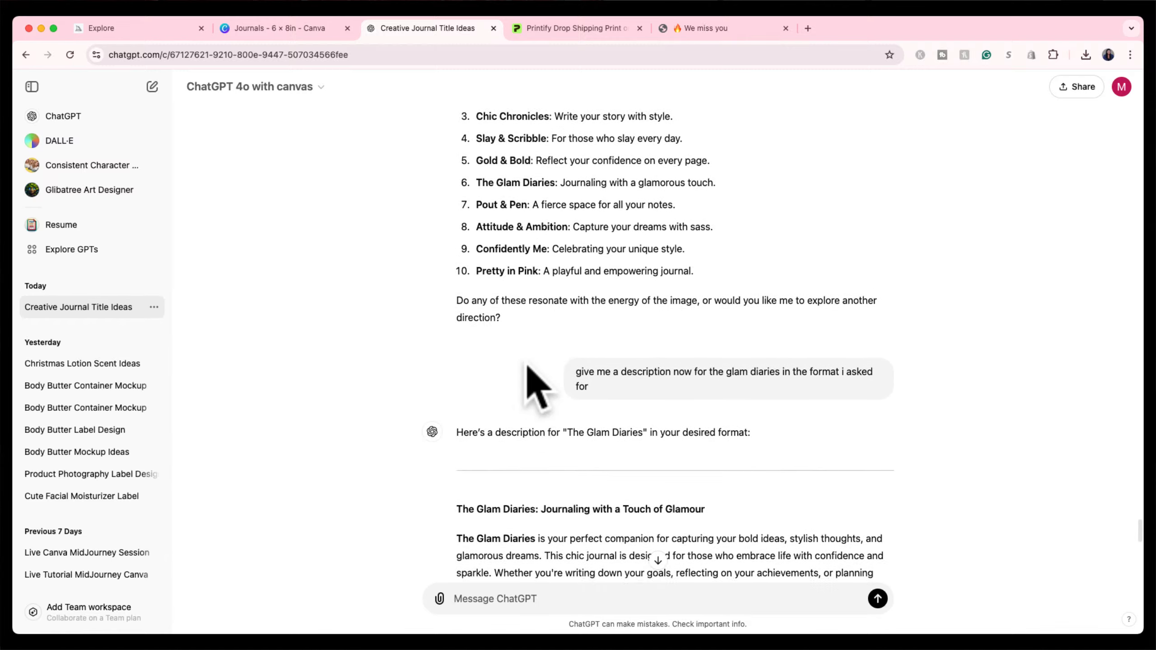
scroll(537, 387, "up", 5)
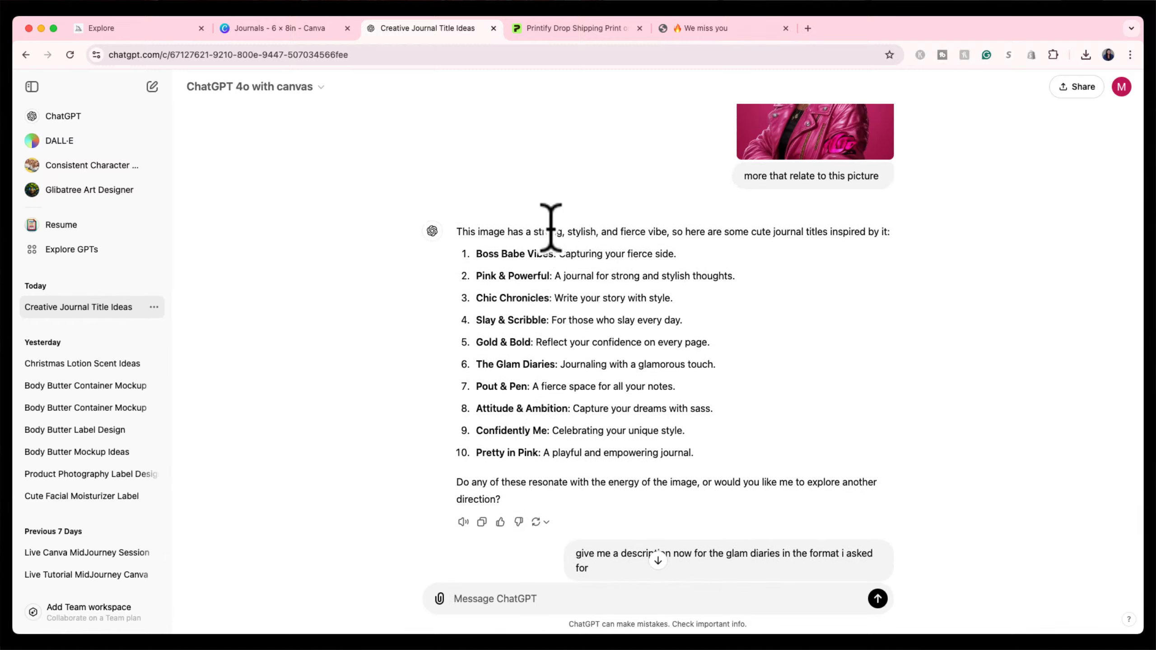
scroll(580, 280, "up", 3)
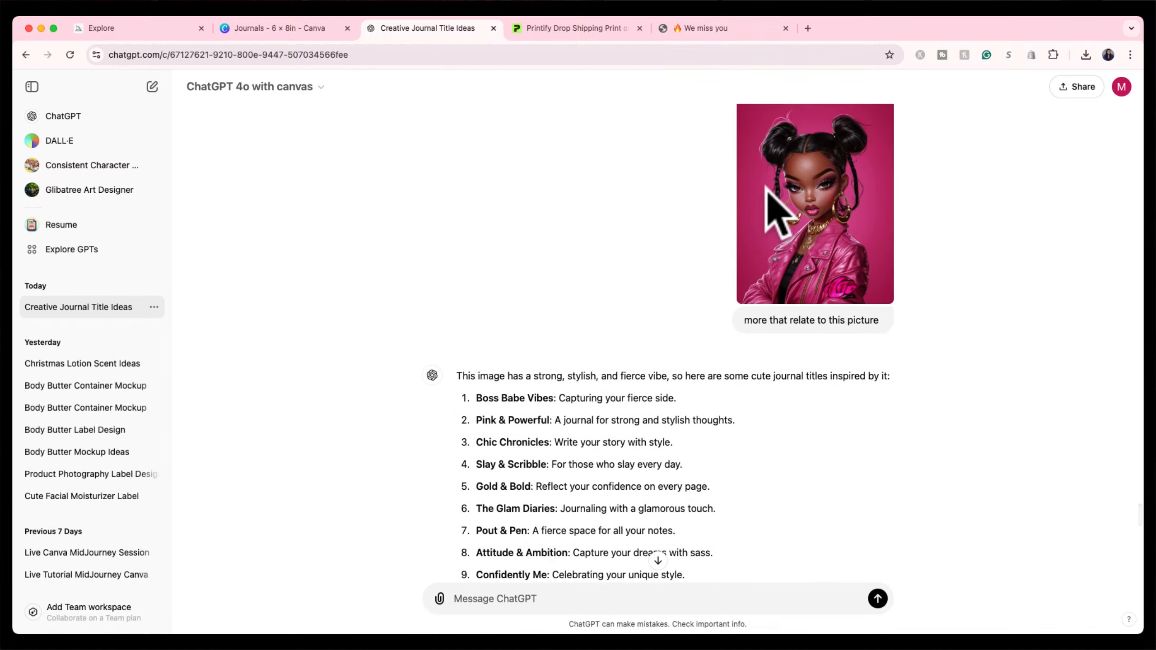
scroll(805, 199, "up", 1)
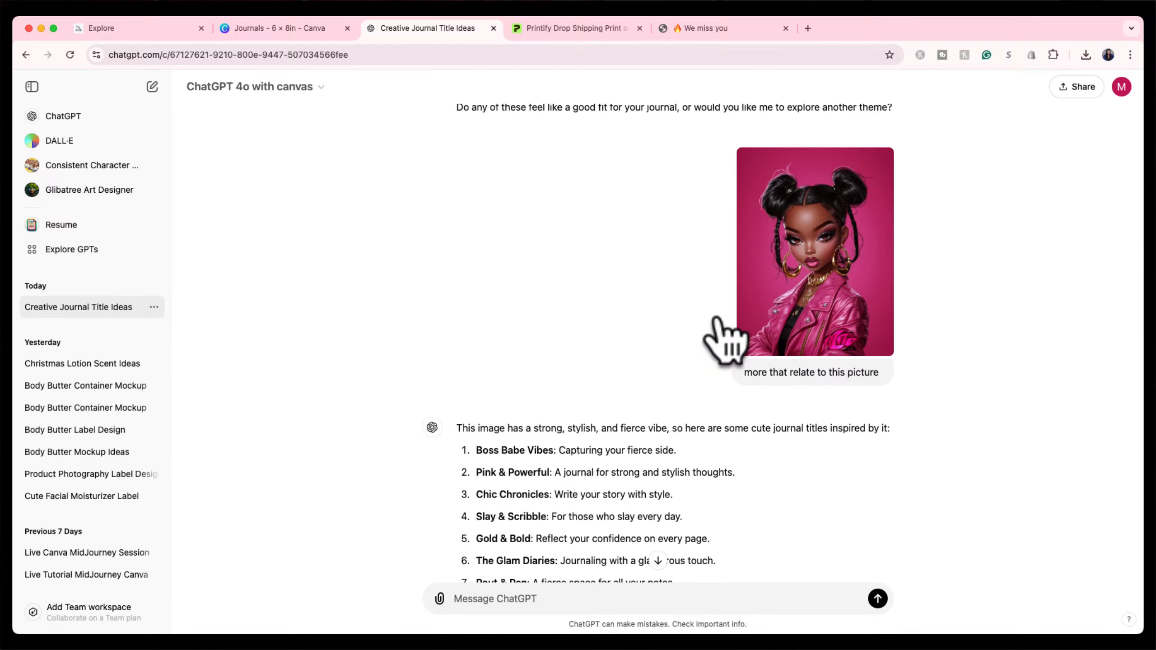
scroll(719, 318, "up", 10)
scroll(720, 318, "down", 20)
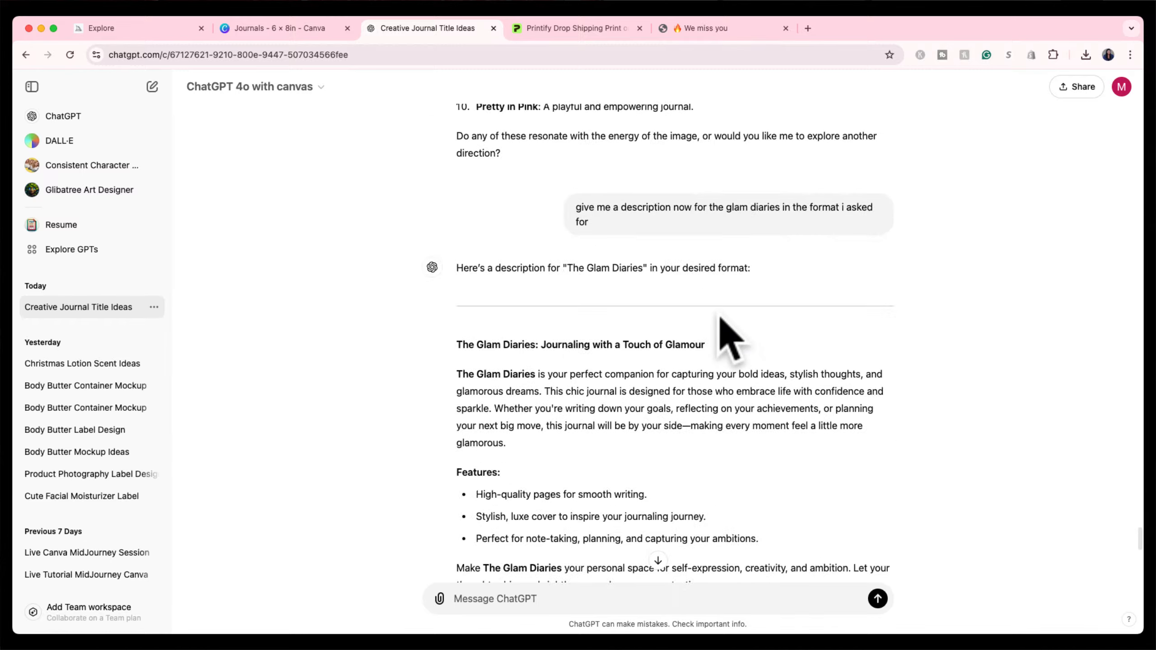
scroll(719, 318, "down", 13)
scroll(720, 317, "up", 20)
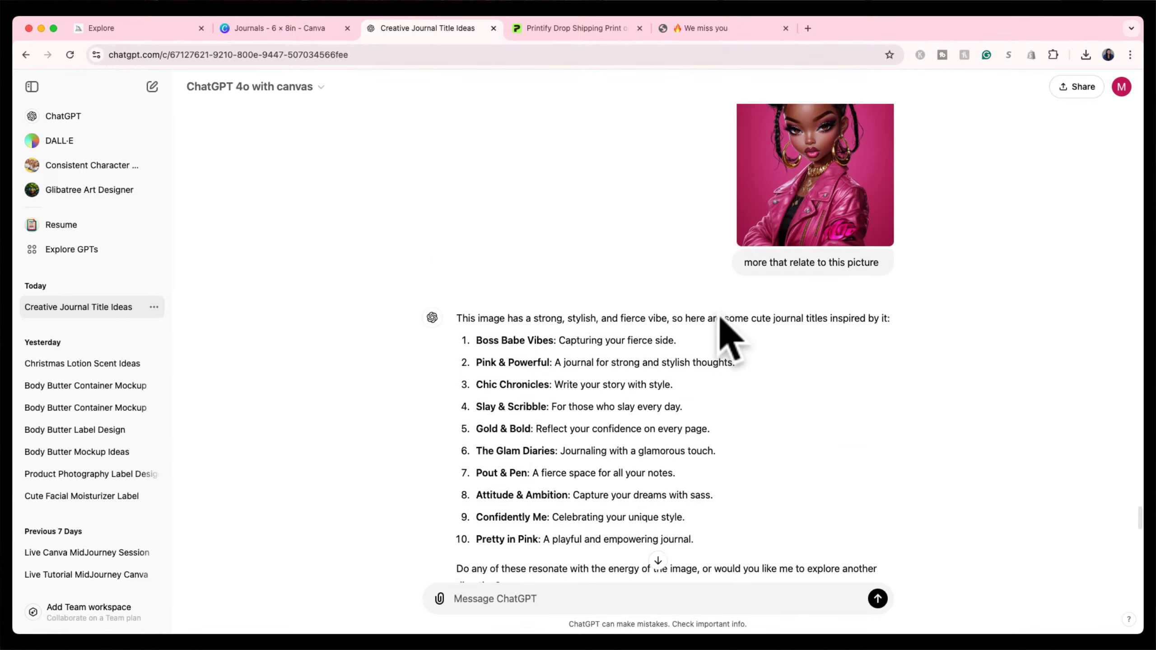
scroll(723, 323, "down", 20)
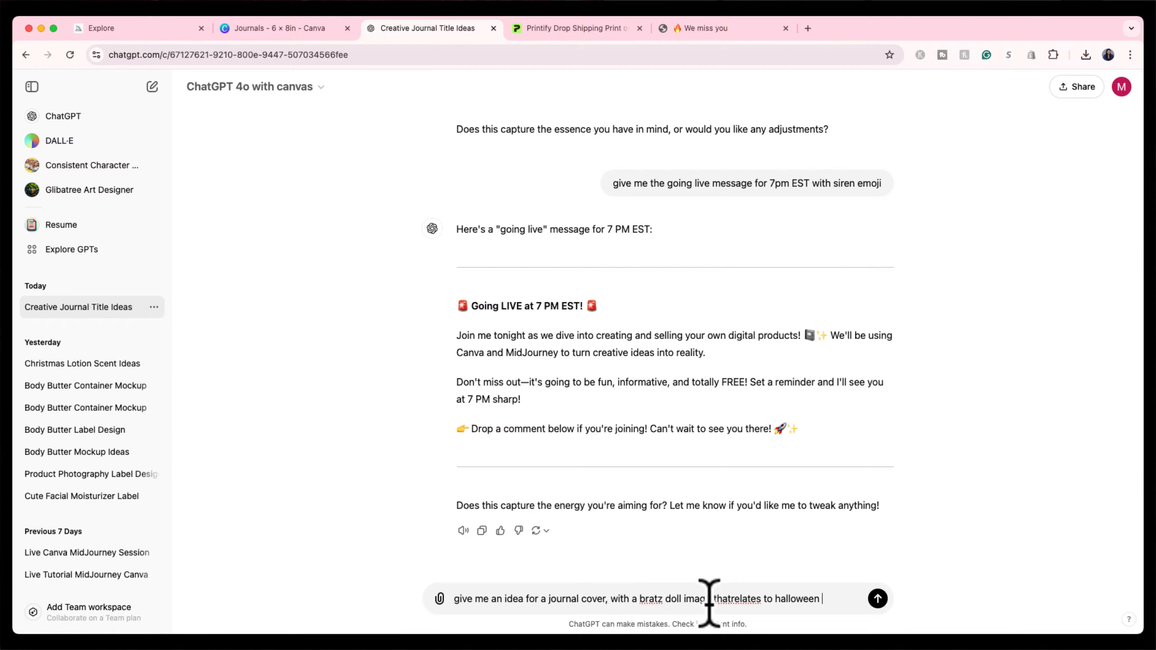
Fix the spacing before 'relates', send the Halloween Bratz cover request, and read the 'Wickedly Bratz' reply.
left_click(732, 598)
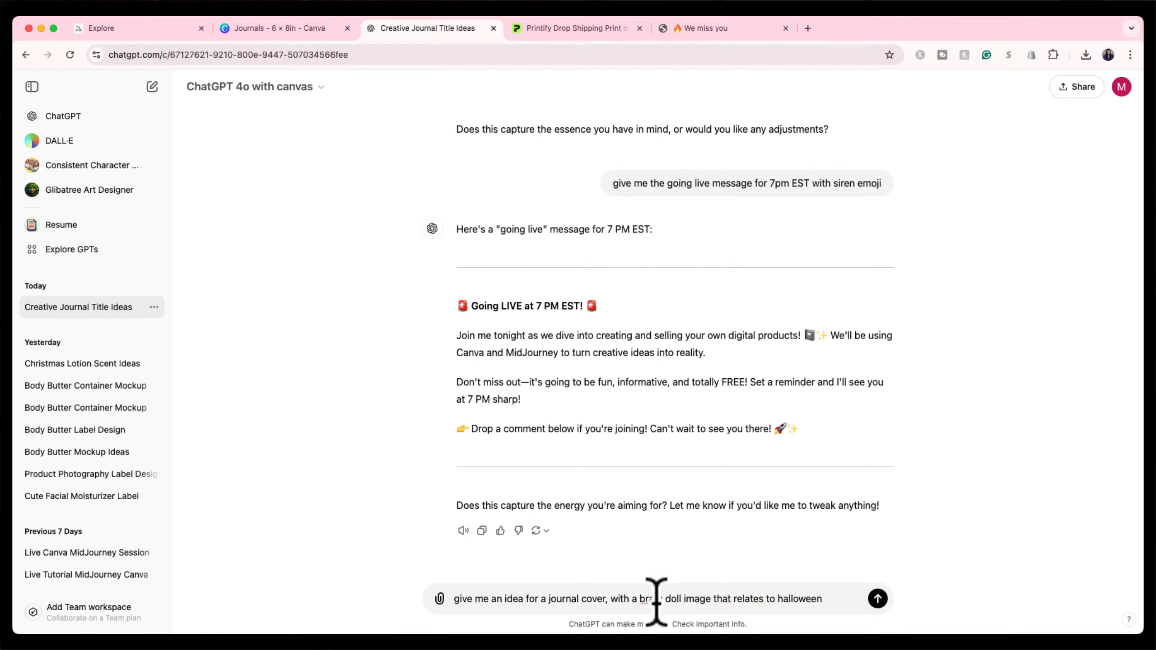
left_click(829, 597)
key("Return")
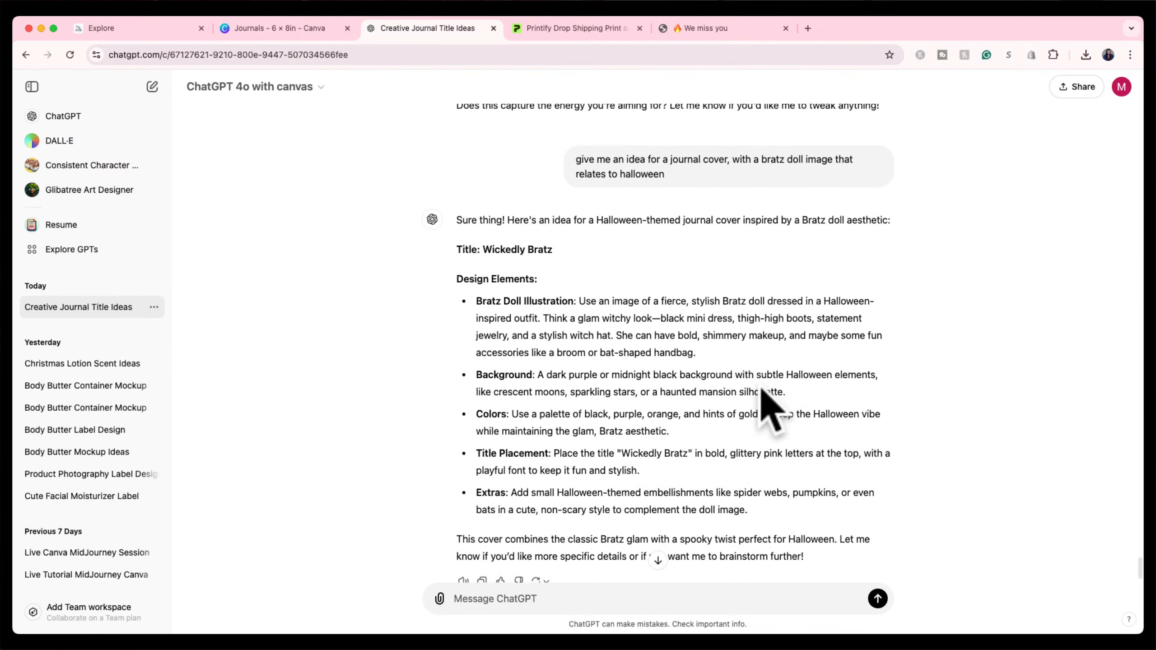
scroll(761, 389, "up", 2)
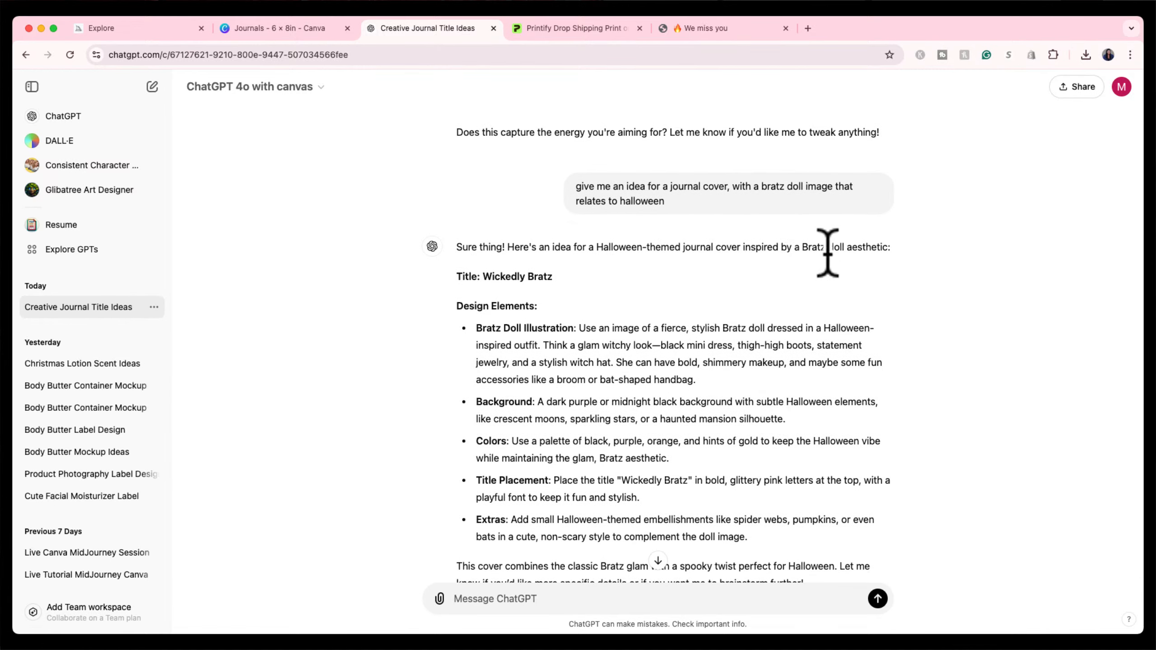
scroll(787, 300, "down", 2)
scroll(792, 300, "down", 1)
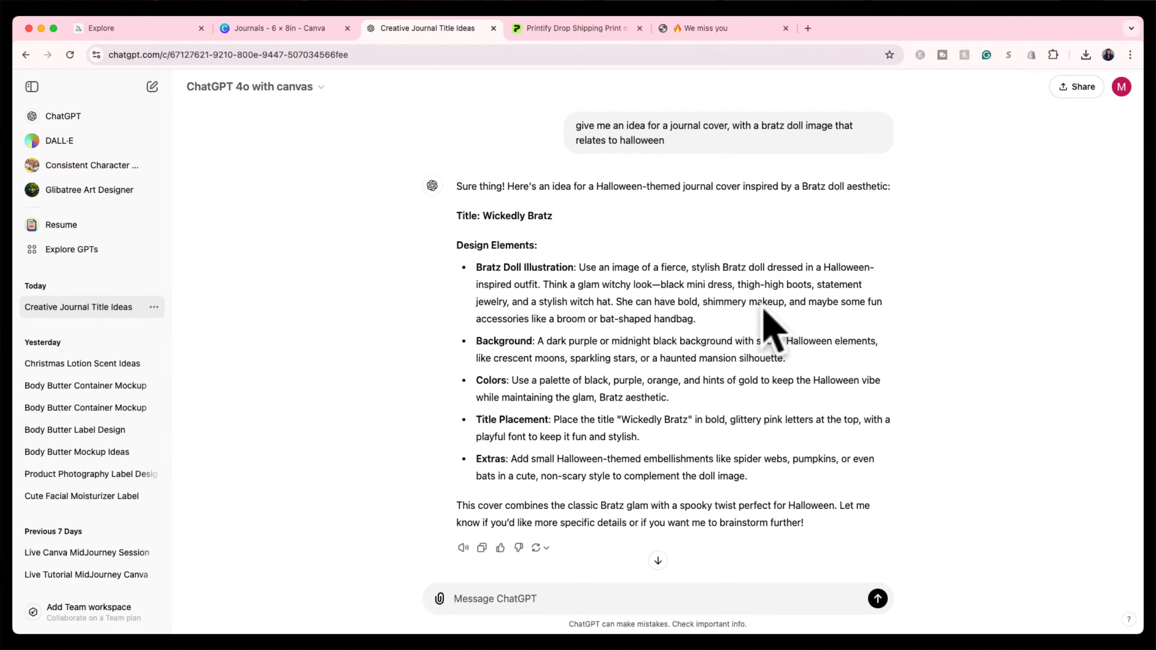
scroll(747, 351, "down", 1)
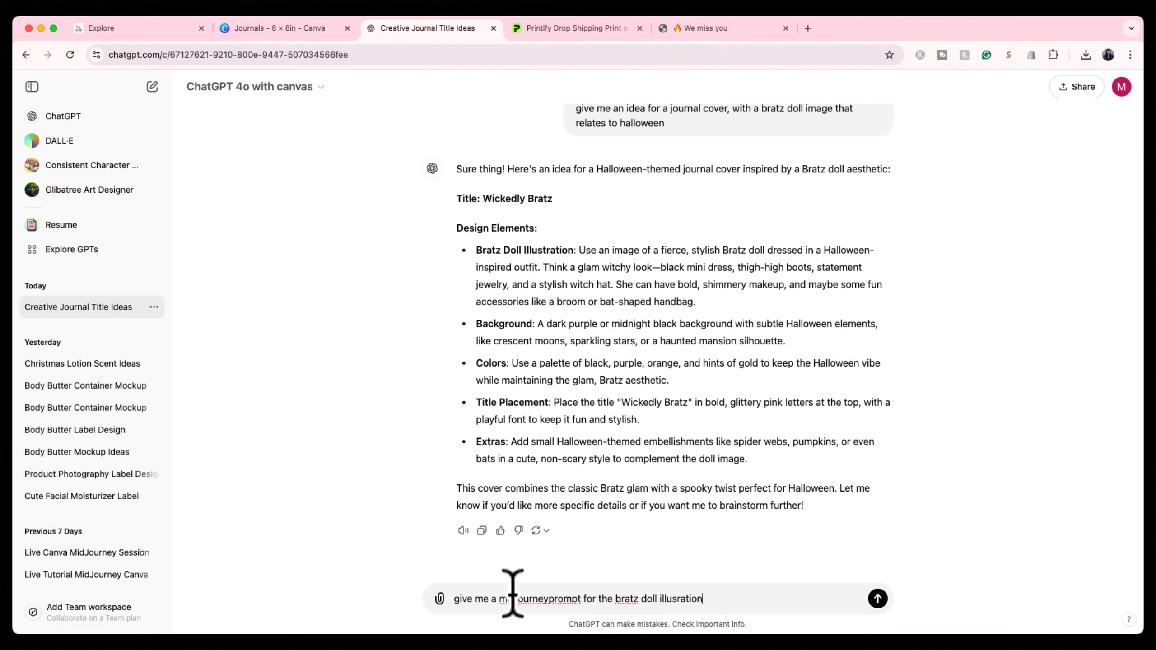
Fix the typos, send the Midjourney prompt request, and select the returned witch-themed Bratz doll prompt.
left_click(550, 598)
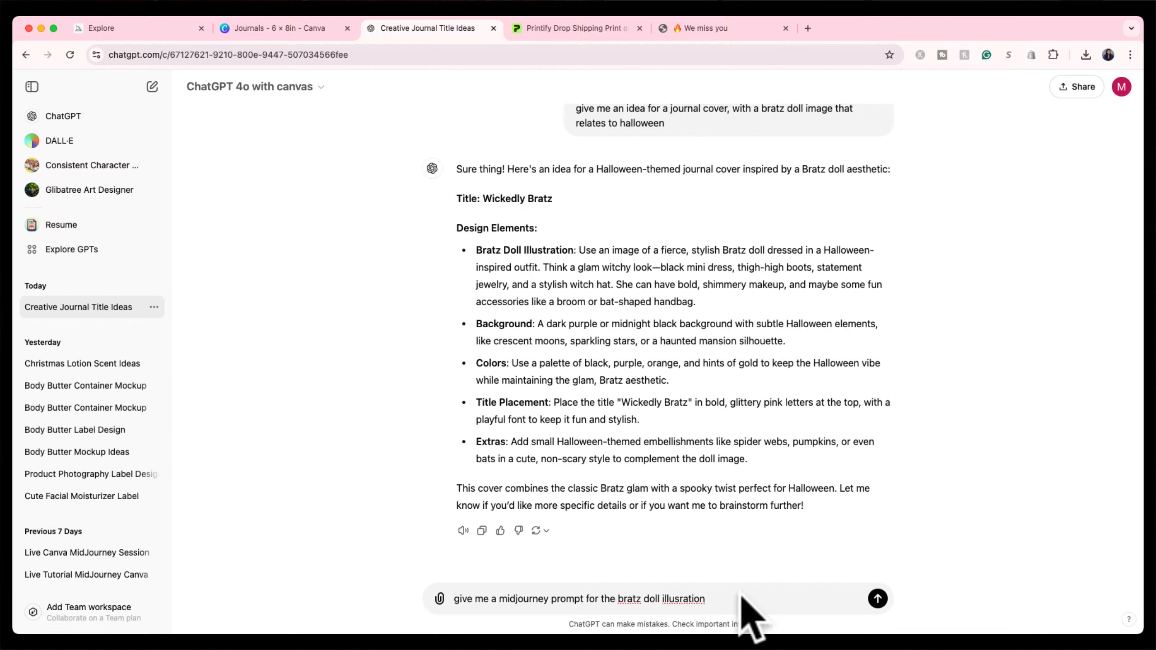
double_click(696, 598)
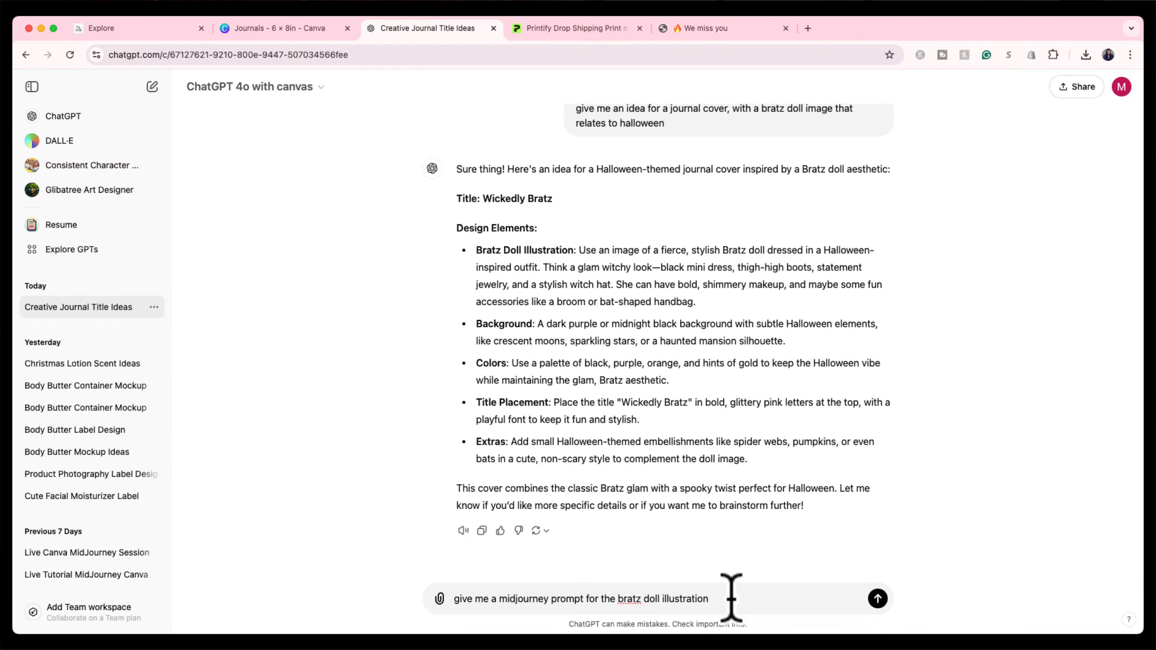
key("Return")
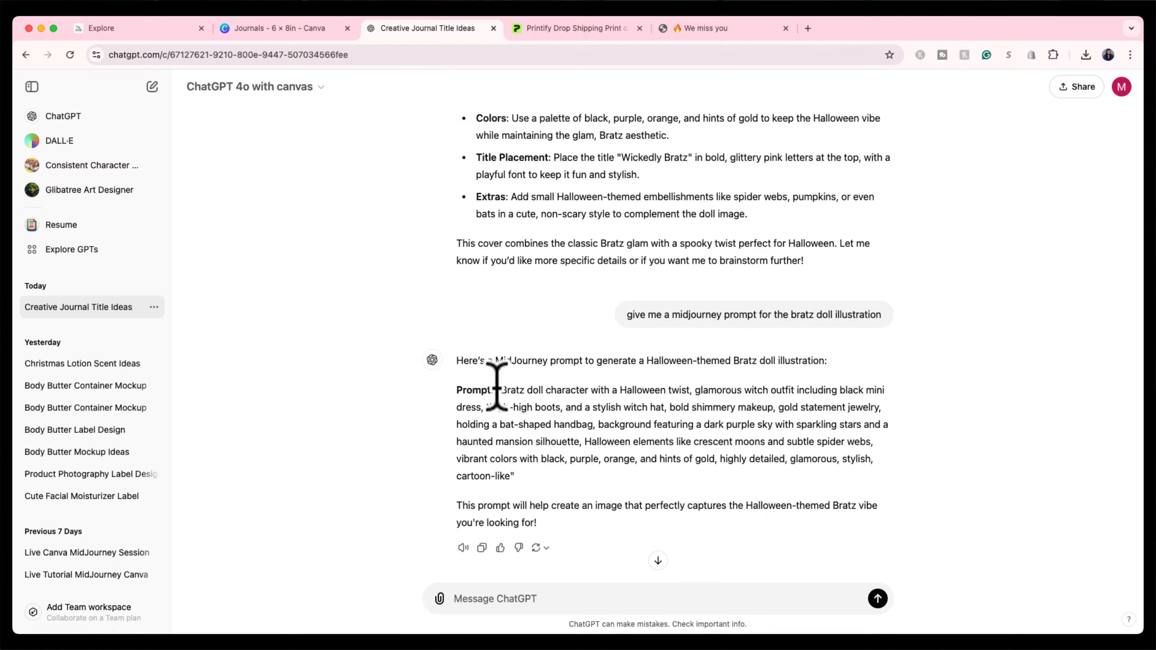
left_click_drag(501, 389, 510, 477)
key("super+c")
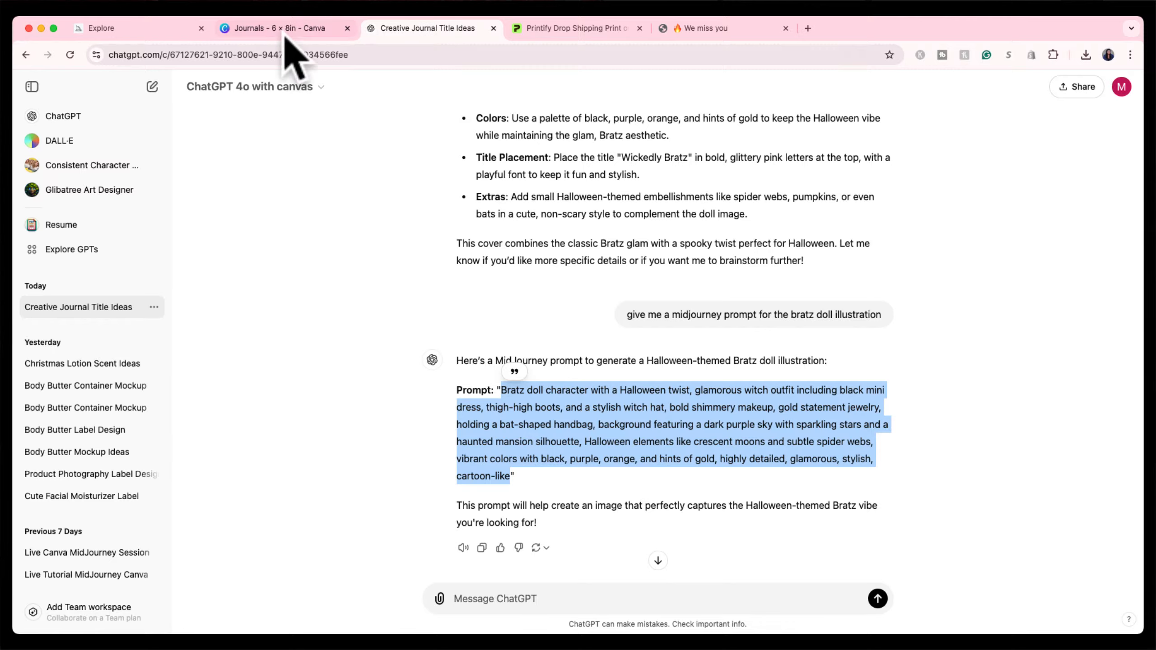
left_click(174, 30)
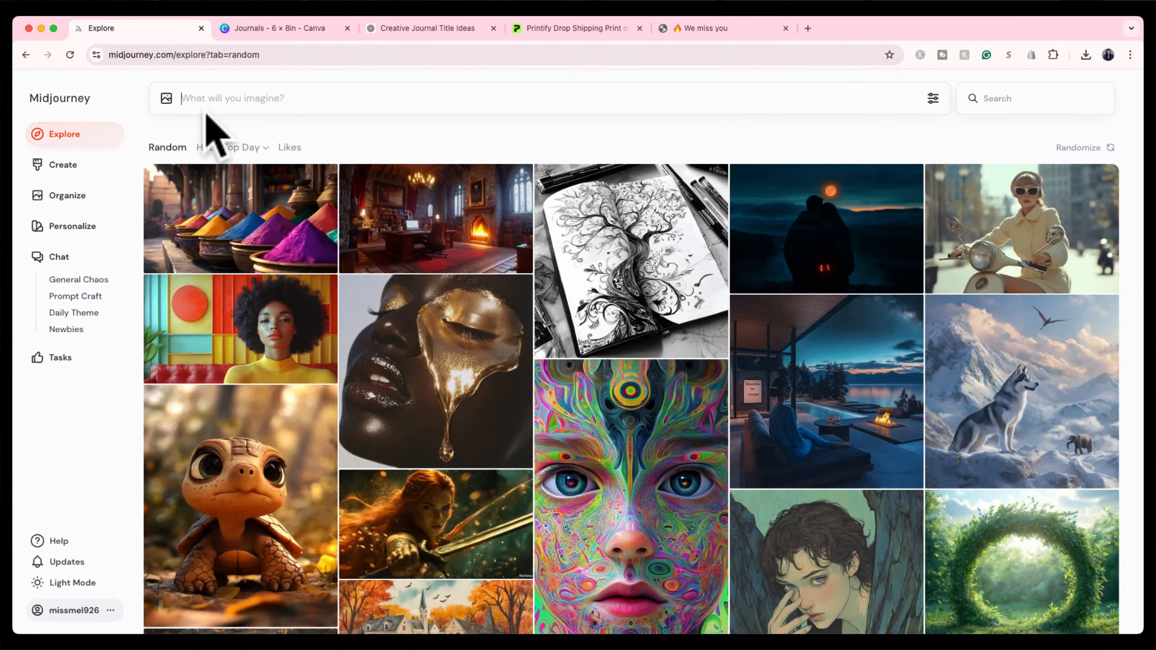
Paste the Bratz witch prompt, cut the dress, handbag and scenery phrases, and end it with 'white background'.
key("super+v")
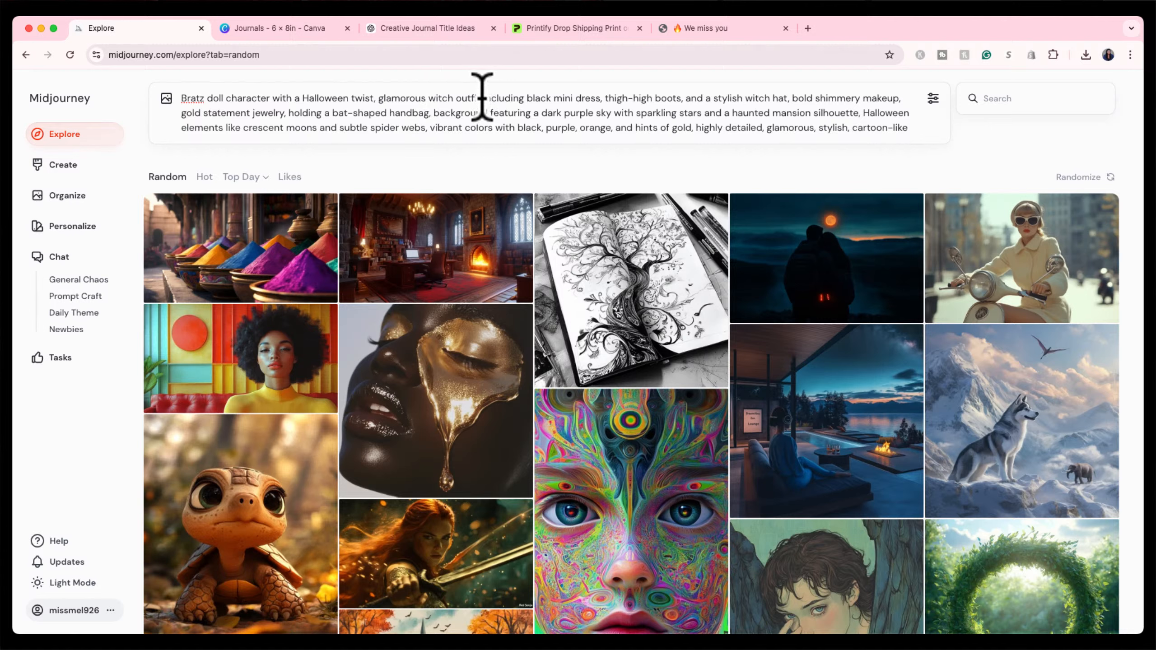
left_click_drag(481, 98, 683, 87)
key("BackSpace")
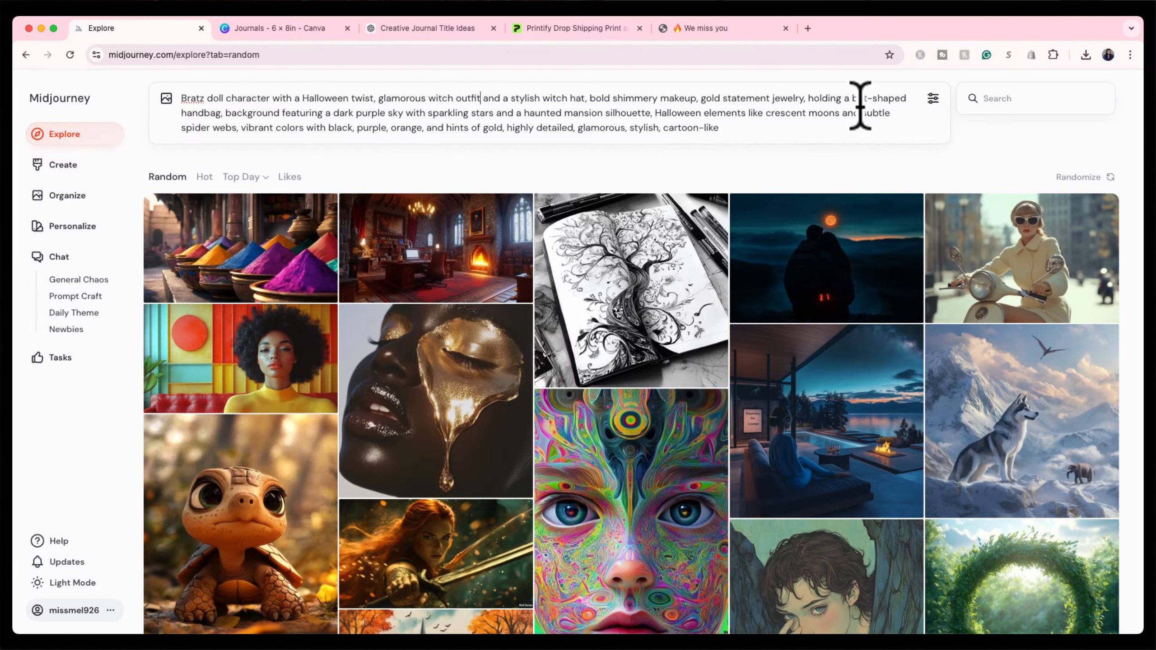
left_click_drag(808, 98, 227, 112)
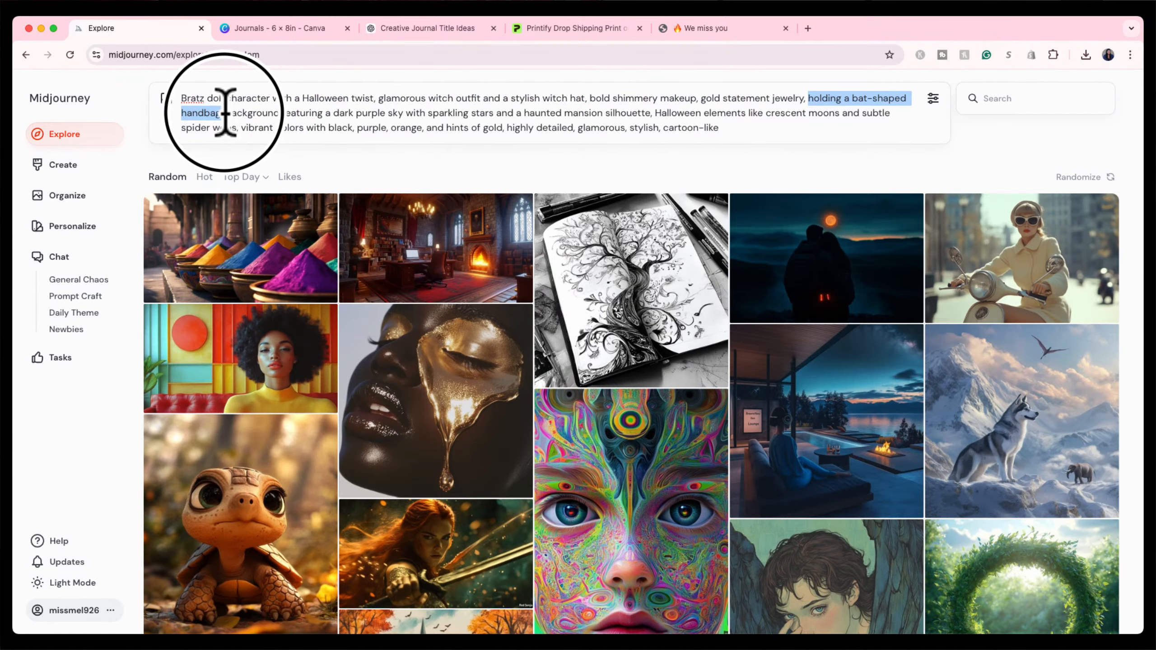
key("BackSpace")
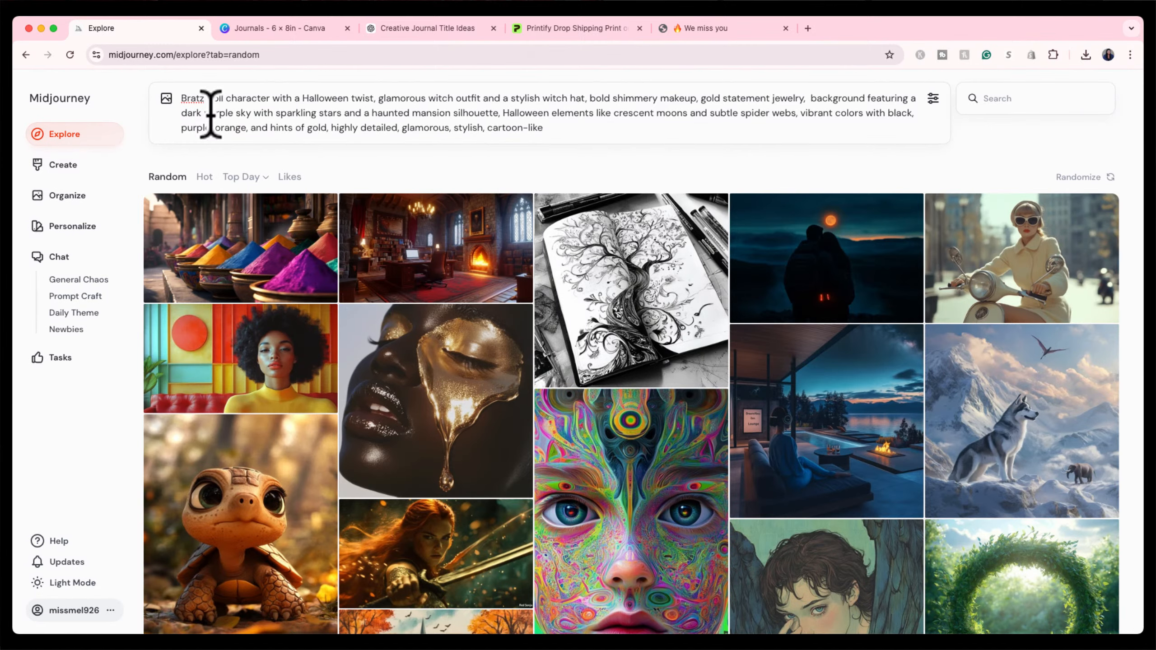
left_click_drag(181, 113, 554, 142)
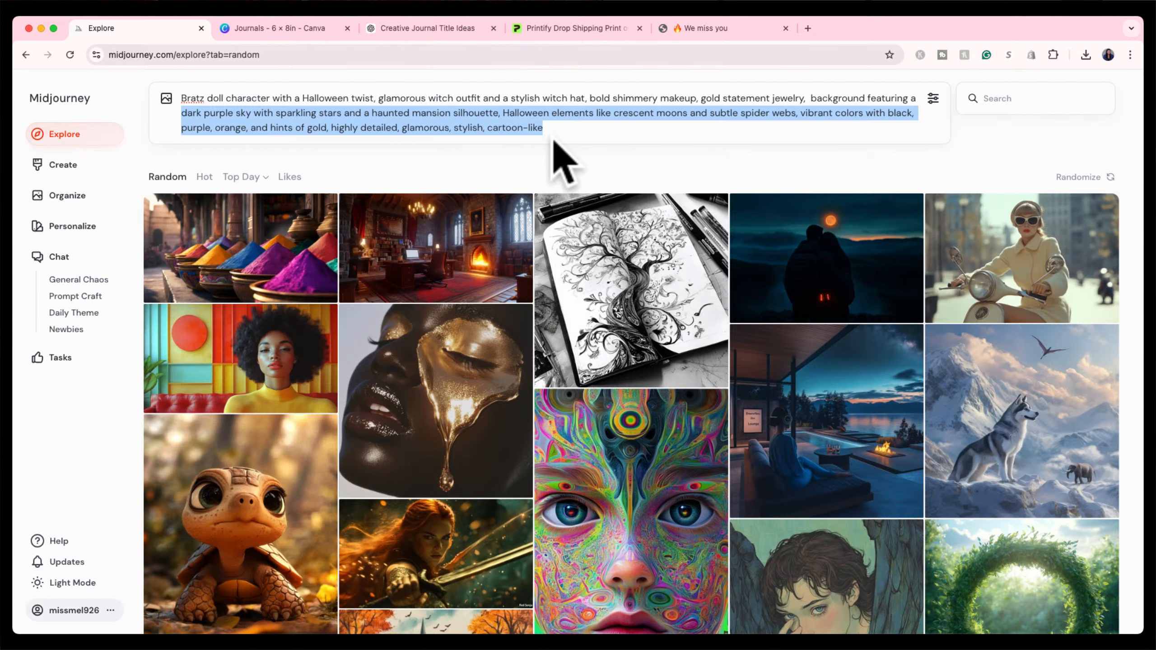
key("BackSpace")
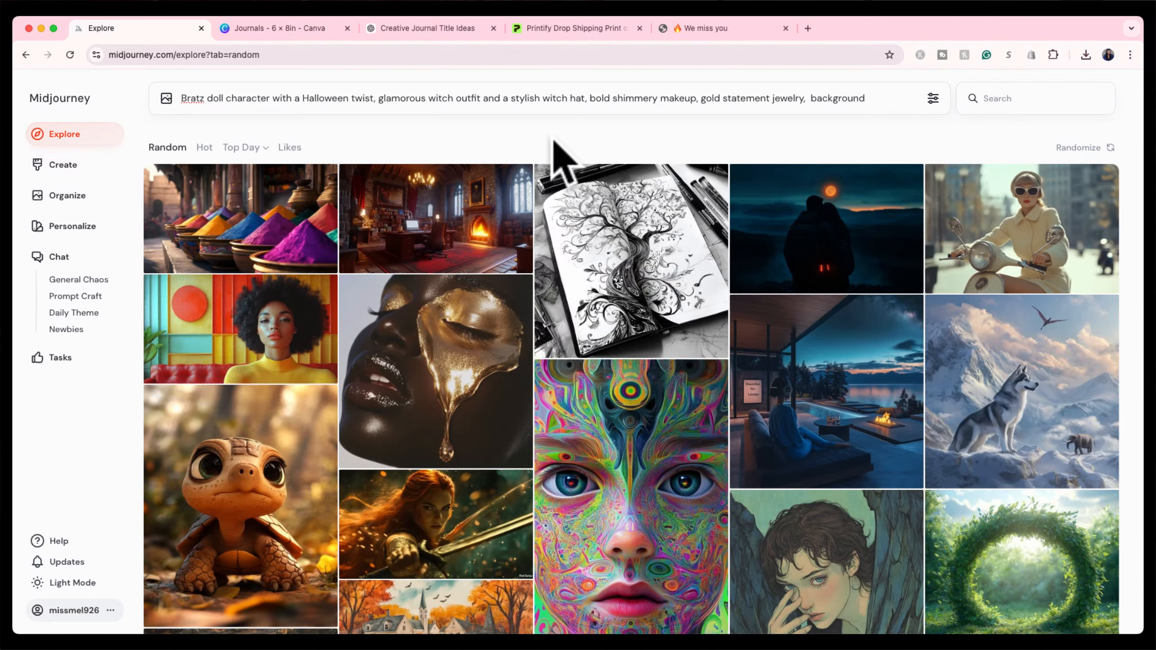
left_click(809, 98)
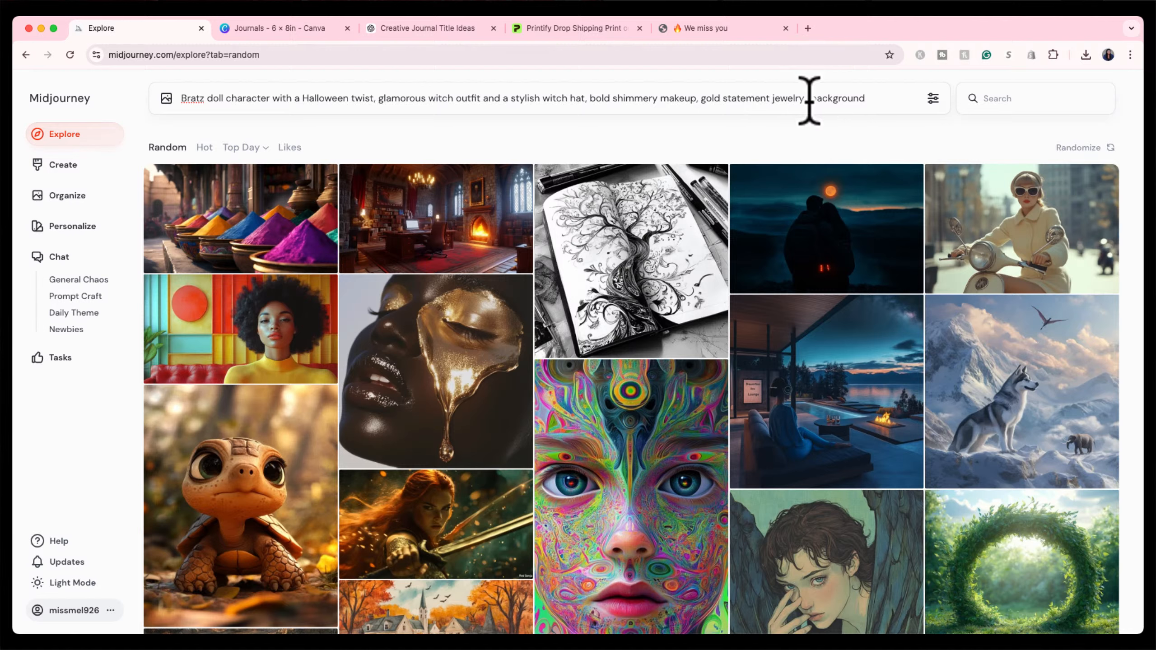
type("white")
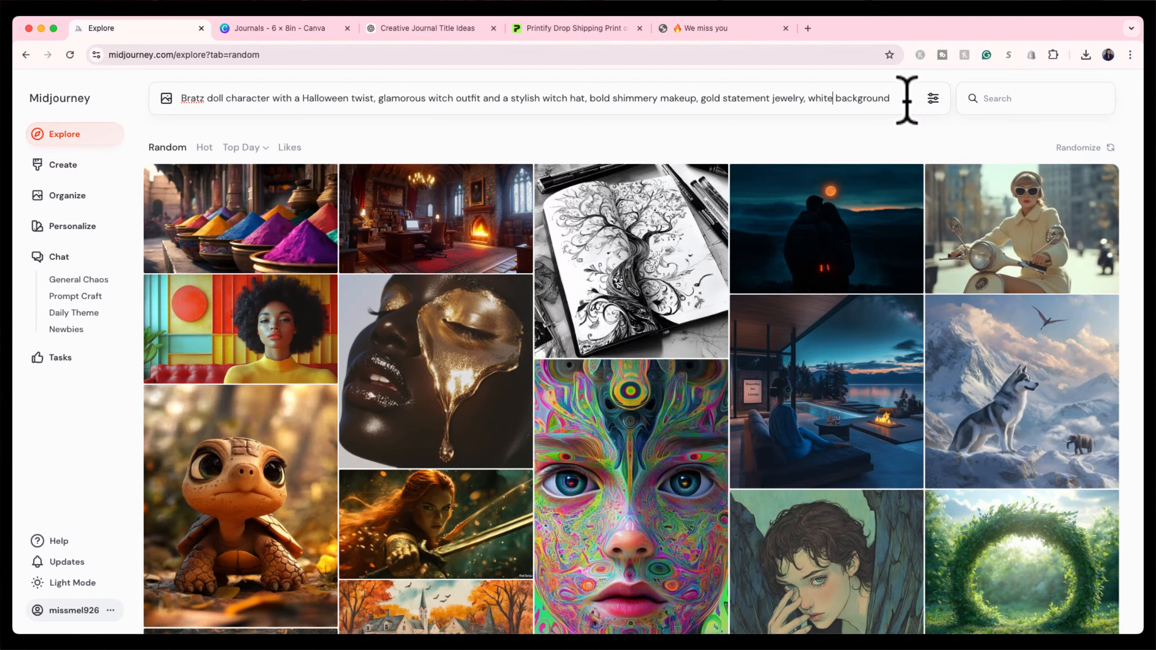
Read the prompts of the wheelchair dancers and helmet portrait images in the Explore grid.
scroll(816, 435, "down", 5)
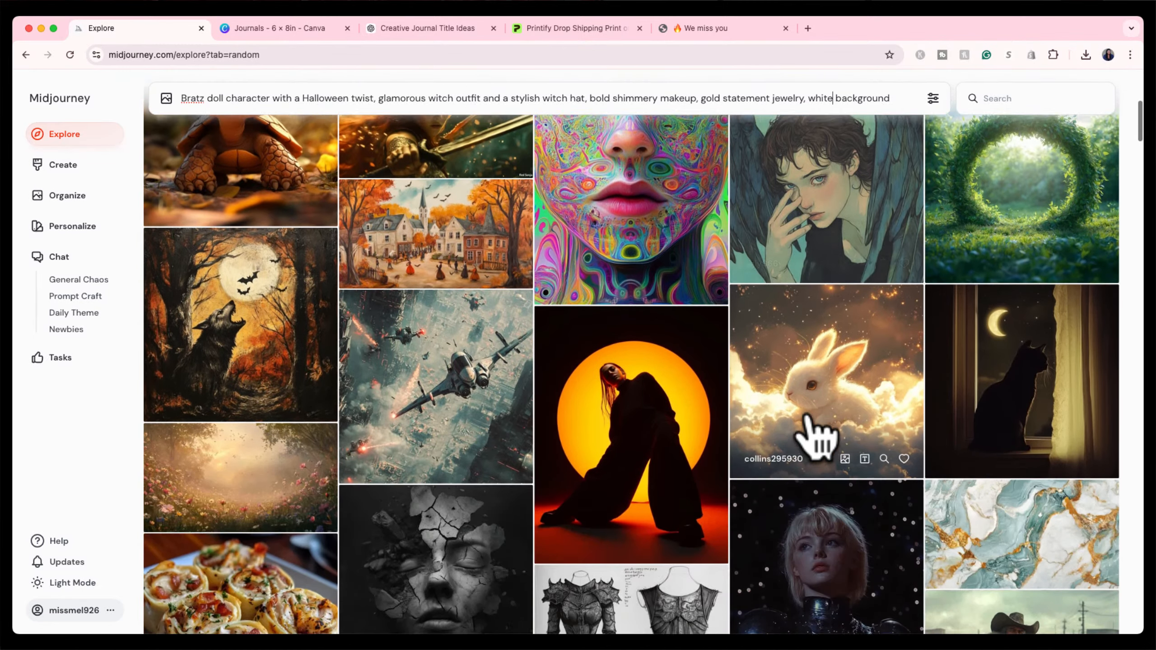
scroll(816, 435, "down", 12)
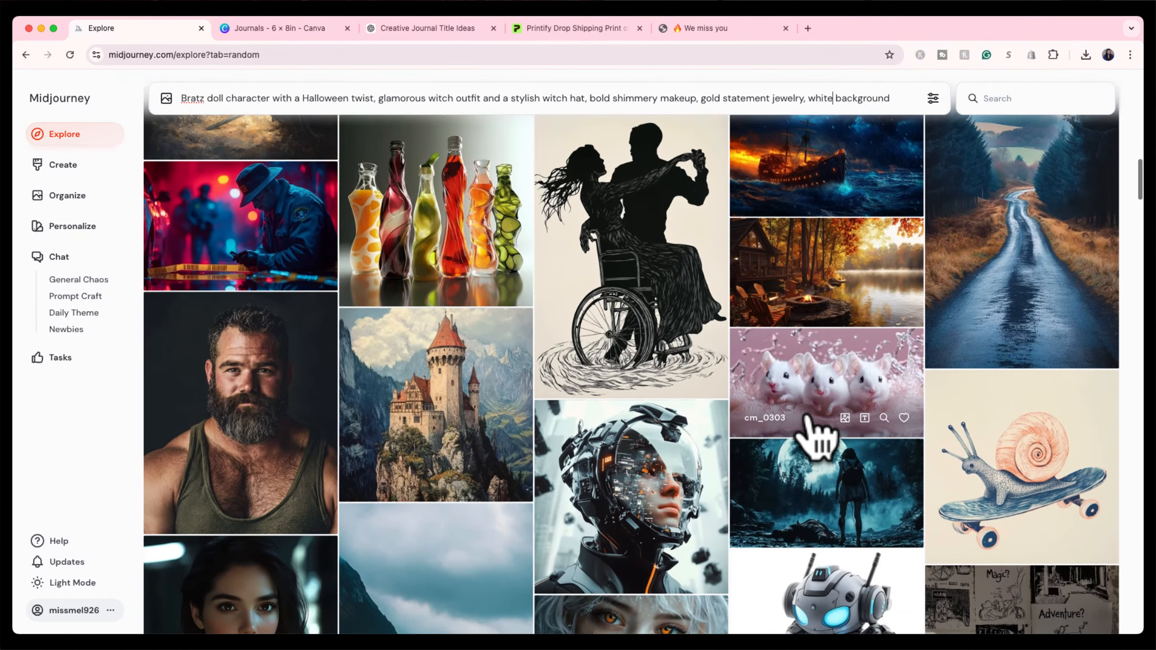
scroll(815, 432, "up", 2)
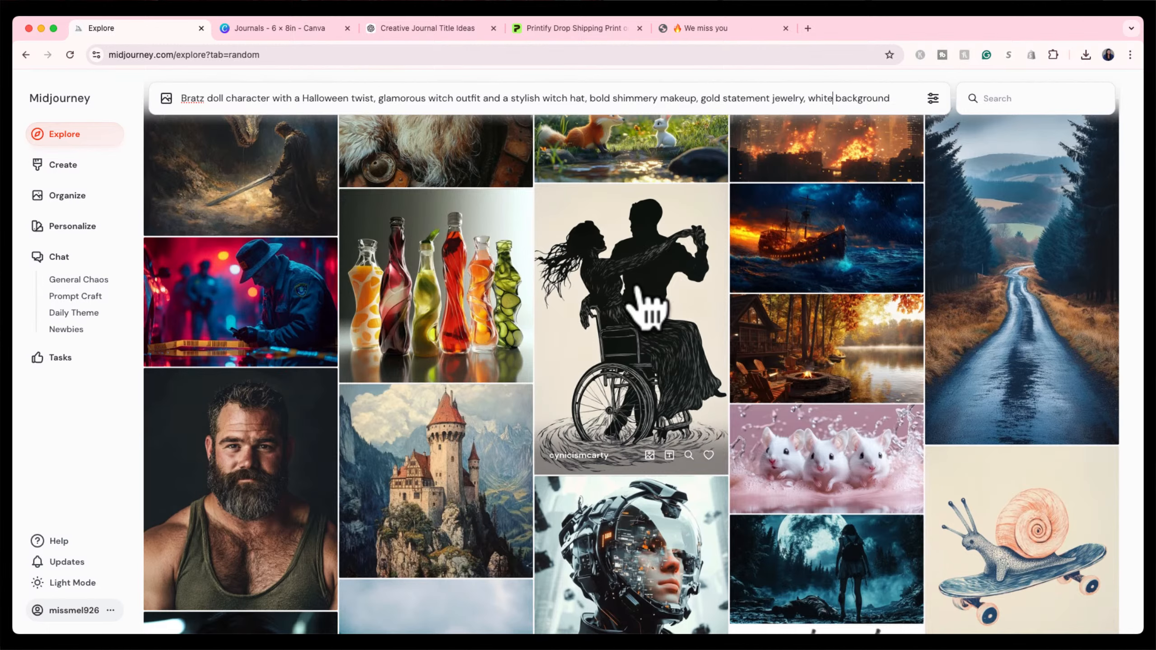
left_click(637, 289)
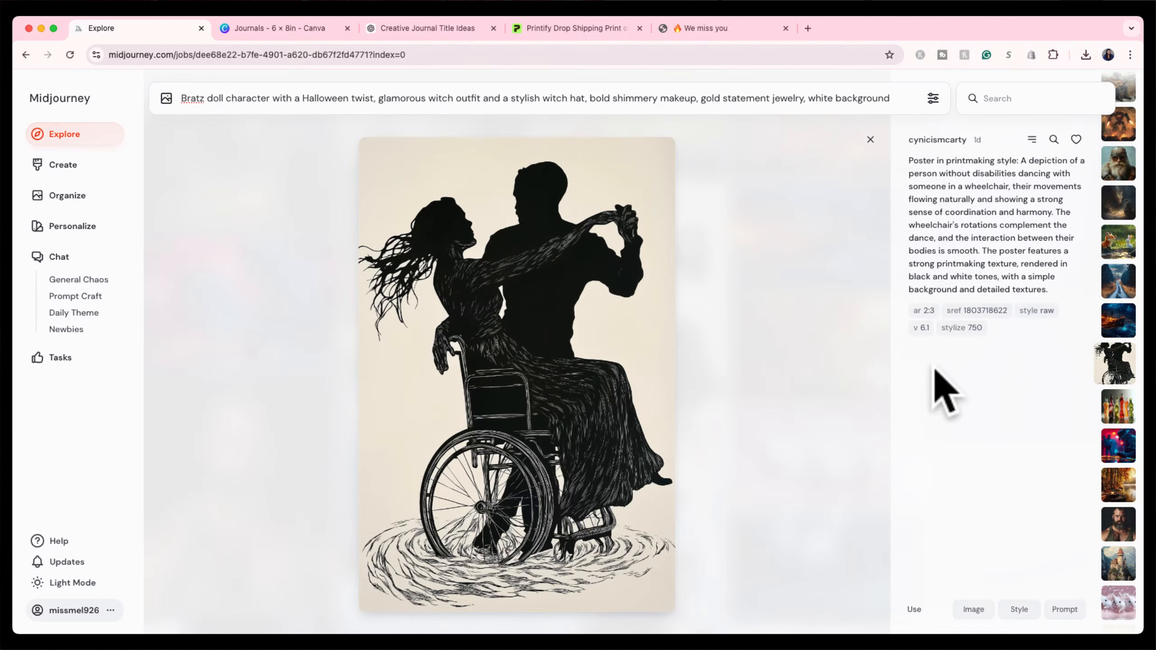
left_click(870, 140)
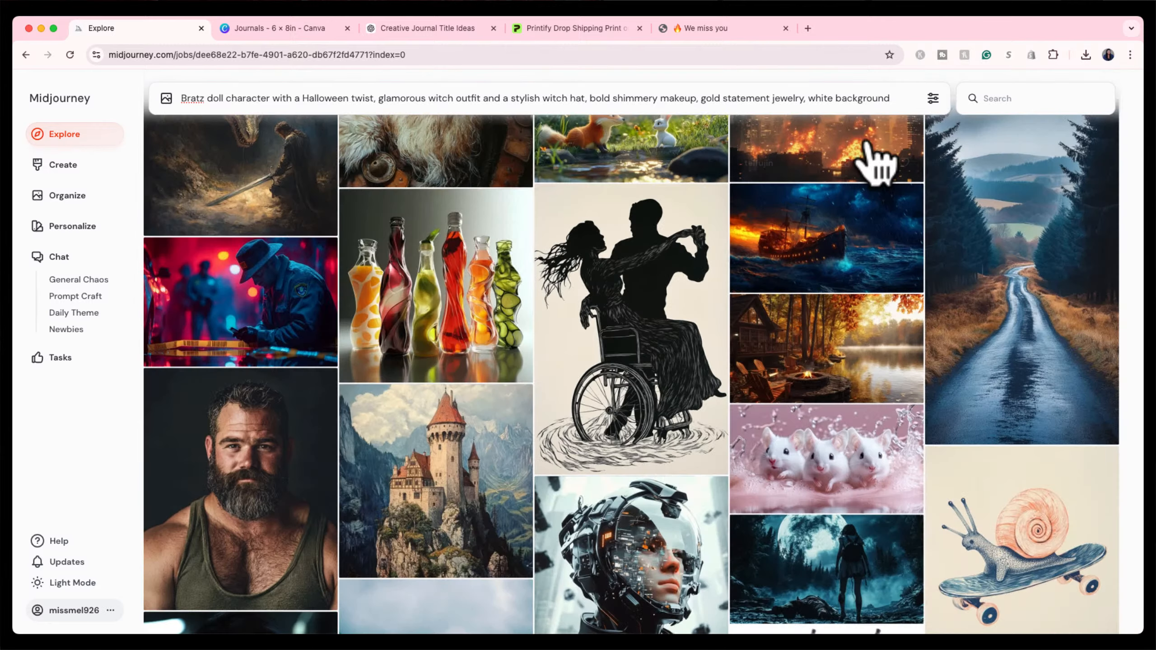
scroll(637, 565, "down", 3)
left_click(652, 480)
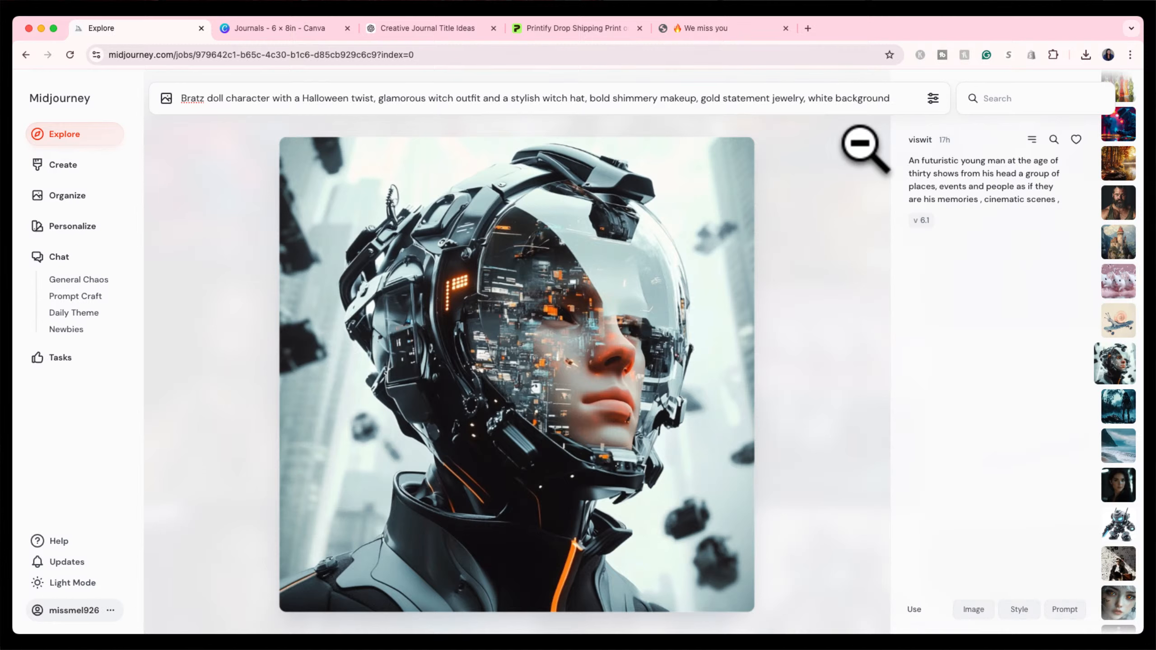
left_click(869, 141)
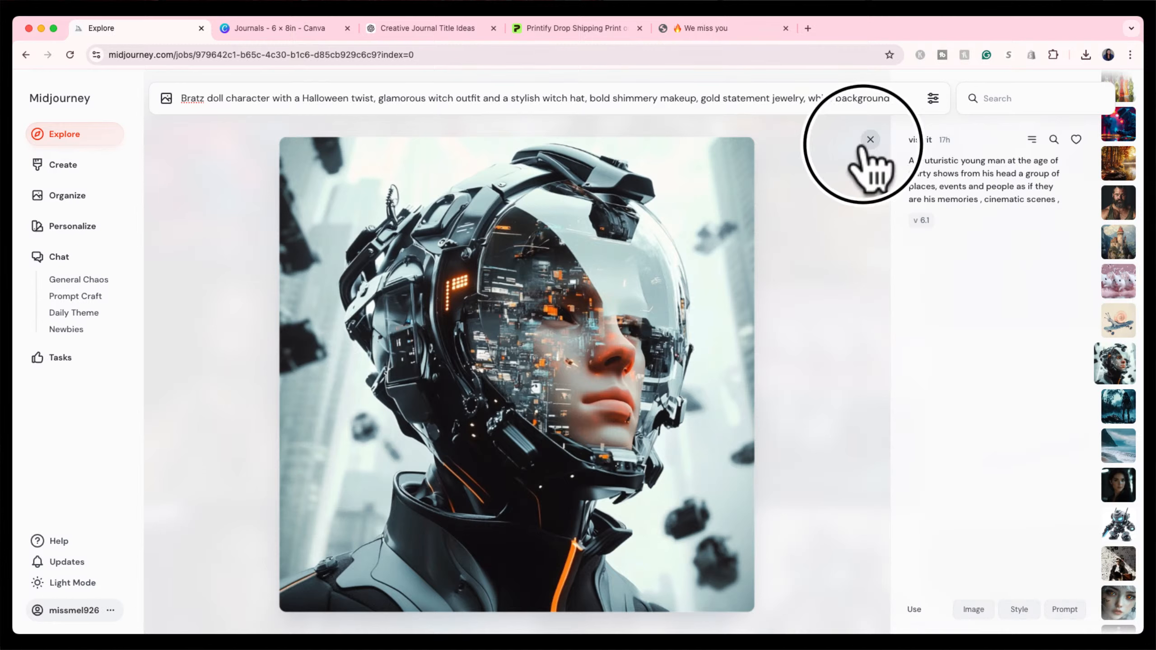
Read the white mice and butterfly images' prompts, then bring up the image size and model settings.
scroll(746, 575, "down", 3)
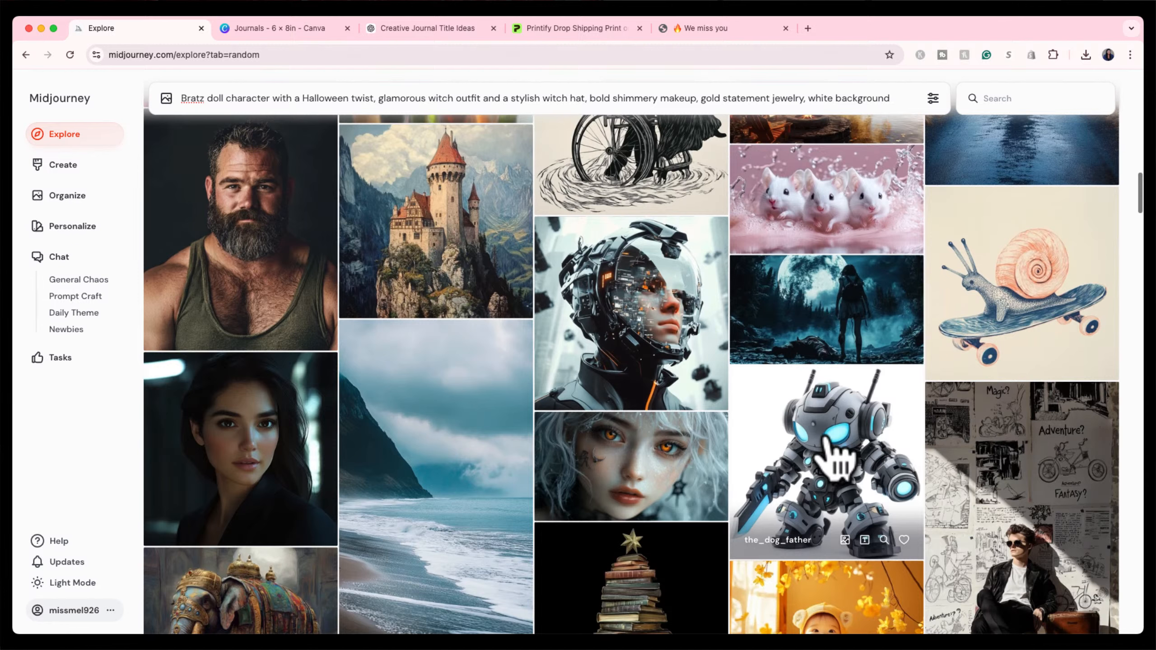
left_click(830, 194)
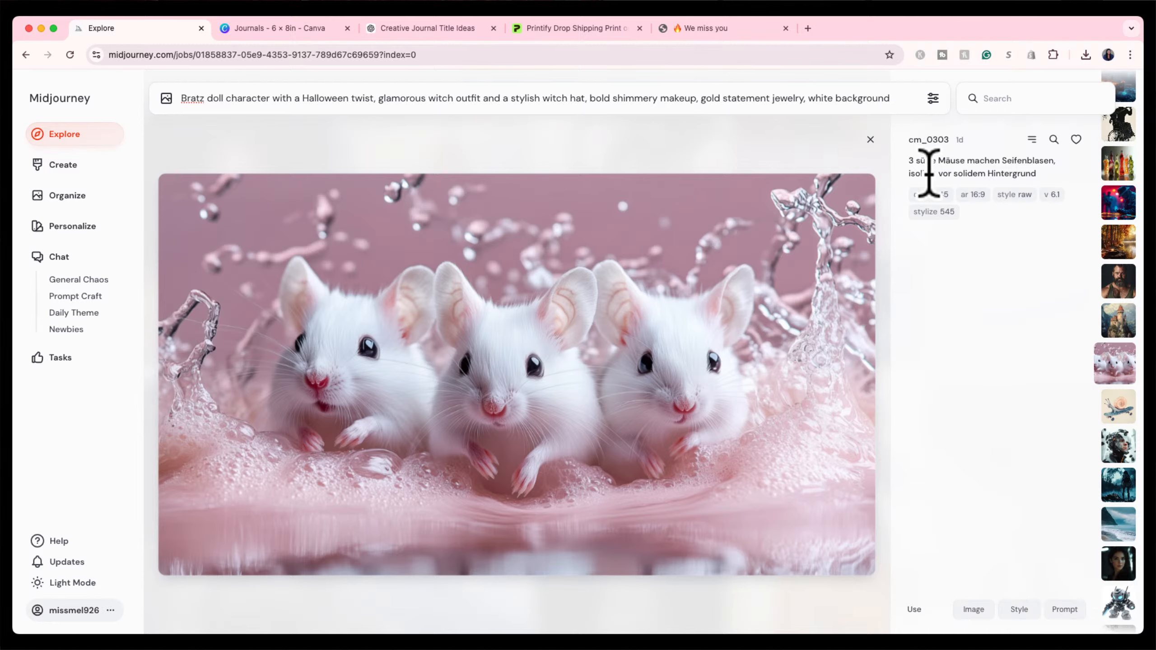
left_click(869, 140)
scroll(776, 471, "down", 6)
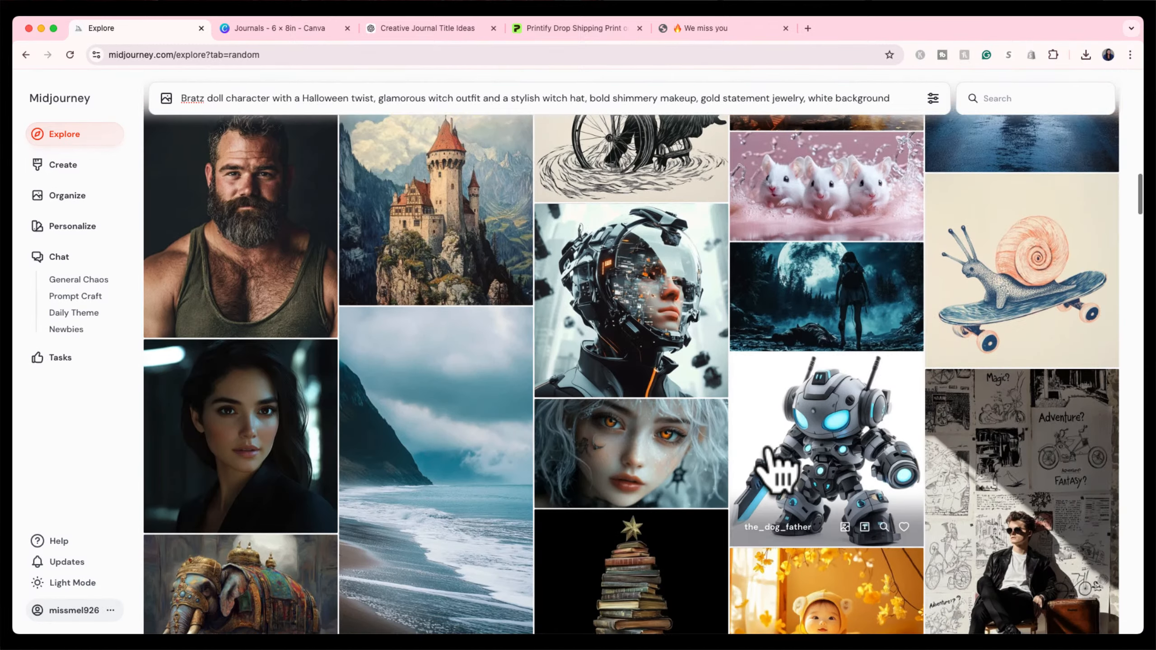
scroll(775, 471, "down", 7)
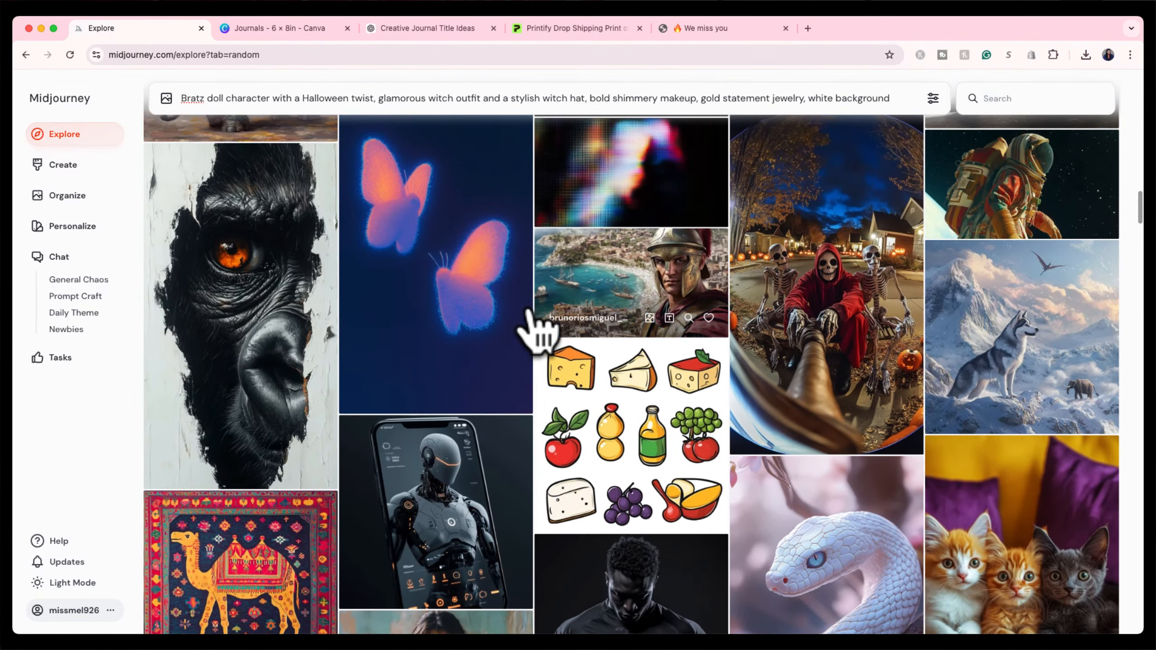
left_click(527, 317)
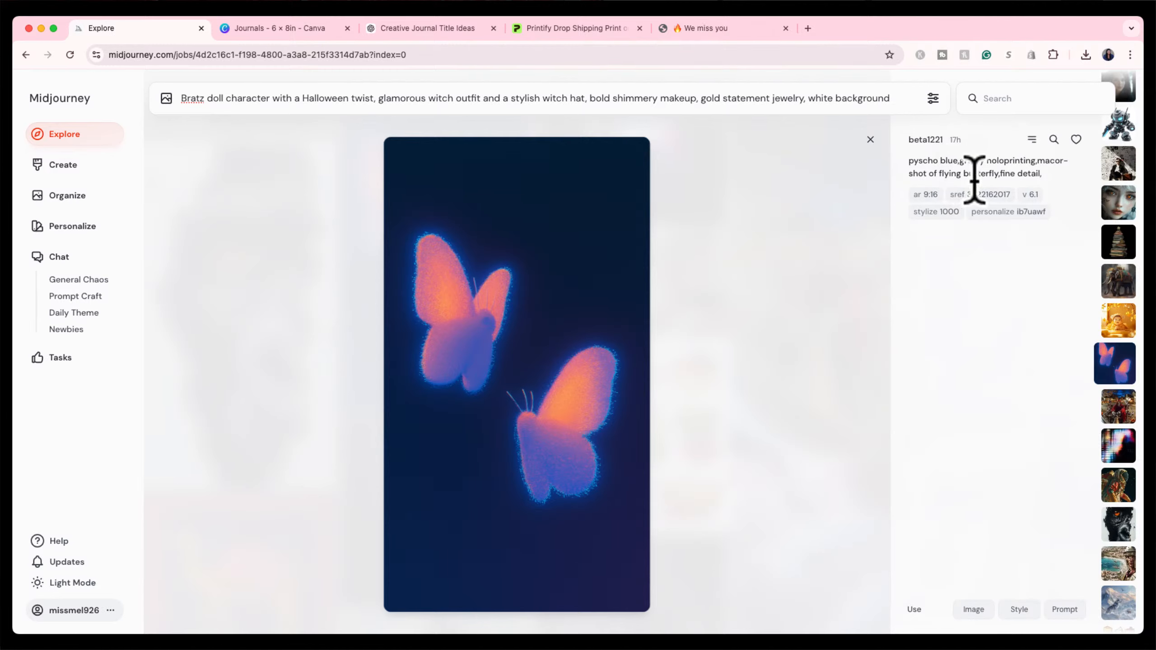
left_click(870, 139)
scroll(682, 384, "up", 15)
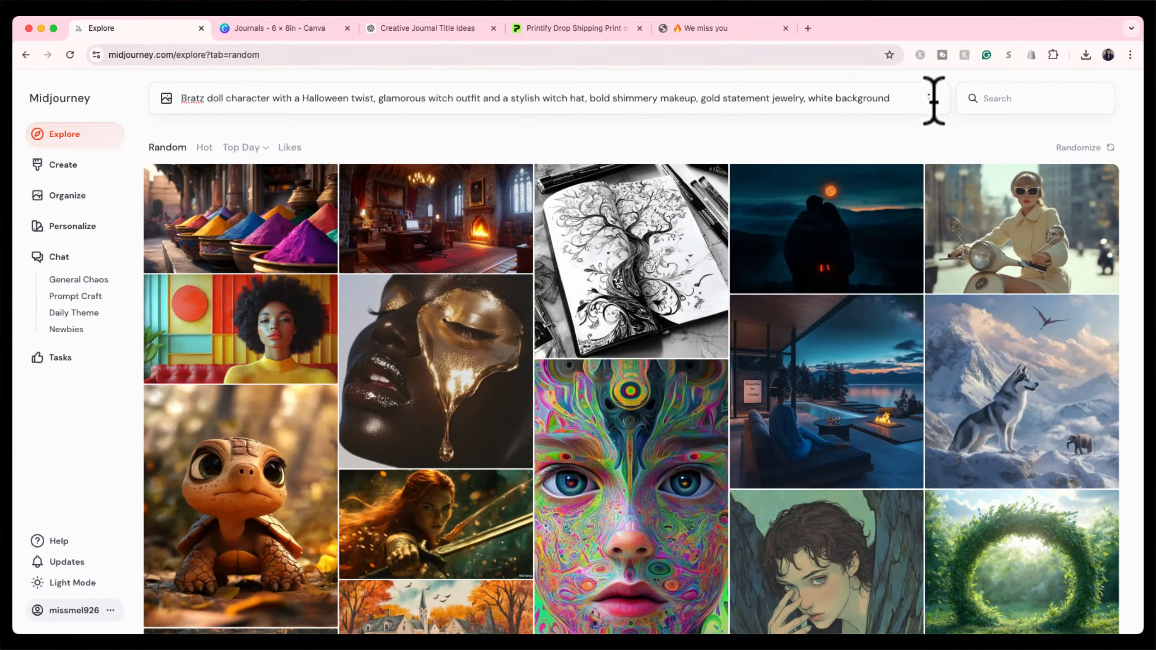
left_click(932, 98)
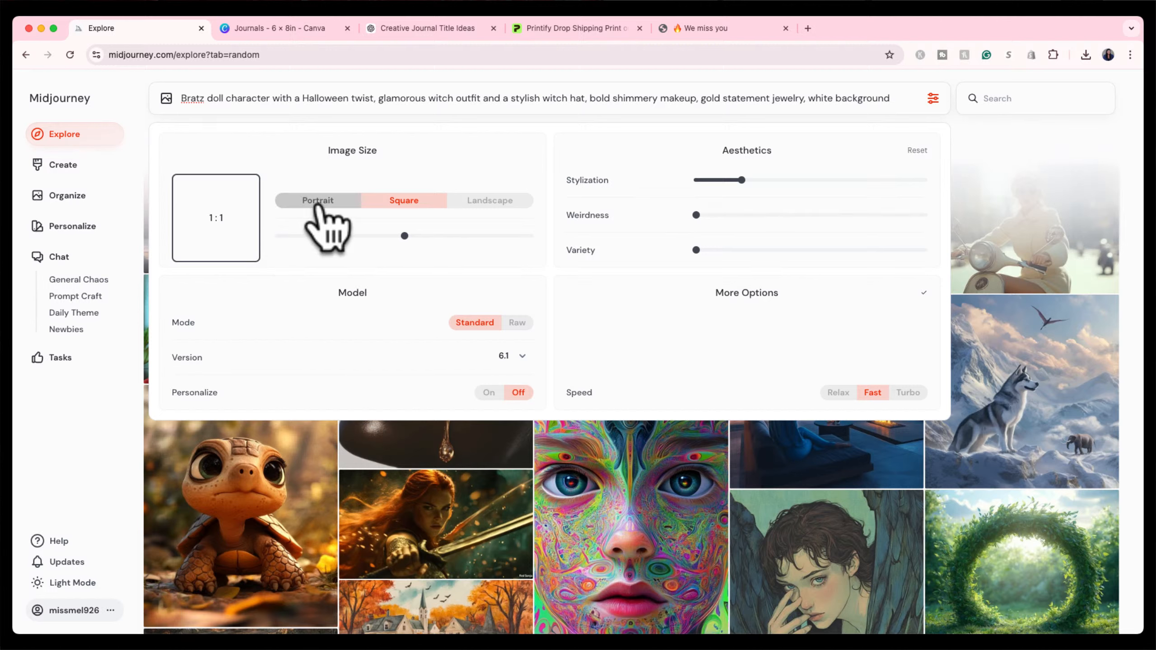
Choose Portrait and change the ratio numbers so the image size reads 9:16.
left_click(317, 201)
left_click(471, 201)
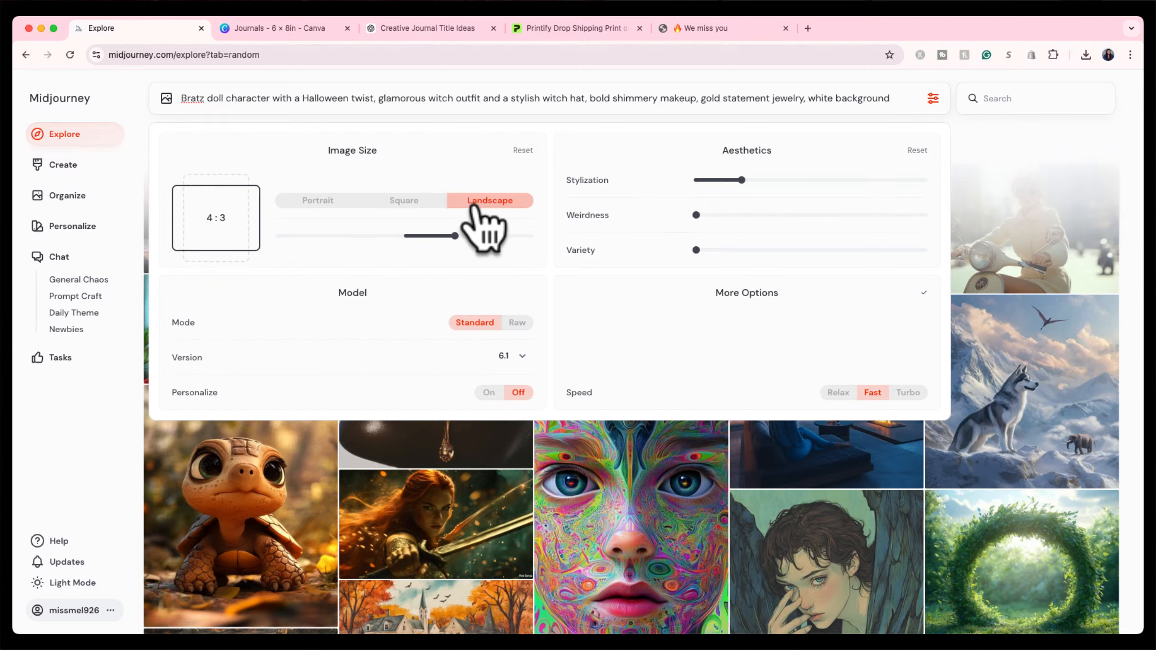
left_click(320, 202)
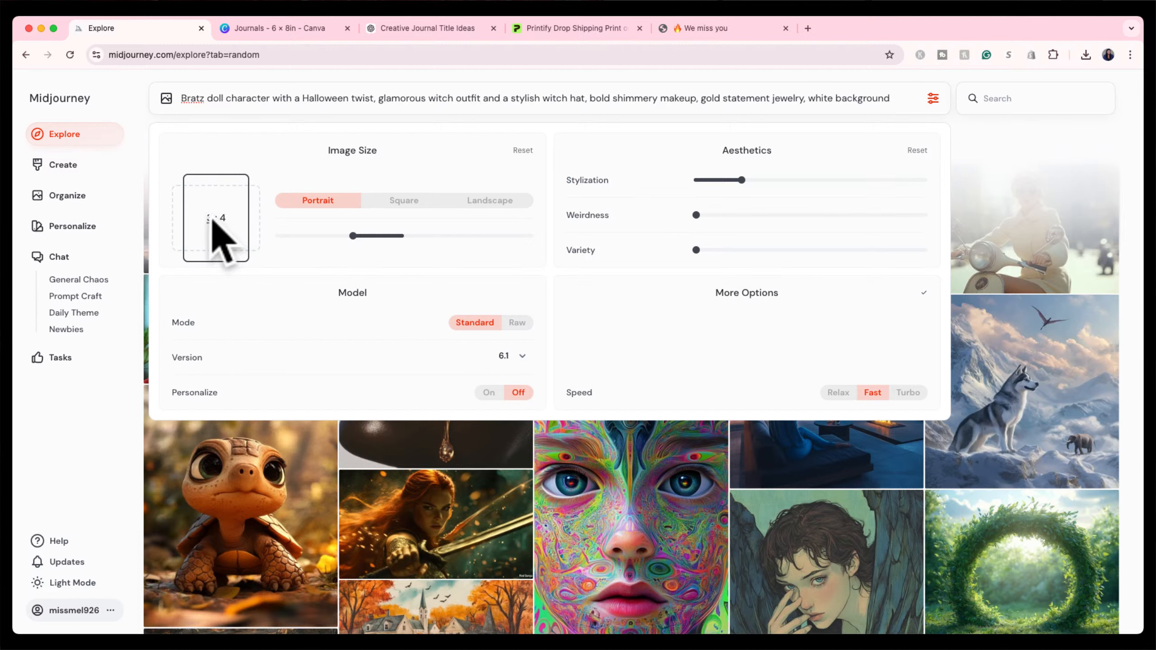
type("9")
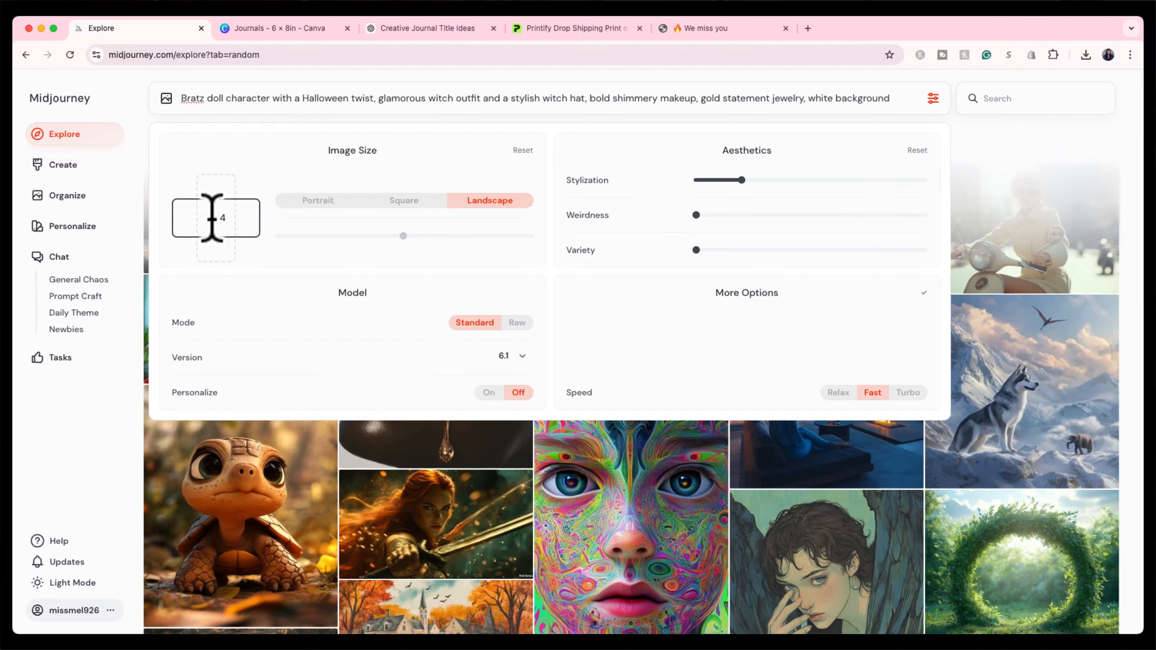
left_click(226, 220)
key("BackSpace")
type("16")
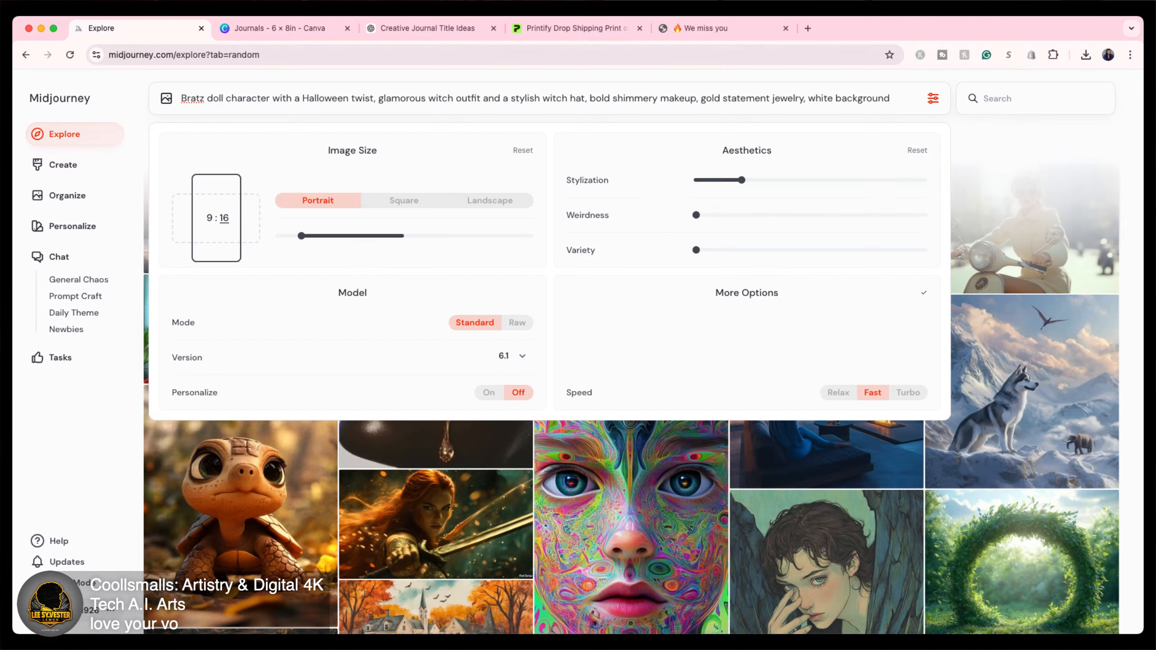
mouse_move(201, 323)
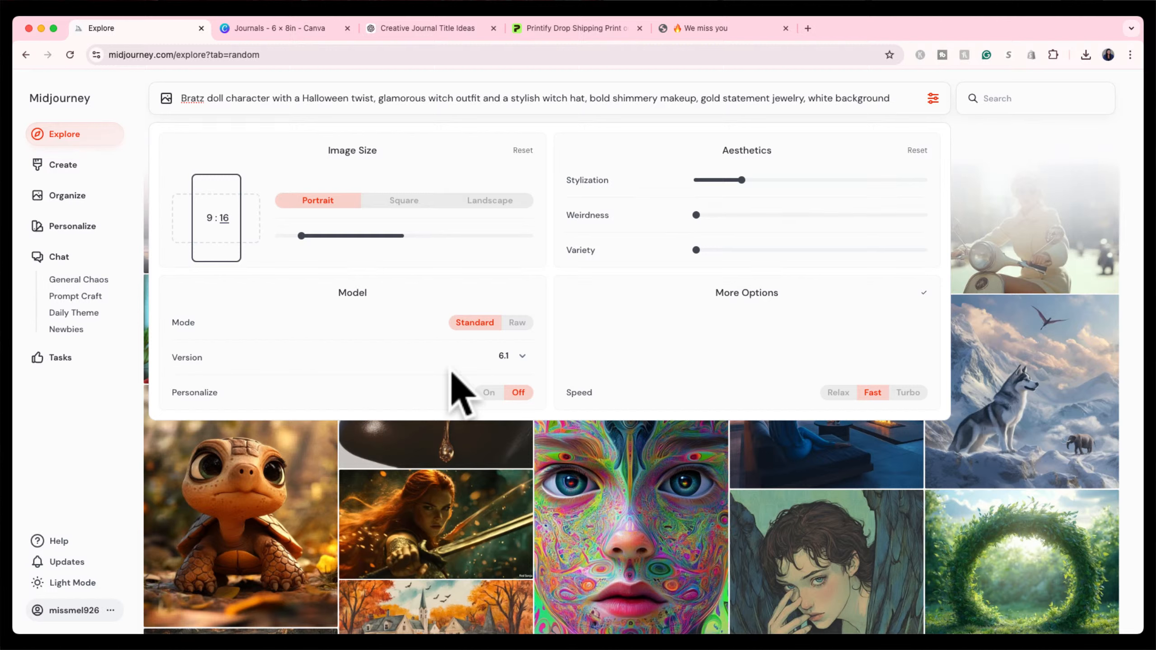
left_click(503, 356)
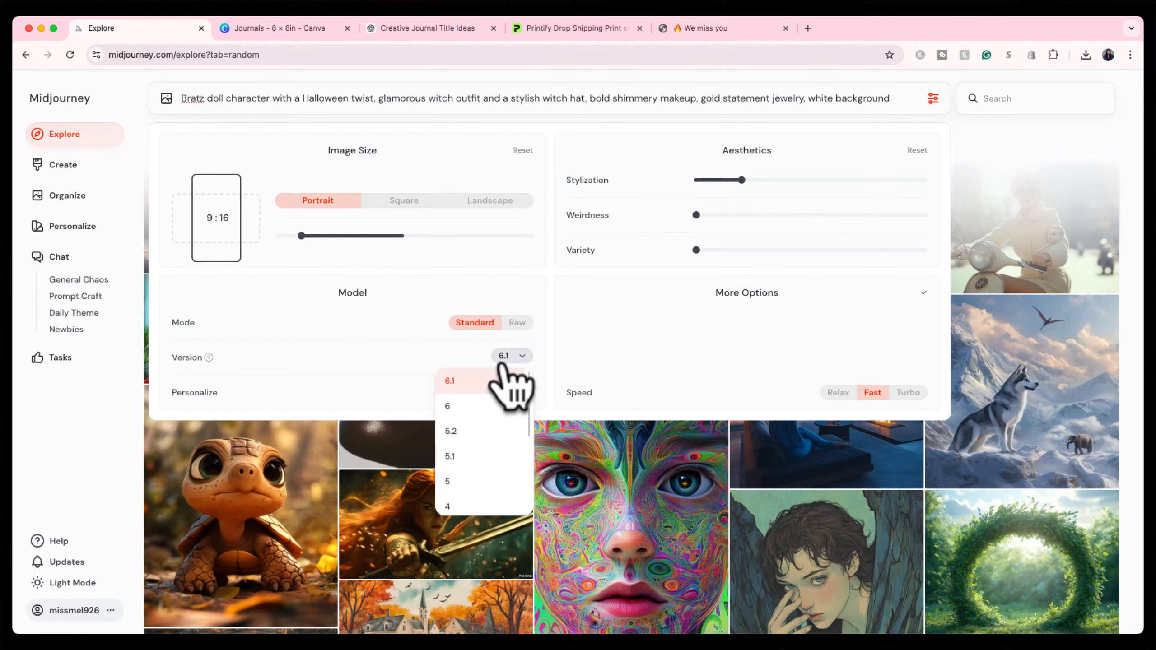
scroll(487, 465, "down", 3)
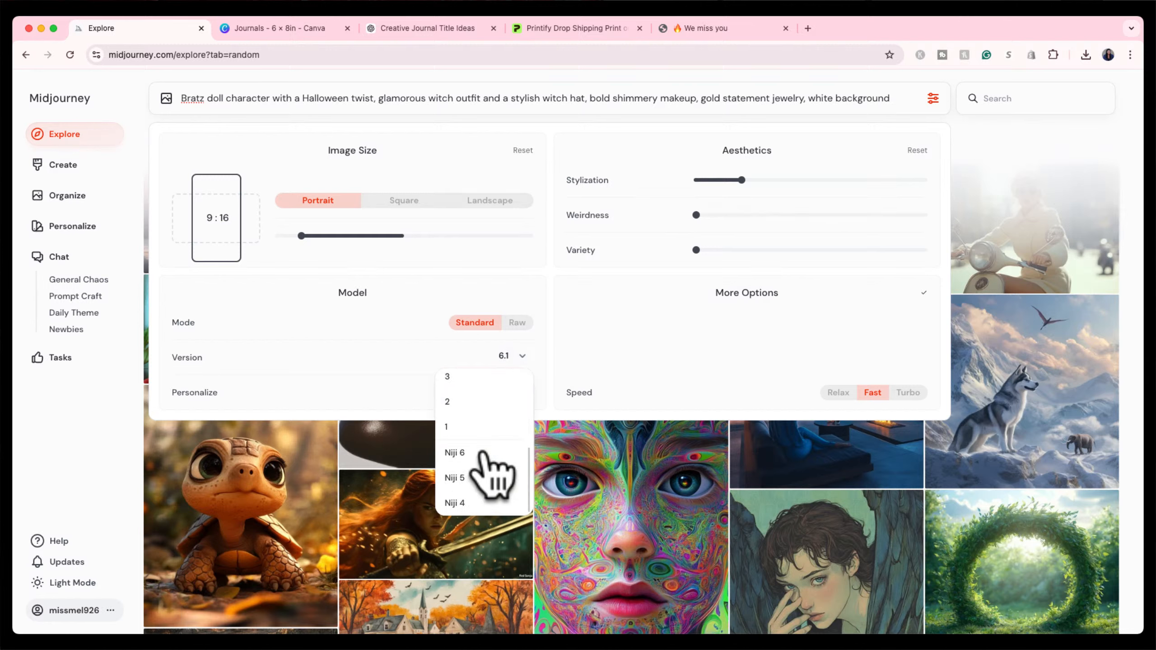
scroll(484, 464, "up", 3)
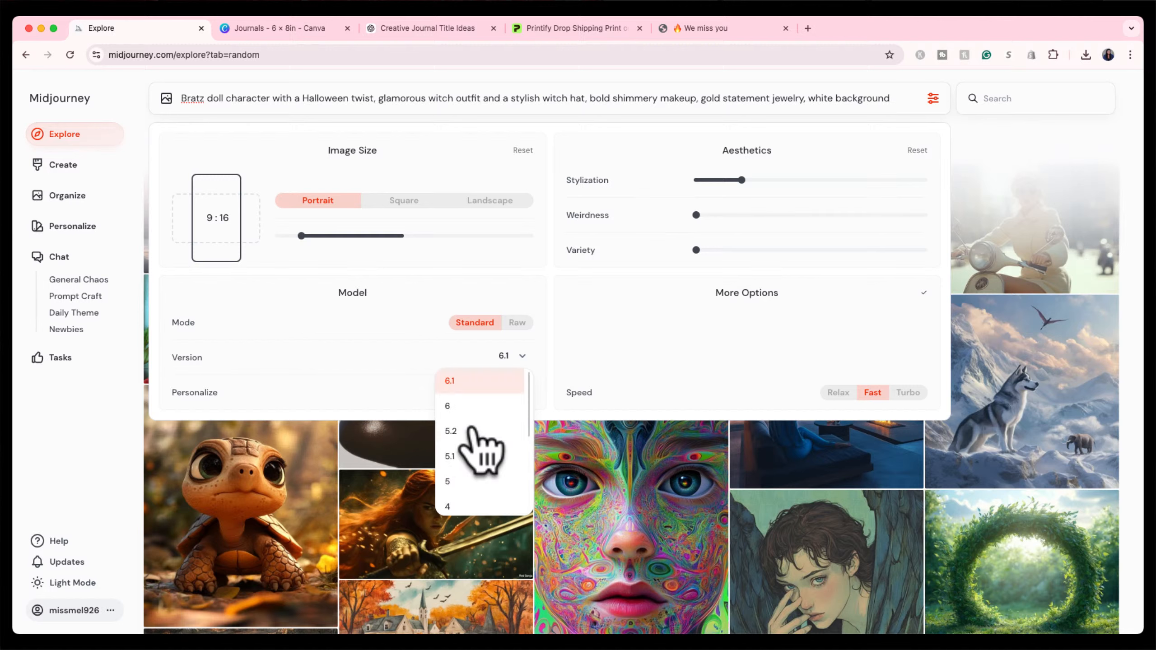
scroll(482, 487, "down", 3)
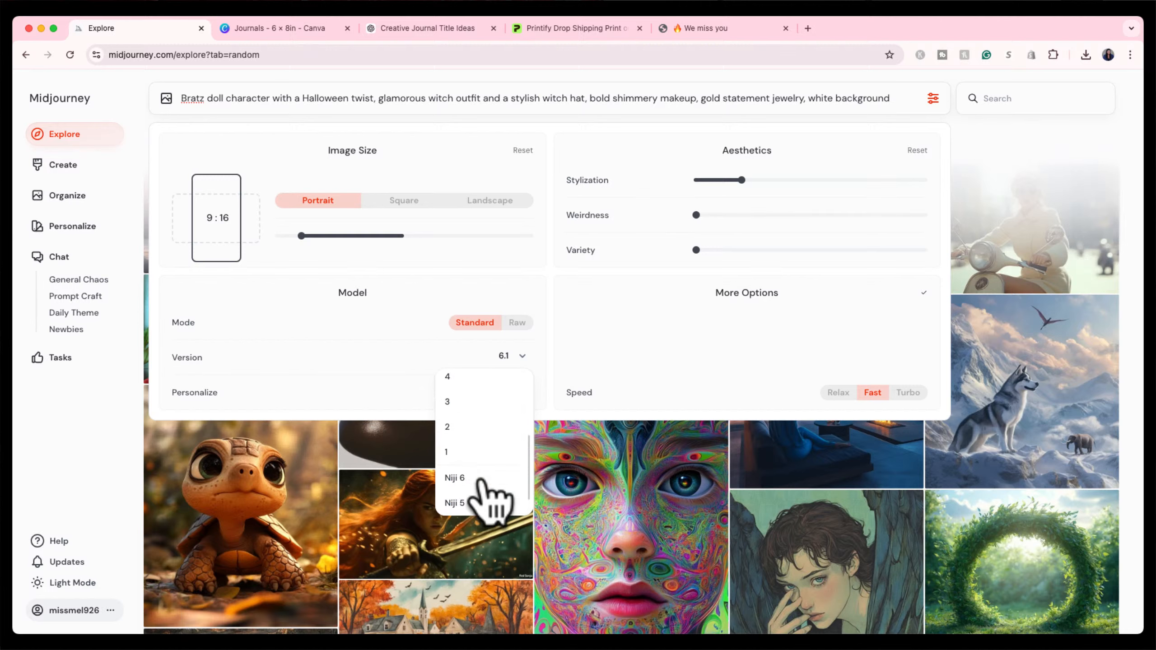
scroll(480, 482, "down", 1)
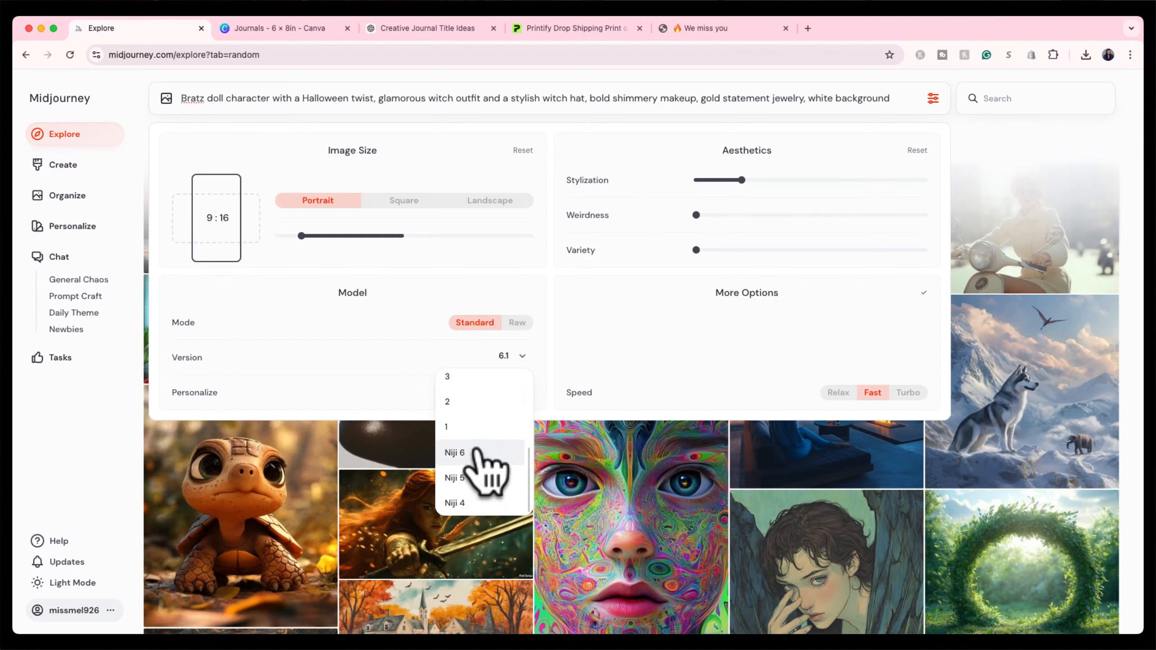
scroll(471, 441, "up", 5)
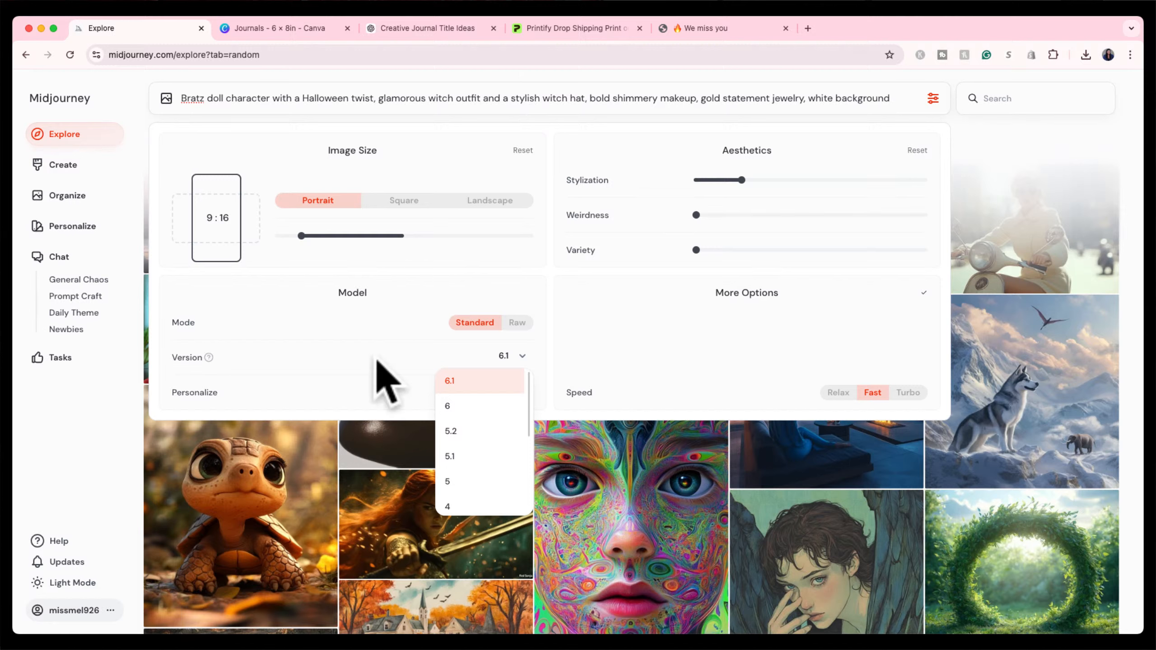
left_click(397, 324)
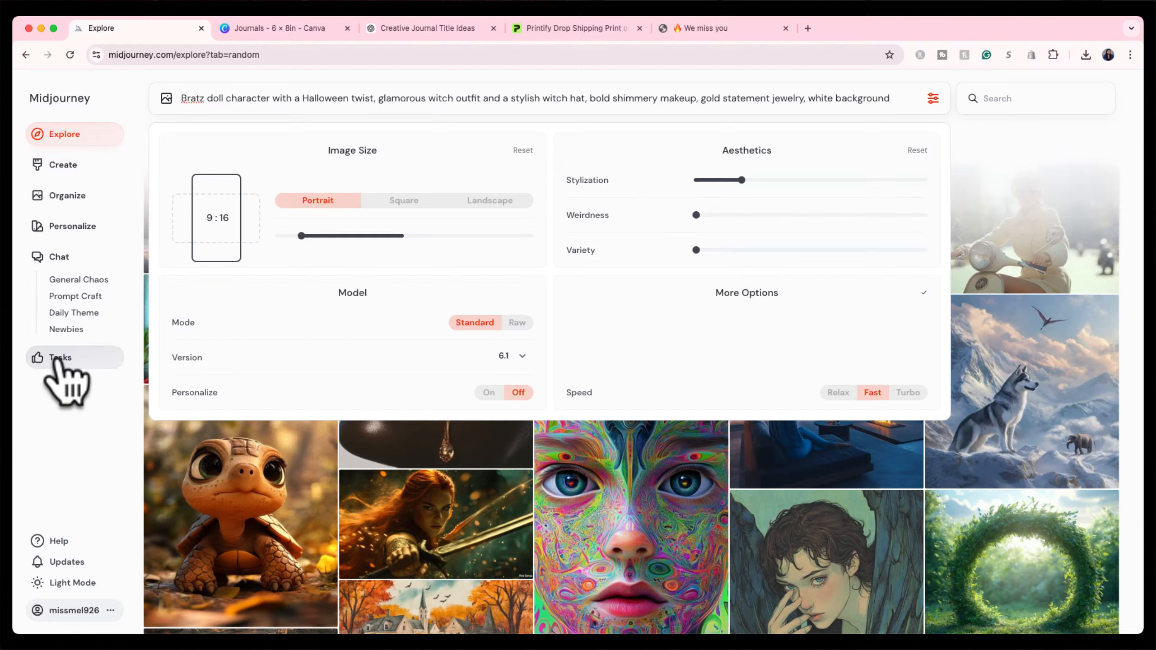
mouse_move(224, 392)
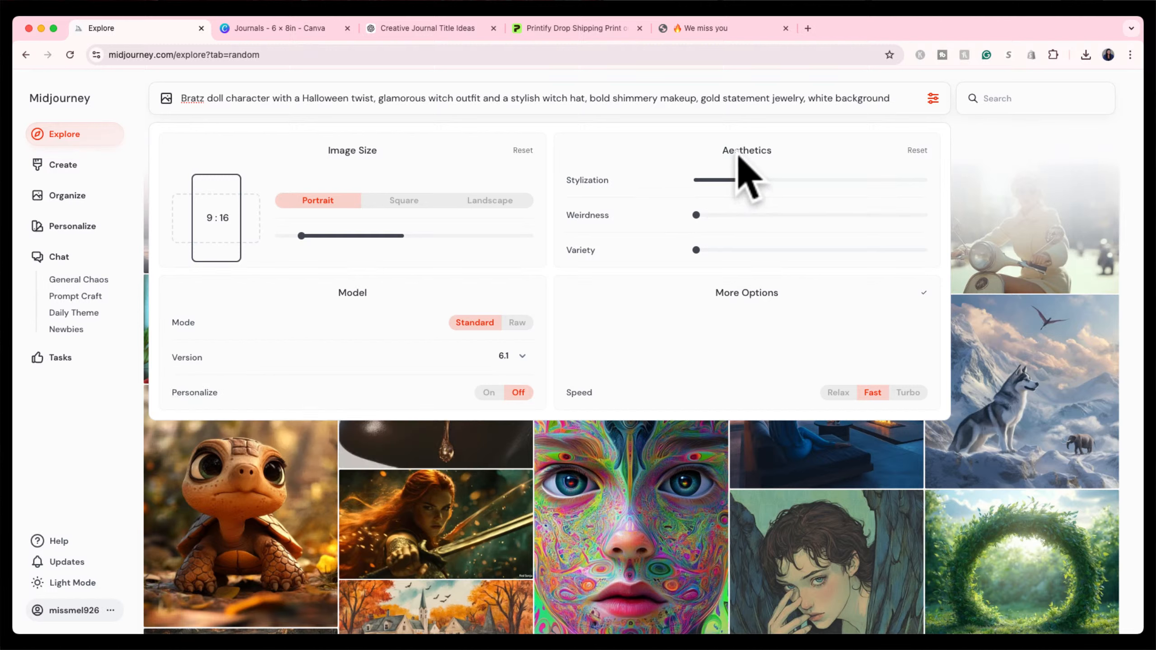
mouse_move(614, 180)
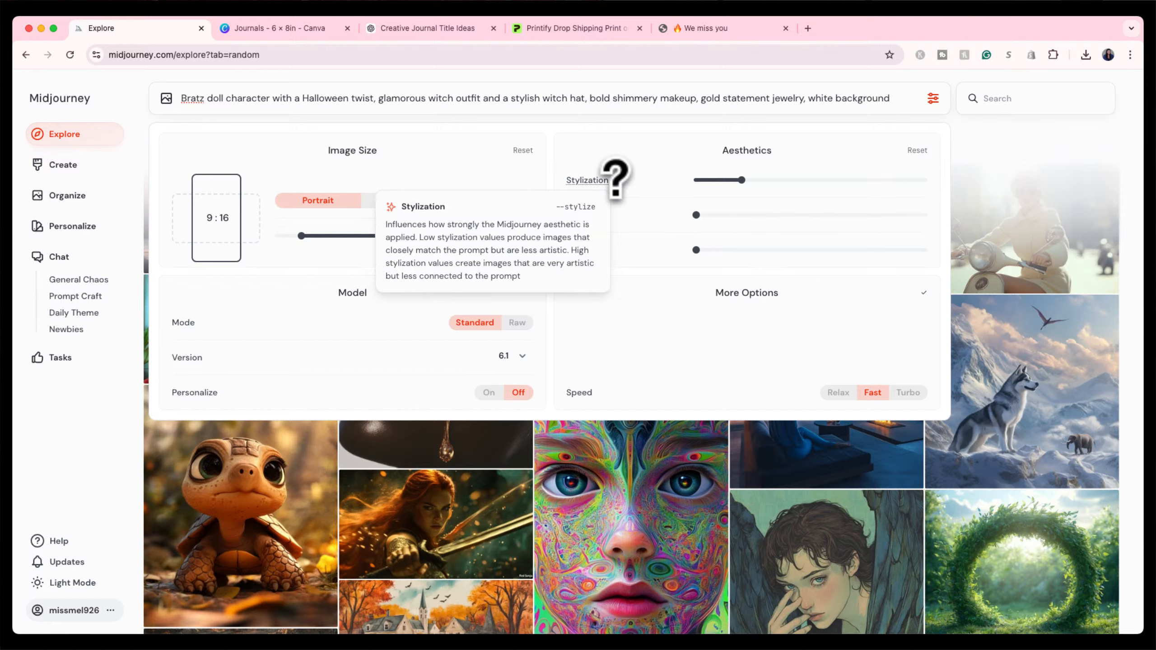
mouse_move(740, 180)
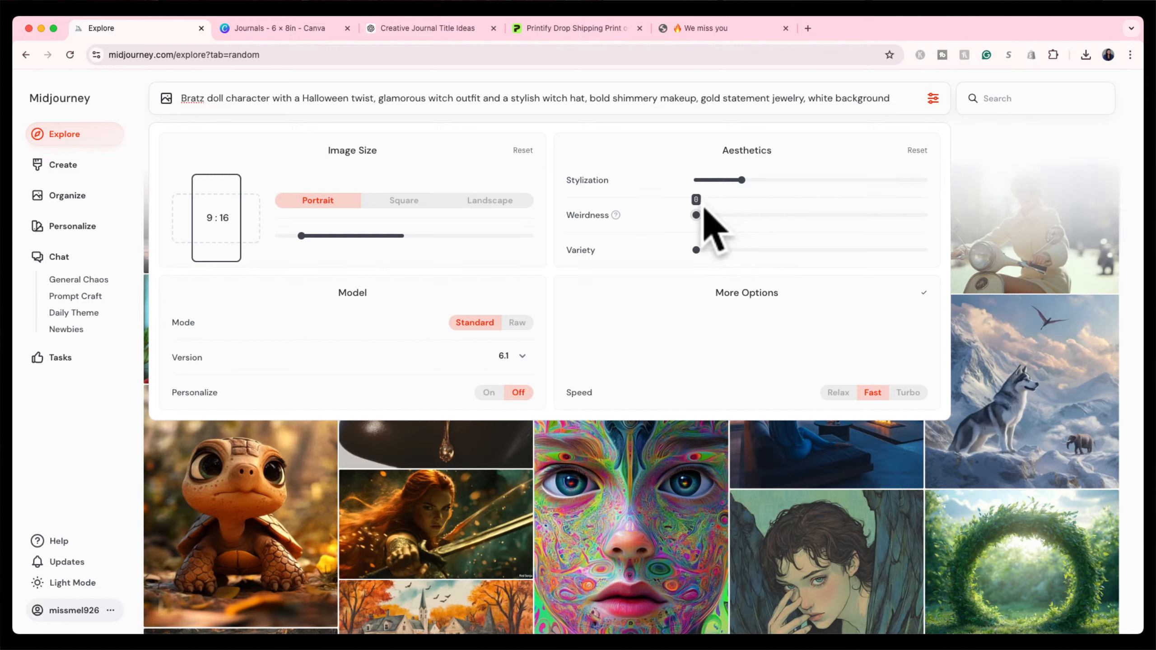
mouse_move(616, 215)
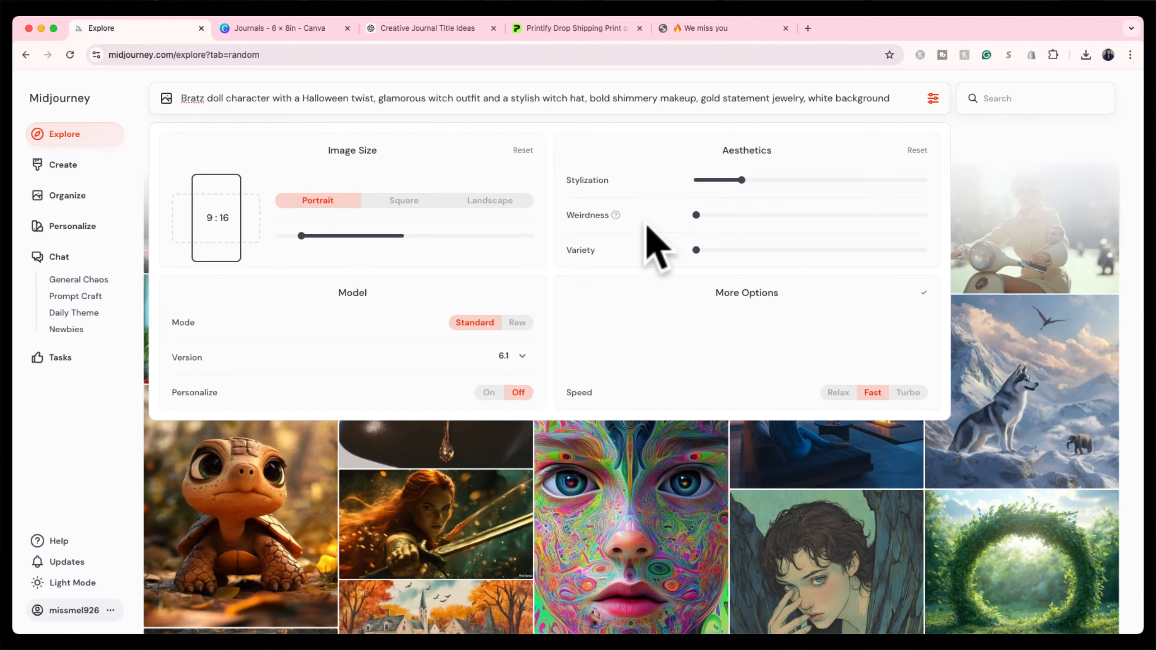
mouse_move(695, 216)
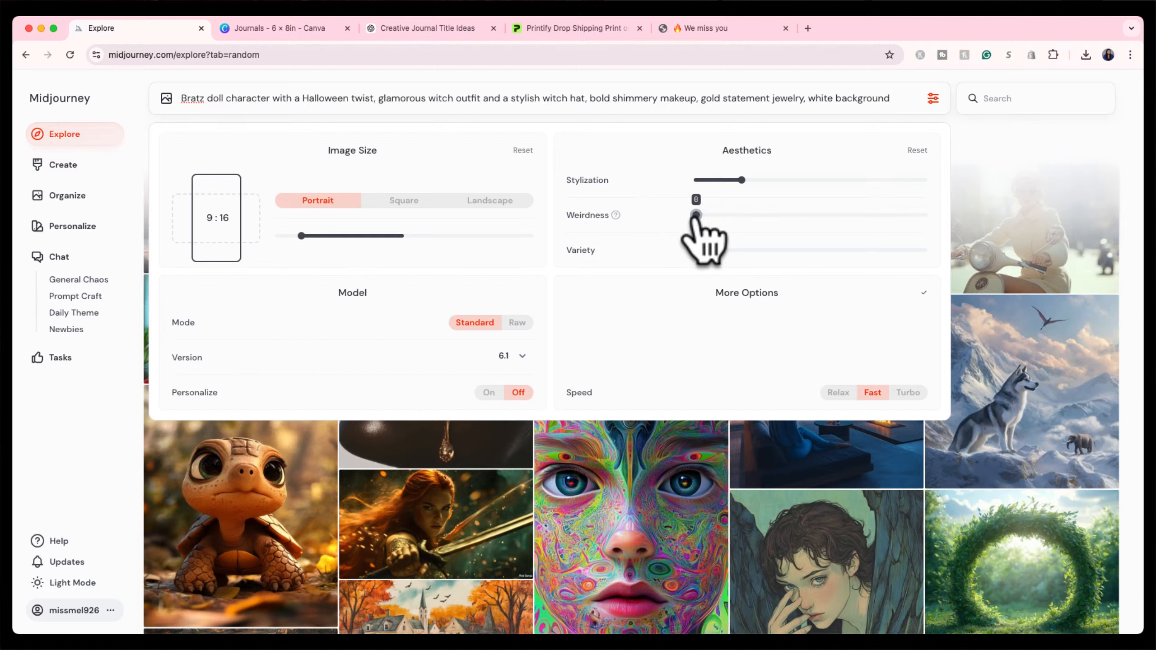
mouse_move(694, 250)
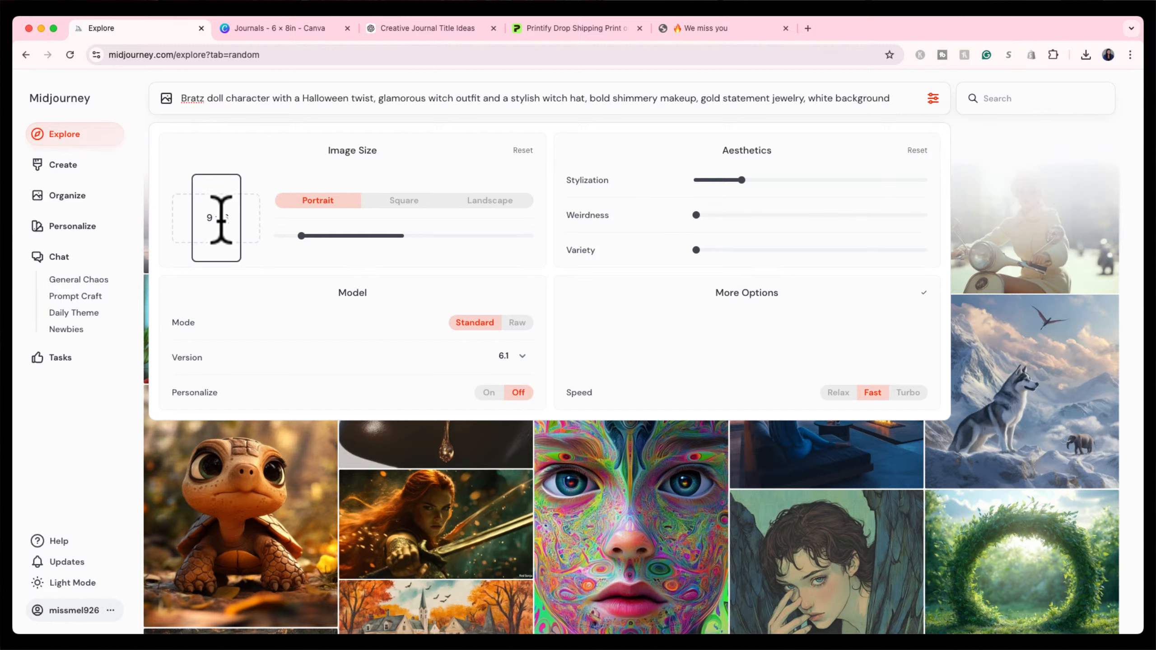
Add --ar 6:8 to the end of the Bratz witch prompt and submit it.
left_click(403, 204)
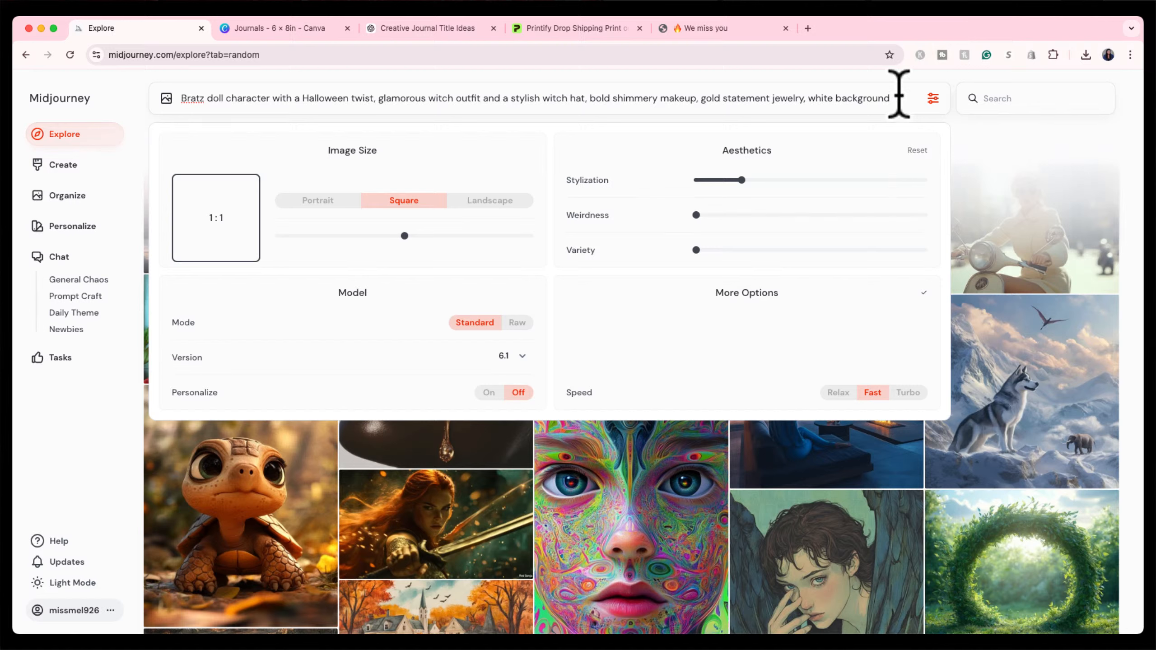
type("--ar 9:16")
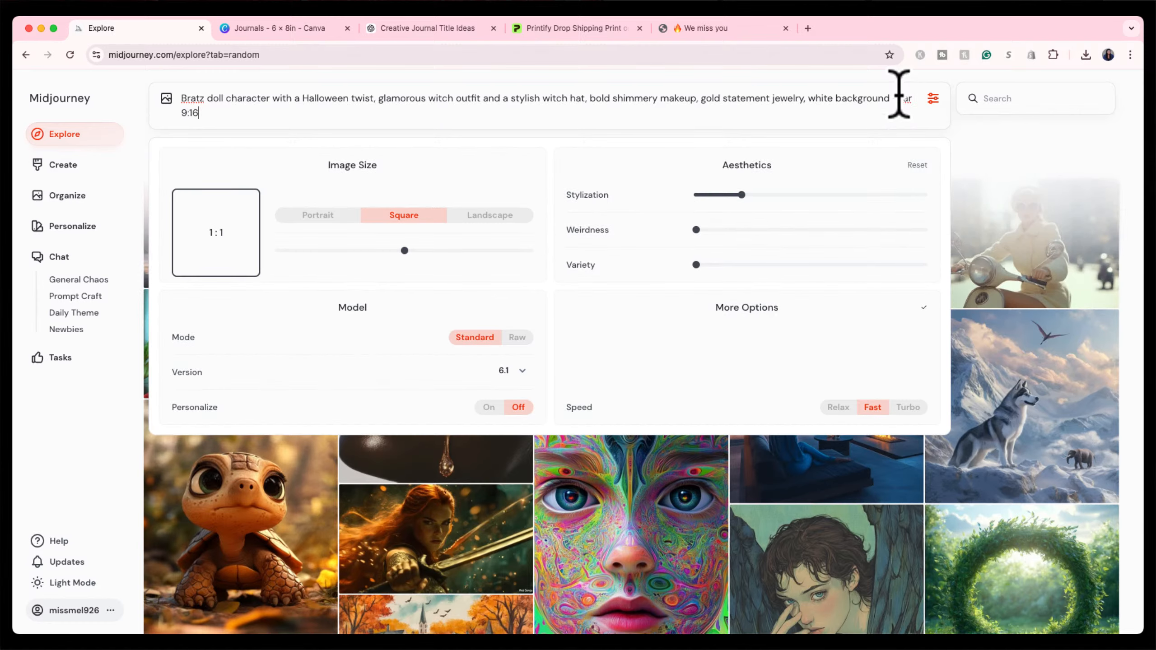
key("BackSpace")
key("BackSpace")
key("BackSpace")
key("BackSpace")
key("BackSpace")
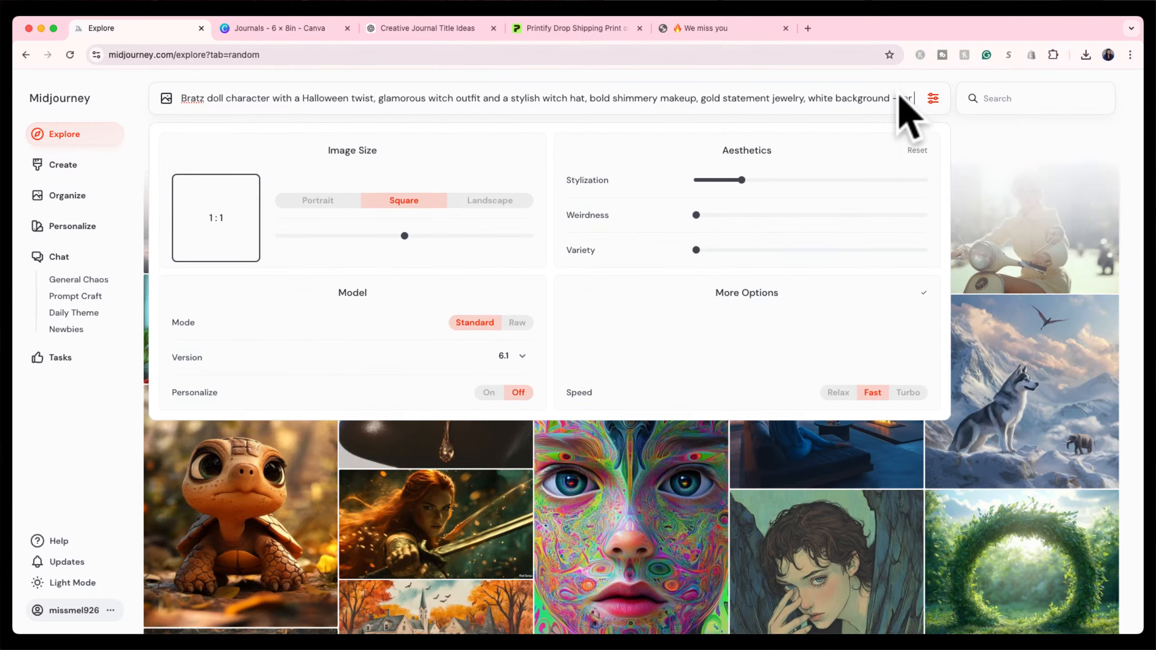
type("6:")
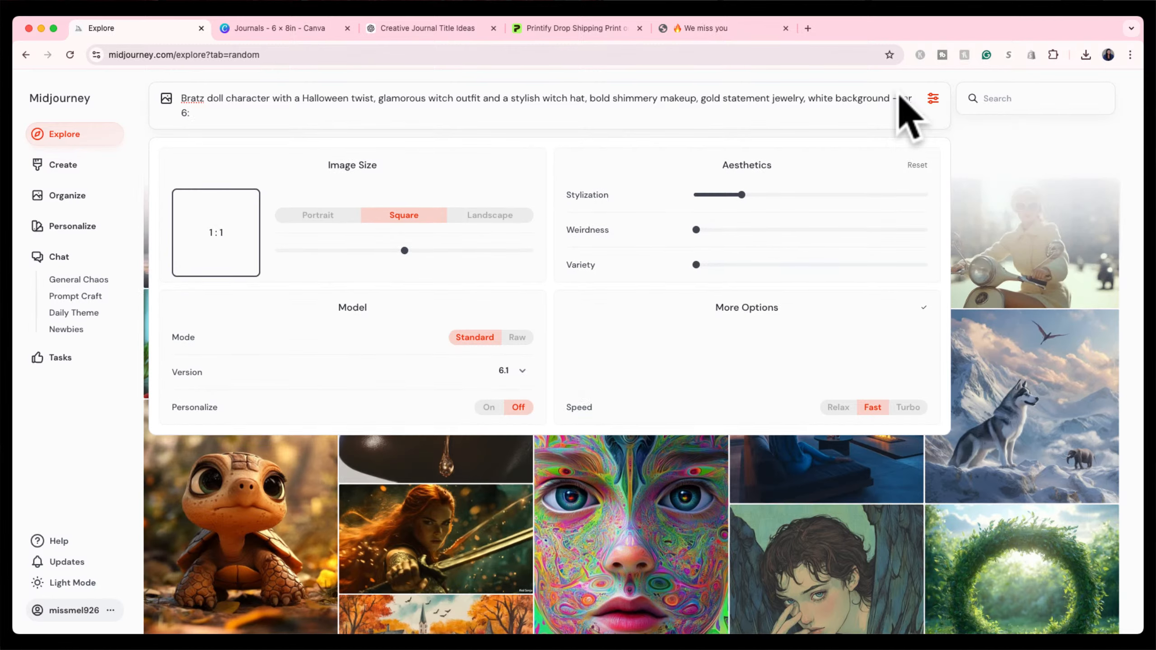
type("8")
left_click(734, 113)
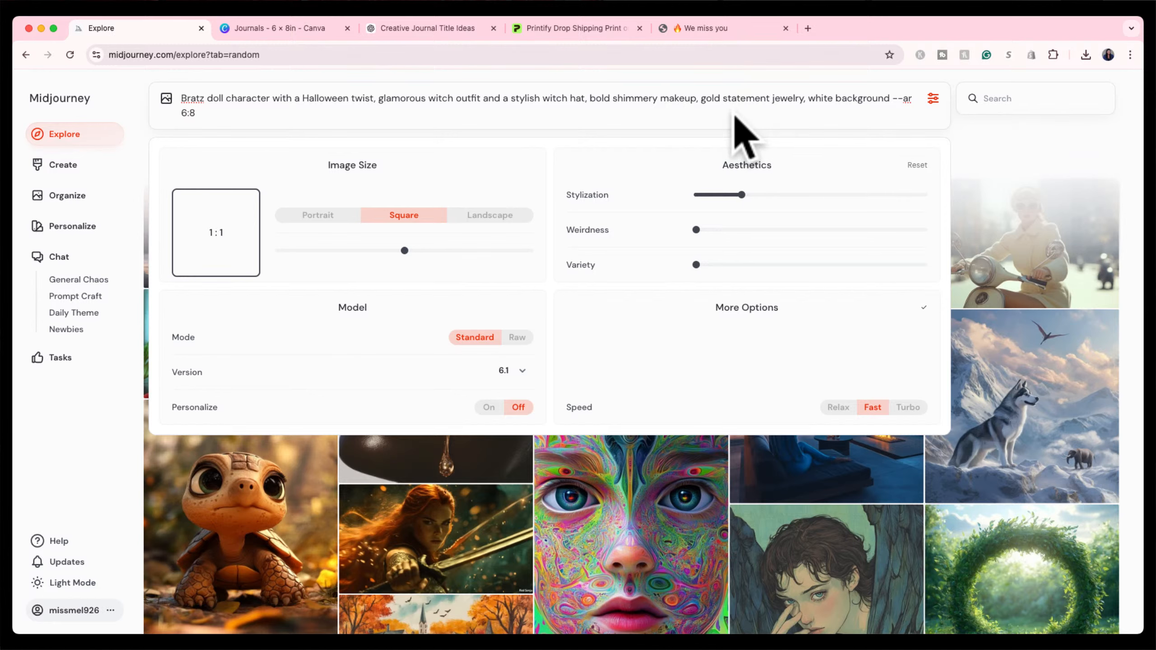
key("Return")
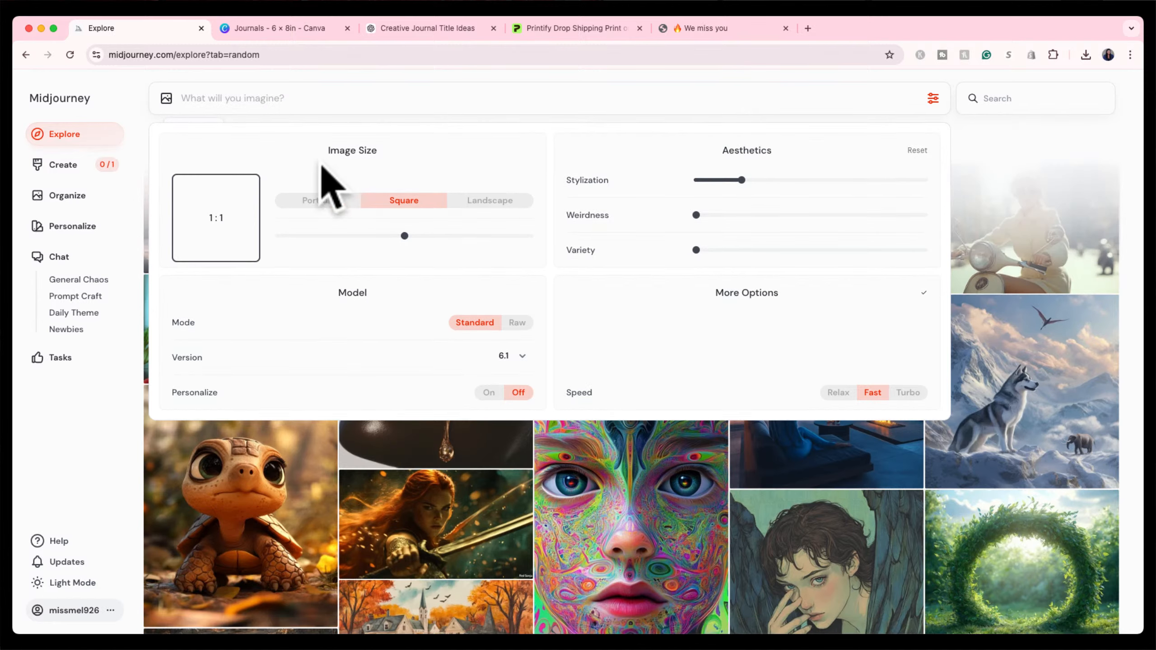
Go to the Create page and wait for the four new Bratz witch images.
left_click(68, 167)
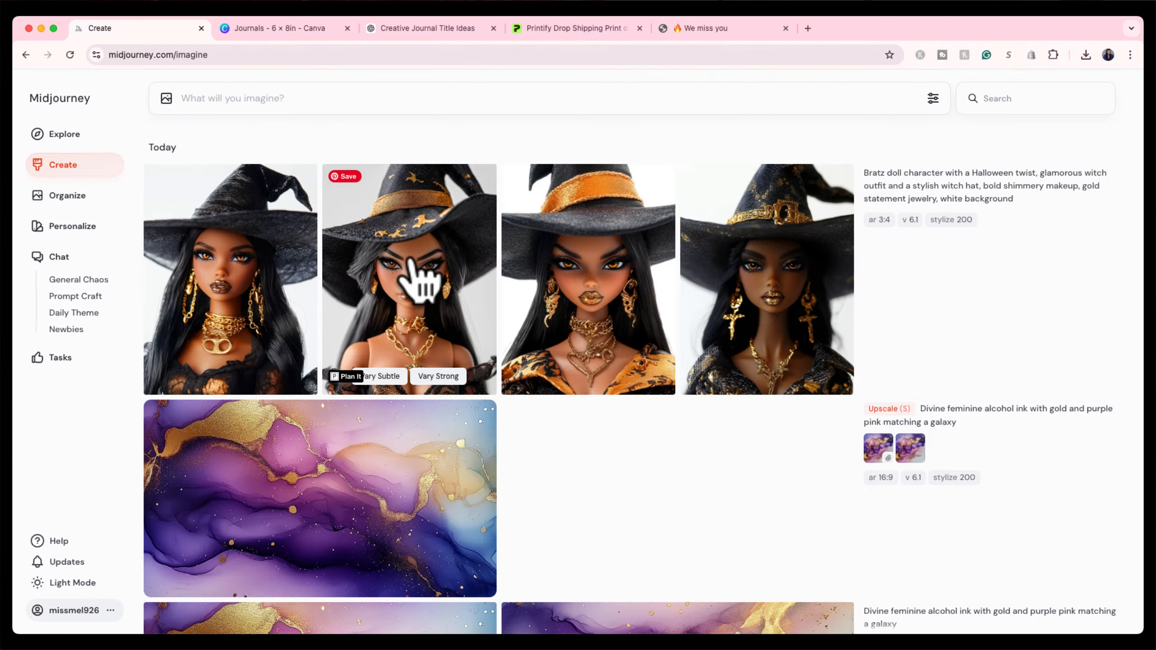
Zoom out the third, orange-hat witch image by 1.5x, abandoning a custom zoom value of 3.
left_click(593, 242)
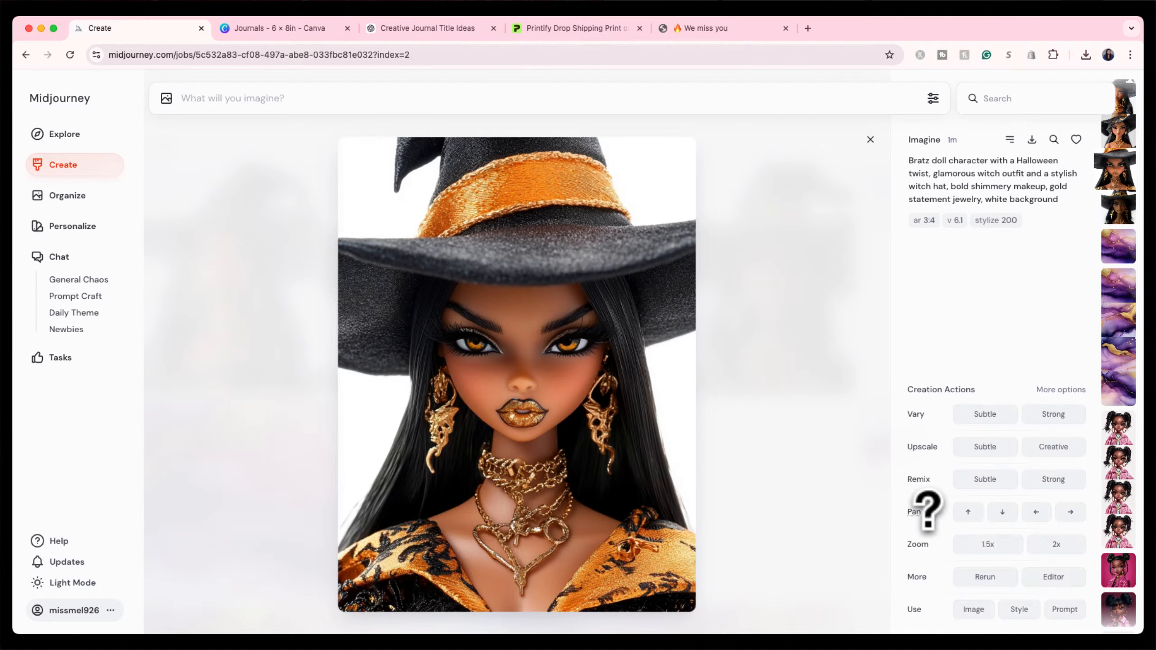
mouse_move(913, 546)
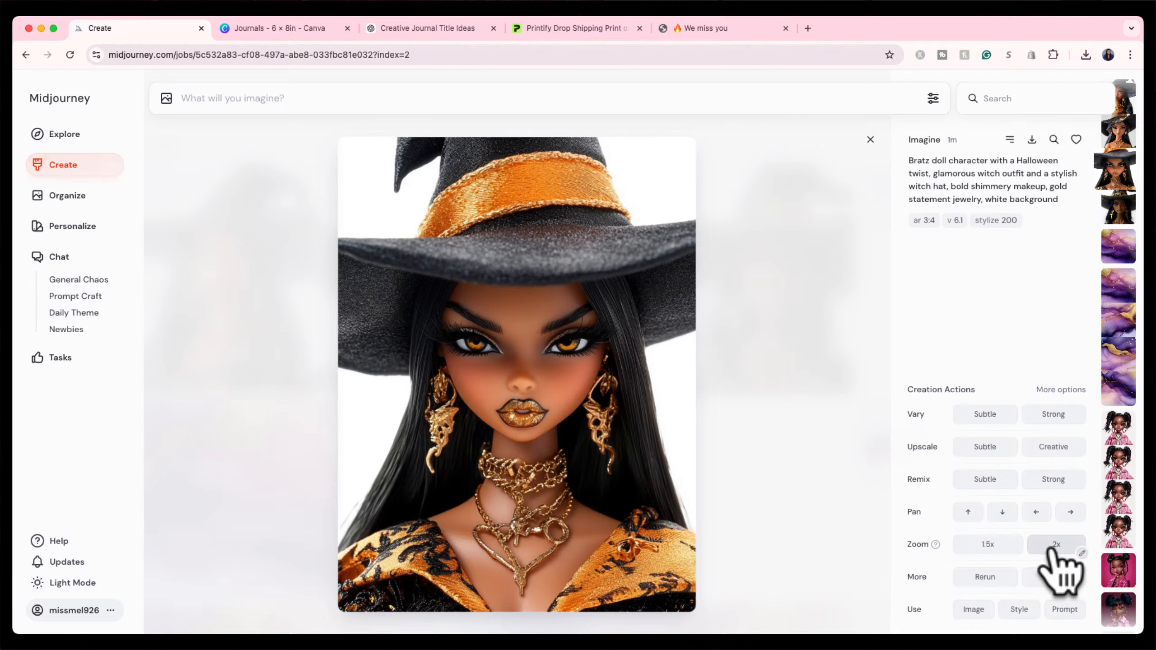
left_click(1082, 554)
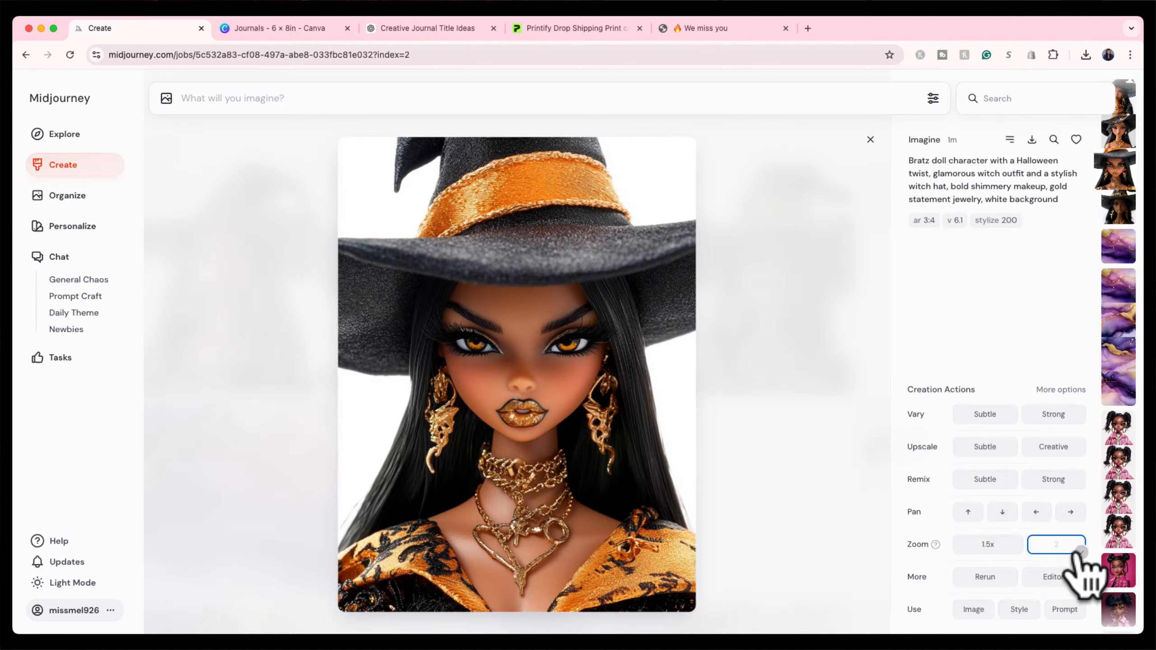
type("3")
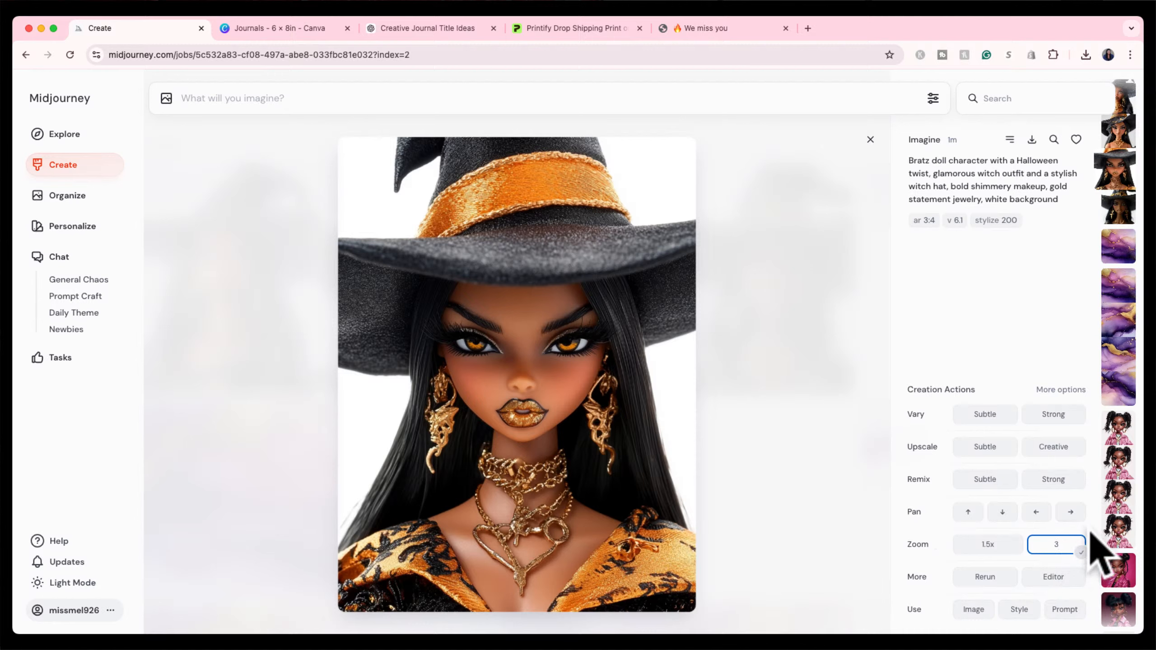
left_click(1081, 551)
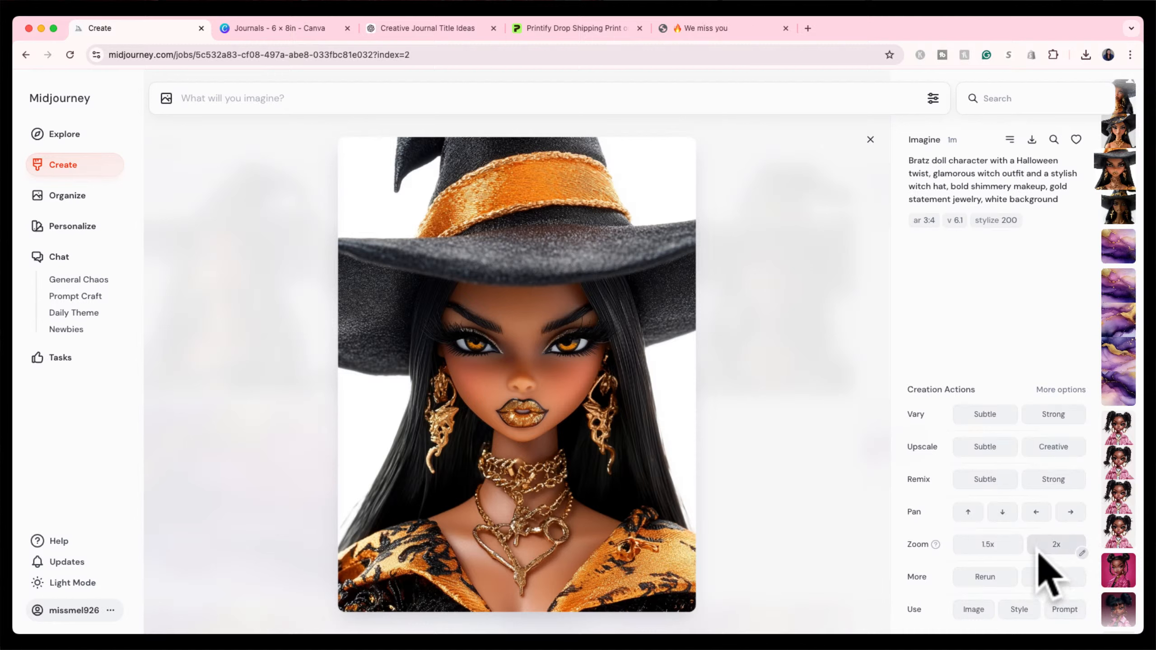
left_click(981, 548)
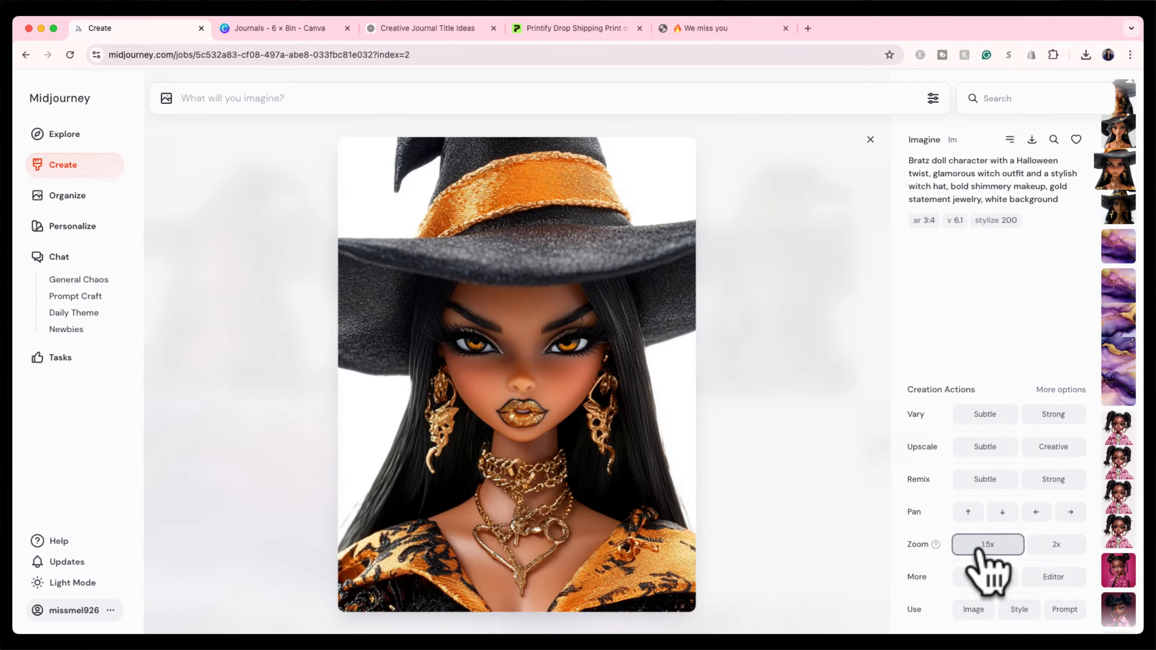
left_click(870, 140)
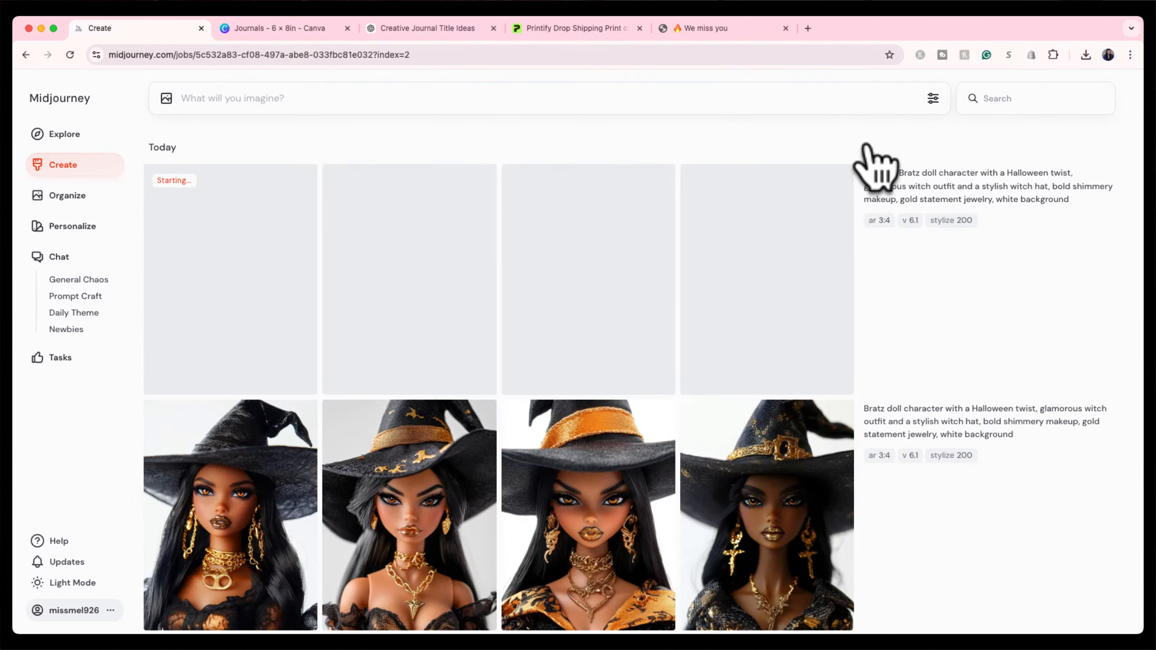
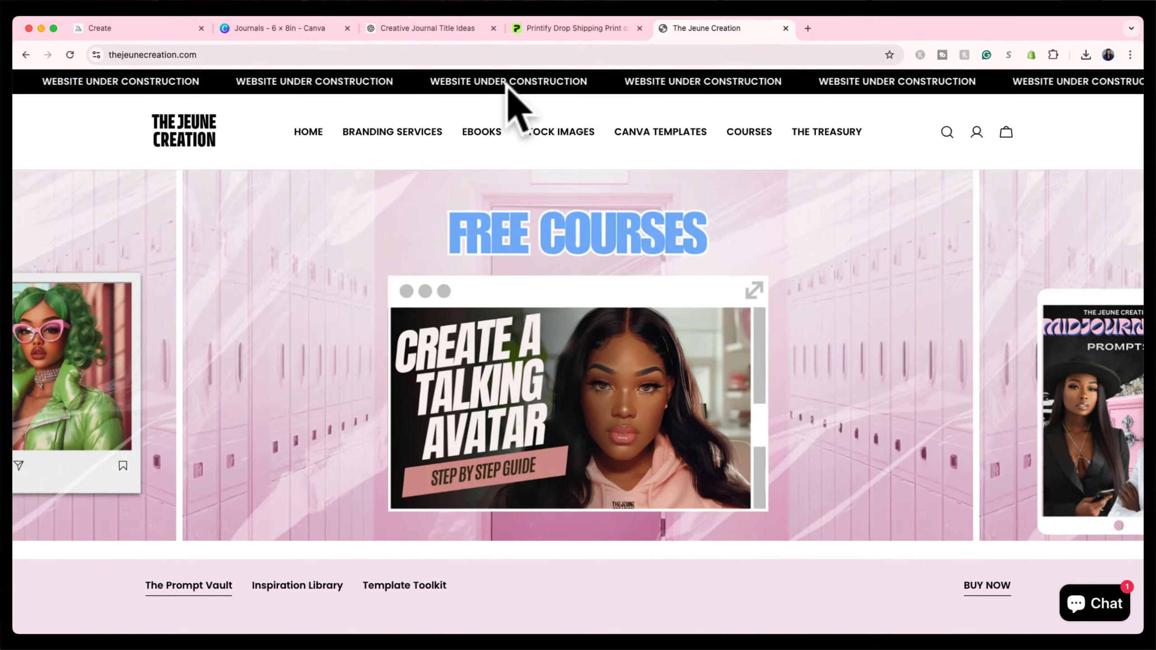
Scroll through the Jeune Creation shop and look over the Pretty in Pink prompt pack page.
scroll(573, 331, "down", 2)
scroll(574, 333, "down", 8)
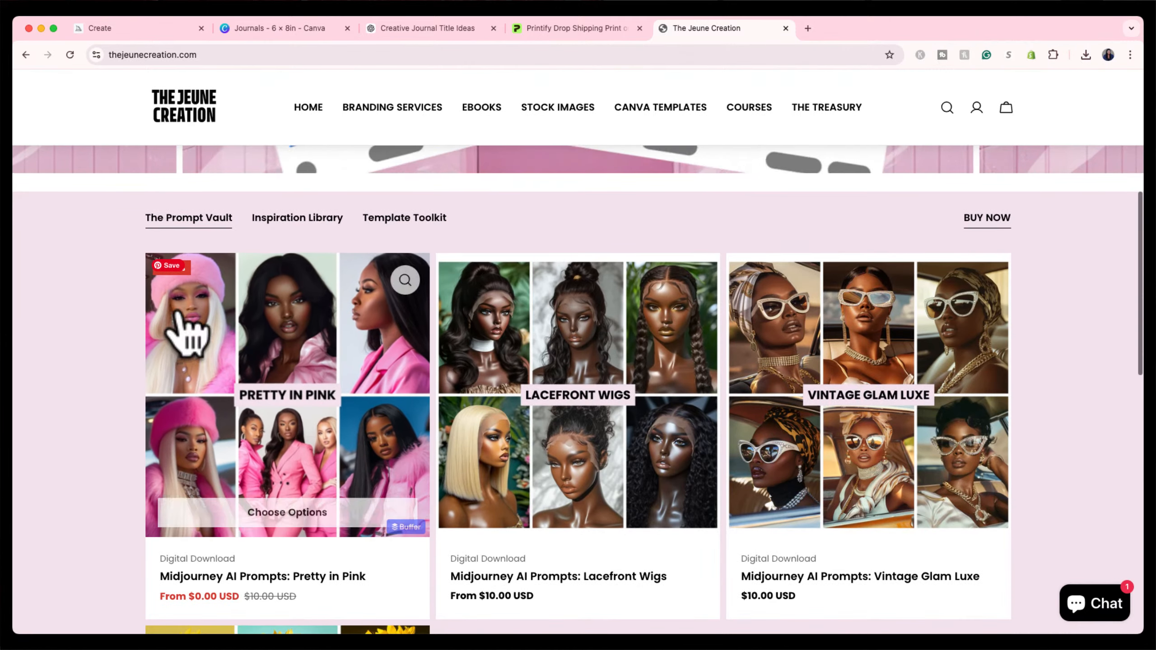
scroll(79, 428, "down", 2)
scroll(81, 423, "down", 4)
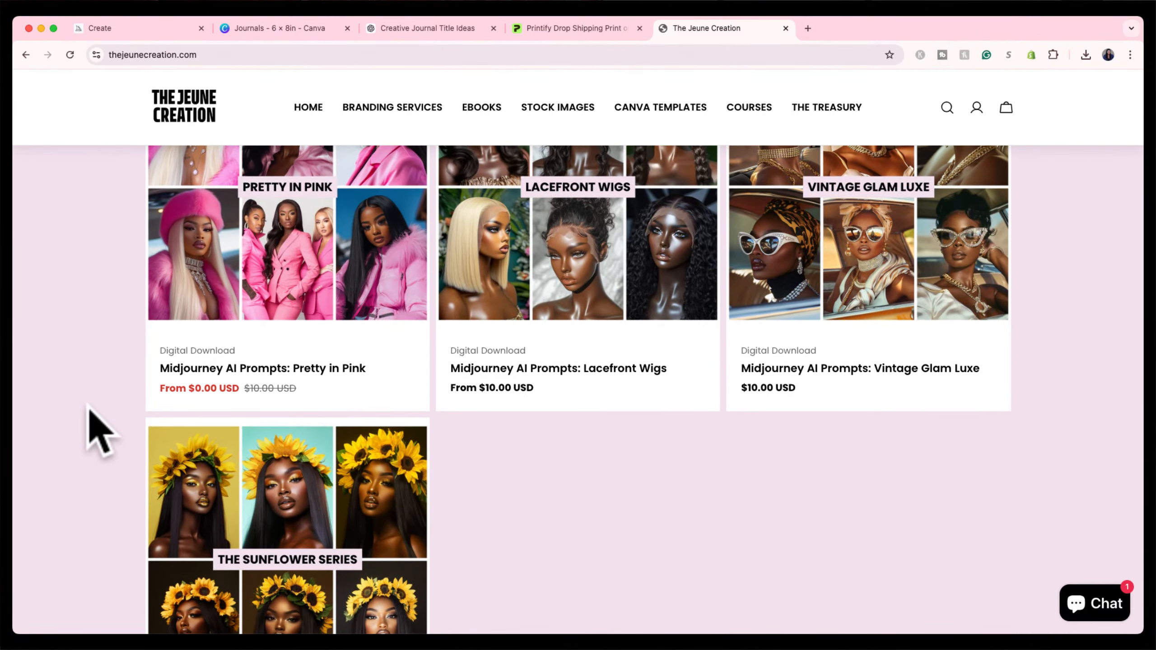
scroll(98, 430, "up", 1)
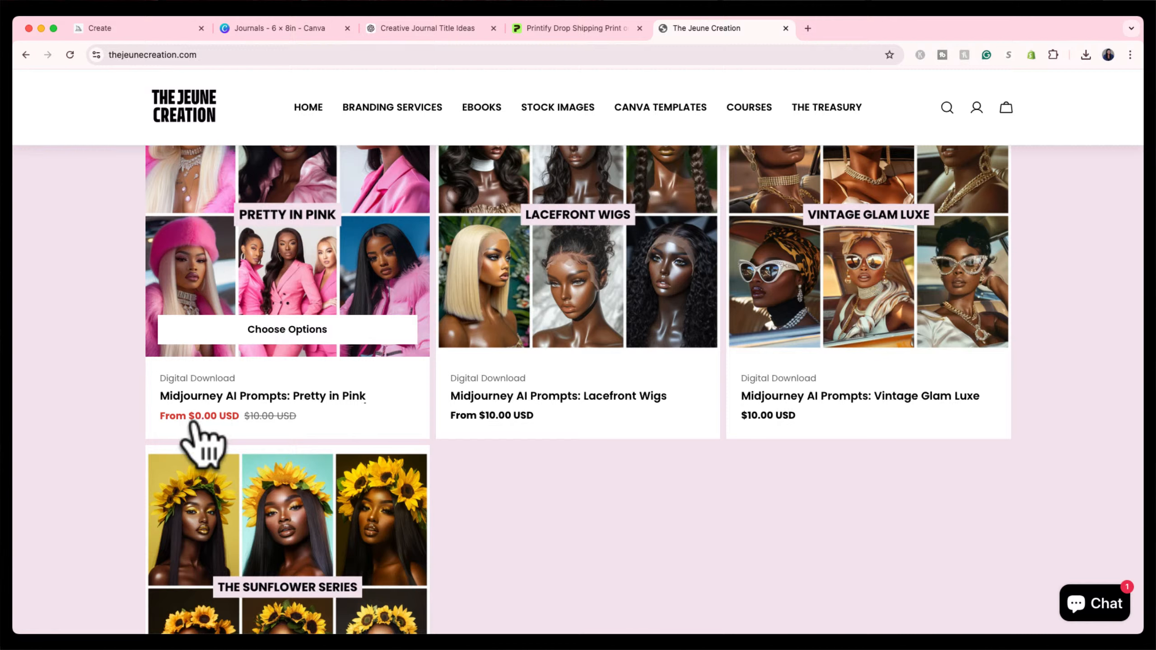
left_click(269, 264)
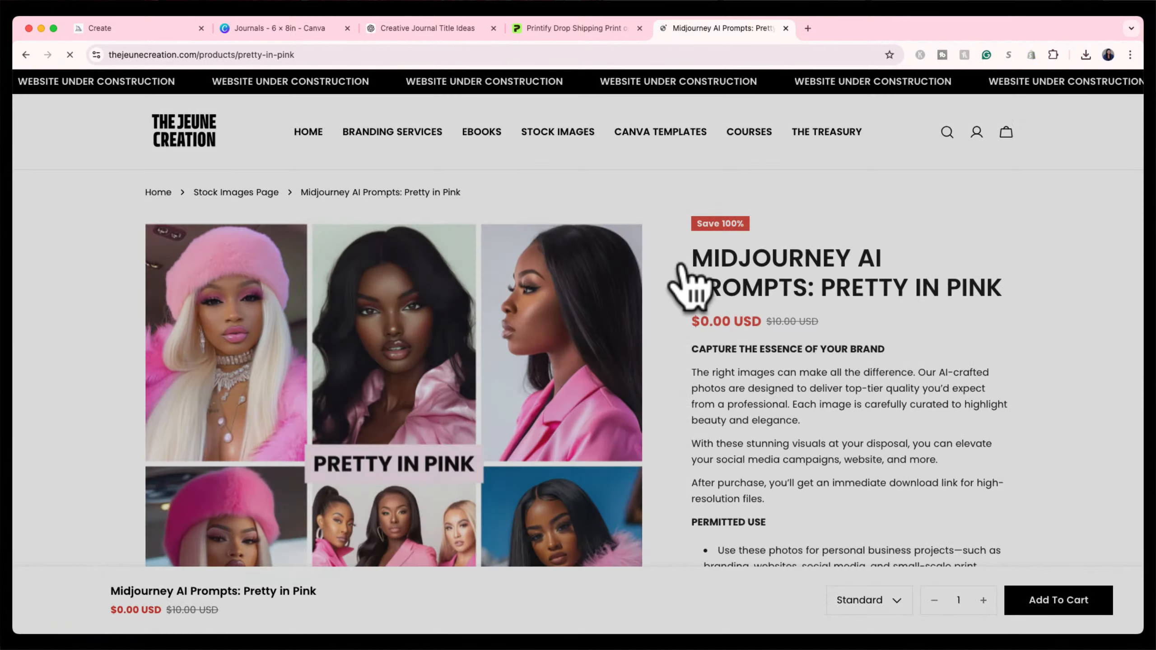
scroll(732, 360, "down", 2)
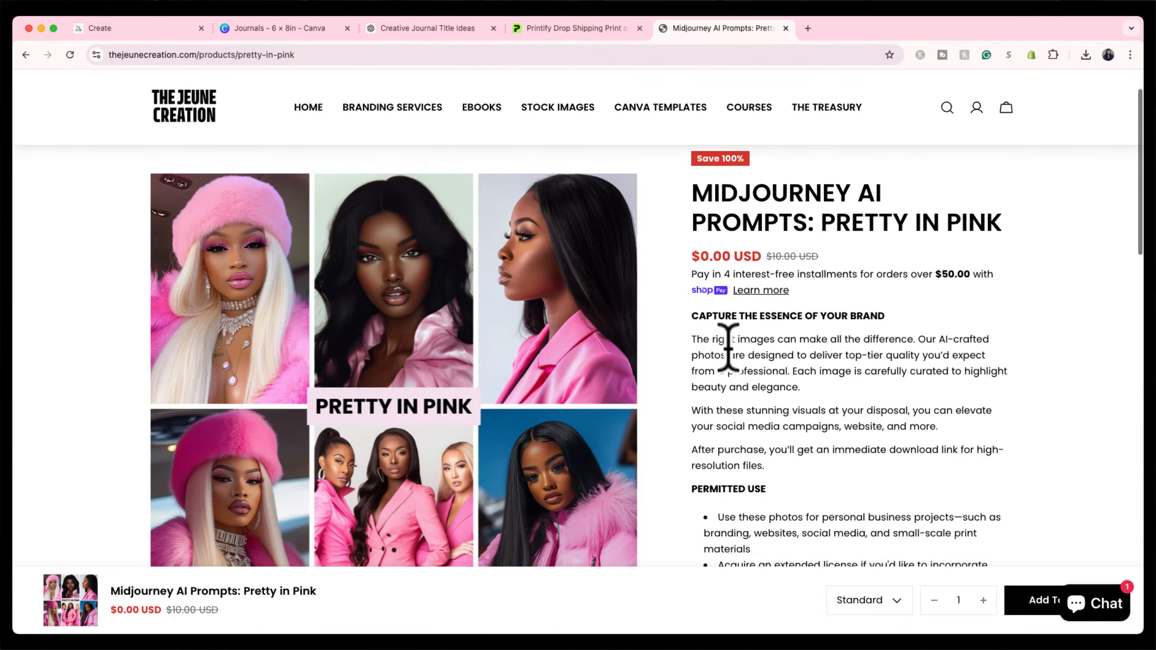
scroll(730, 343, "up", 2)
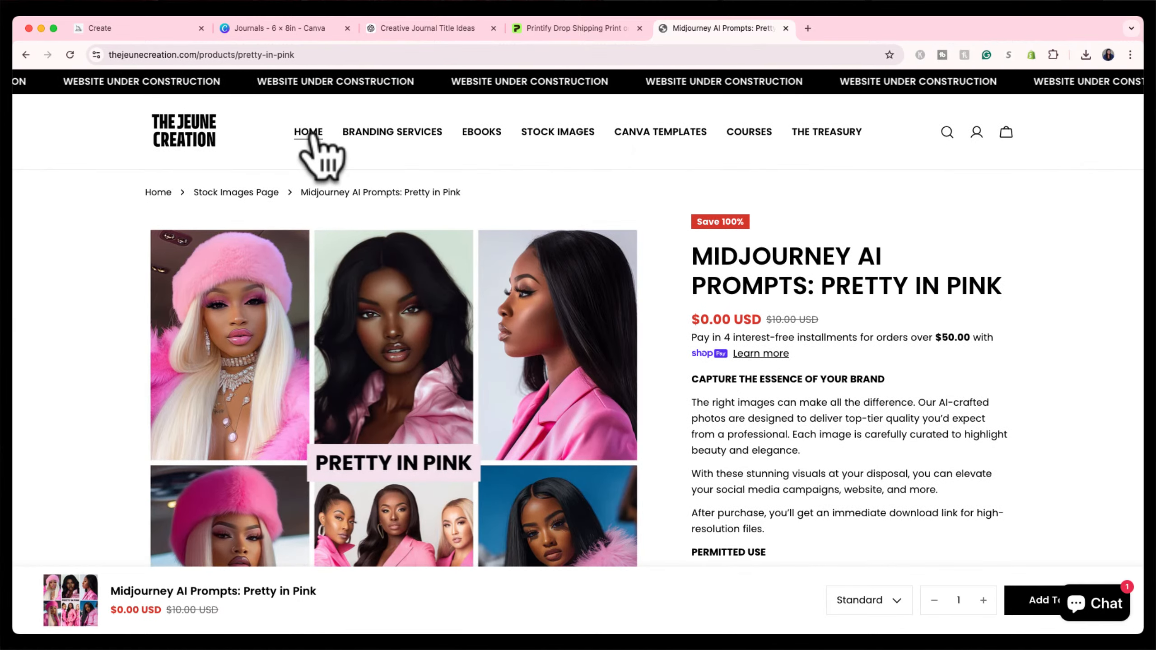
Browse the Branding Services page with its $50.00 Business Card Design and Label Design listings.
left_click(420, 133)
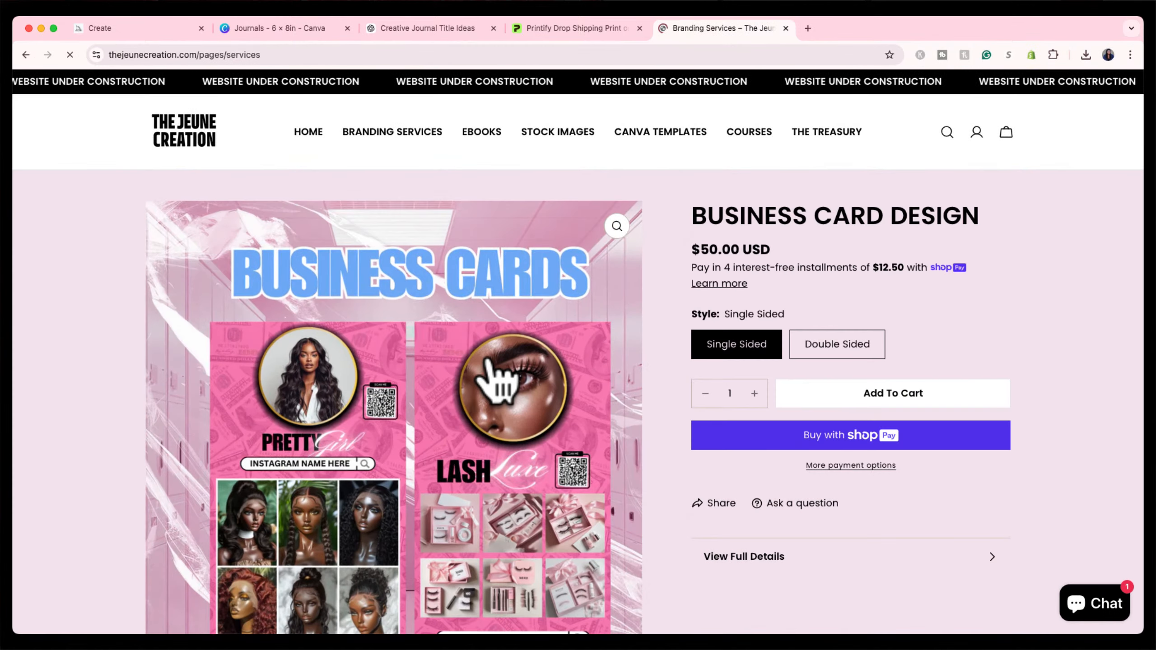
scroll(485, 360, "down", 3)
scroll(496, 359, "down", 1)
scroll(498, 362, "up", 3)
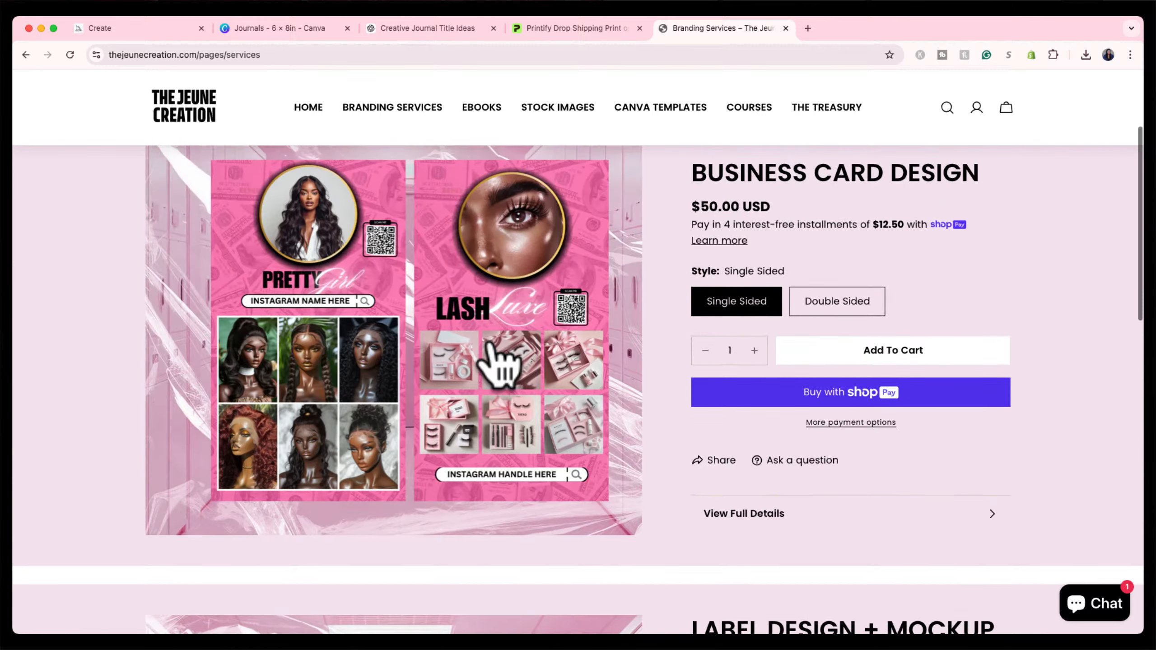
scroll(498, 363, "down", 10)
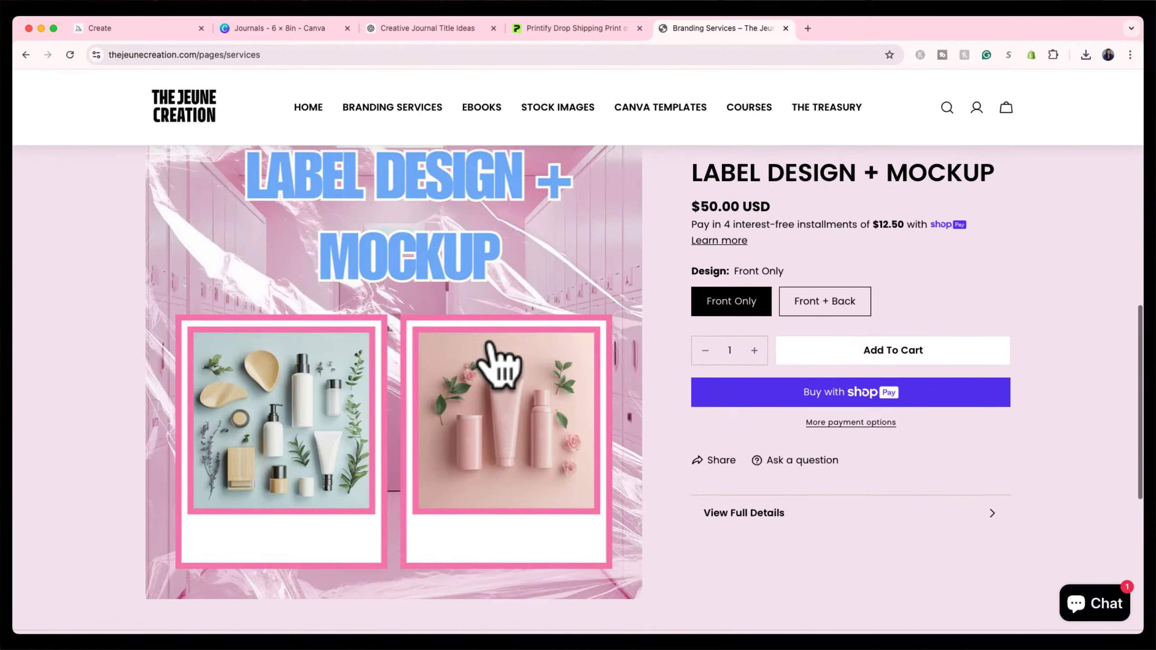
scroll(498, 363, "up", 1)
scroll(490, 345, "up", 10)
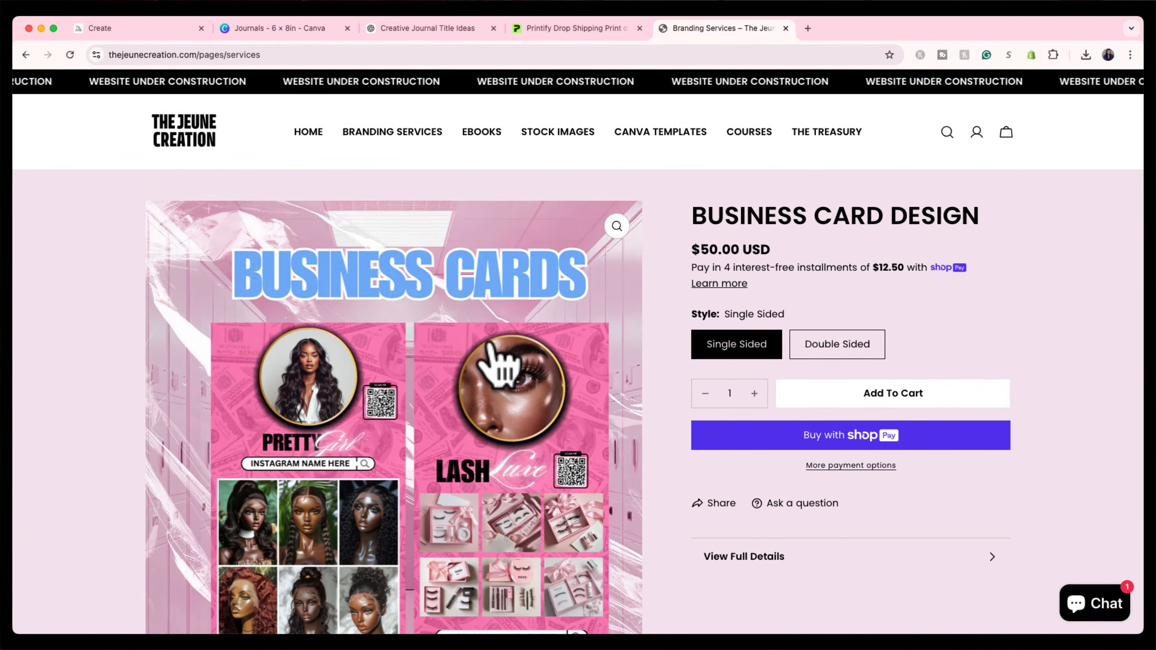
scroll(499, 364, "down", 1)
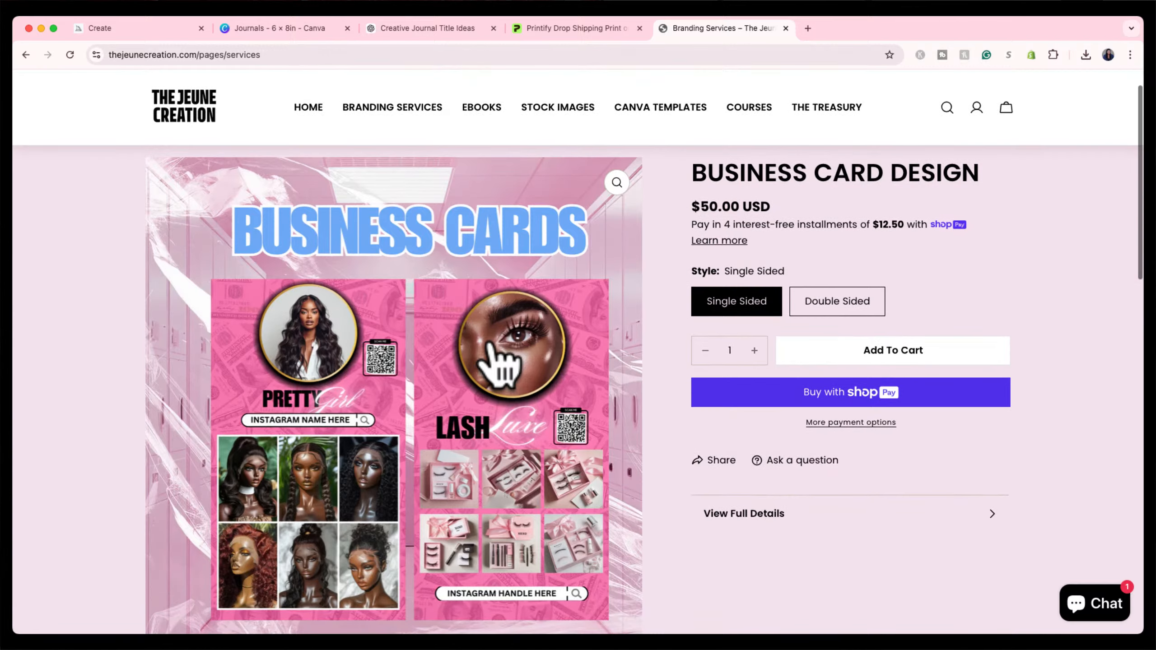
scroll(499, 365, "up", 1)
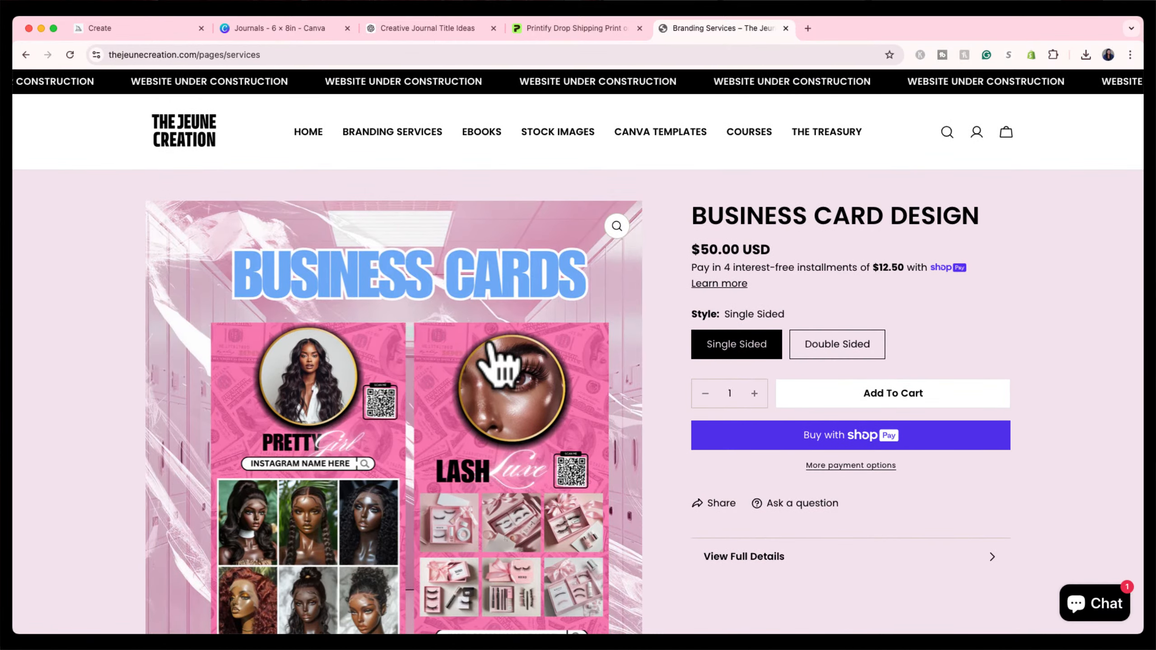
Browse the site's Stock Images collection.
left_click(559, 139)
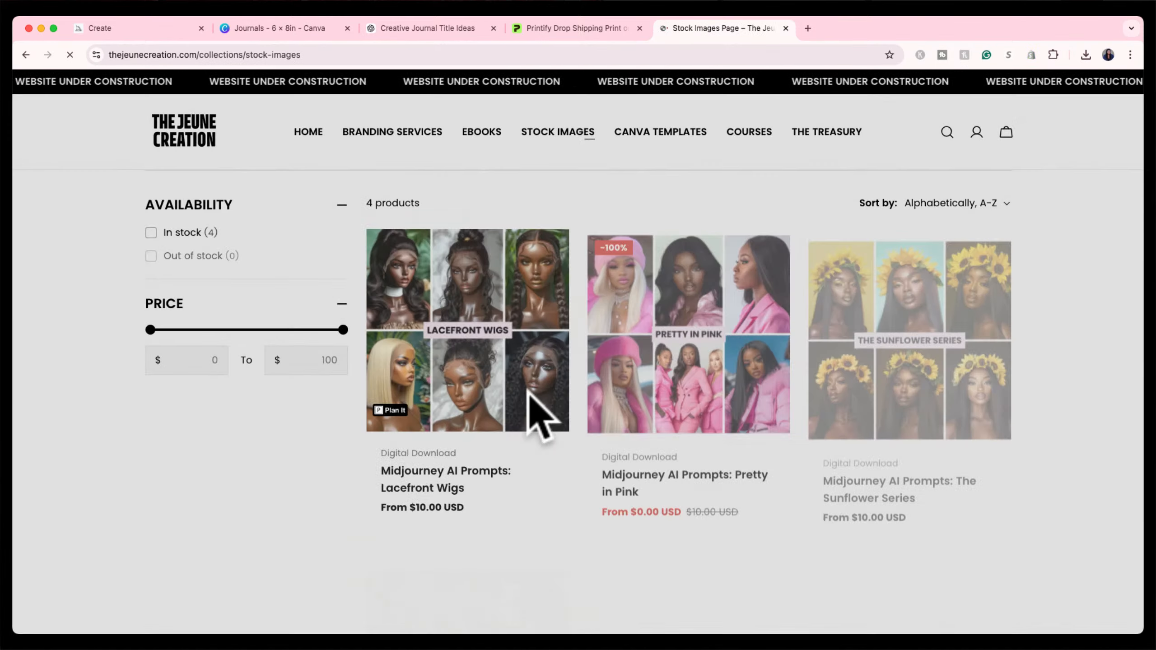
scroll(535, 400, "down", 2)
scroll(539, 416, "up", 2)
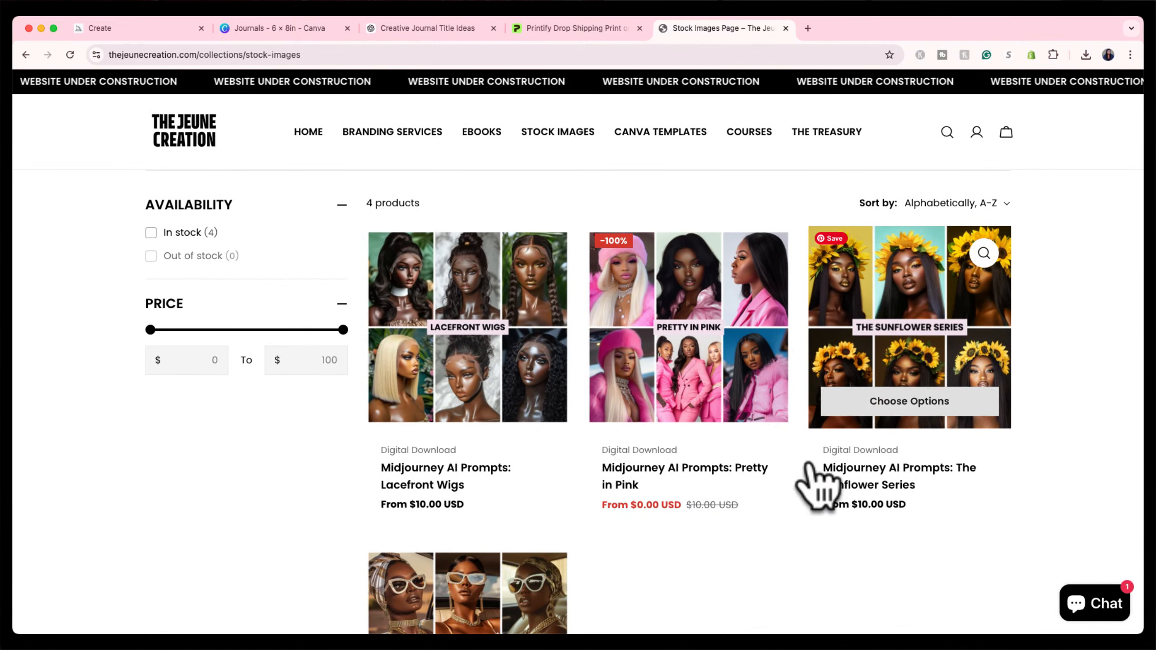
scroll(814, 483, "down", 5)
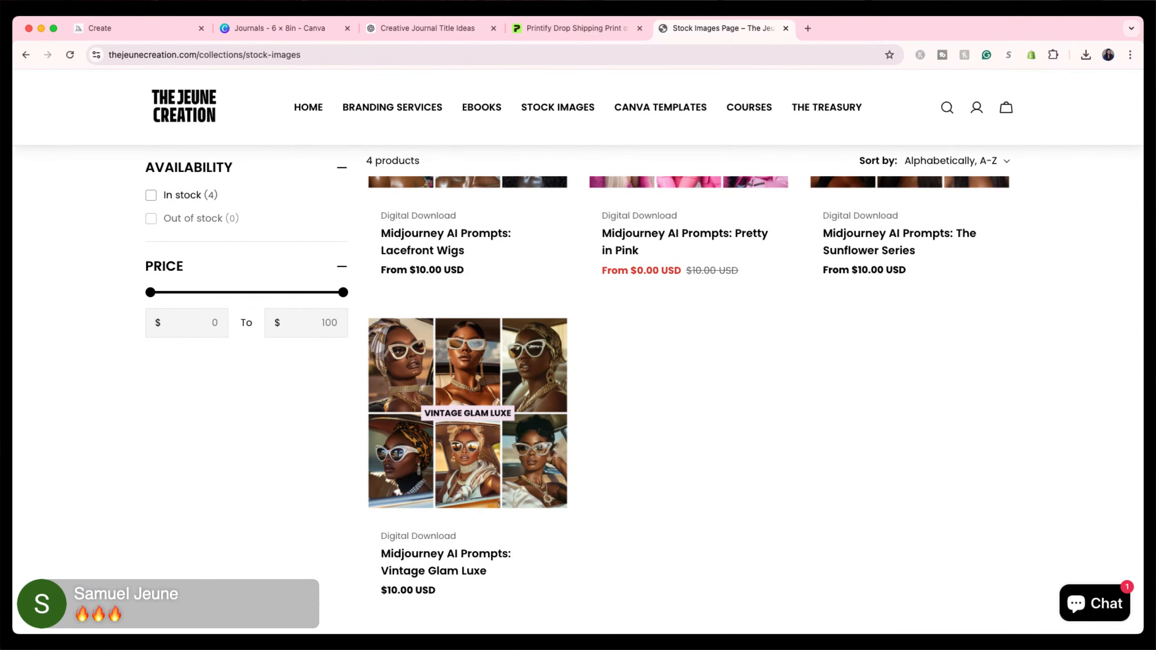
scroll(578, 364, "up", 5)
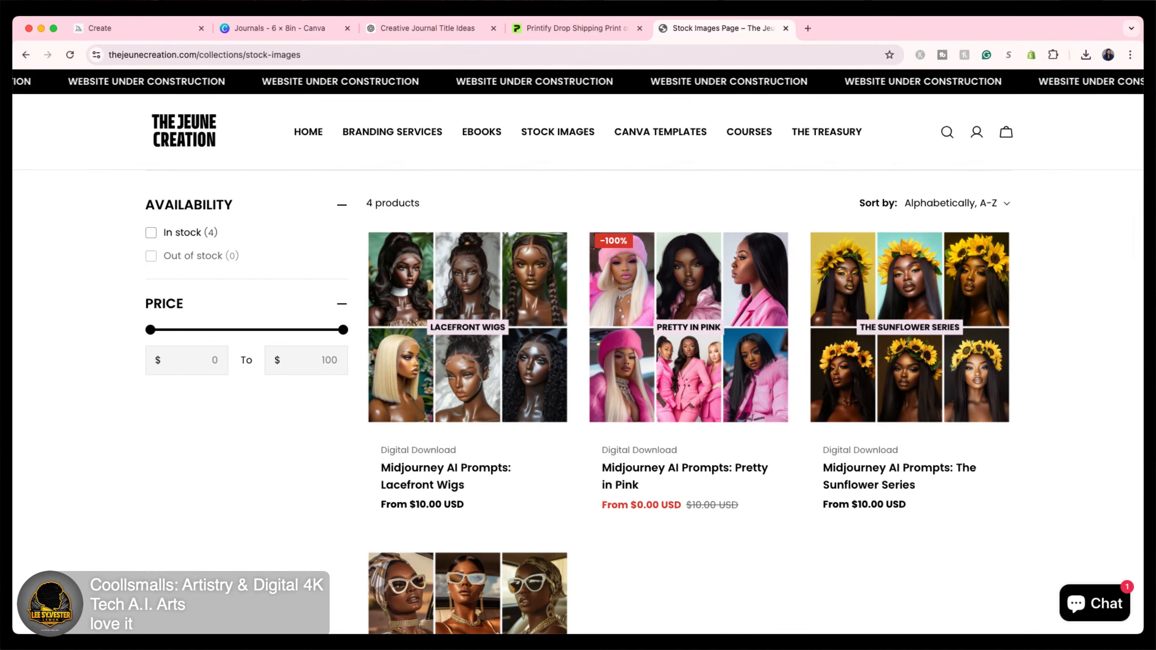
Look at The Treasury's $15.00 notebooks, return to the home page, then go back to Midjourney.
left_click(825, 131)
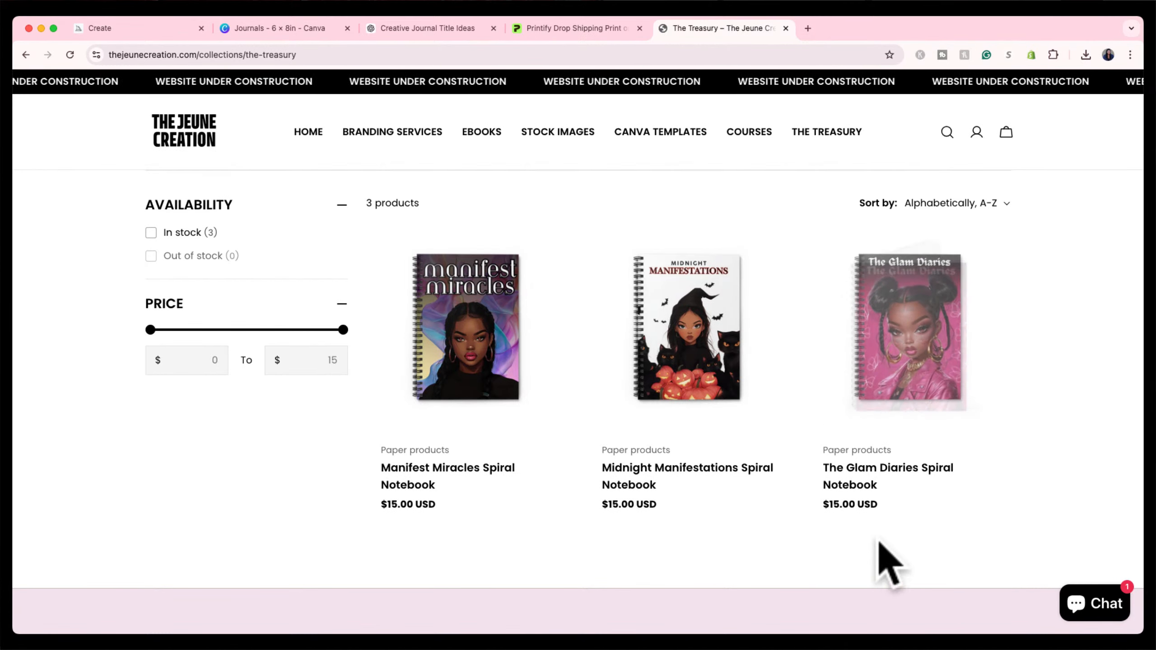
left_click(308, 132)
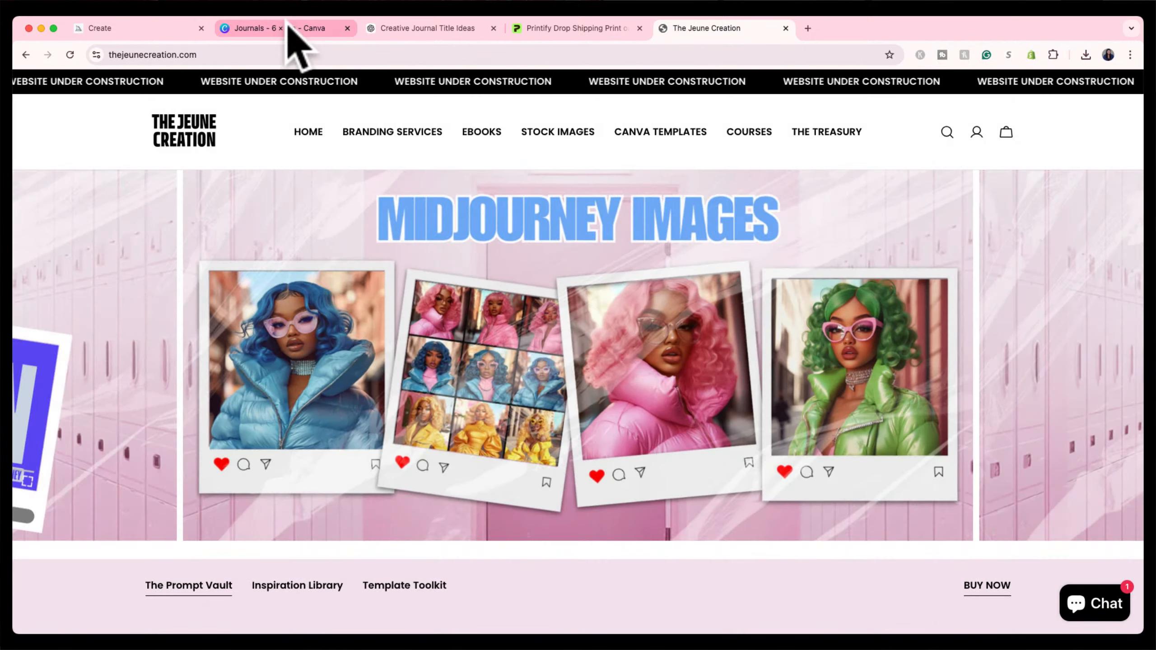
left_click(140, 29)
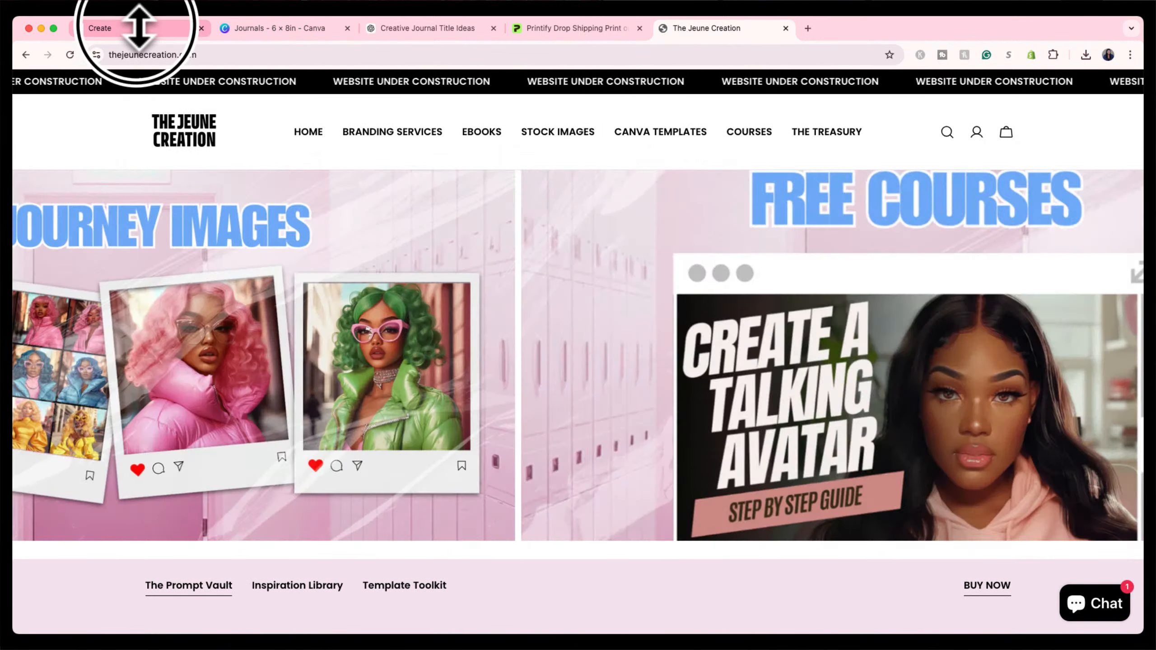
Zoom out the second orange-hat witch image by 2x and return to the feed.
left_click(437, 284)
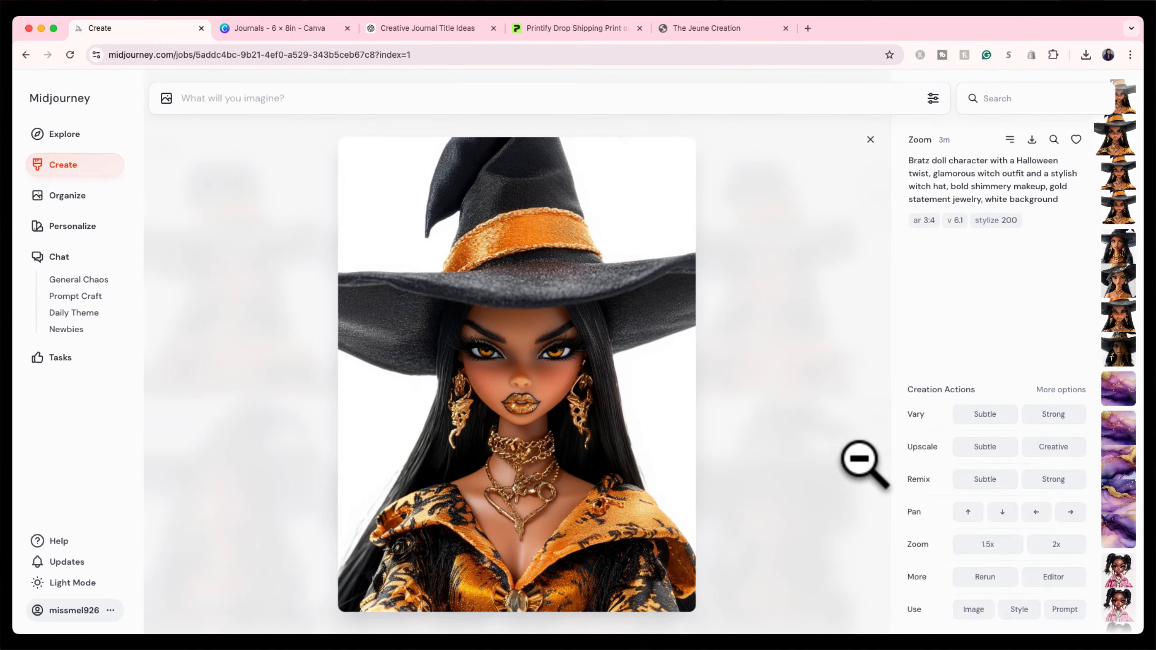
left_click(1051, 546)
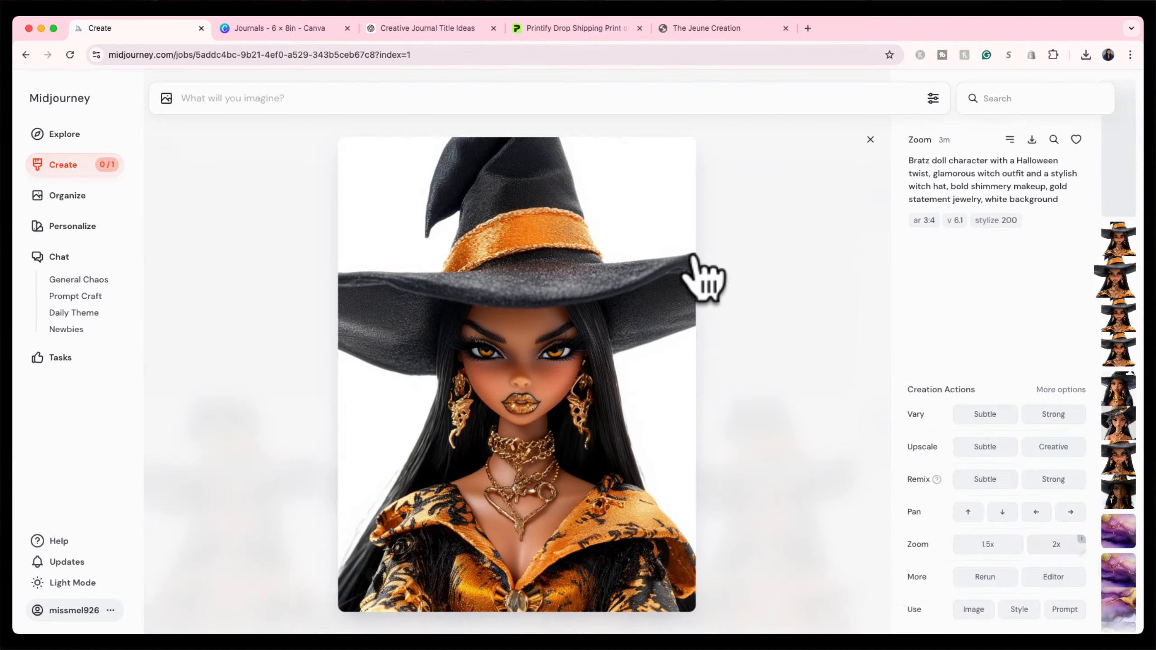
left_click(86, 165)
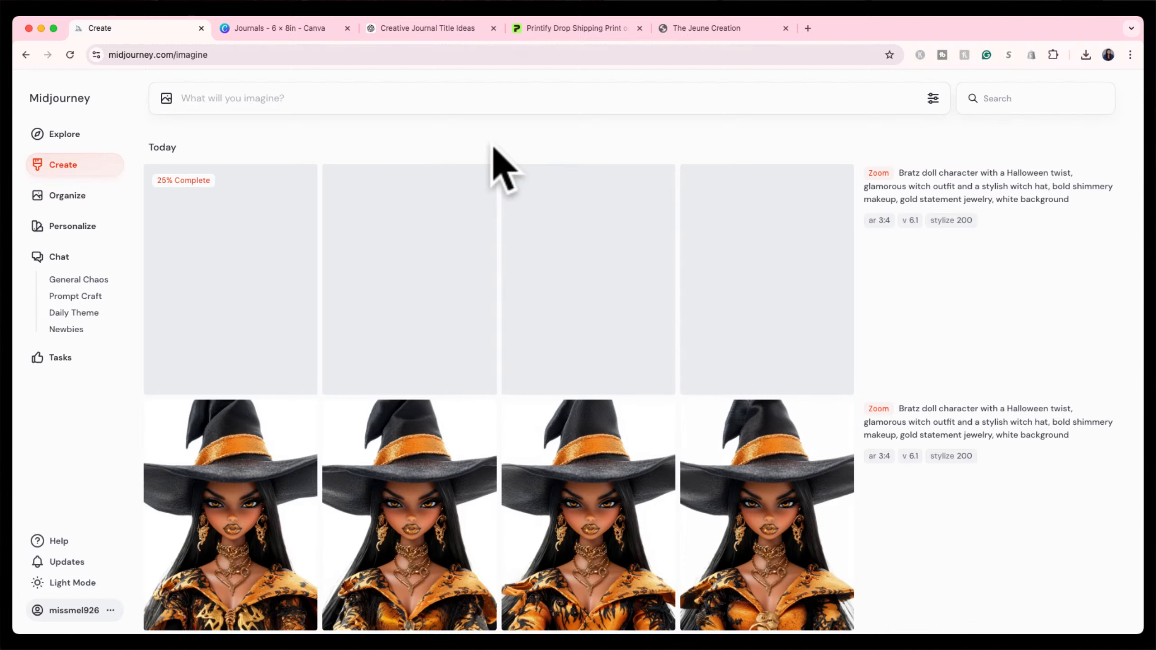
Check the third full-length witch, then open the third orange-banded close-up in detail.
scroll(859, 403, "down", 6)
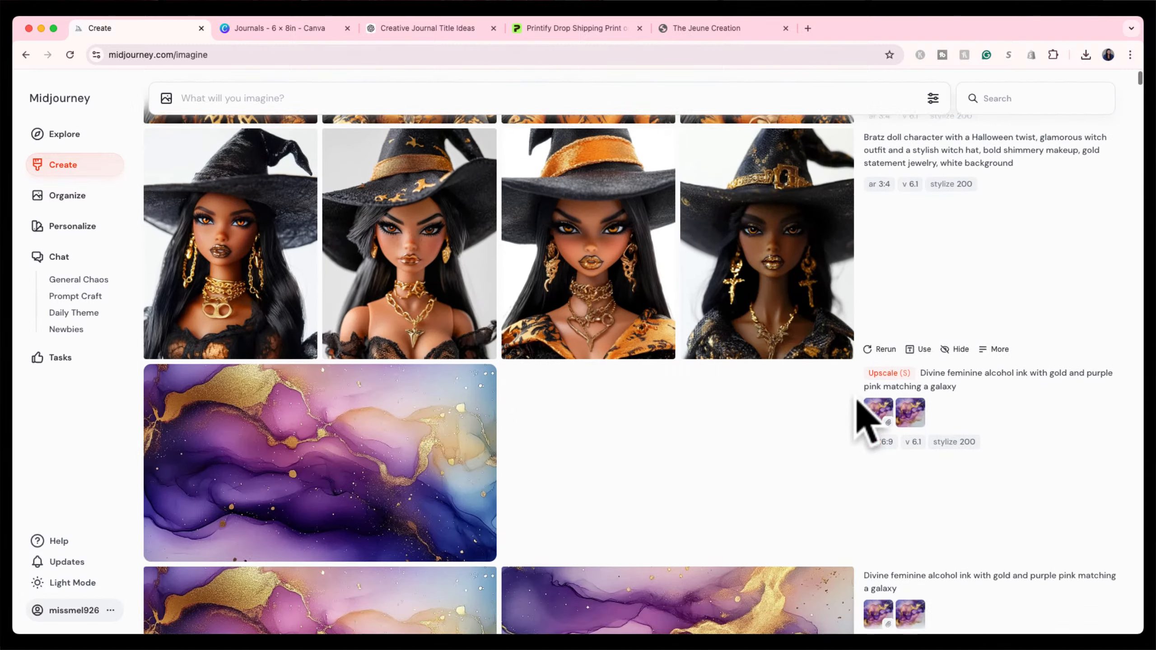
scroll(864, 420, "up", 4)
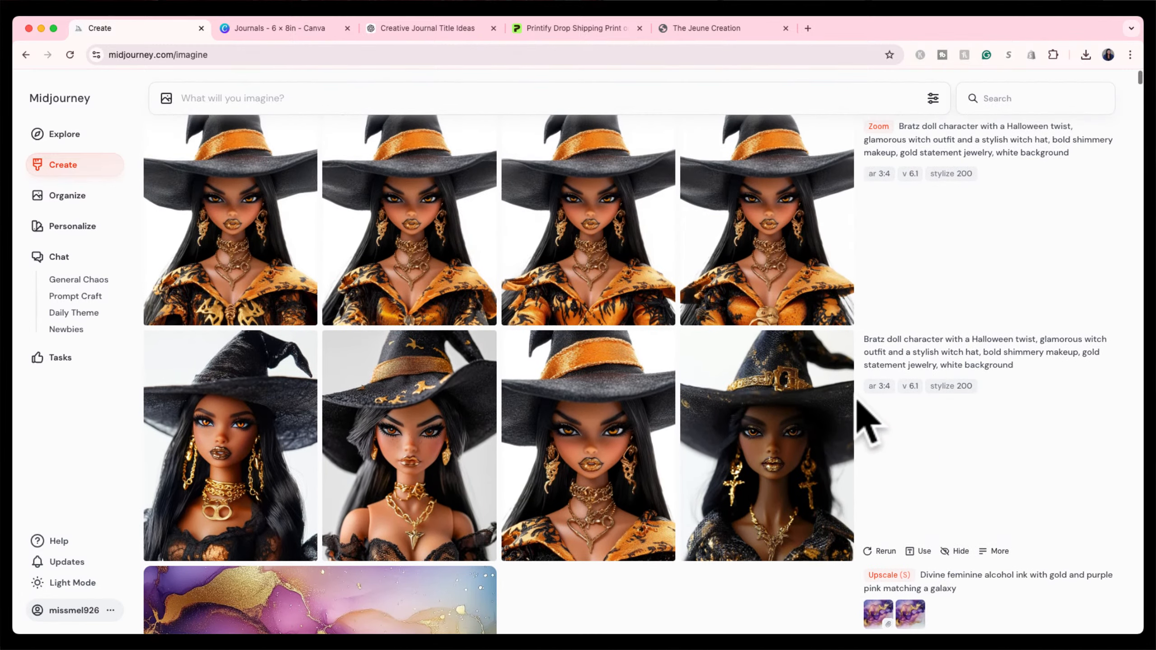
scroll(862, 426, "up", 4)
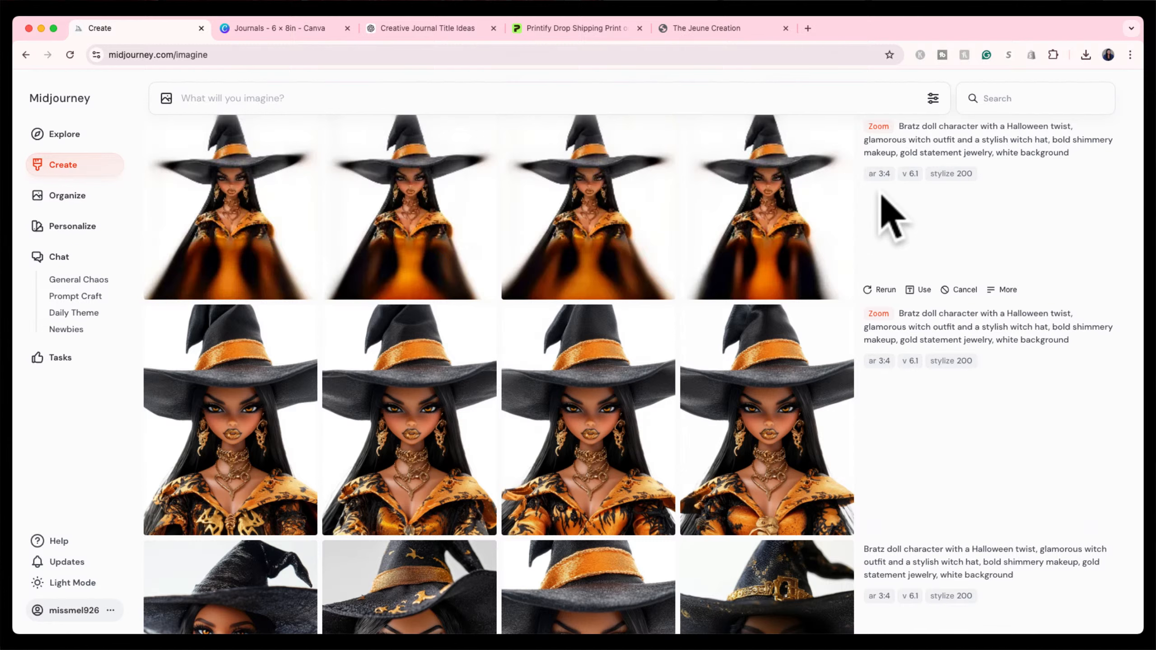
scroll(884, 227, "up", 2)
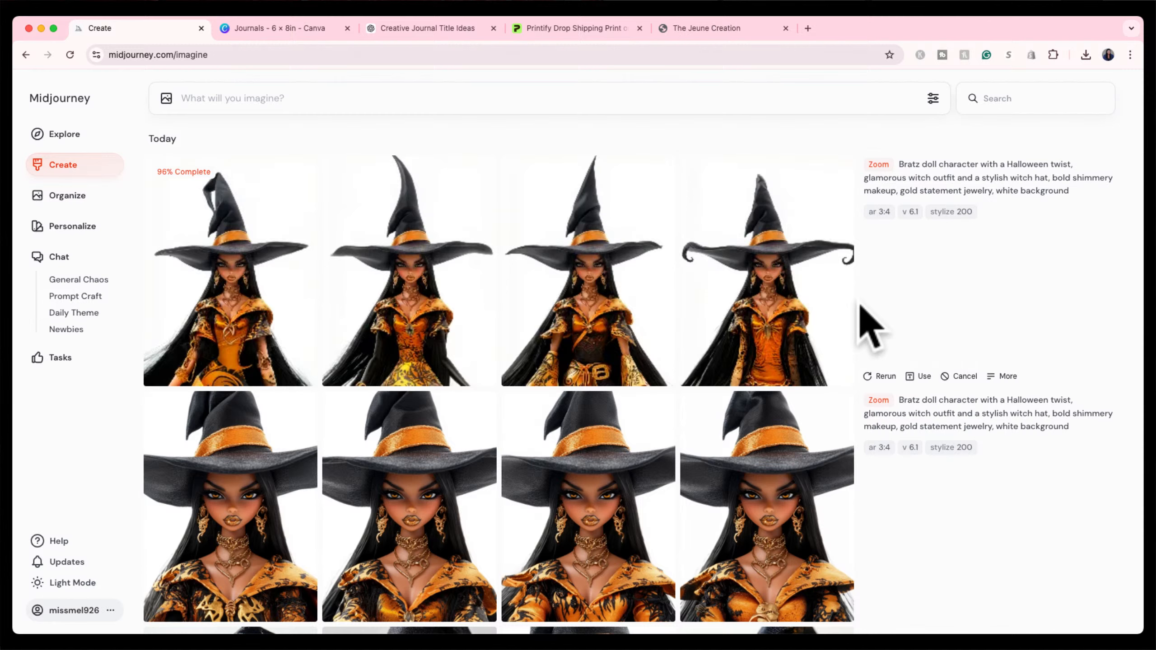
mouse_move(678, 373)
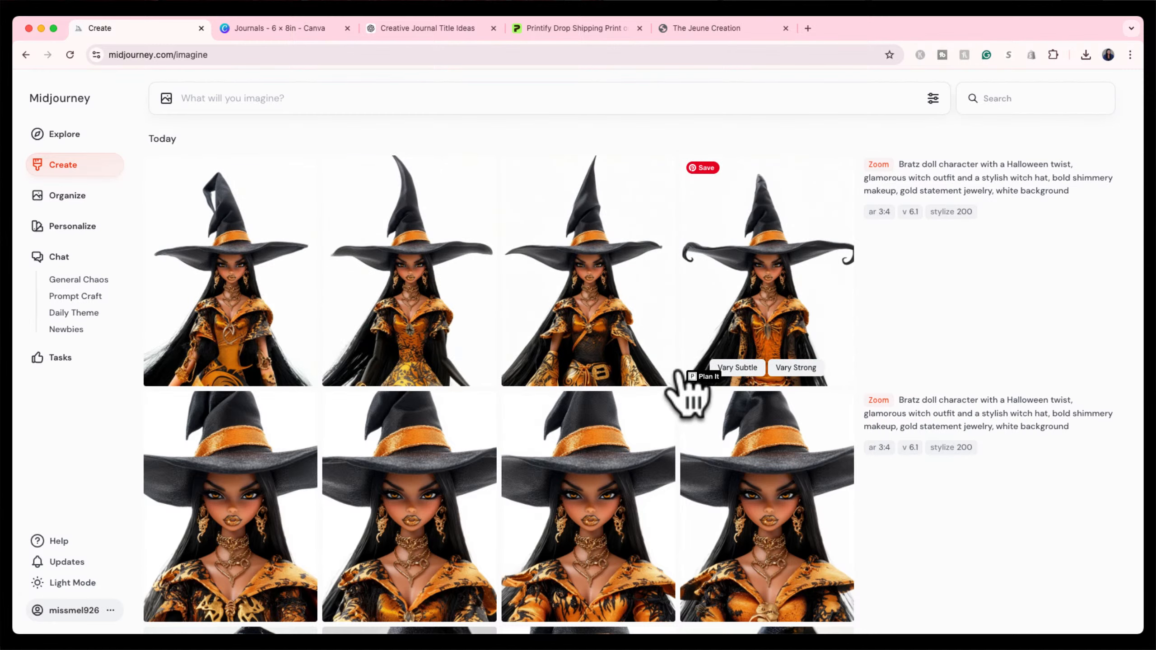
scroll(678, 373, "down", 3)
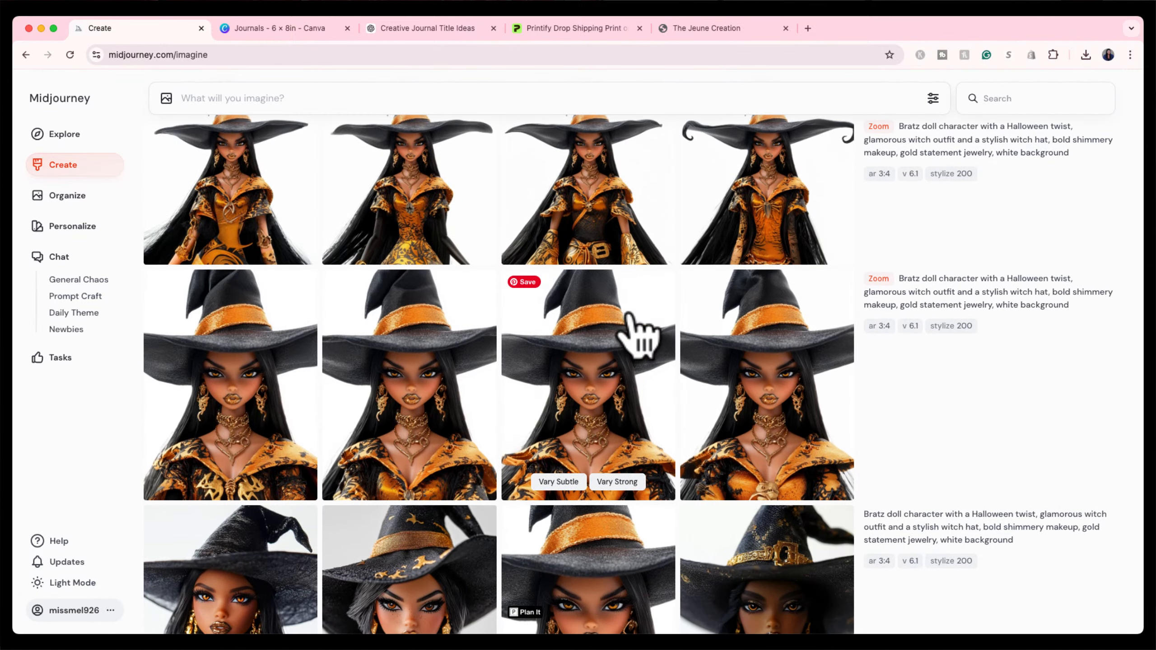
scroll(635, 319, "up", 3)
scroll(639, 337, "down", 1)
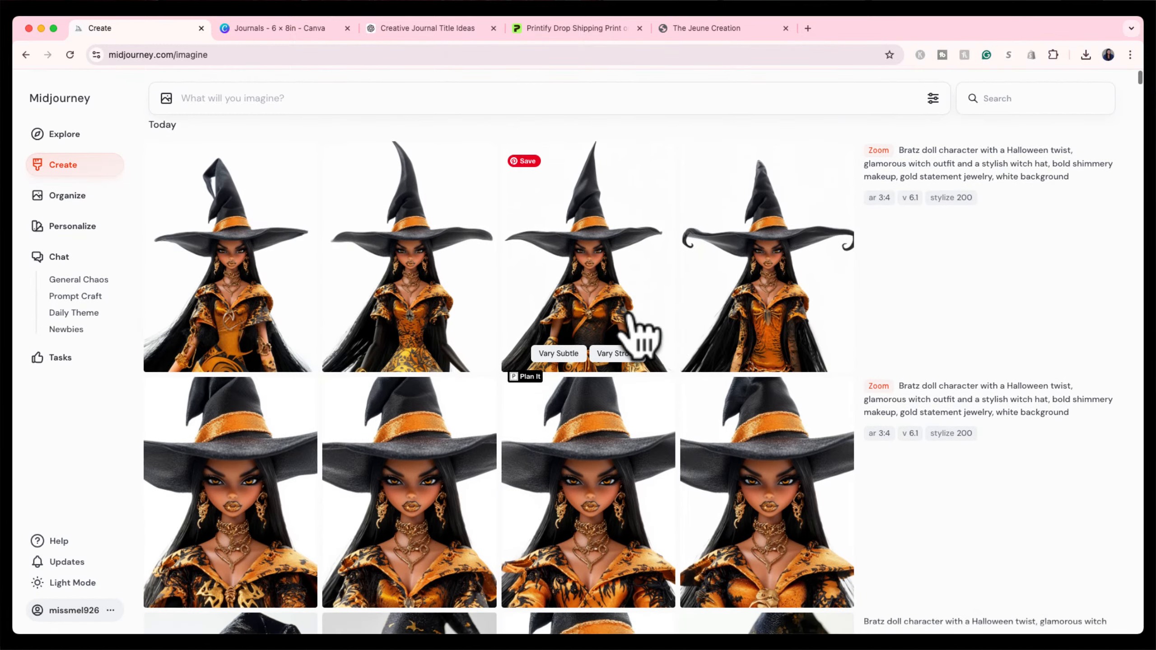
left_click(601, 278)
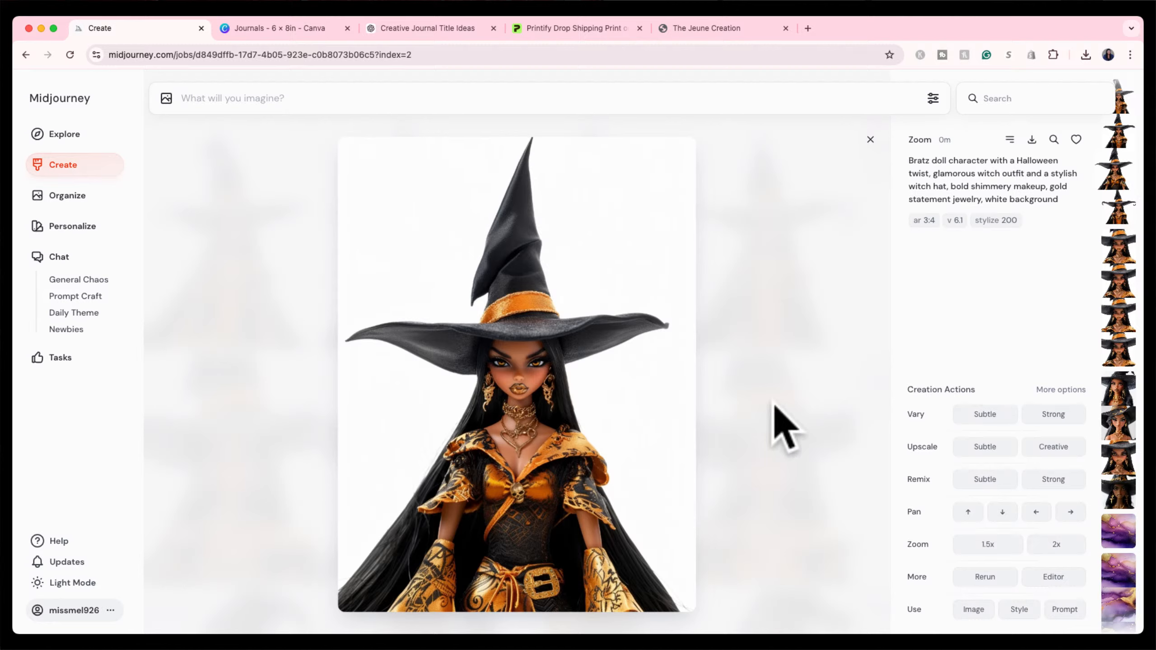
left_click(868, 141)
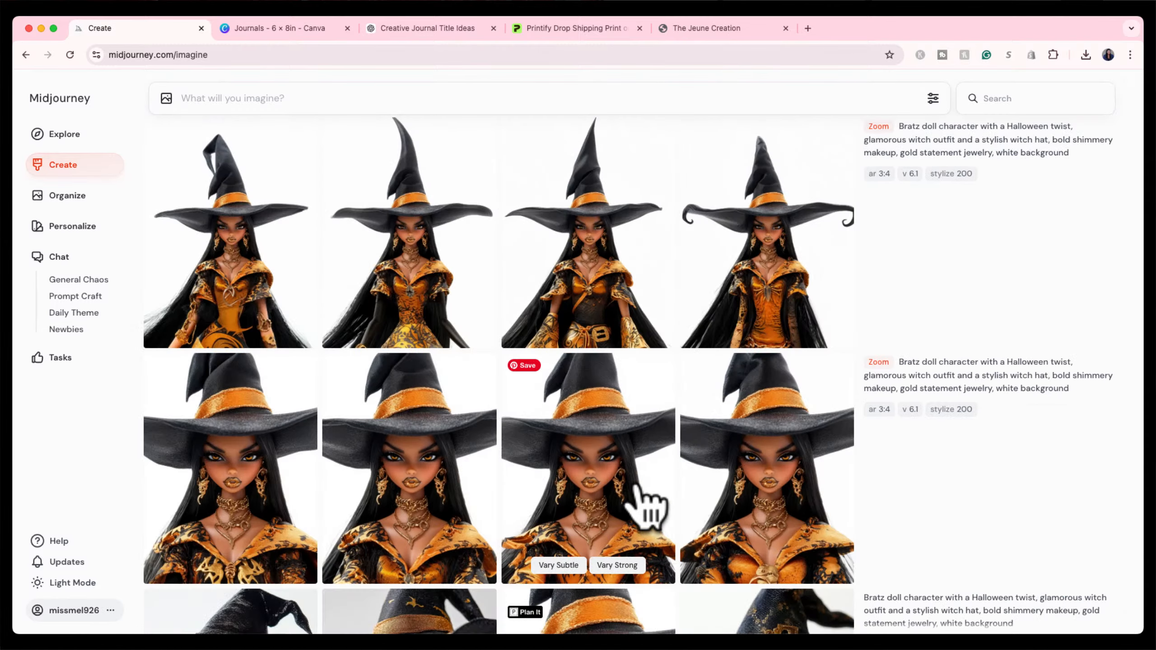
left_click(637, 485)
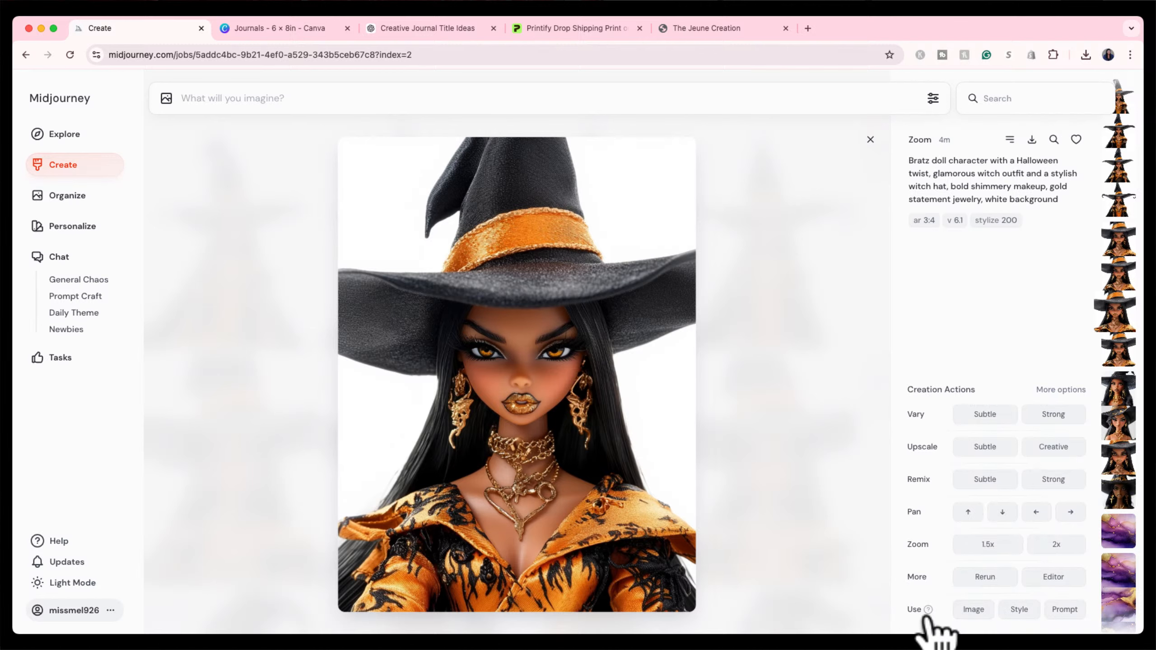
Reuse the close-up's prompt and image, remove the 3:4 aspect ratio, and submit the job.
mouse_move(927, 610)
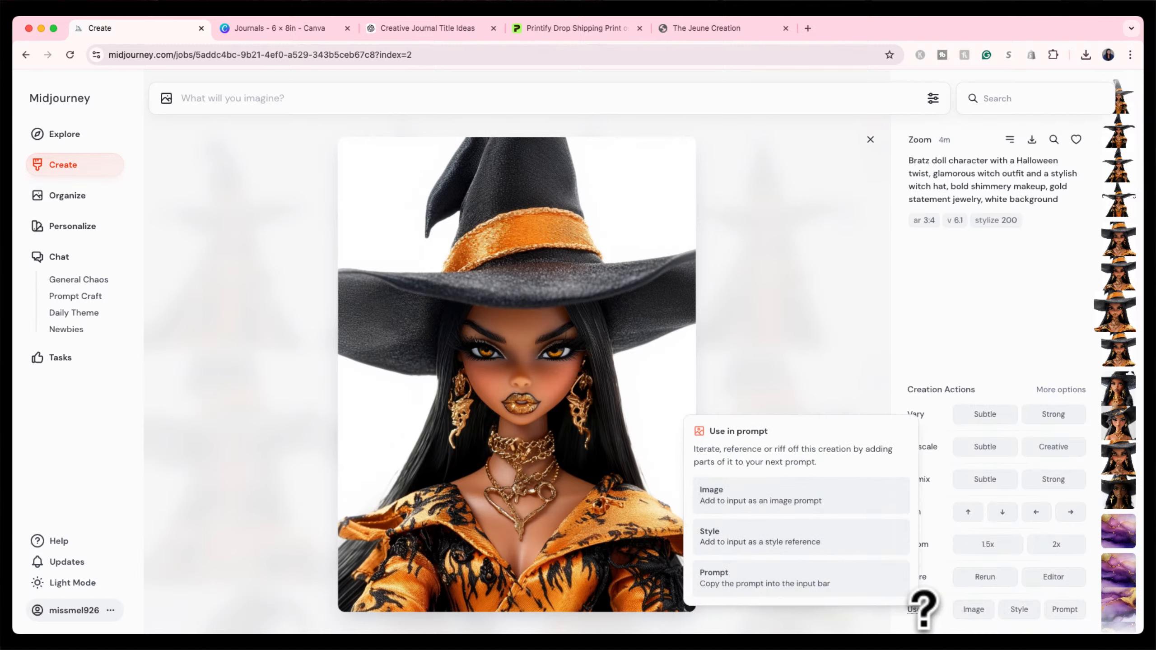
left_click(1064, 612)
left_click(1004, 614)
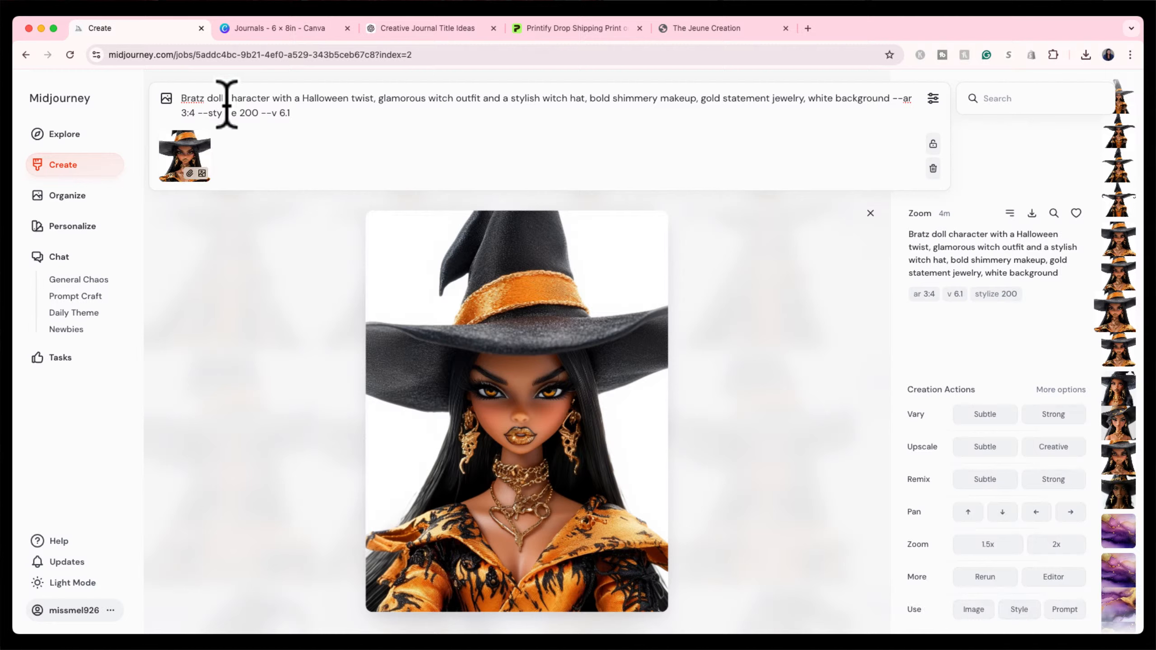
double_click(193, 112)
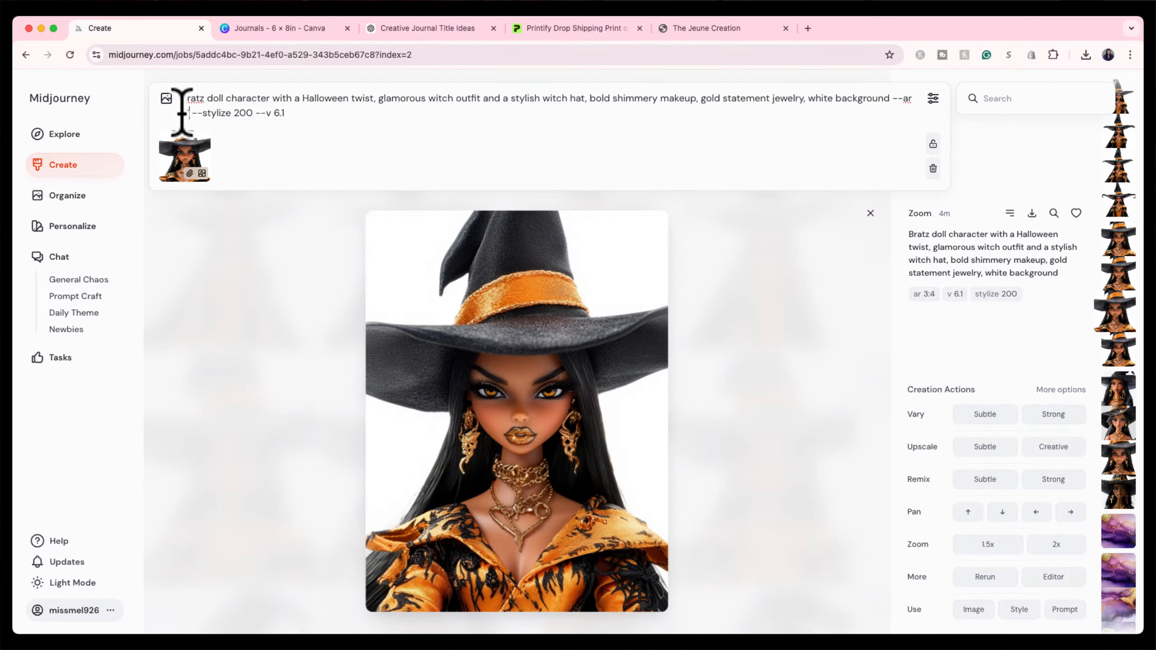
key("Return")
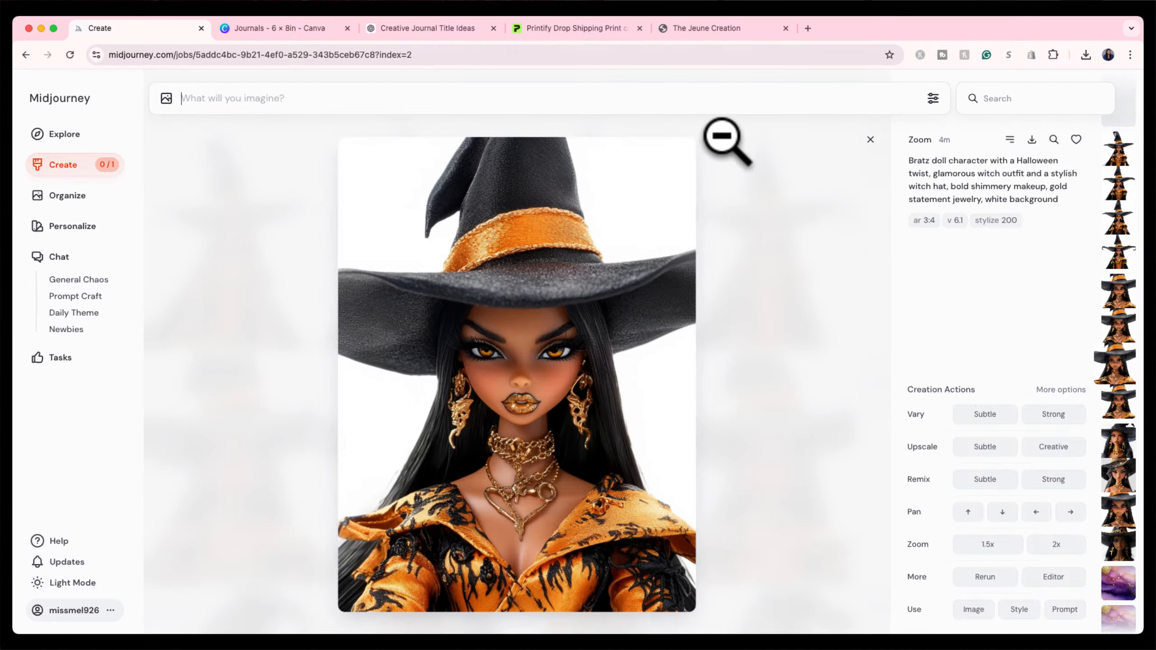
left_click(870, 140)
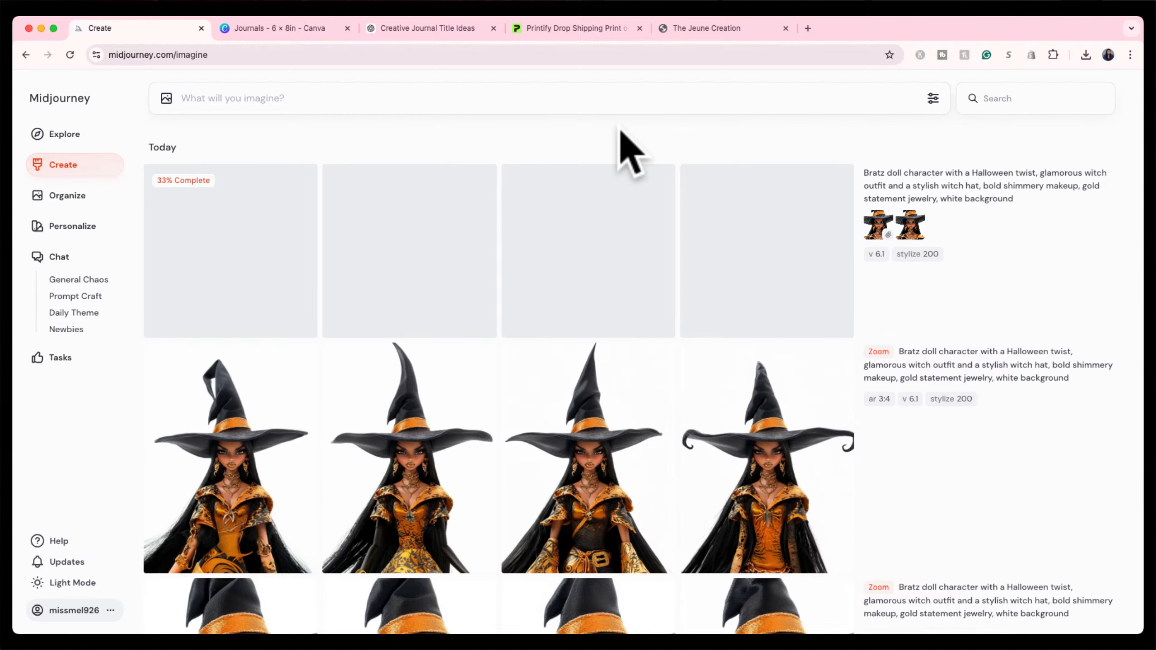
View the fourth orange-banded close-up, then close it once the new results are ready.
scroll(575, 412, "down", 10)
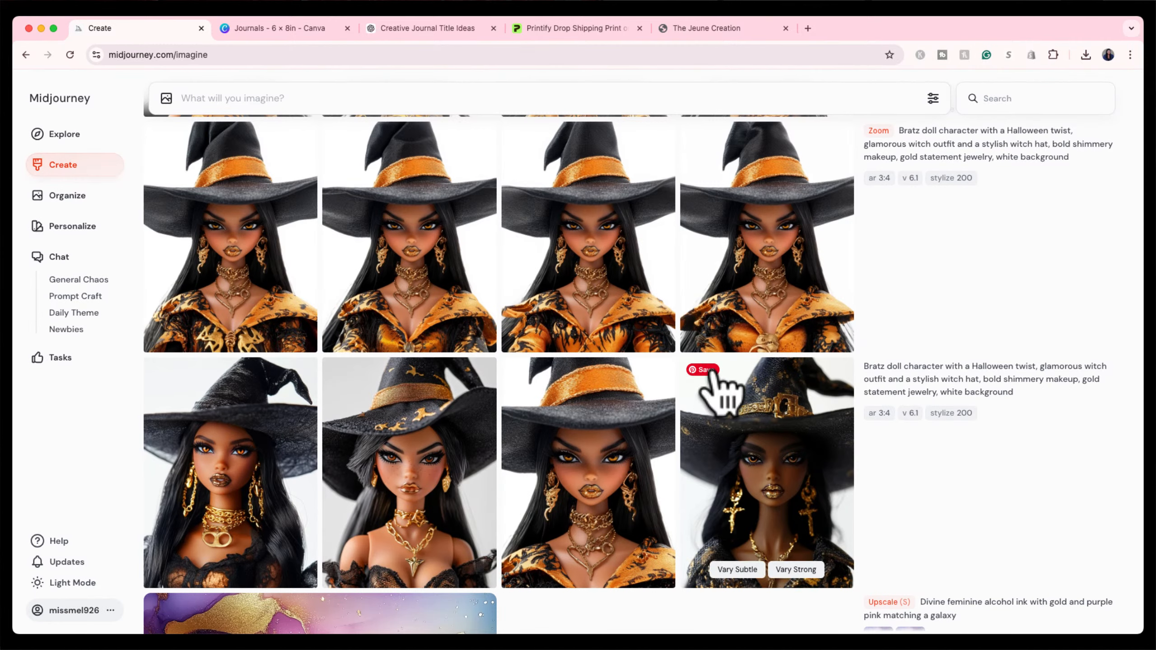
left_click(779, 241)
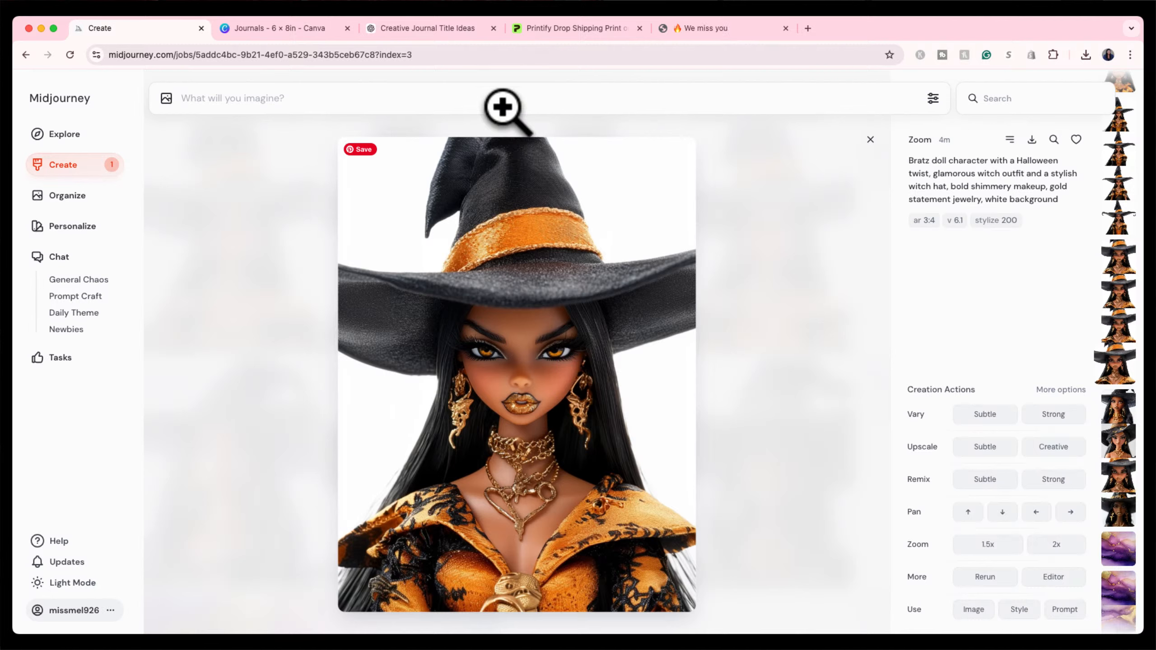
left_click(93, 172)
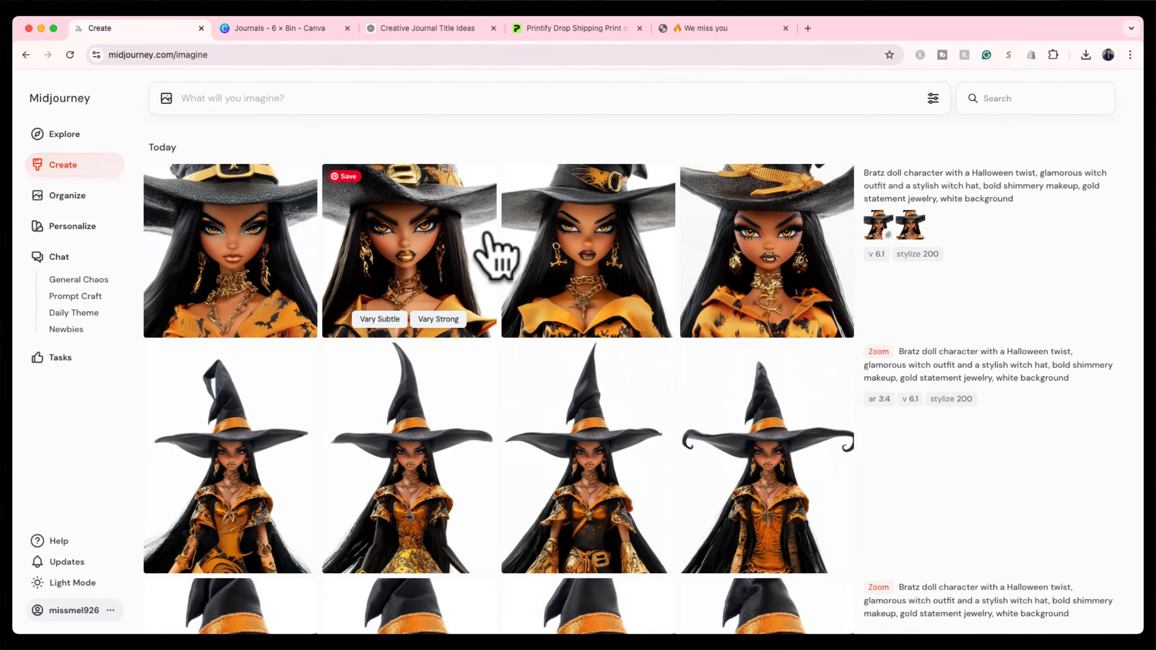
Rerun the third new image's prompt and reference with 'image in full view' appended after 'background.'.
left_click(574, 249)
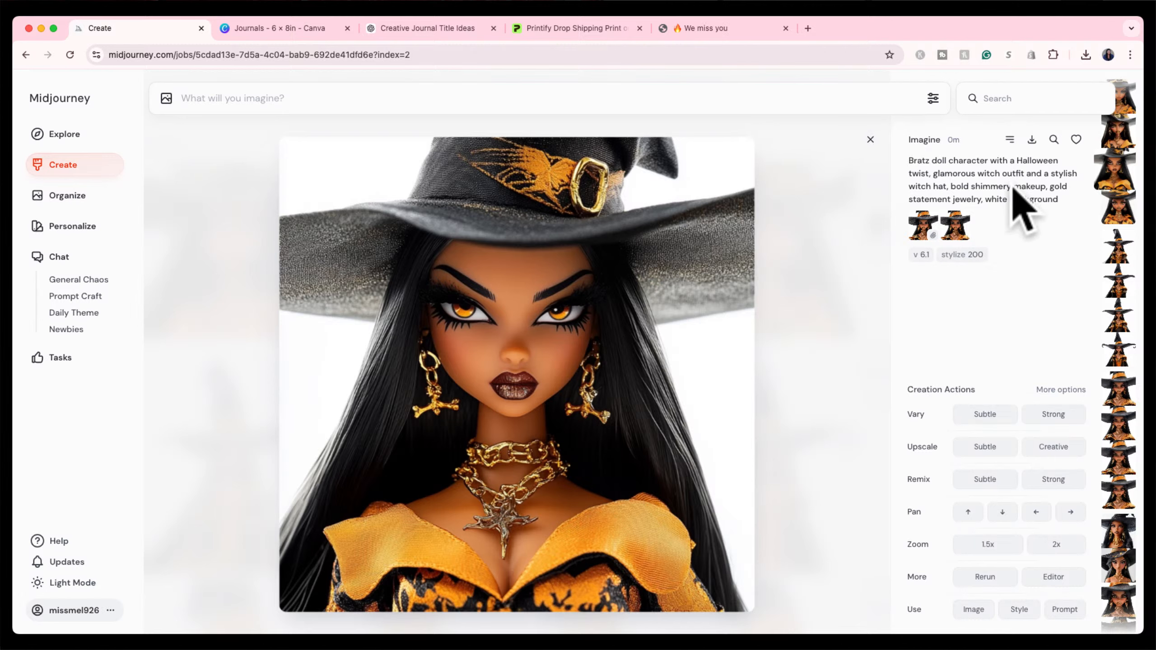
left_click(1060, 612)
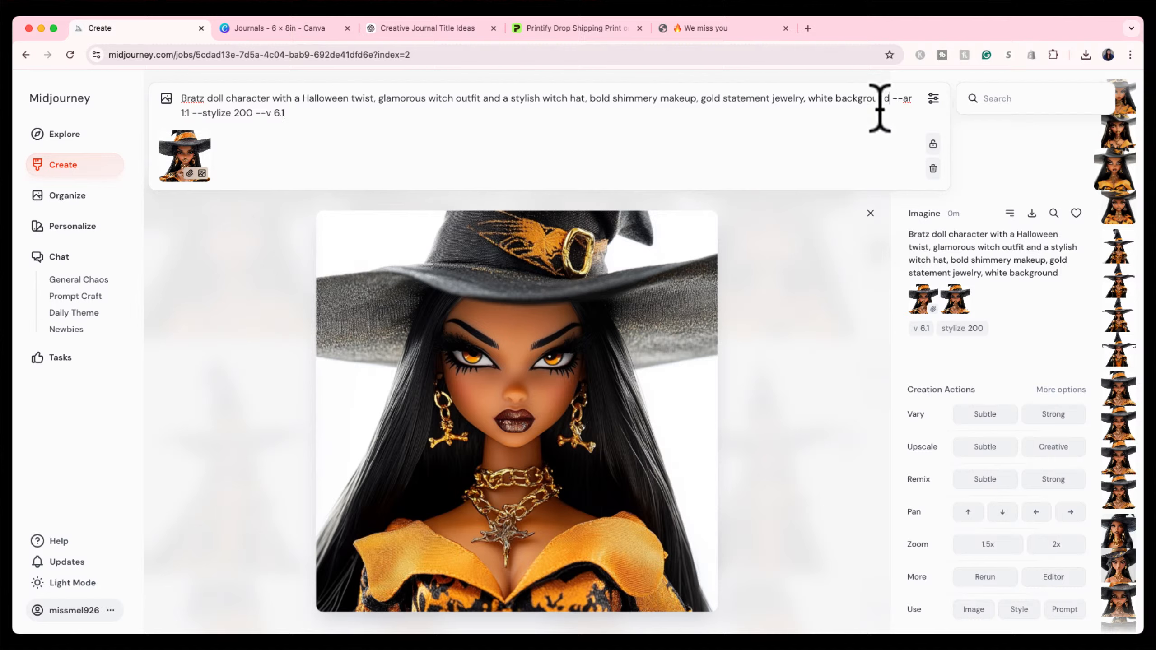
type("ima")
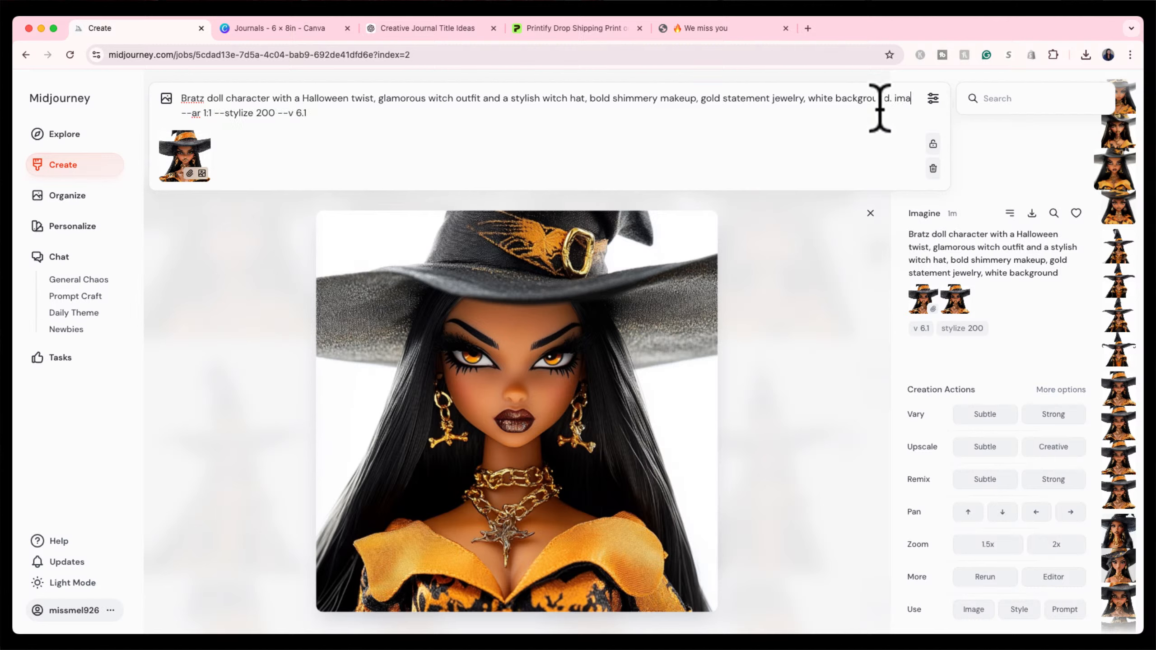
type("ge in full view")
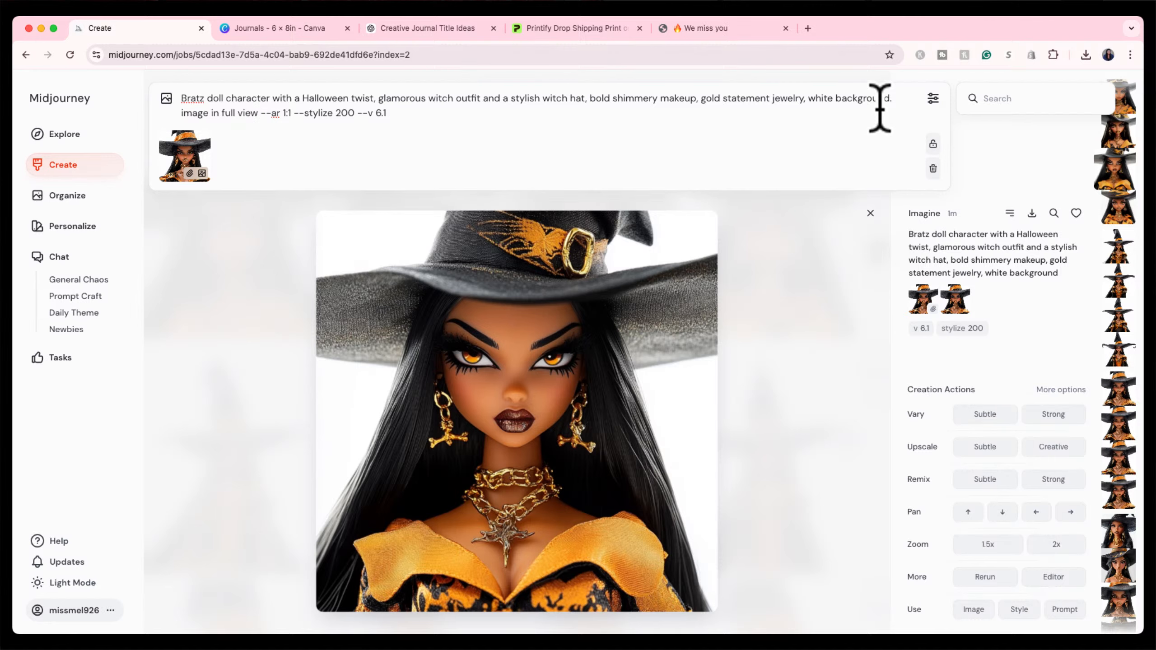
key("Return")
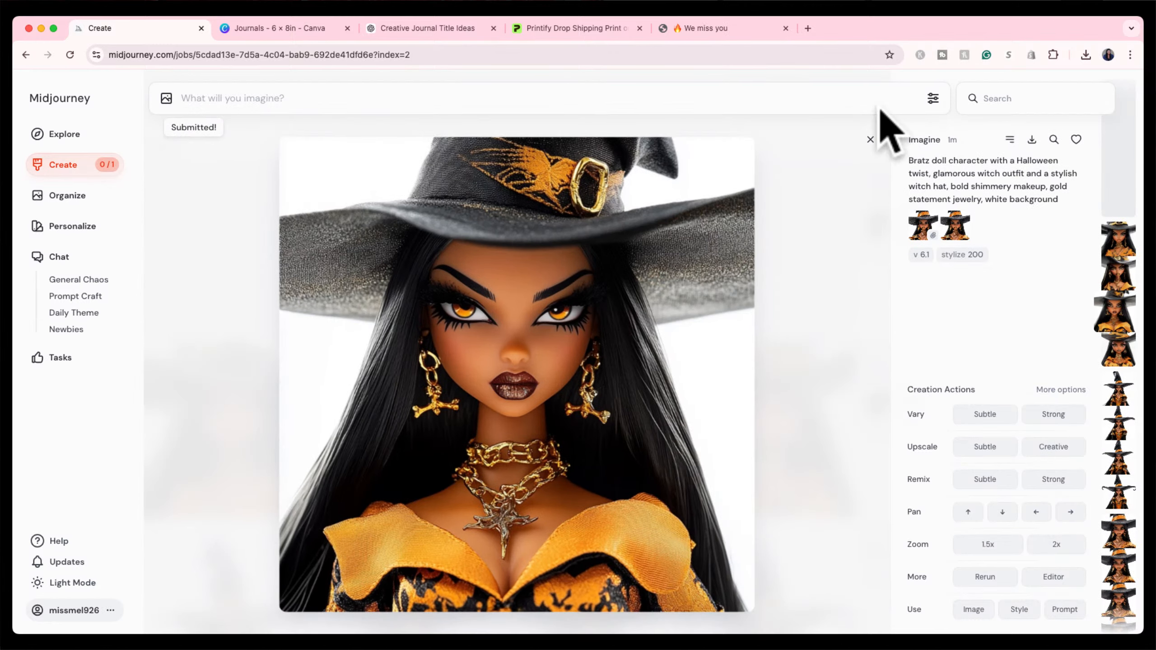
left_click(867, 138)
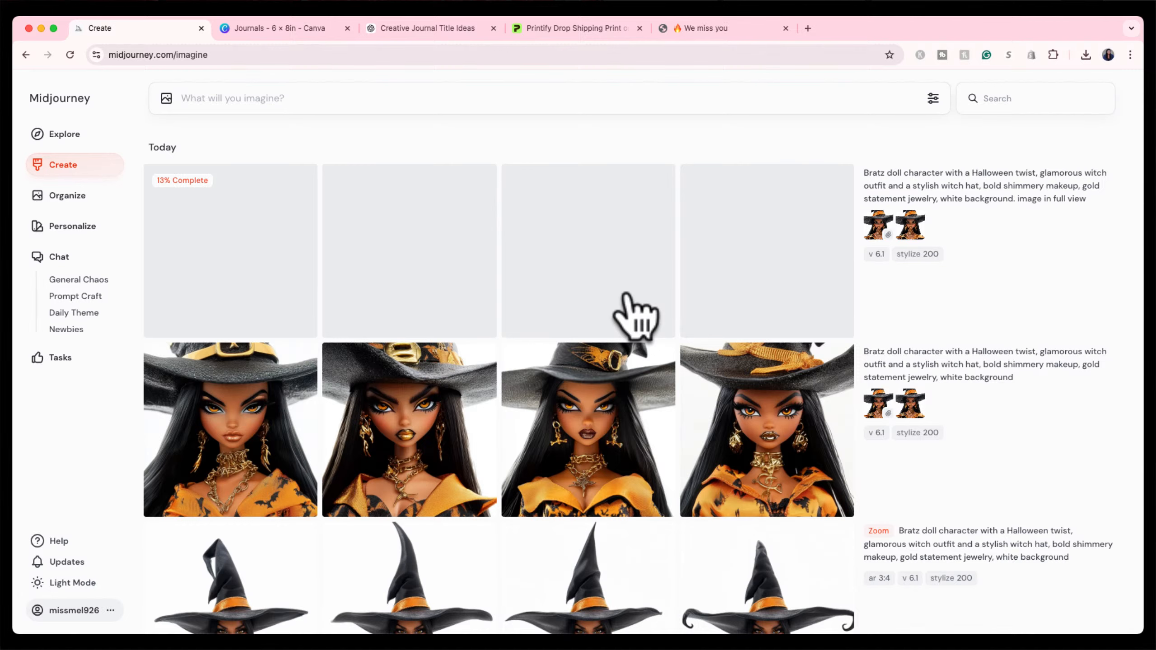
Scroll the Create feed back up to the newest Bratz witch doll results under Today.
scroll(949, 500, "down", 10)
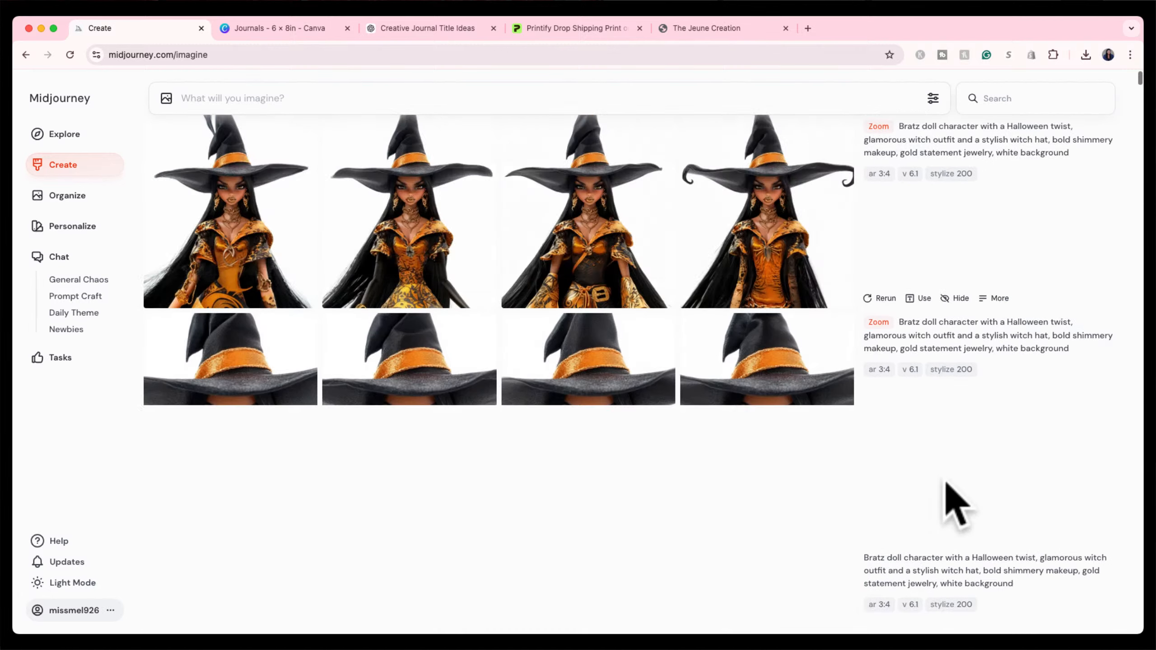
scroll(949, 501, "up", 2)
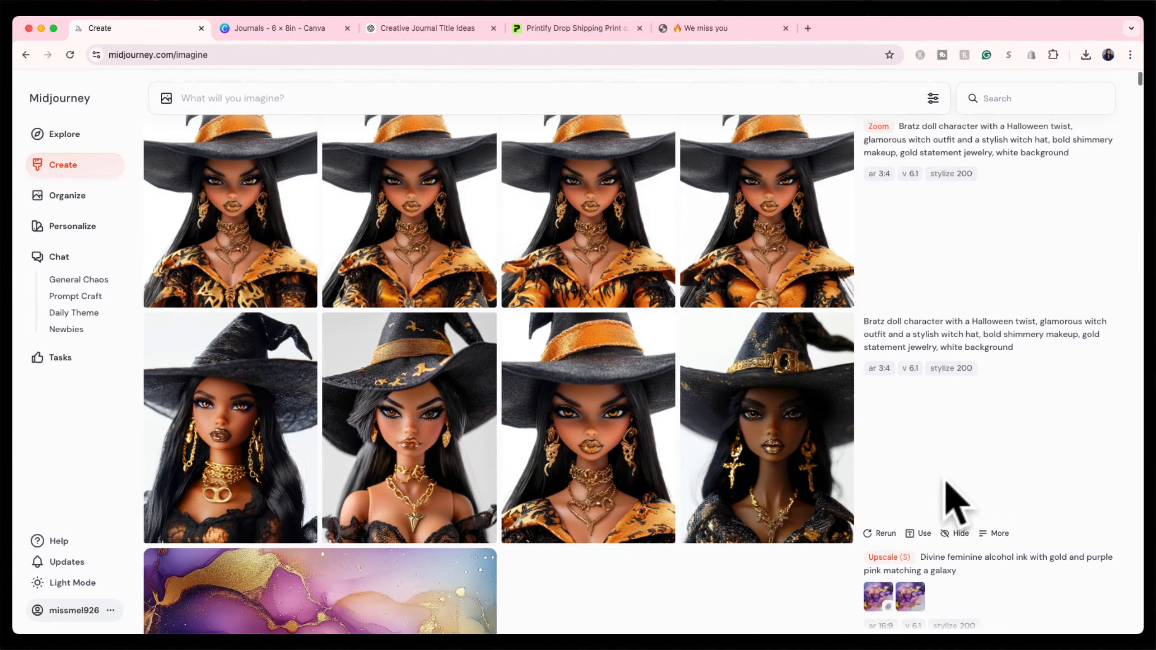
scroll(773, 548, "down", 10)
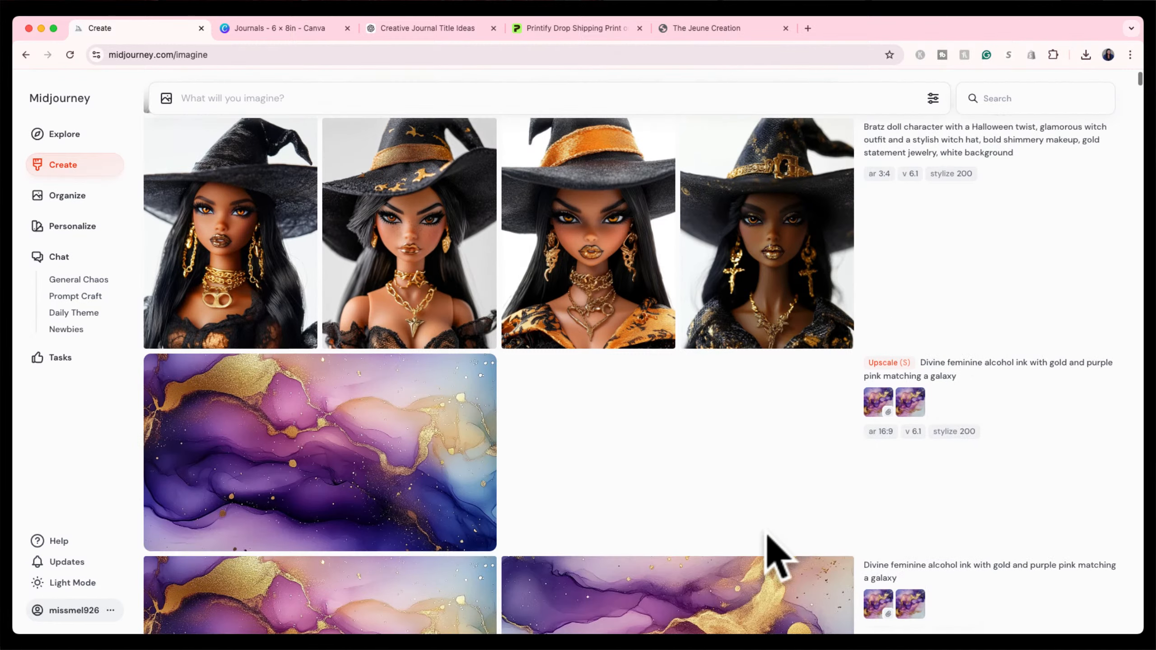
scroll(774, 560, "down", 9)
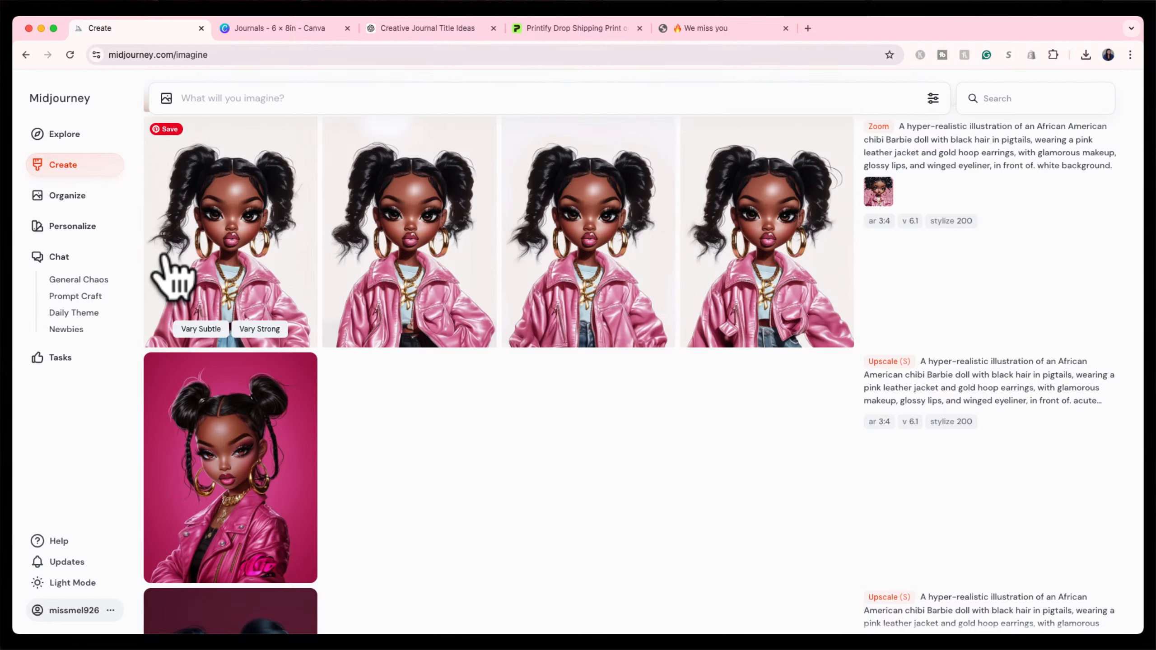
scroll(462, 379, "down", 12)
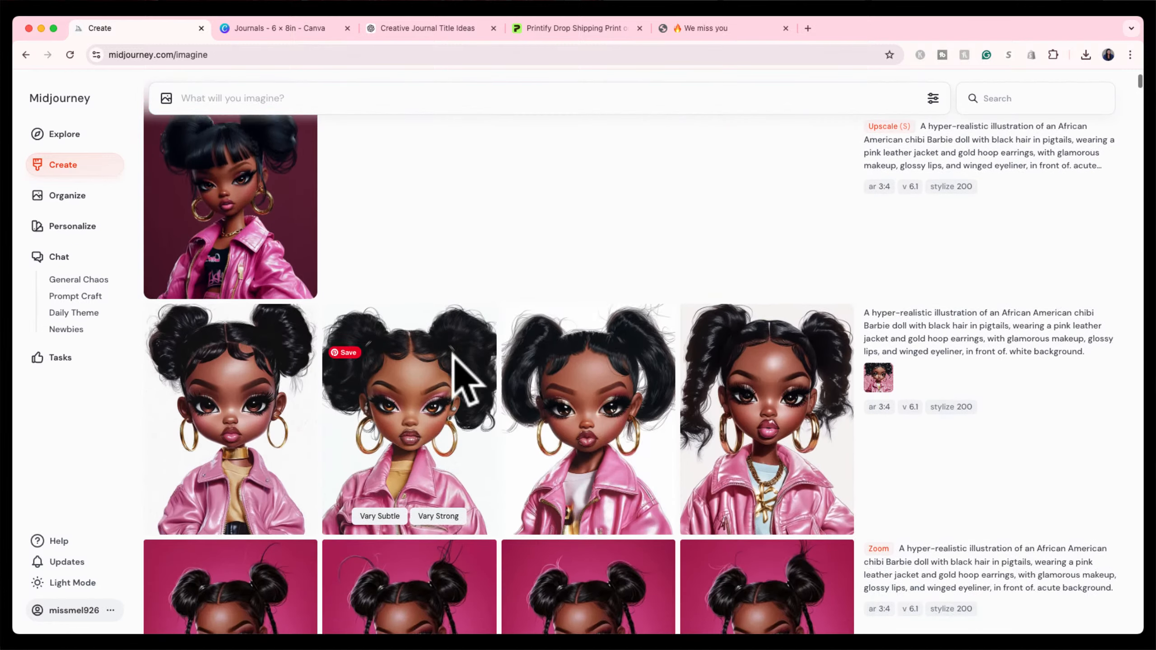
scroll(547, 246, "down", 12)
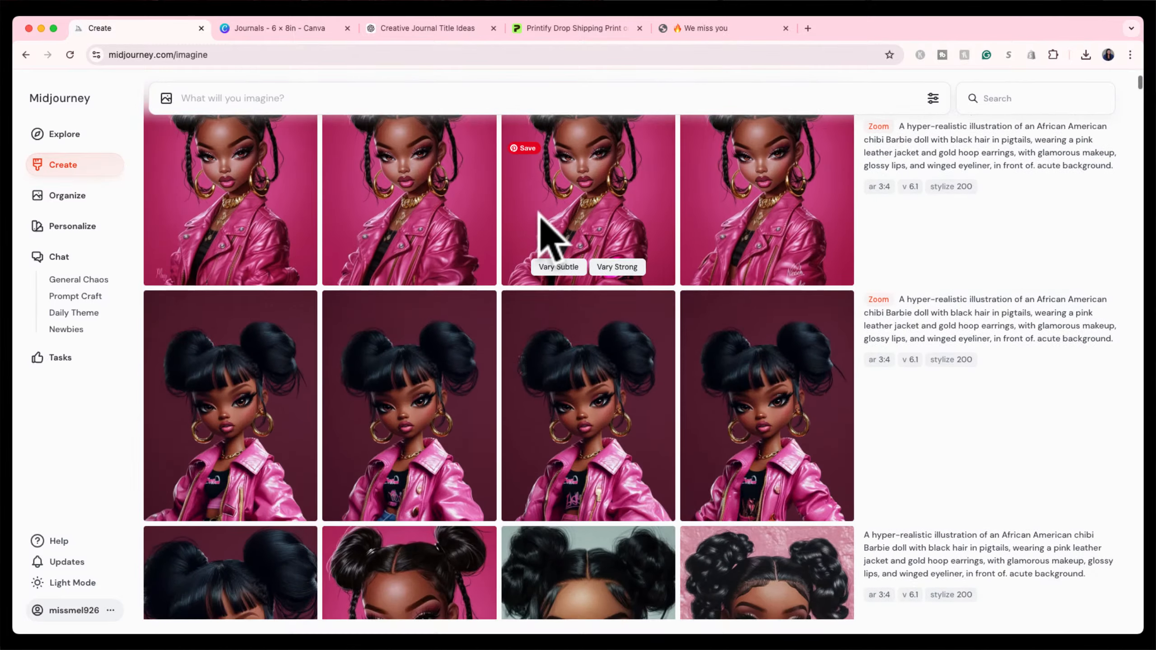
scroll(546, 245, "down", 15)
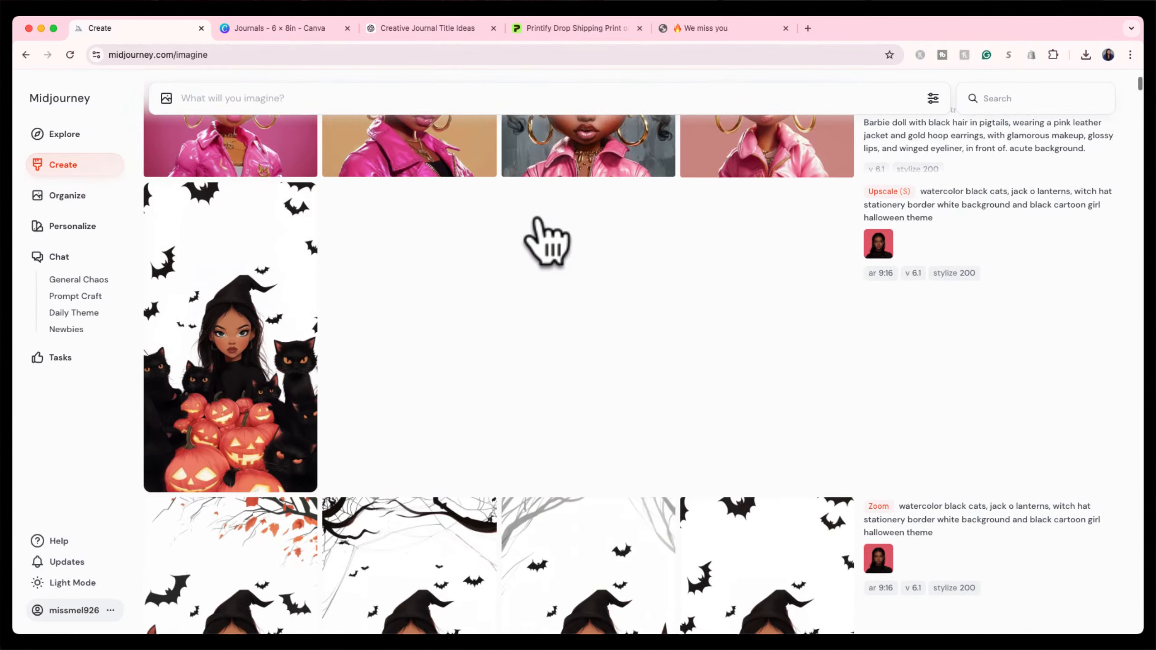
scroll(543, 223, "down", 15)
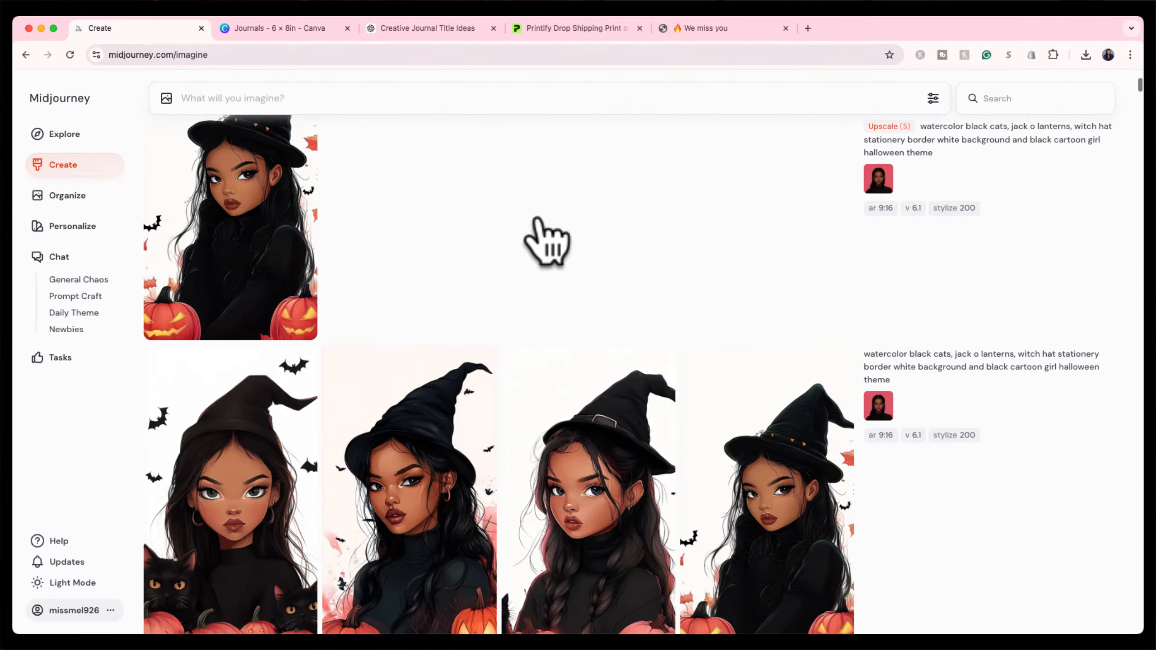
scroll(546, 225, "down", 8)
scroll(550, 223, "up", 20)
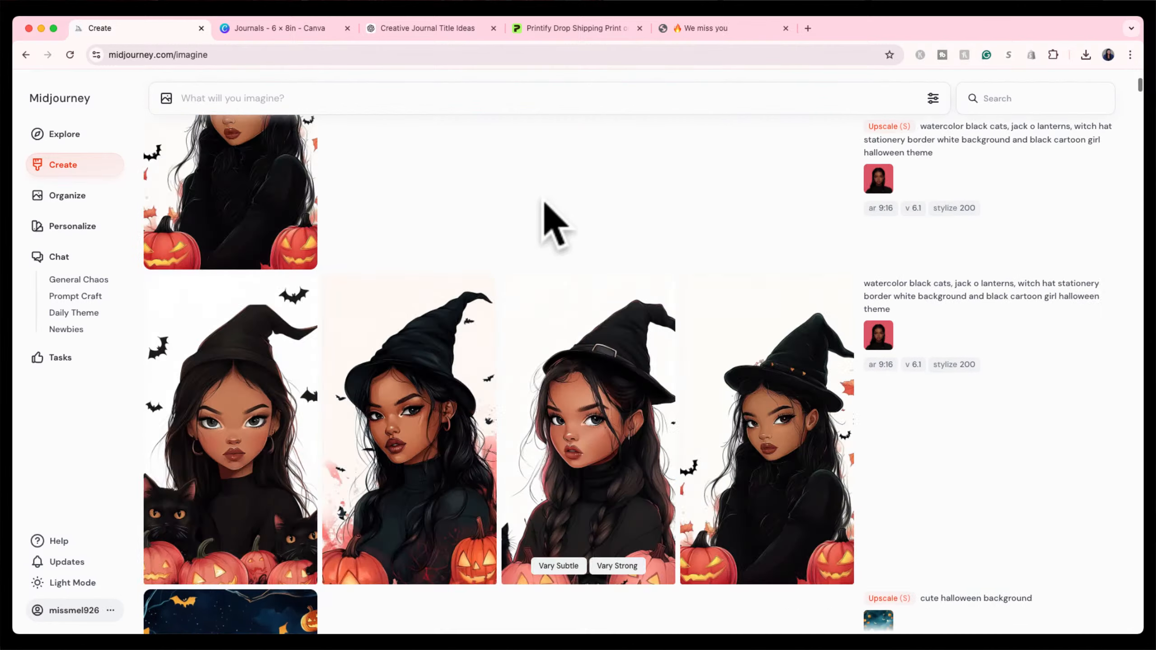
scroll(551, 225, "up", 20)
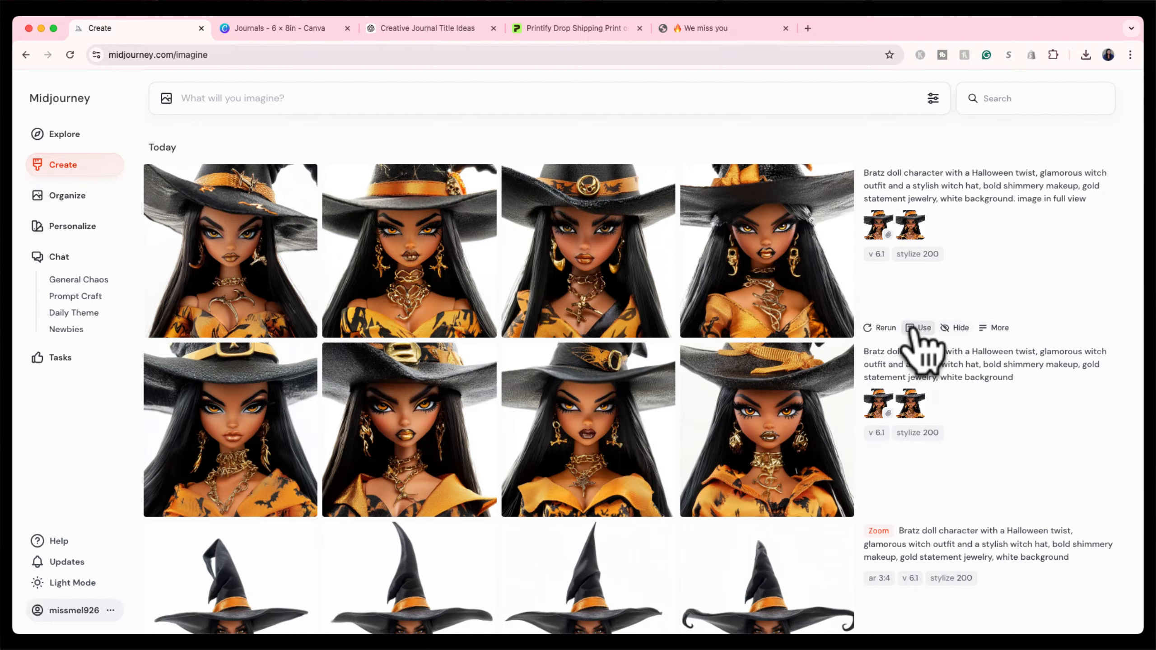
Rerun the witch prompt without 'glamorous witch outfit and a stylish witch hat,'.
left_click(917, 328)
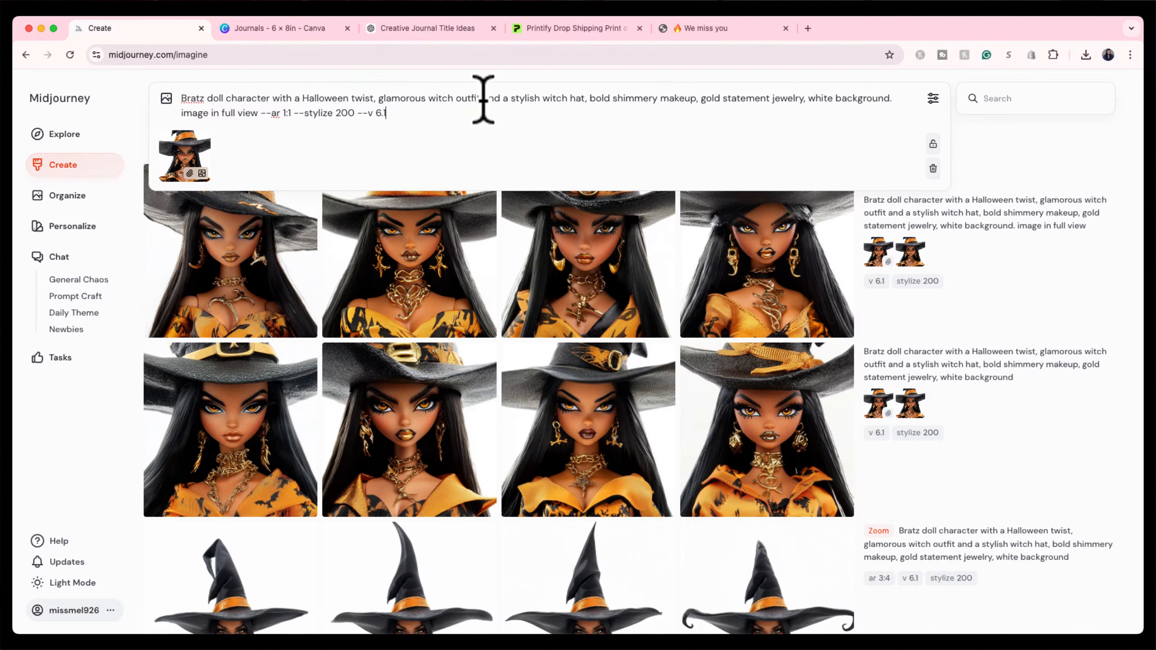
left_click_drag(378, 98, 584, 95)
key("BackSpace")
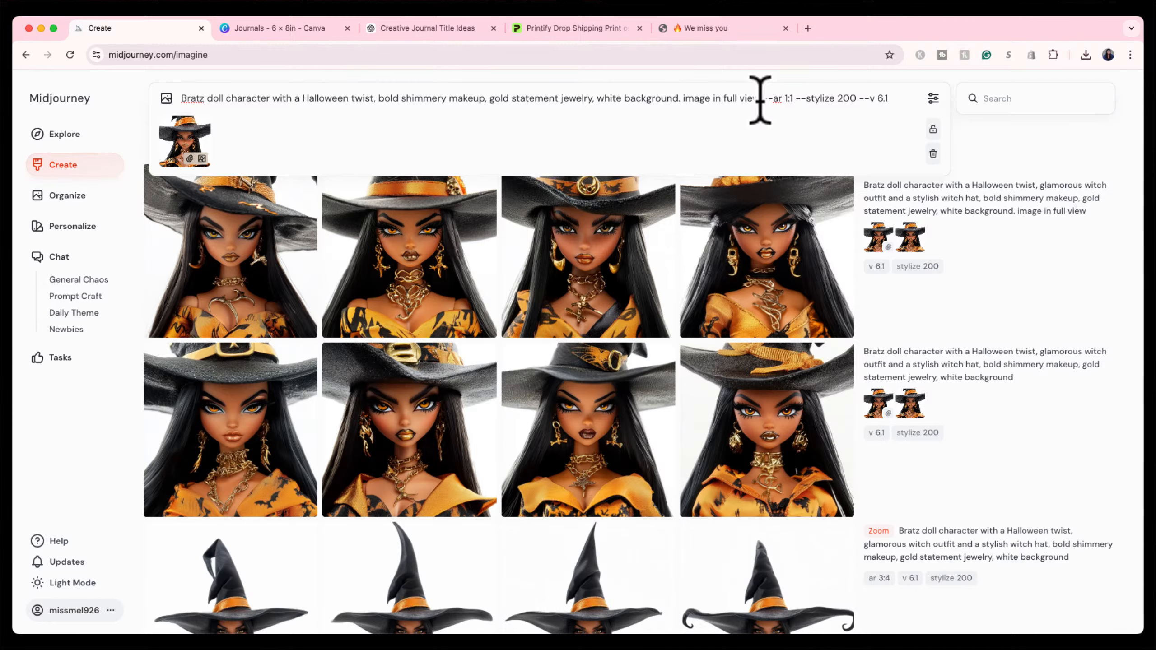
key("Return")
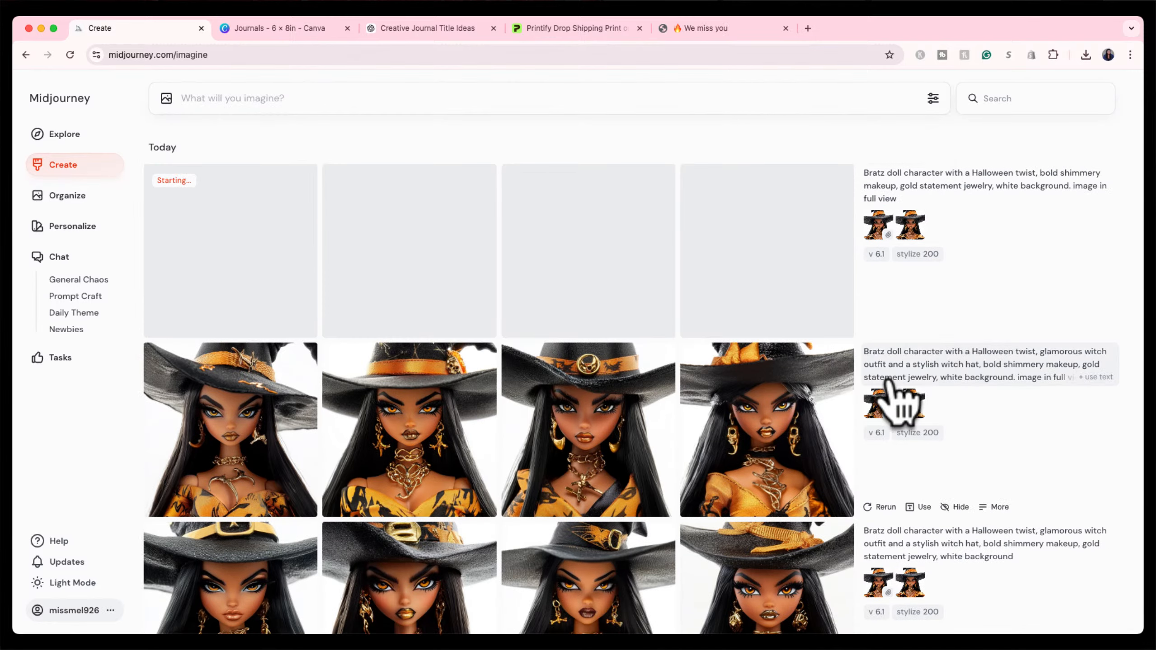
Resubmit the fourth witch image's prompt with the aspect ratio changed to --ar 4:5.
left_click(728, 437)
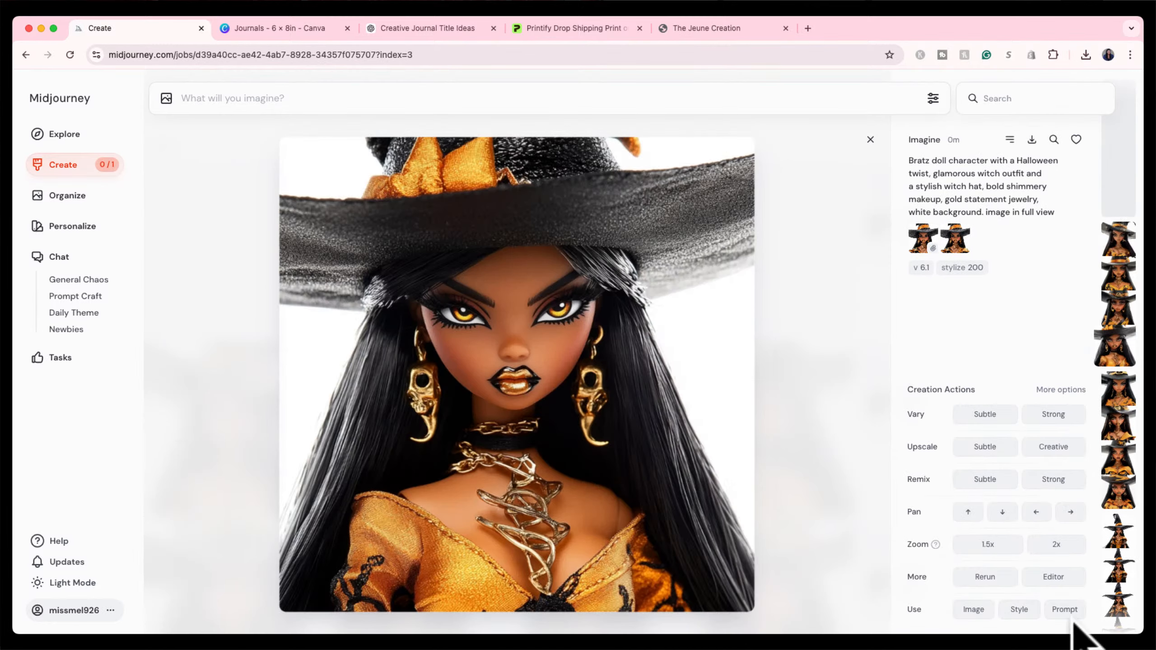
left_click(1064, 611)
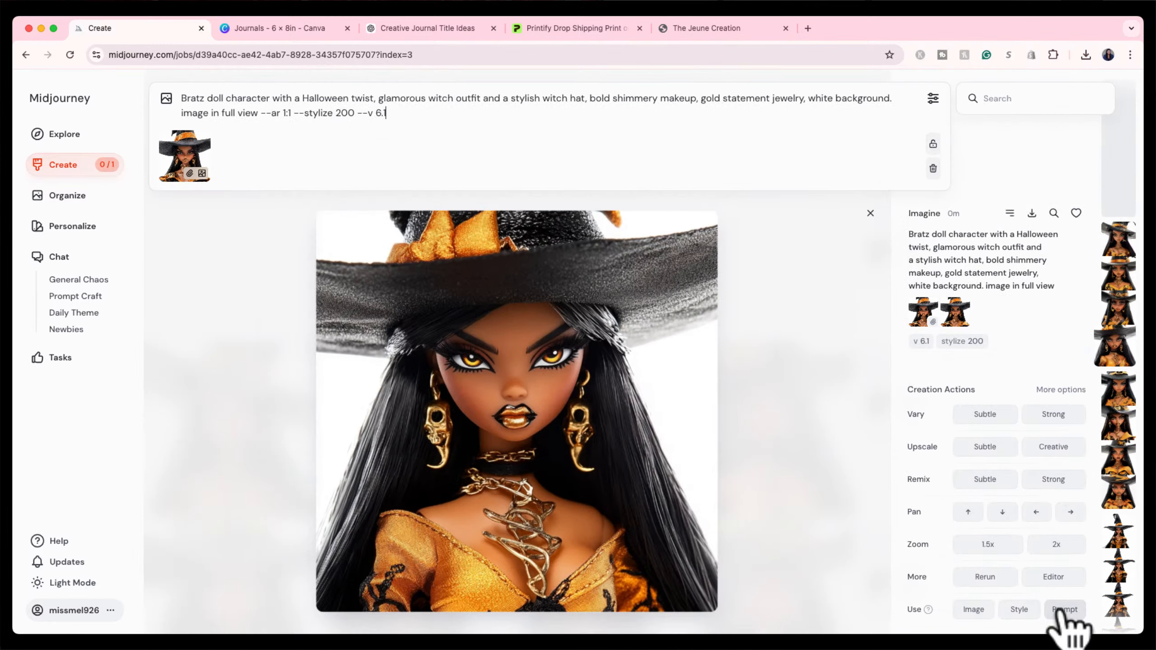
left_click(283, 113)
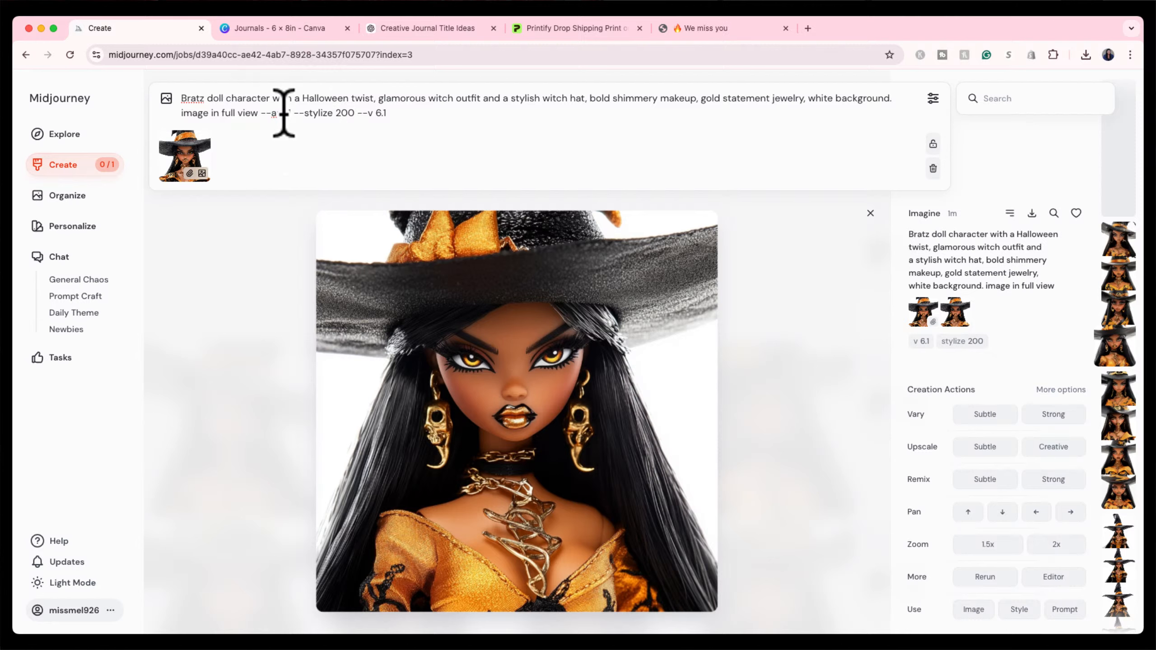
left_click(289, 113)
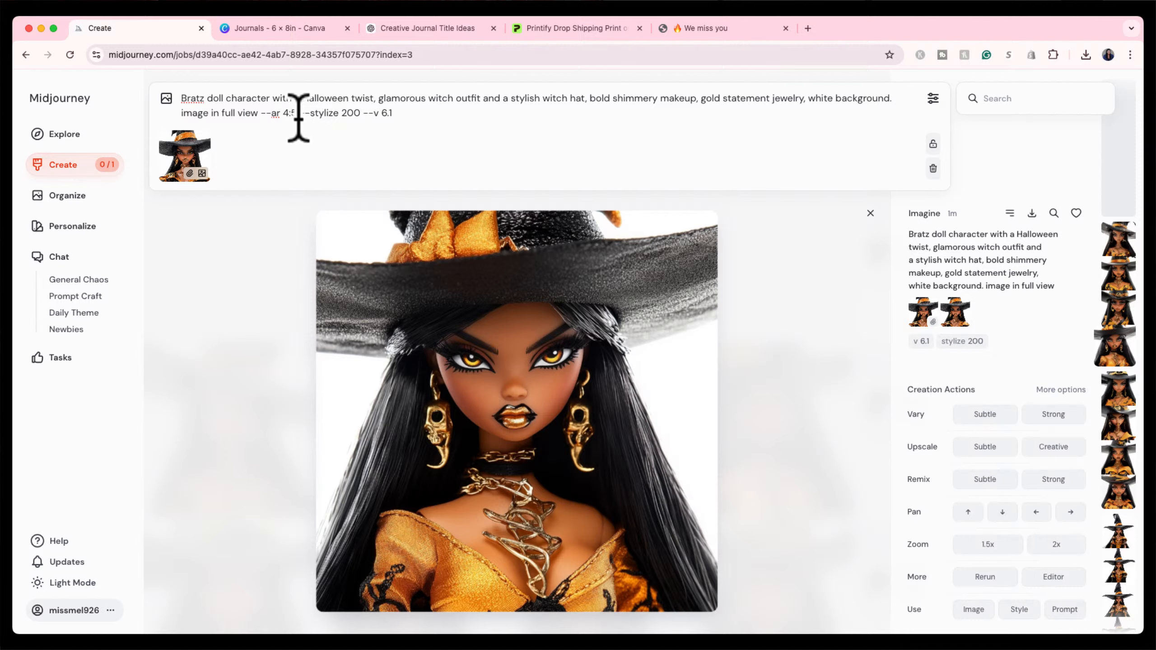
left_click(417, 116)
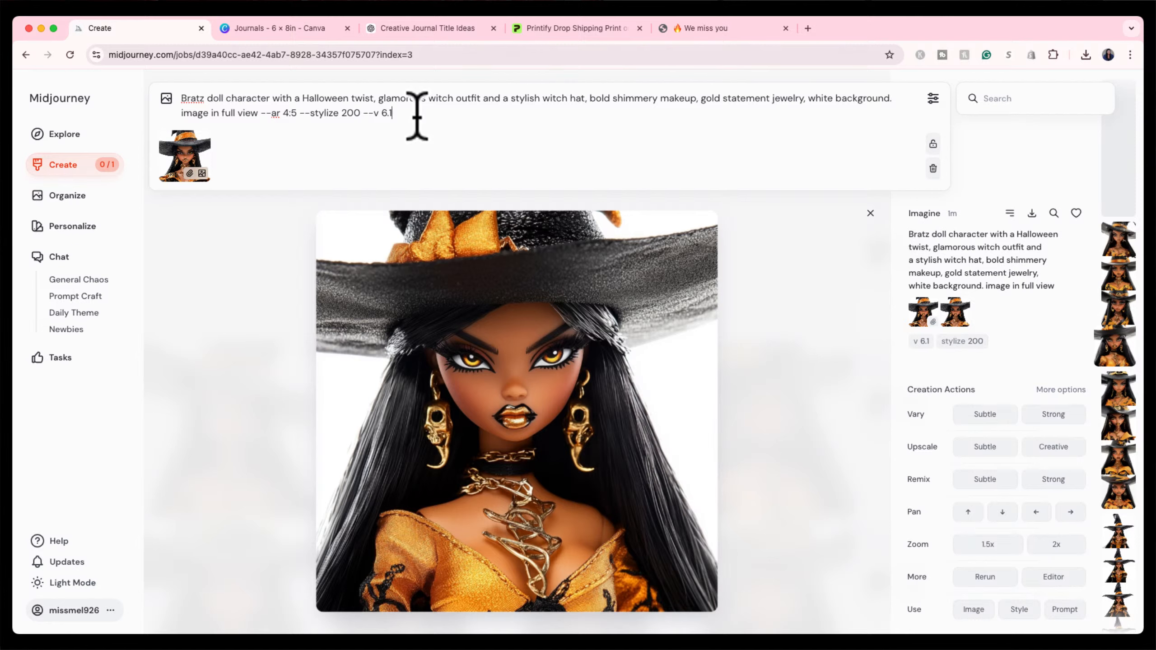
key("Return")
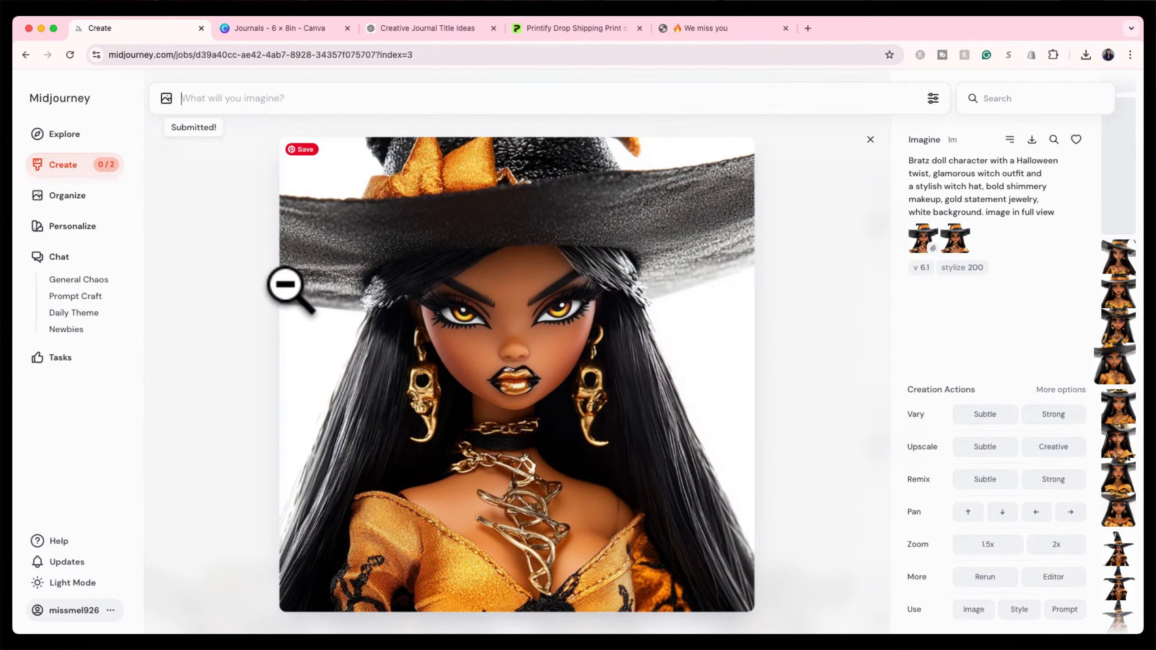
left_click(870, 140)
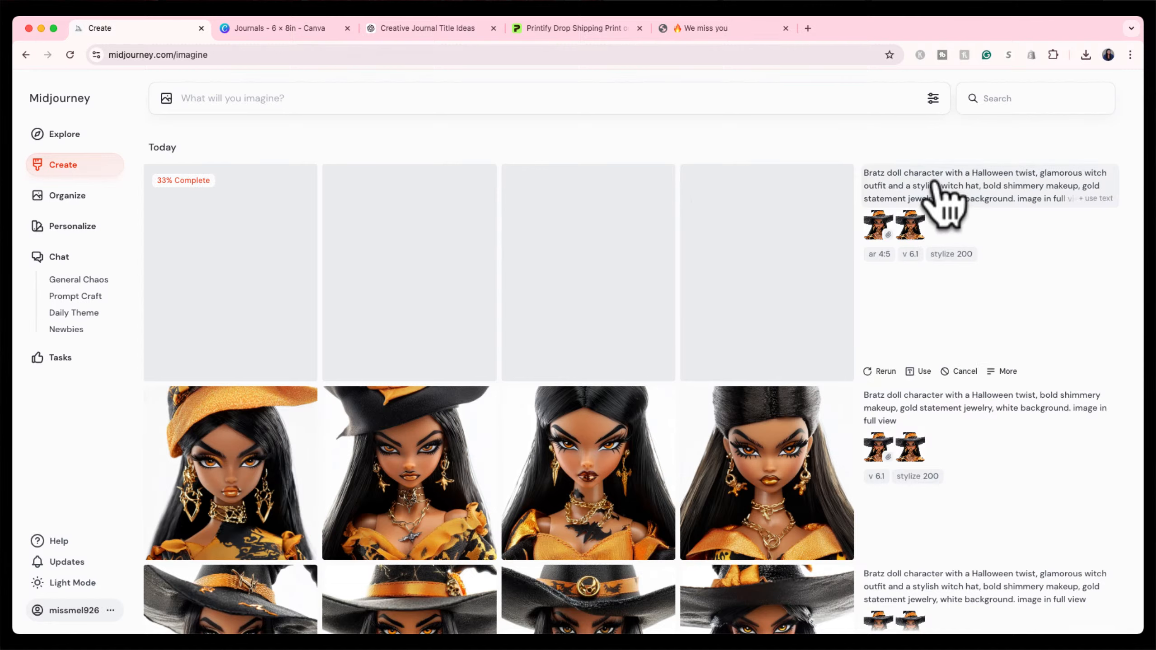
Resubmit the latest prompt with --ar 9:16, then open the third star-print witch result.
left_click(1096, 199)
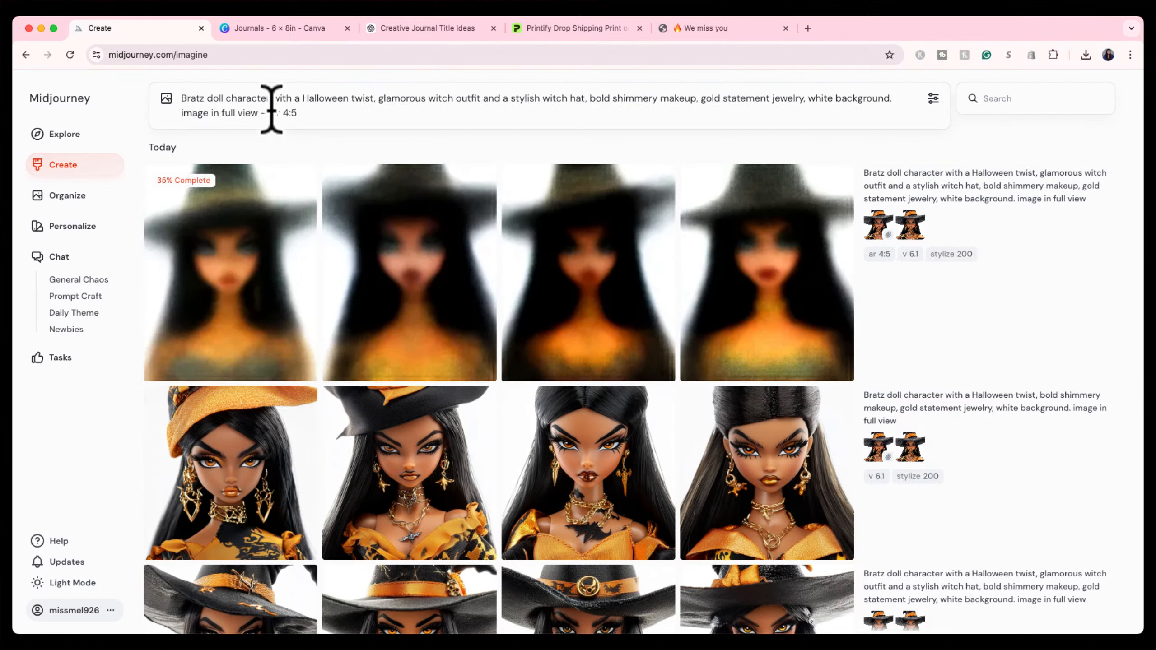
double_click(290, 113)
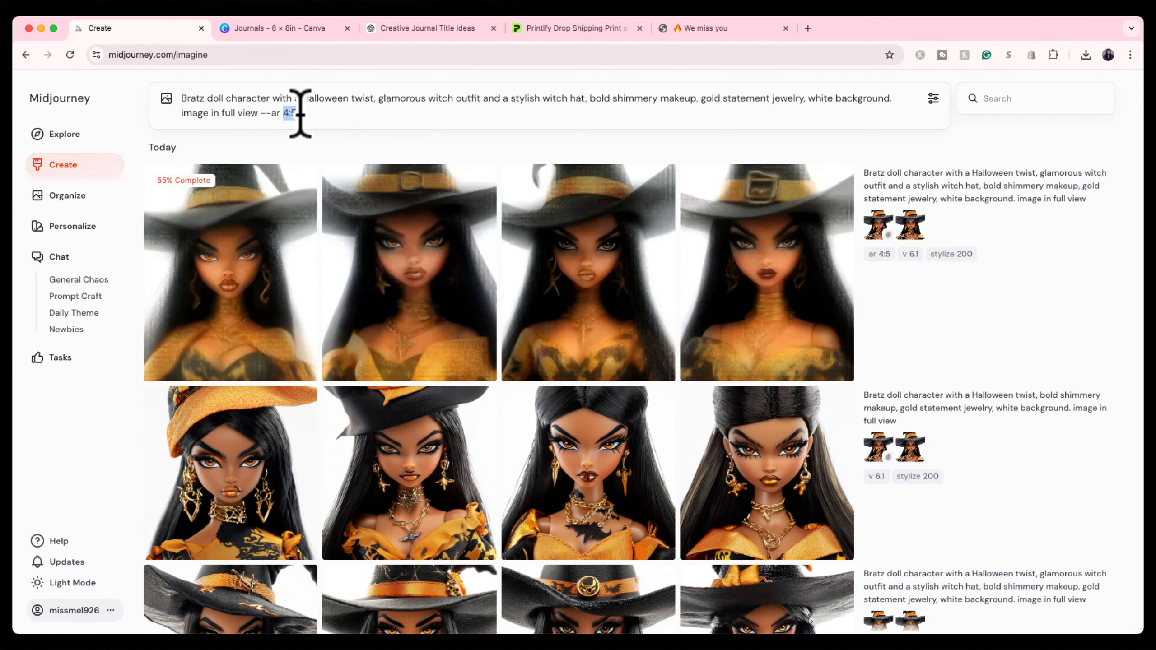
type("9:")
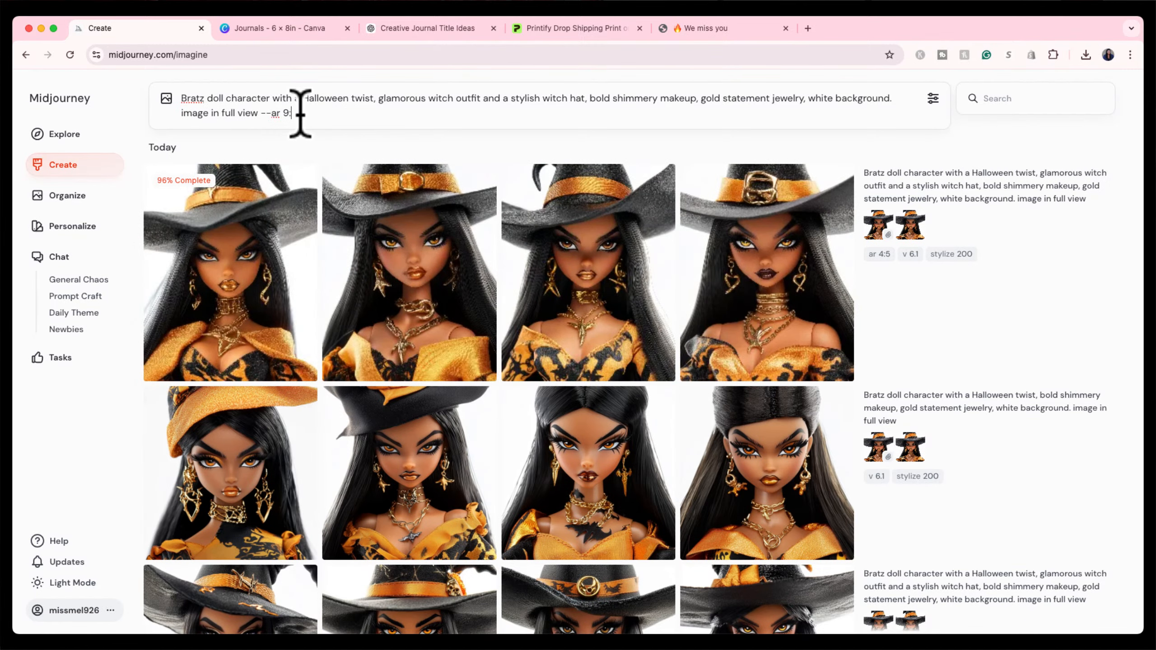
type("16")
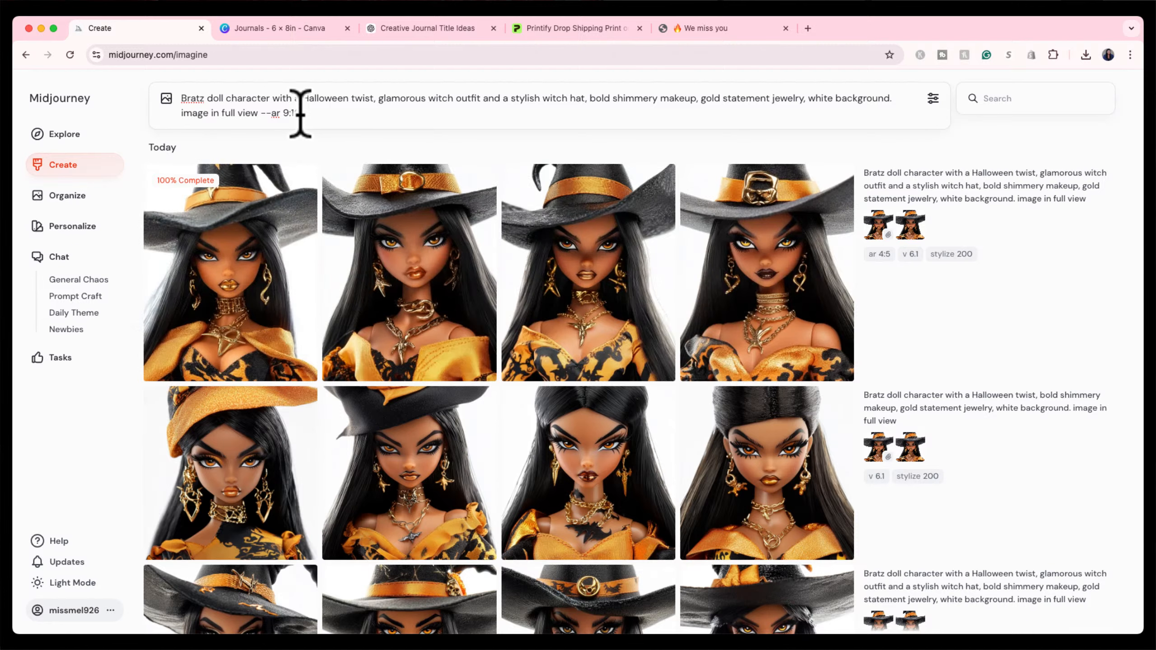
key("Return")
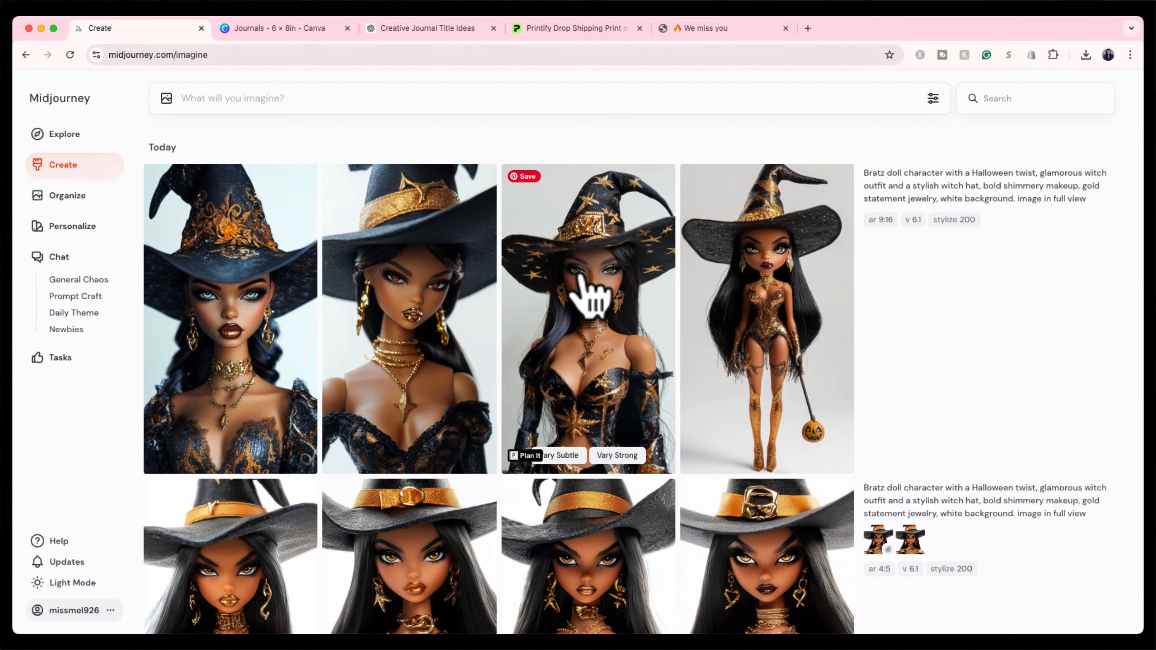
left_click(574, 306)
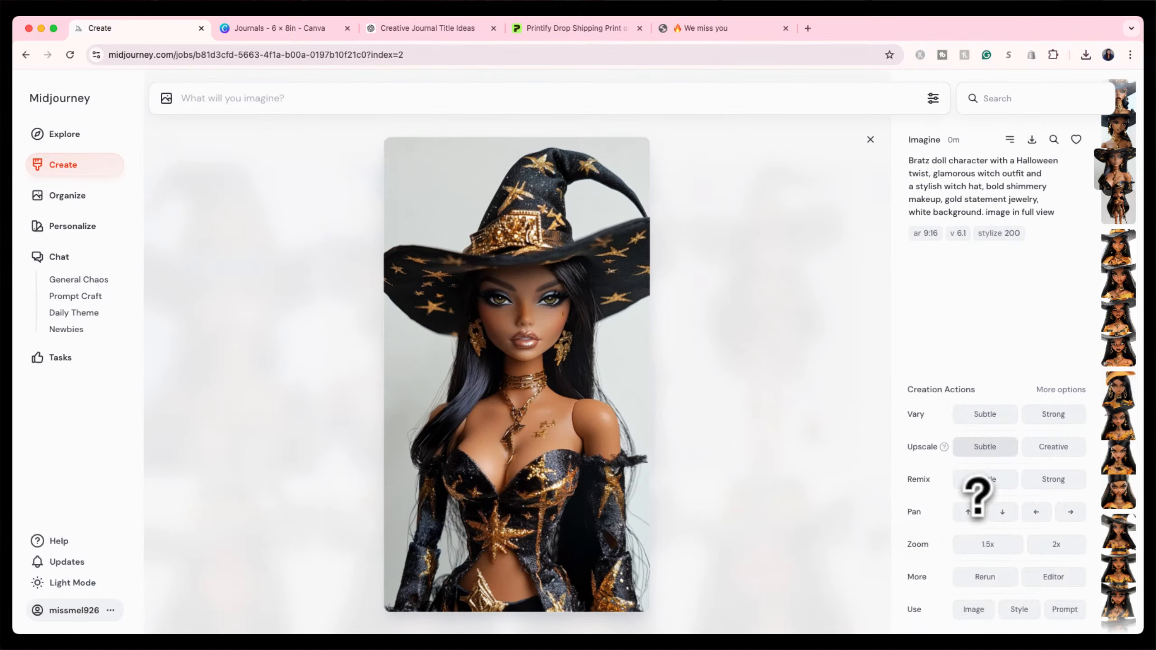
Apply Zoom 1.5x to the starry-hat witch and close the detail view.
left_click(987, 544)
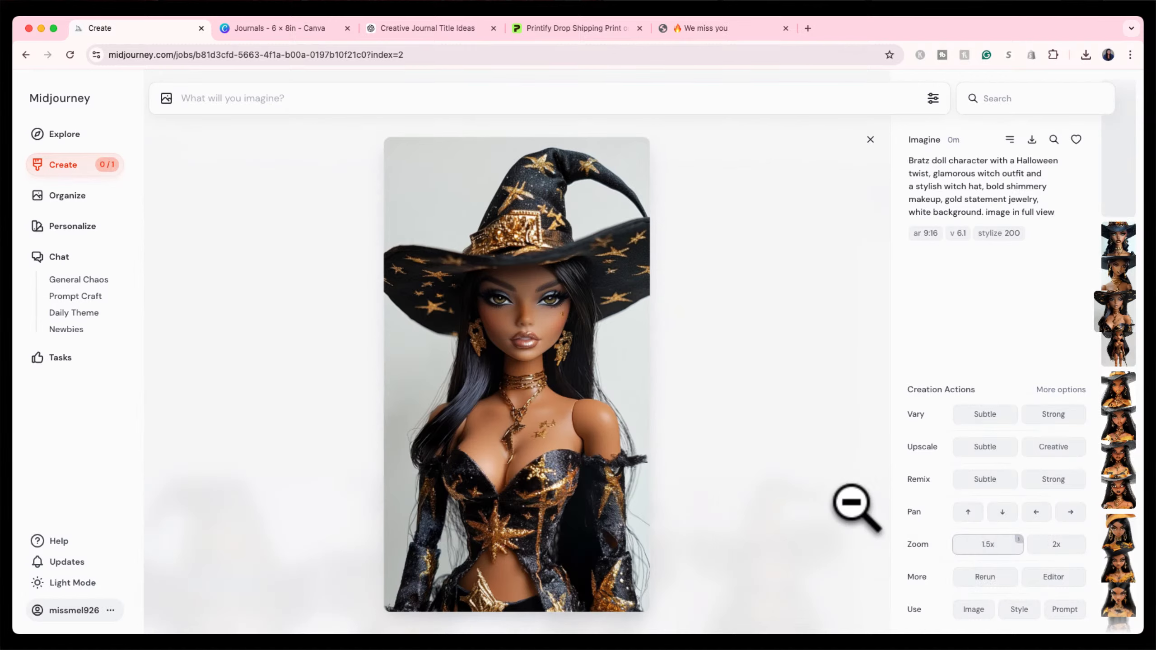
left_click(869, 141)
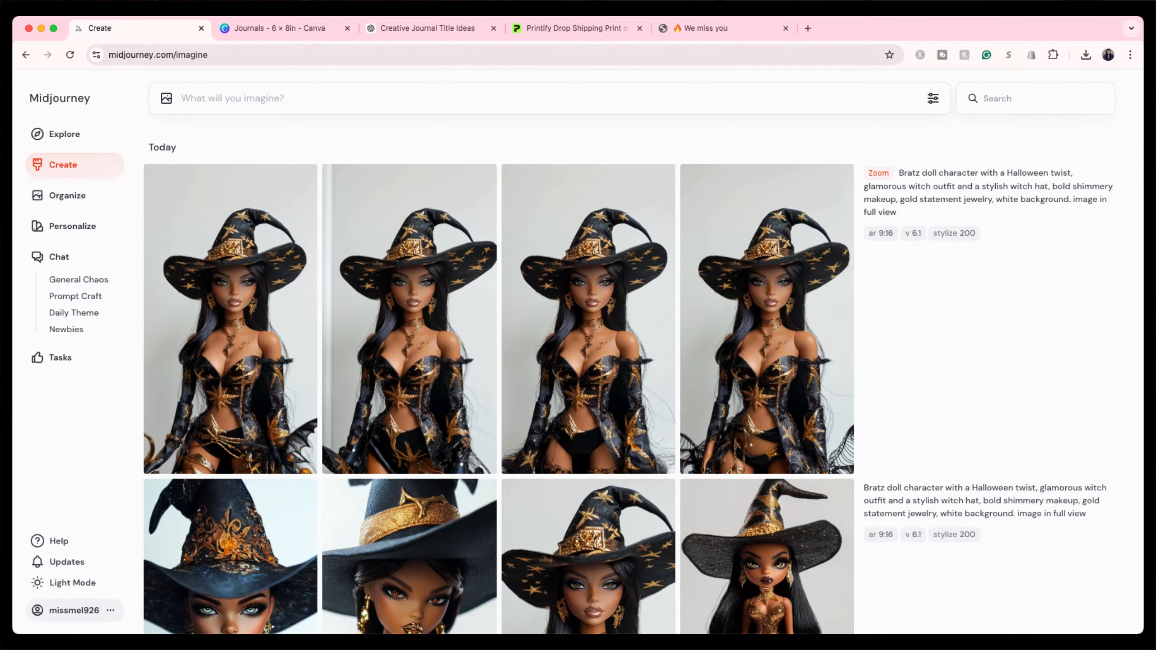
Run Upscale Subtle on the third full-length star-print witch from the Zoom results, returning to the feed.
left_click(563, 331)
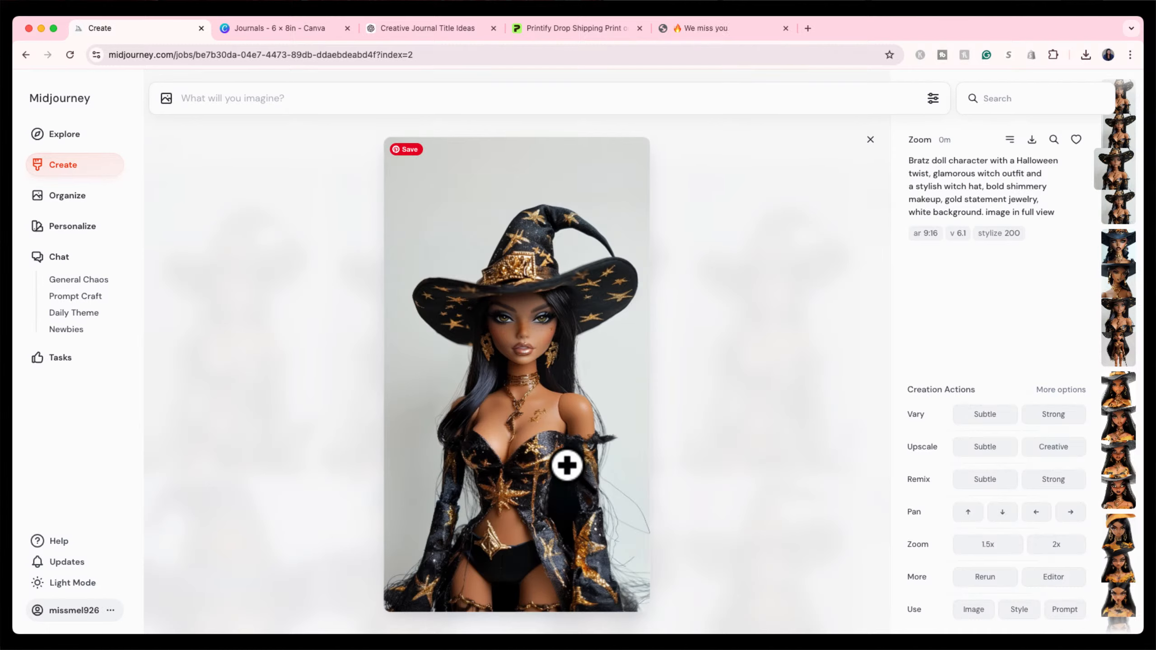
left_click(870, 140)
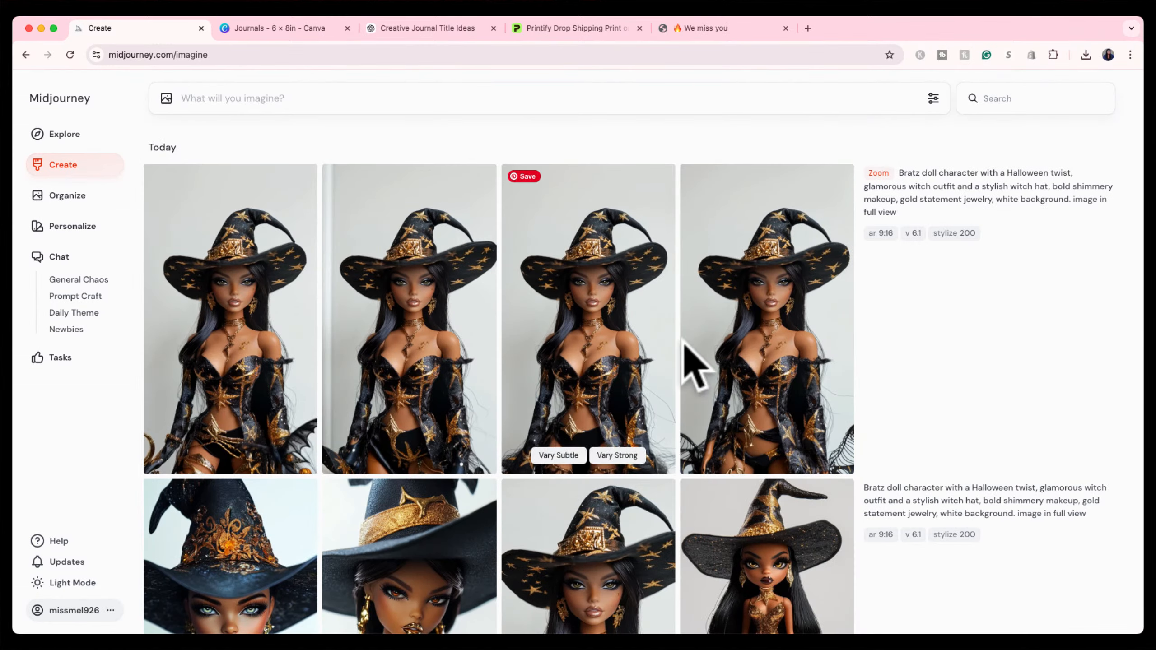
left_click(592, 333)
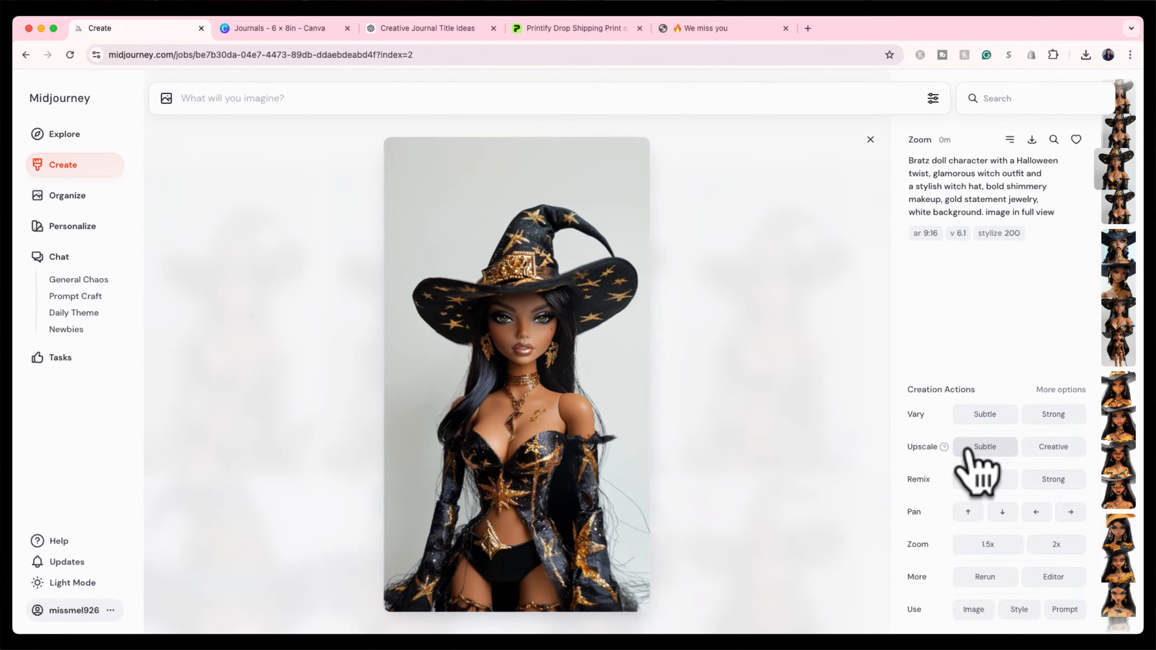
mouse_move(942, 447)
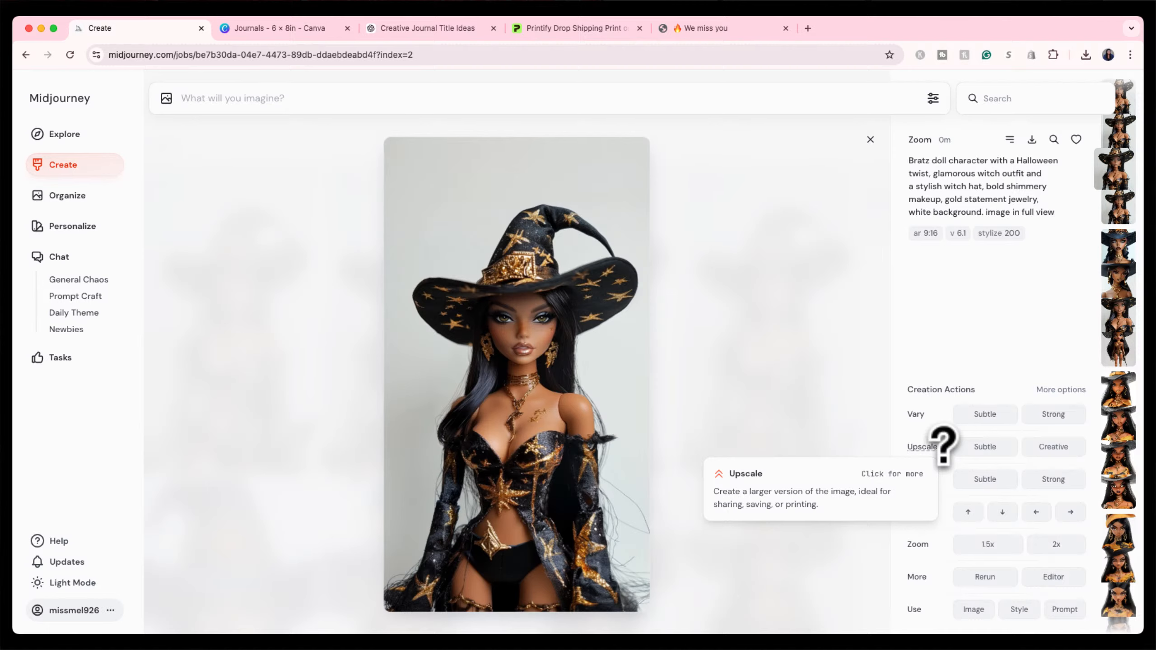
left_click(978, 452)
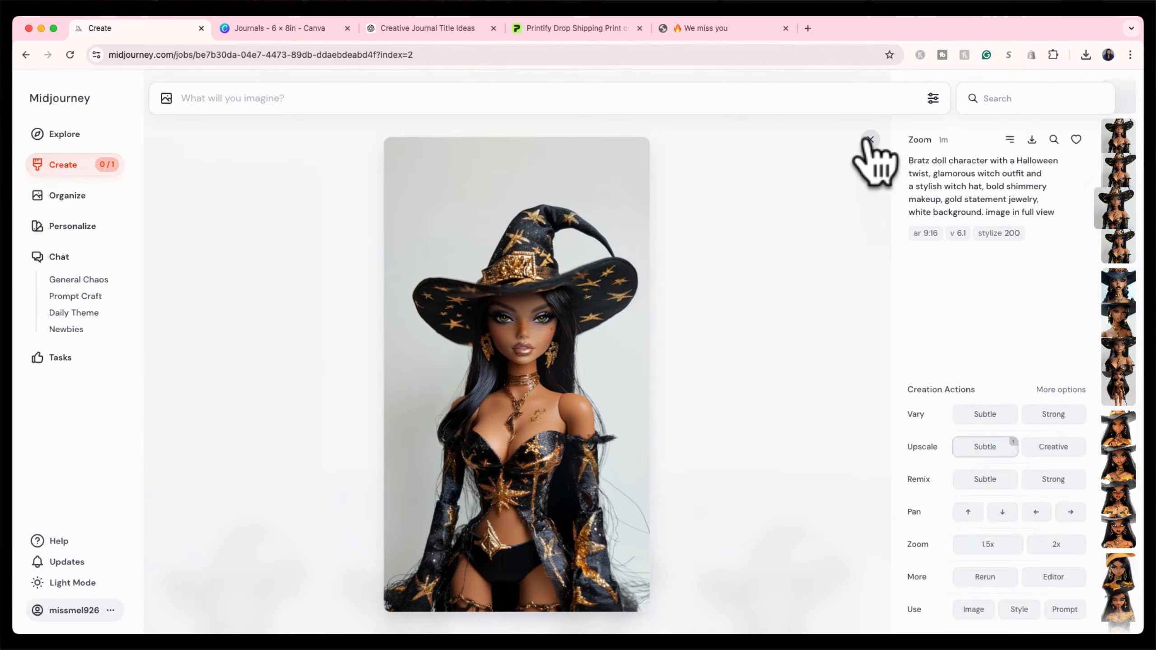
left_click(870, 139)
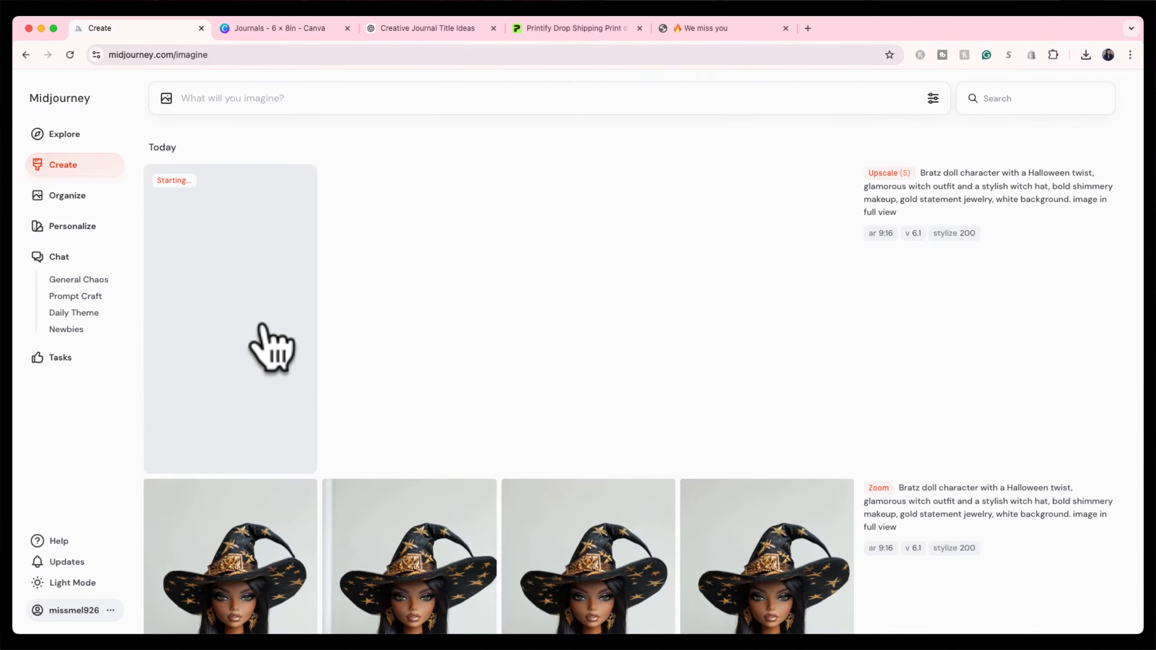
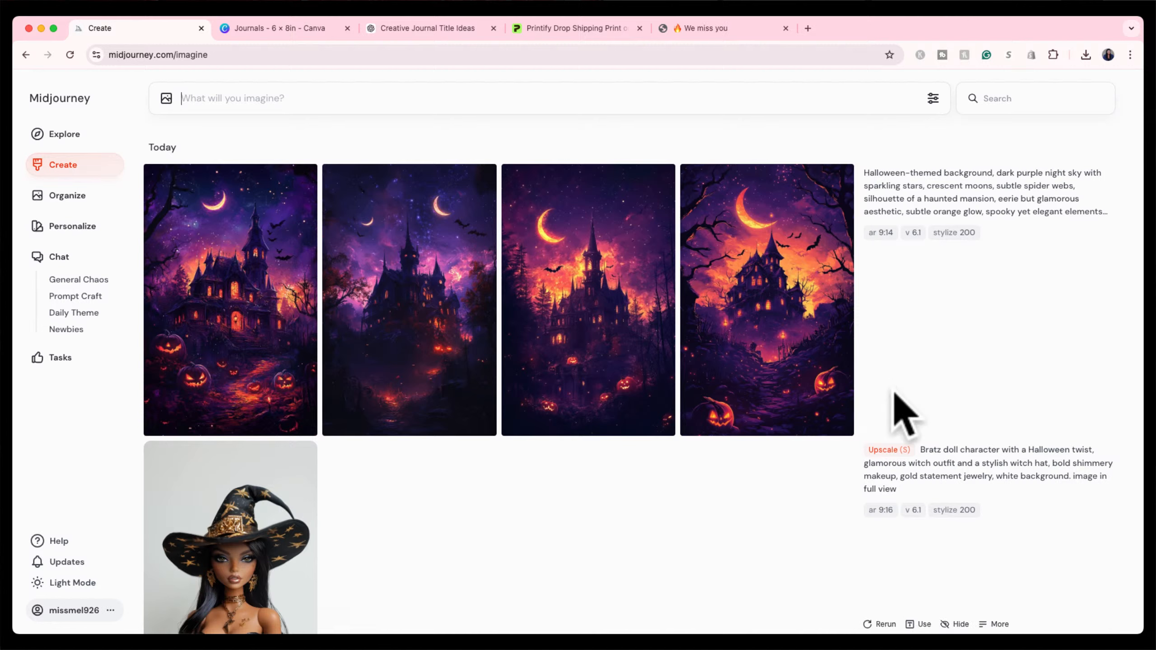
Resubmit the Halloween night prompt with 'silhouette of a haunted mansion' removed.
mouse_move(1000, 422)
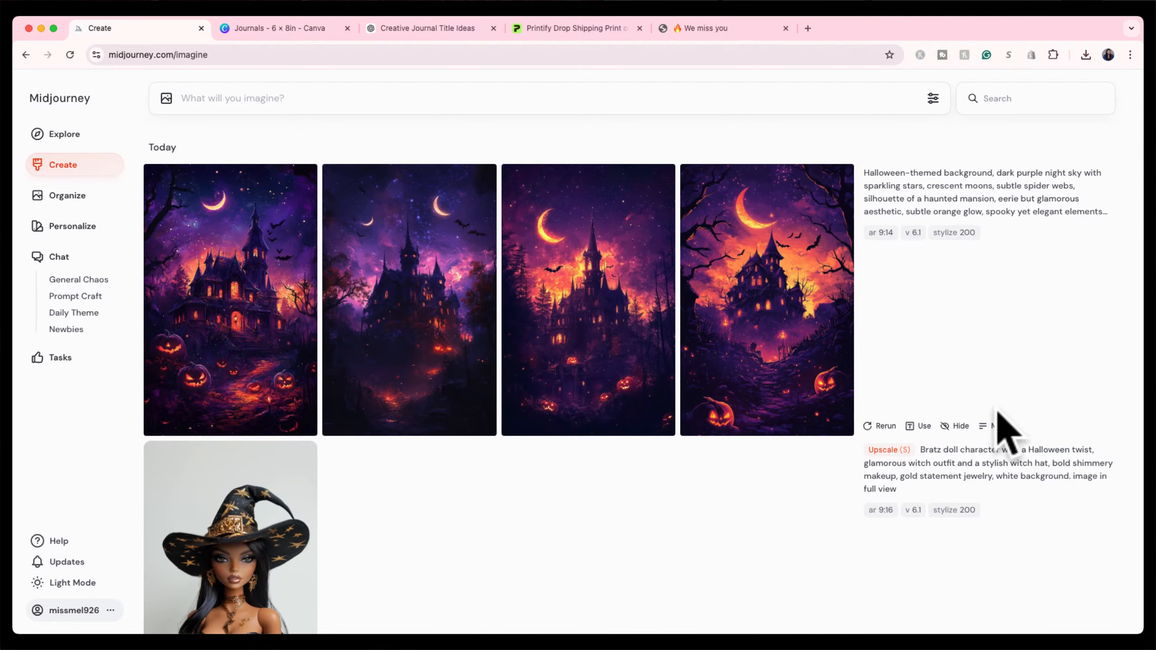
left_click(922, 429)
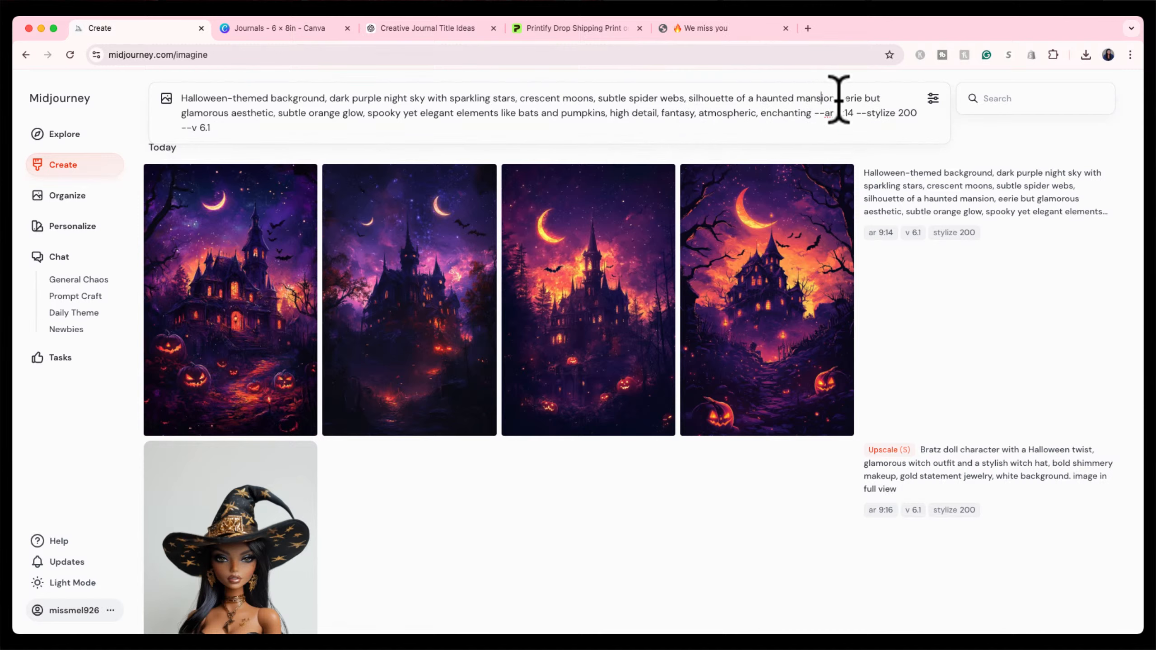
left_click_drag(837, 97, 688, 98)
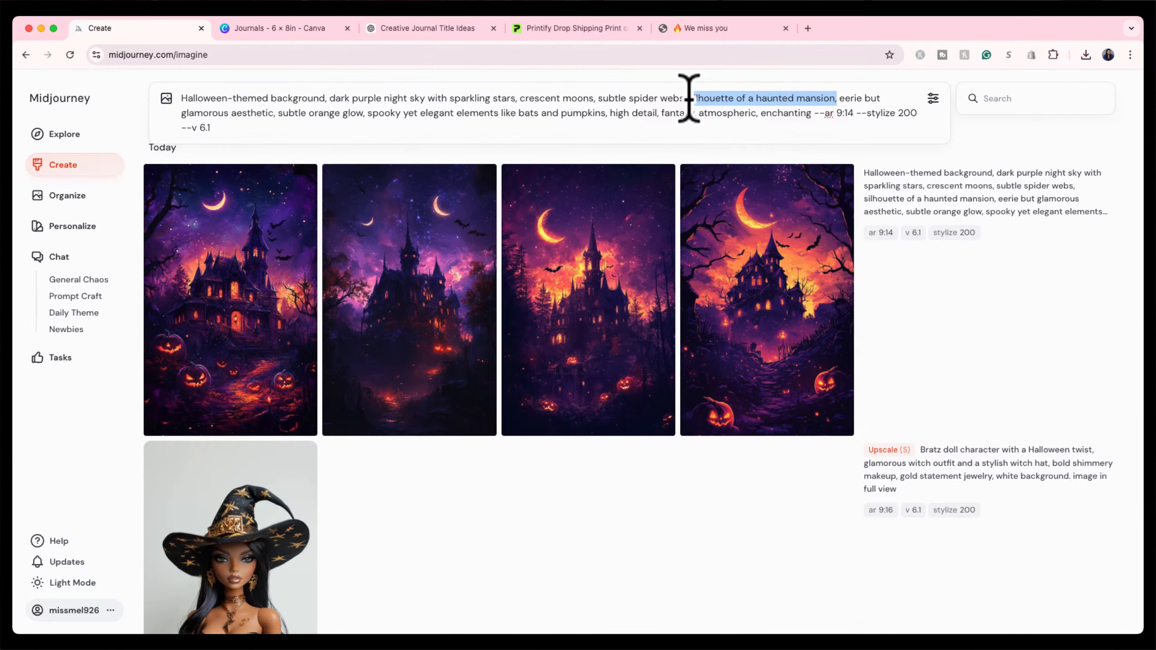
key("BackSpace")
key("BackSpace")
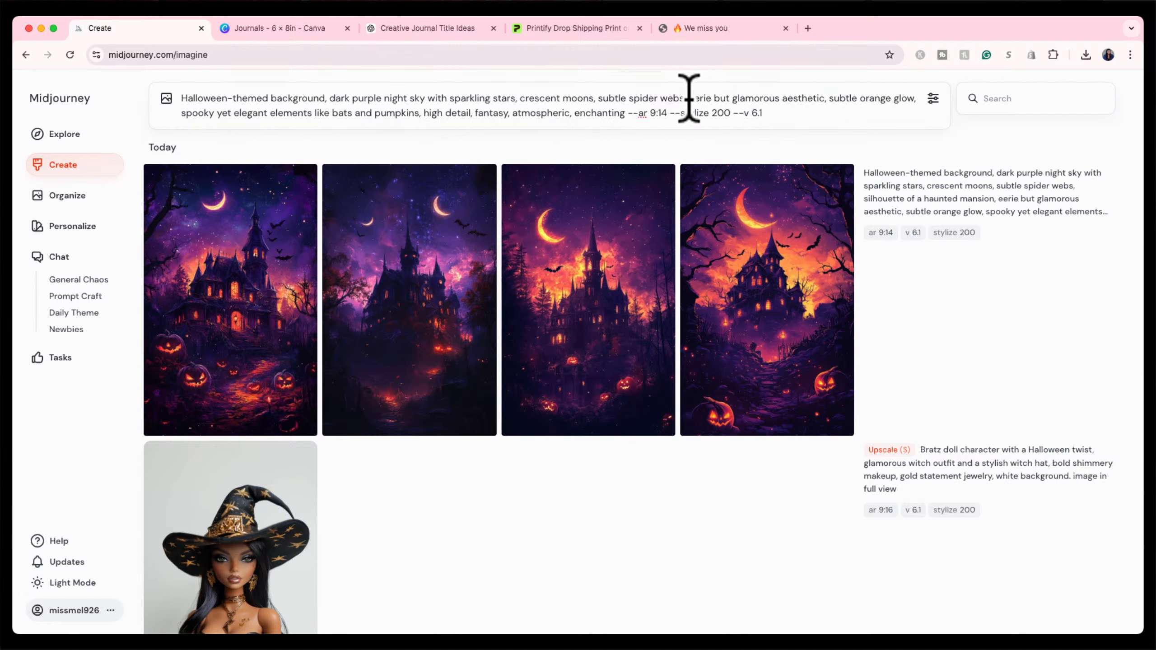
key("Return")
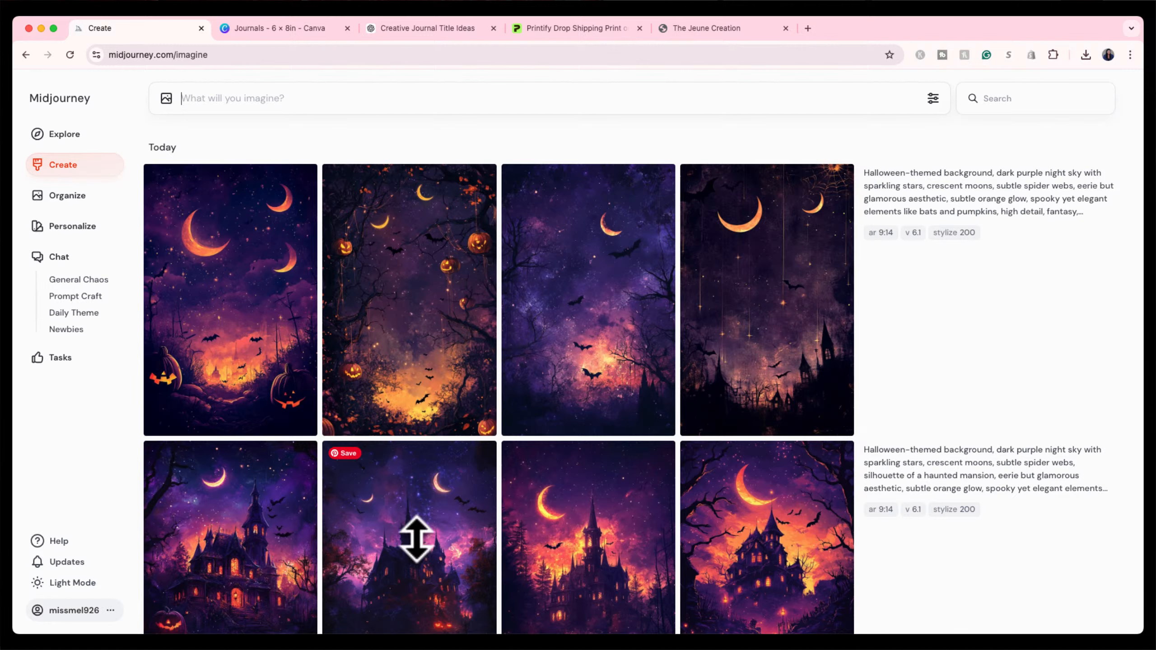
Run Upscale Subtle on the second image, the hanging pumpkin-lantern forest scene.
left_click(395, 342)
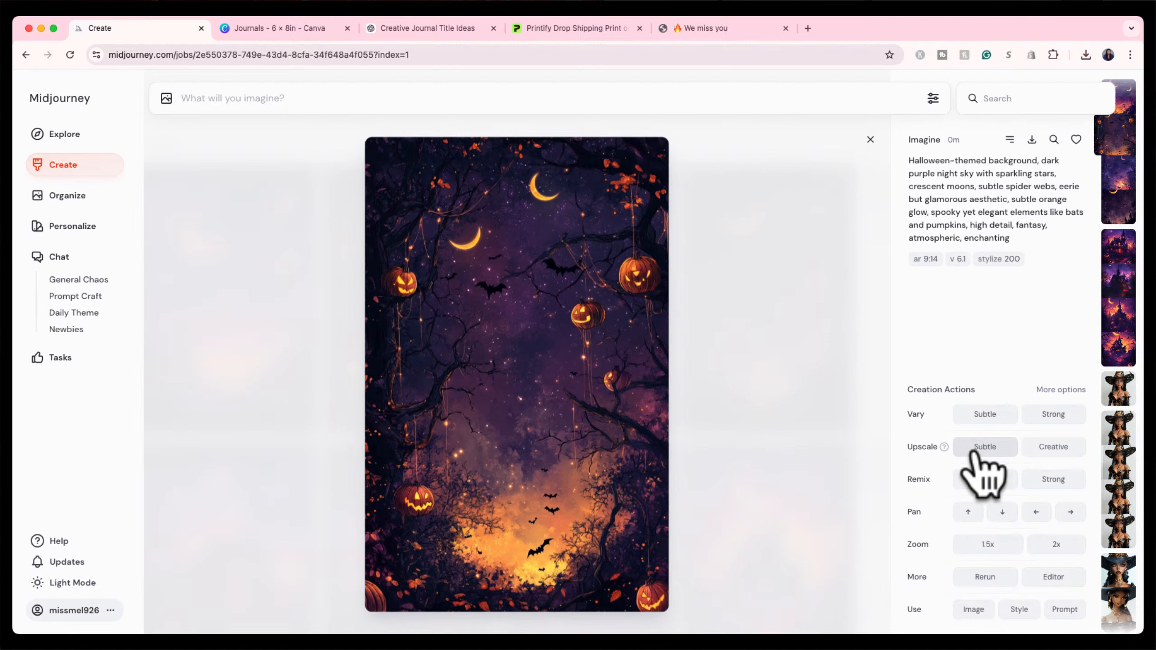
mouse_move(944, 446)
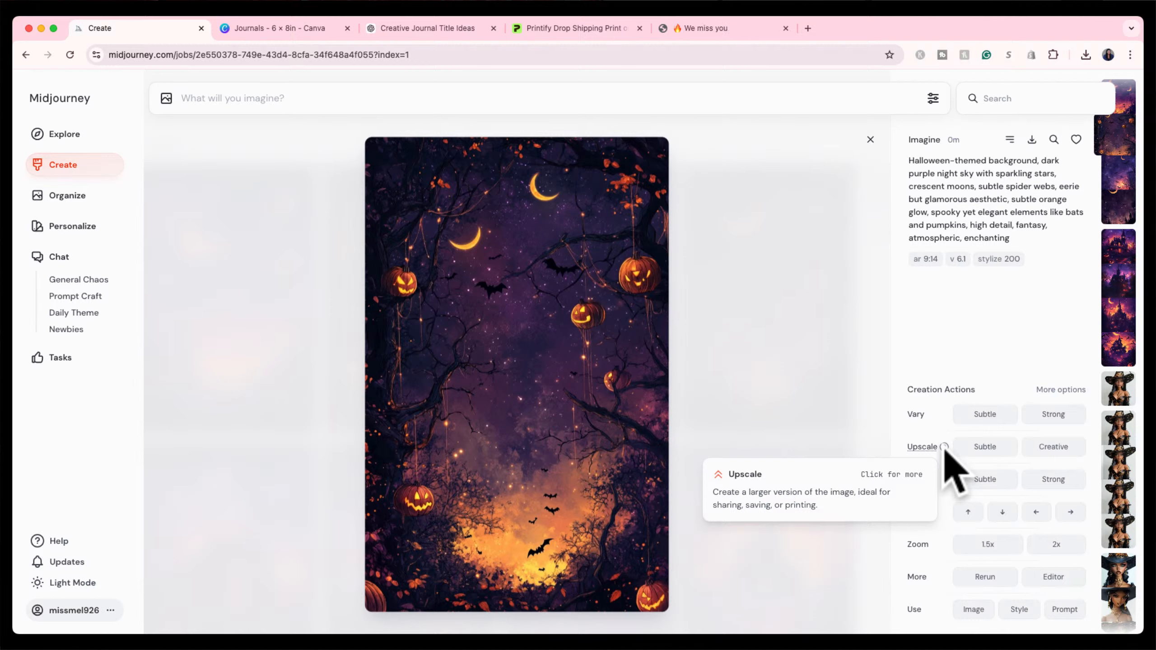
left_click(973, 448)
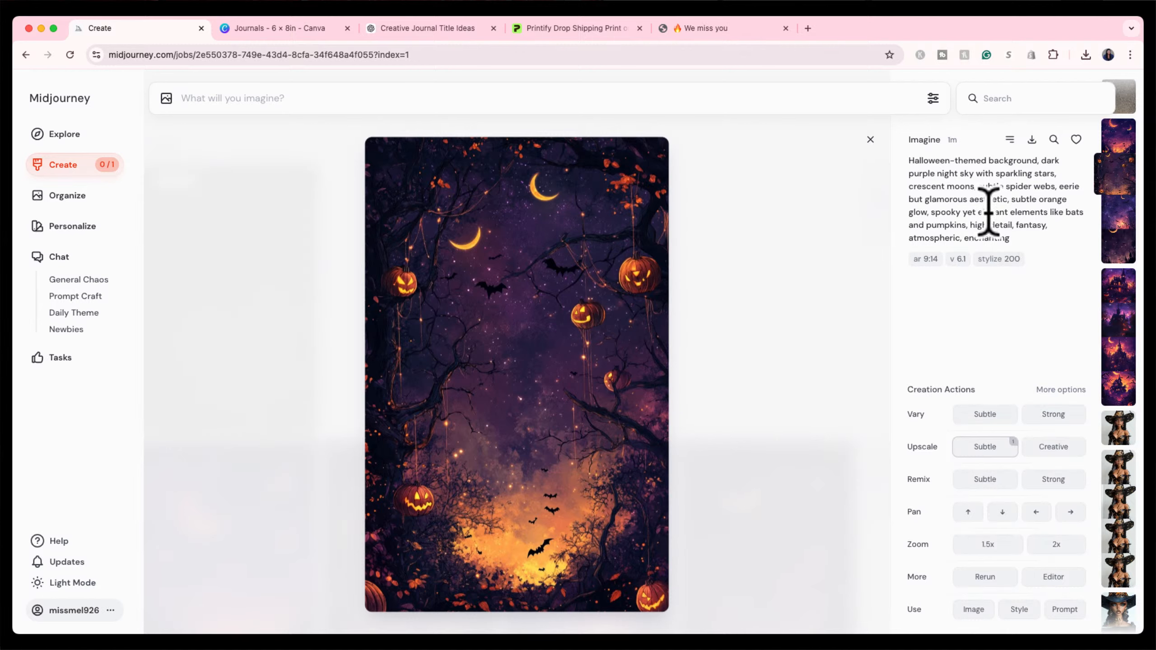
Resubmit the Halloween background prompt with an 'in the style of' artist phrase appended.
left_click(1062, 610)
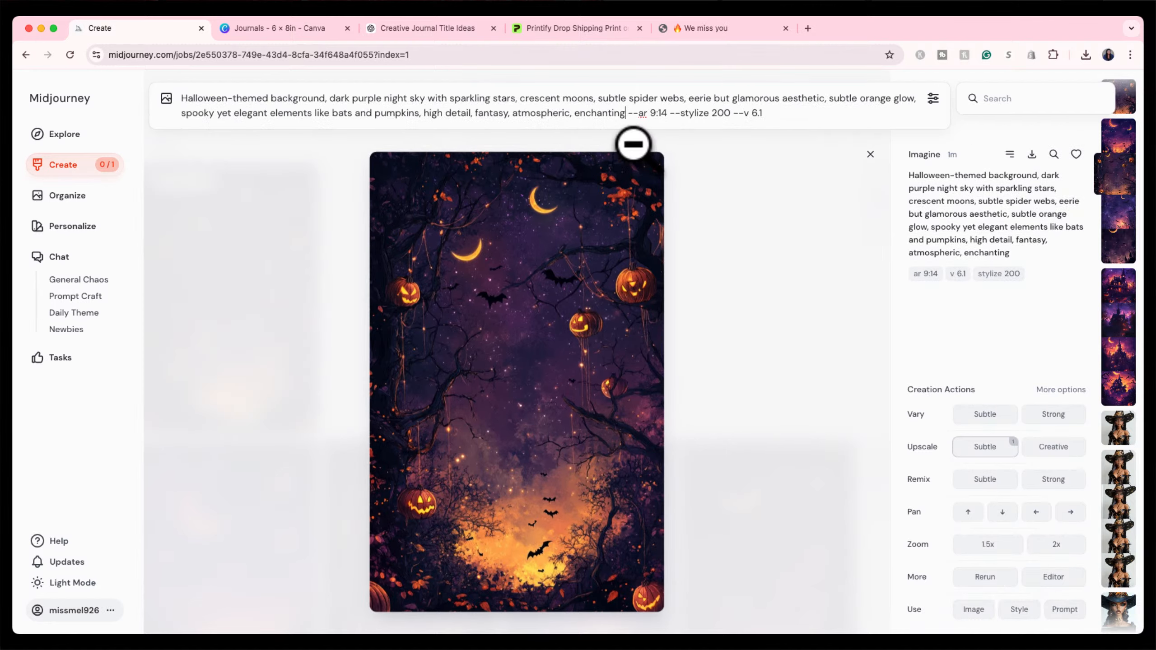
type(".")
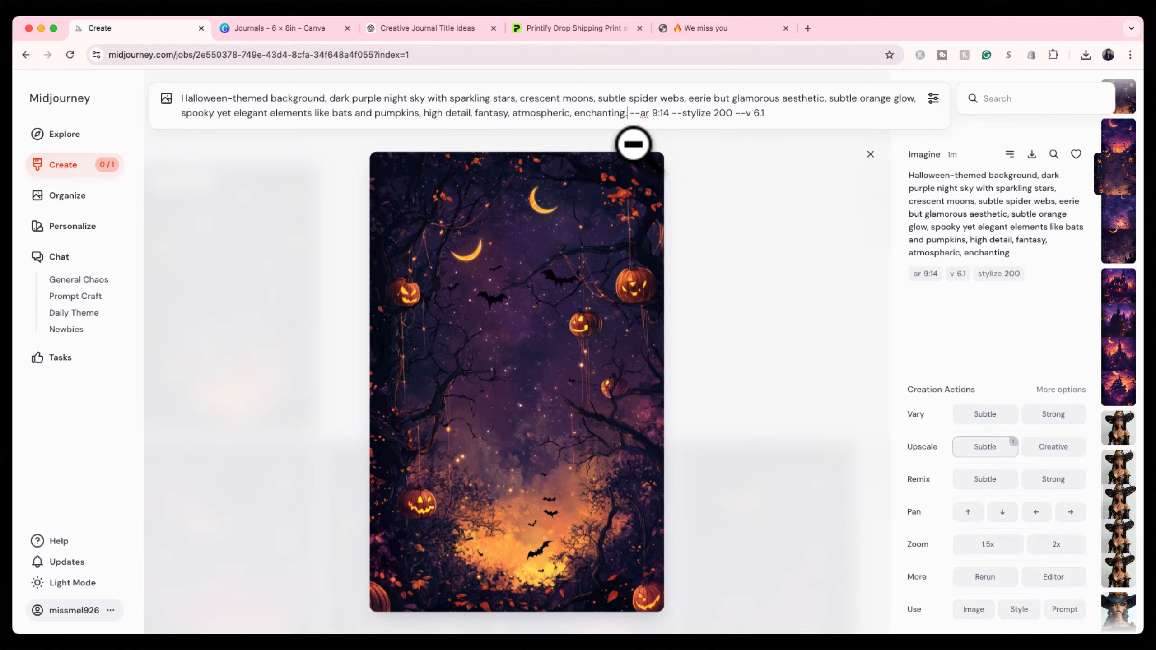
type(" in")
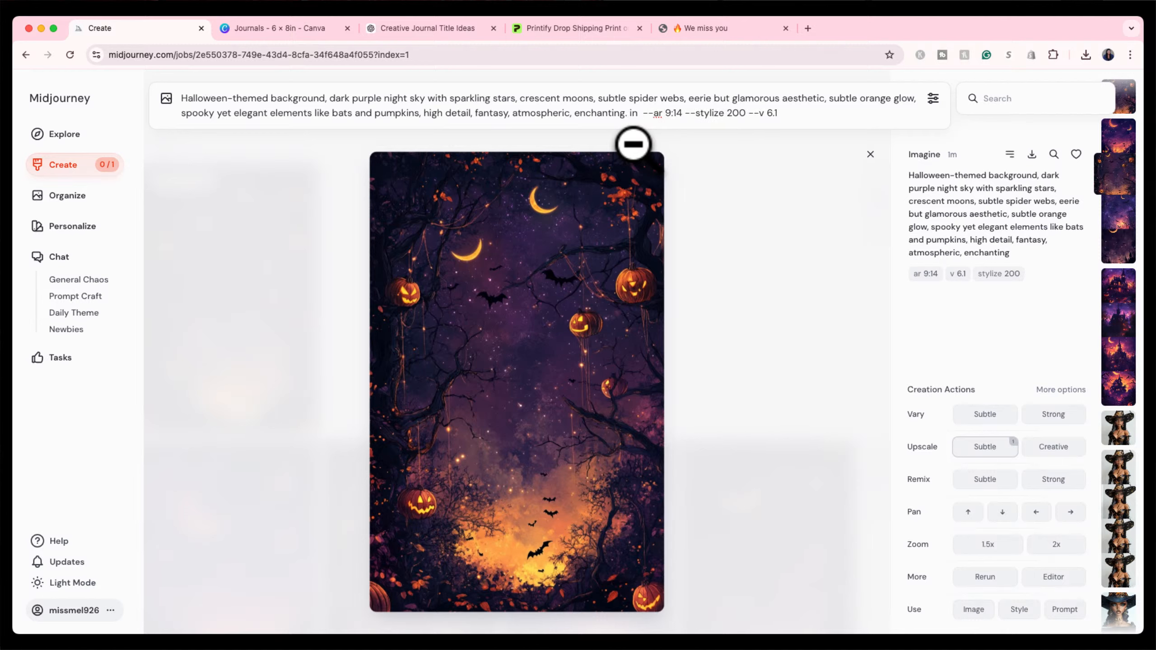
type(" the styl")
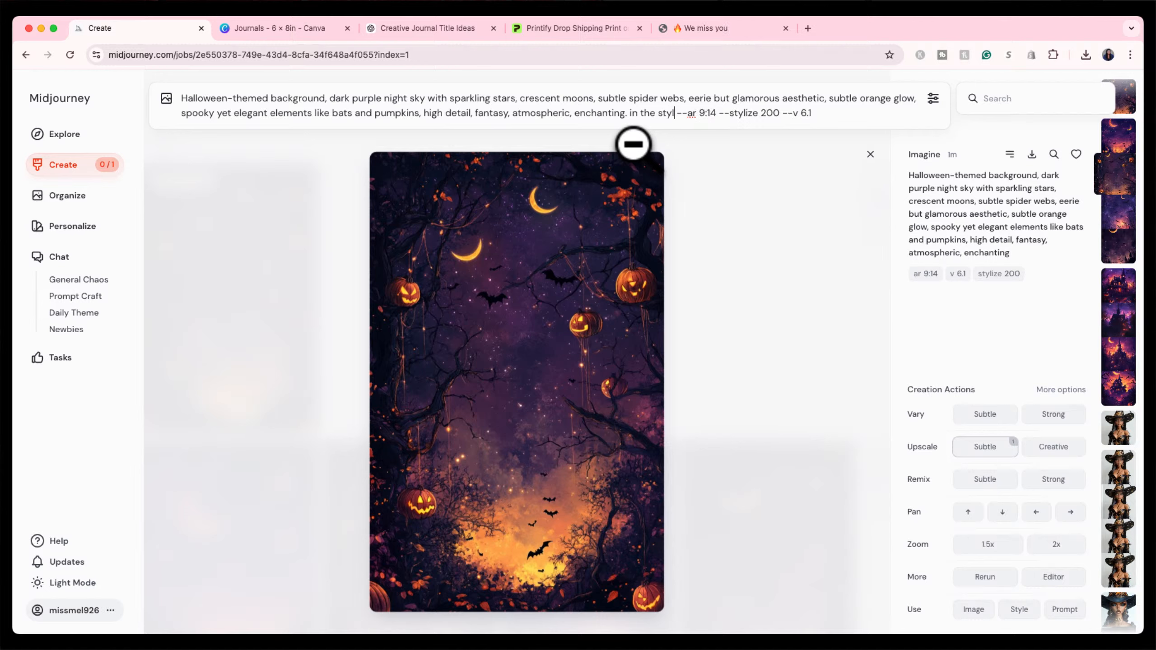
type("e of ")
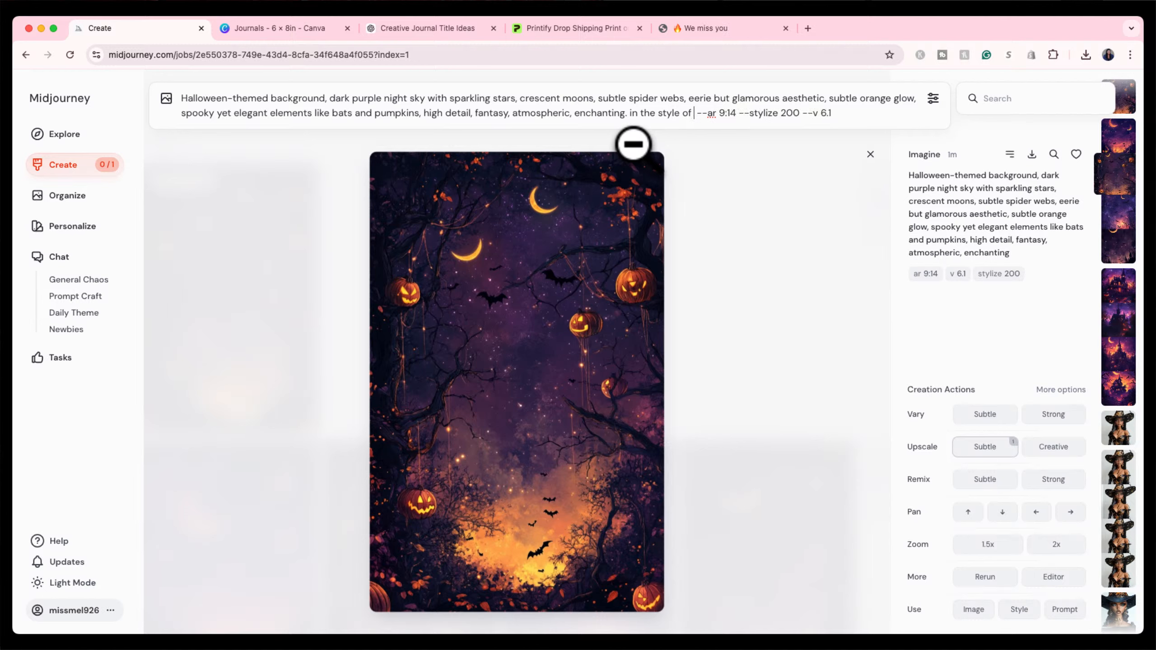
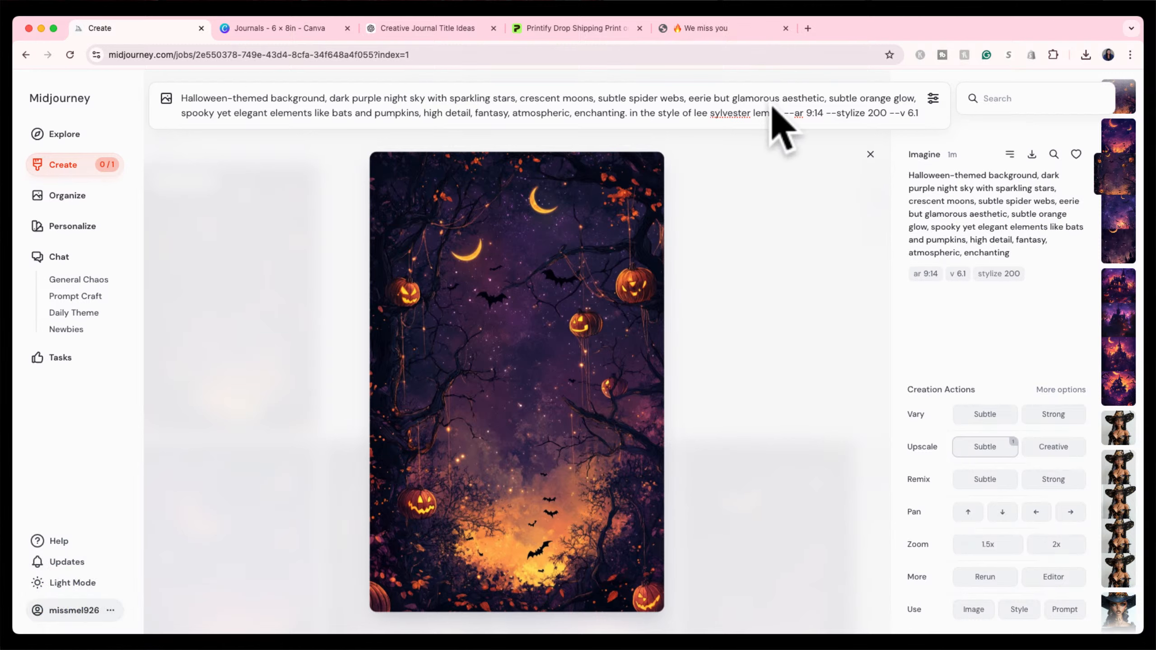
key("Return")
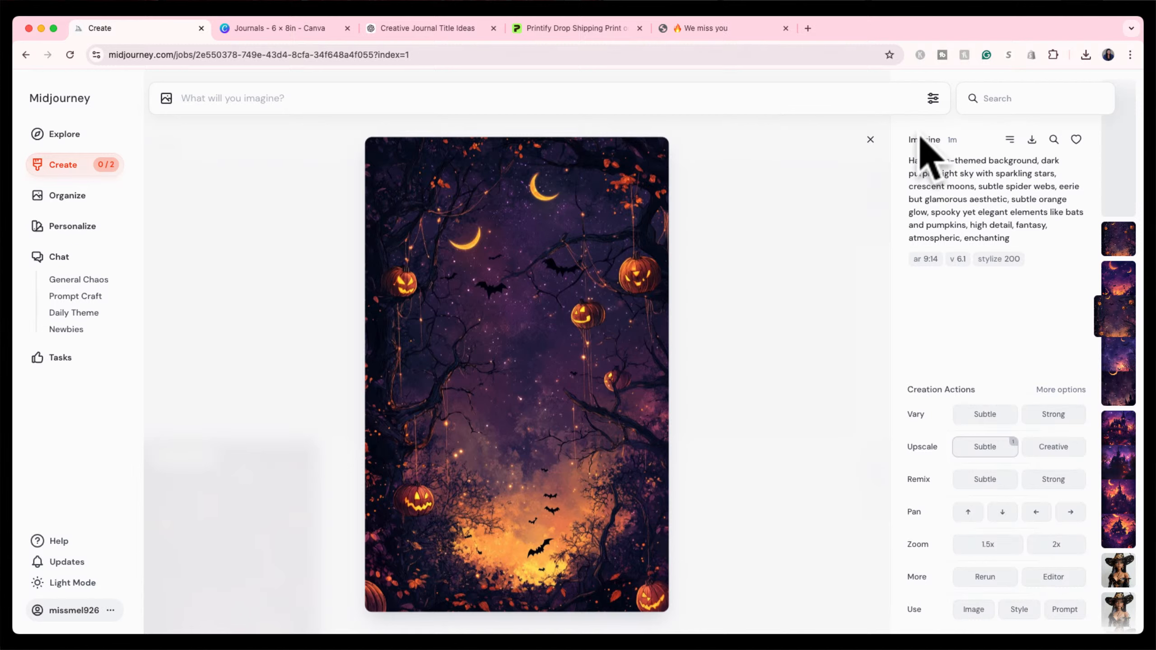
left_click(870, 139)
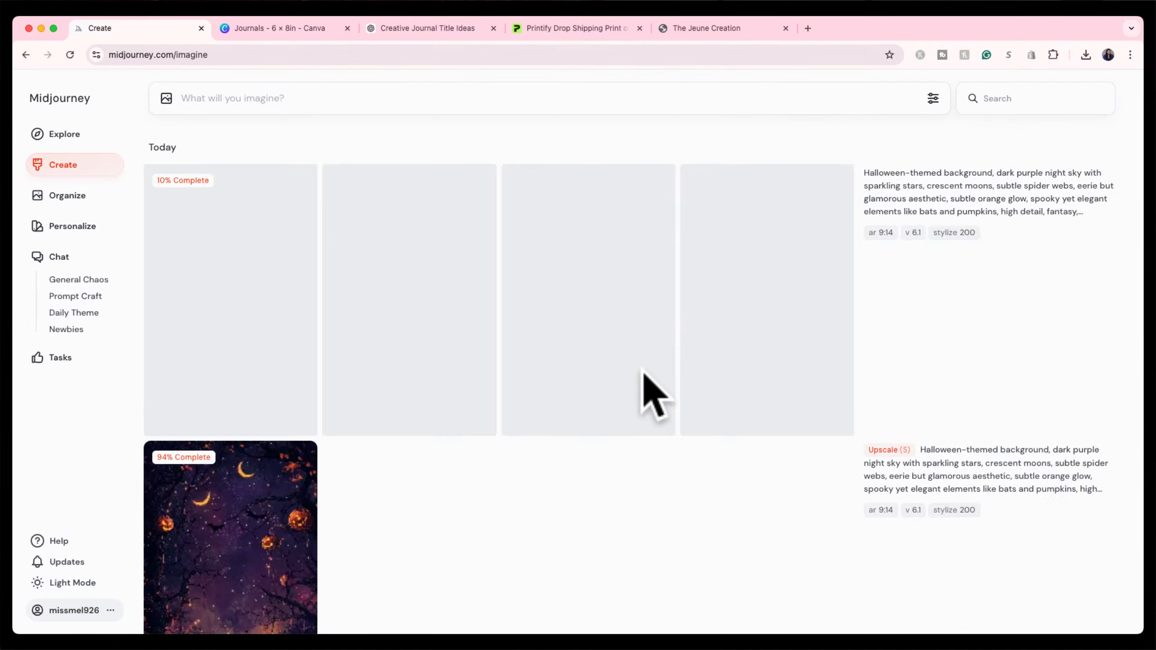
Download the finished subtle upscale of the pumpkin-lantern forest image.
scroll(643, 372, "down", 5)
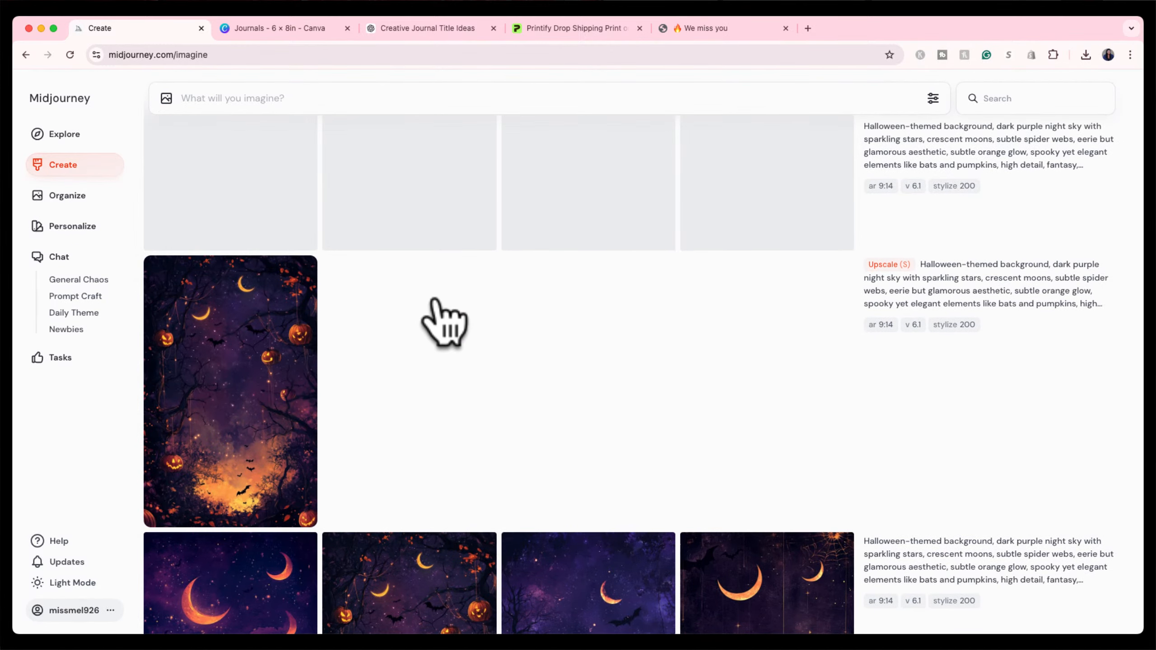
scroll(437, 314, "up", 5)
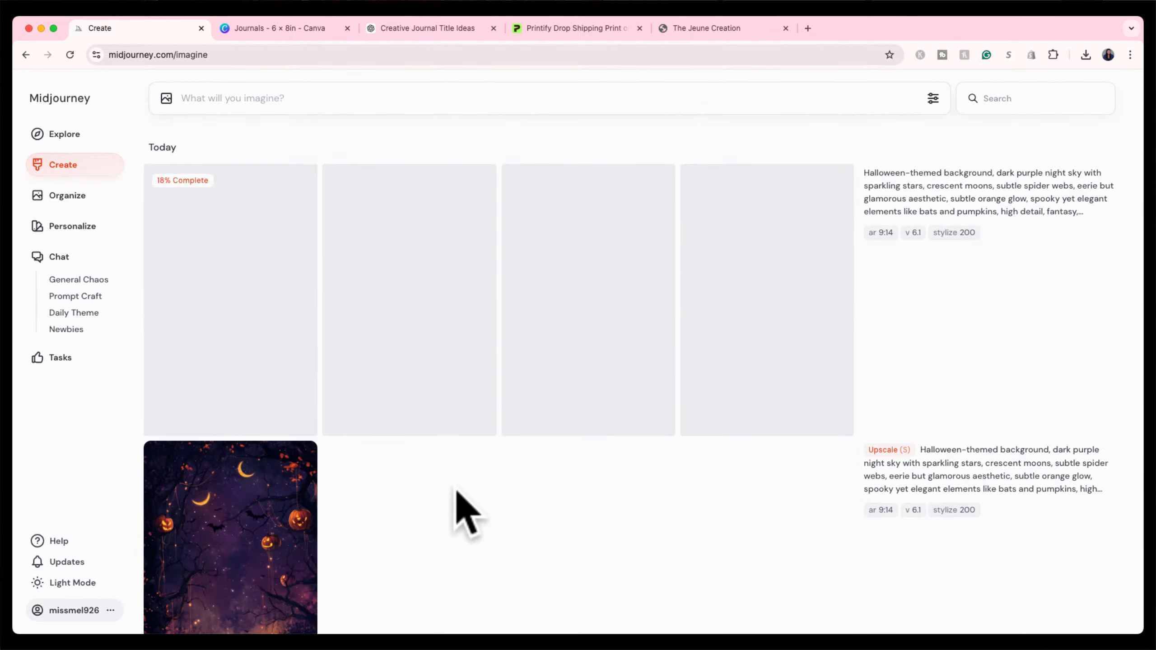
scroll(457, 494, "down", 5)
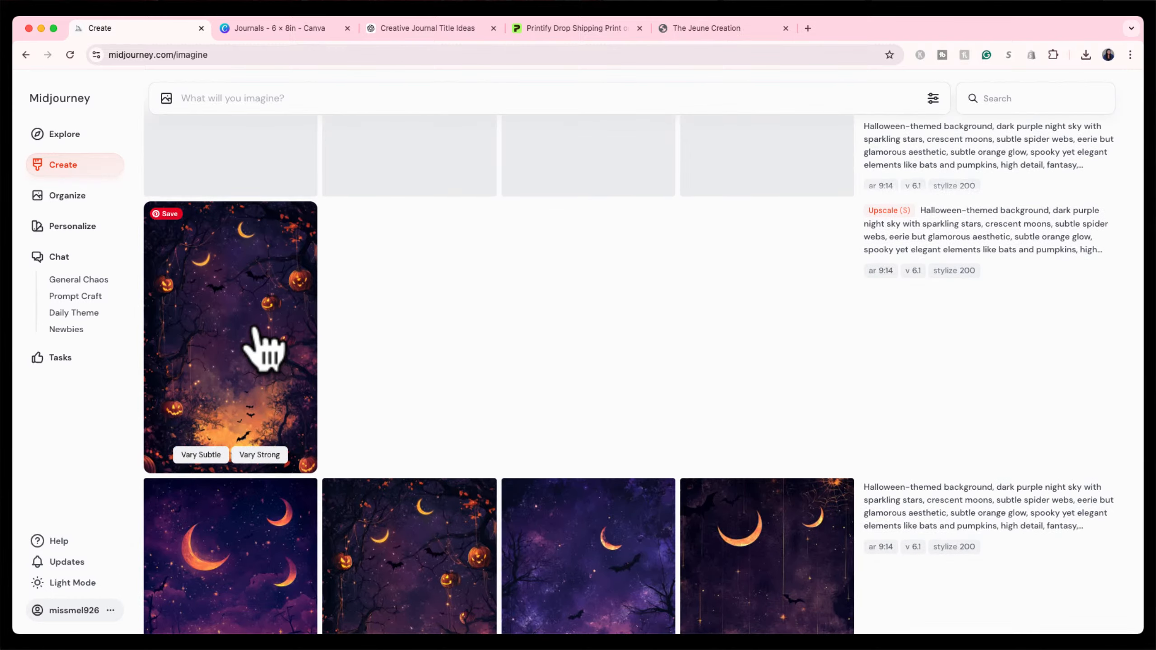
left_click(264, 348)
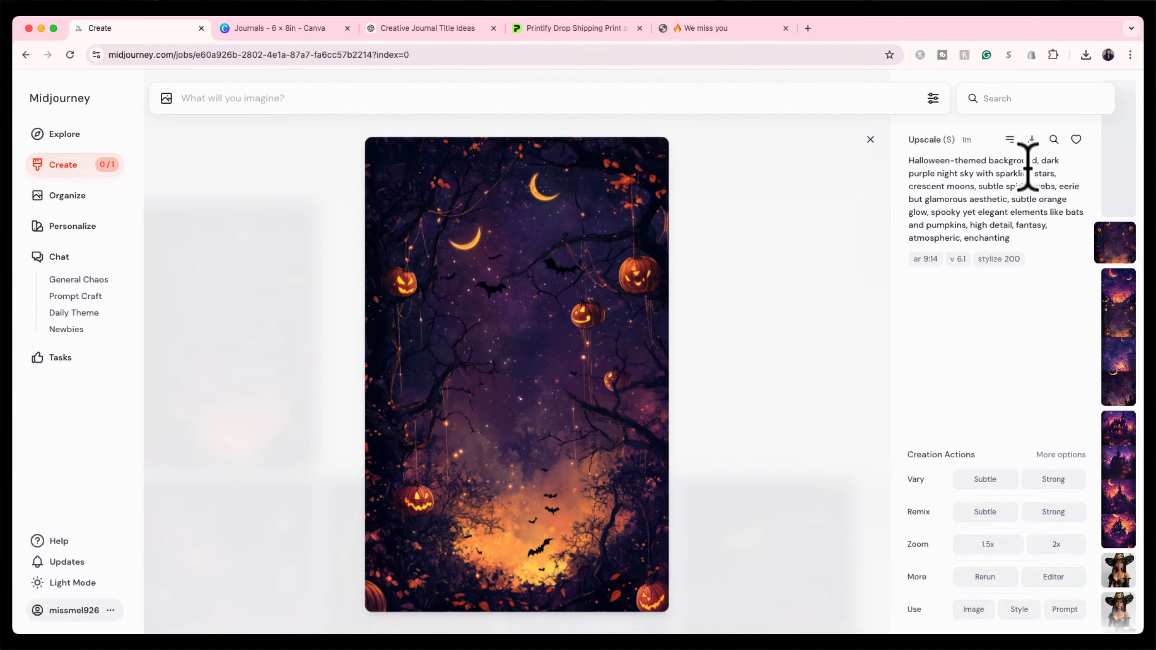
left_click(1031, 139)
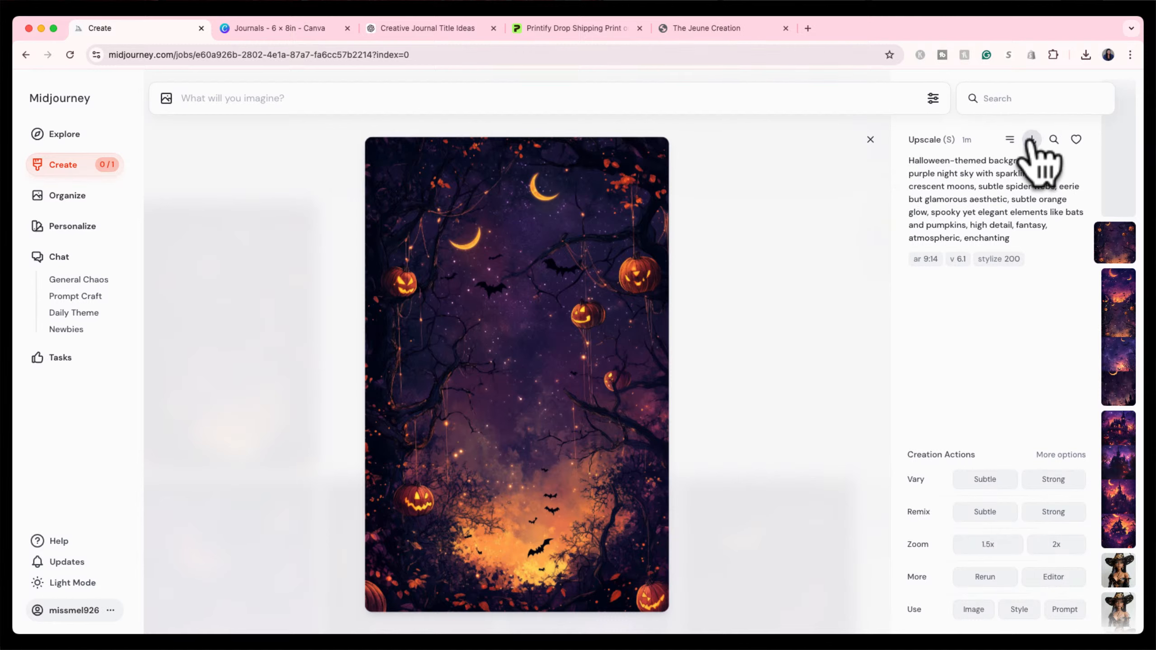
left_click(870, 140)
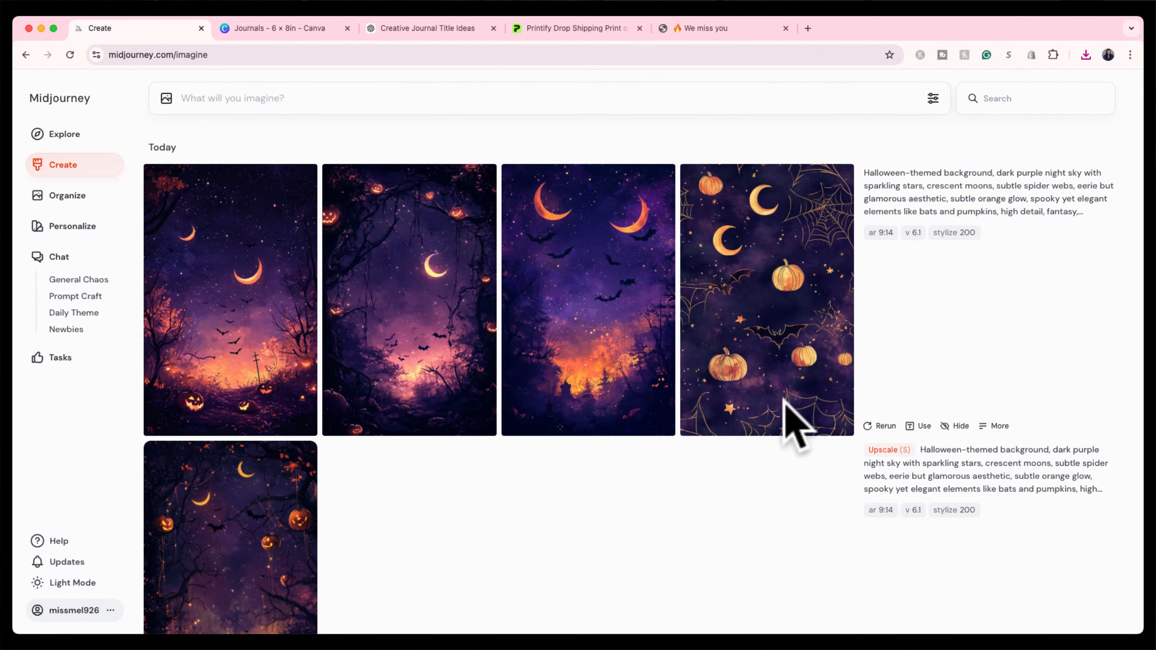
Load the artist-style prompt text into the prompt box and preview the batch's second image.
scroll(587, 468, "down", 1)
mouse_move(1051, 169)
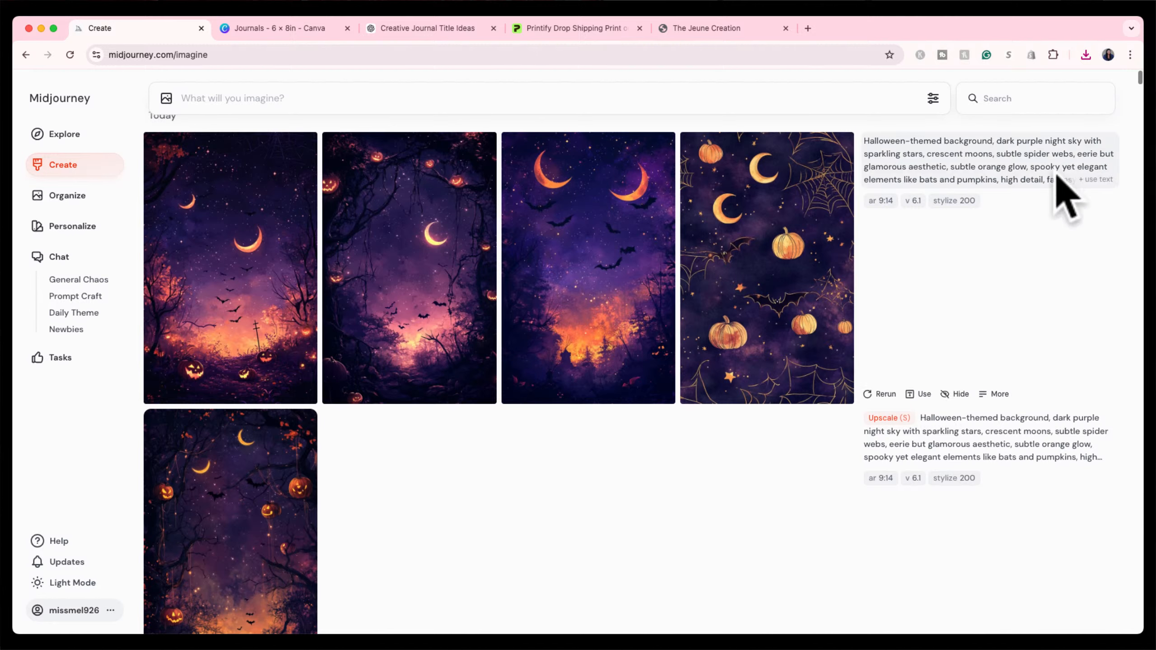
left_click(1085, 181)
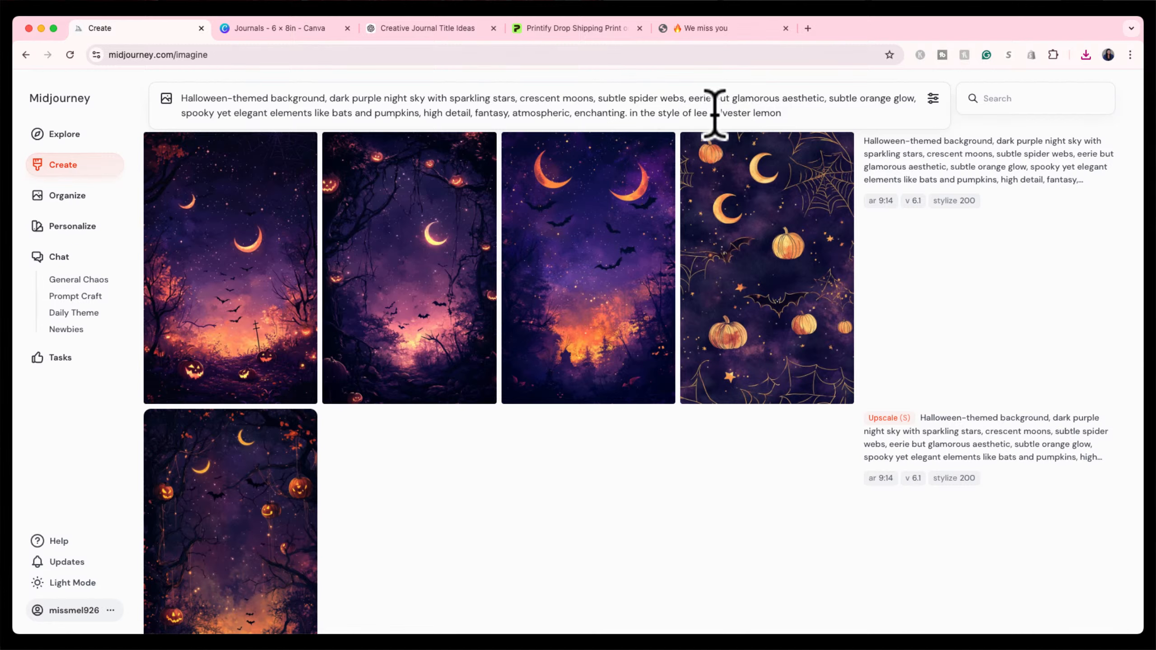
left_click(444, 257)
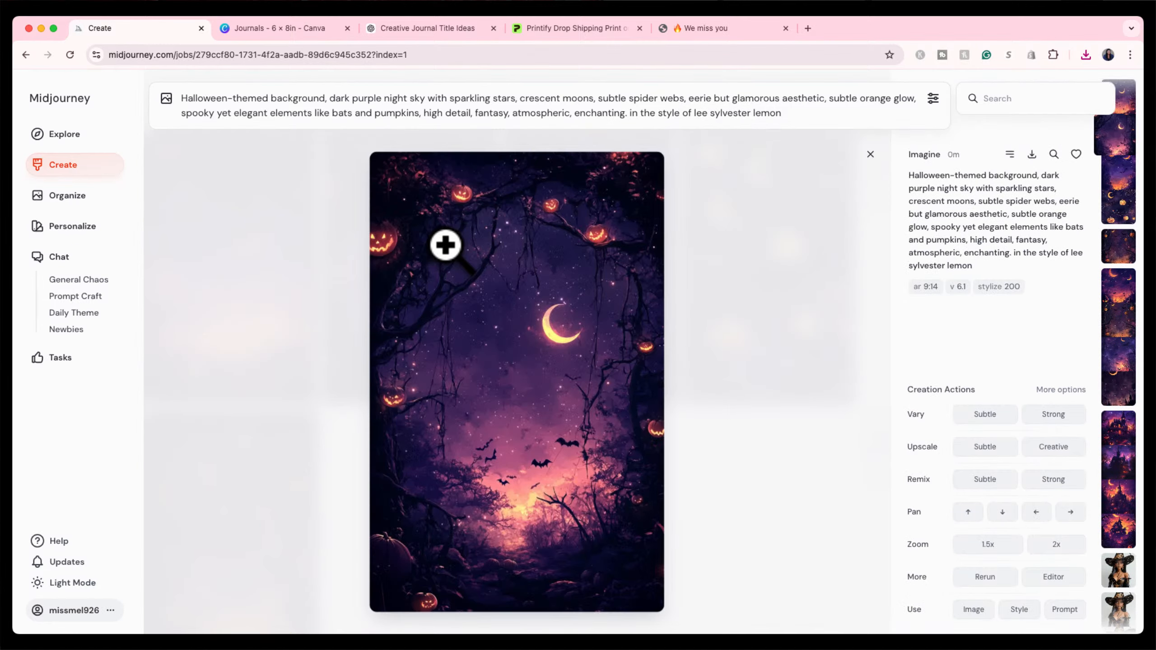
left_click(869, 155)
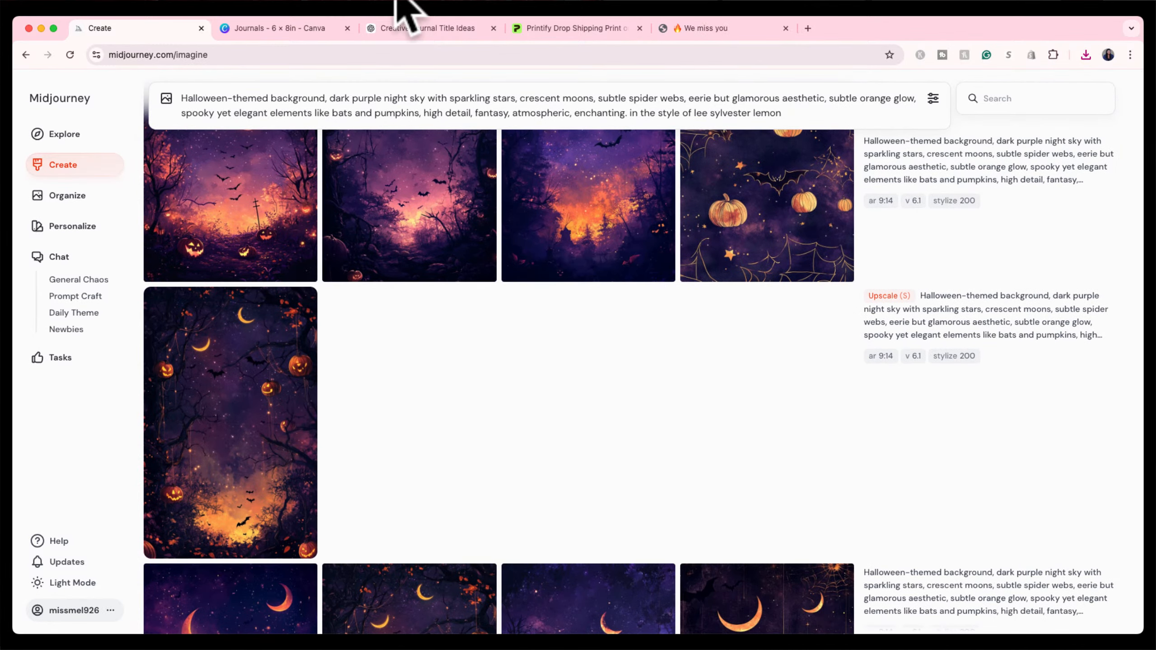
left_click(304, 30)
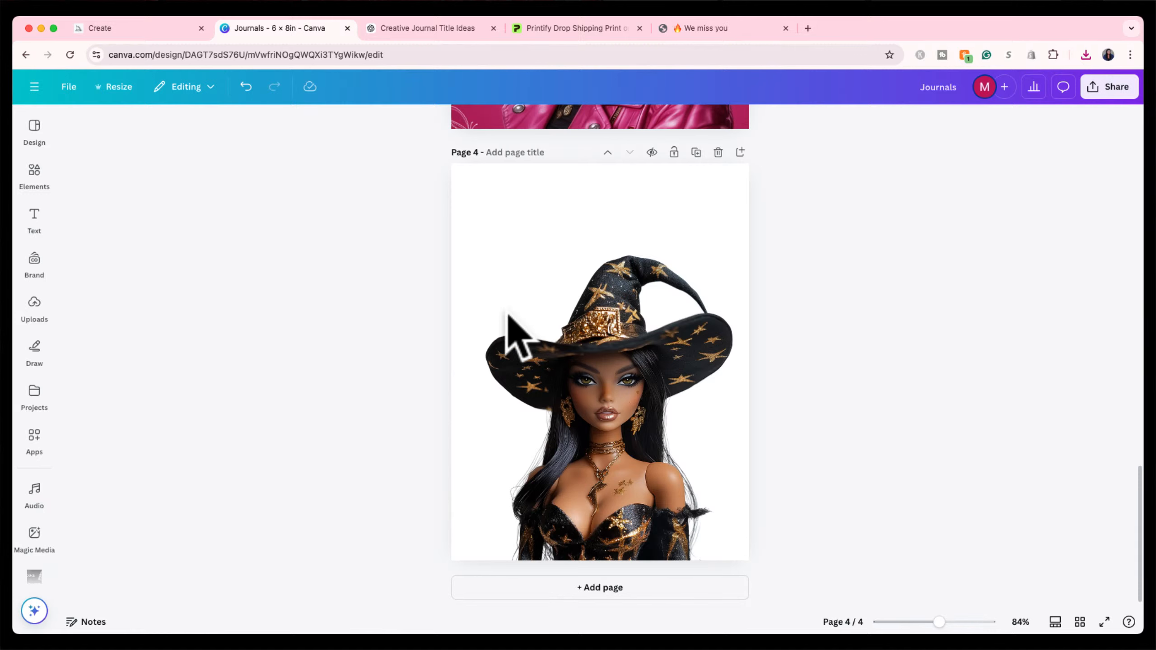
Paste the pumpkin-lantern forest image onto page 4 and bring up its layer and Position options.
key("super+v")
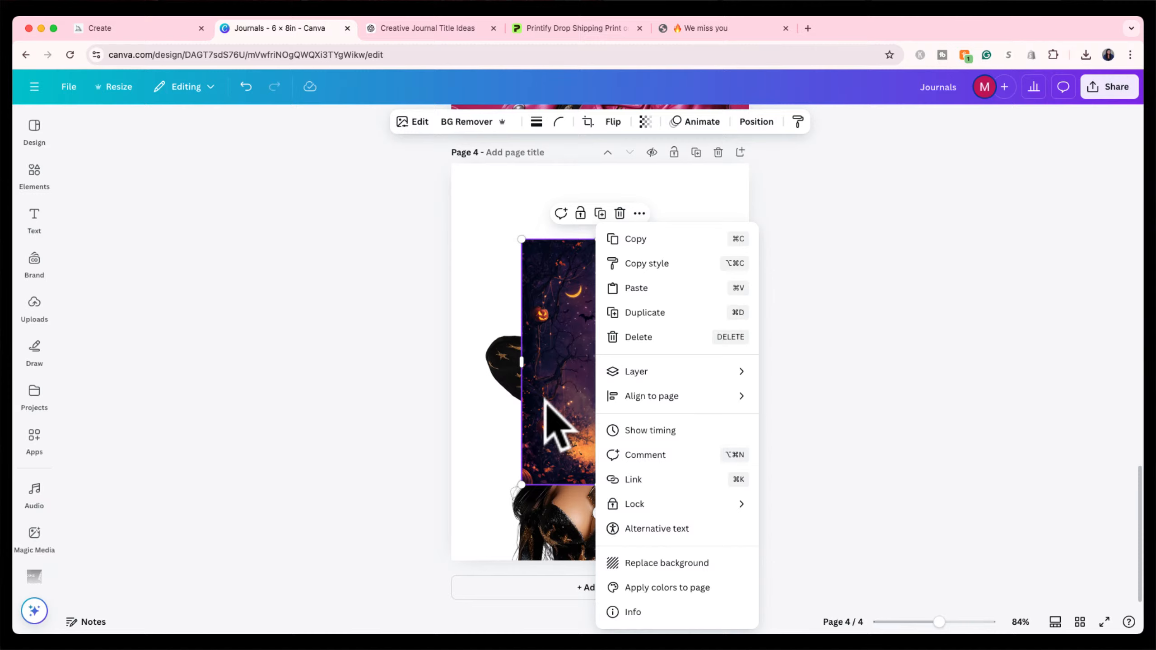
mouse_move(645, 378)
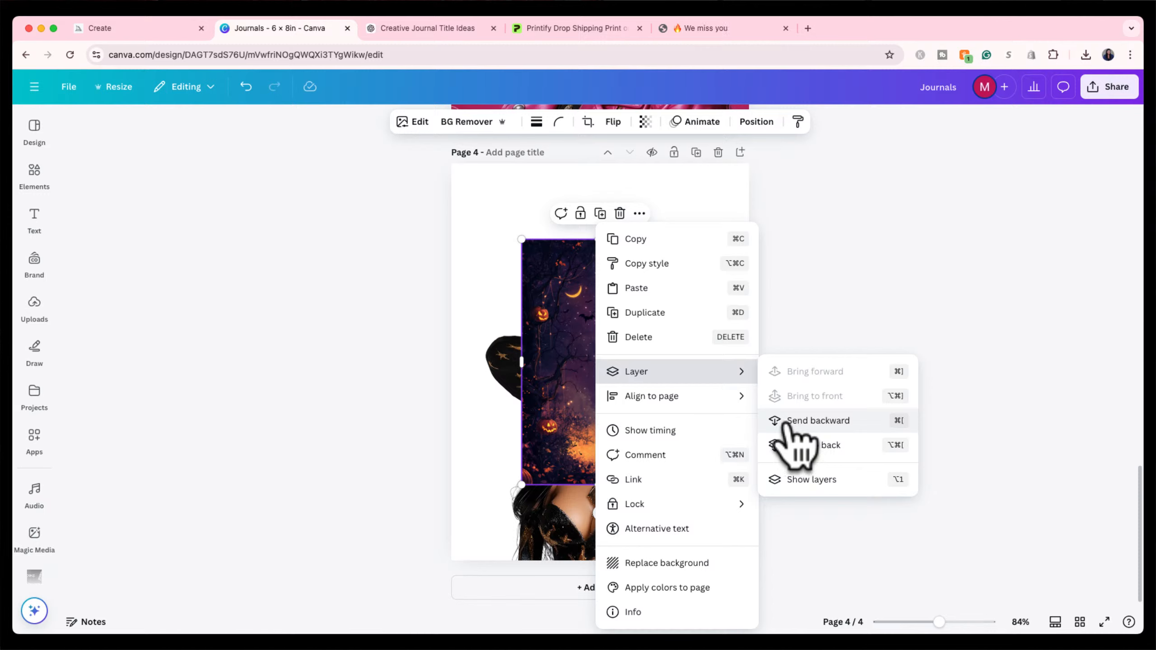
left_click(559, 368)
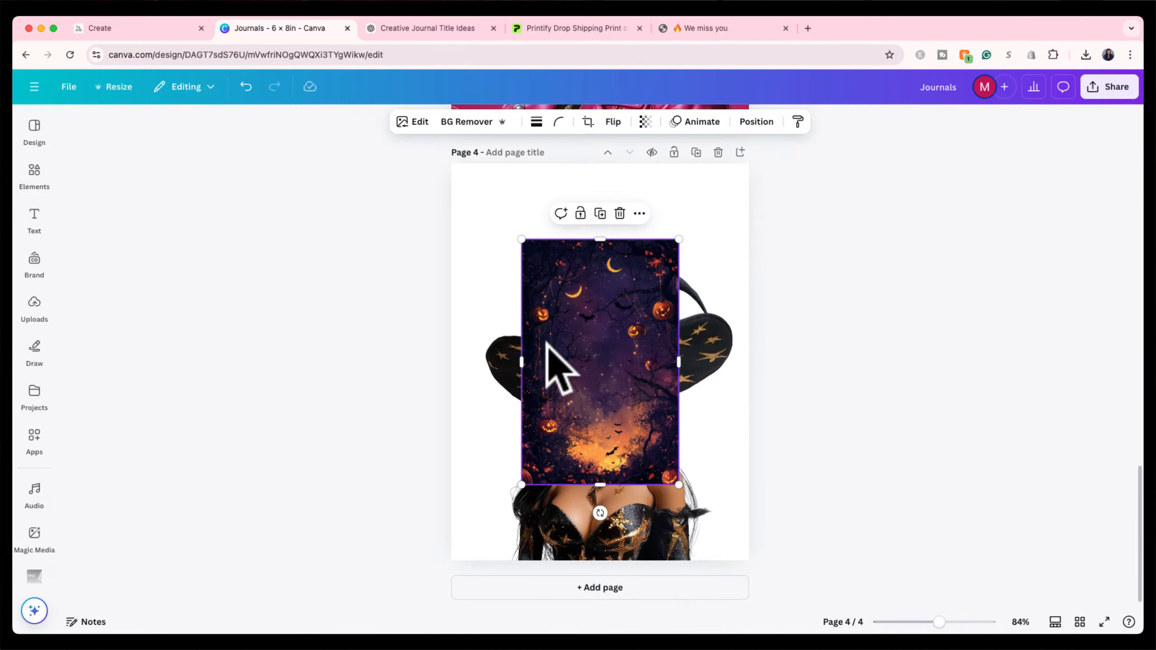
left_click(756, 122)
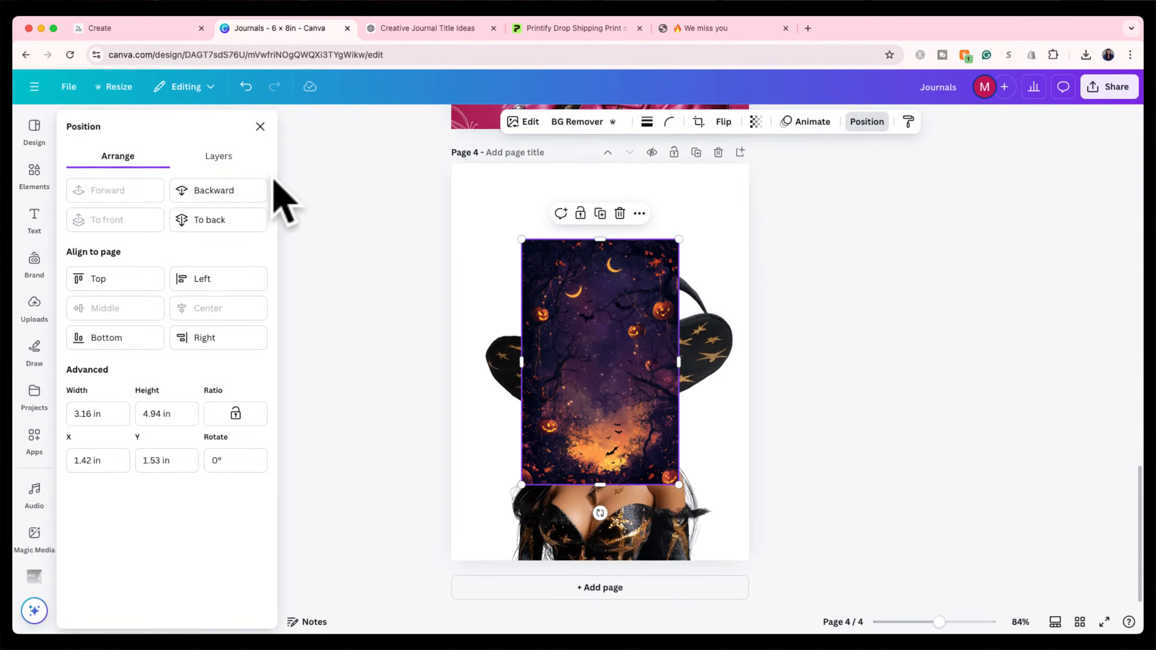
Move the night scene below the witch doll in Layers and stretch it to fill page 4.
left_click(220, 156)
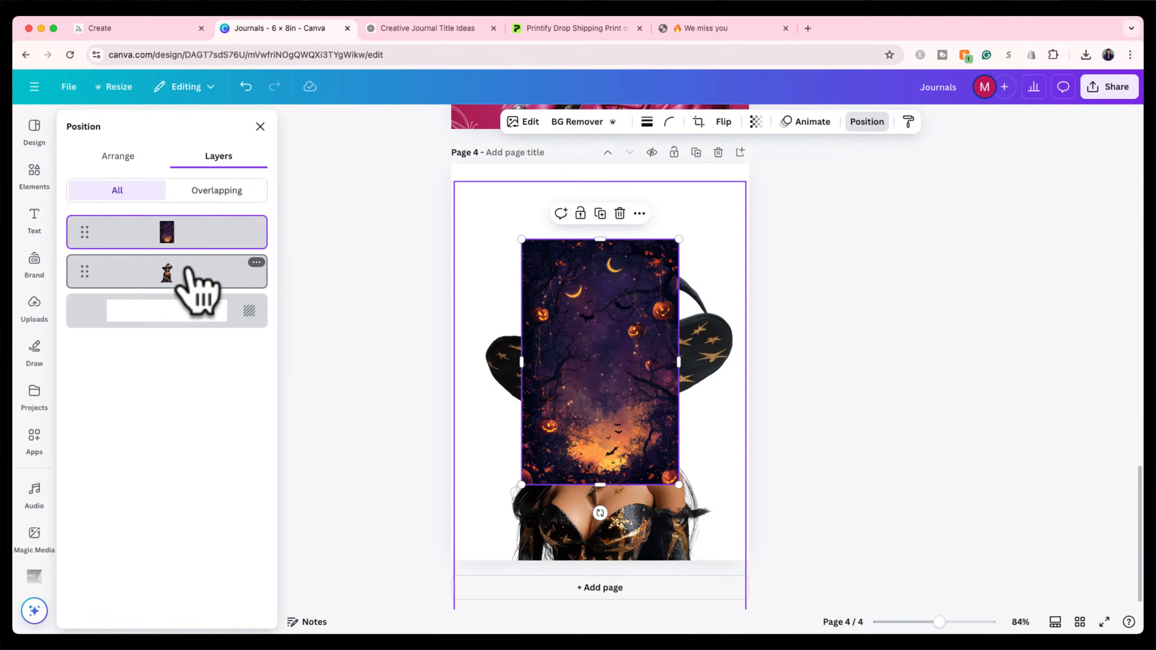
left_click_drag(194, 234, 201, 305)
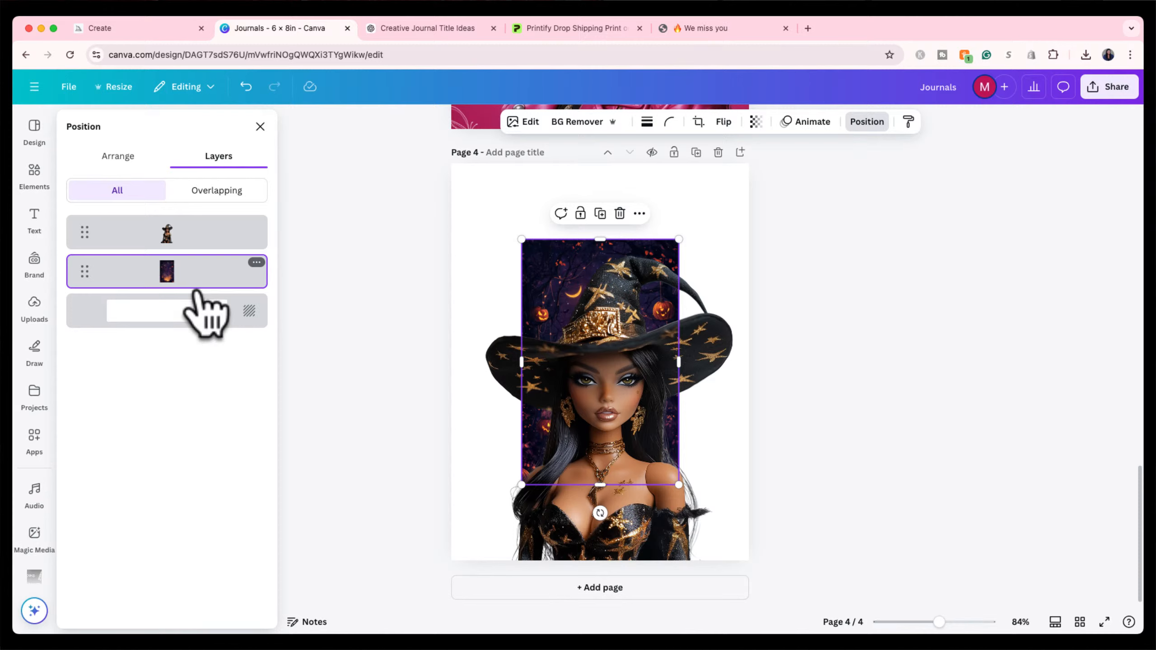
key("Escape")
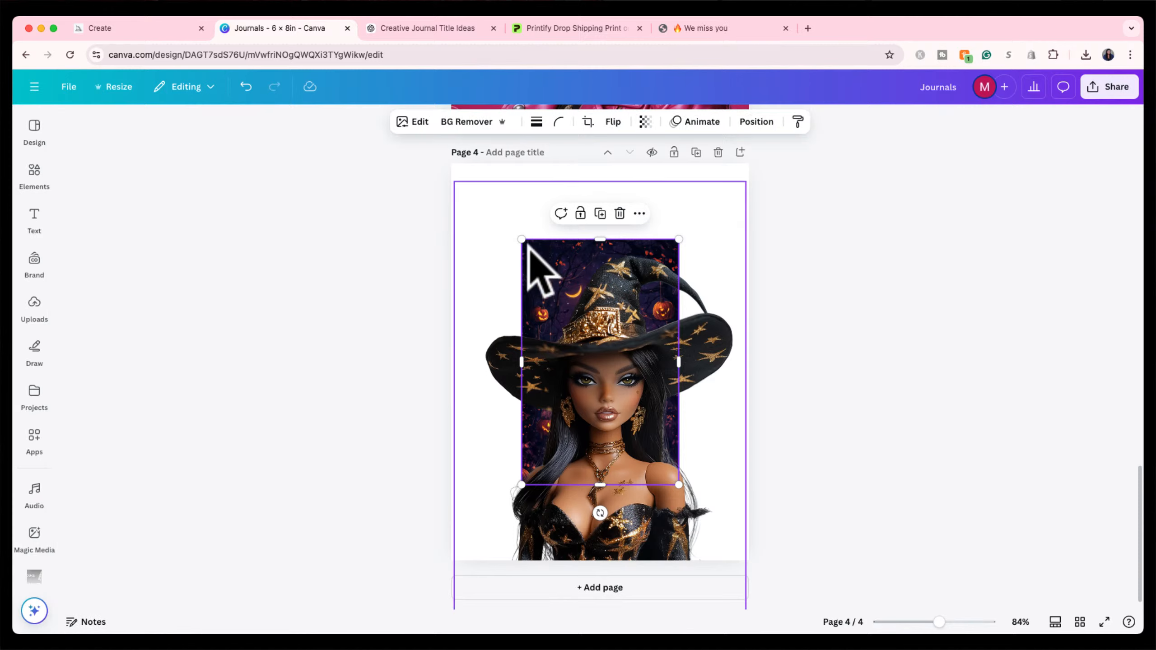
left_click_drag(521, 239, 448, 177)
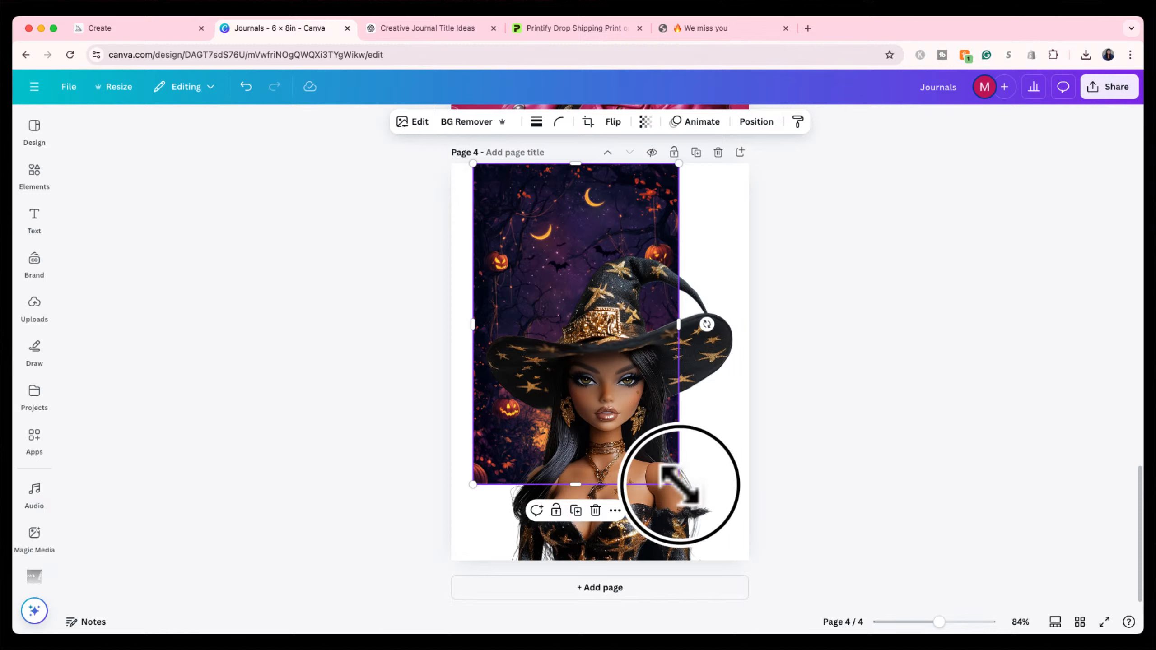
left_click_drag(682, 486, 769, 573)
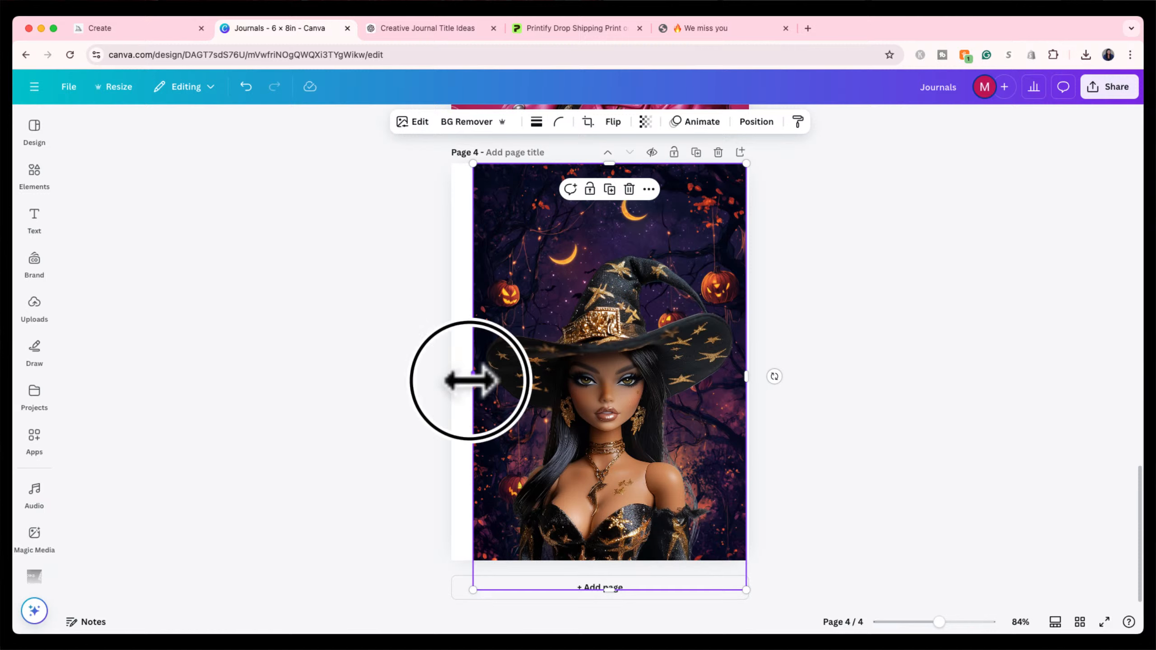
left_click_drag(469, 378, 461, 382)
left_click(815, 299)
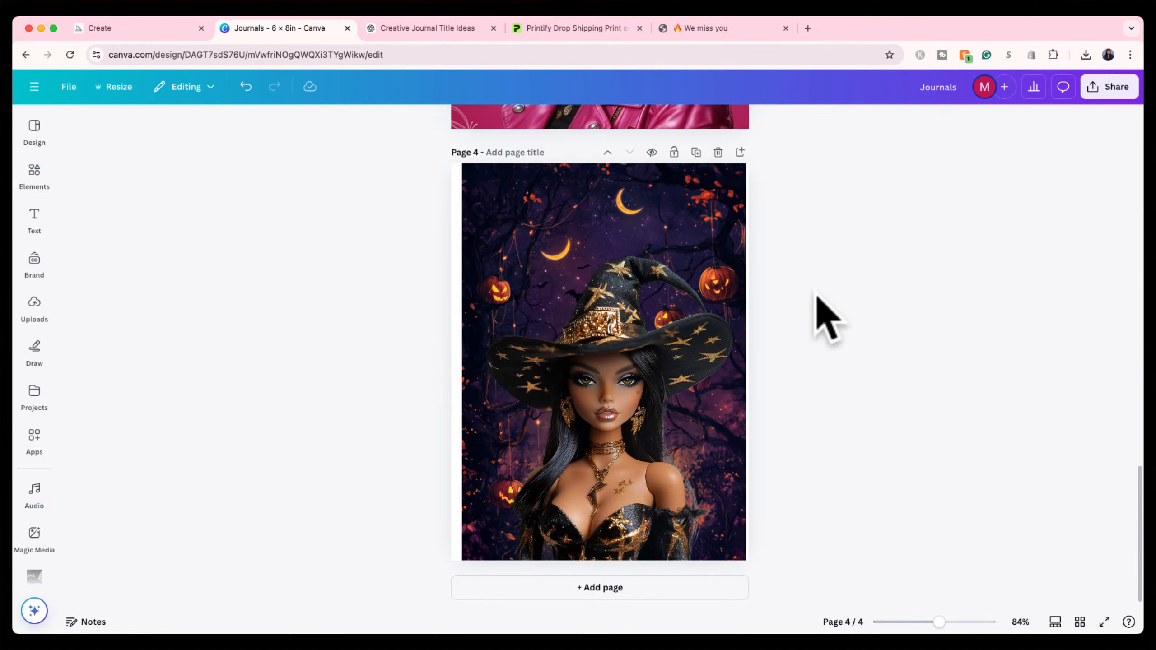
Delete the witch doll photo from page 4.
left_click_drag(632, 361, 607, 305)
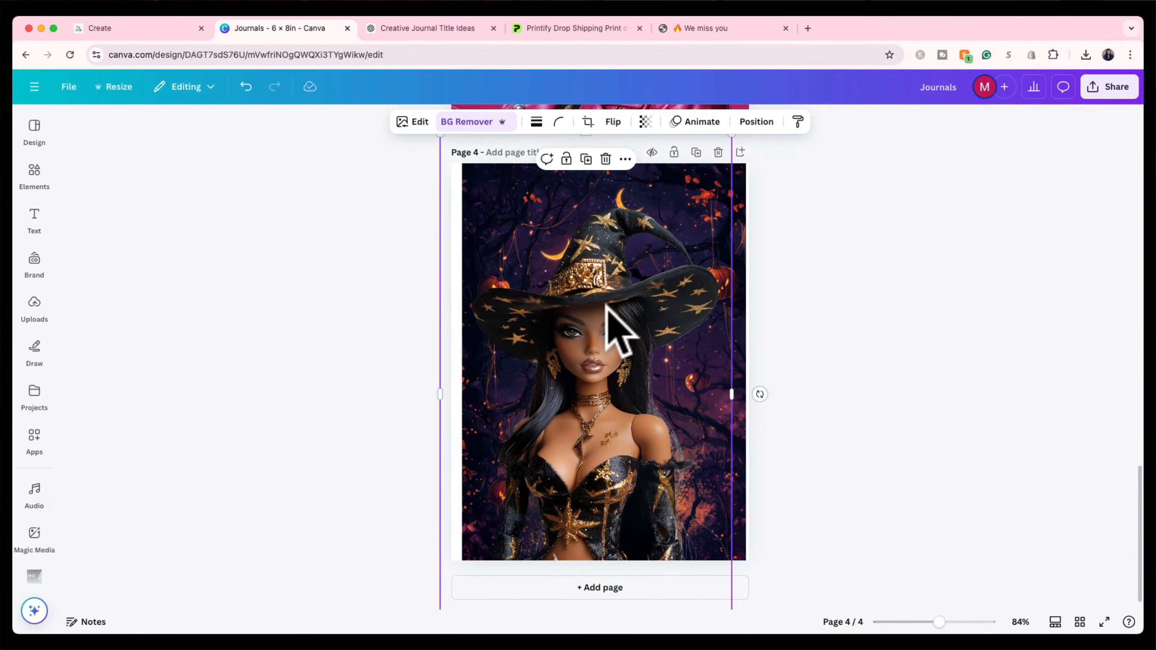
key("Delete")
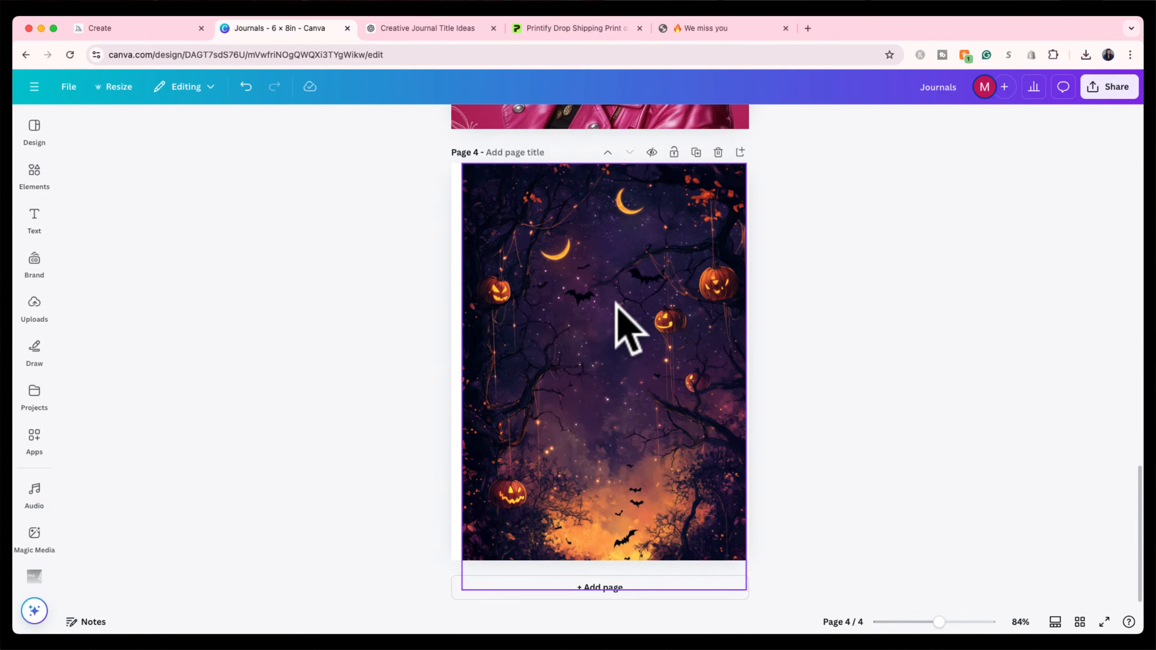
left_click(806, 275)
scroll(806, 269, "up", 1)
scroll(807, 269, "up", 10)
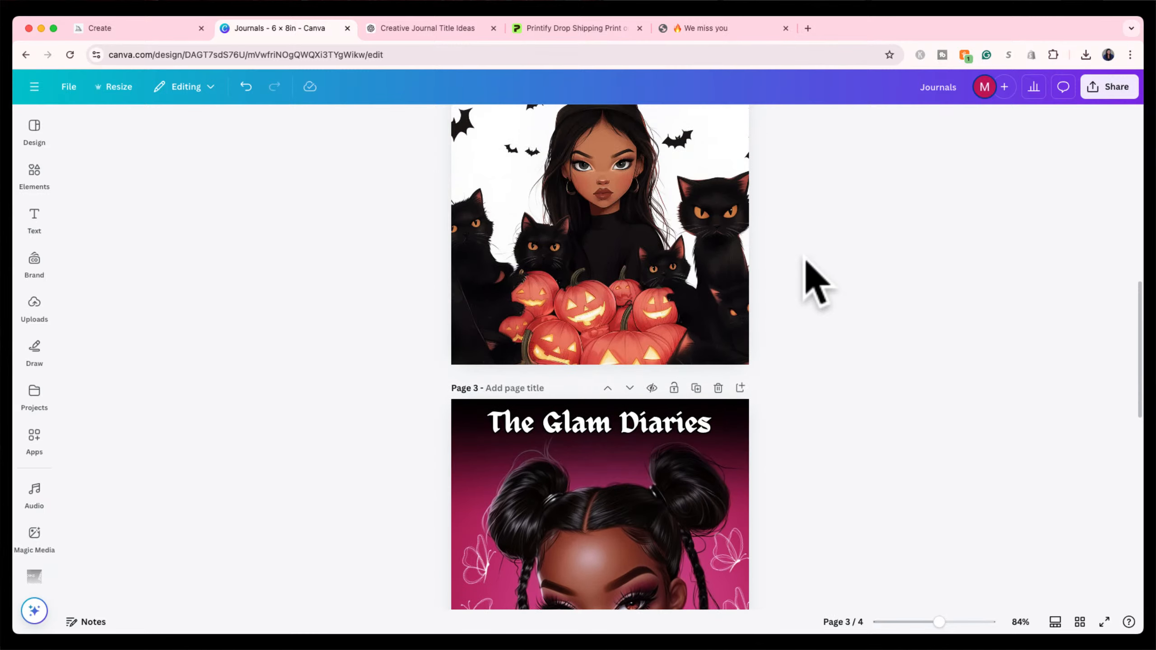
scroll(806, 268, "down", 8)
scroll(806, 267, "down", 2)
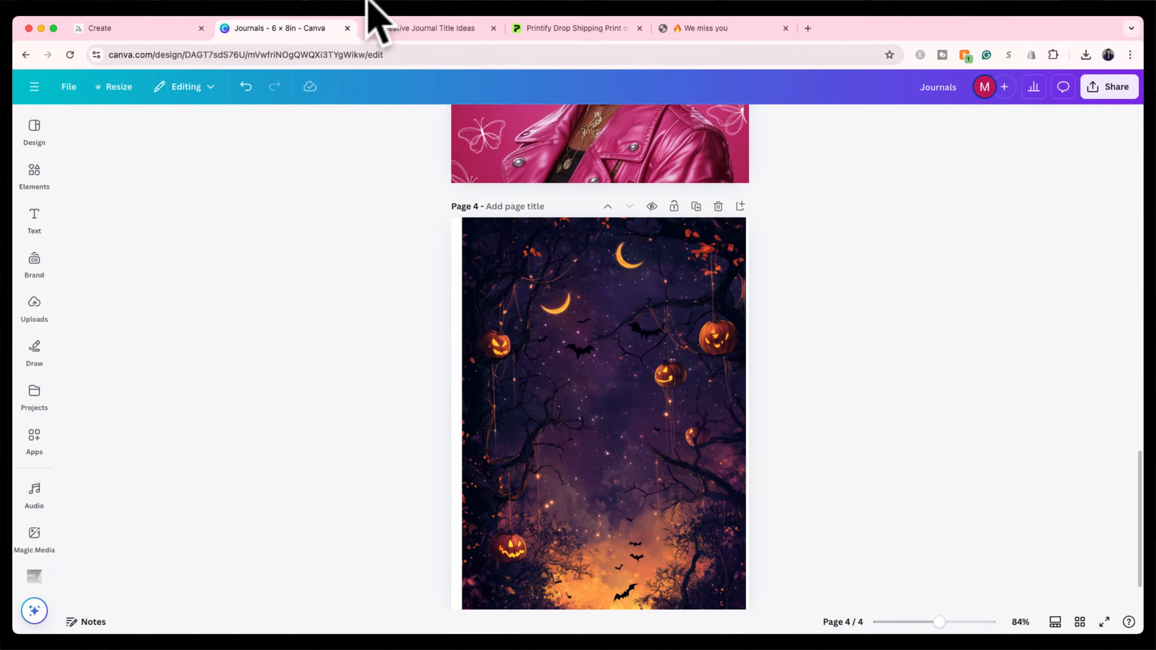
In Midjourney, replace the old Halloween prompt with a new one starting 'his'.
left_click(166, 28)
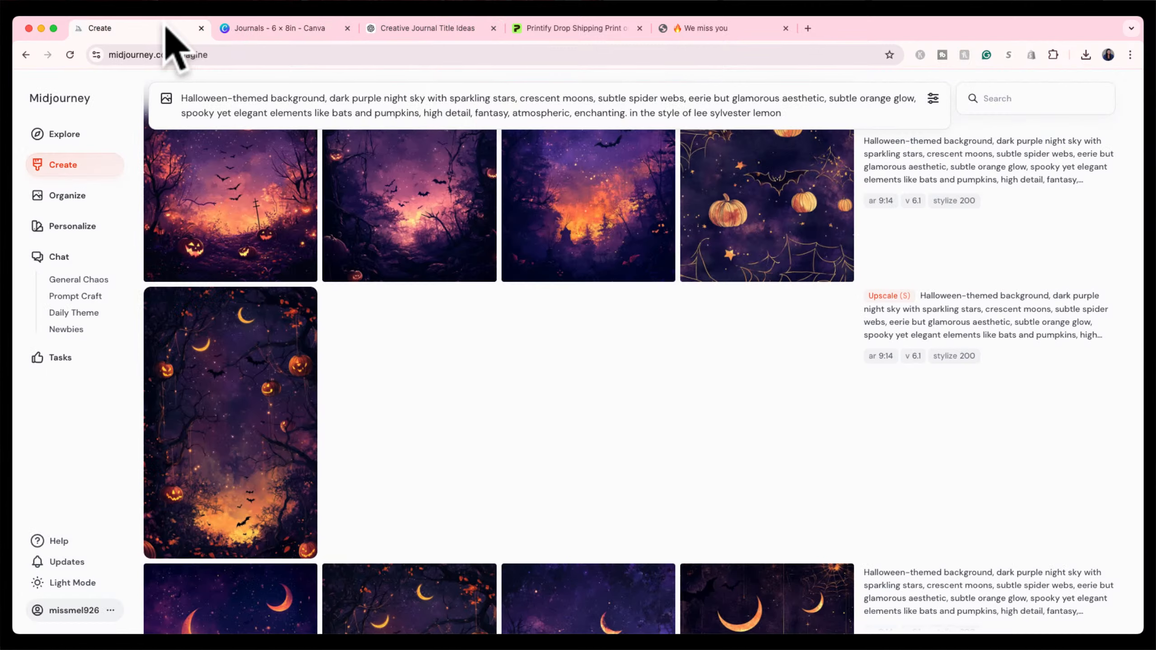
scroll(336, 175, "up", 3)
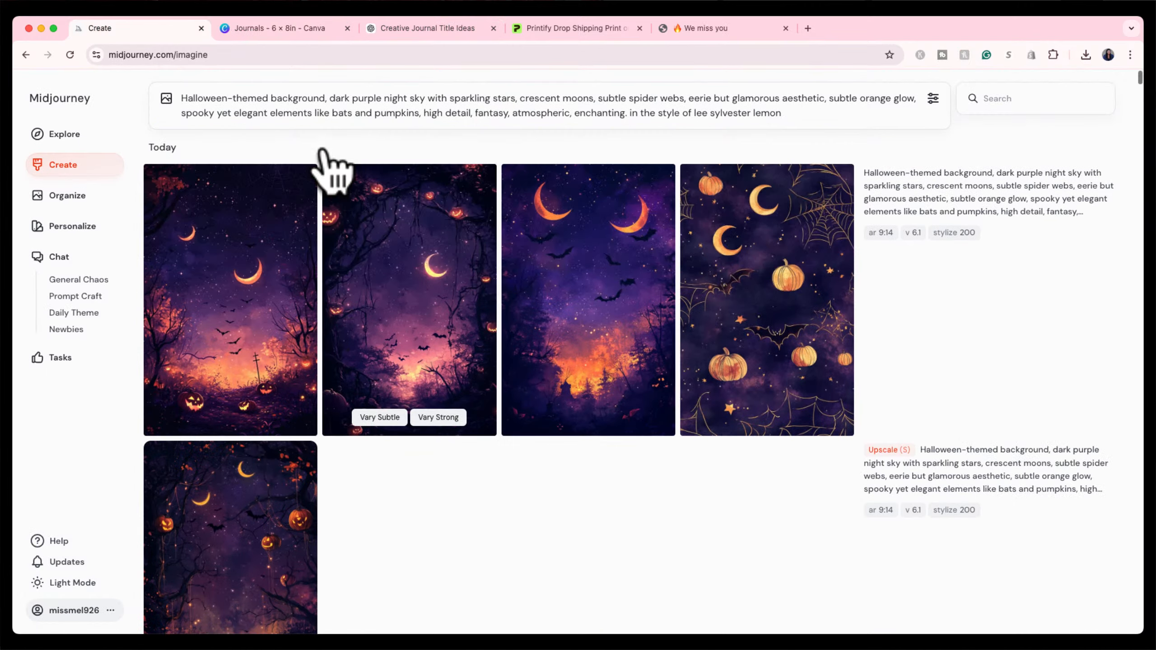
triple_click(343, 111)
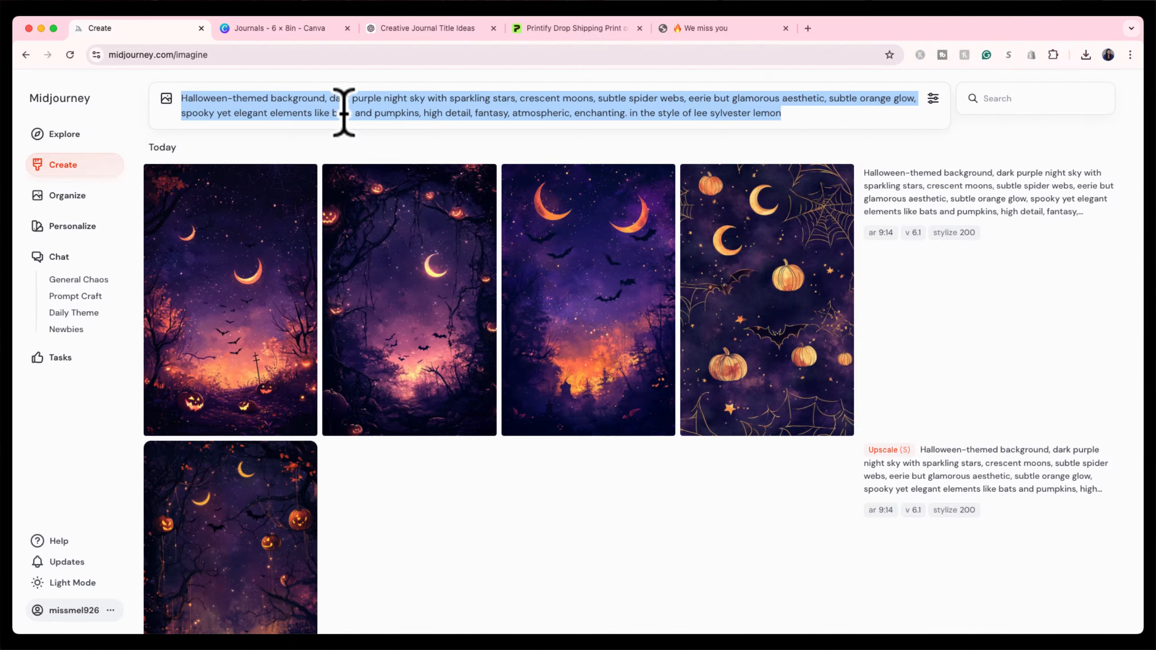
type("hispan")
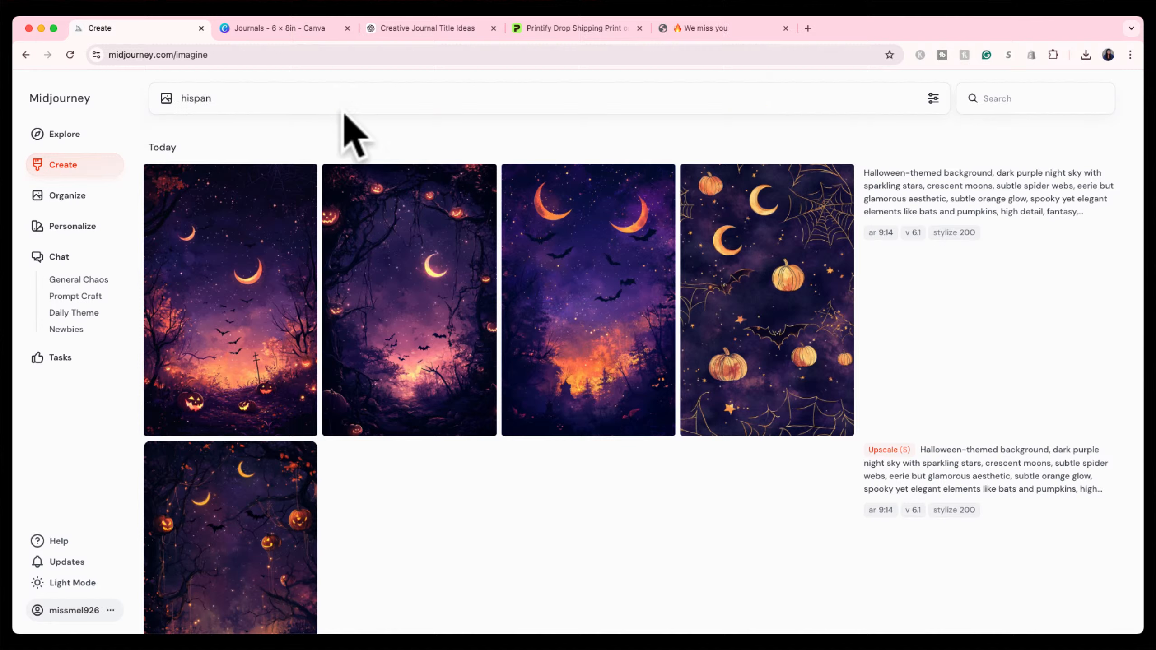
Clear the prompt and search the Explore gallery for 'bratz'.
key("BackSpace")
key("BackSpace")
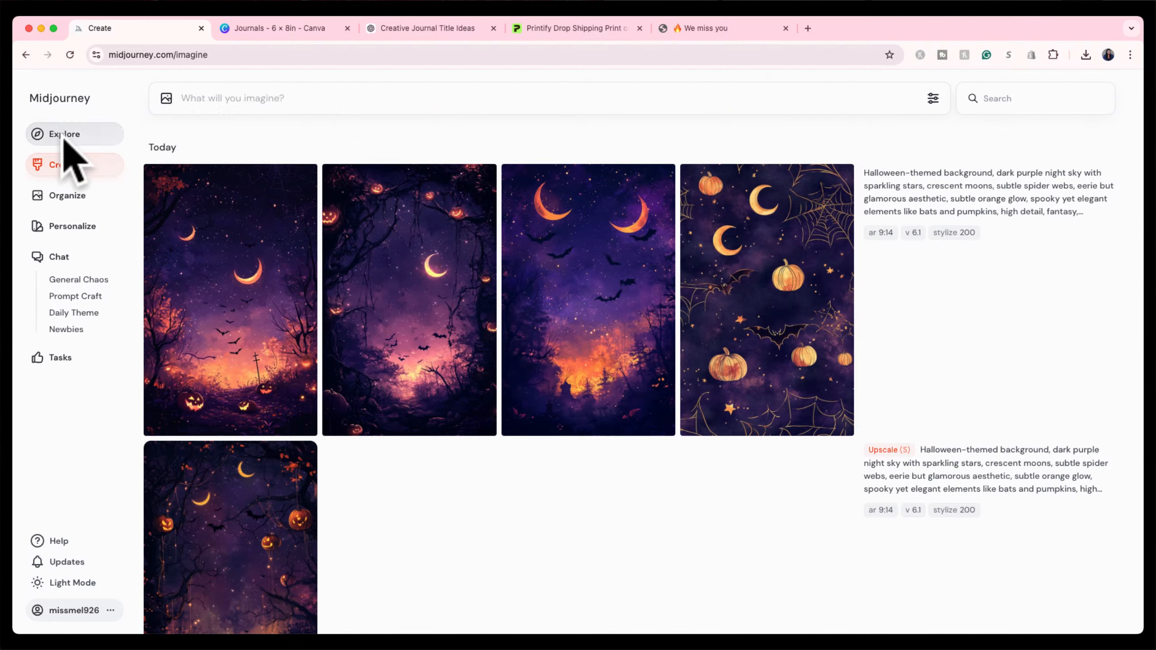
left_click(60, 142)
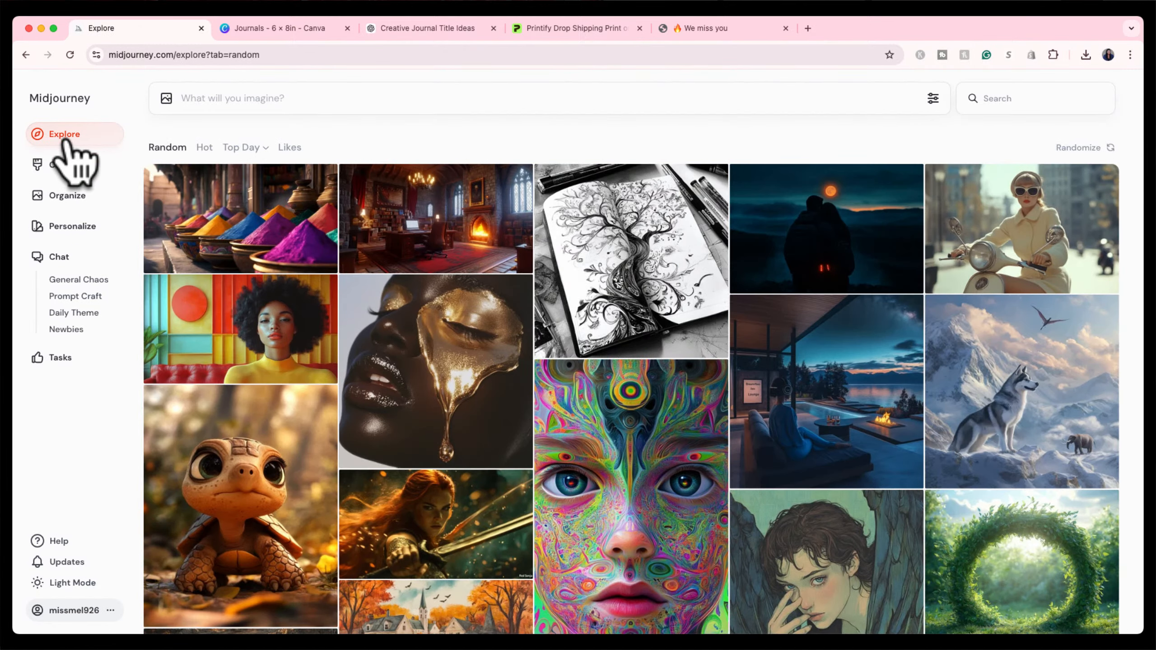
left_click(364, 99)
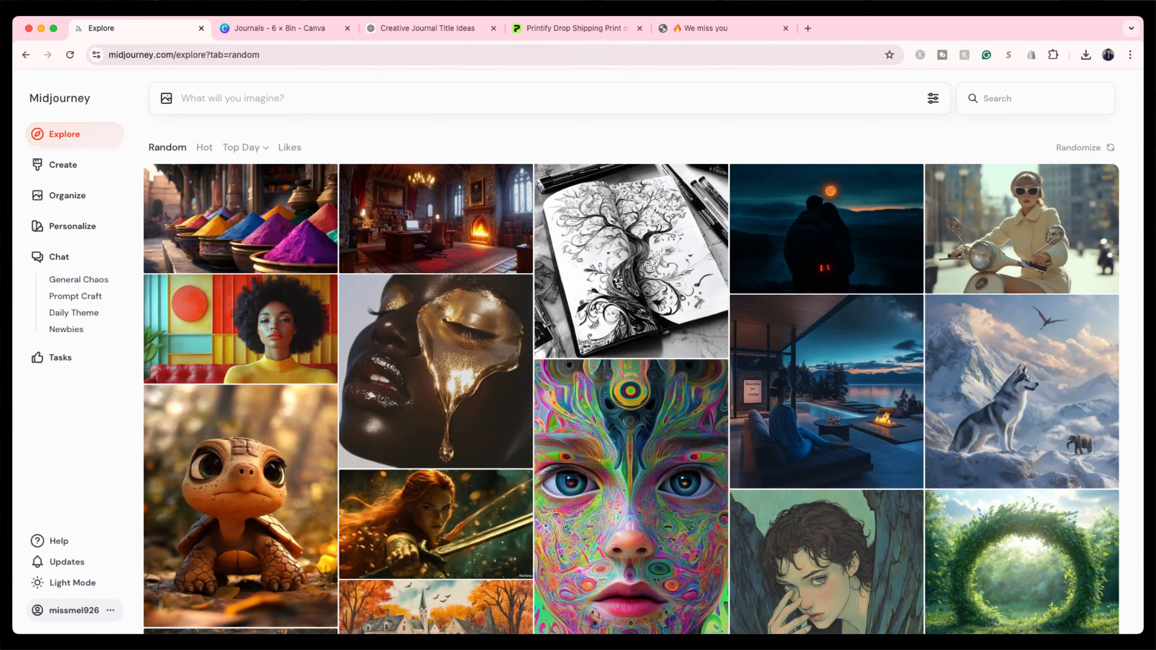
scroll(547, 413, "down", 3)
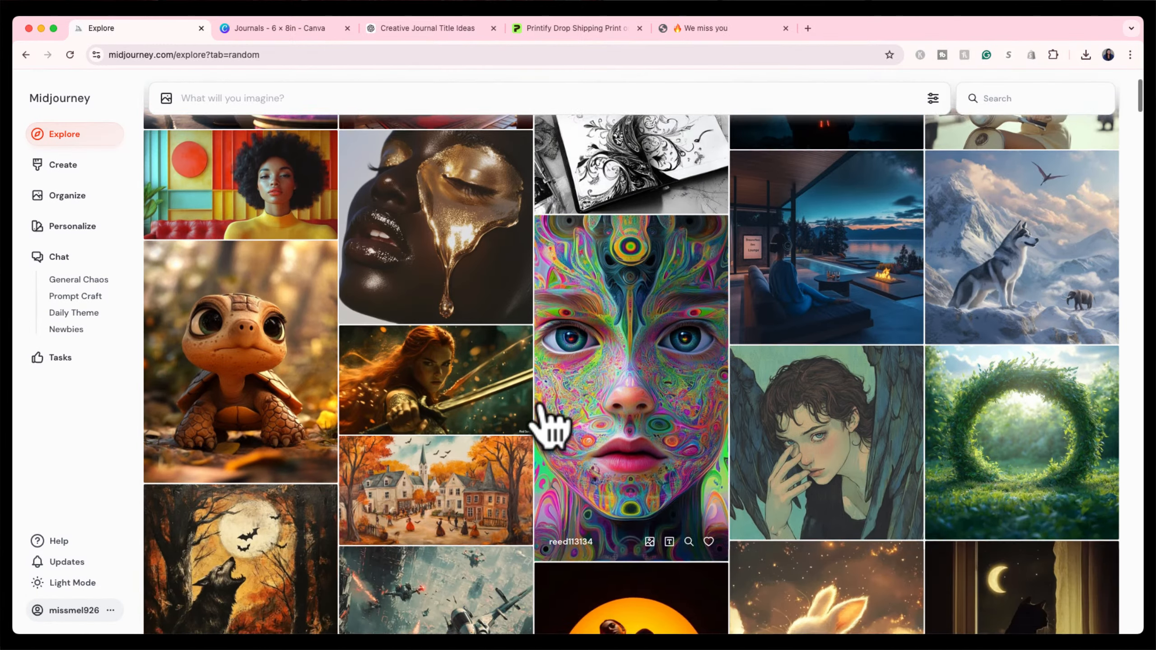
scroll(541, 405, "down", 10)
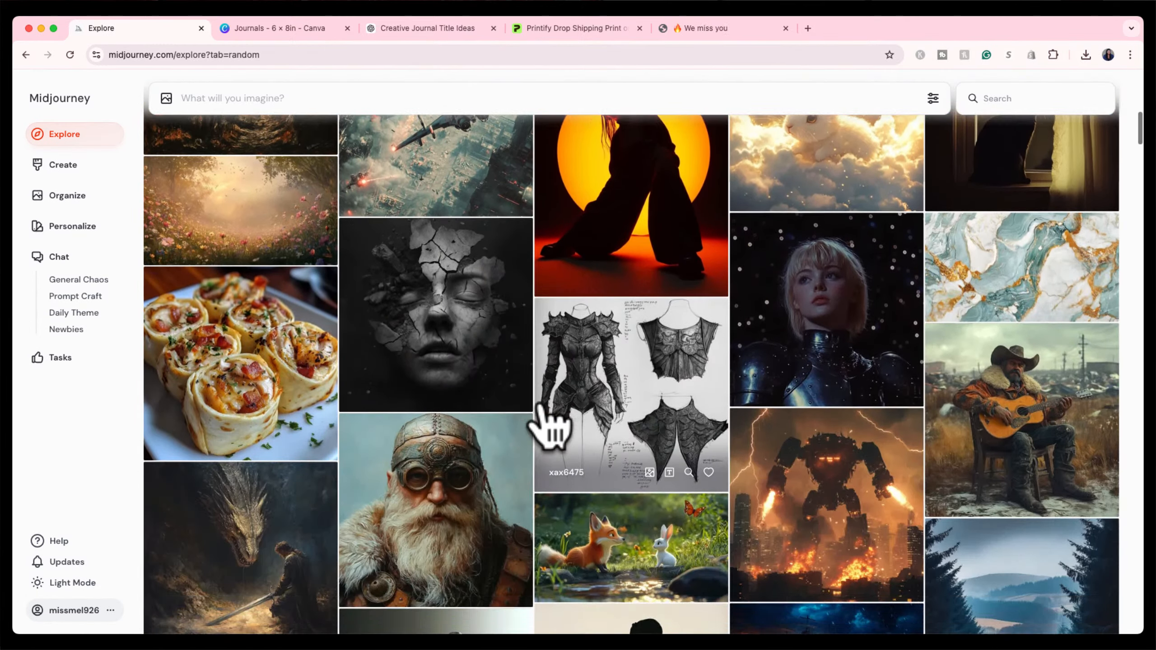
scroll(541, 410, "up", 10)
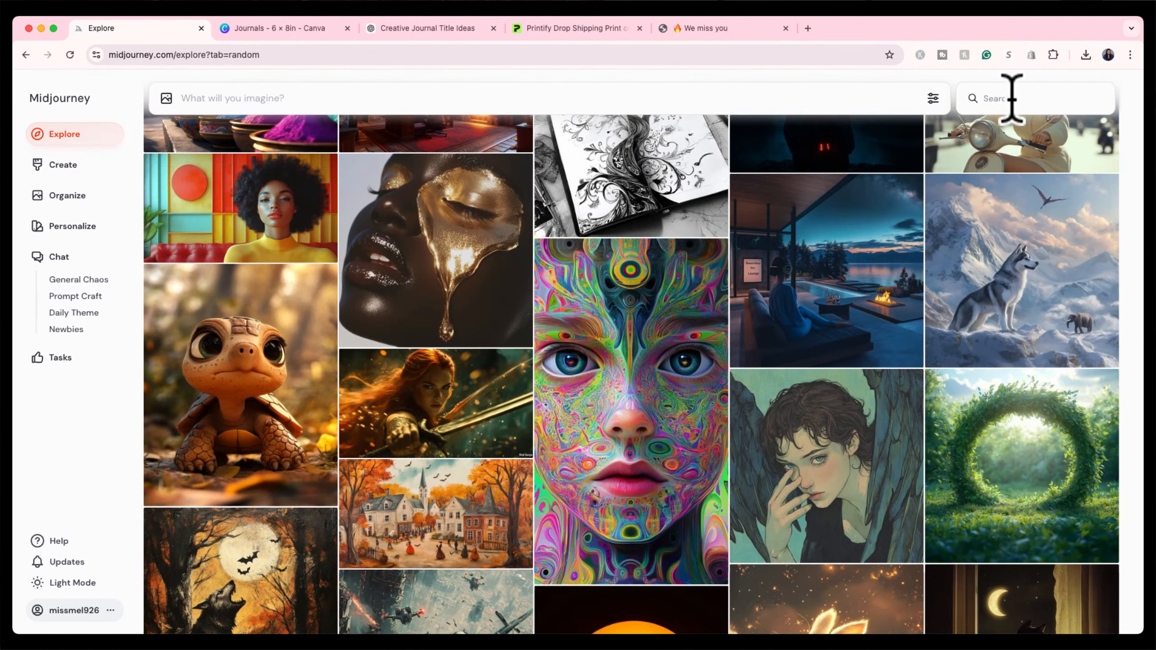
type("bra")
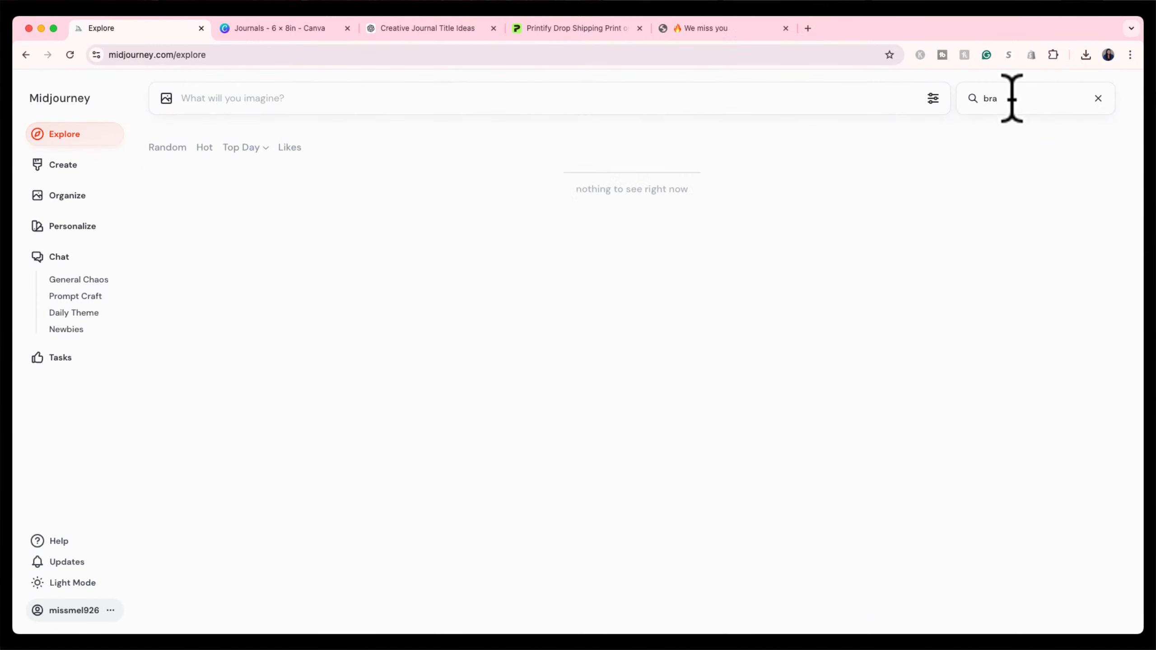
type("tz doll")
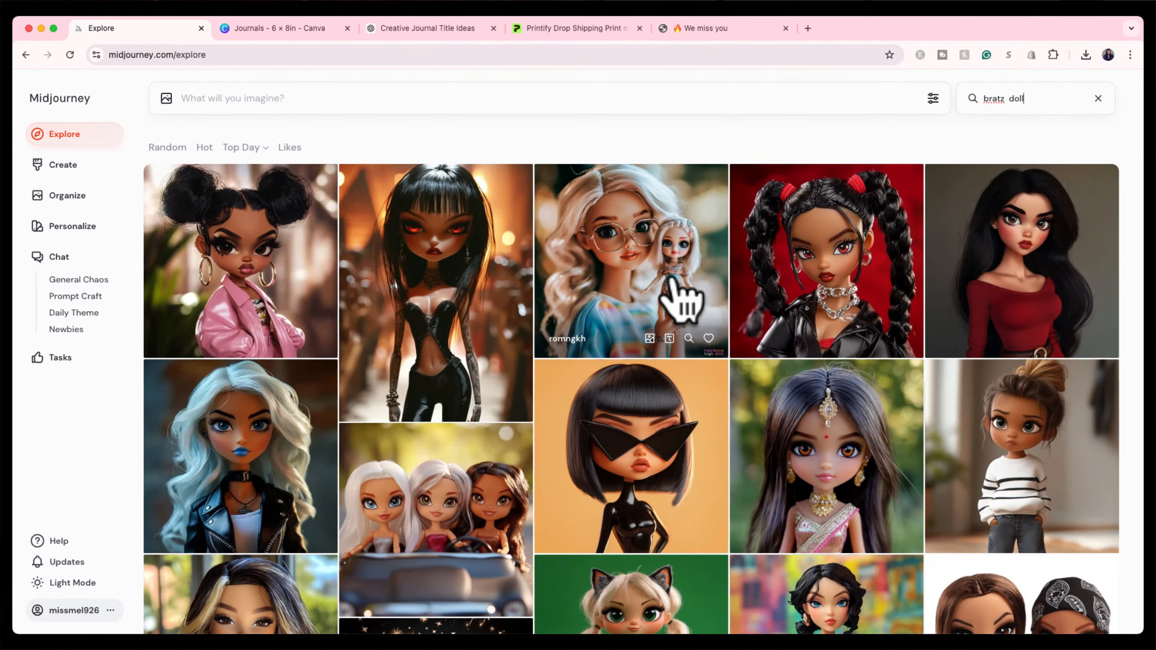
Browse the bratz doll results and open the curly black-haired chibi doll image.
scroll(664, 392, "down", 3)
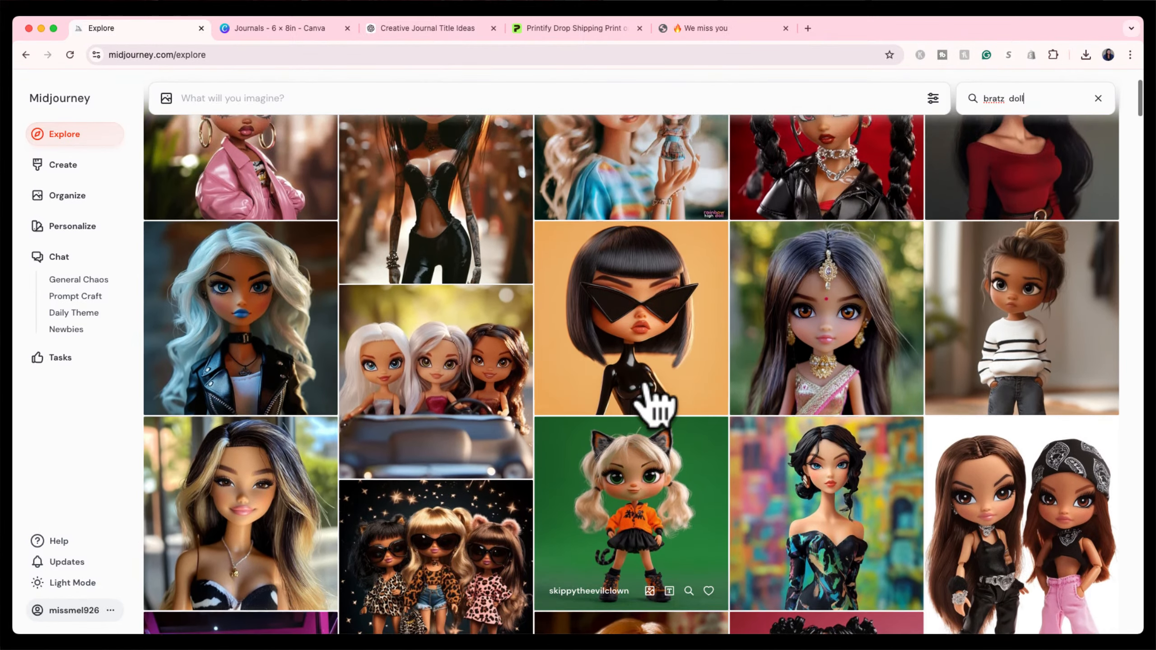
scroll(657, 400, "up", 3)
scroll(269, 318, "down", 3)
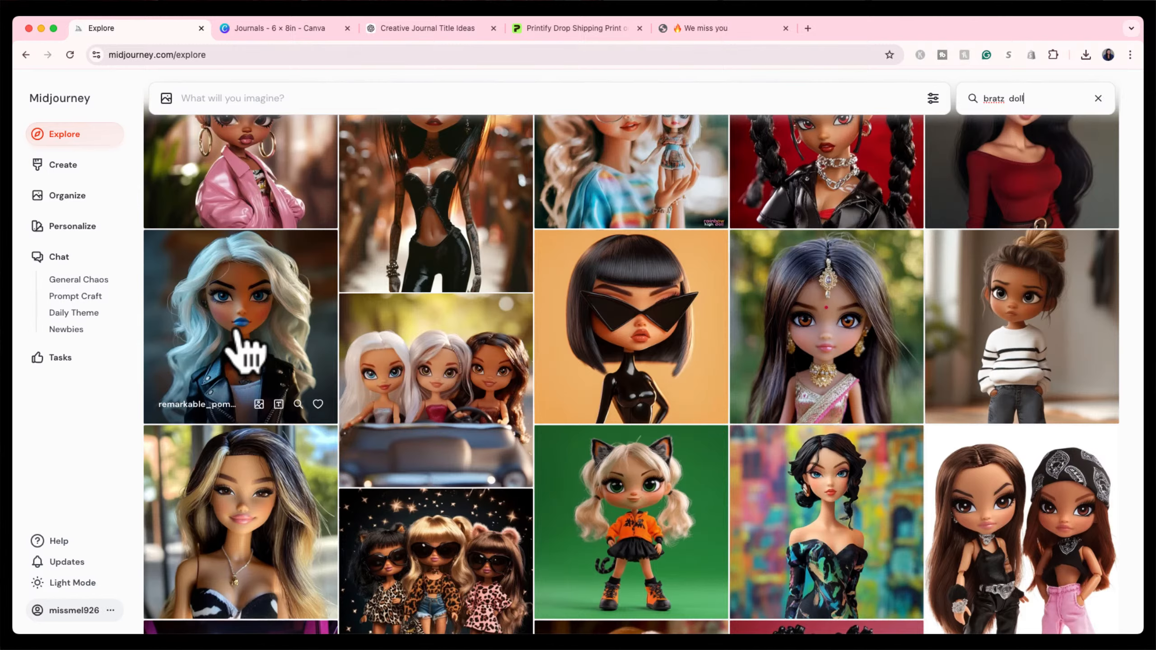
scroll(245, 351, "down", 9)
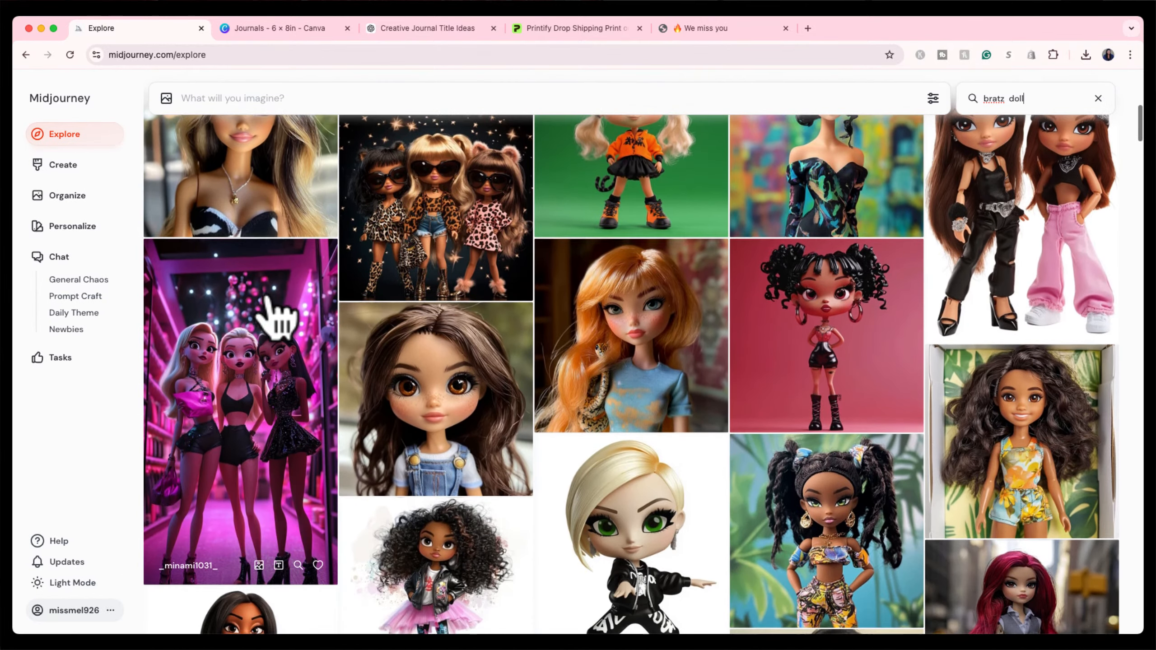
scroll(635, 306, "down", 4)
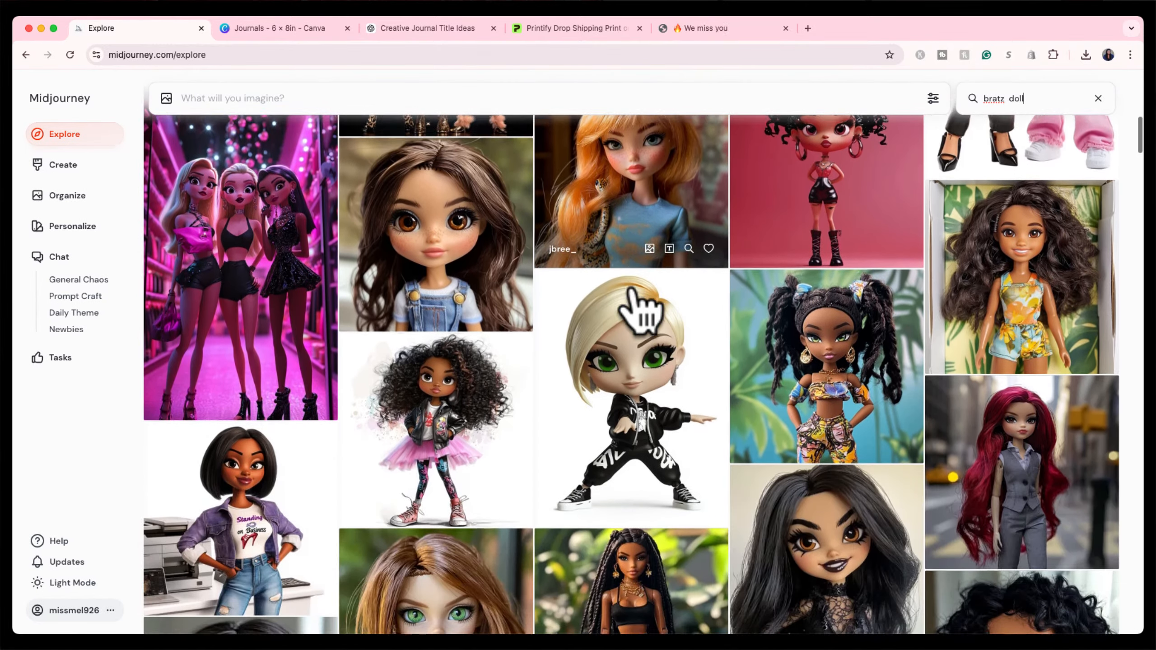
scroll(632, 289, "down", 3)
scroll(633, 287, "down", 2)
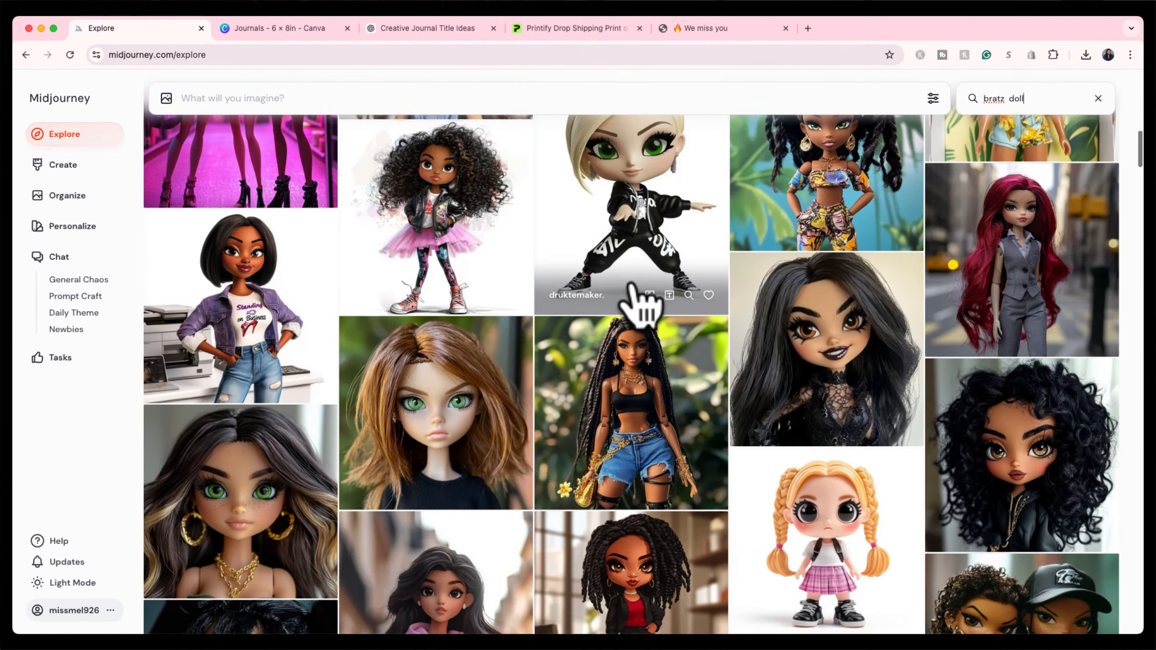
left_click(1017, 395)
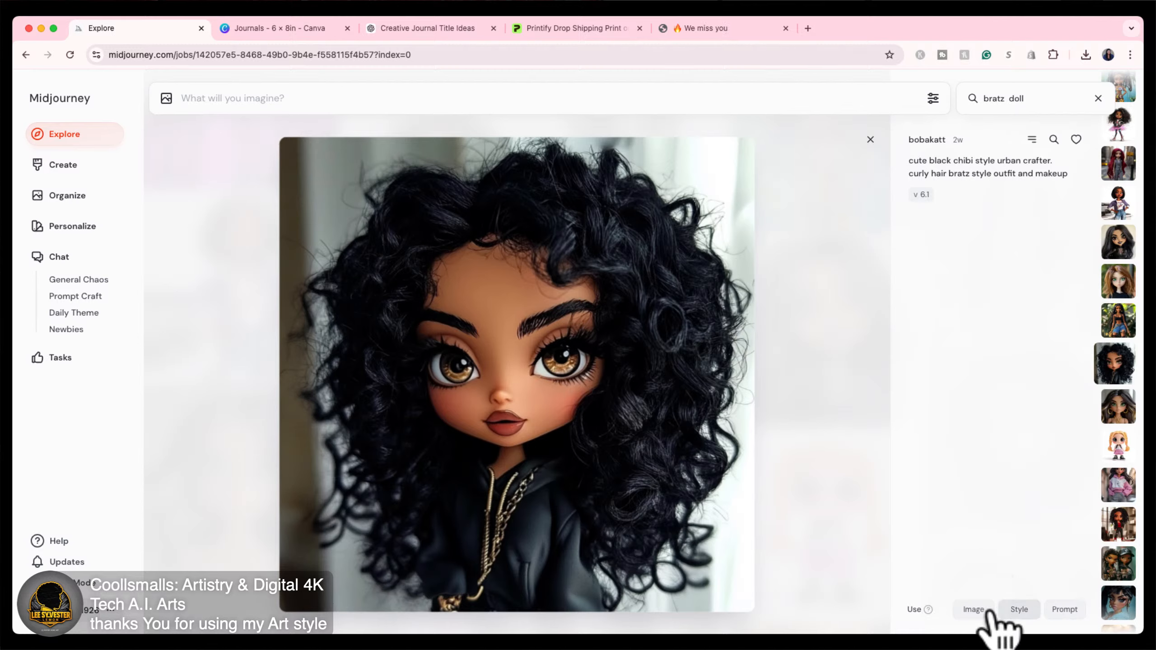
Copy the doll prompt 'cute black chibi style urban crafter. curly hair bratz style outfit and makeup --v 6.1'.
mouse_move(926, 609)
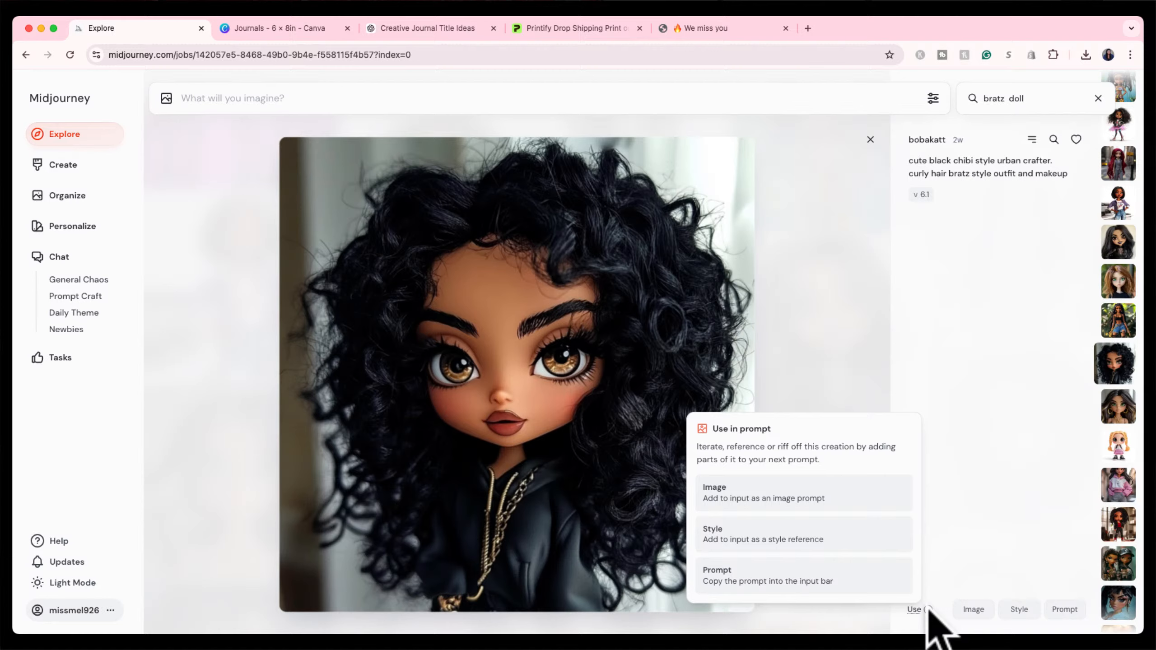
left_click(1064, 610)
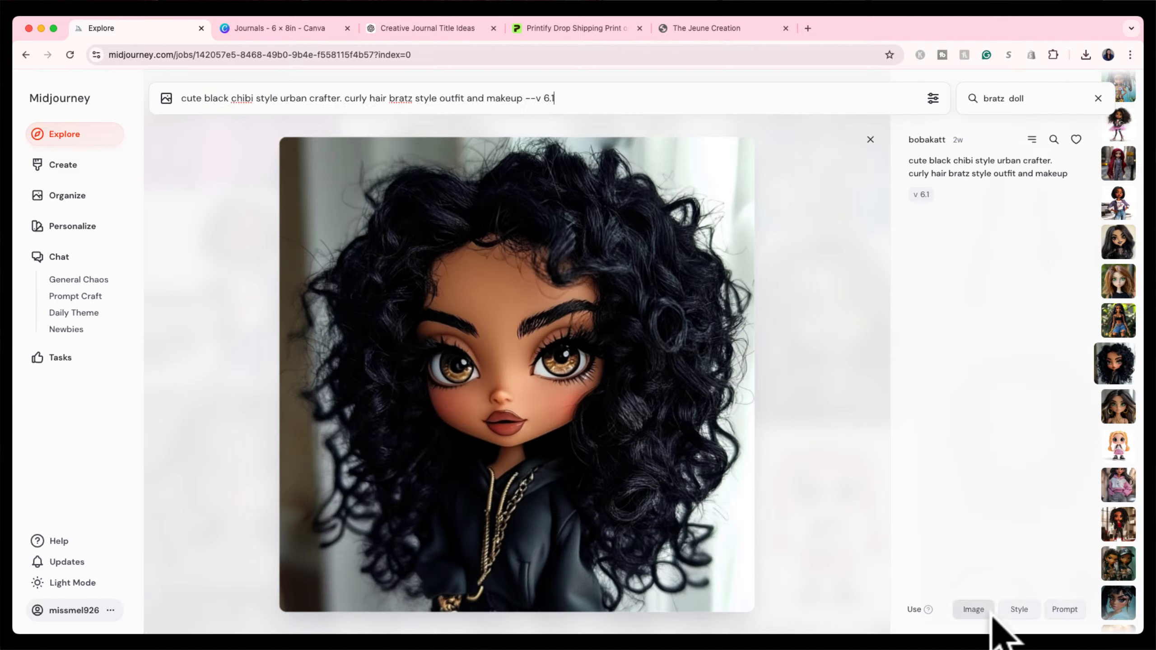
With the doll as style reference, submit 'cute hispanic chibi style' minus 'urban crafter', at --ar 9:14.
left_click(1019, 609)
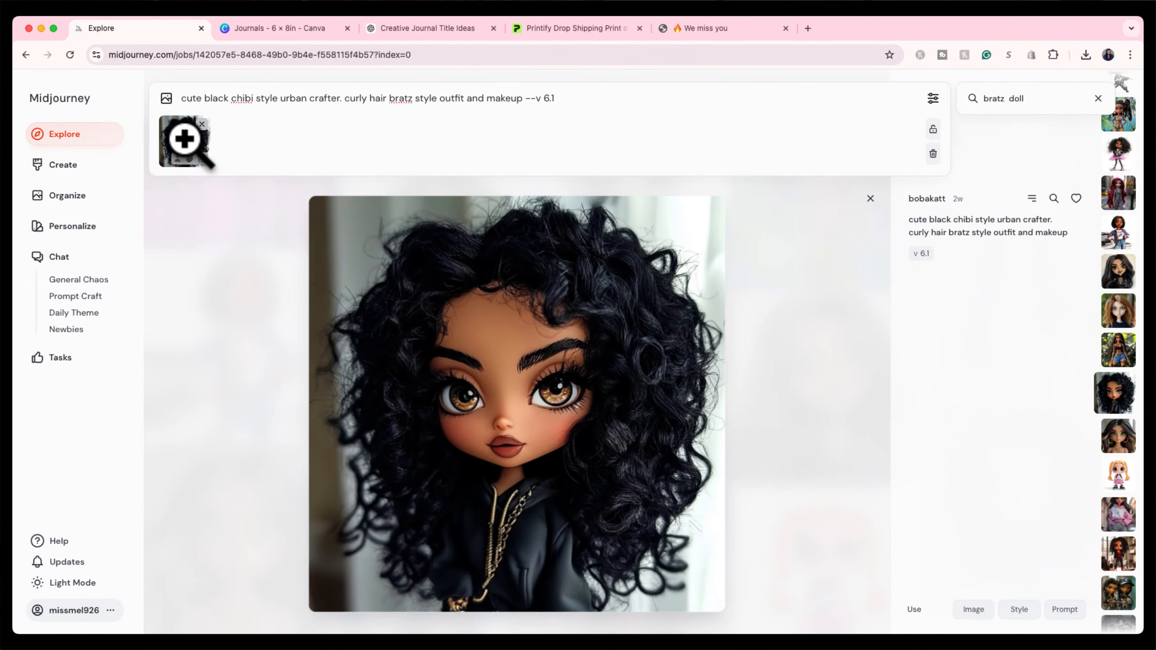
mouse_move(184, 136)
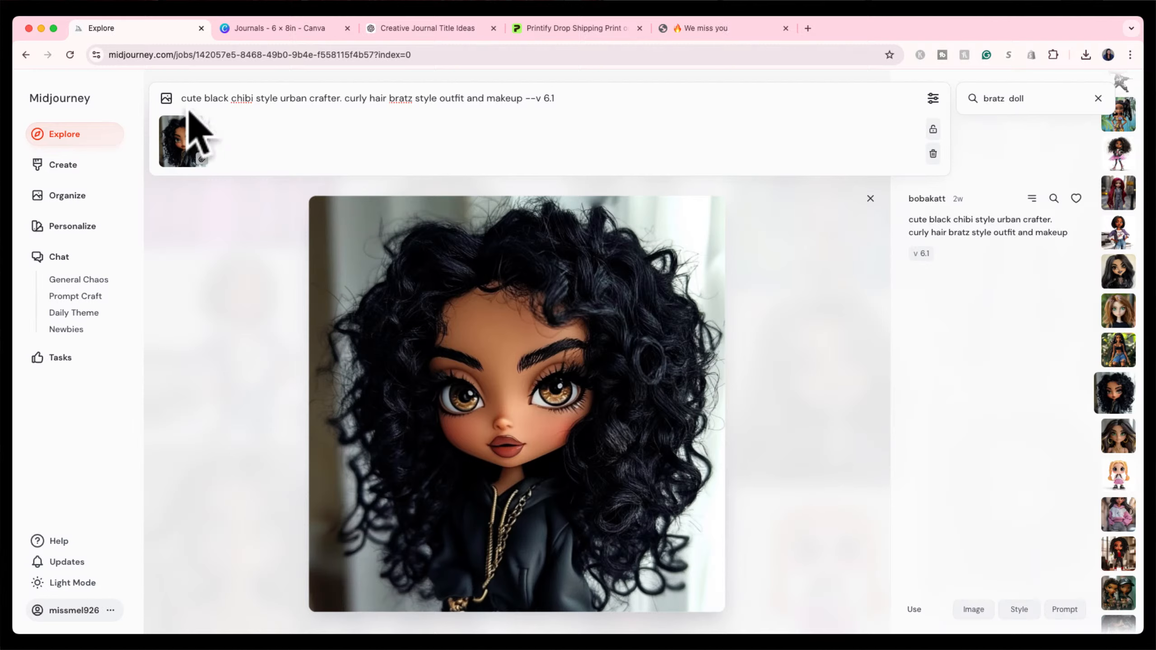
double_click(208, 98)
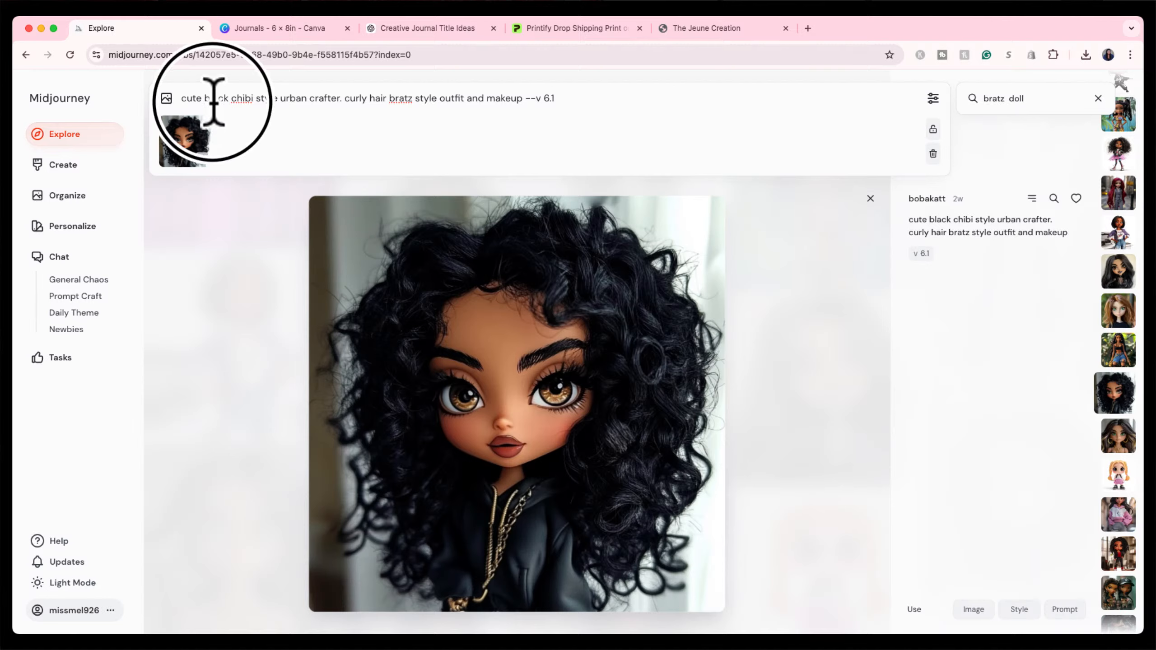
type("hispanic")
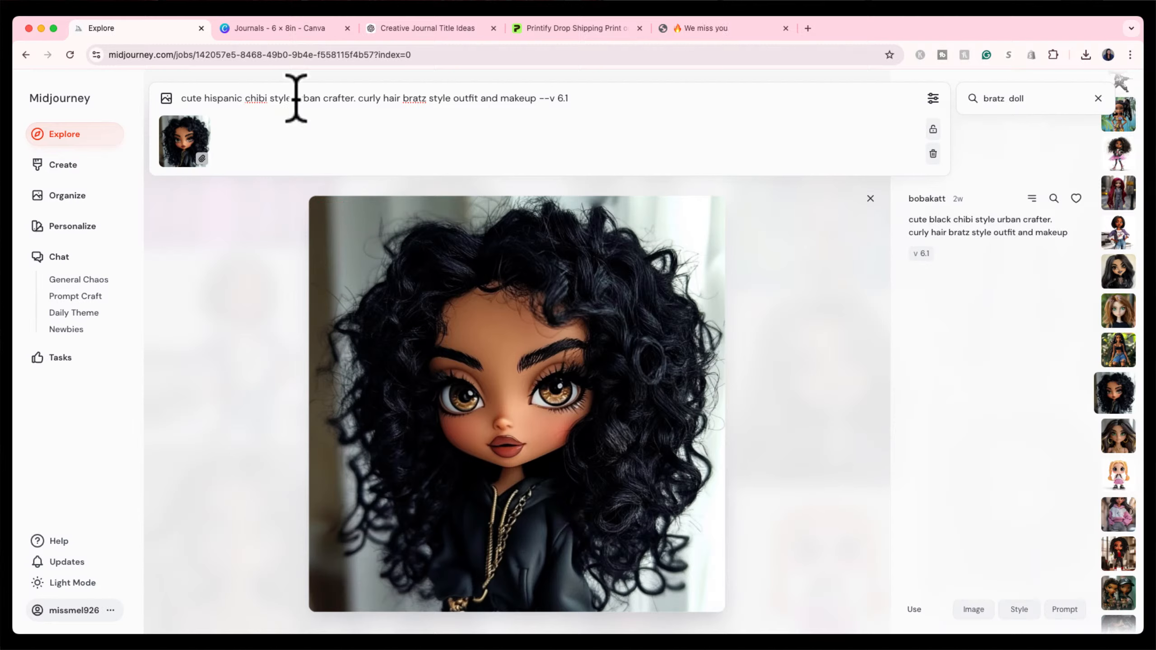
left_click_drag(295, 98, 354, 98)
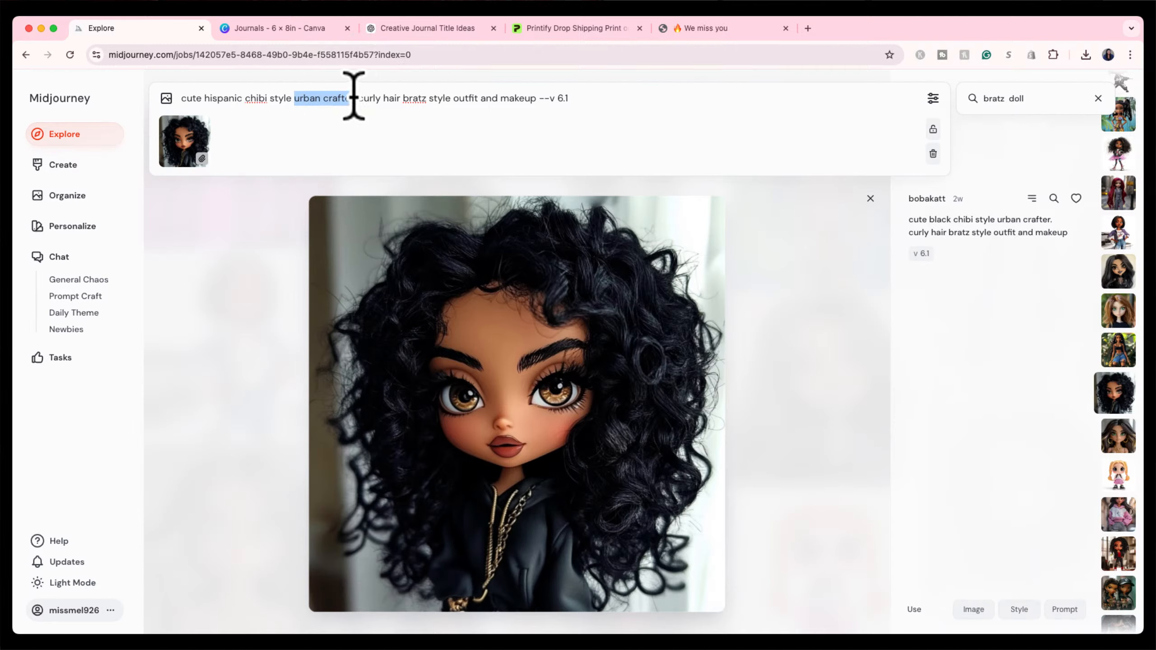
key("BackSpace")
key("BackSpace")
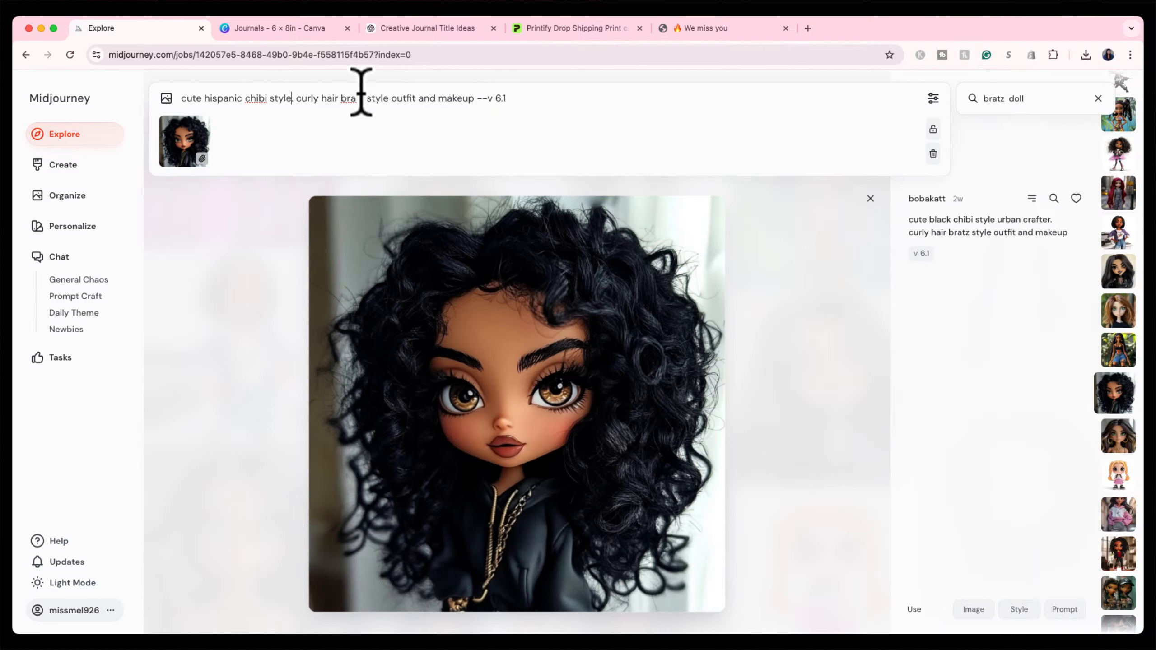
left_click(520, 100)
type(":14")
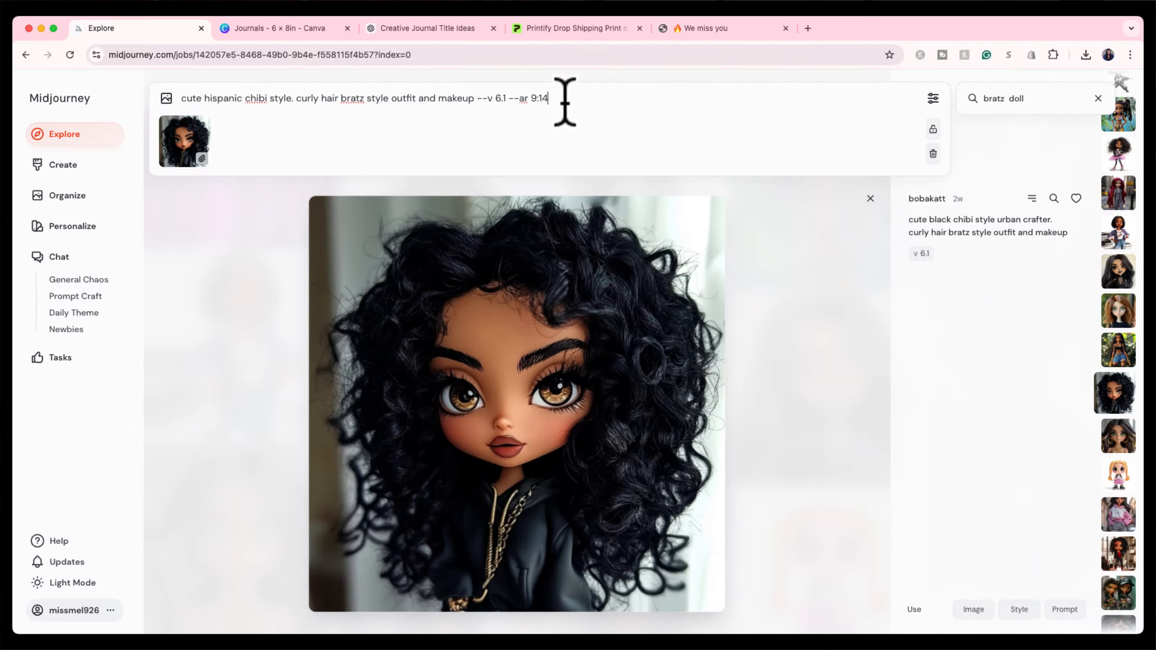
key("Return")
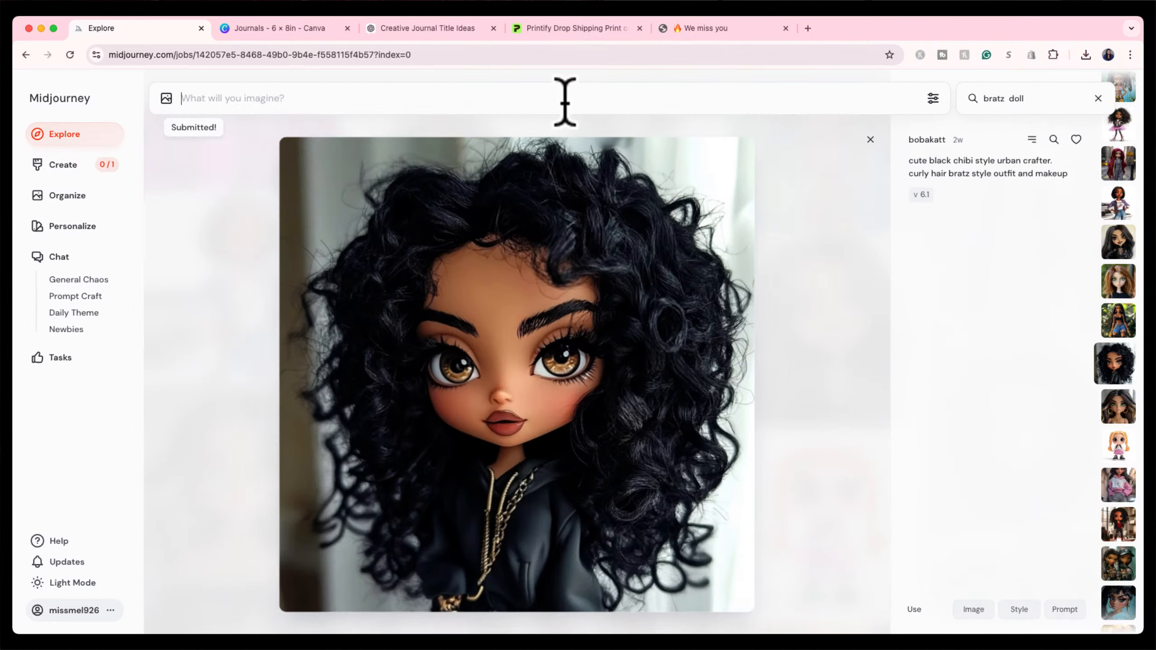
Open the first new curly-haired hispanic chibi doll image in Midjourney and start a 2x zoom-out.
left_click(870, 140)
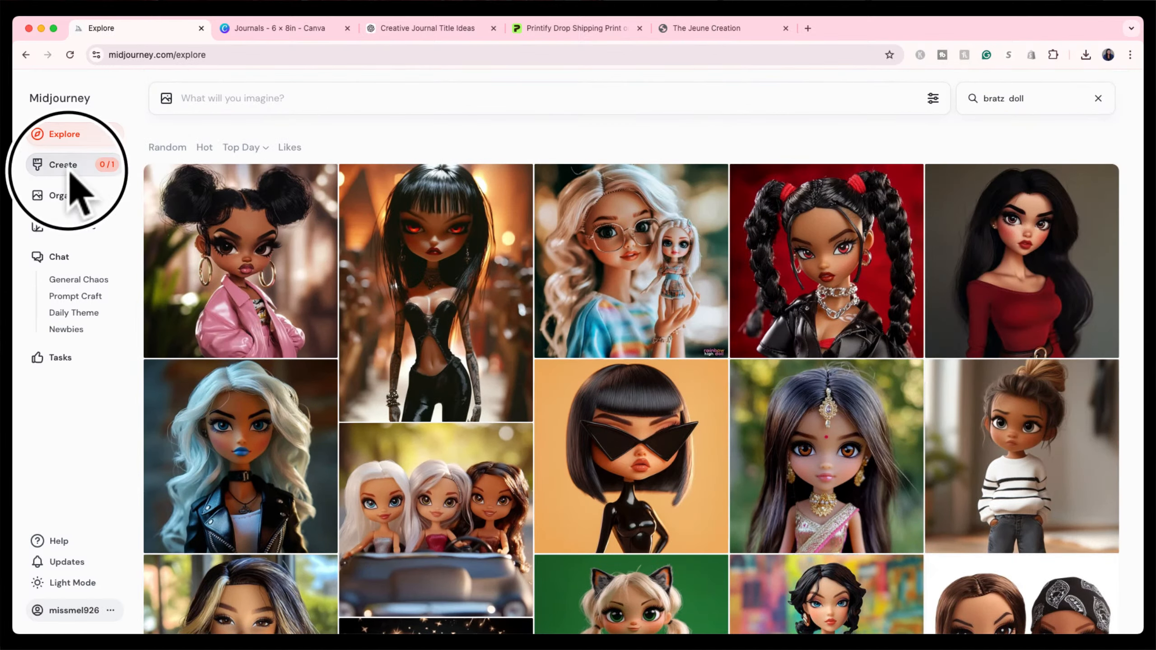
left_click(64, 165)
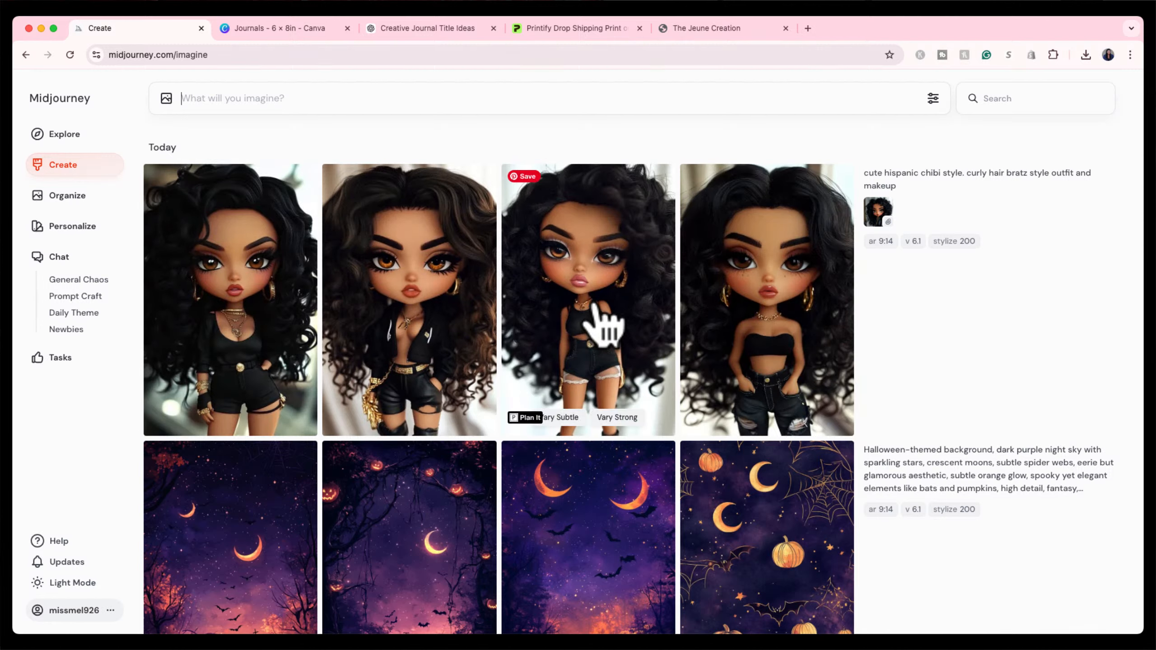
left_click(277, 306)
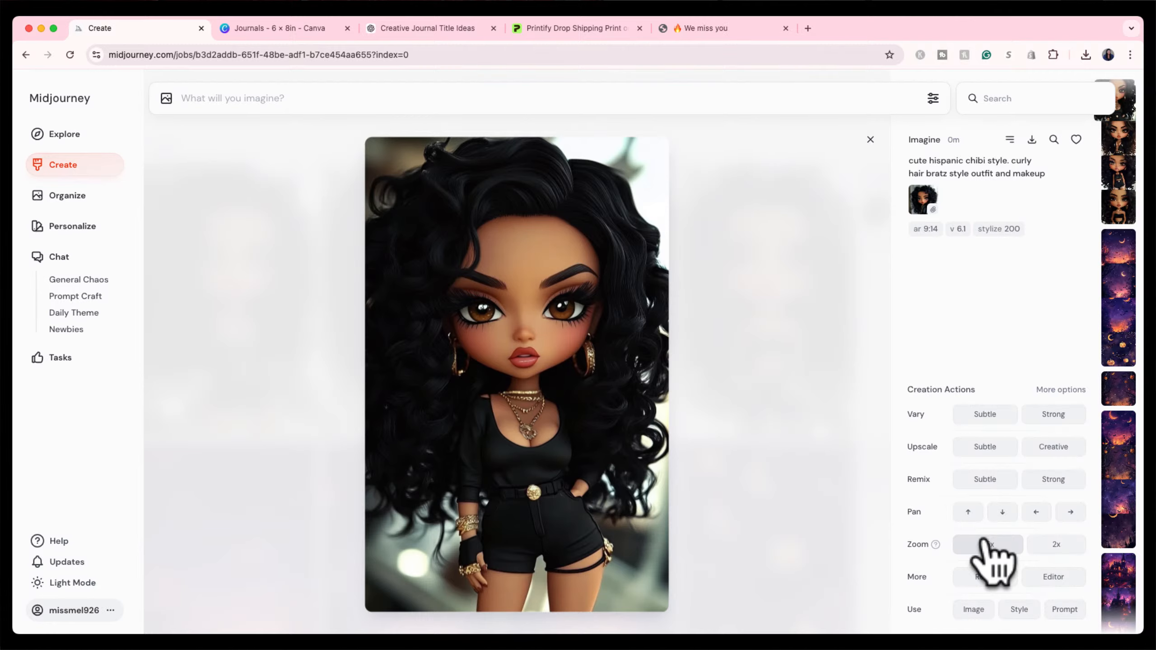
left_click(1056, 545)
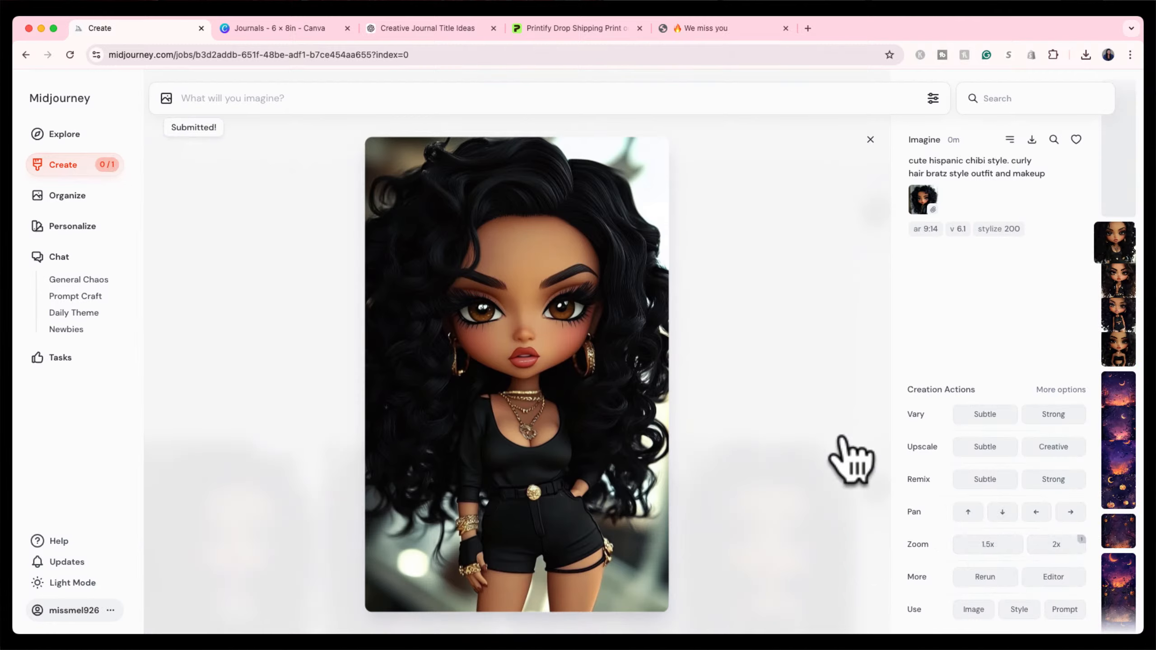
left_click(872, 143)
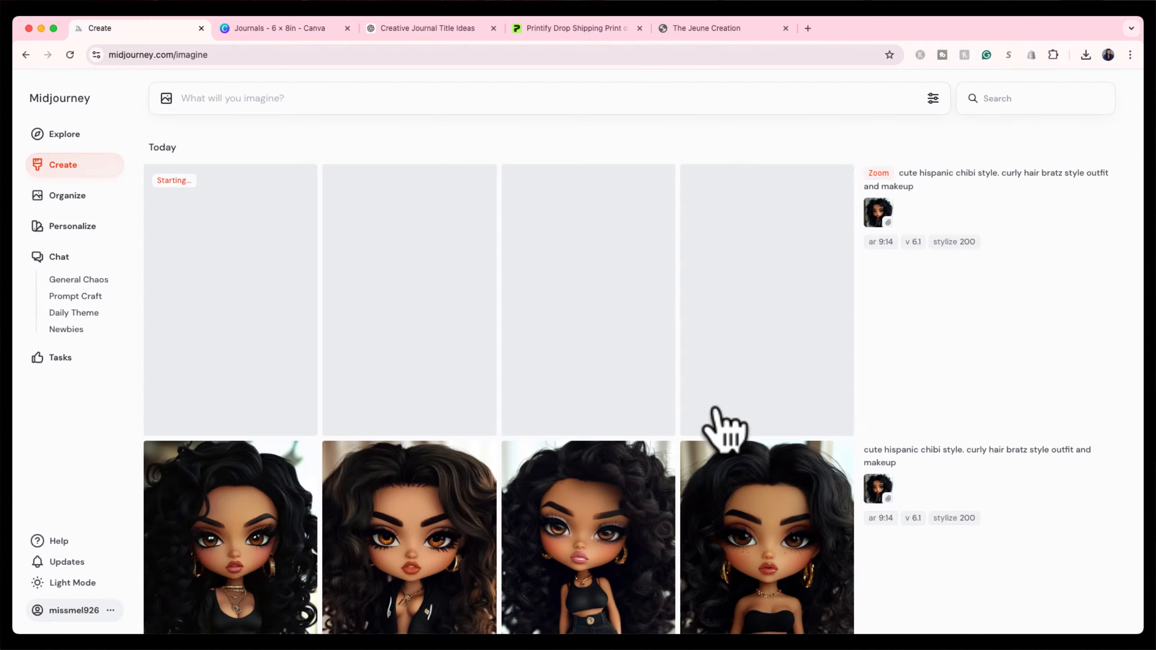
Resubmit the hispanic chibi doll prompt with its reference image, changing the aspect ratio to 16:9.
mouse_move(936, 227)
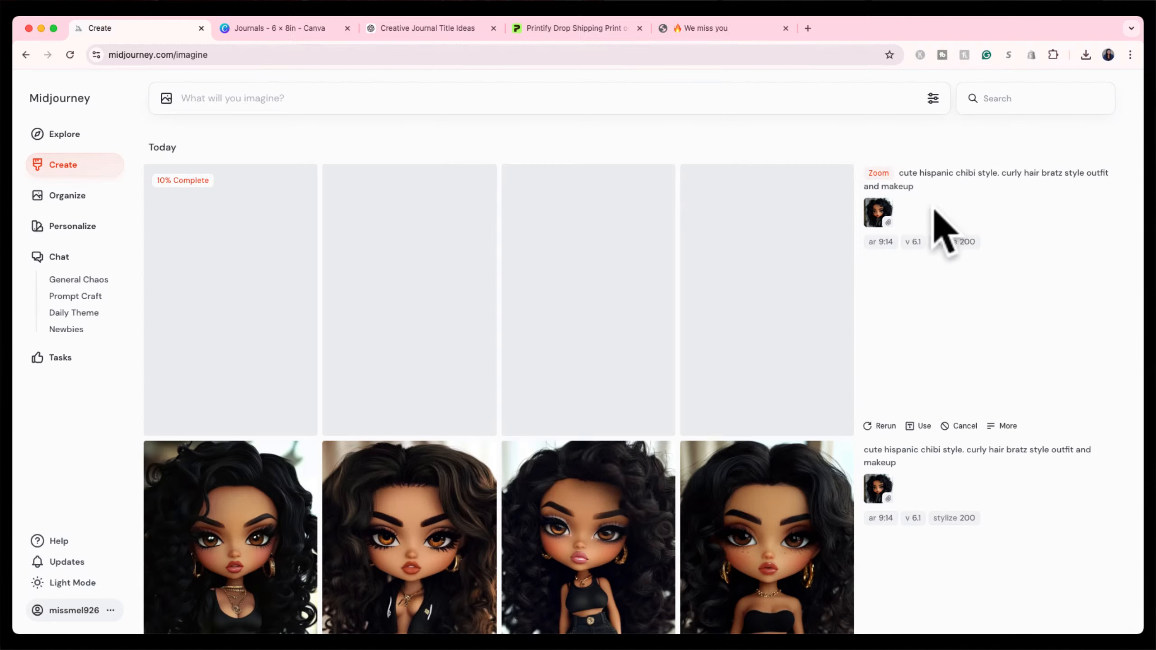
left_click(1095, 187)
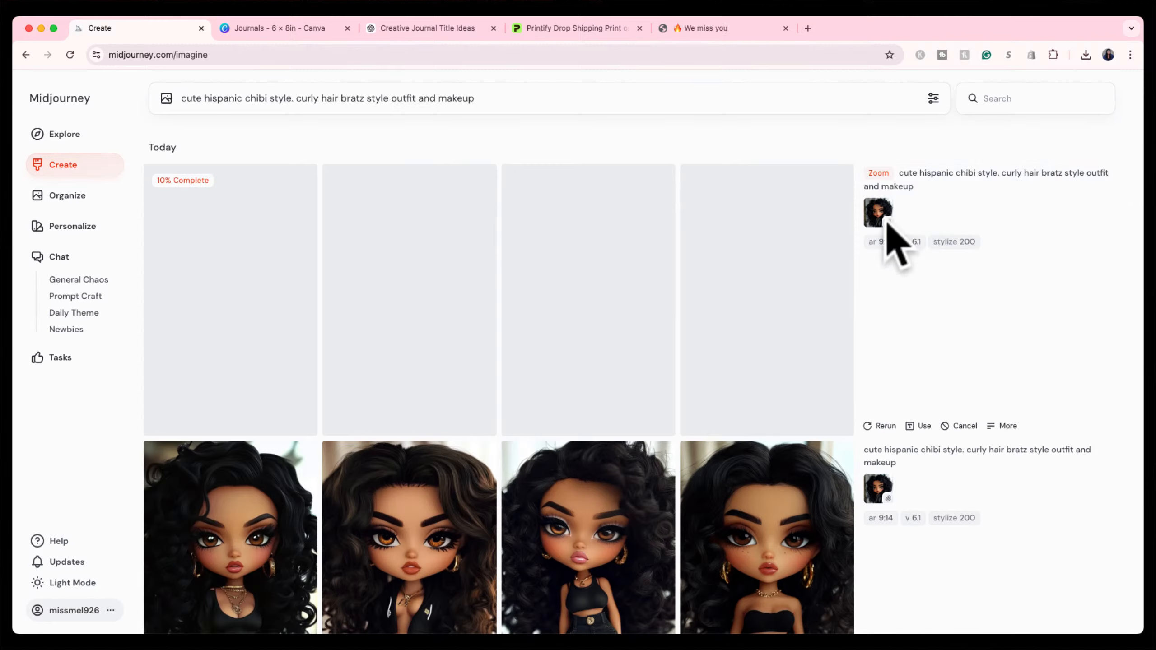
mouse_move(879, 218)
left_mouse_down()
mouse_move(885, 238)
mouse_move(884, 228)
left_mouse_up()
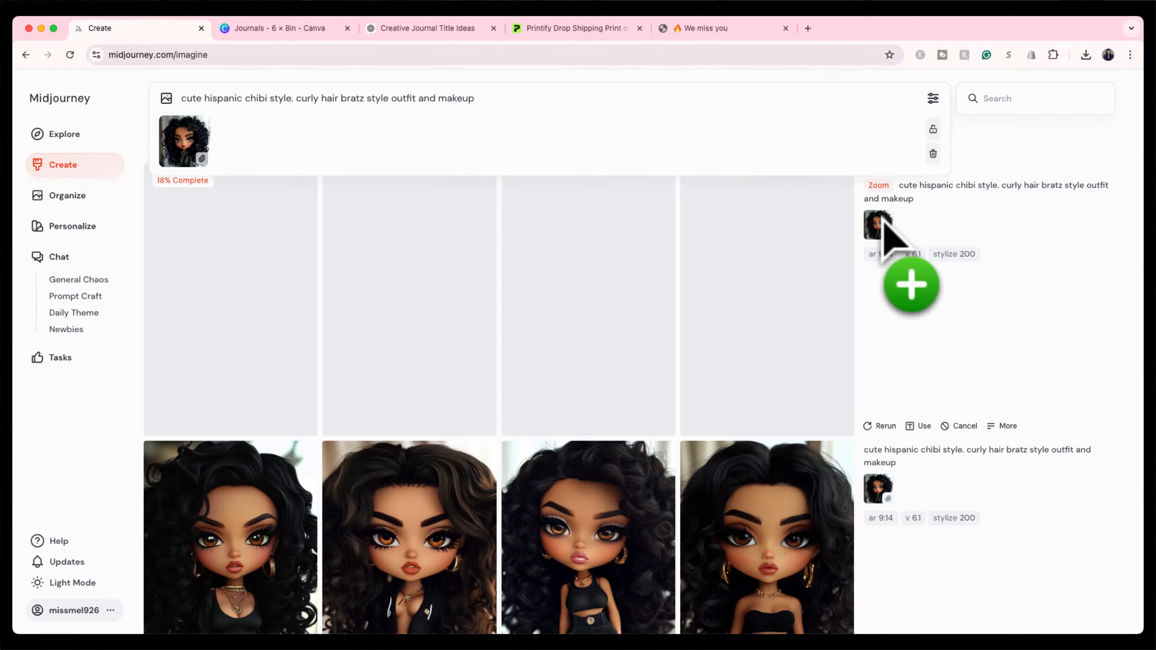
left_click(883, 254)
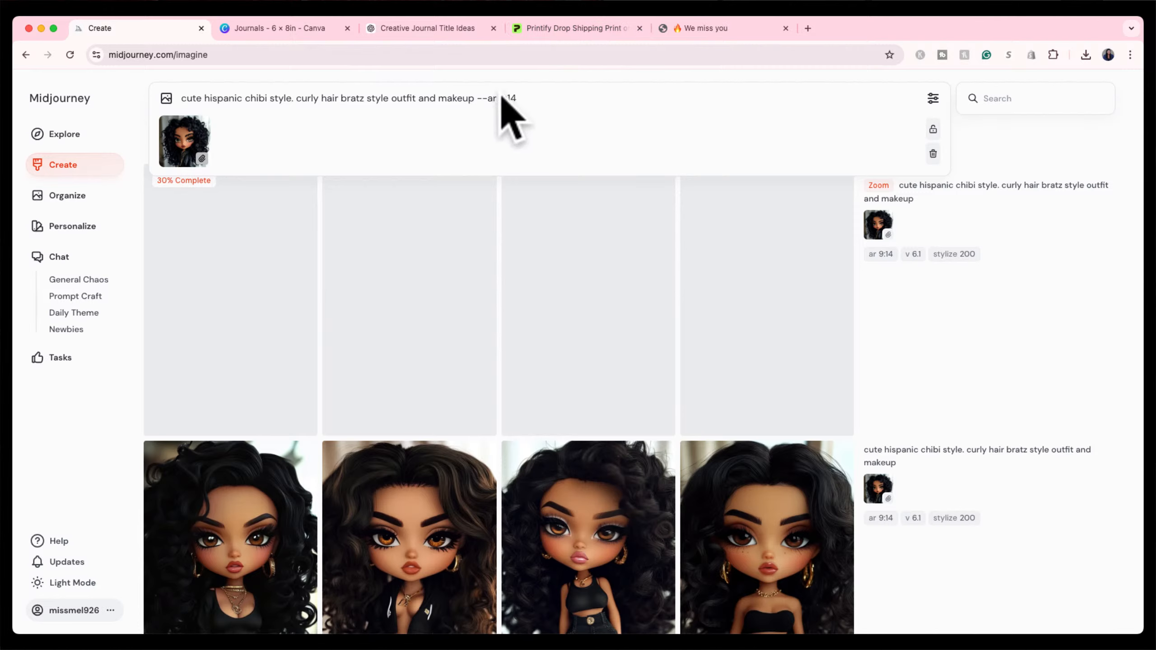
left_click_drag(498, 99, 538, 97)
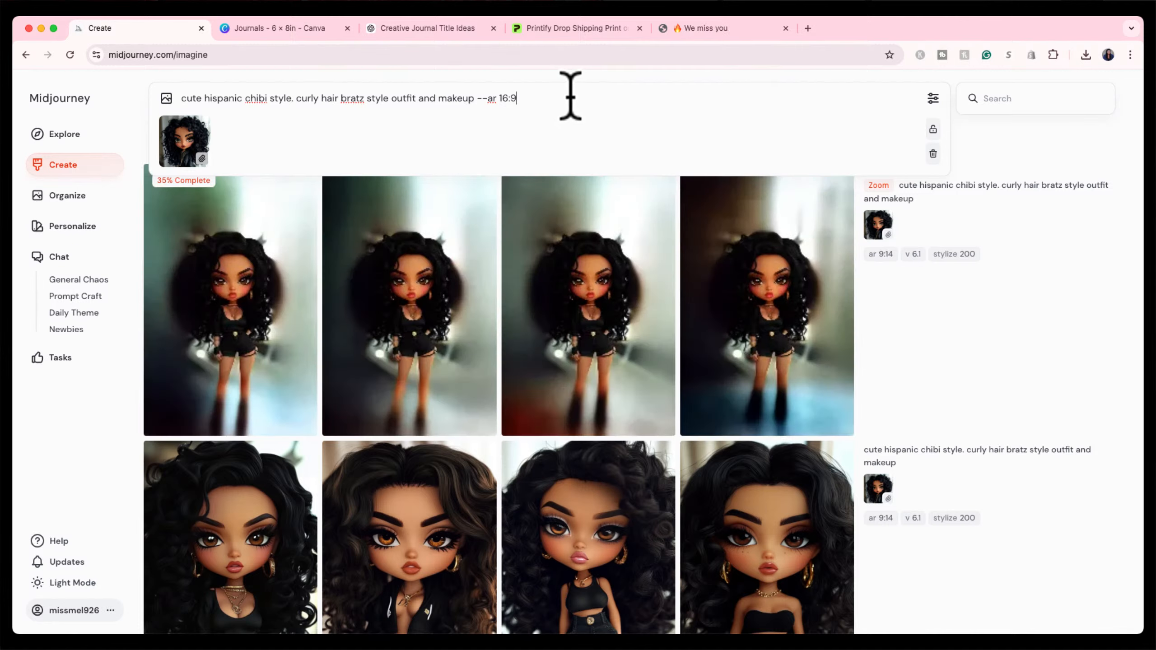
key("Return")
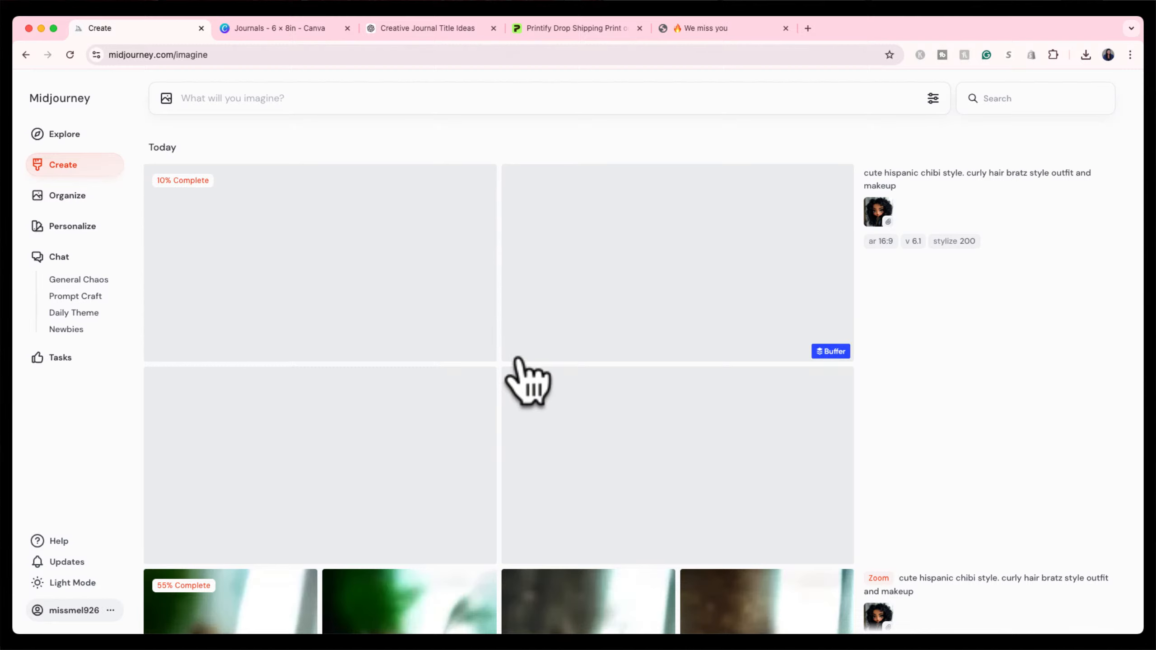
Load the new 16:9 job's prompt and reference back into the prompt box.
scroll(551, 365, "down", 5)
scroll(565, 374, "down", 3)
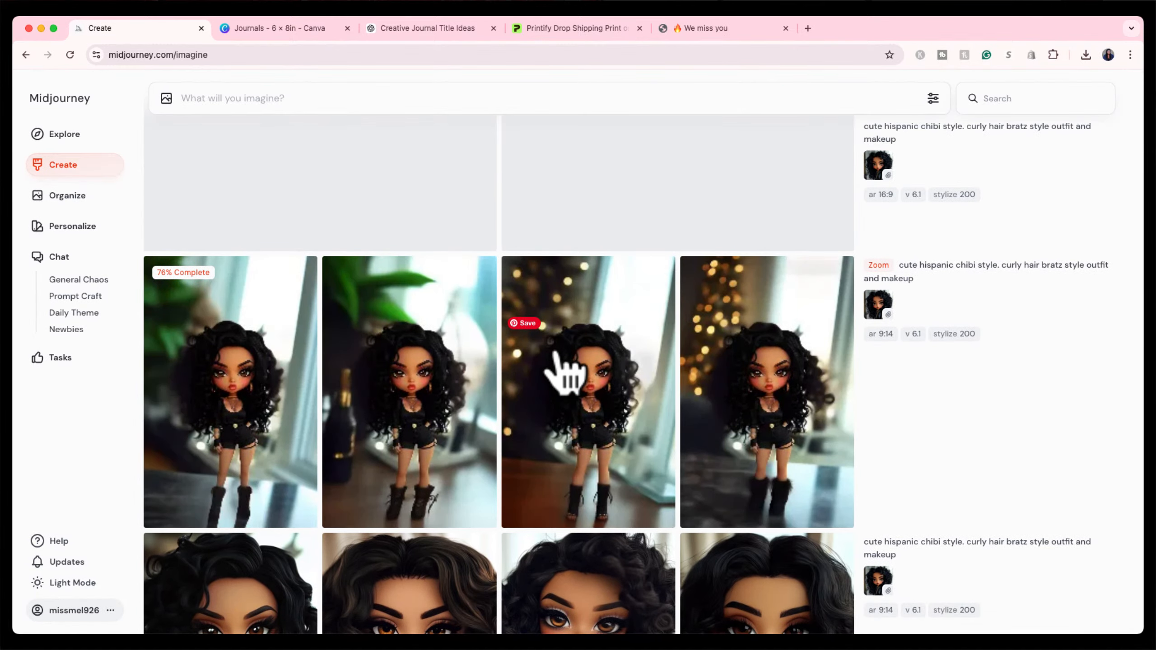
scroll(600, 314, "up", 9)
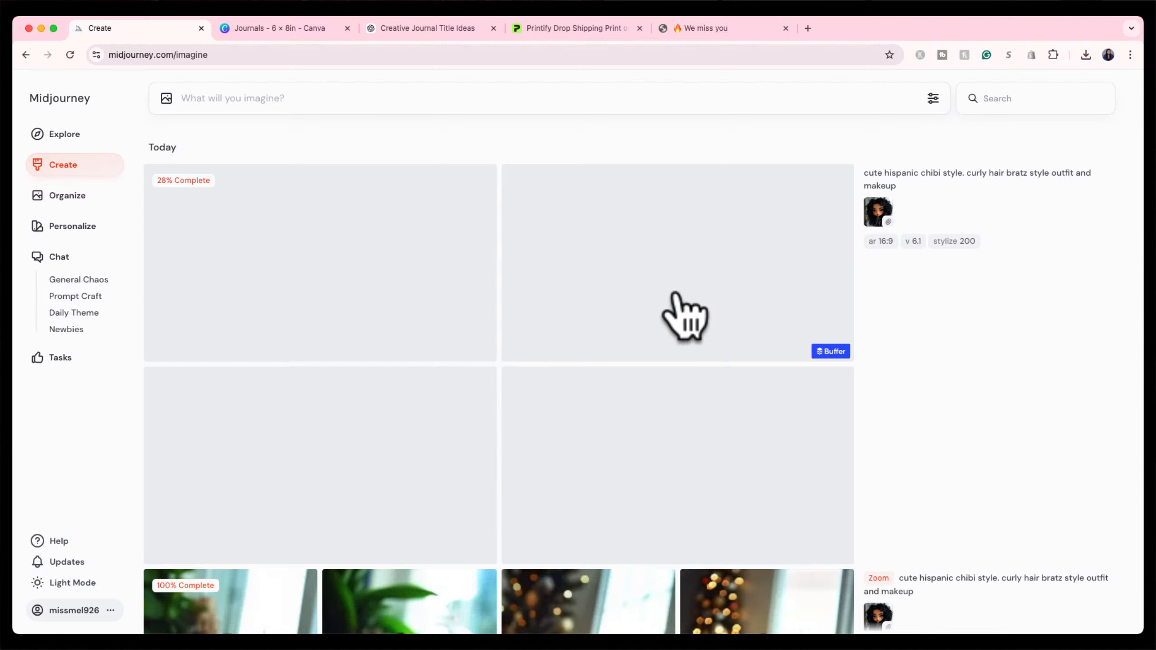
left_click(917, 554)
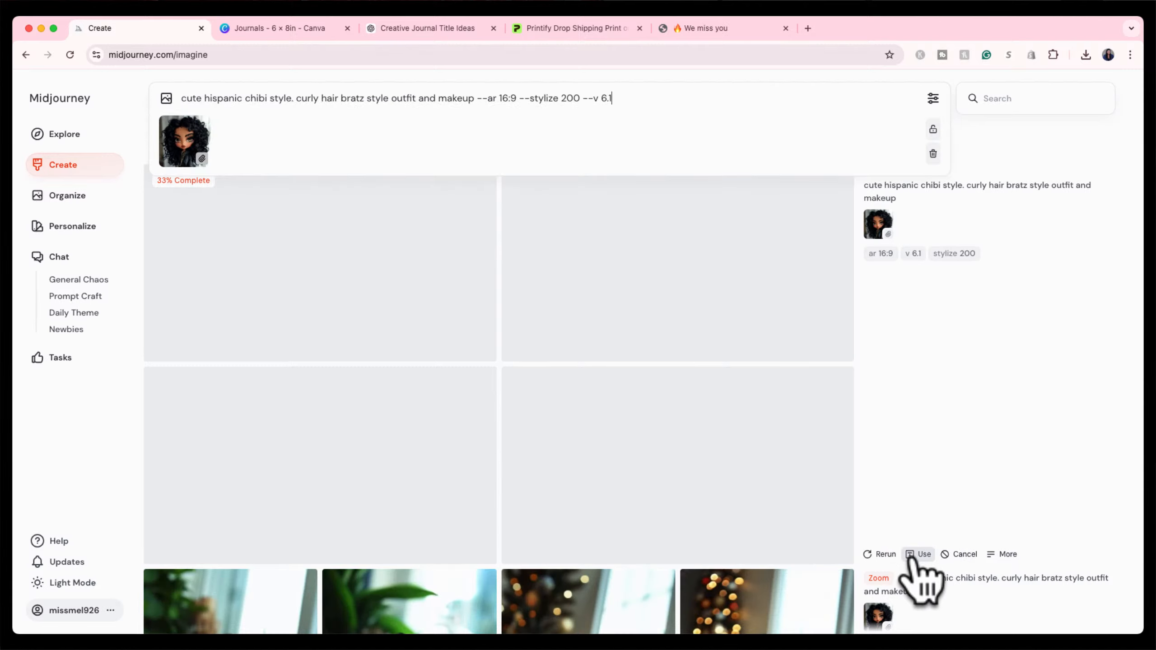
left_click_drag(878, 224, 476, 103)
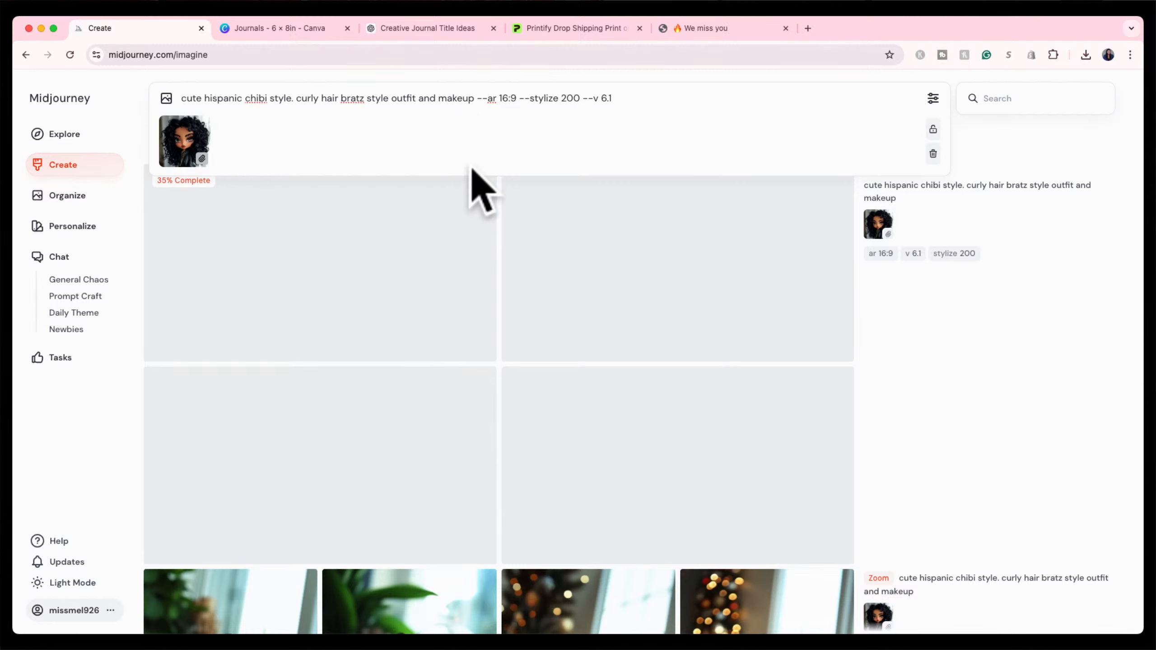
type("w")
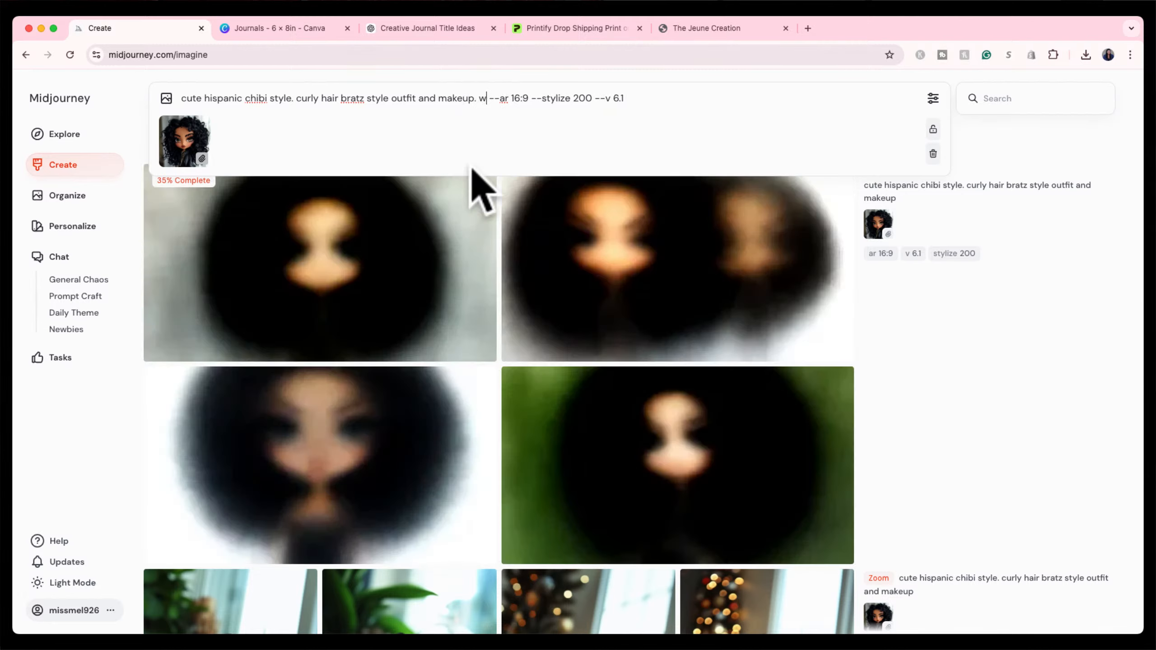
type("hite")
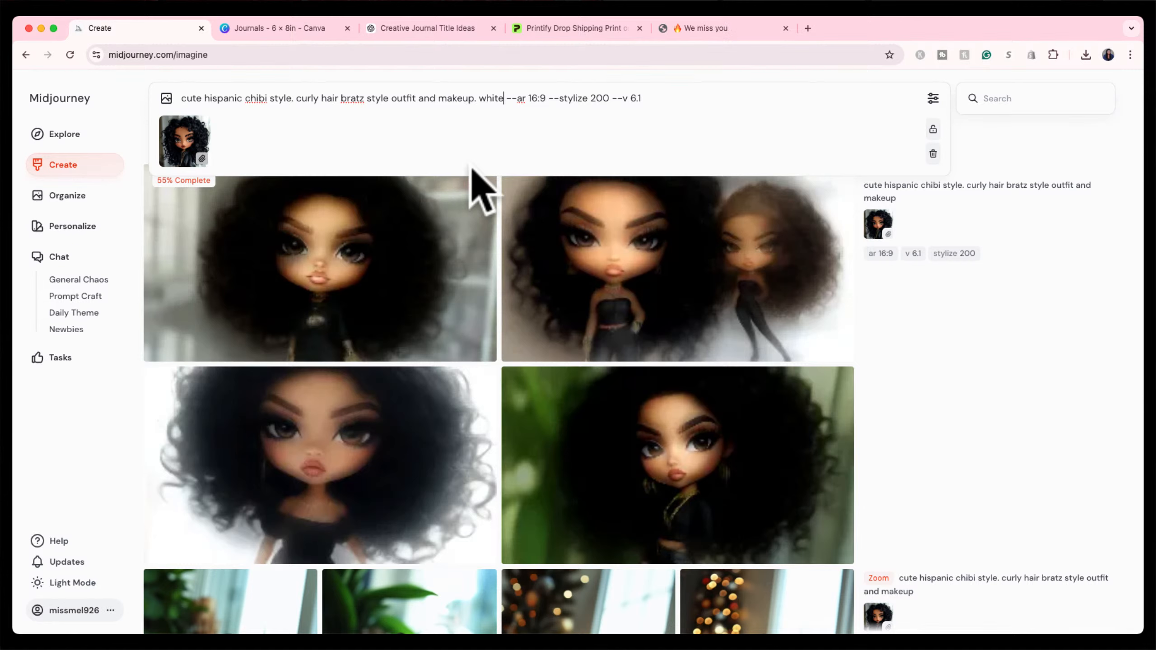
type("background")
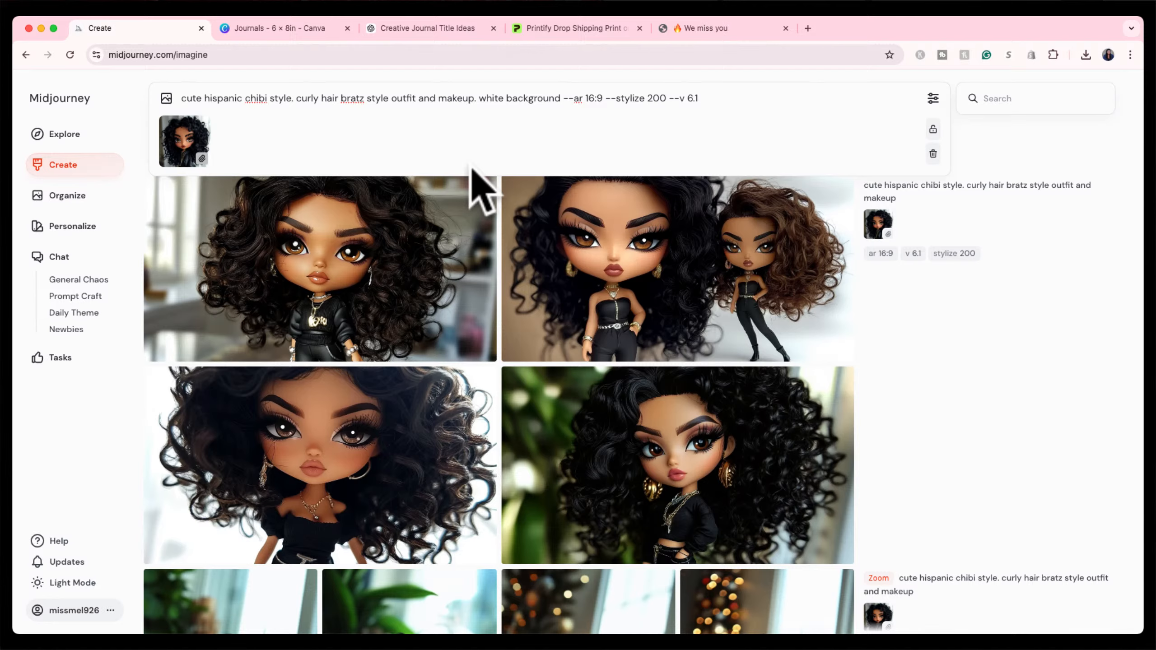
key("Return")
scroll(425, 444, "down", 10)
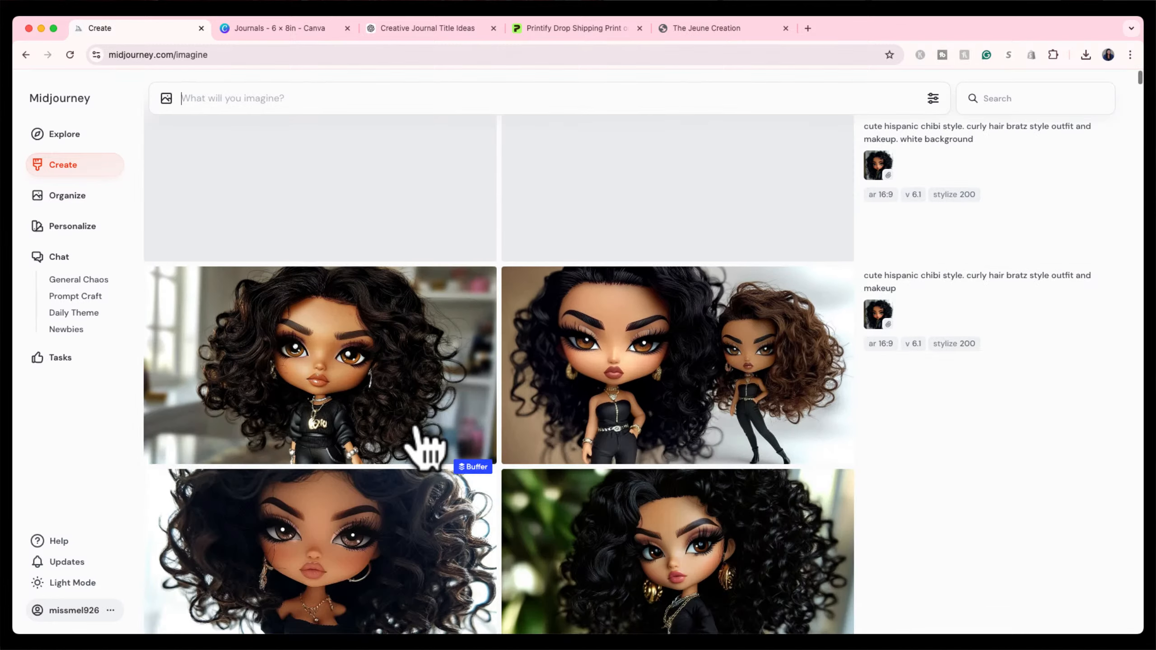
scroll(415, 430, "down", 3)
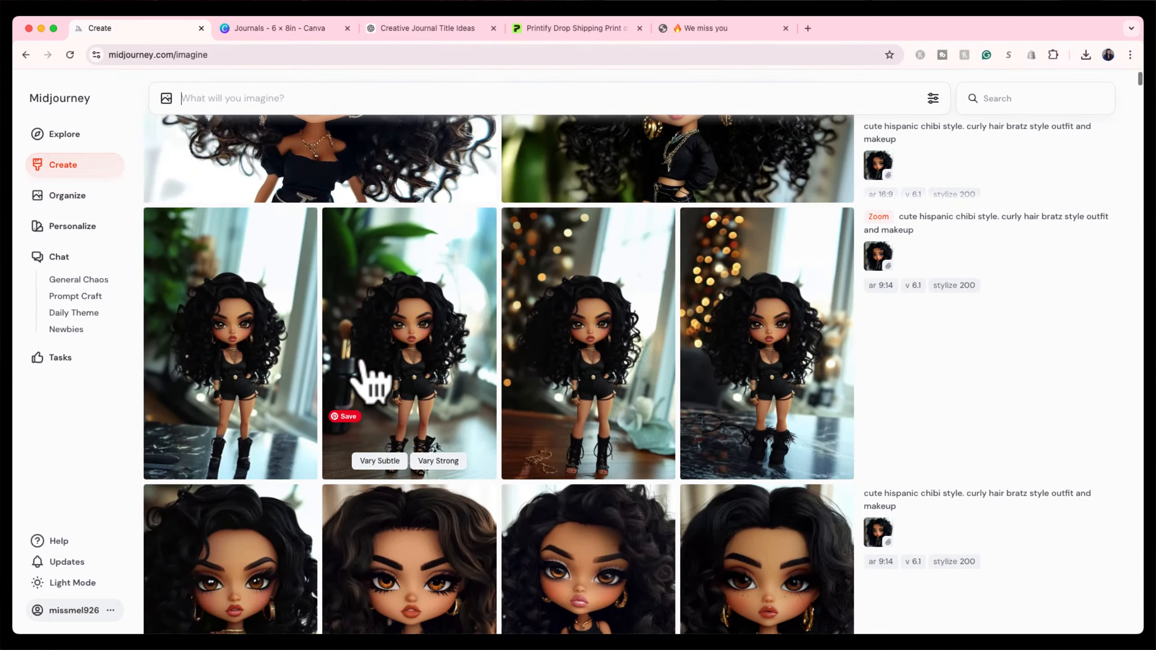
scroll(378, 309, "up", 5)
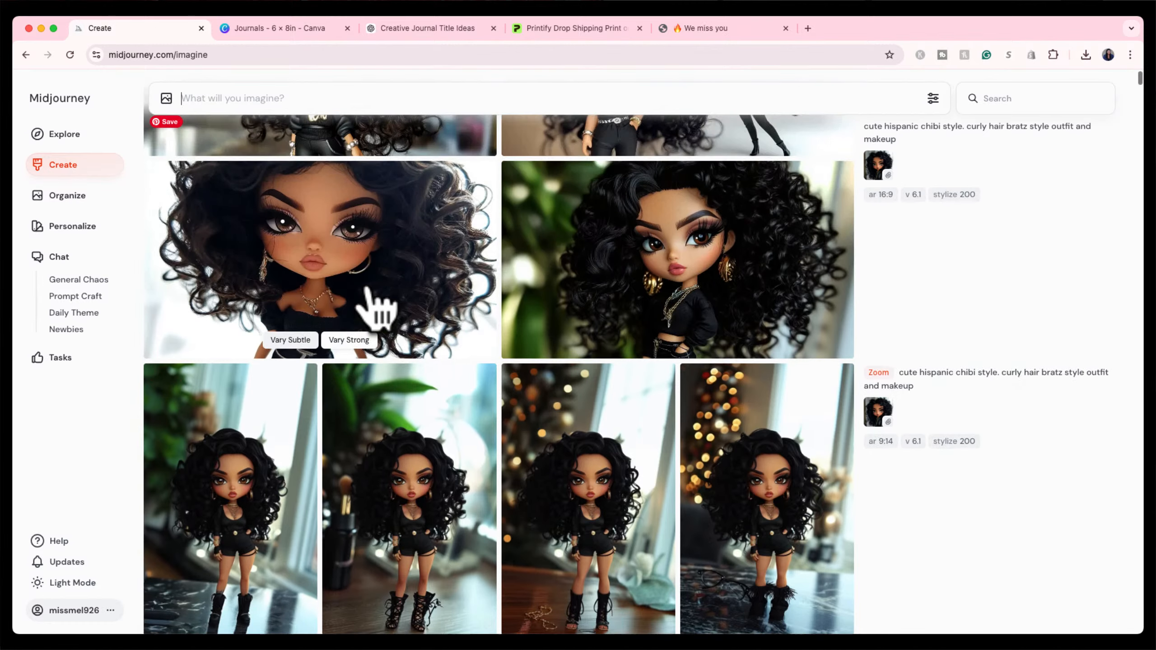
scroll(368, 291, "up", 4)
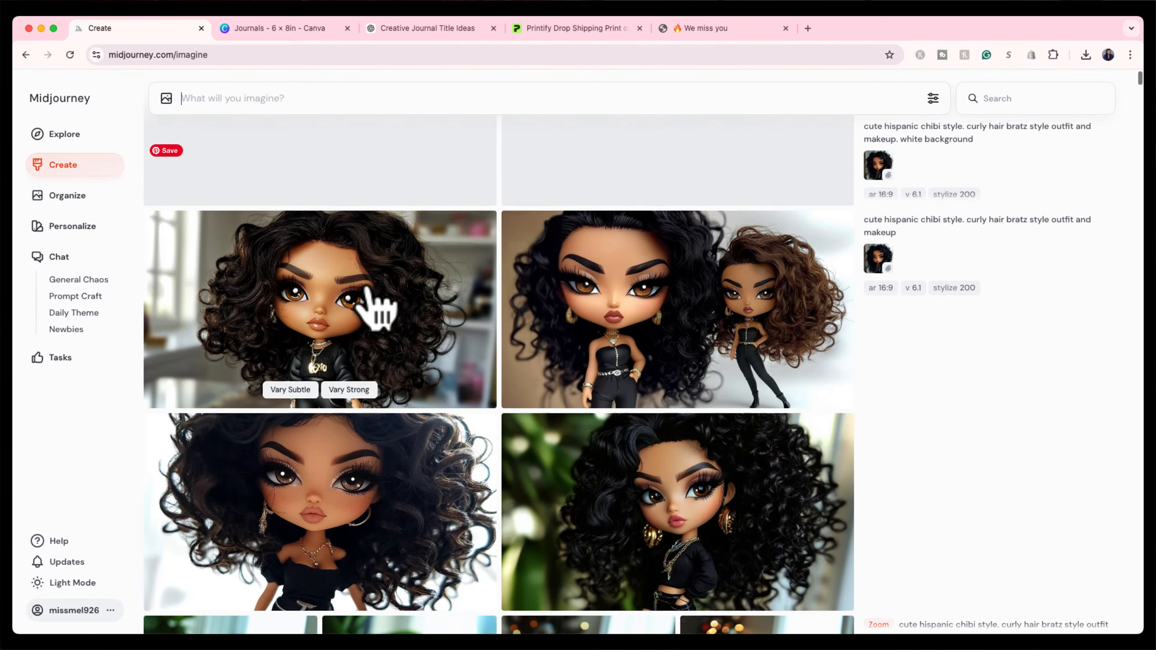
left_click(369, 291)
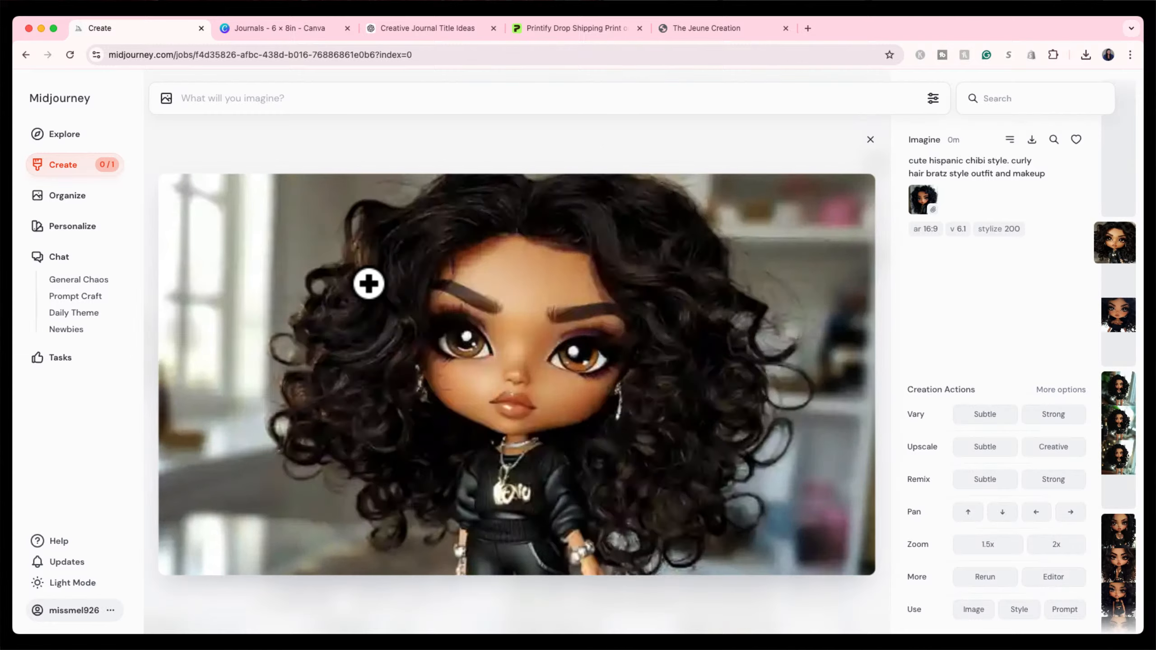
left_click(870, 141)
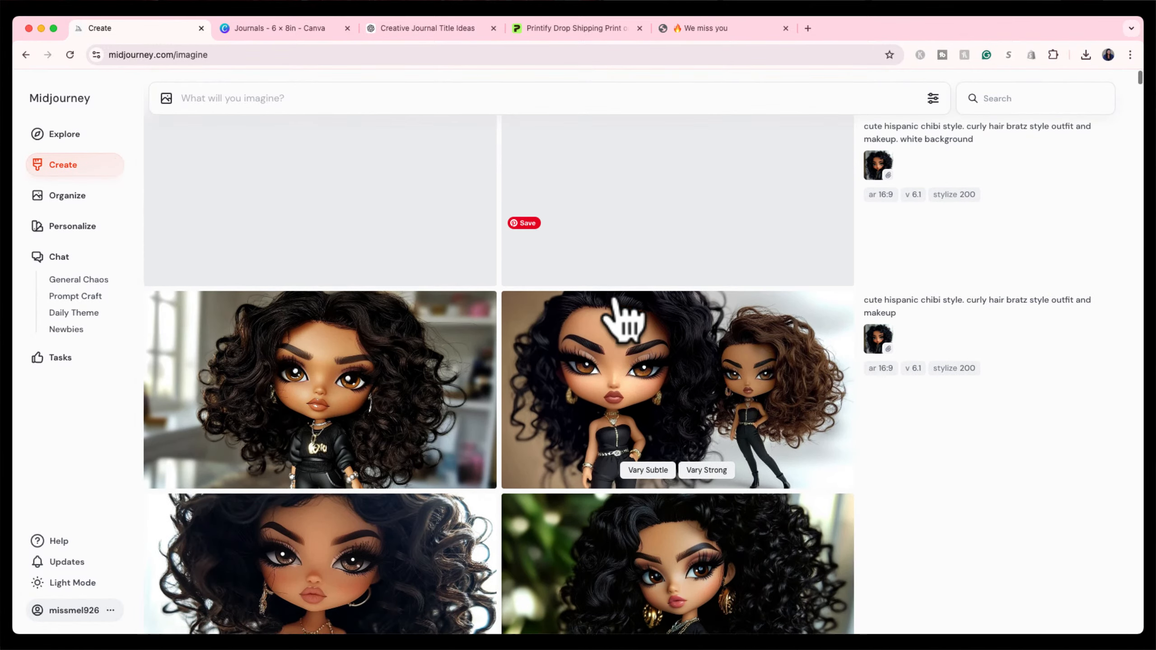
scroll(623, 321, "down", 12)
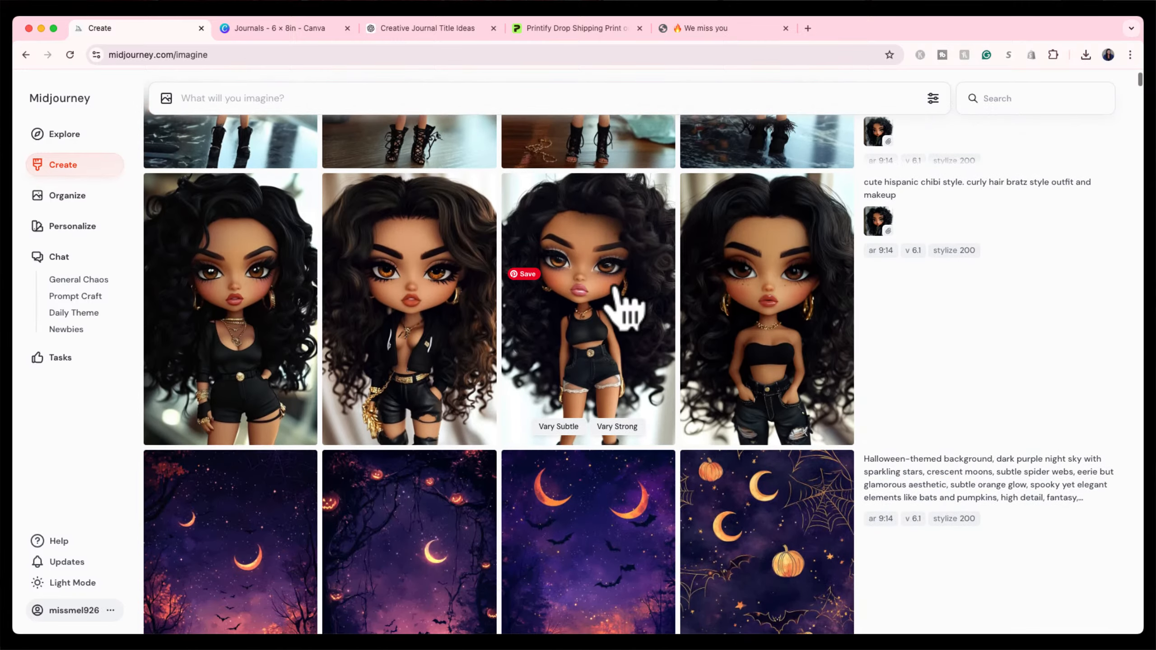
Start a subtle upscale of the full-body doll in black shorts.
left_click(615, 255)
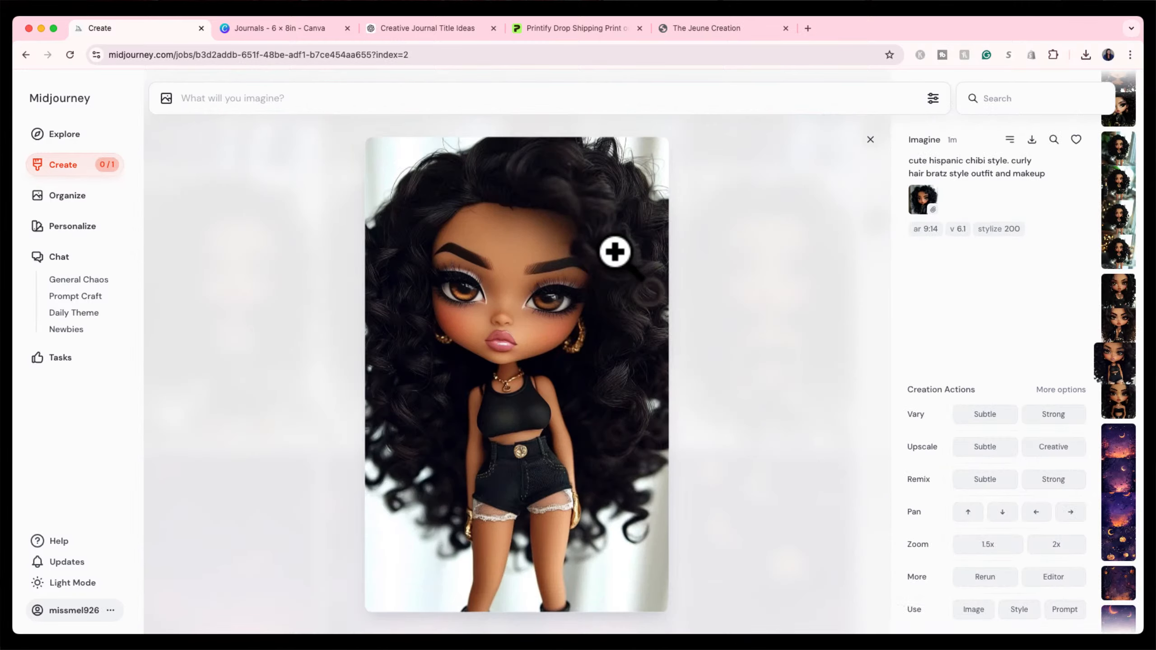
left_click(983, 455)
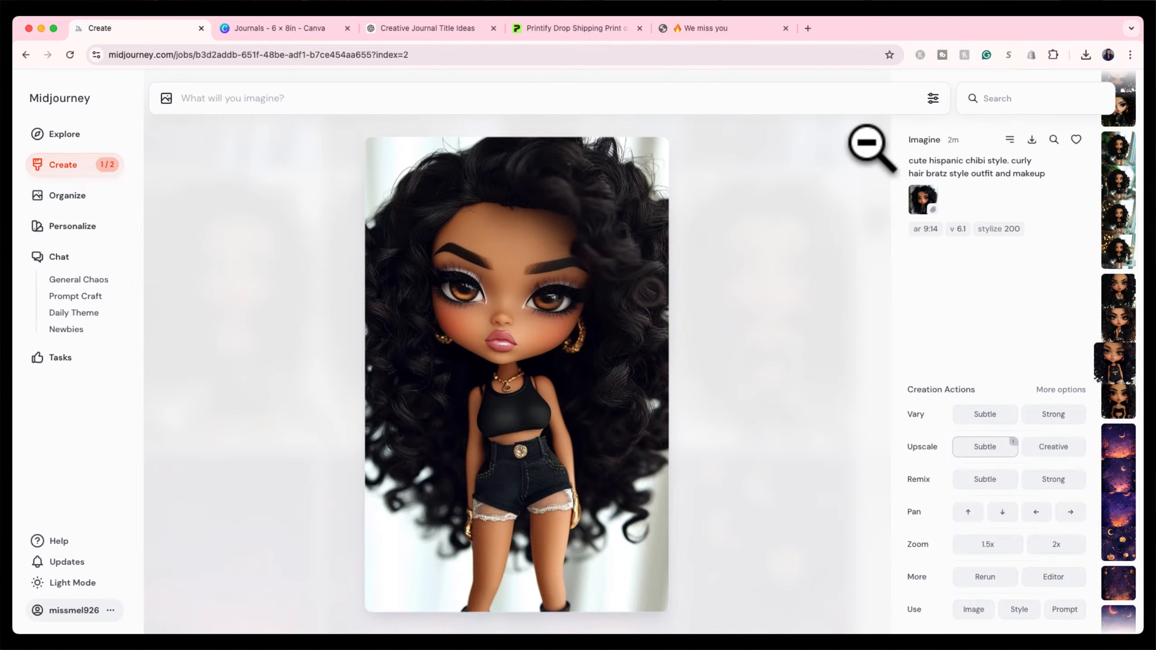
left_click(870, 141)
Queue an upward pan and a 1.5x zoom-out of the white-background doll with gold hoops.
scroll(548, 373, "up", 20)
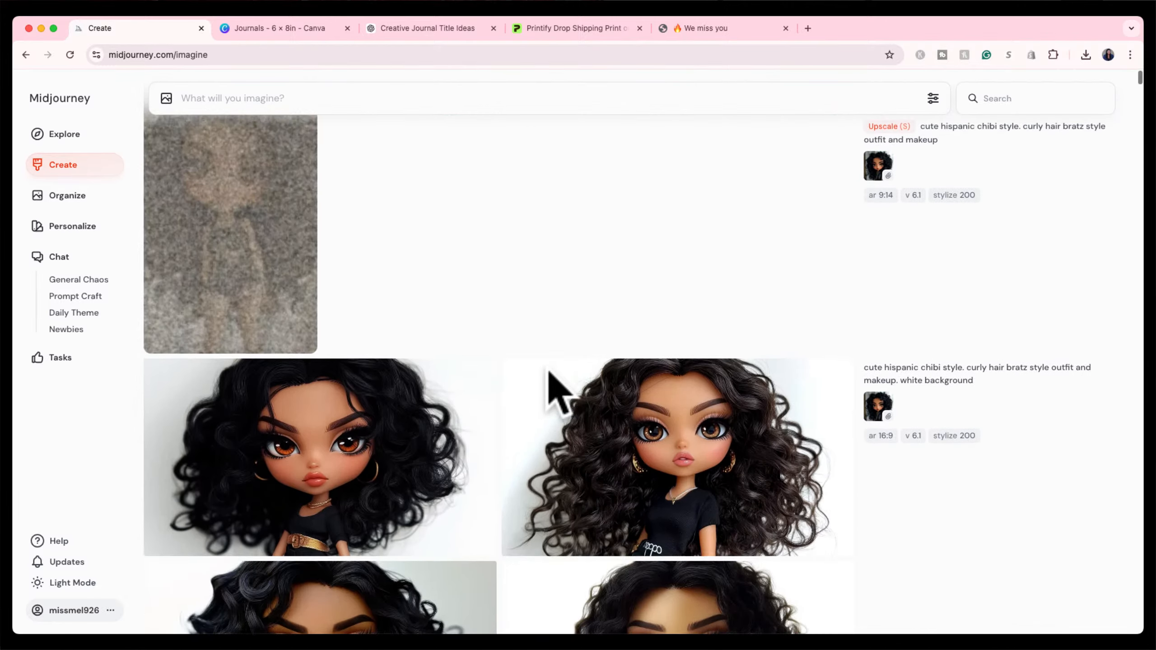
scroll(395, 302, "down", 2)
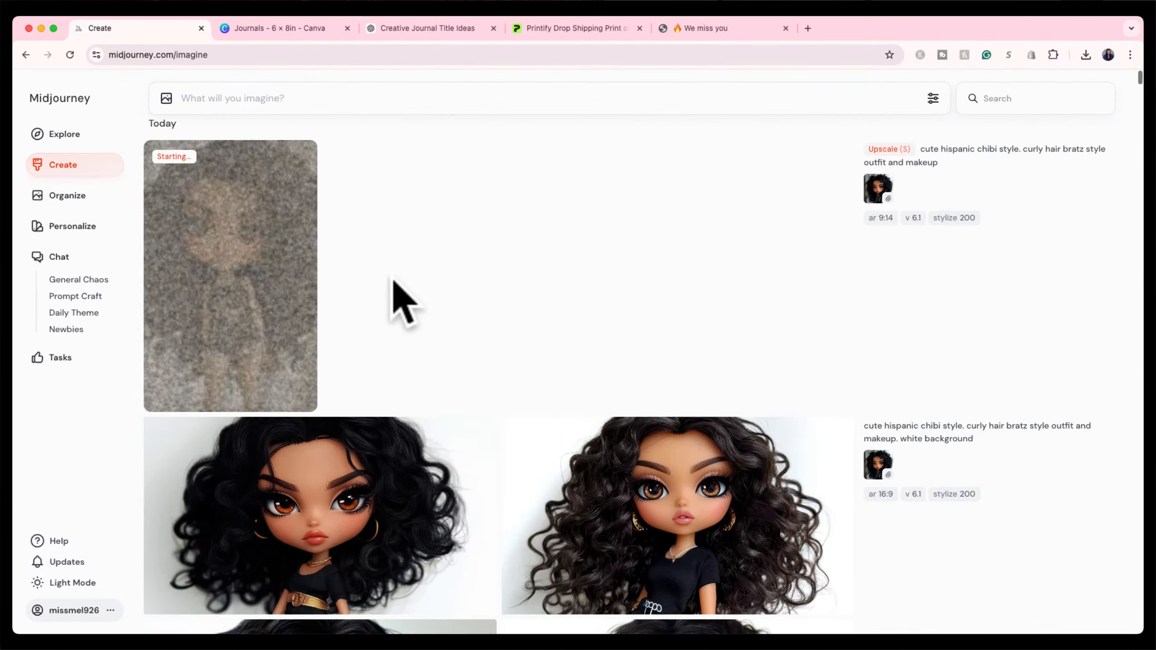
scroll(396, 291, "down", 5)
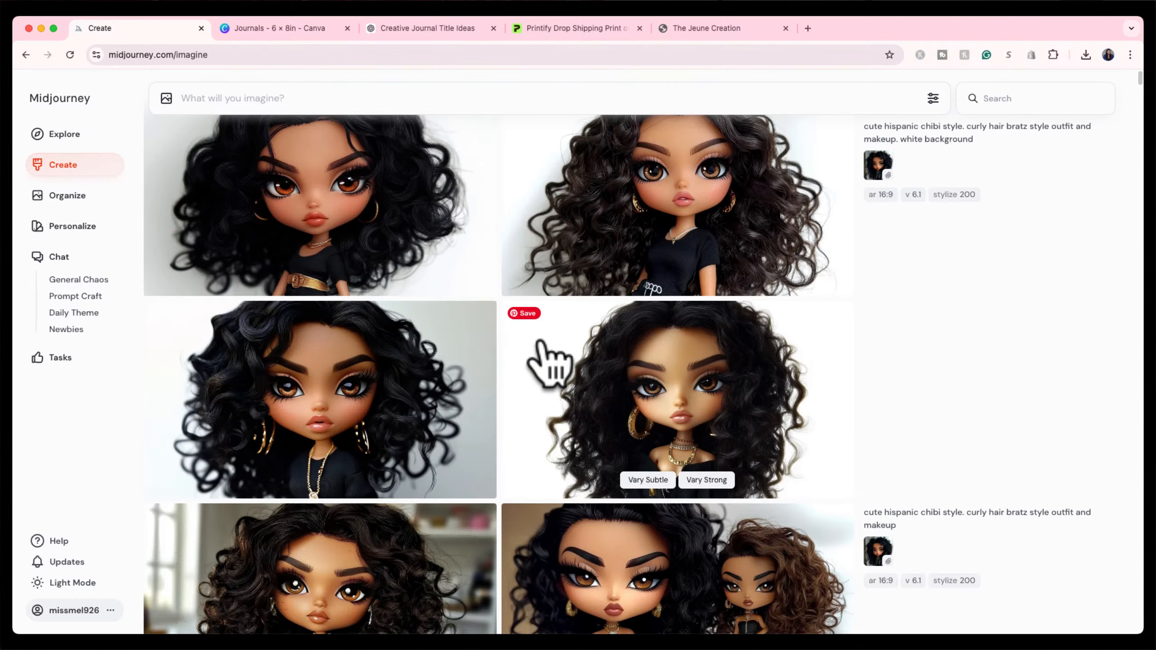
left_click(559, 364)
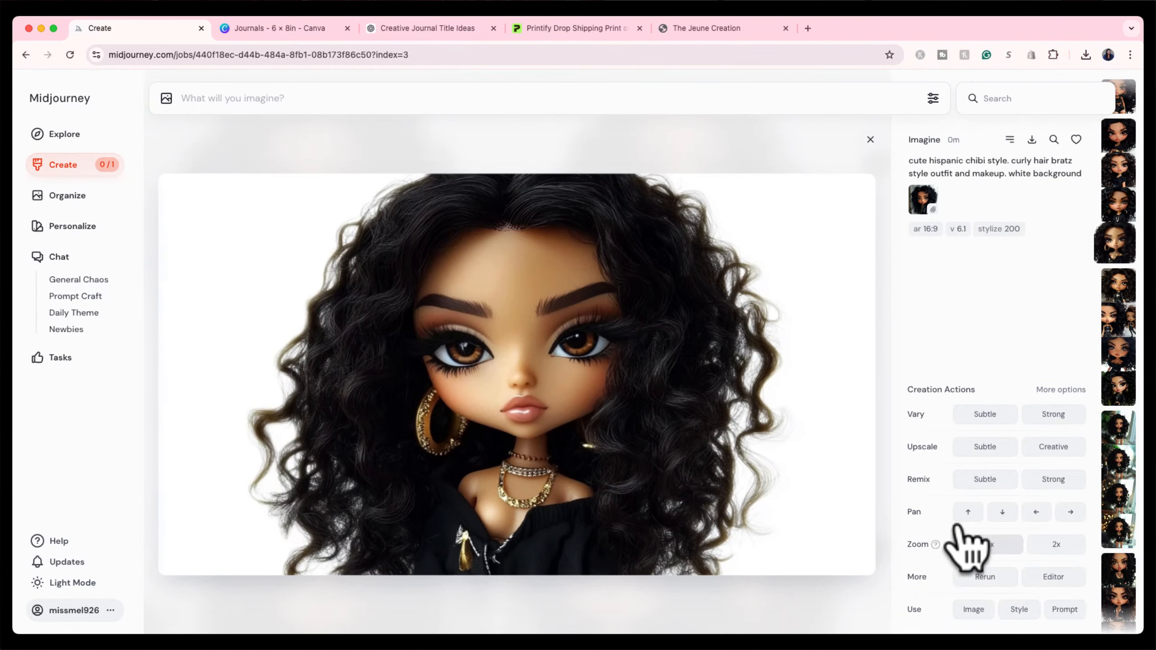
left_click(967, 511)
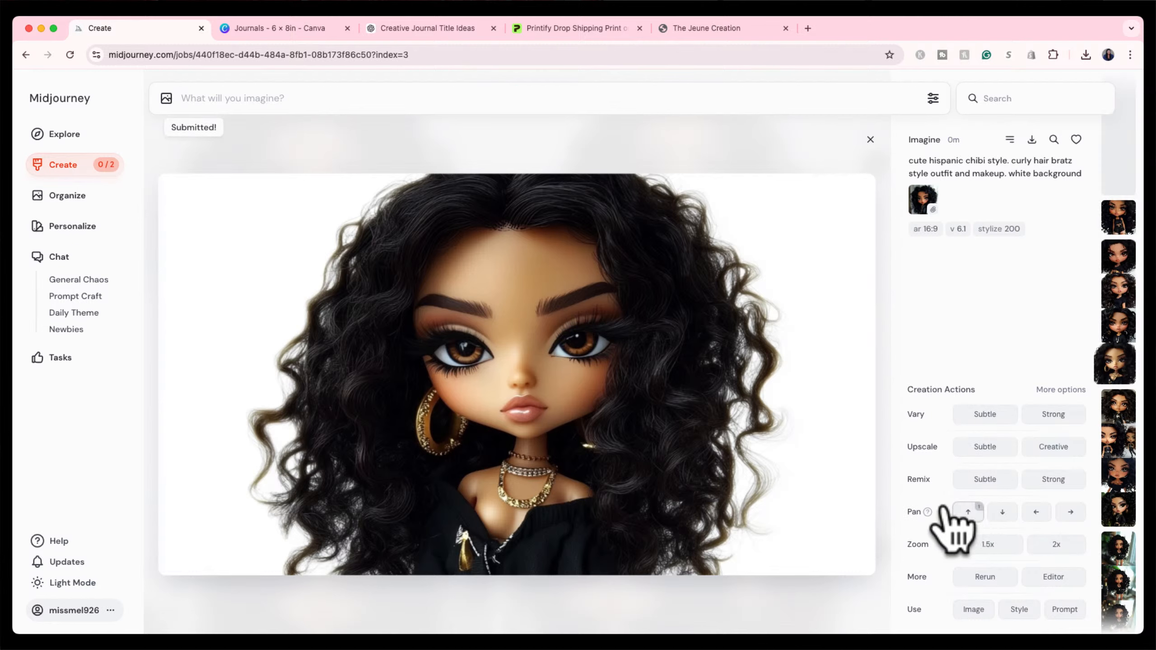
mouse_move(926, 510)
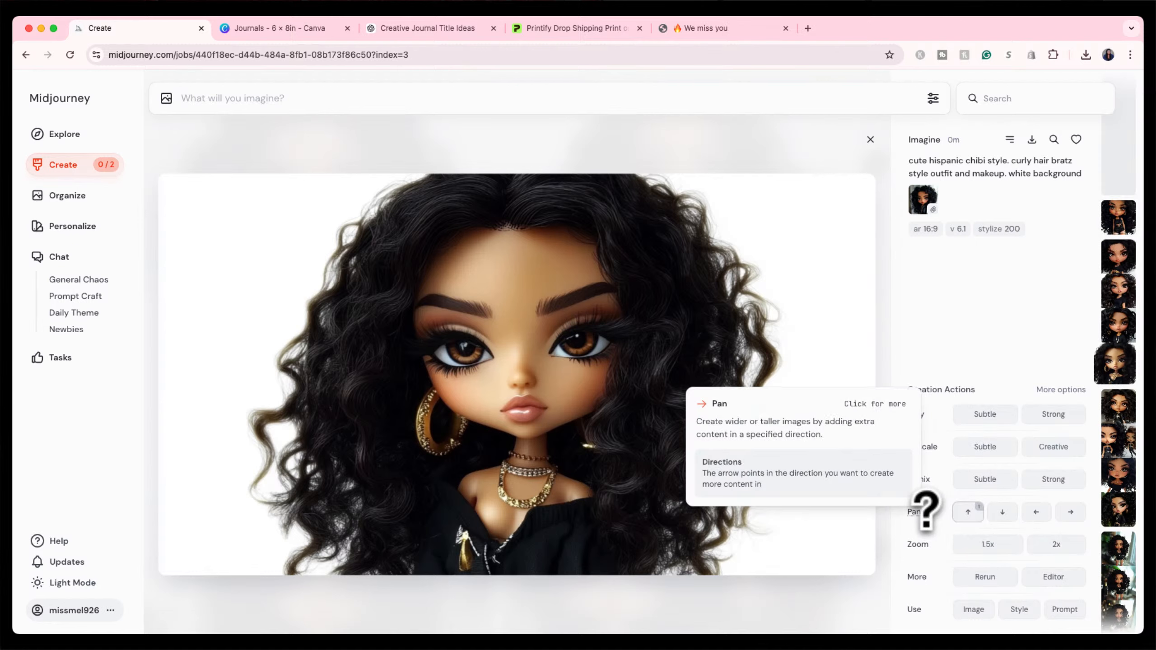
left_click(987, 544)
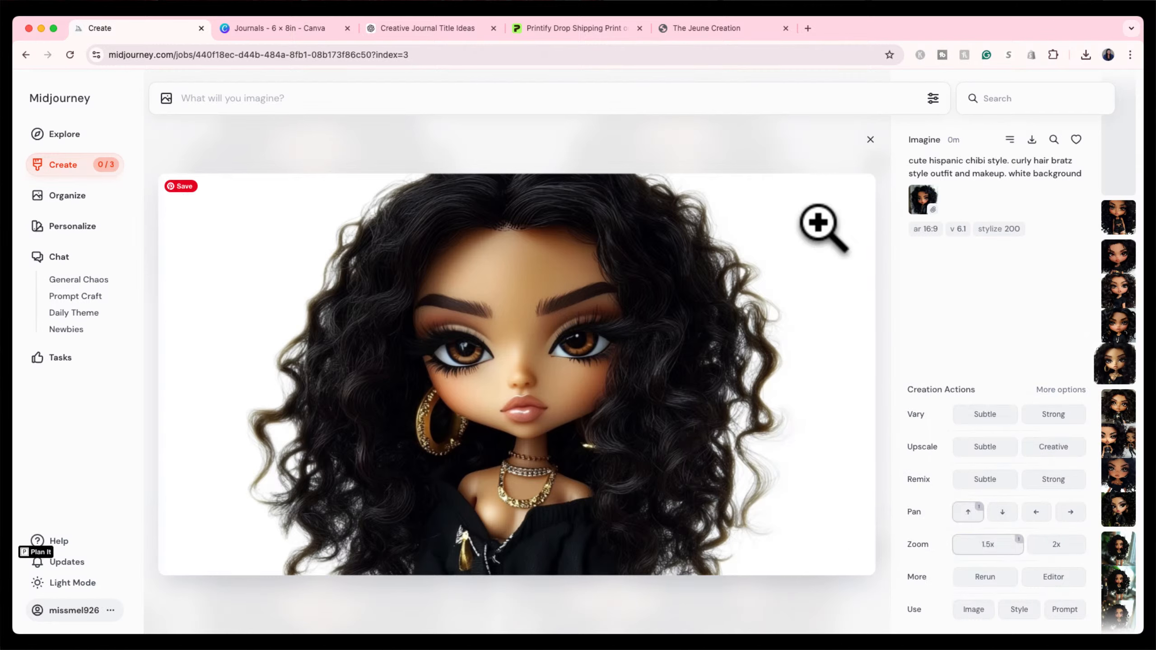
left_click(870, 139)
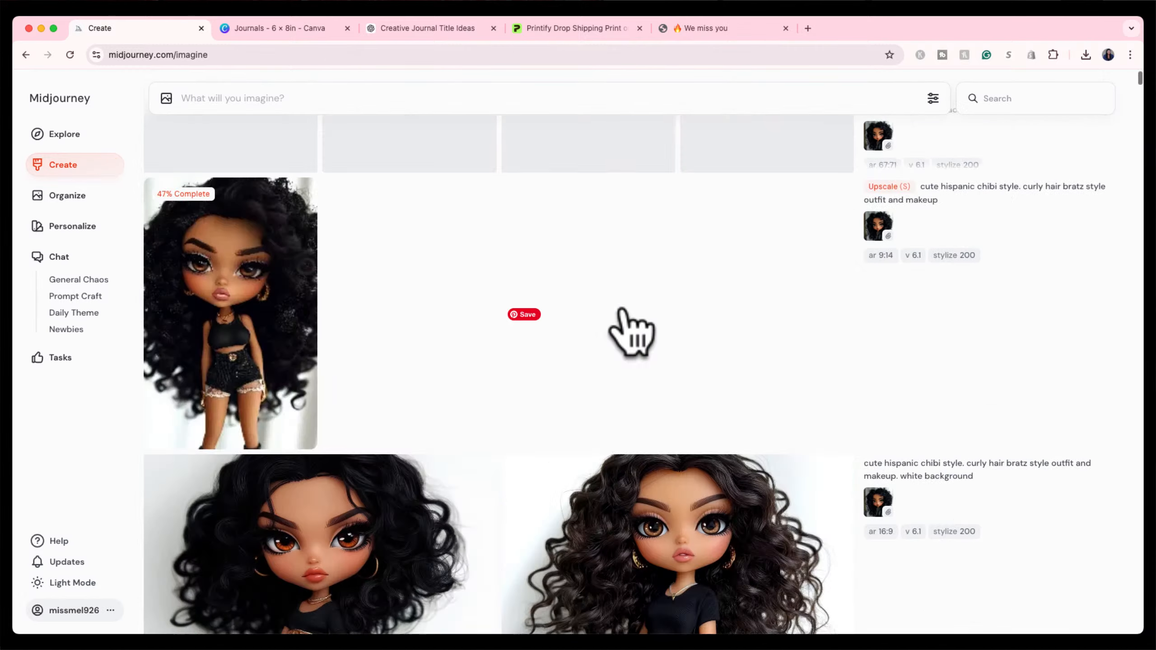
scroll(630, 327, "down", 5)
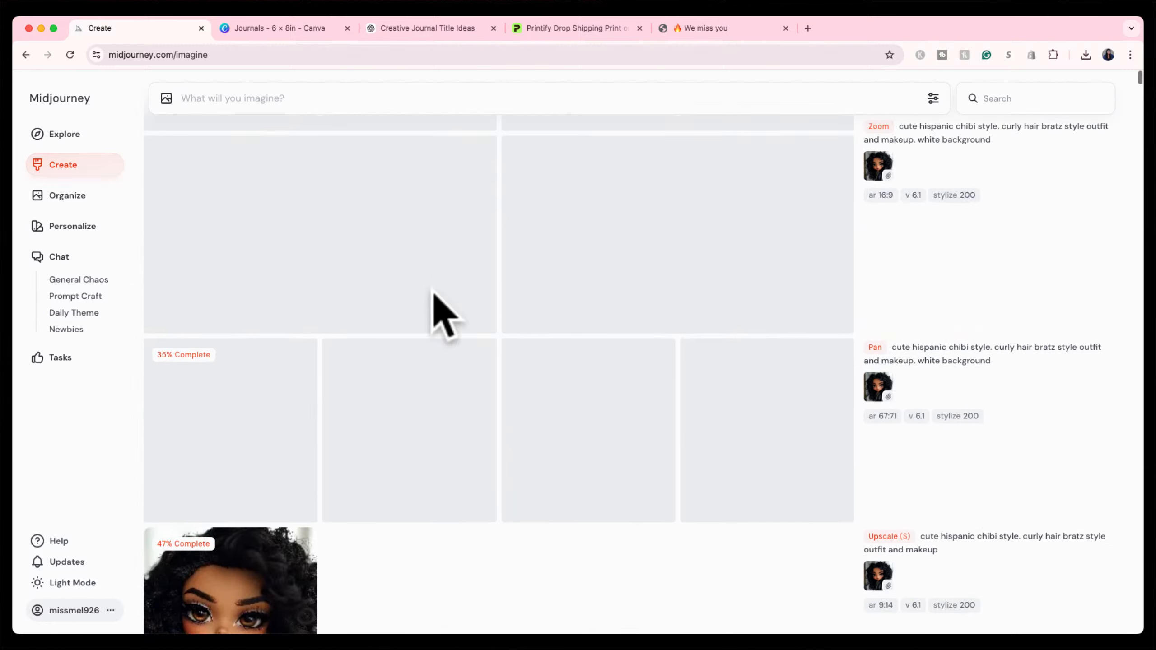
scroll(431, 295, "down", 1)
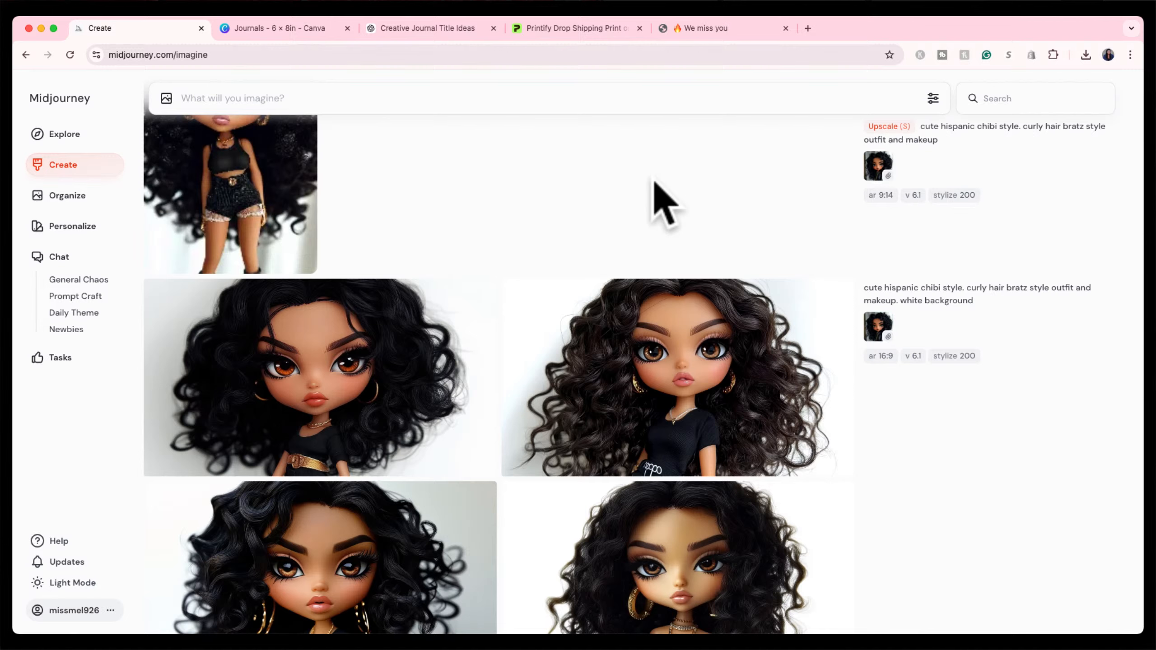
scroll(664, 204, "up", 10)
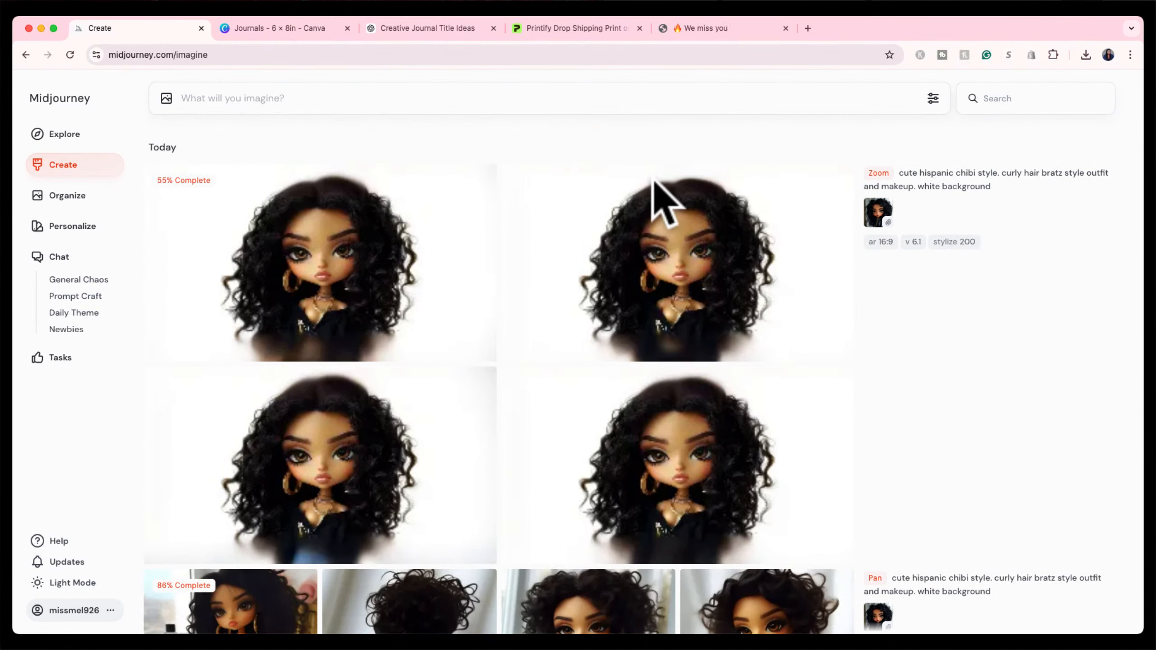
scroll(645, 314, "down", 6)
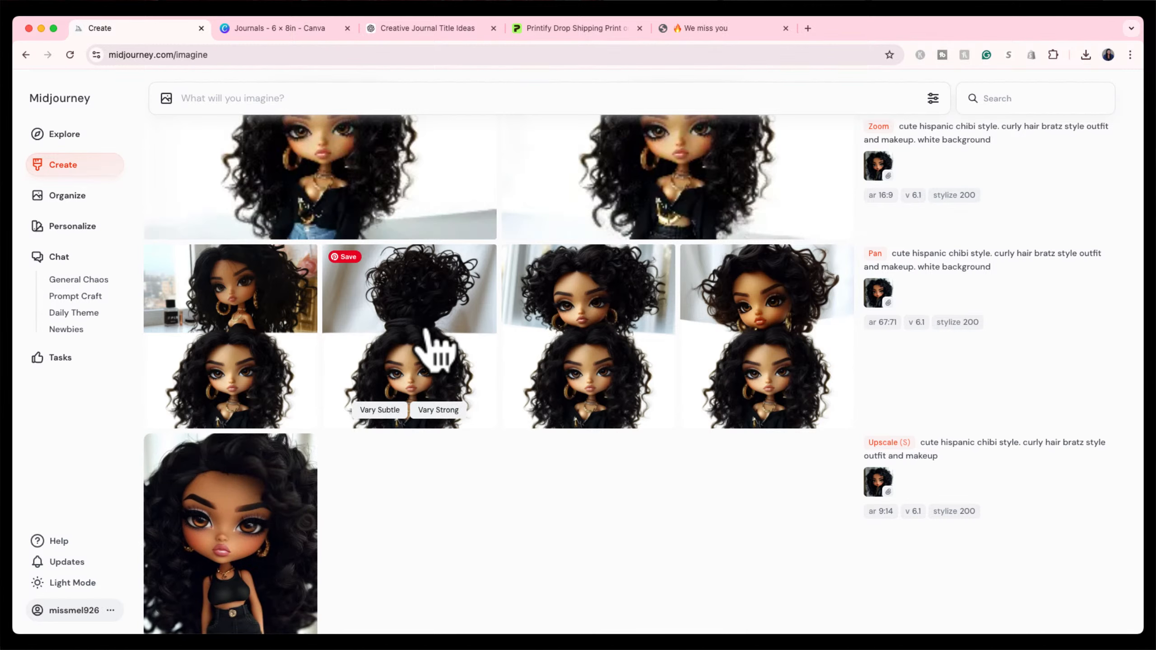
left_click(427, 332)
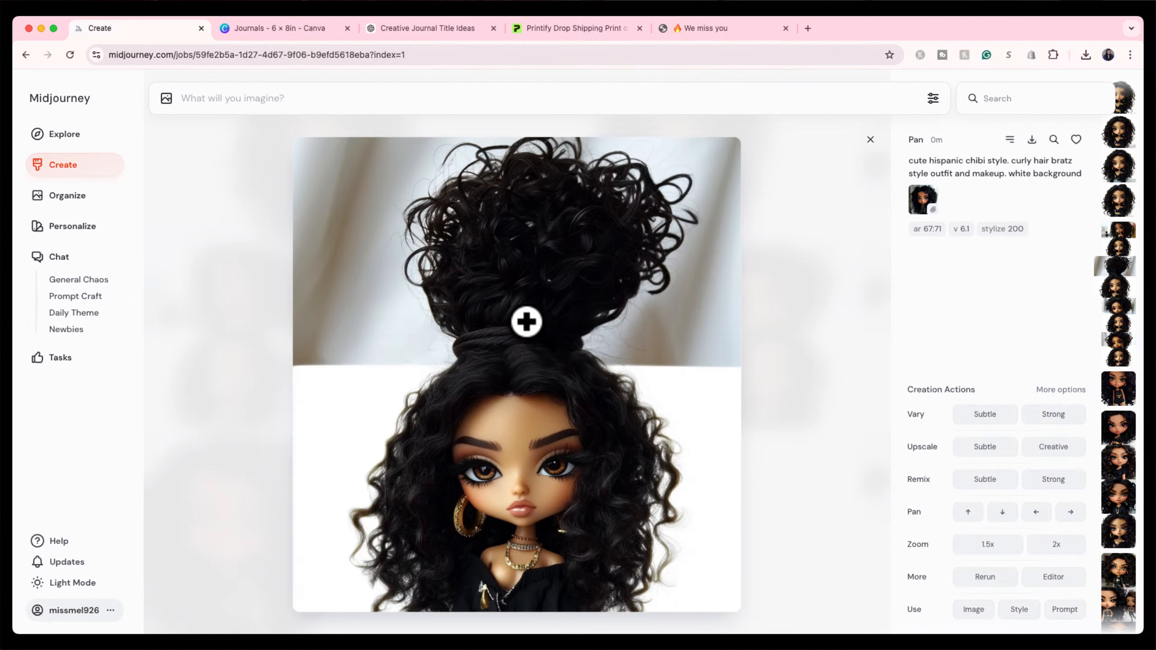
left_click(870, 139)
left_click(620, 339)
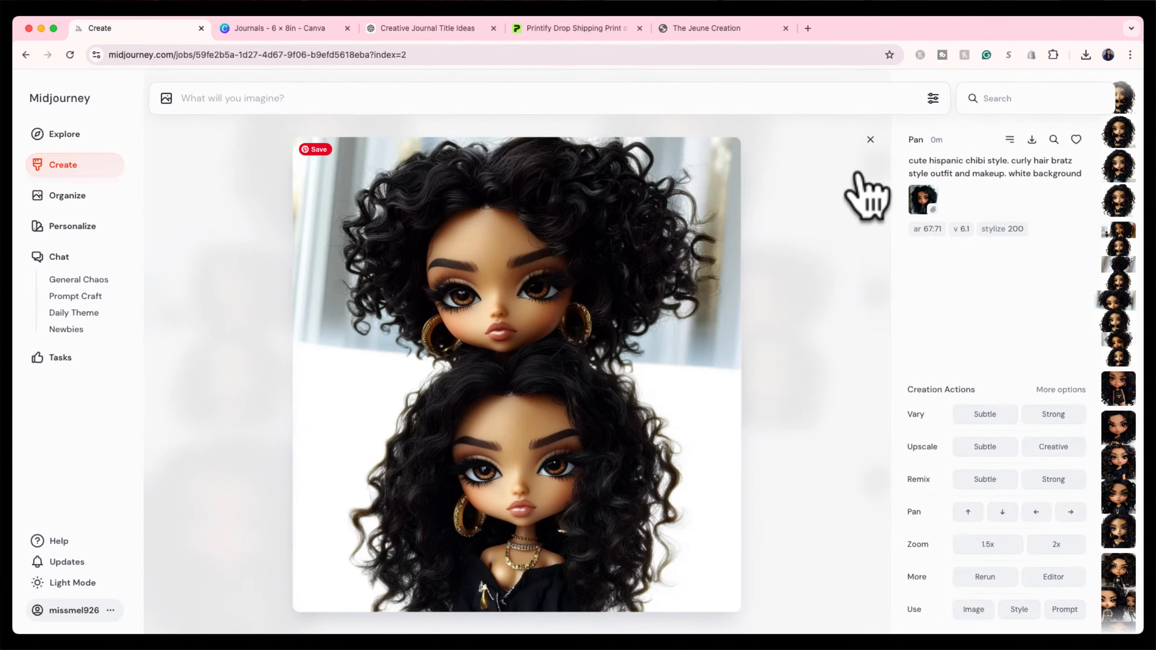
left_click(870, 139)
scroll(674, 319, "up", 3)
scroll(681, 339, "up", 2)
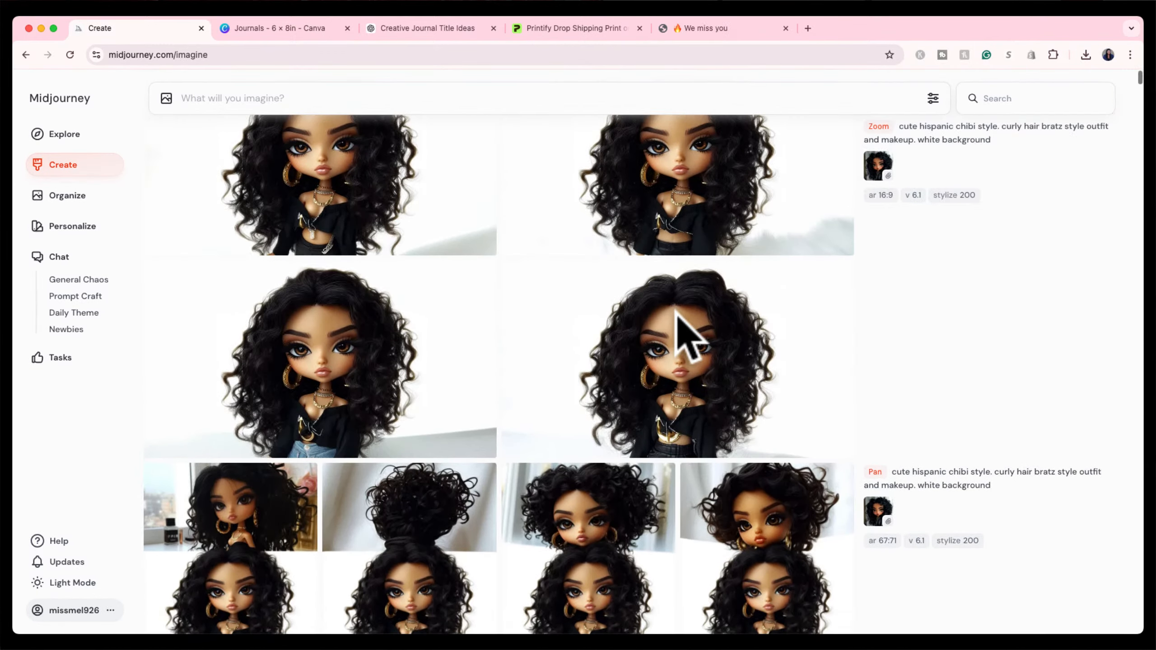
scroll(655, 300, "down", 5)
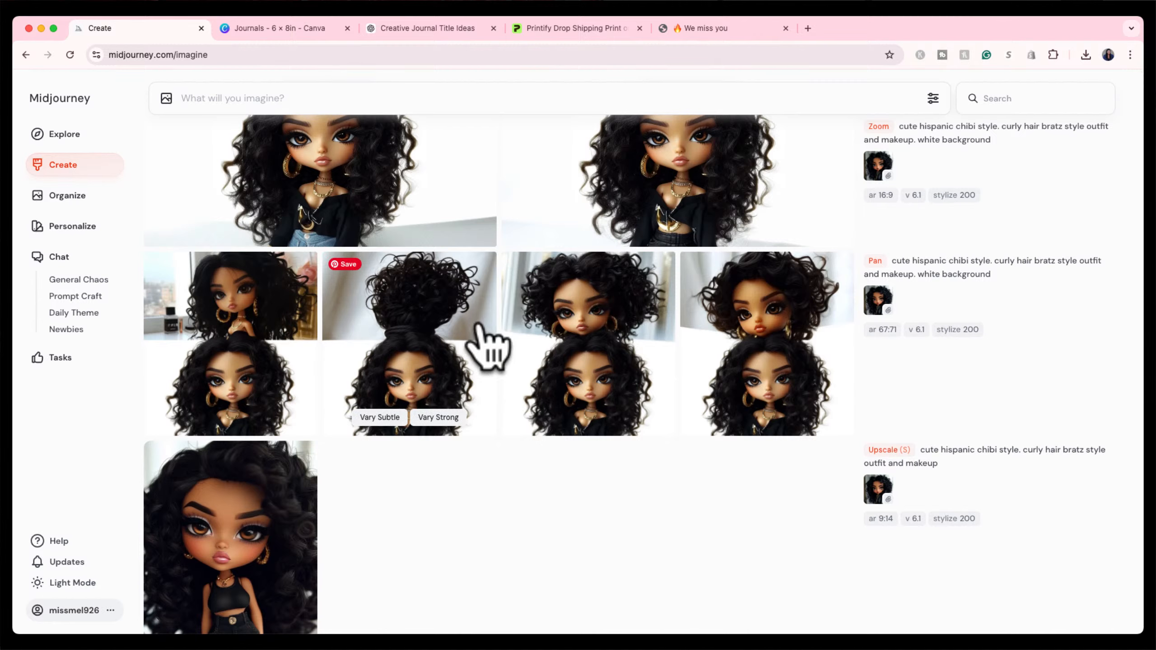
left_click(1011, 99)
type("wig")
scroll(830, 323, "down", 1)
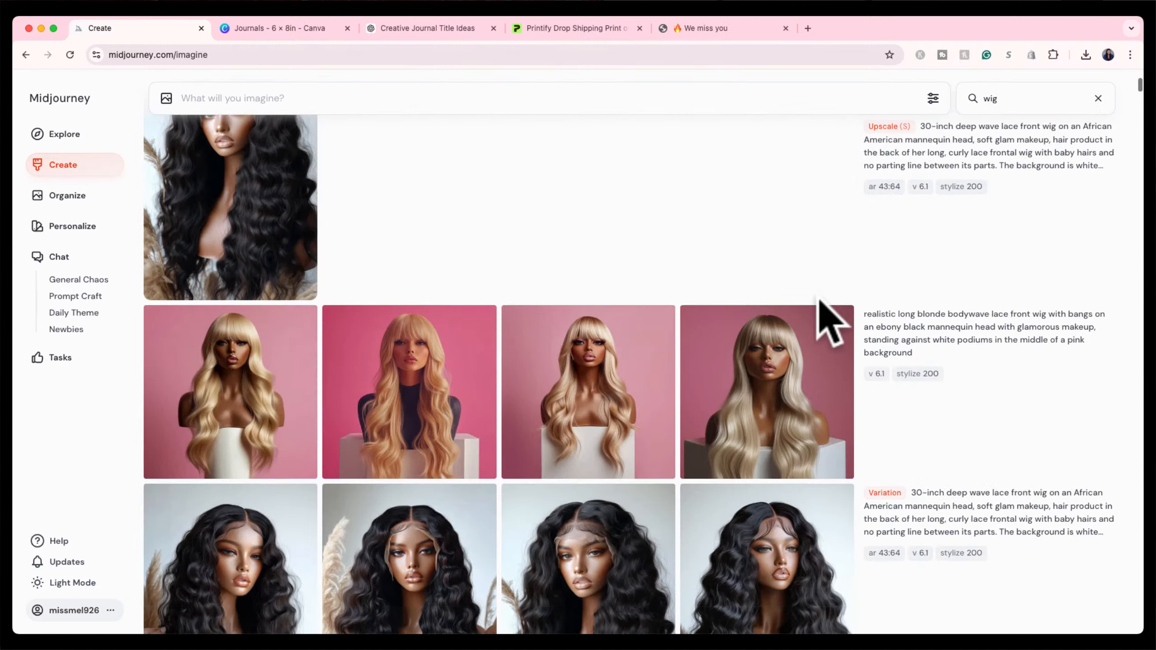
scroll(831, 323, "down", 15)
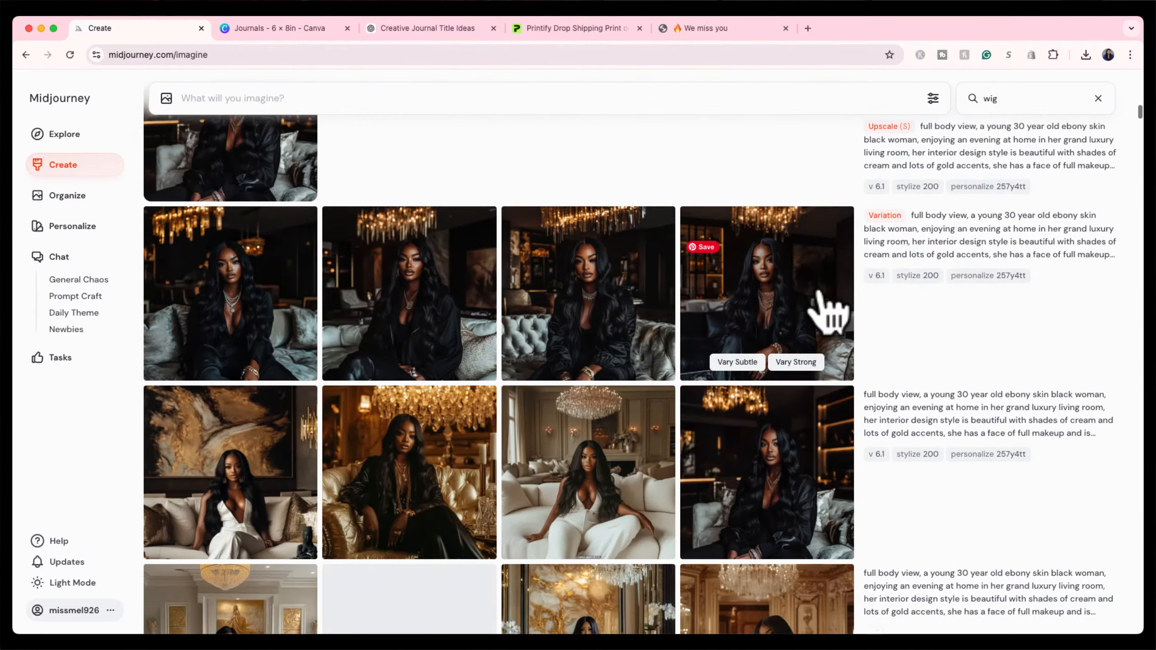
scroll(819, 296, "down", 15)
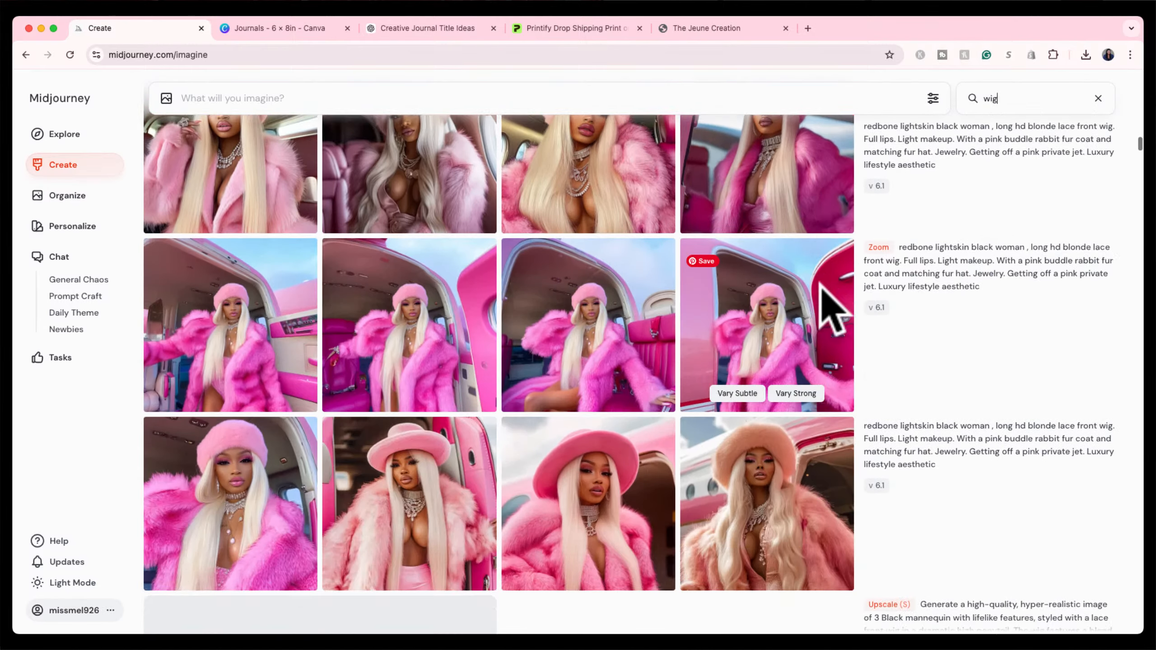
scroll(832, 309, "down", 10)
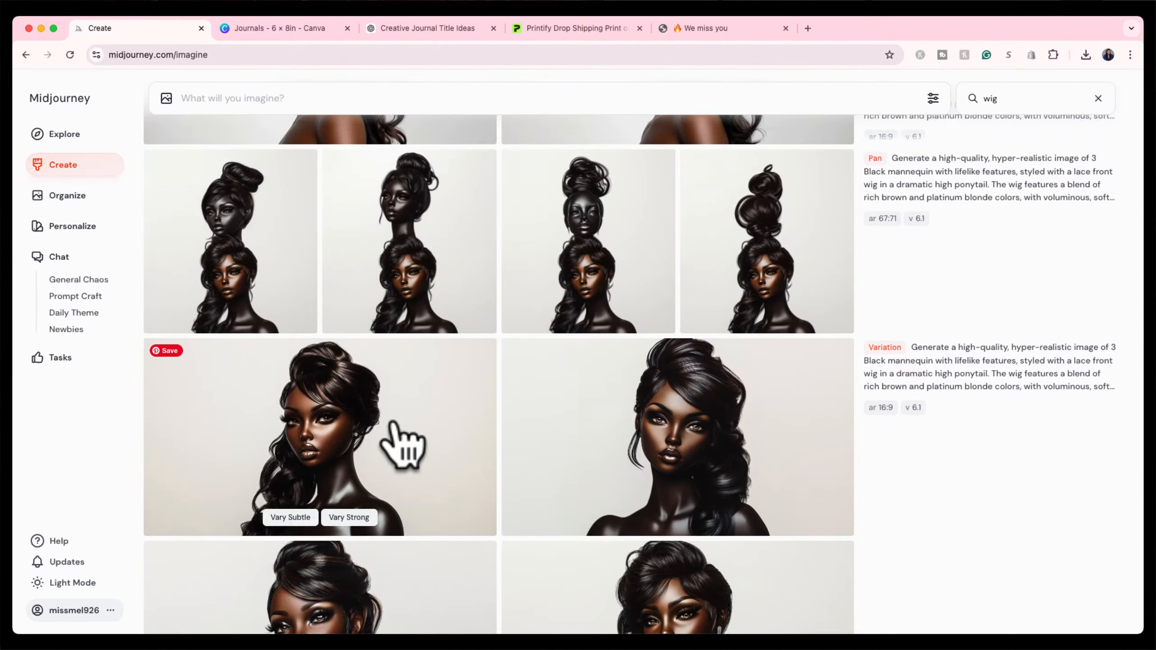
scroll(400, 444, "down", 10)
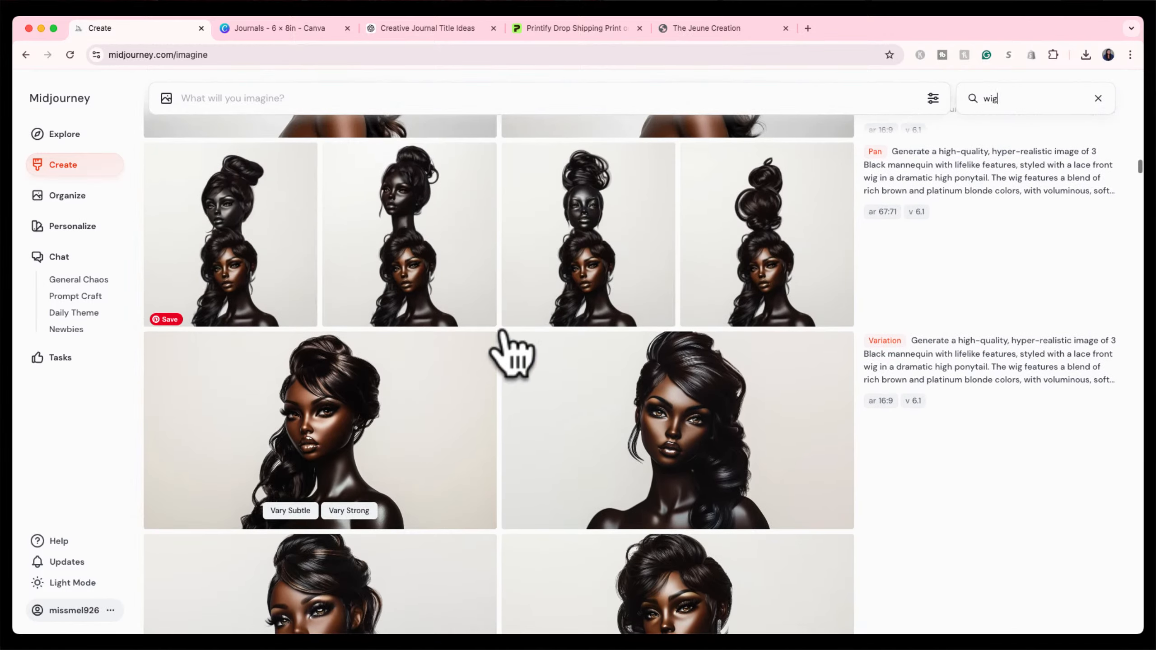
scroll(529, 344, "down", 7)
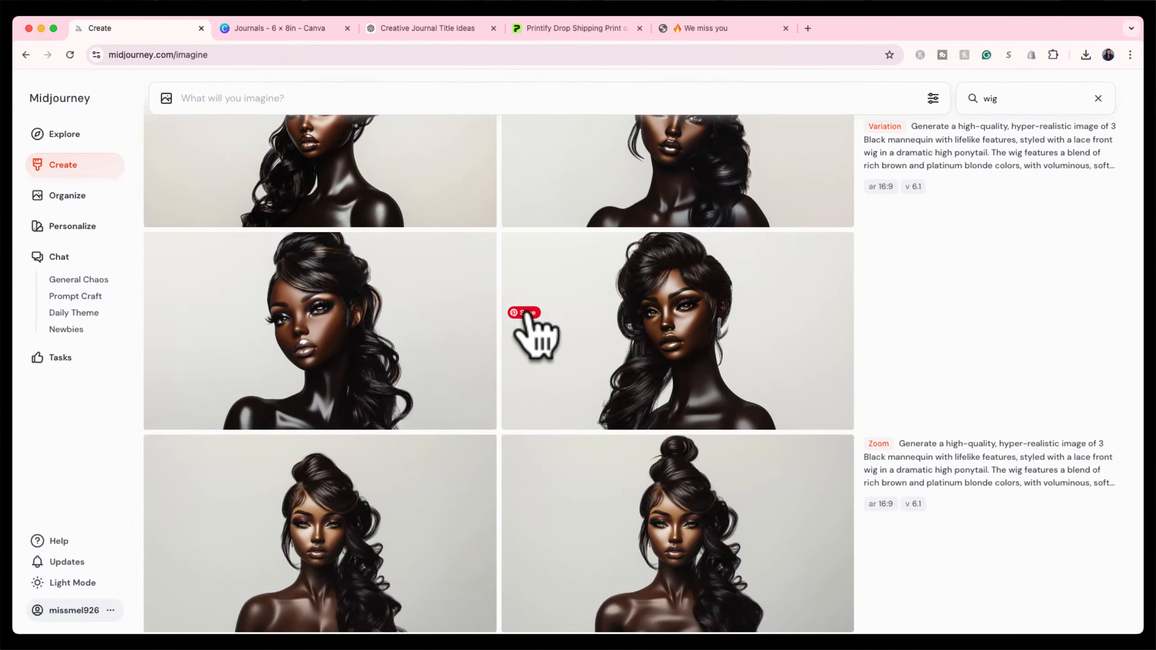
scroll(514, 451, "down", 7)
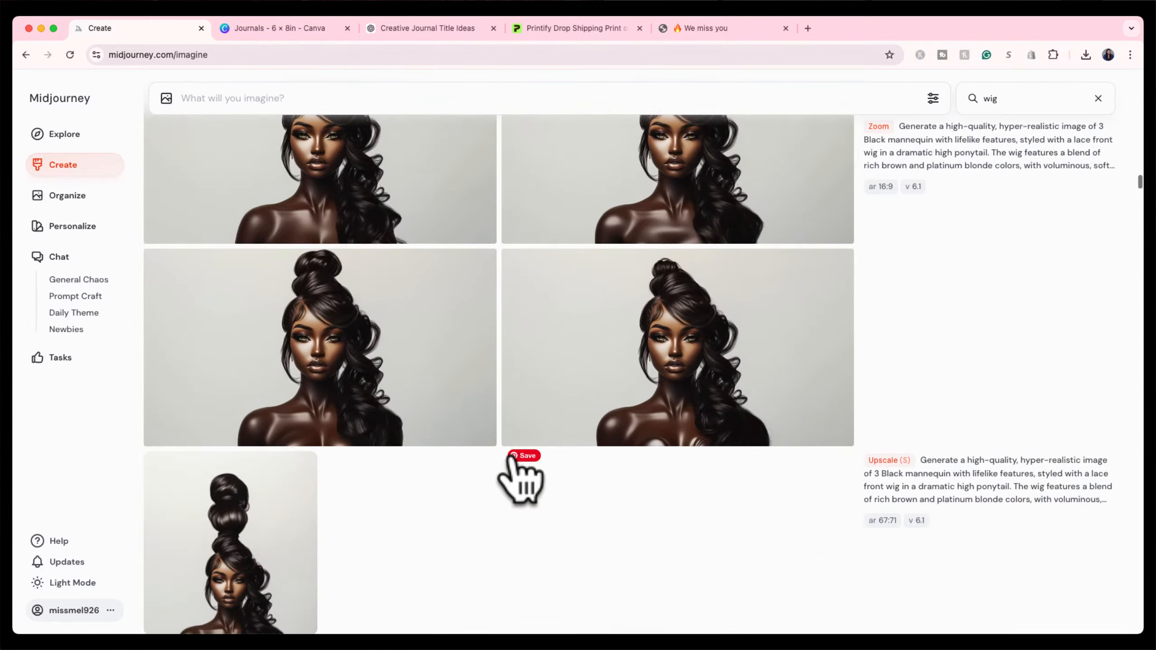
scroll(524, 478, "down", 4)
left_click(249, 385)
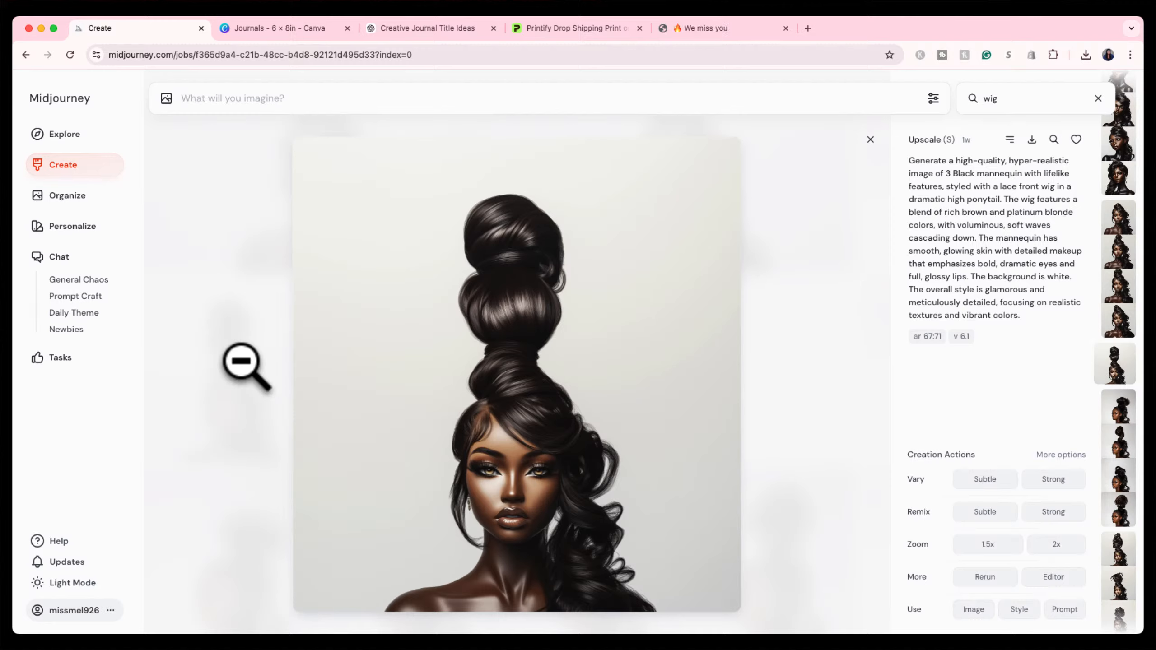
left_click(516, 358)
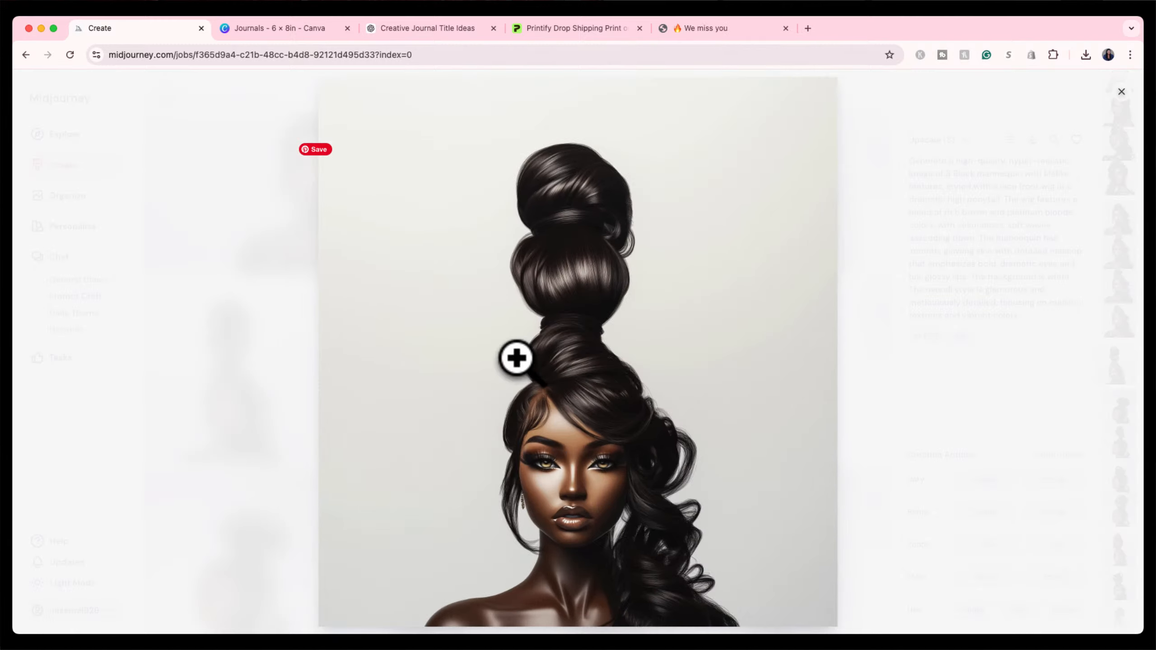
left_click(214, 266)
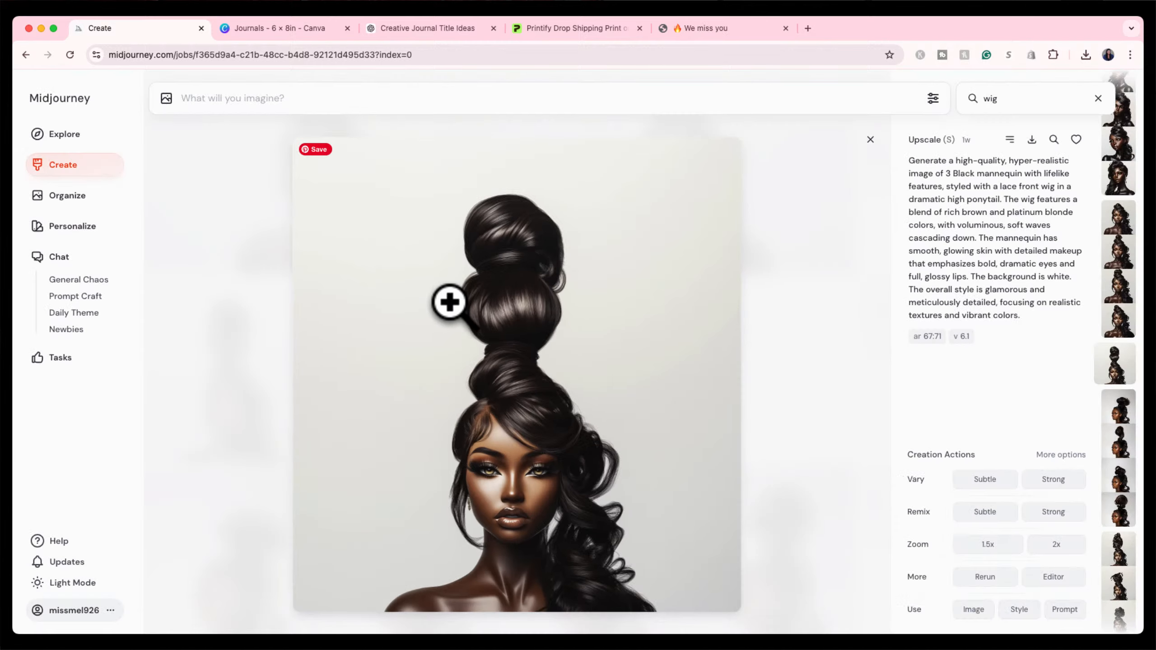
left_click(870, 139)
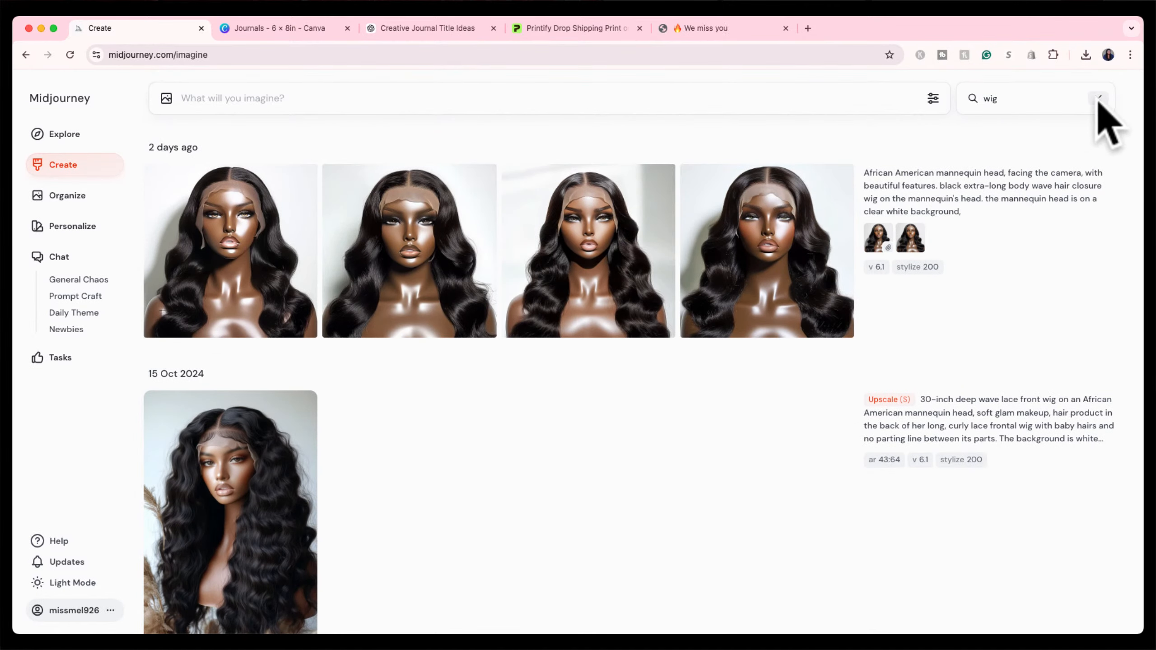
Clear the wig search and request a subtle upscale of the curly-haired chibi doll.
left_click(1098, 98)
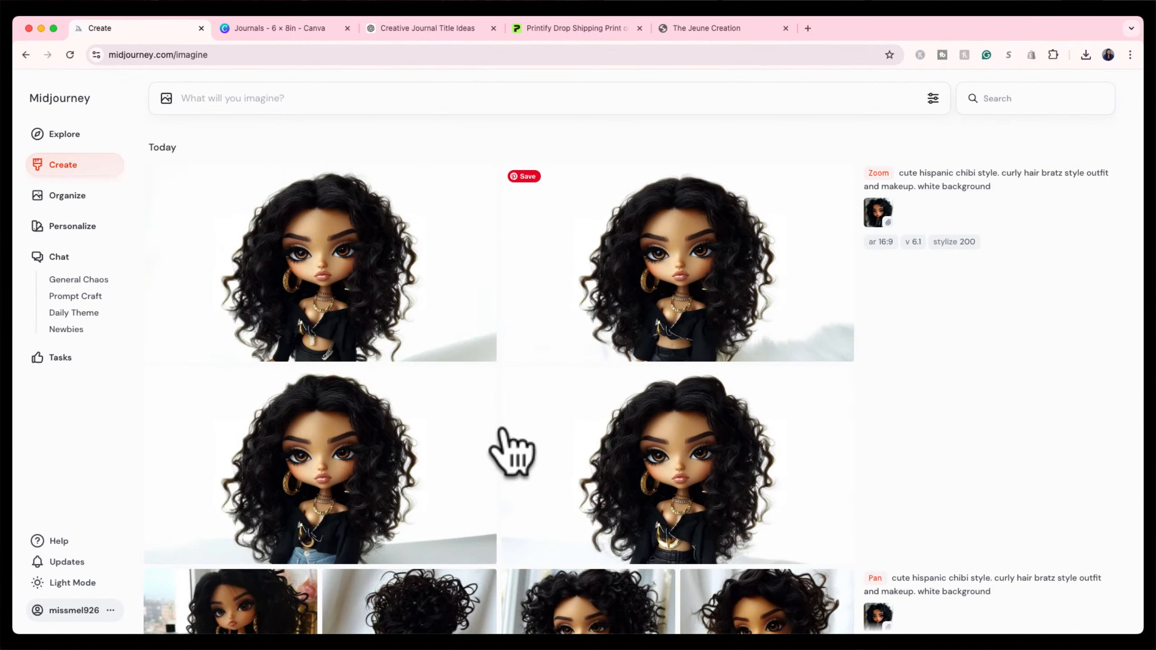
scroll(498, 433, "down", 4)
scroll(498, 434, "up", 4)
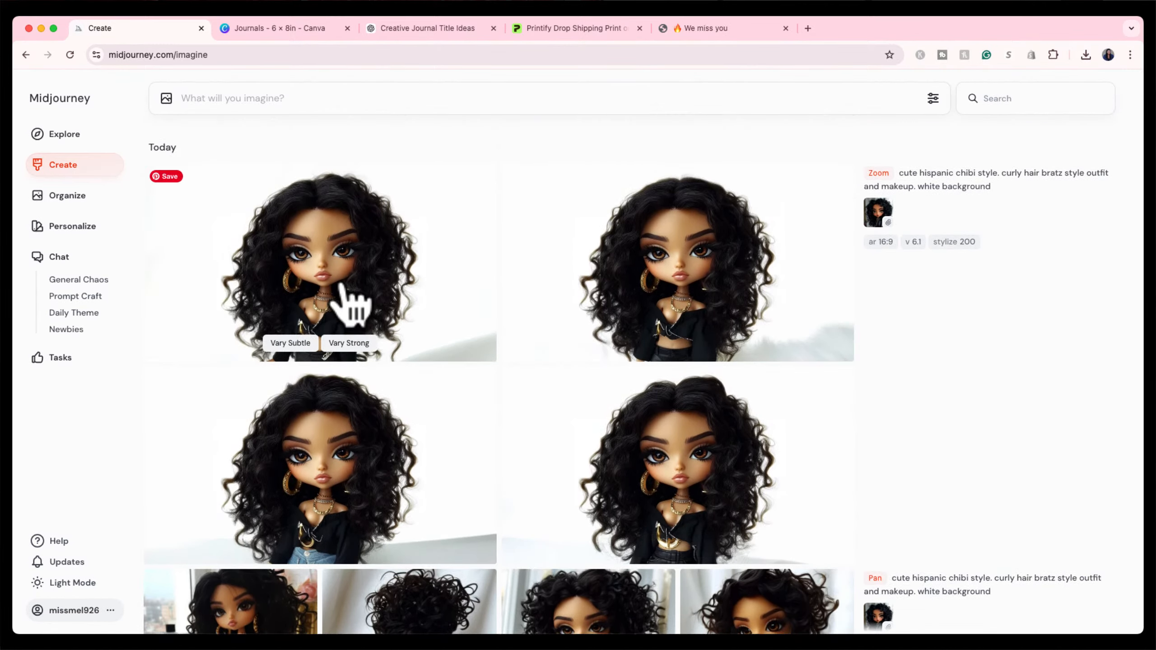
scroll(658, 236, "down", 1)
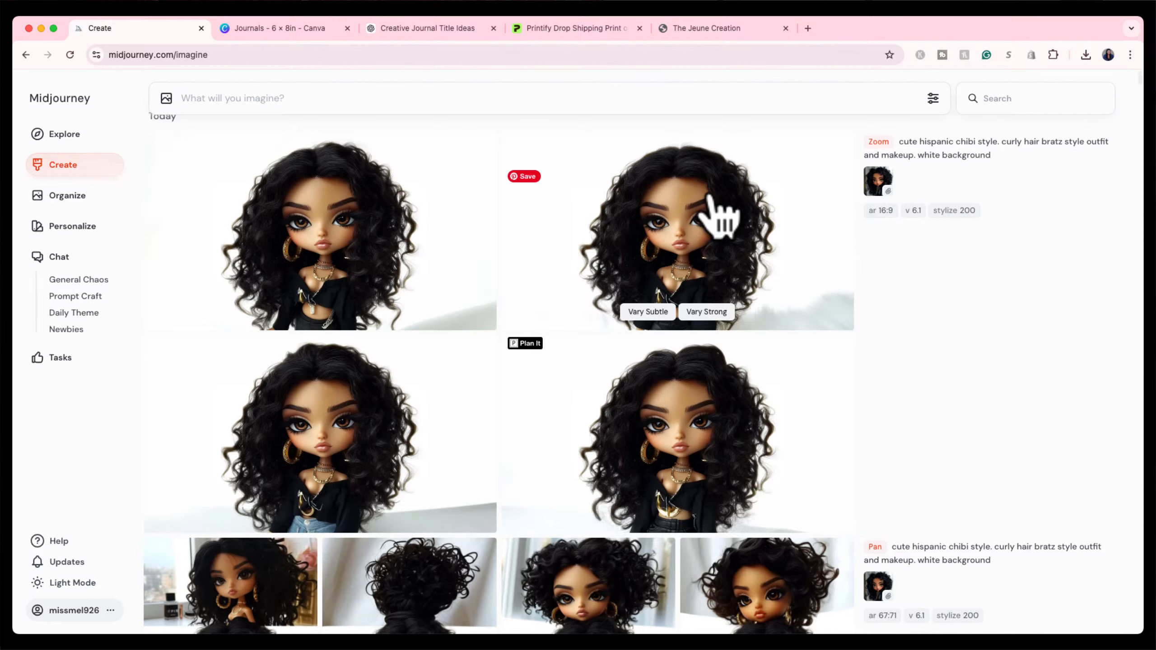
left_click(722, 220)
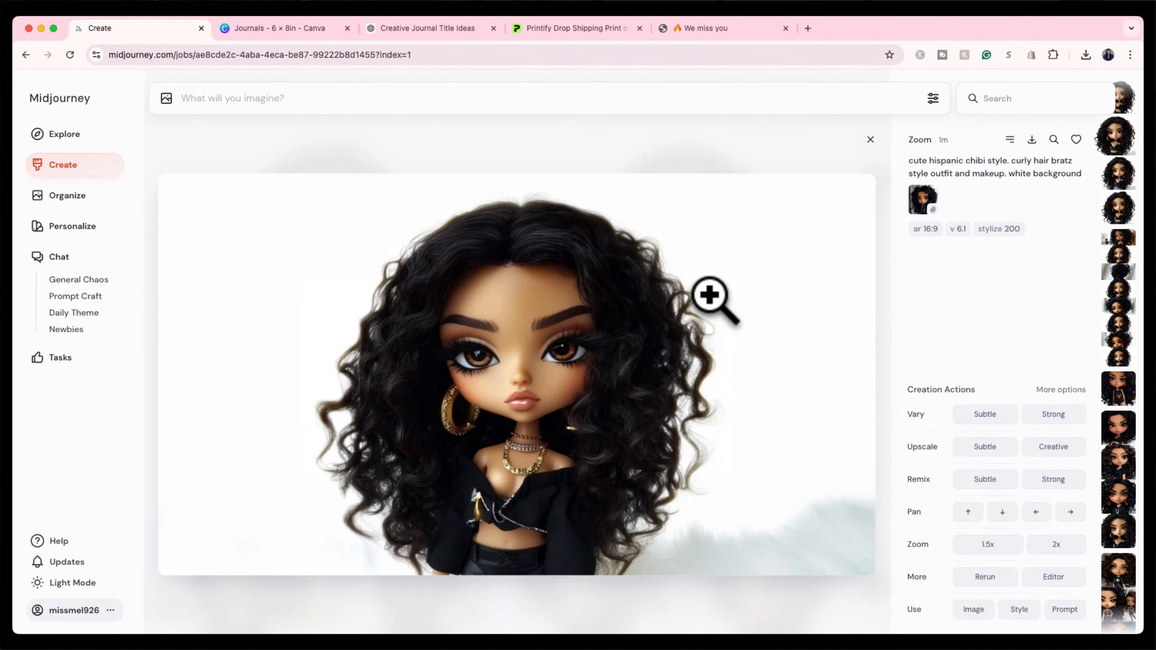
left_click(986, 445)
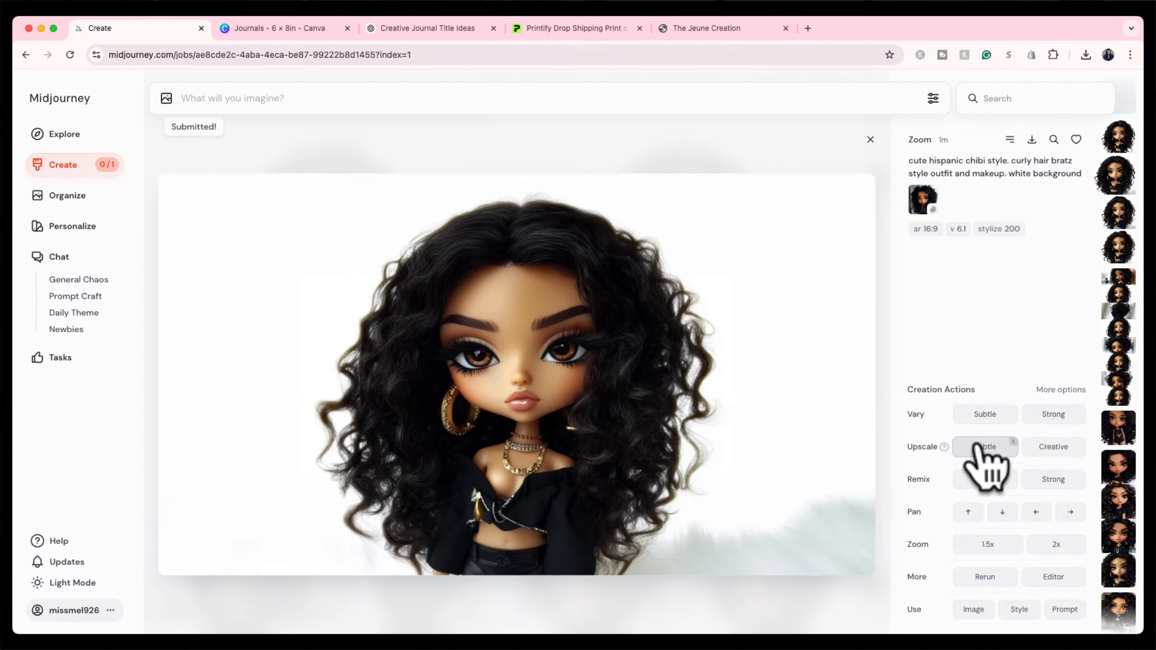
left_click(869, 140)
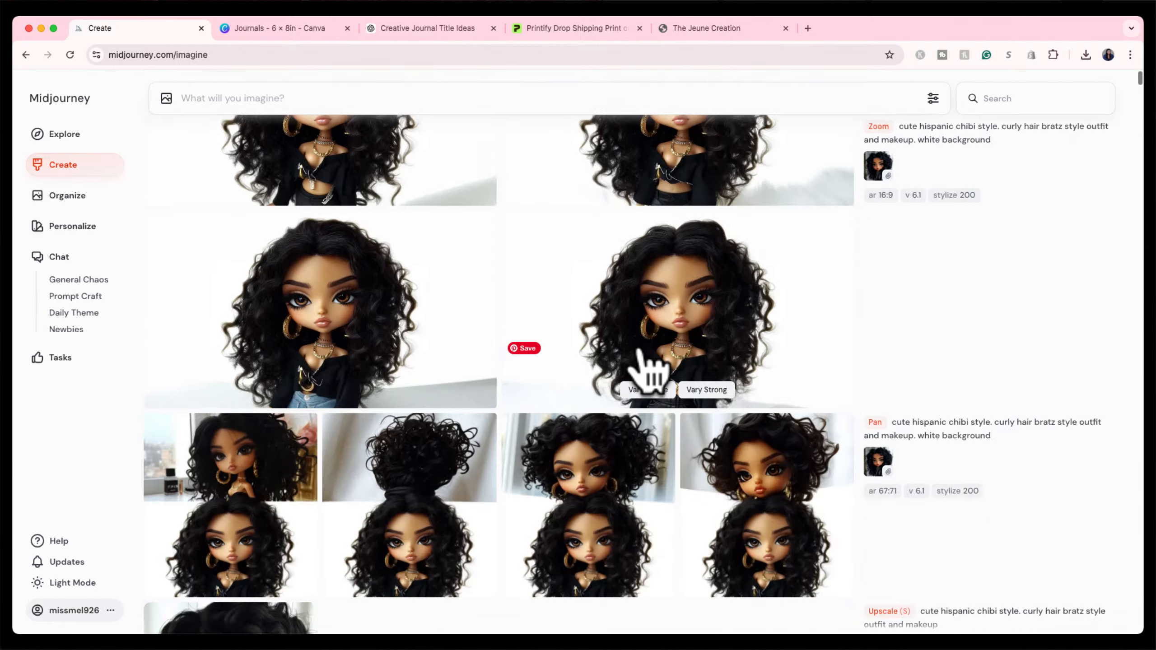
Open the full-length chibi doll image's details, then return to the Canva journal at page 4.
scroll(646, 369, "down", 5)
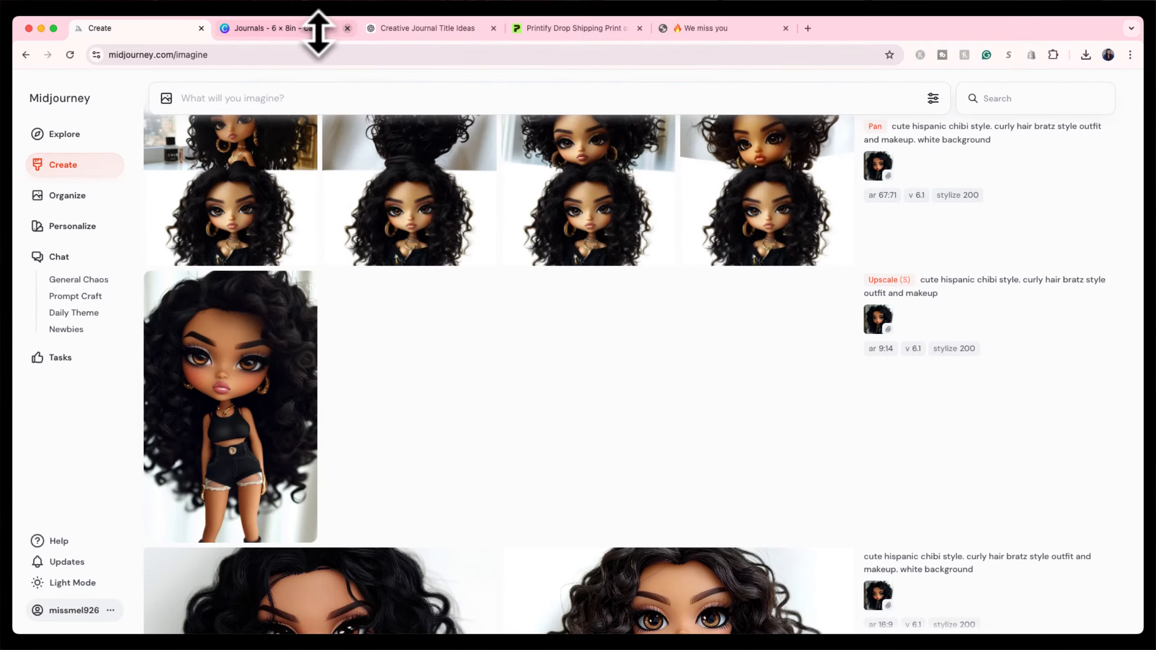
left_click(294, 30)
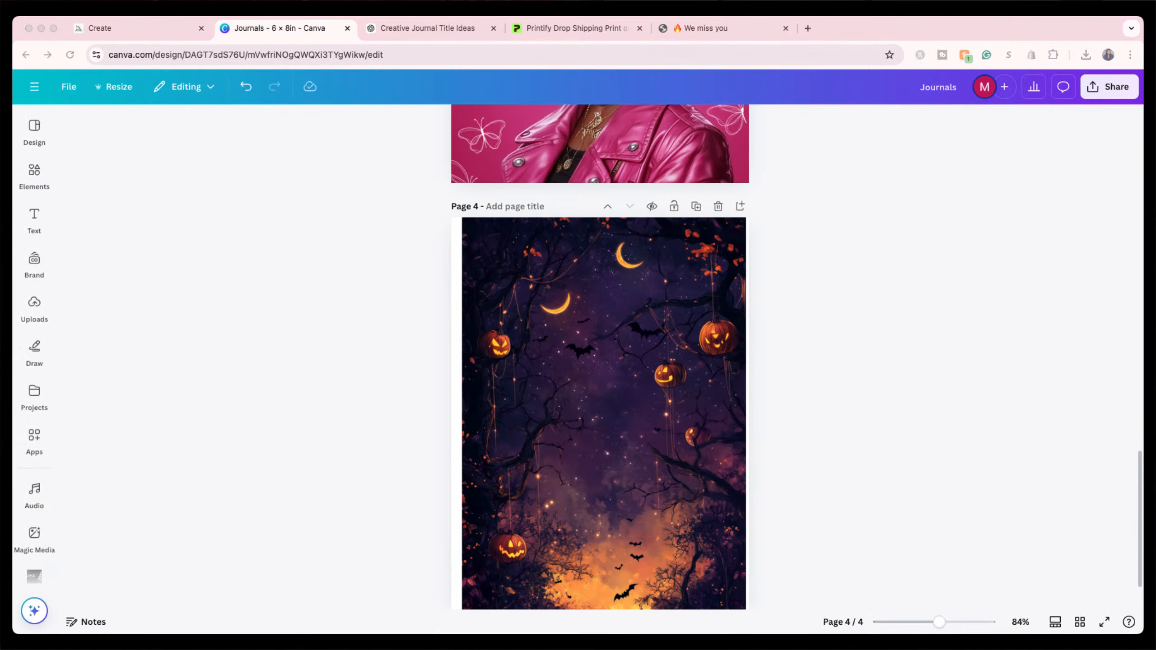
left_click(423, 30)
left_click(164, 29)
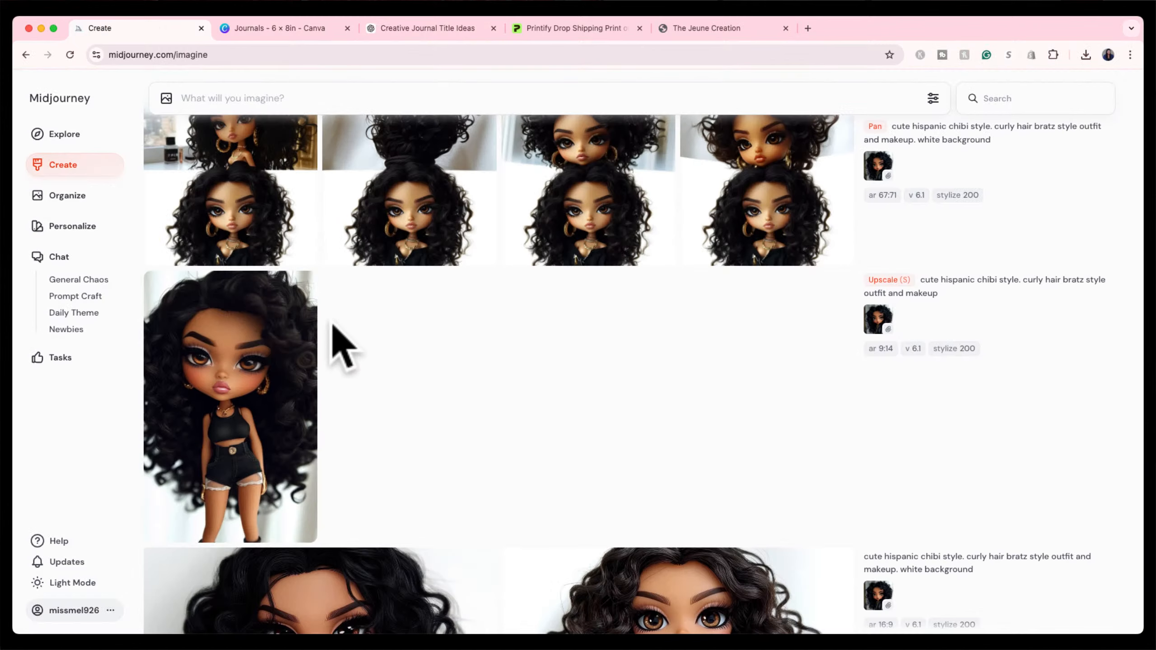
left_click(248, 353)
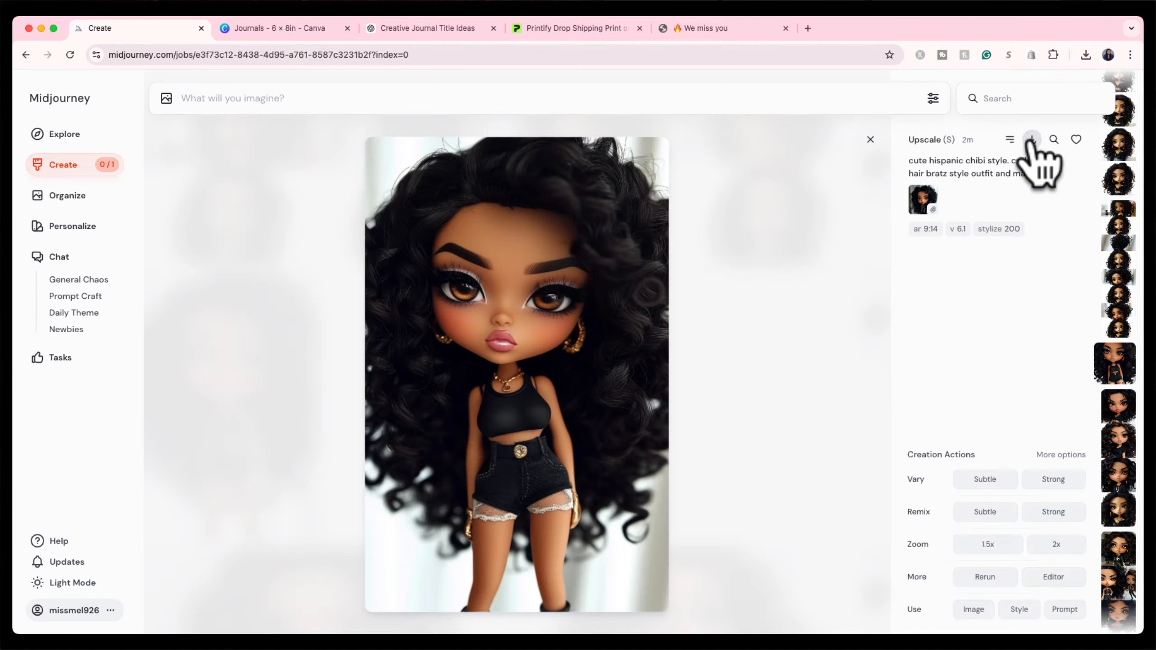
left_click(312, 27)
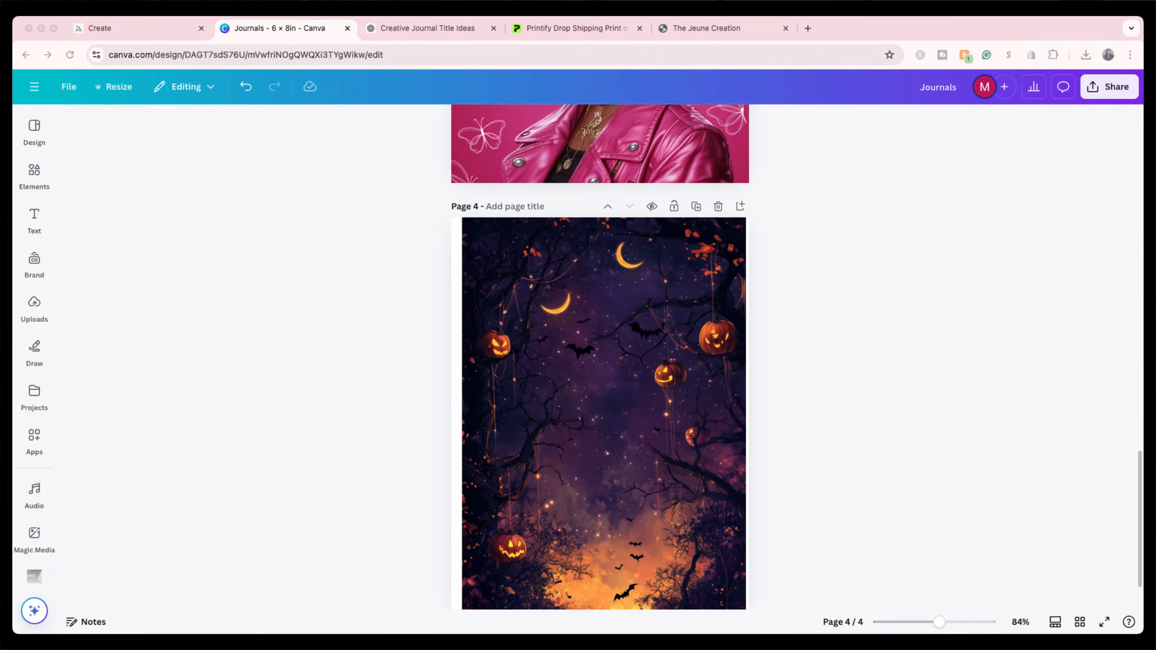
left_click_drag(949, 356, 673, 457)
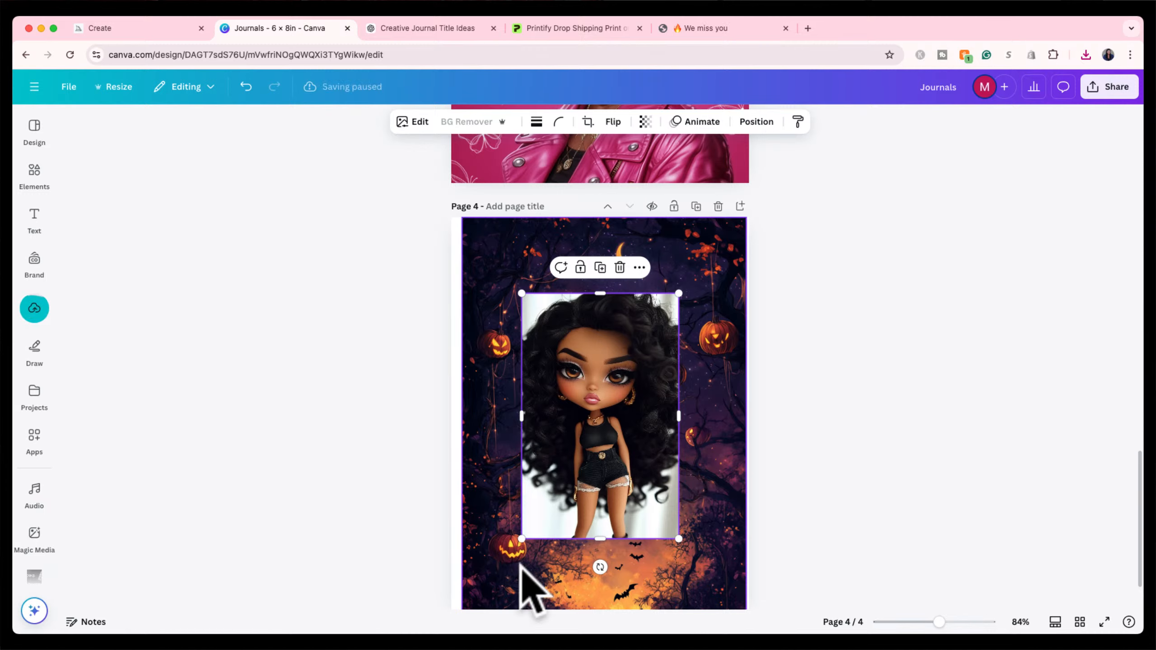
left_click_drag(521, 538, 467, 623)
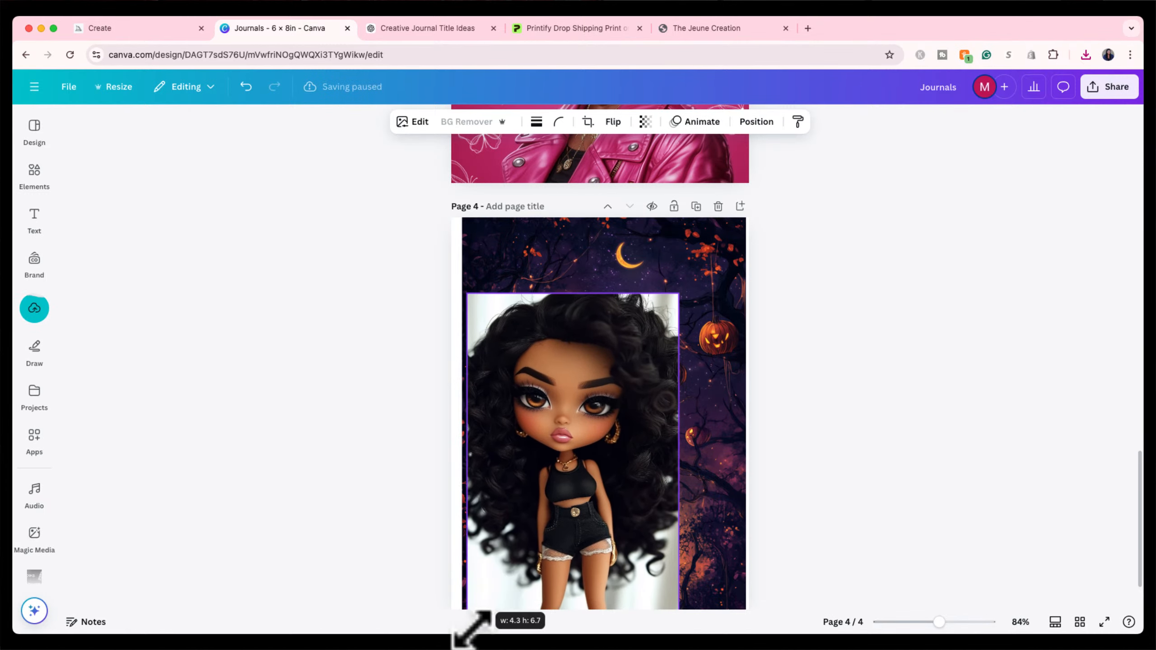
scroll(826, 444, "down", 2)
left_click_drag(649, 349, 664, 383)
left_click_drag(588, 269, 588, 258)
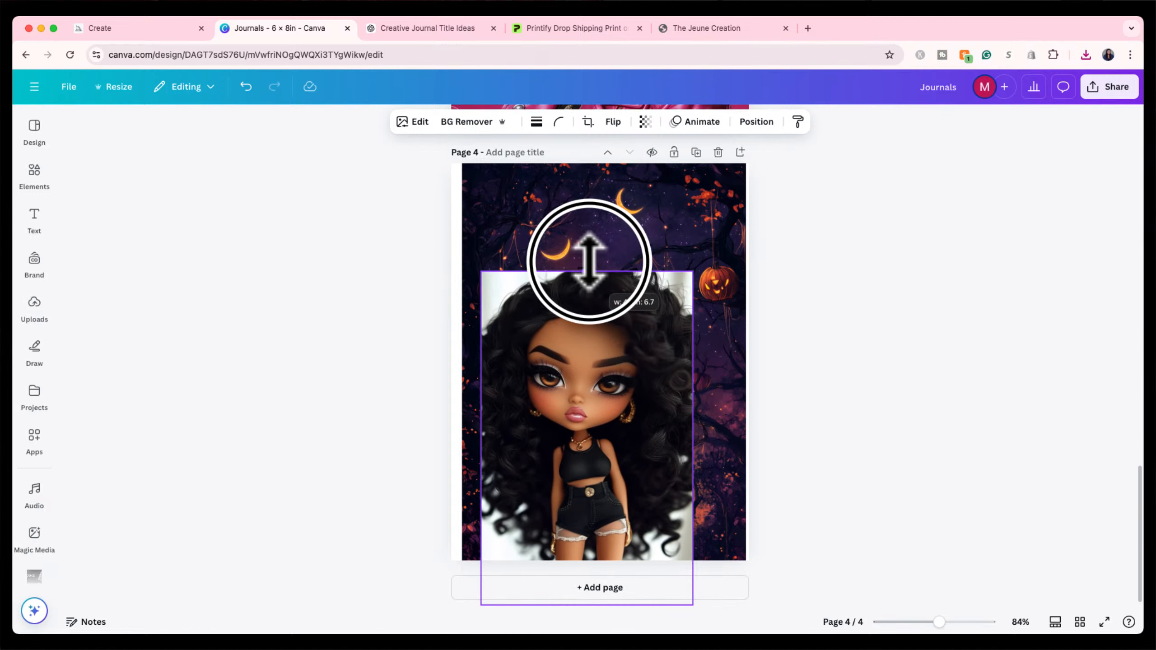
left_click_drag(570, 362, 552, 382)
left_click_drag(674, 445, 745, 440)
left_click_drag(645, 400, 643, 428)
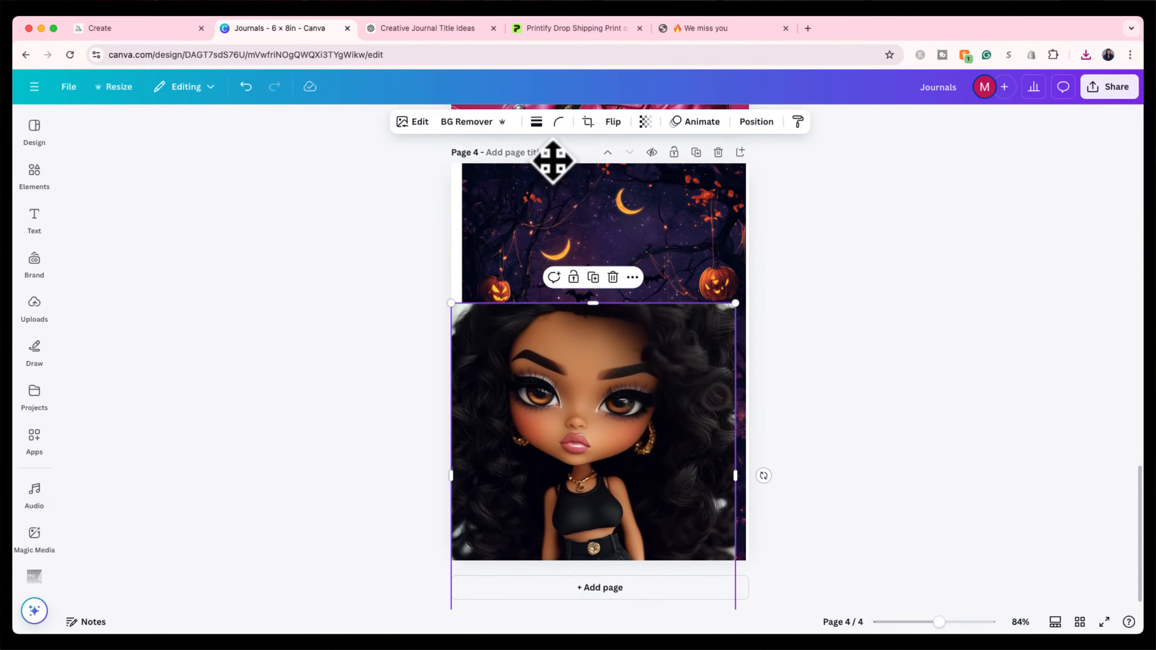
left_click(469, 122)
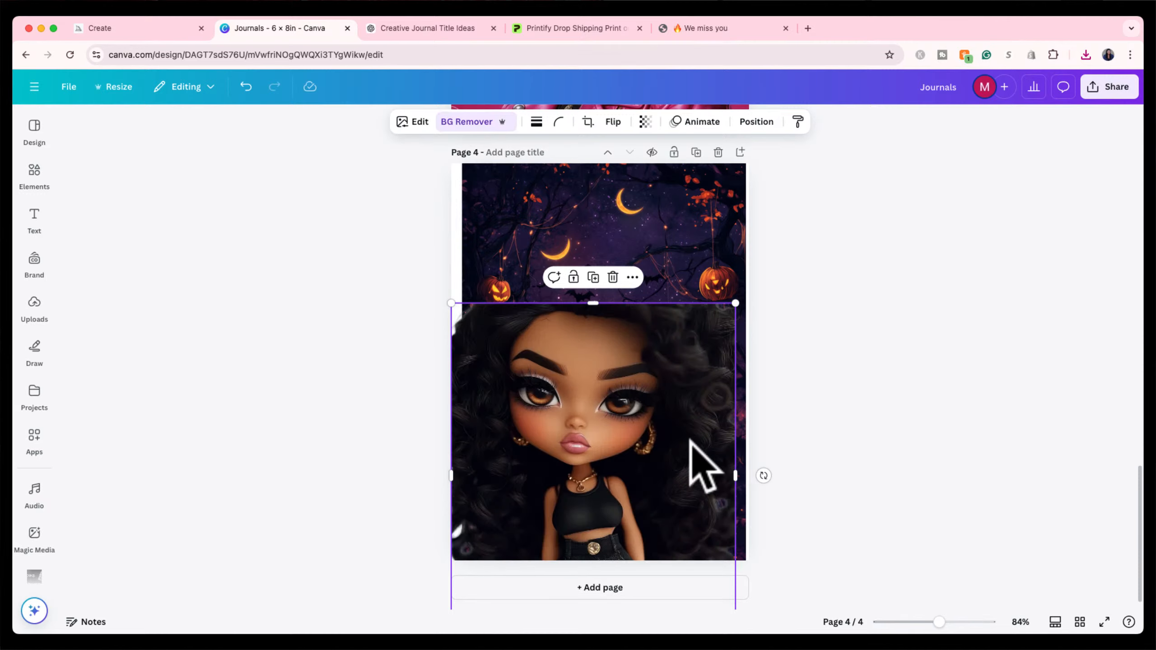
left_click_drag(600, 446, 603, 440)
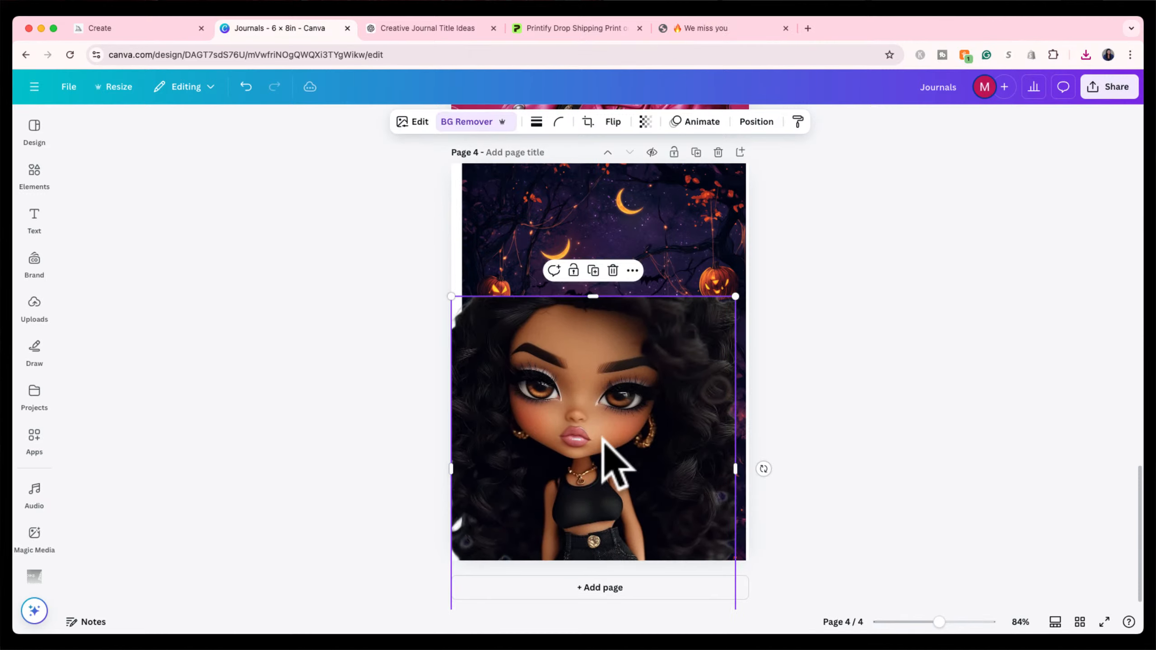
key("Delete")
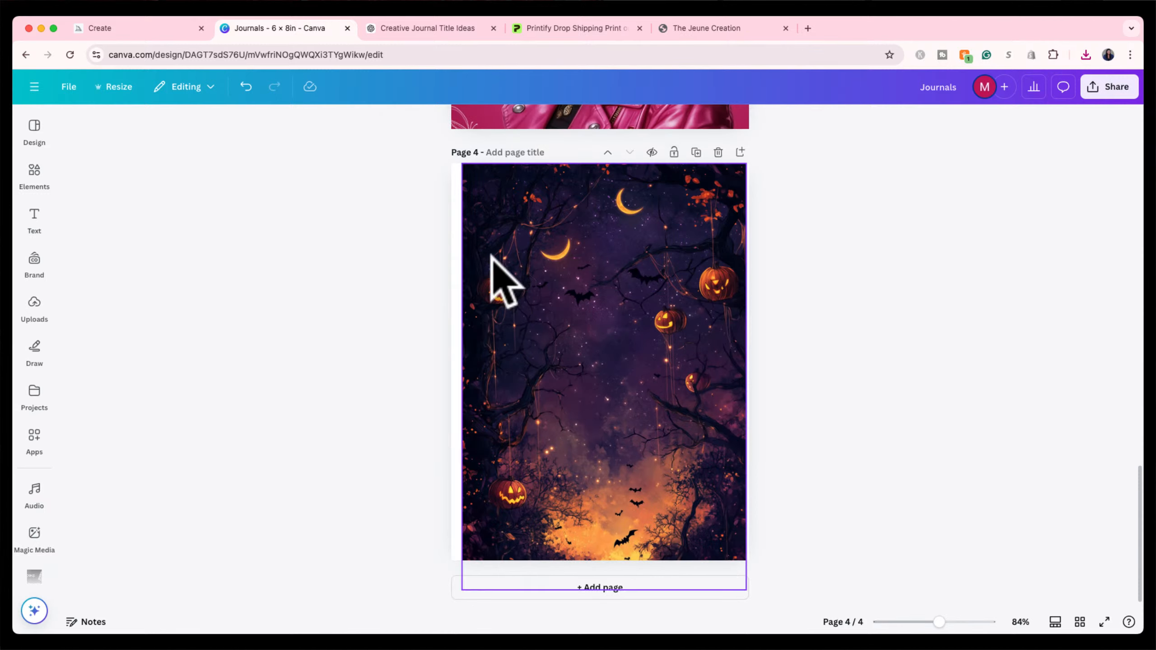
left_click(162, 27)
Open the finished Upscale (S) curly-haired doll image, then return to the Canva journal design.
left_click(870, 140)
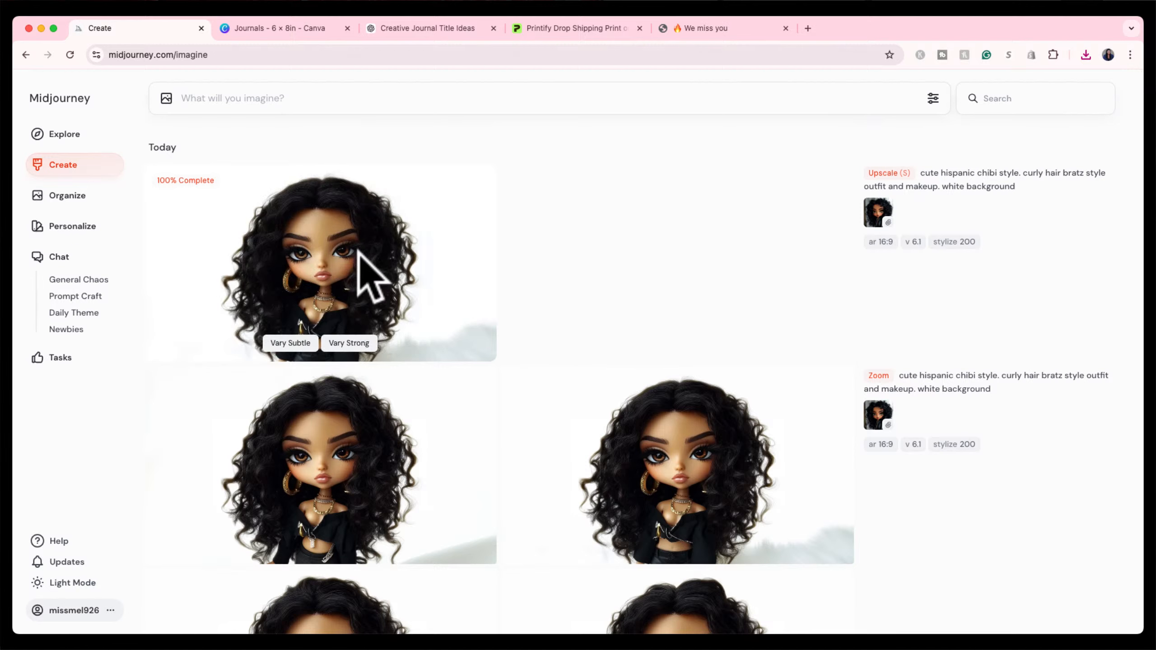
left_click(363, 249)
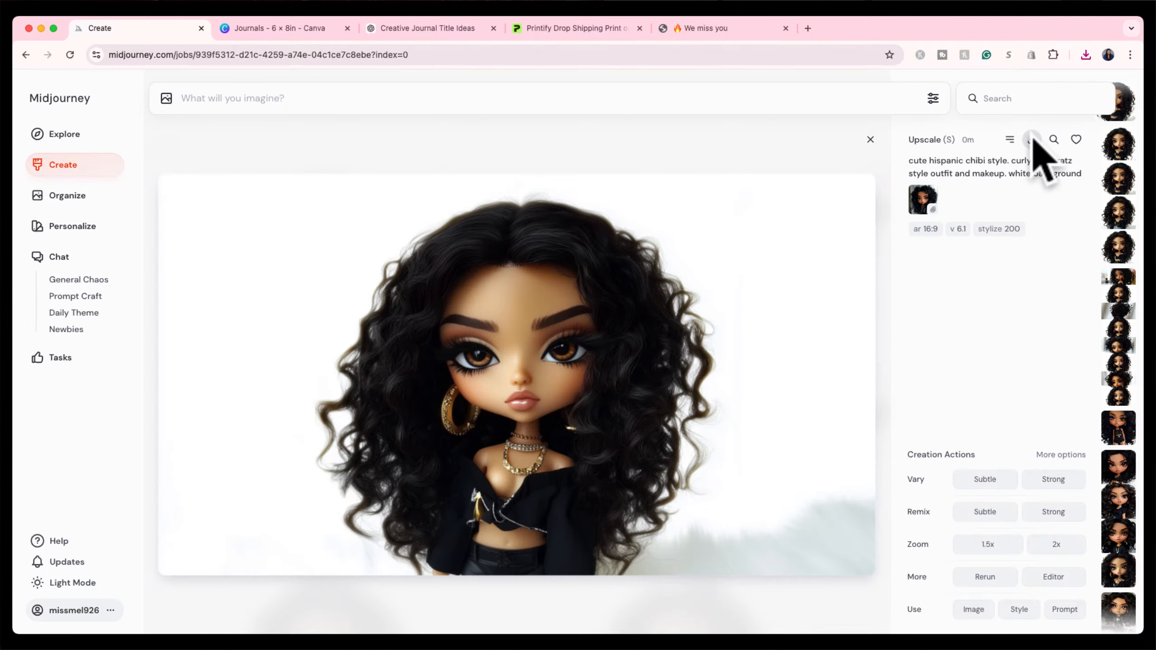
left_click(278, 33)
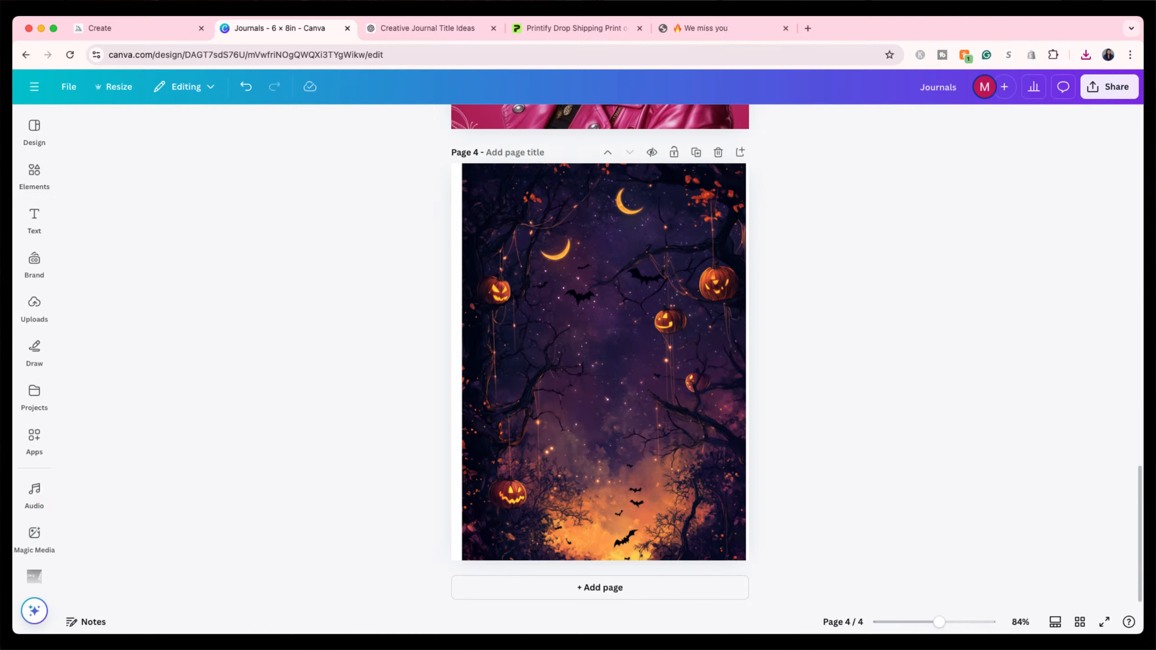
Place the new doll image on page 4 and remove its white background.
left_click_drag(933, 382, 594, 421)
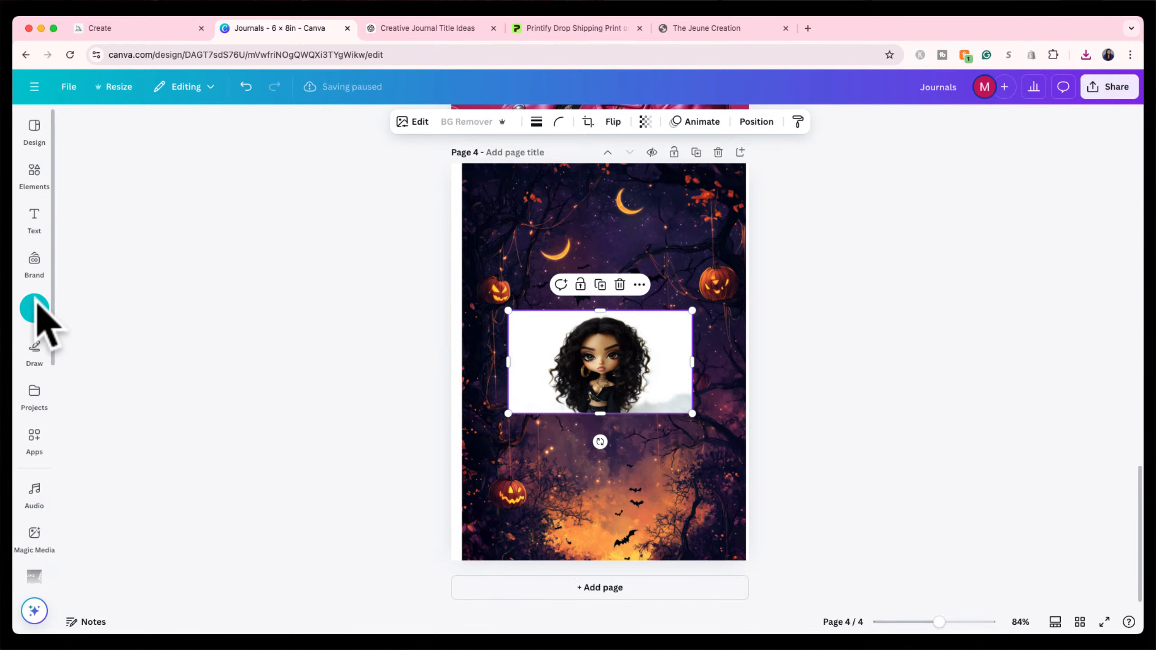
left_click(32, 313)
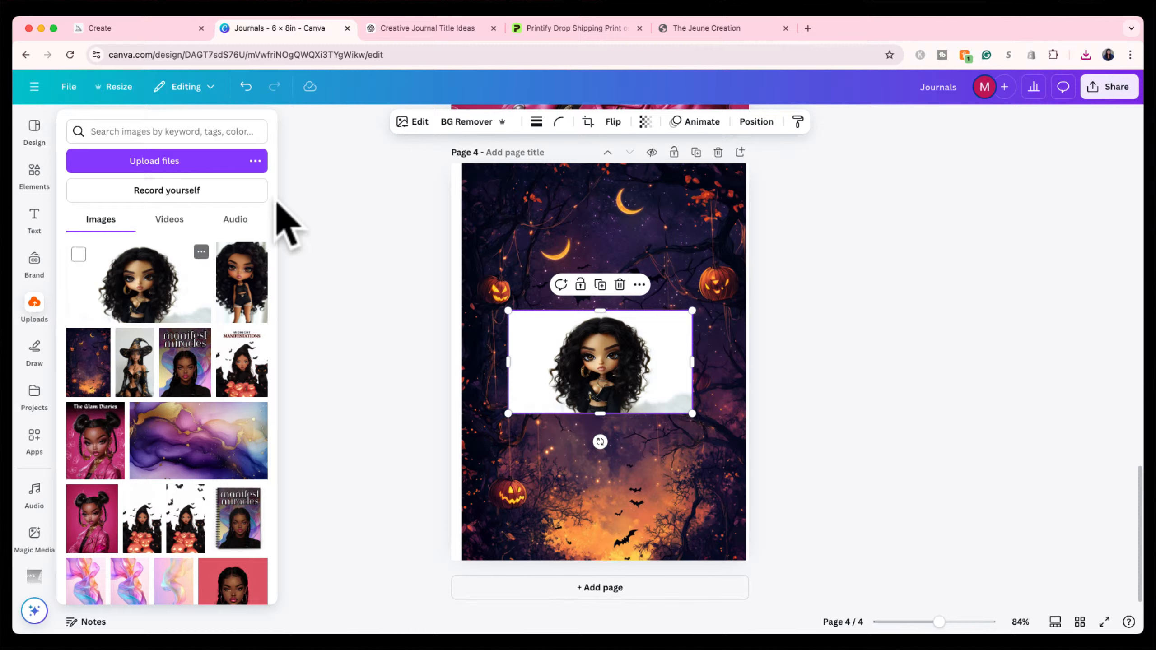
left_click(466, 121)
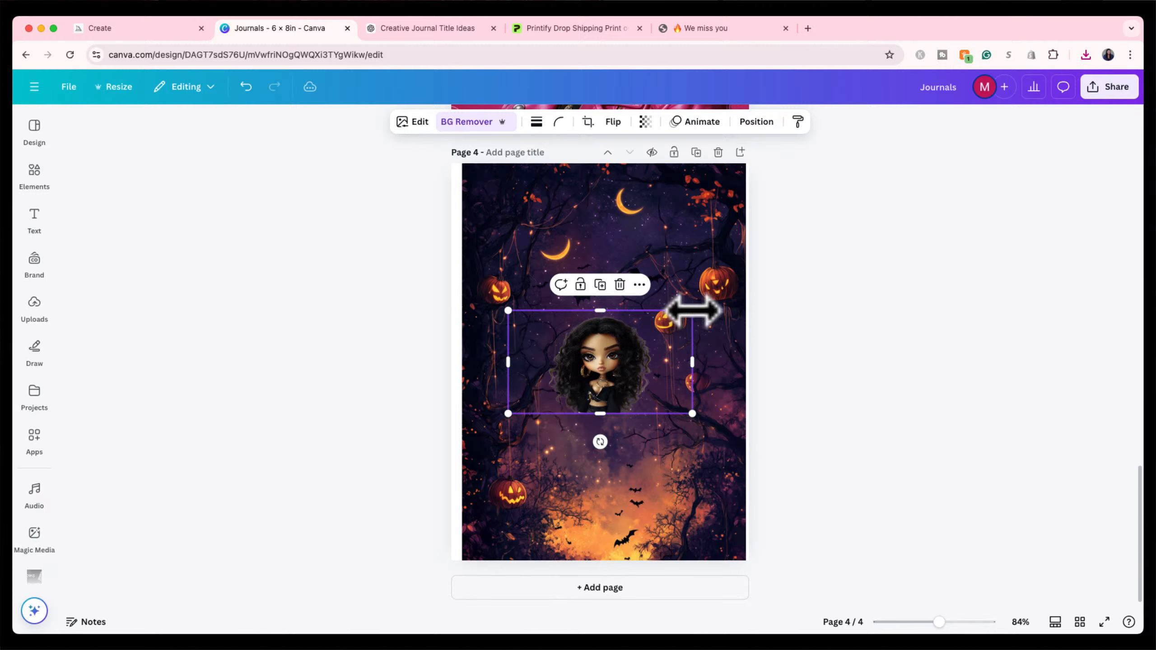
Enlarge the doll, move it down over the night scene, and trim its sides to the page width.
left_click_drag(693, 311, 793, 191)
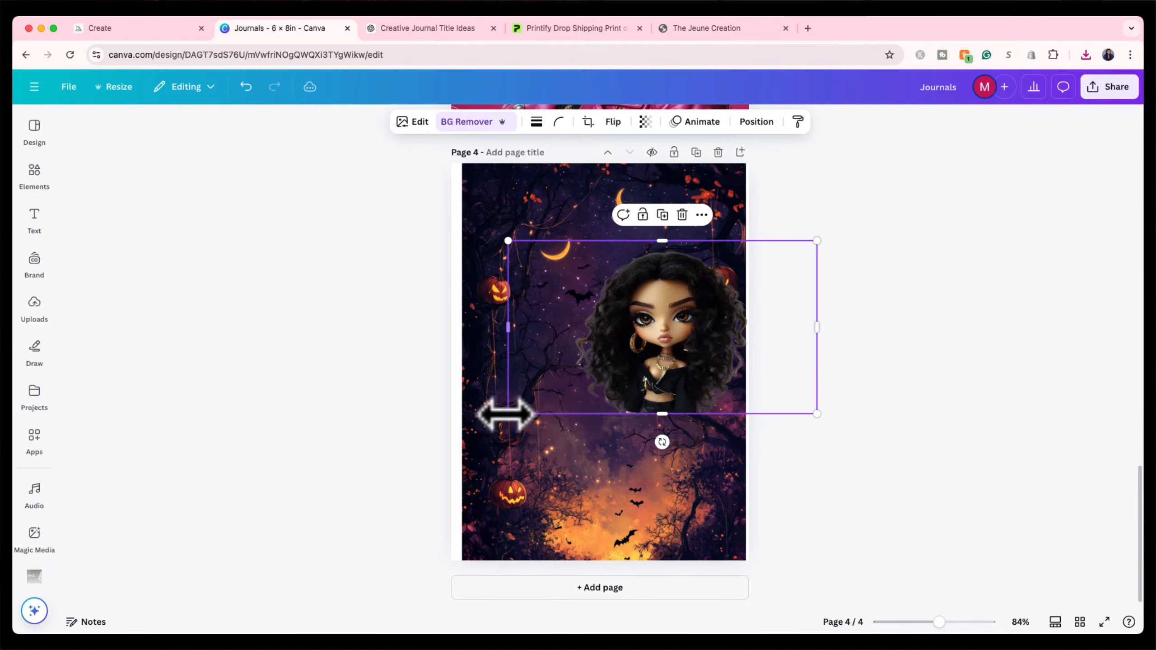
left_click_drag(506, 415, 360, 496)
left_click(577, 362)
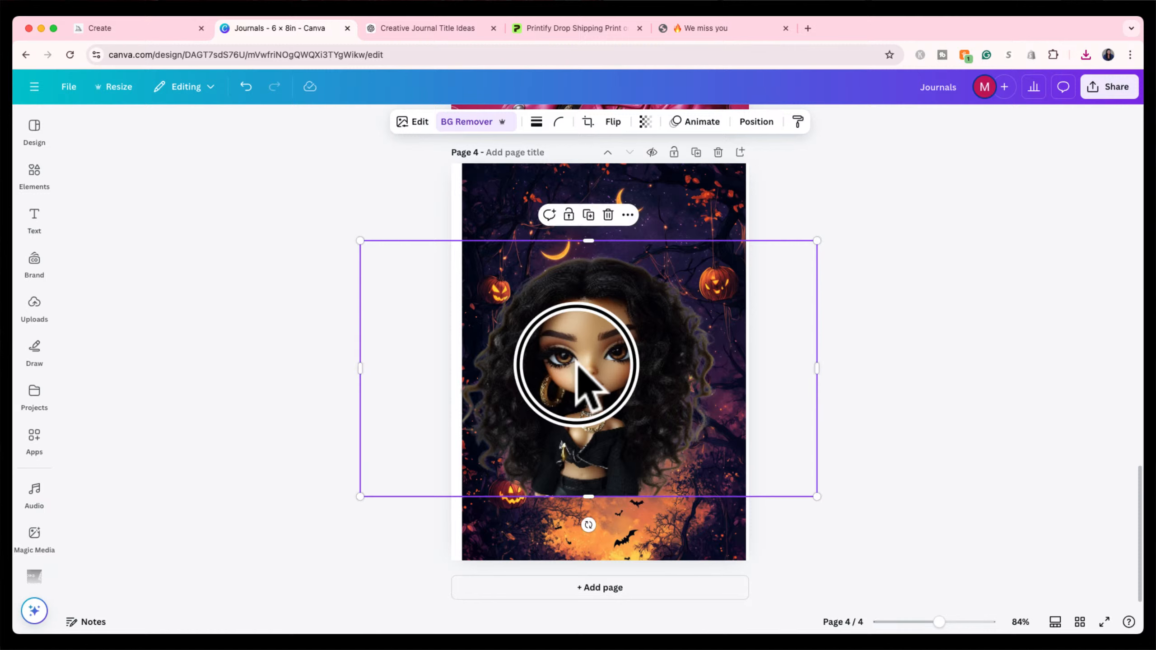
left_click_drag(578, 362, 594, 426)
left_click(930, 255)
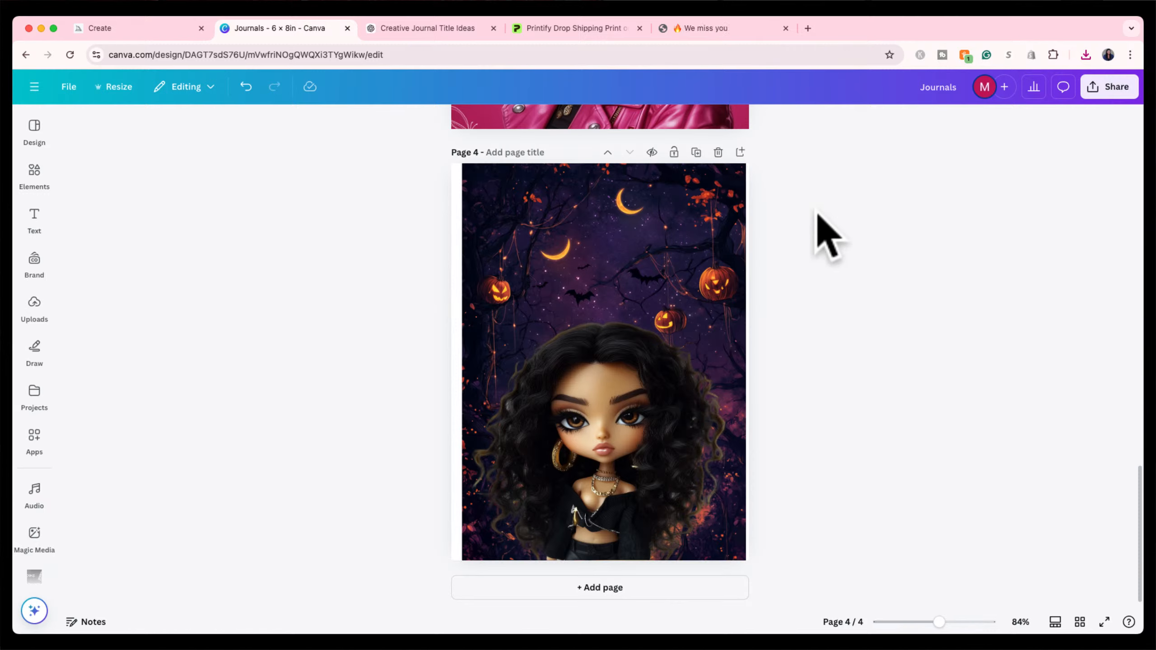
left_click(608, 418)
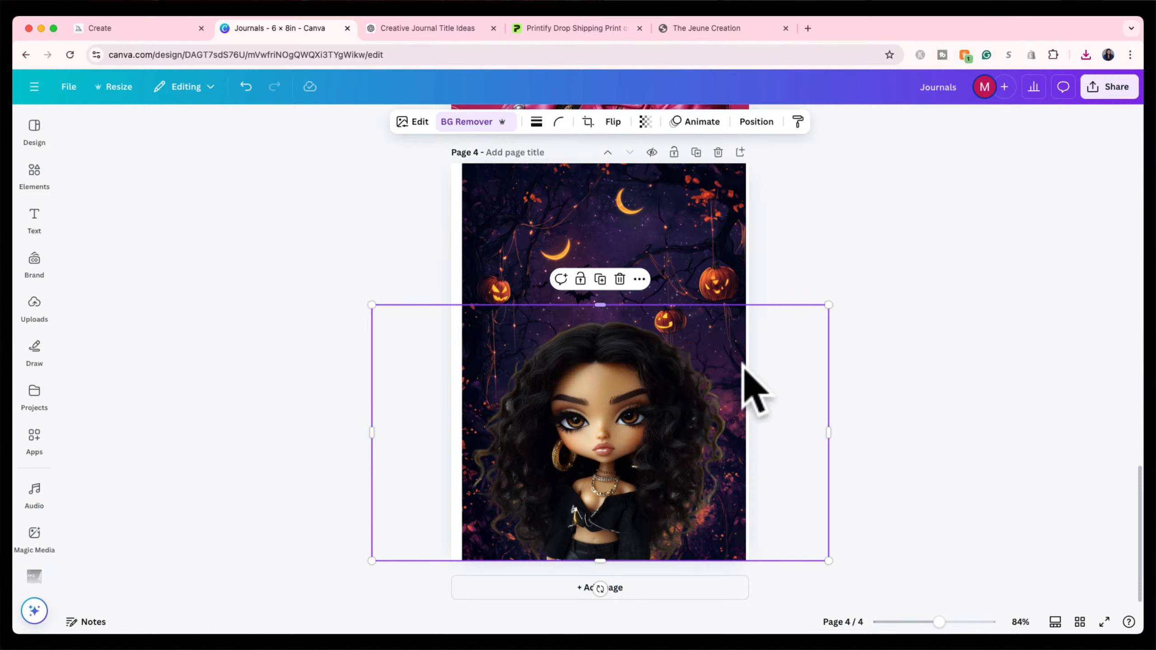
left_click_drag(827, 433, 746, 435)
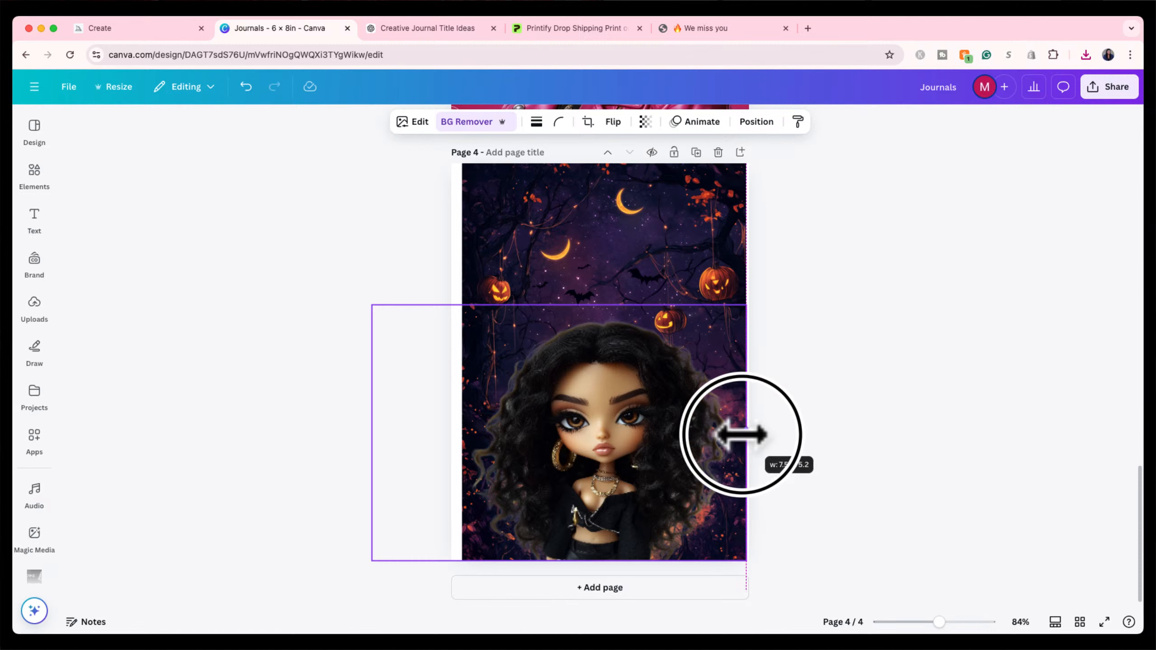
left_click_drag(372, 433, 461, 434)
left_click(184, 28)
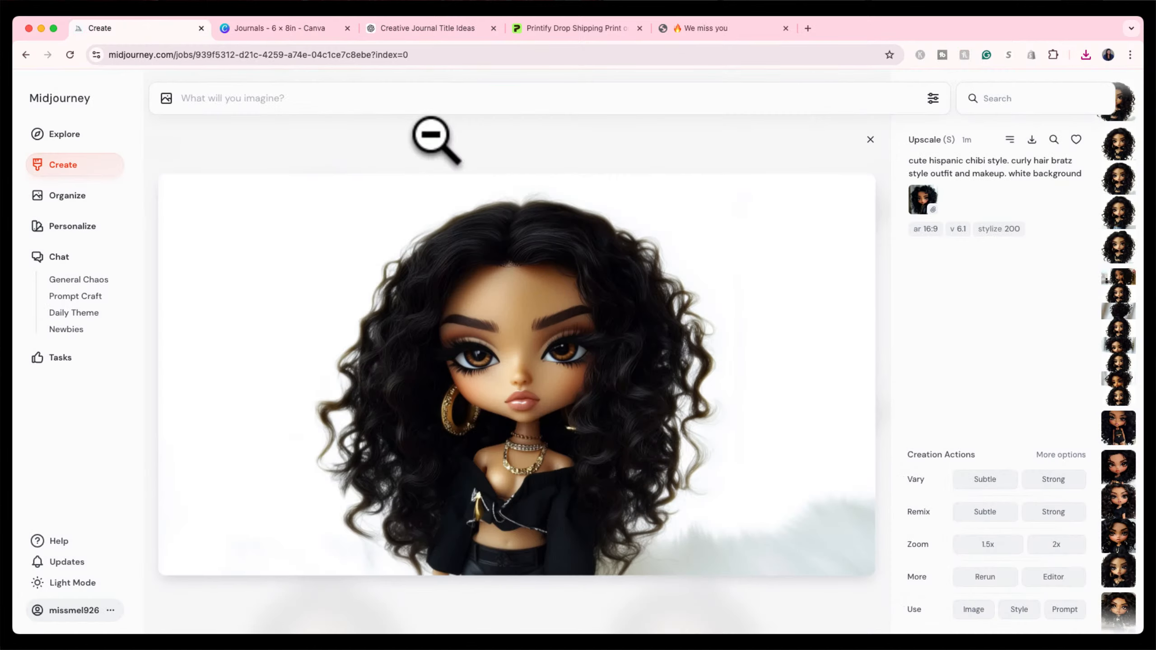
Reuse the doll as image and style reference and submit the prompt with 'straight hair' instead of curly.
left_click(1060, 609)
left_click(1019, 609)
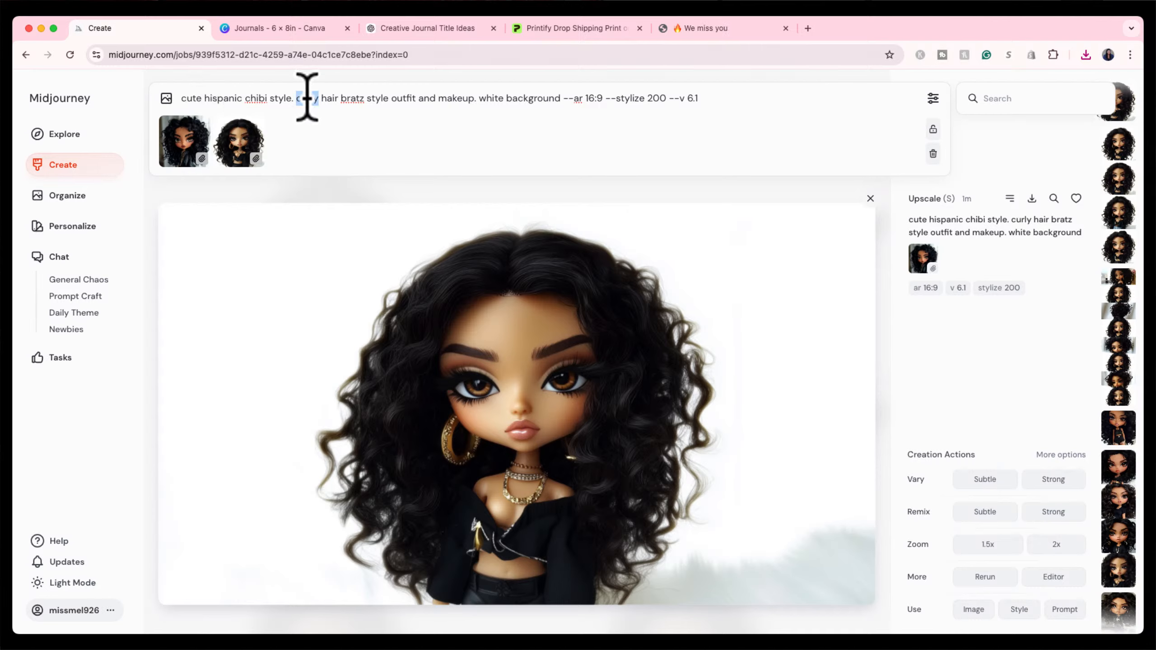
type("strai")
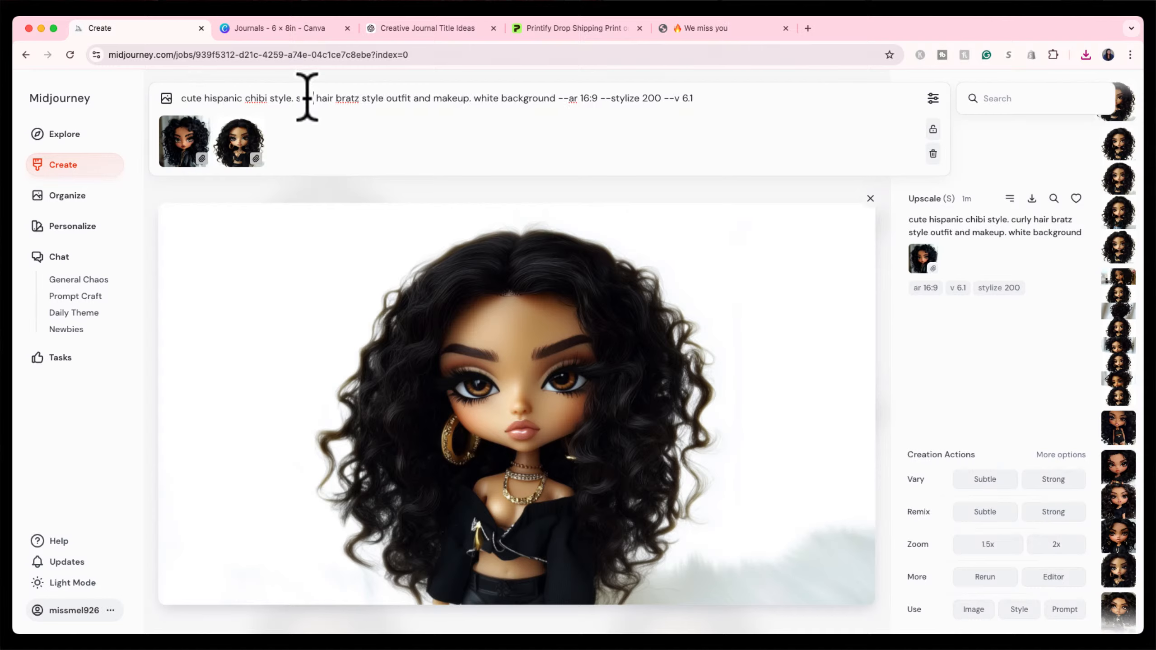
type("ght ha")
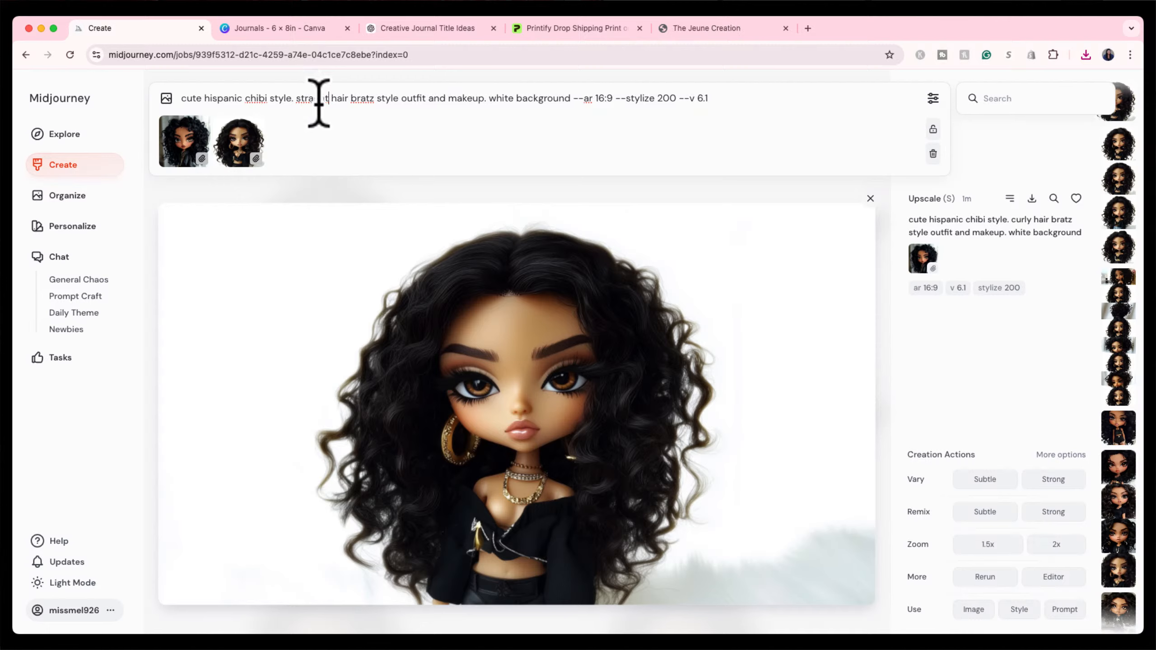
type("i")
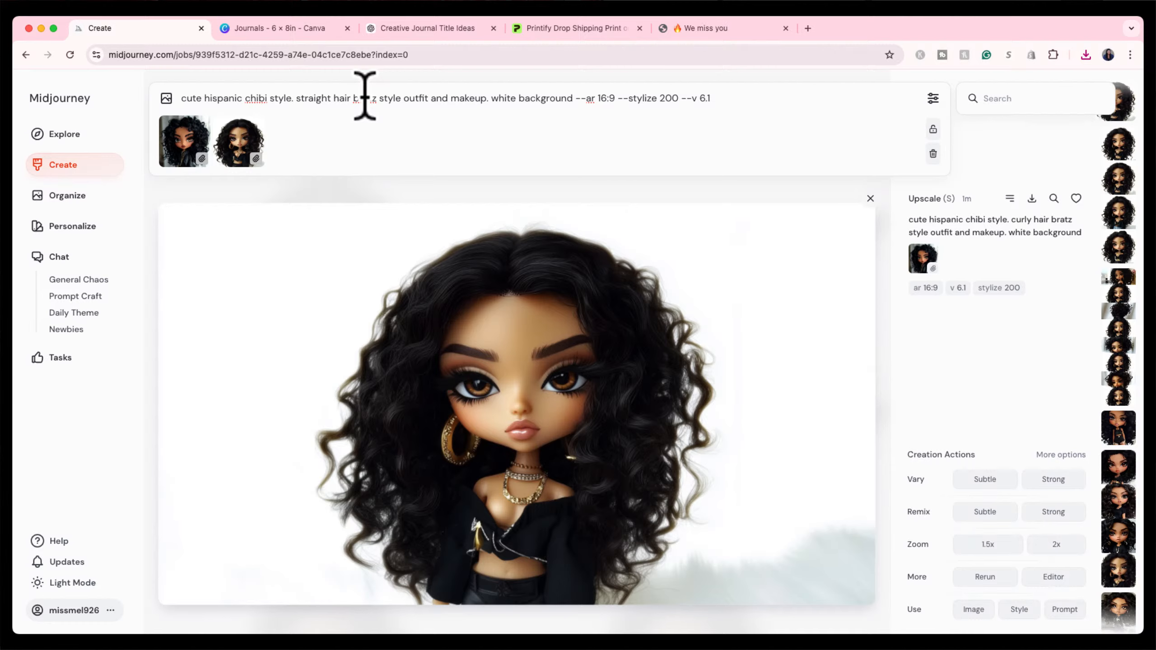
key("Return")
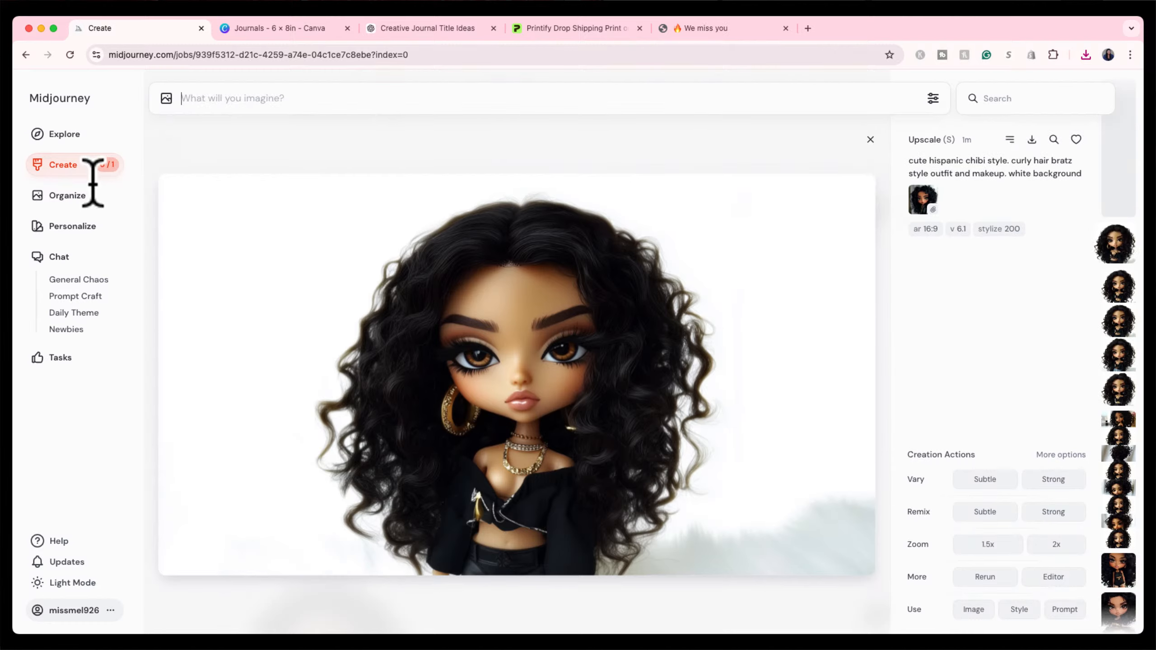
Check the straight-hair generation's progress in the feed, then return to Canva and deselect the doll.
left_click(84, 167)
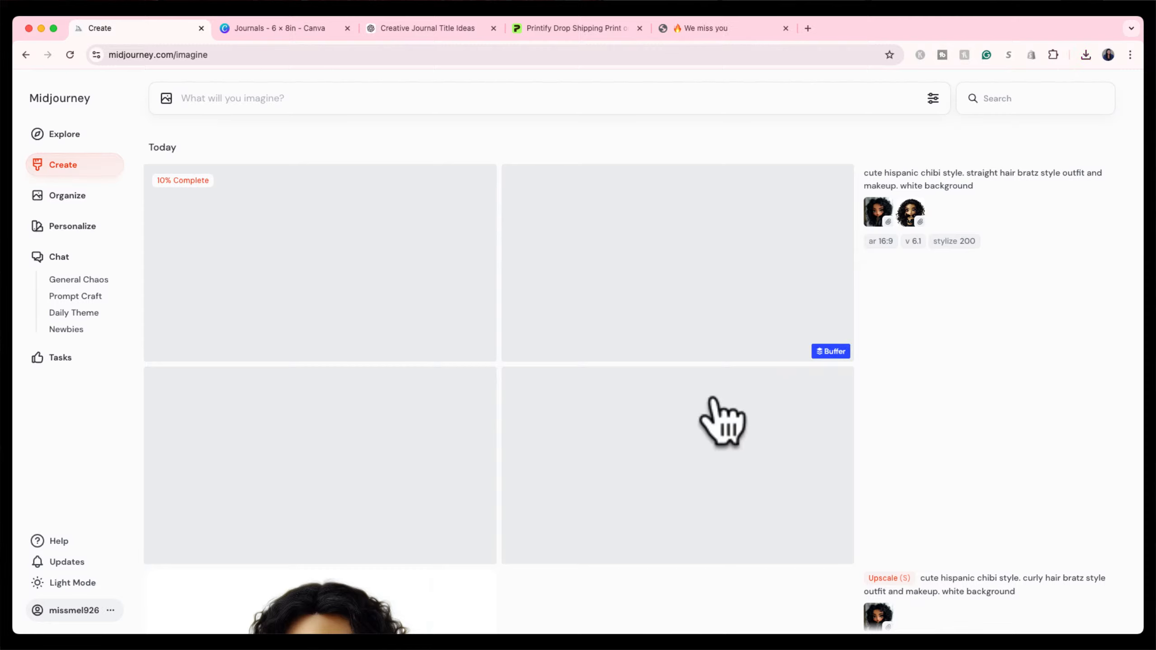
scroll(724, 423, "down", 1)
scroll(724, 424, "down", 1)
scroll(723, 421, "up", 2)
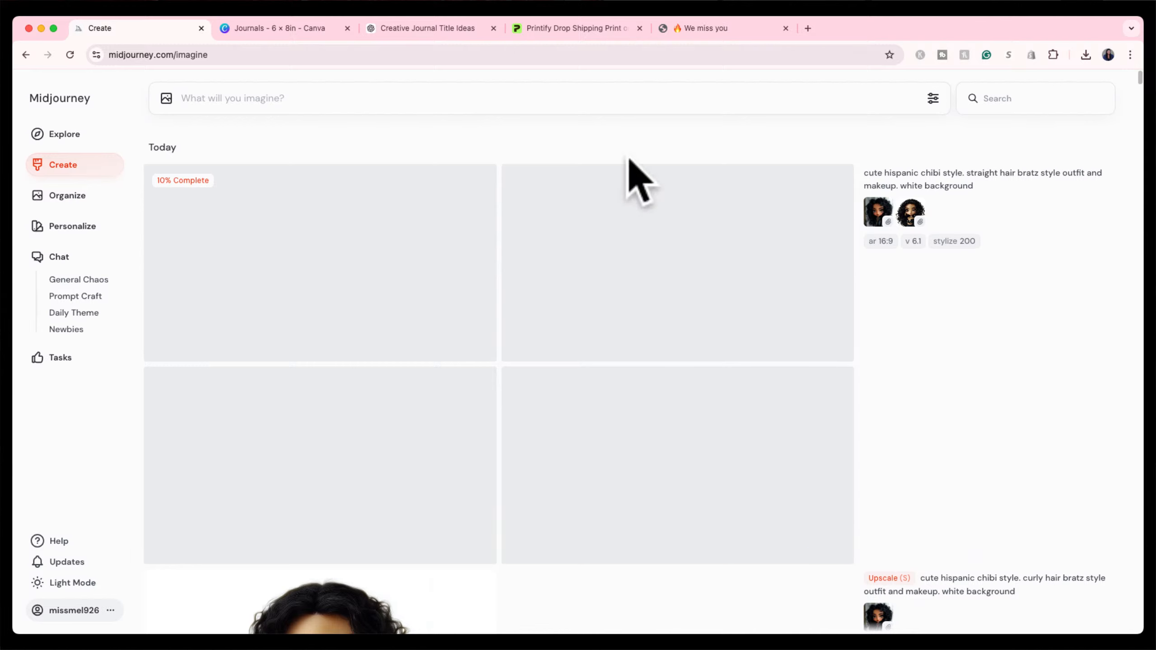
left_click(278, 30)
left_click(359, 305)
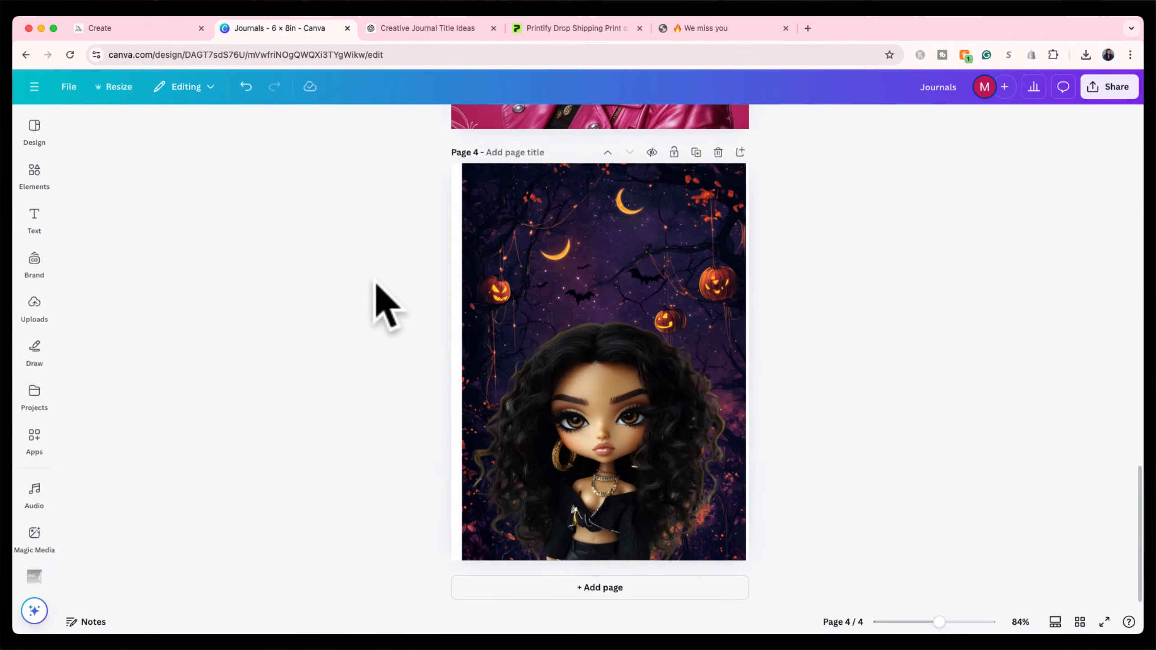
Open the Creative Journal Title Ideas chat and scroll through the earlier cover ideas and prompts.
left_click(428, 28)
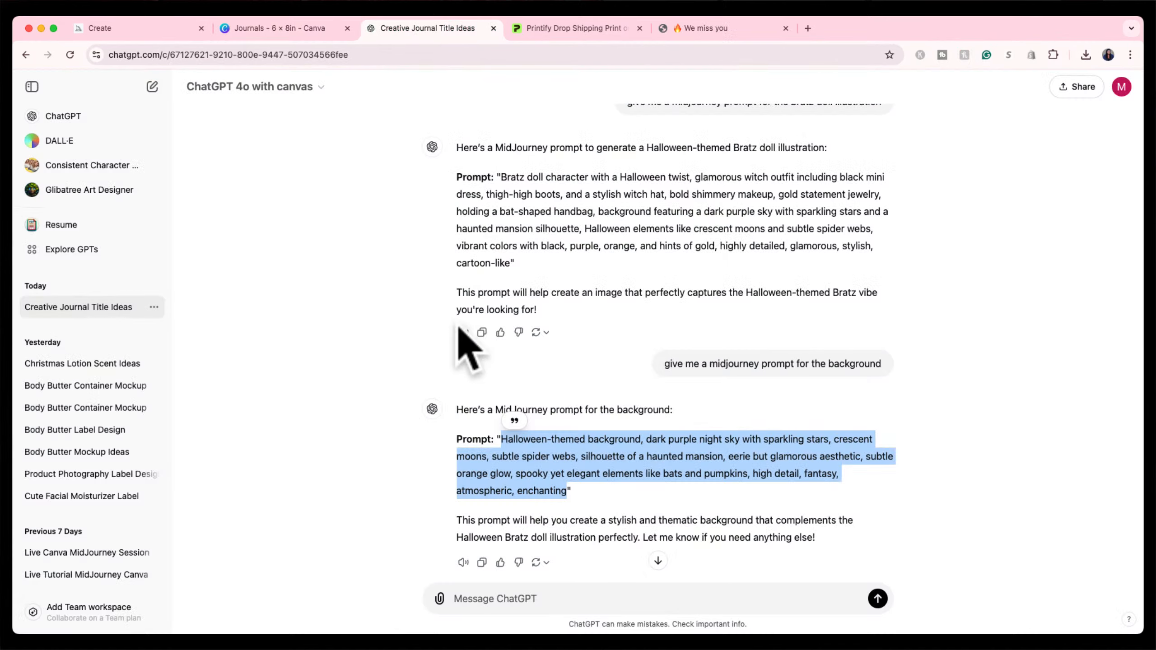
left_click(508, 401)
scroll(508, 383, "down", 2)
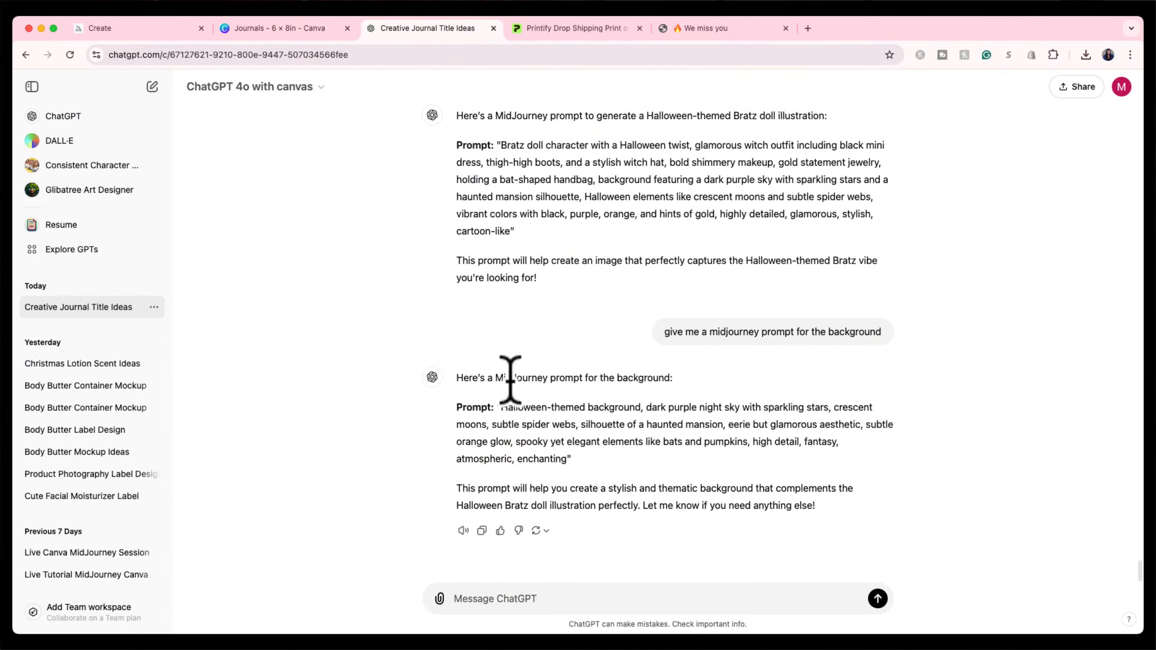
scroll(509, 380, "up", 3)
scroll(510, 380, "down", 4)
scroll(510, 380, "up", 10)
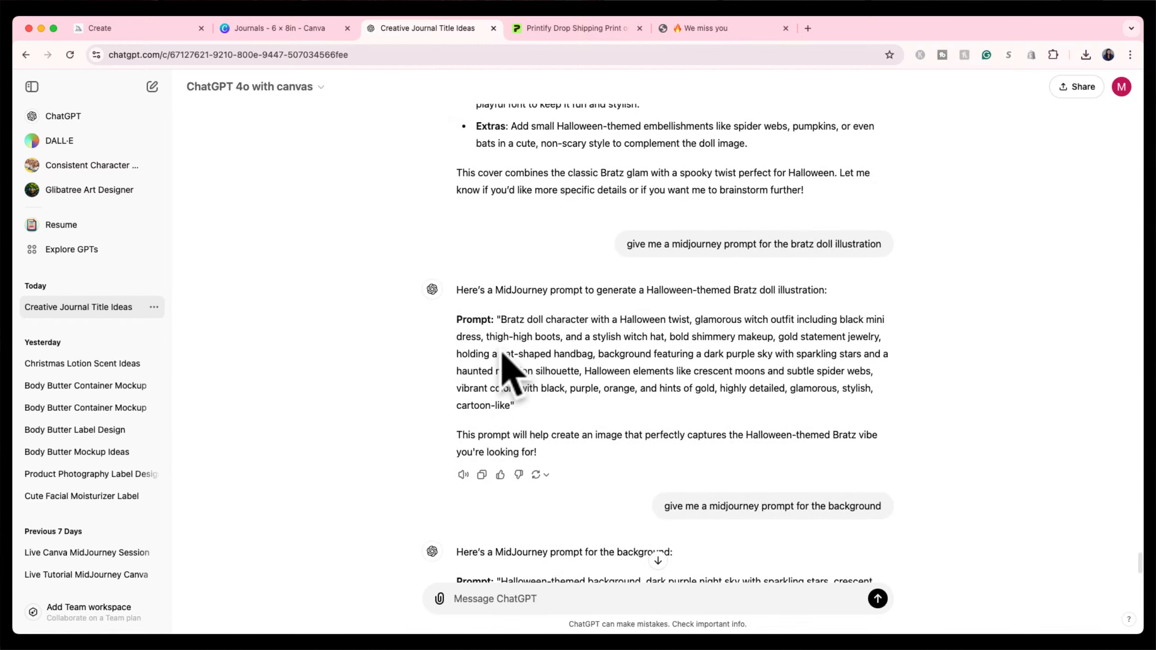
scroll(522, 192, "up", 2)
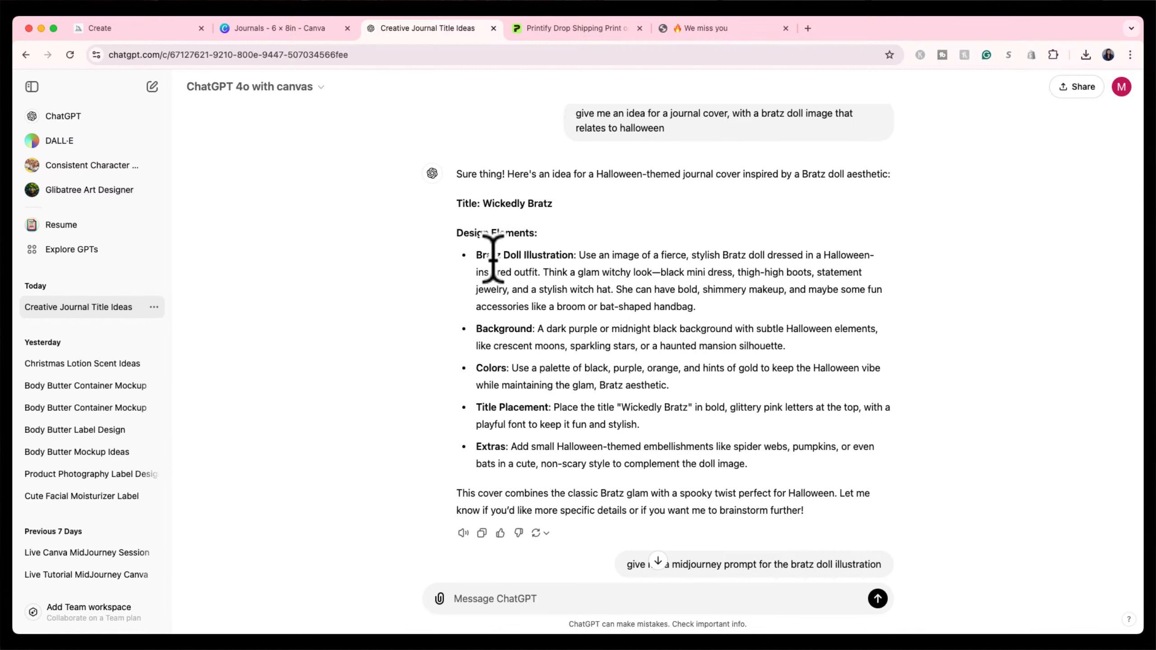
scroll(493, 339, "down", 2)
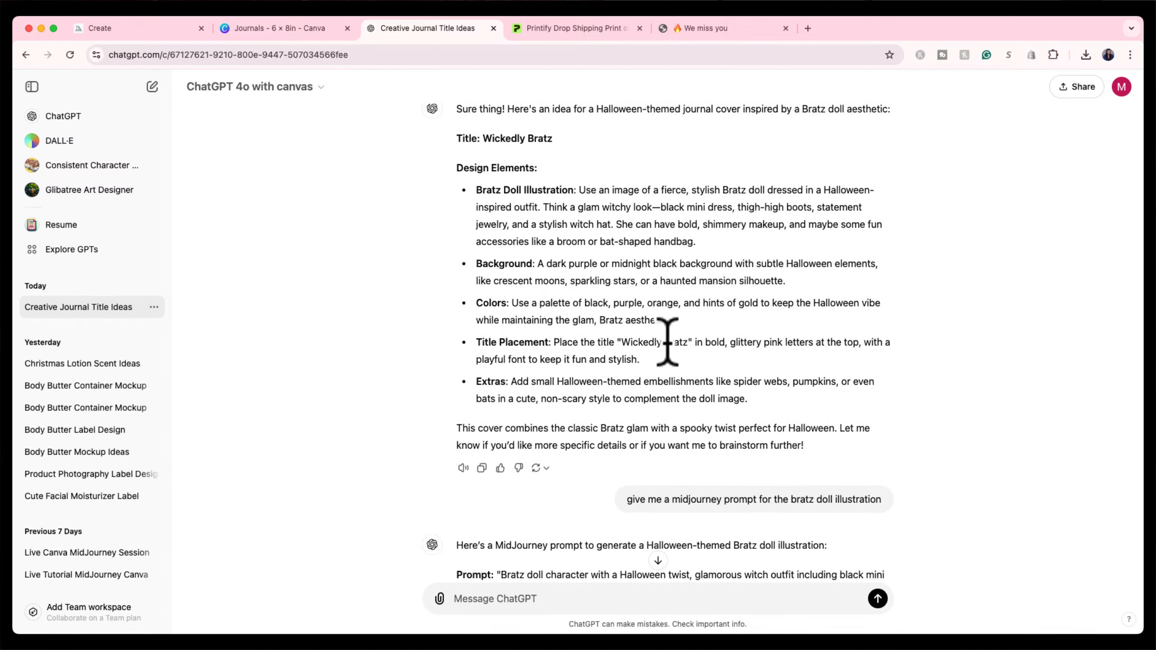
scroll(639, 350, "down", 3)
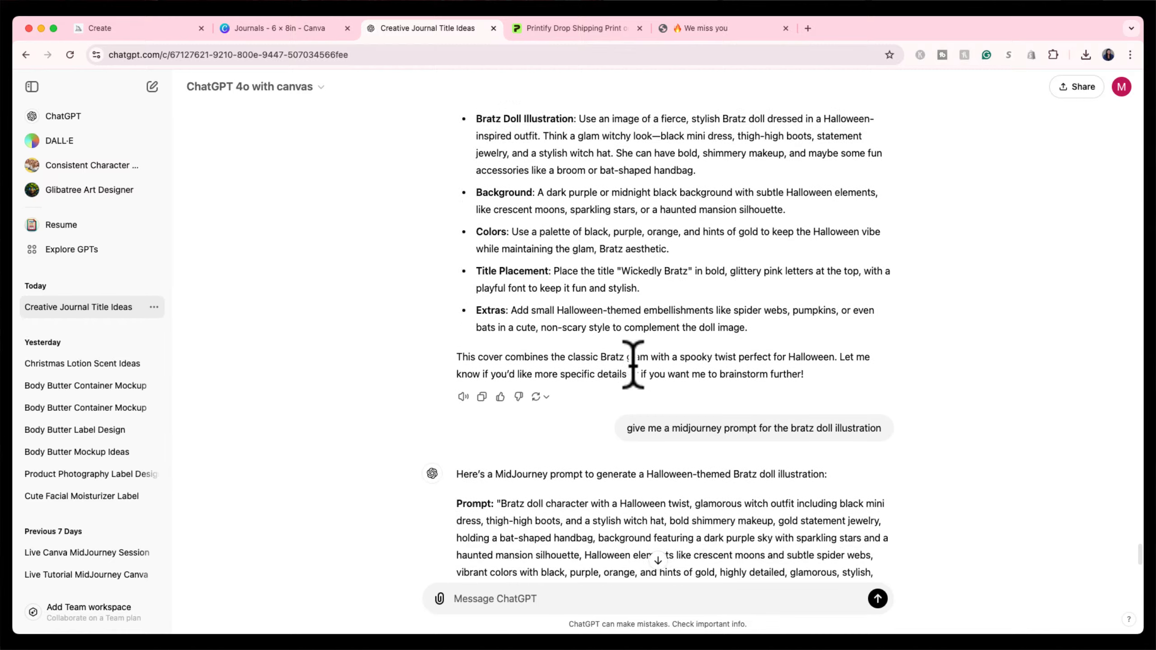
scroll(633, 364, "down", 6)
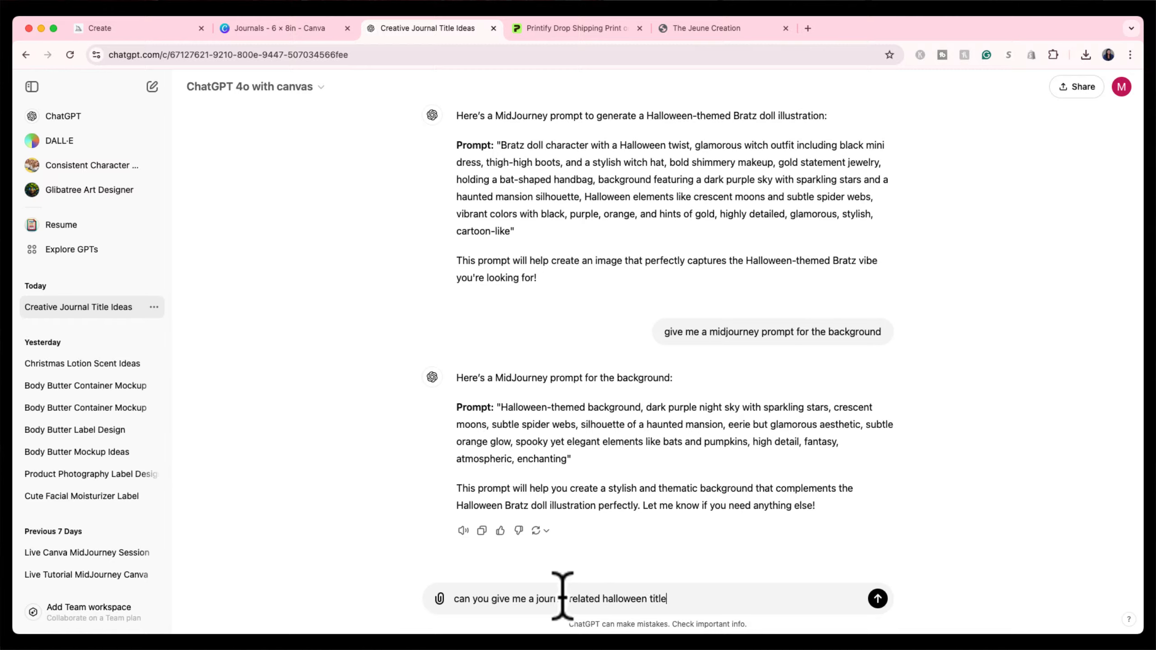
Send the Halloween journal title request, follow up with 'less spooky', and highlight 'Hocus Focus'.
key("Return")
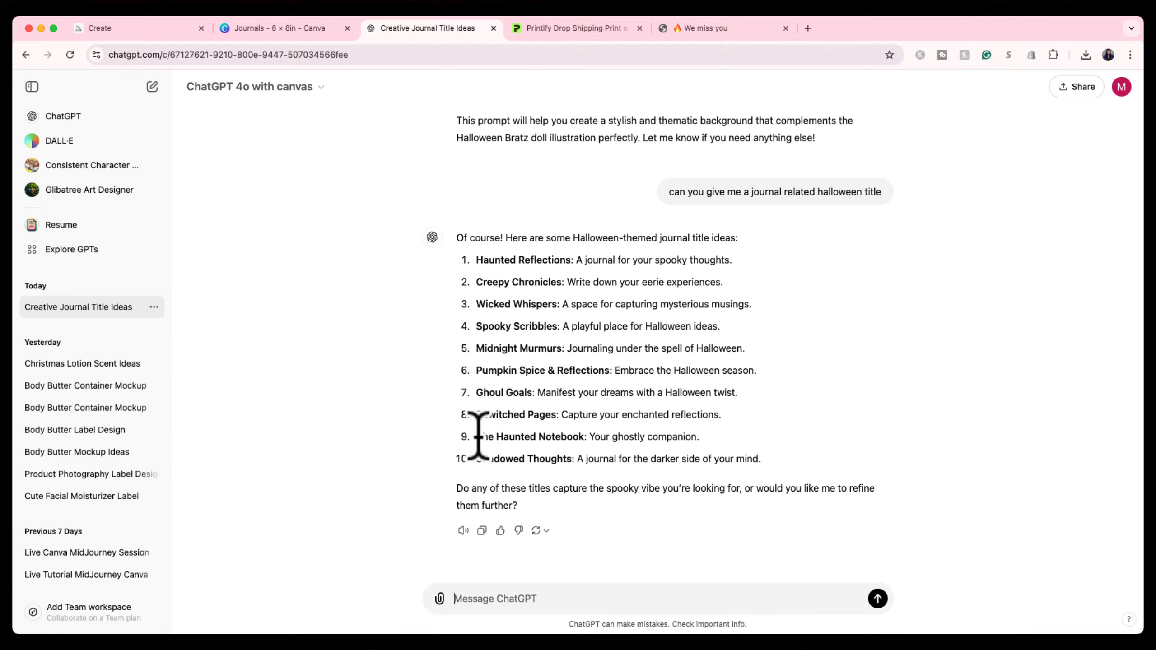
left_click(502, 593)
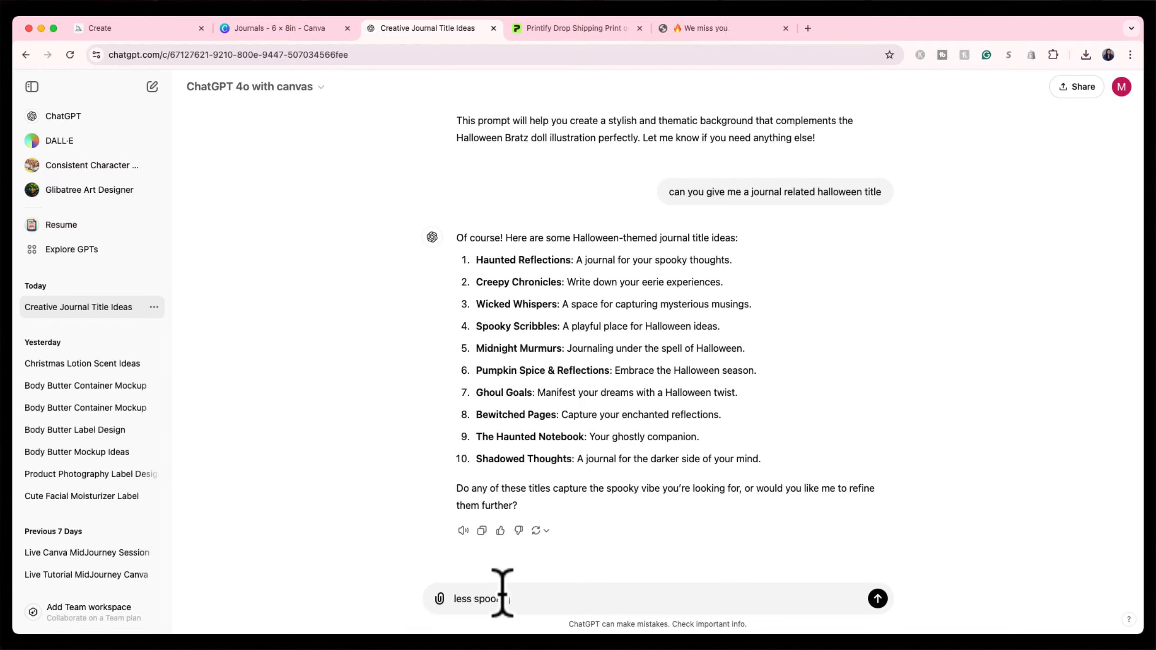
type("less spooky")
key("Return")
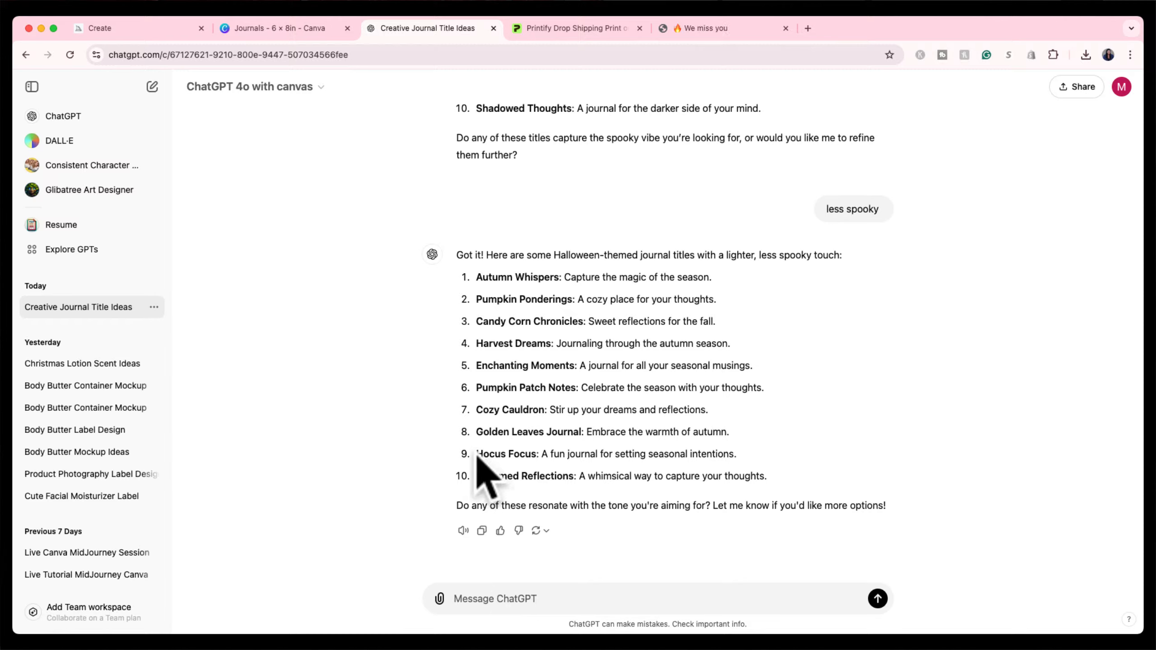
left_click_drag(478, 454, 537, 455)
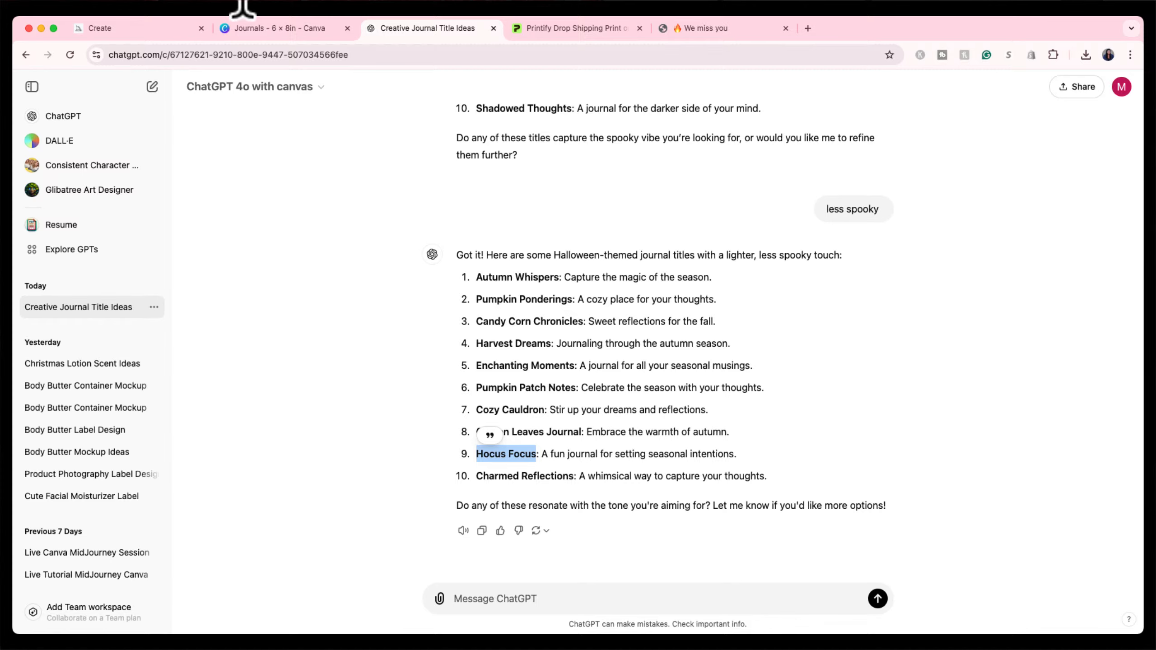
left_click(264, 28)
left_click(32, 218)
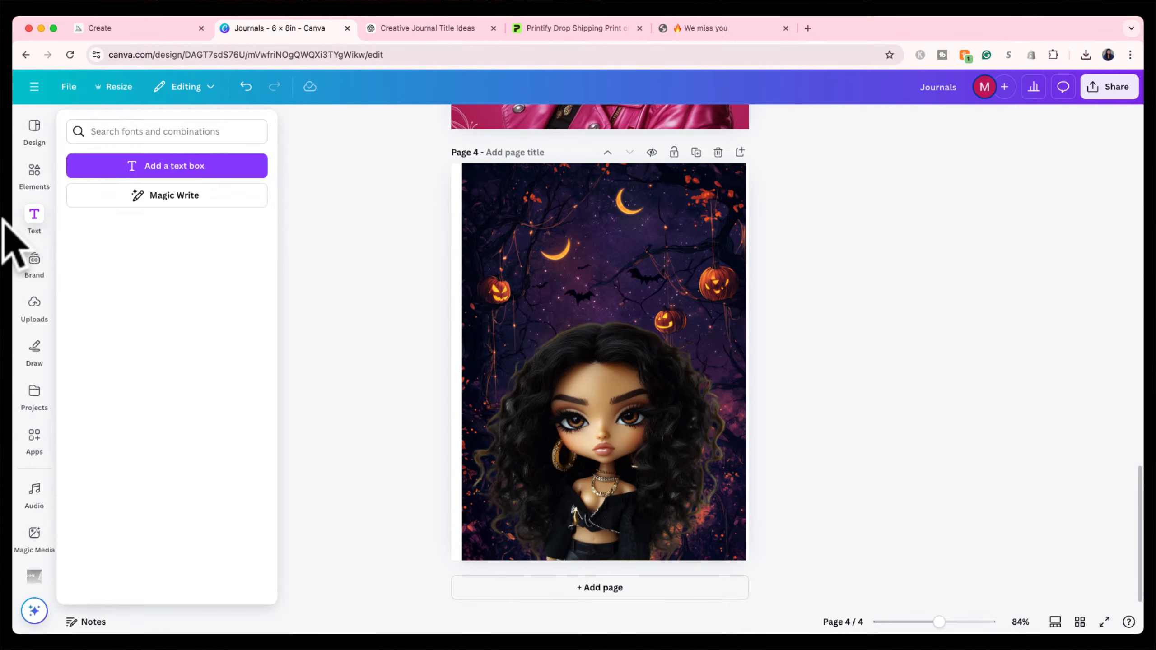
Search text styles for 'spooky', then add a subheading text box to page 4.
left_click(118, 128)
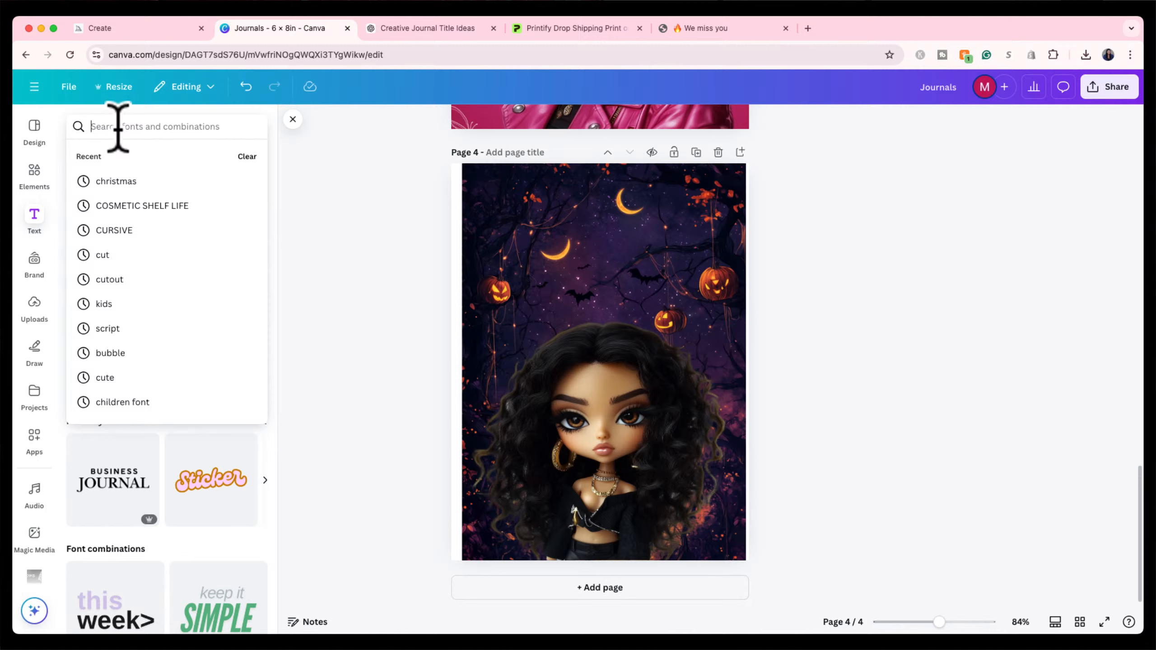
type("spoo")
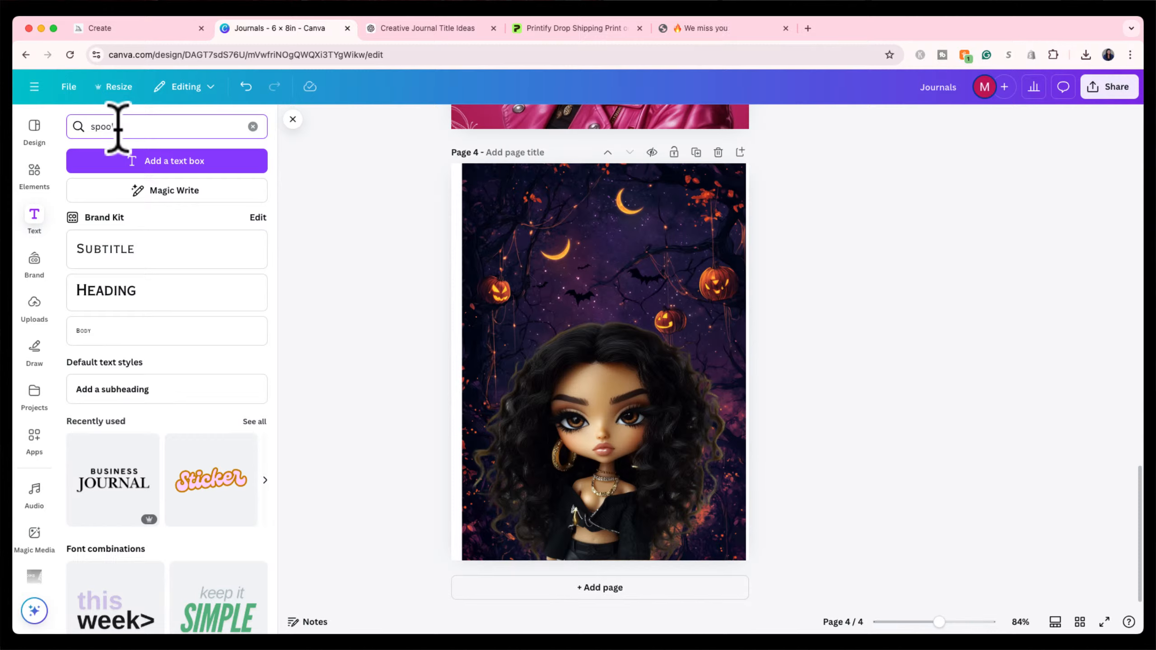
type("ky")
key("Return")
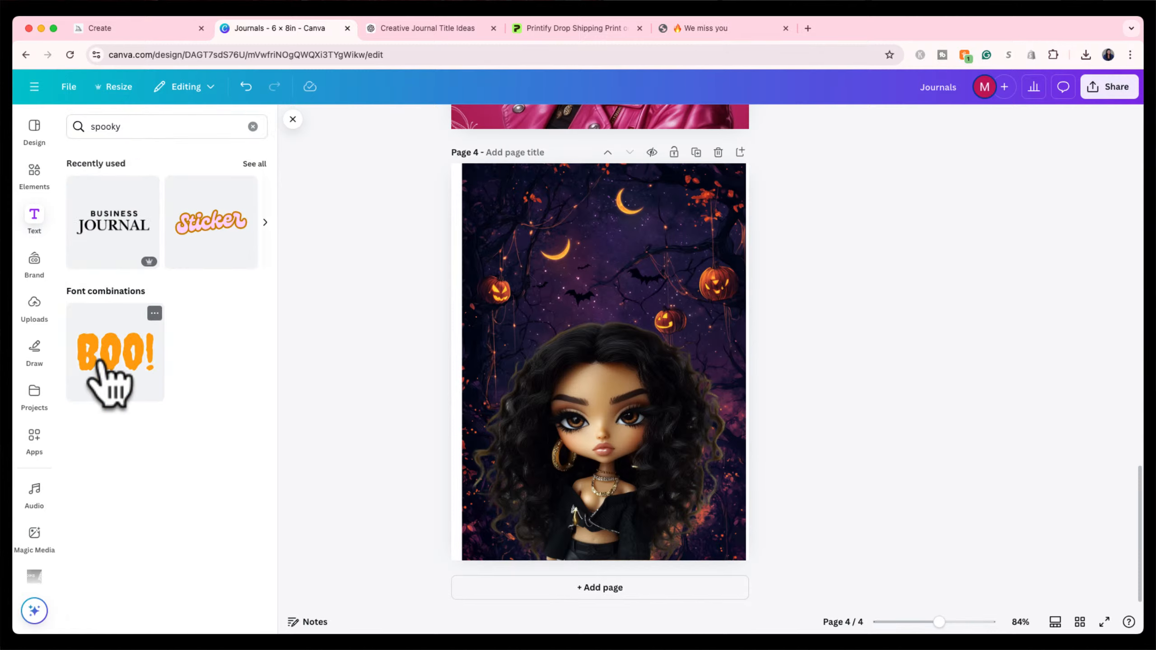
left_click(253, 126)
left_click(126, 389)
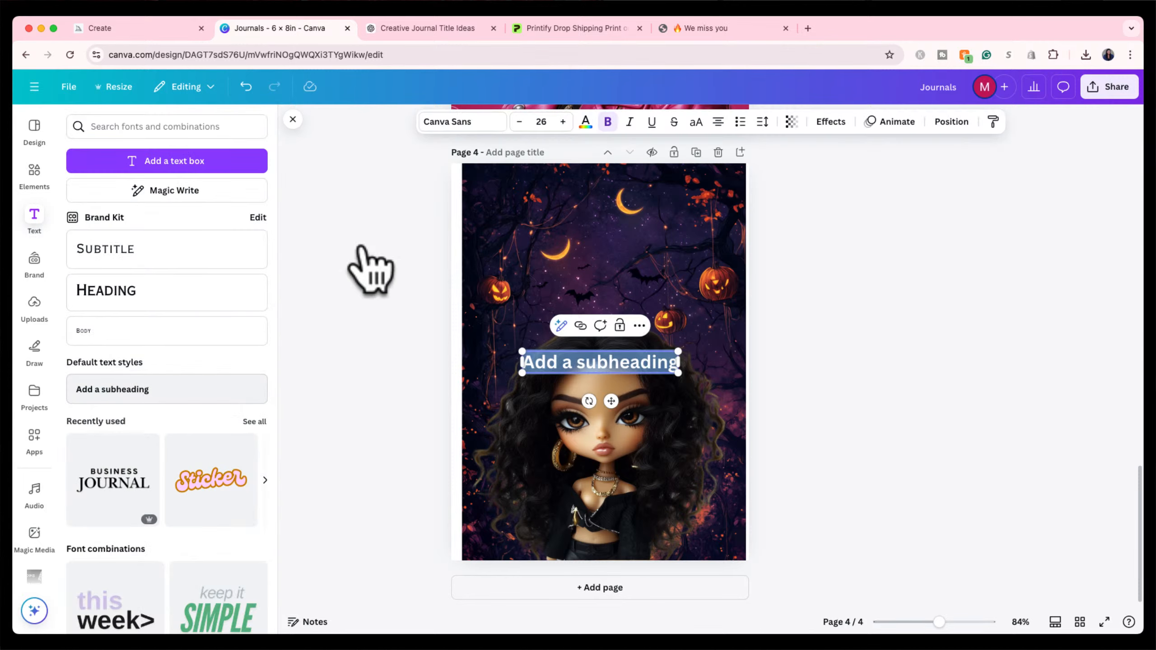
Search the fonts for Halloween styles and set the subheading in Shlop.
left_click(462, 123)
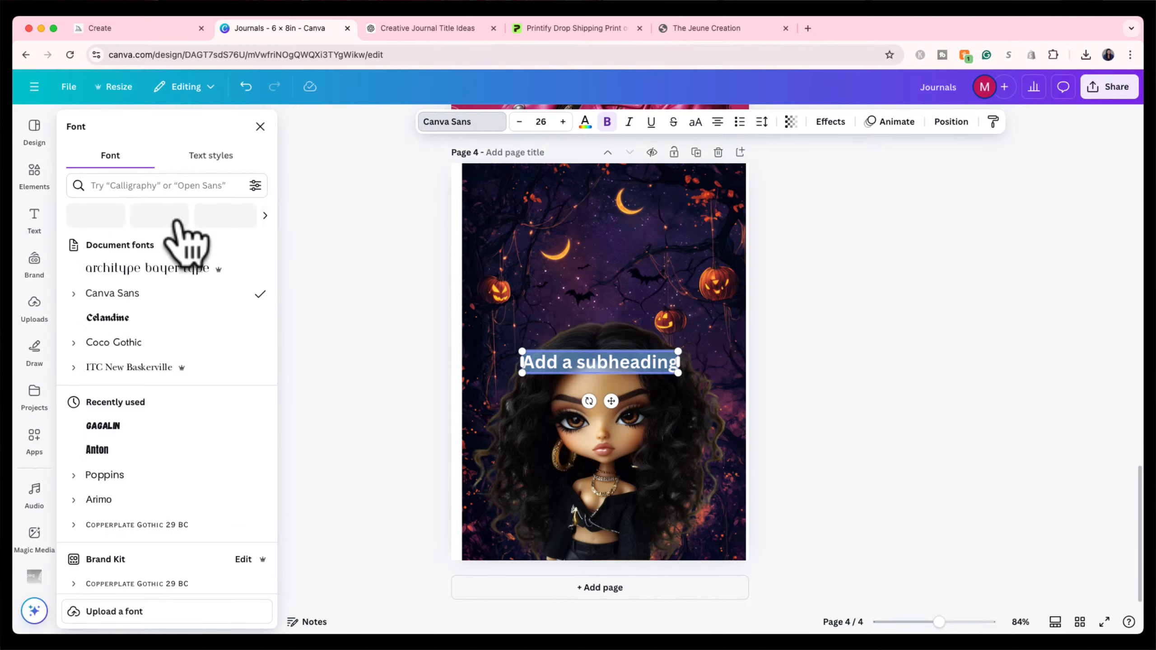
left_click(147, 186)
type("spooky")
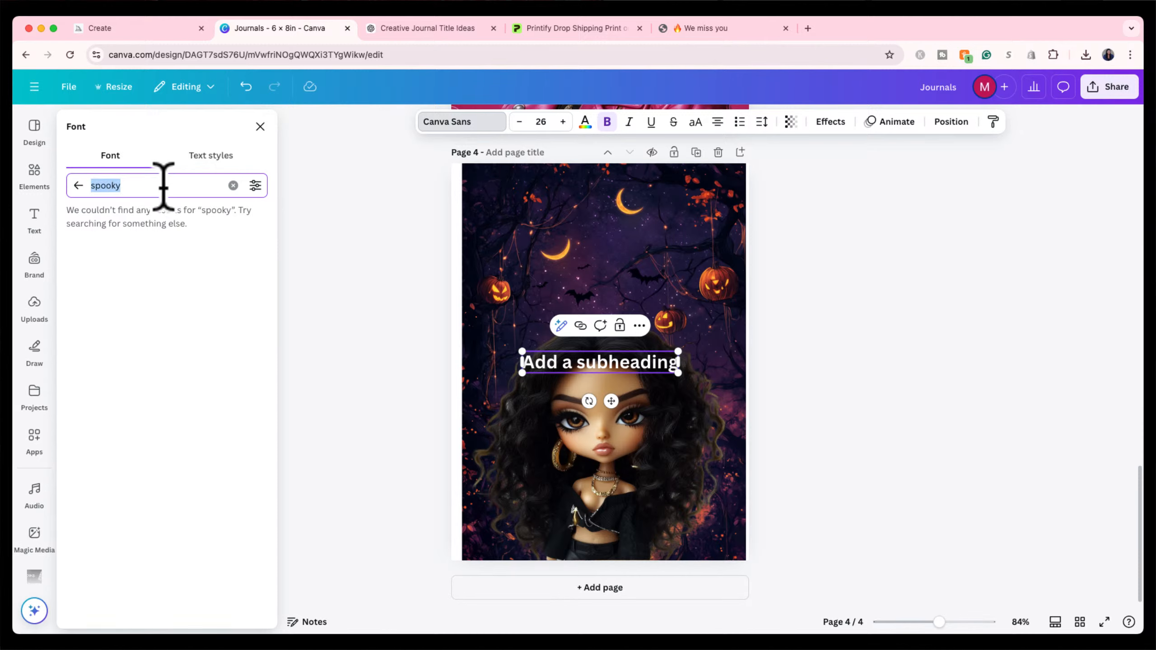
type("scary")
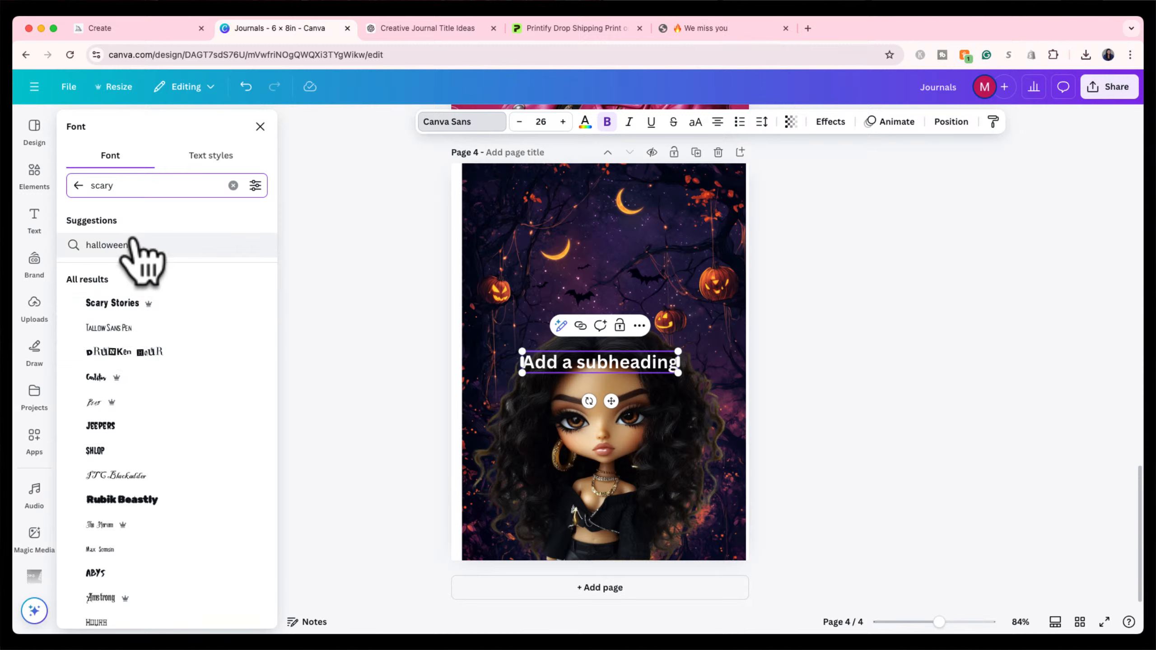
left_click(108, 252)
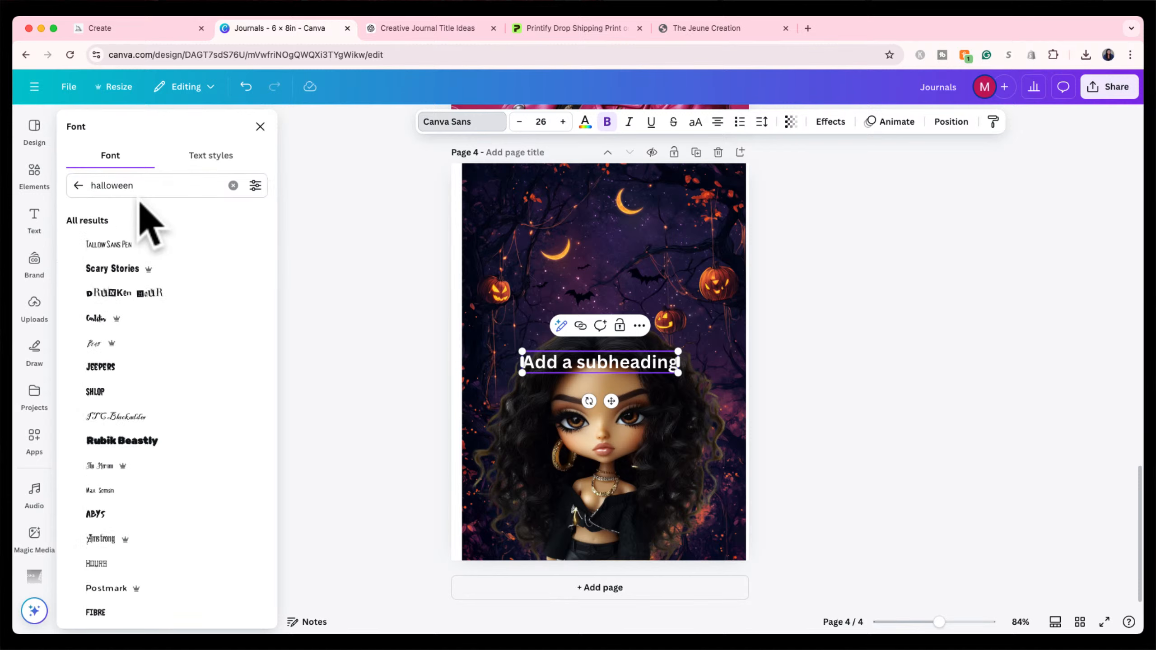
scroll(125, 356, "down", 3)
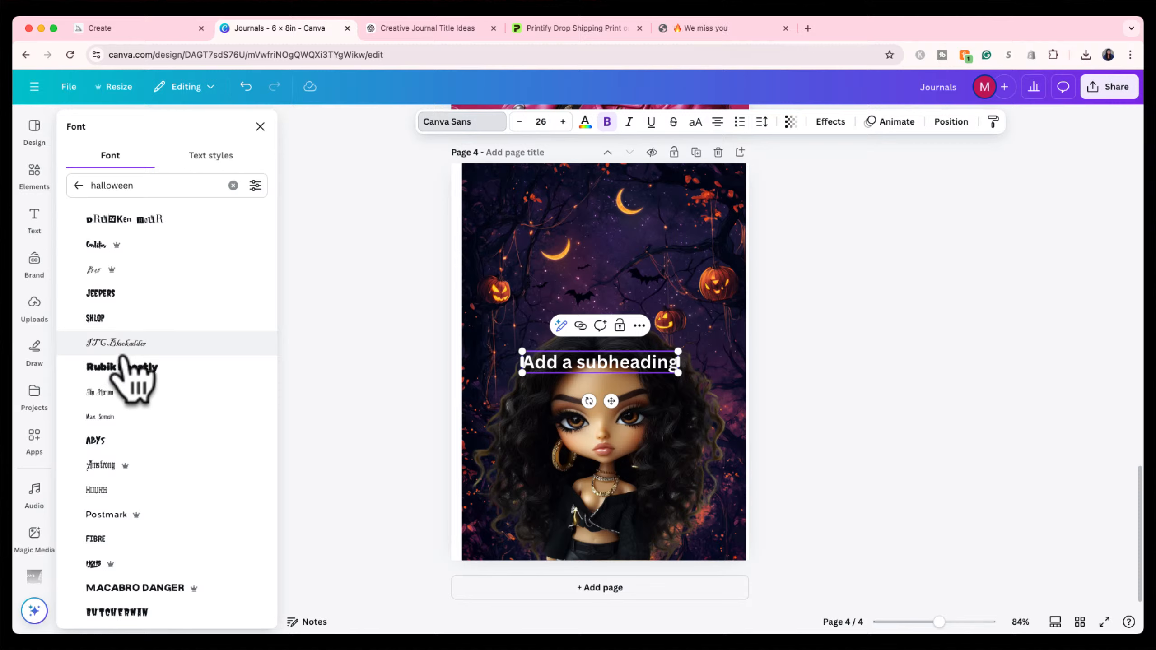
scroll(123, 359, "up", 1)
left_click(122, 361)
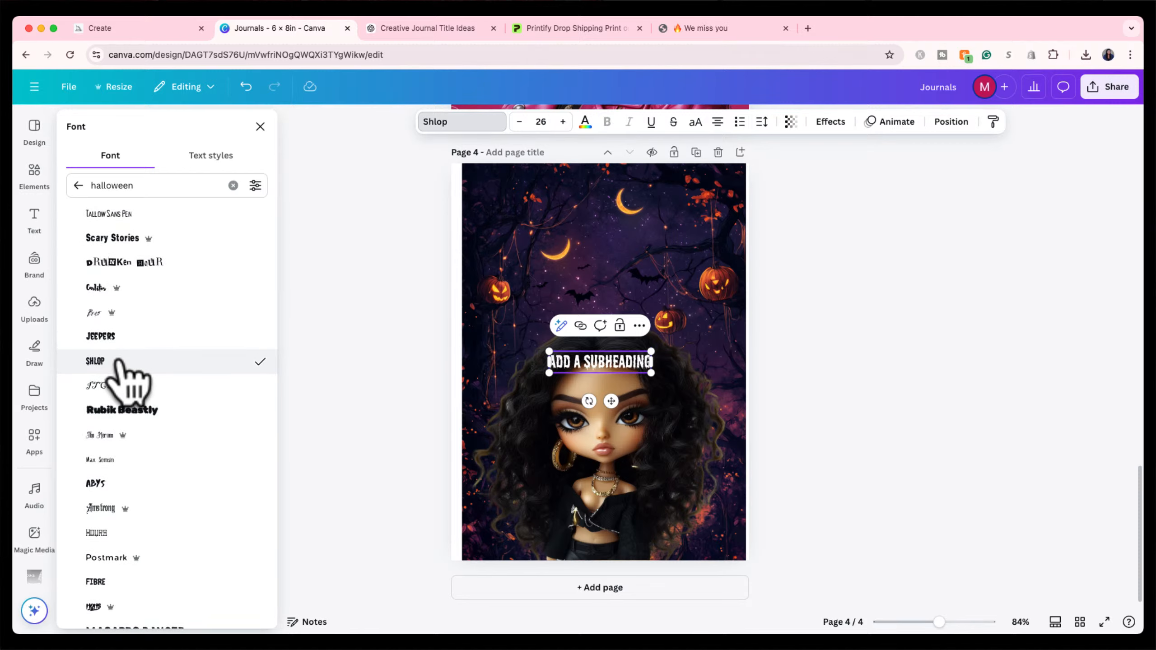
Move the subheading near the top of the page and increase its font size to 45.
left_click_drag(611, 400, 609, 264)
left_click(563, 122)
left_click(563, 122)
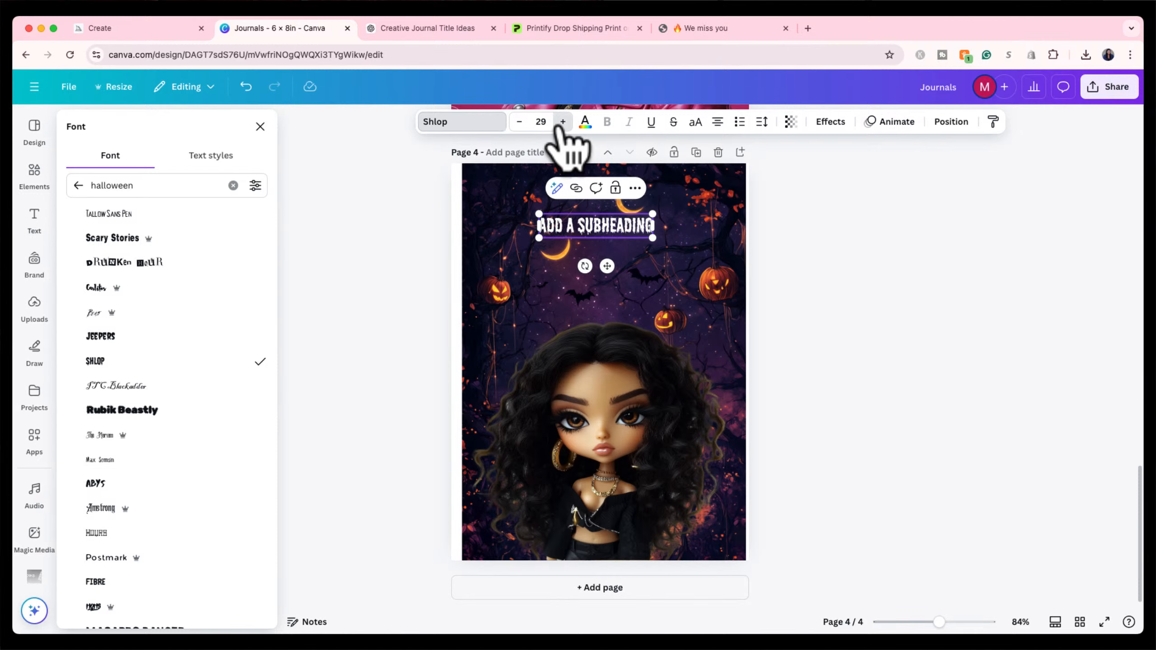
left_click(562, 122)
left_click(563, 121)
left_click(562, 122)
left_click(562, 122)
left_click(563, 122)
left_click(563, 121)
left_click(562, 121)
left_click(562, 121)
left_click(562, 121)
left_click(562, 121)
left_click(562, 121)
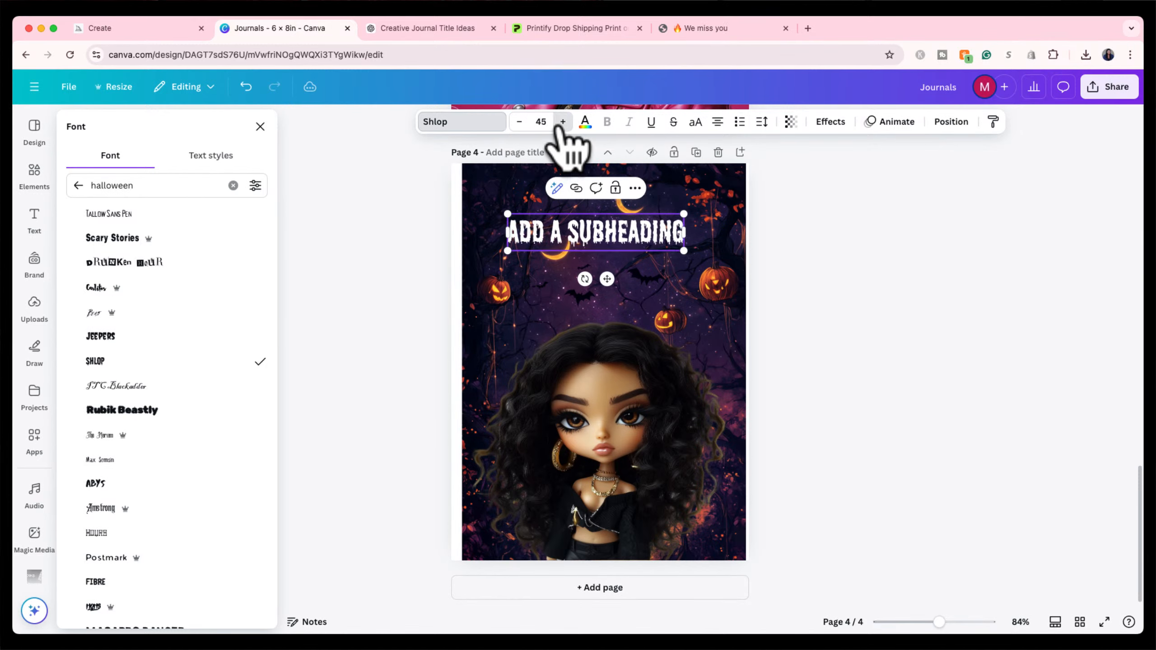
left_click(562, 122)
left_click(562, 121)
Replace the 'ADD A SUBHEADING' text with 'HOCUS' and 'FOCUS' on two lines.
left_click(159, 29)
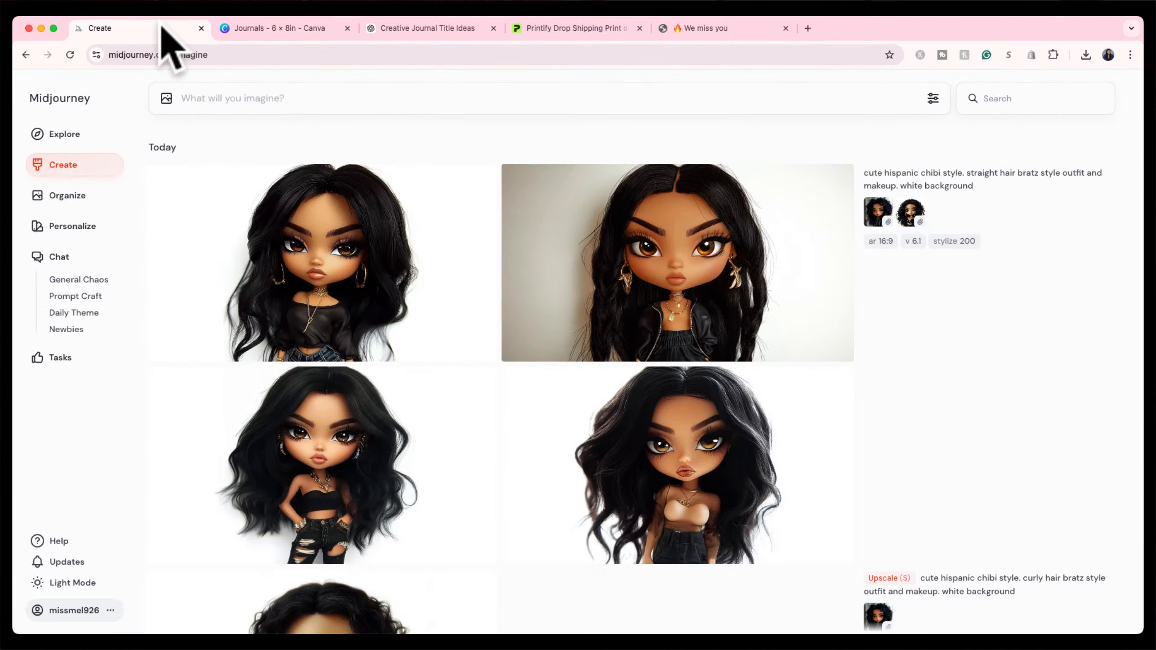
left_click(416, 25)
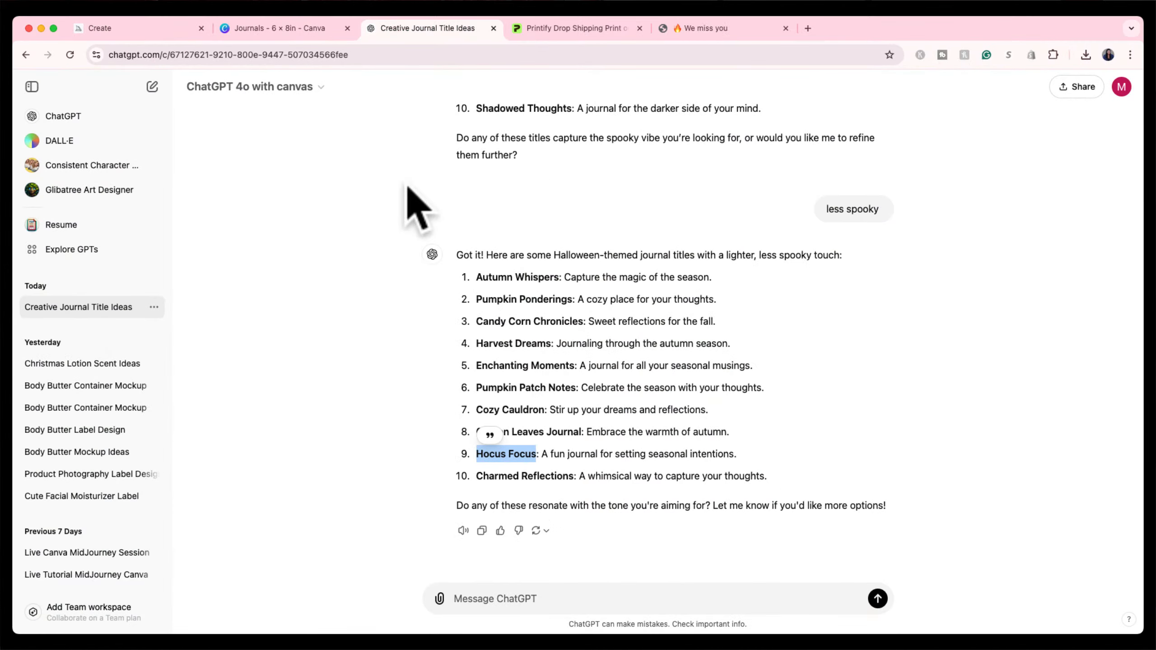
left_click(287, 28)
double_click(570, 230)
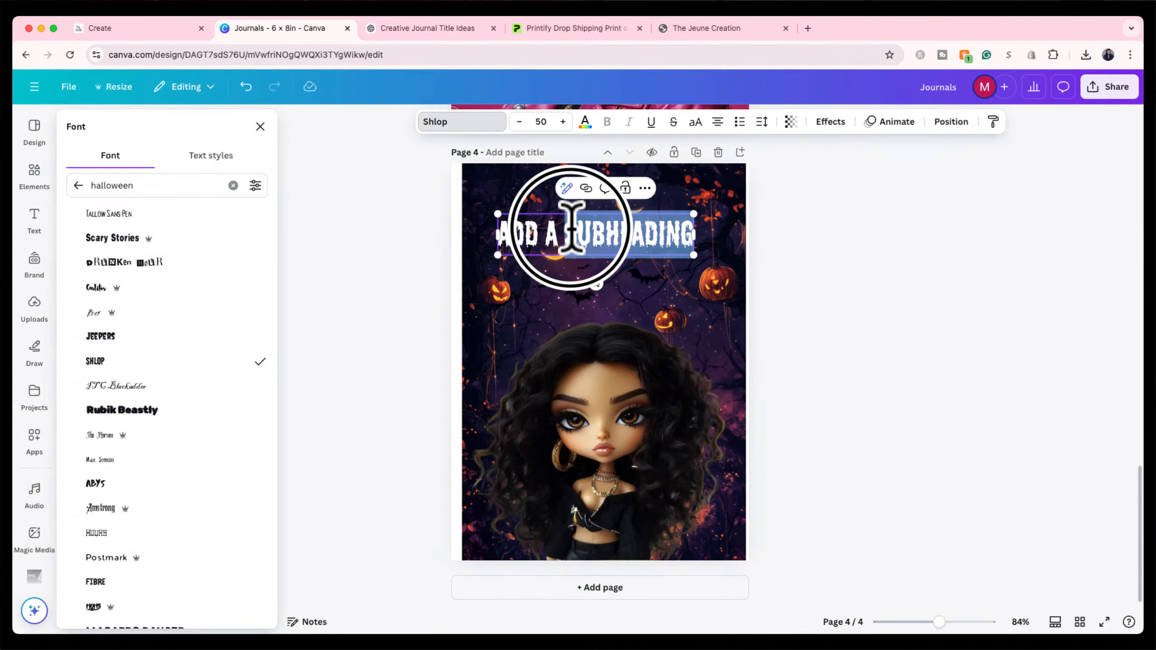
triple_click(570, 230)
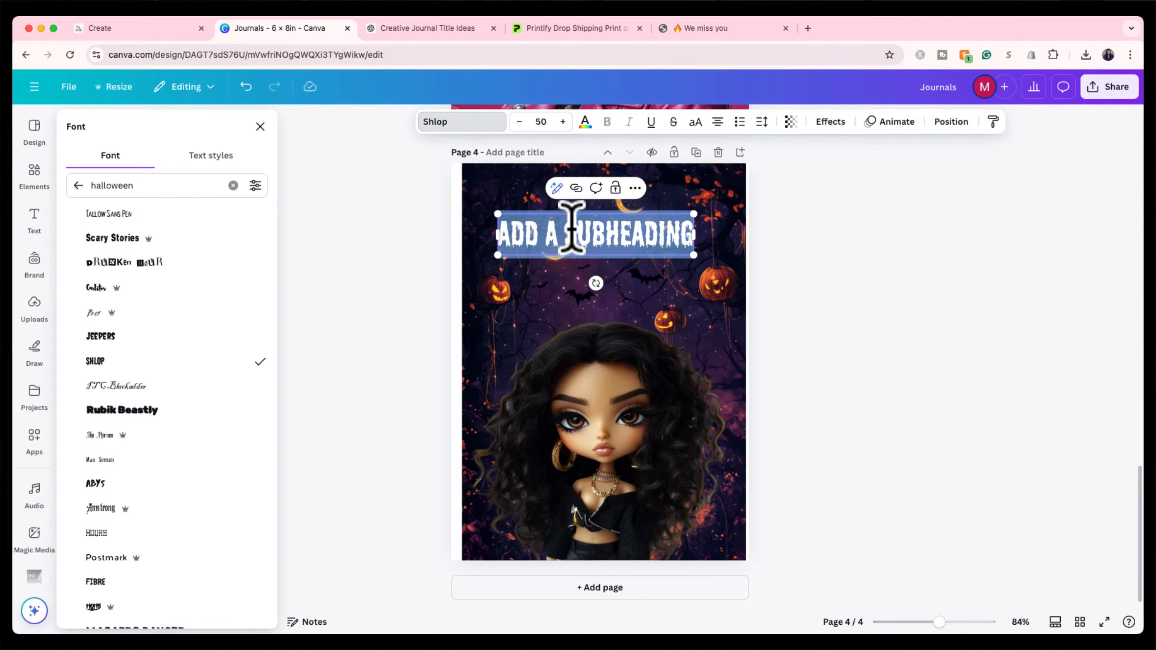
type("HOCUS")
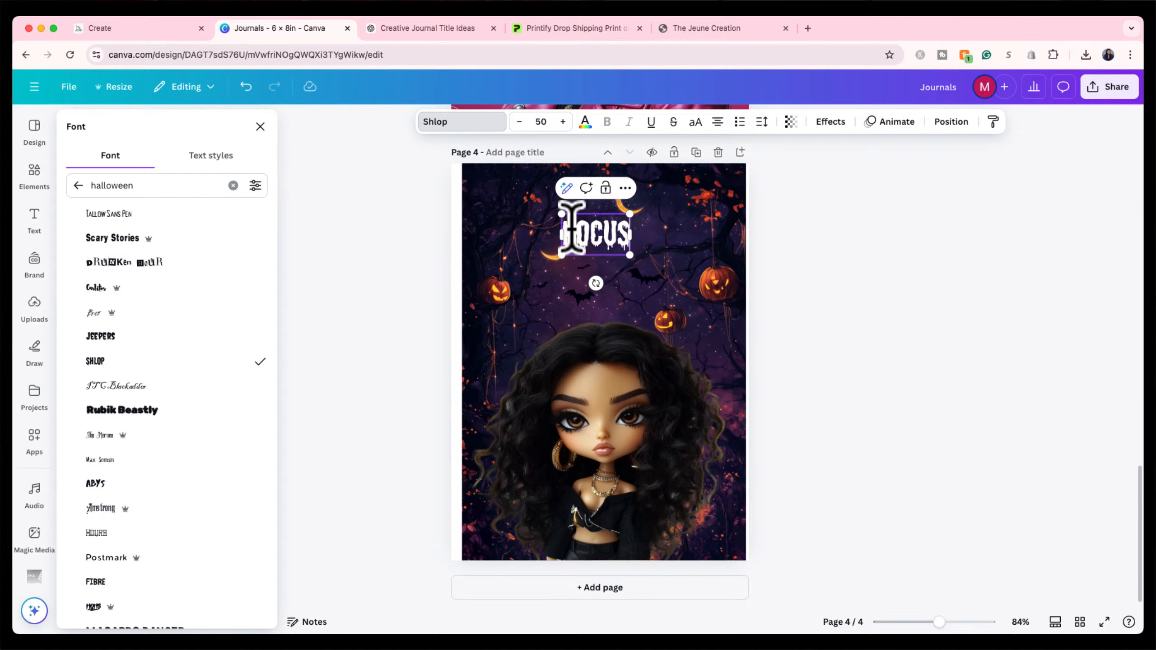
key("Return")
type("FOCU")
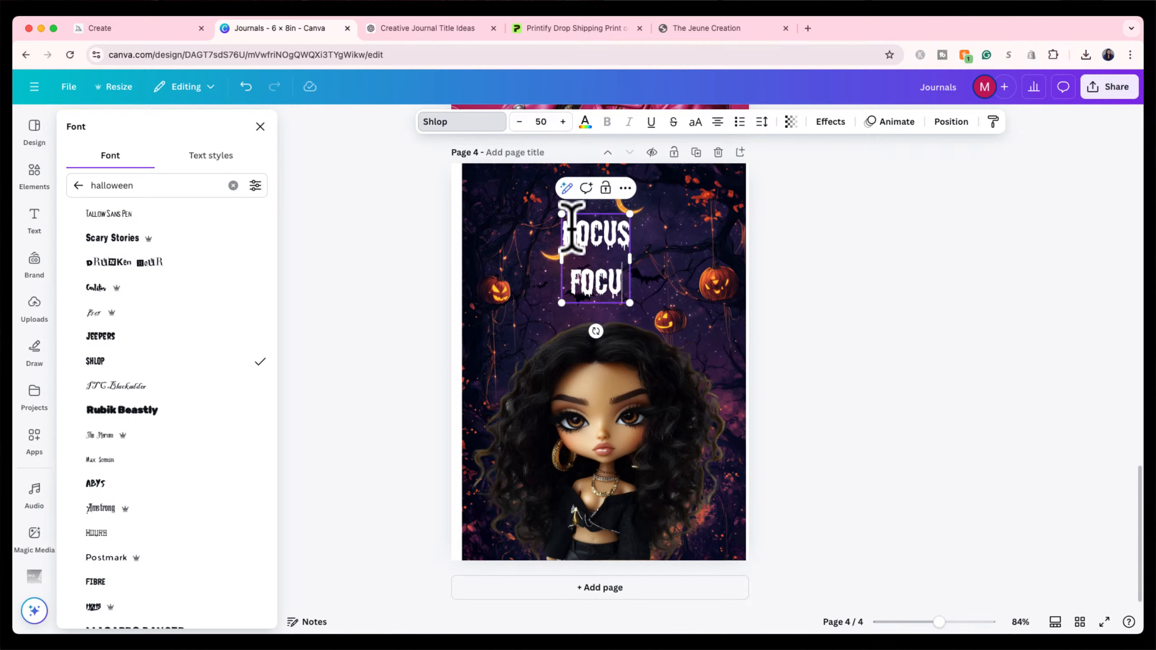
type("S")
Enlarge the HOCUS FOCUS text to size 57.
key("super+a")
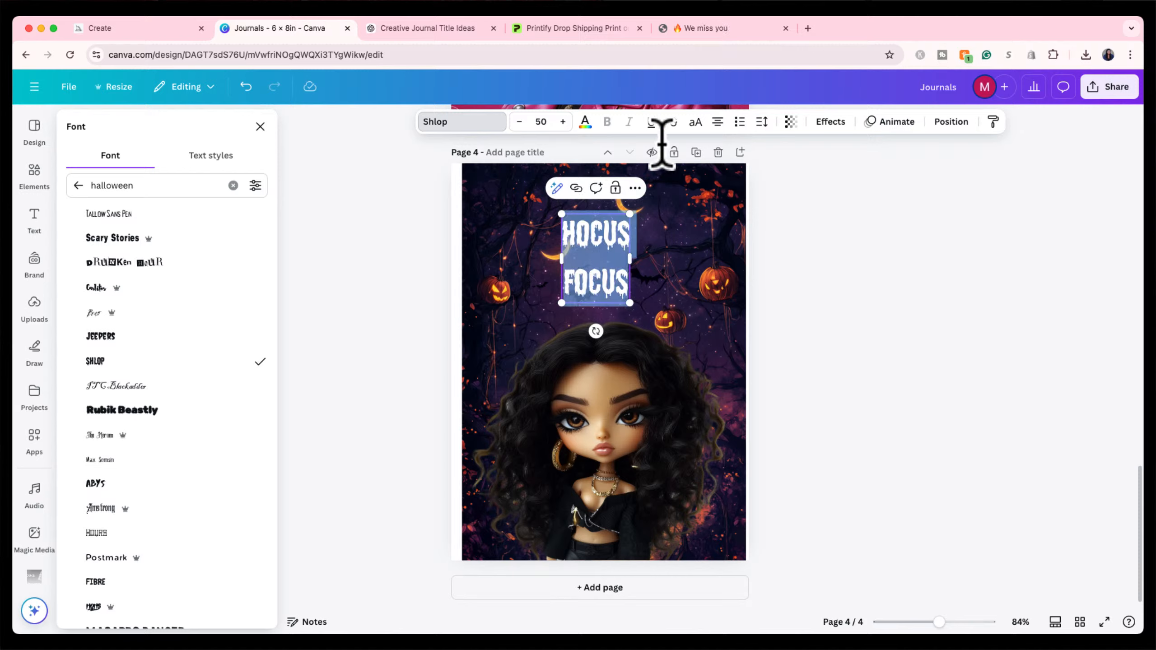
left_click(758, 127)
left_click(759, 128)
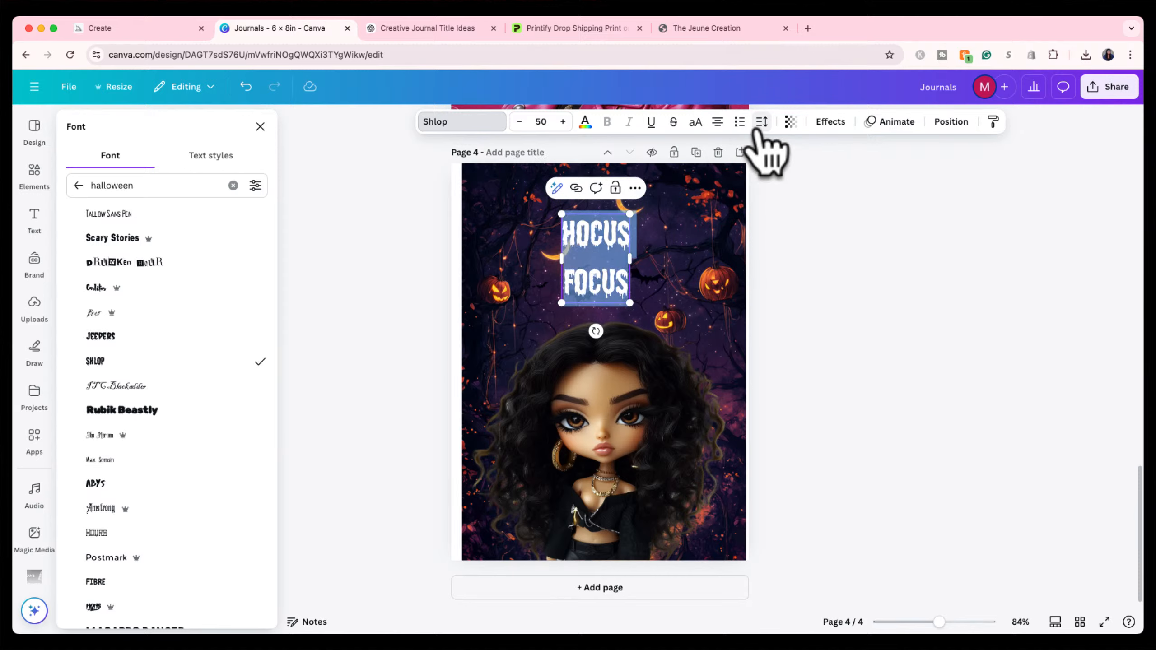
left_click(563, 122)
left_click(563, 121)
left_click(563, 122)
left_click(563, 122)
left_click(563, 122)
left_click(563, 122)
left_click(563, 121)
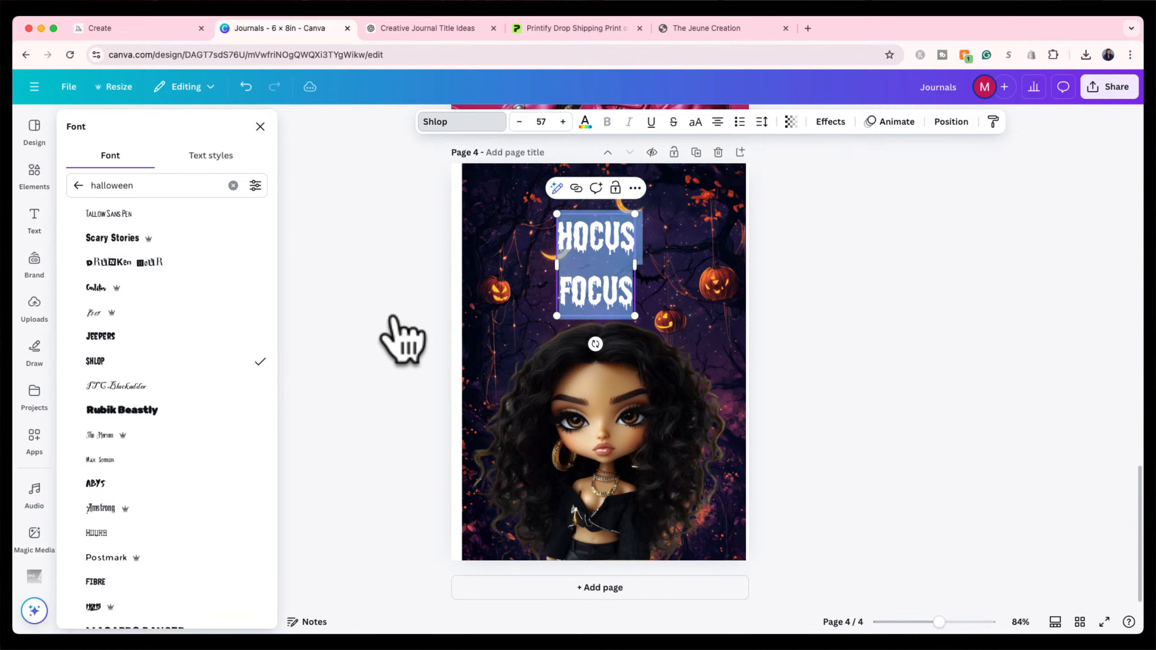
left_click(260, 126)
left_click(646, 248)
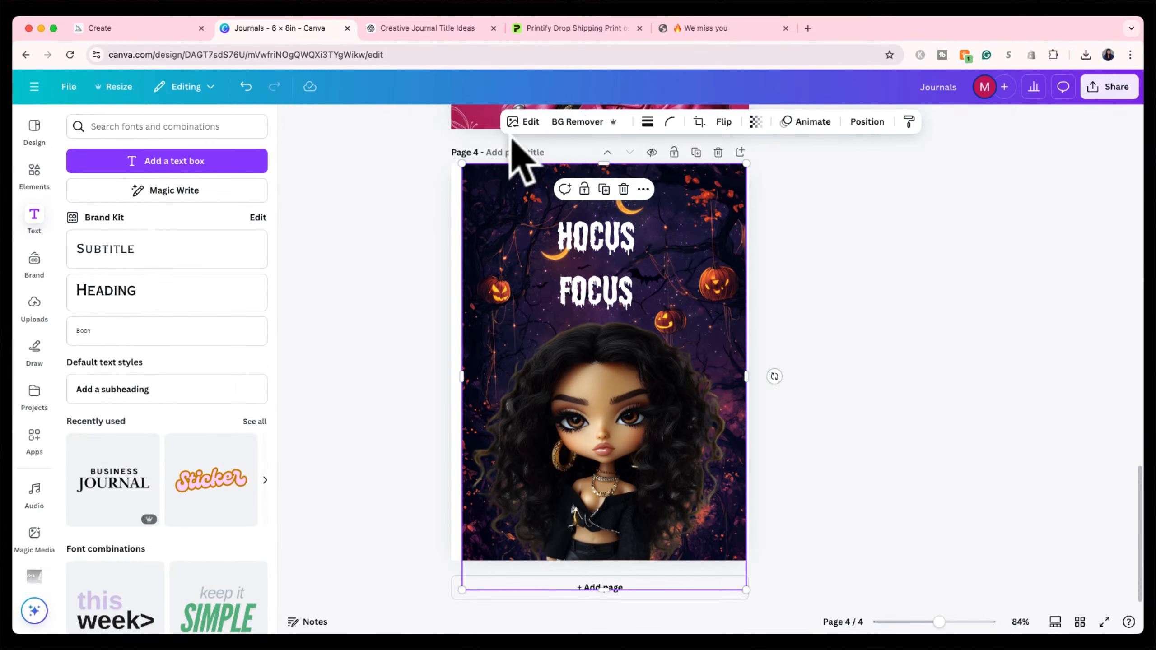
Scale the HOCUS FOCUS title box up to font size 108.
left_click(606, 278)
left_click_drag(632, 216, 674, 164)
left_click_drag(556, 316, 525, 356)
Tighten the title's line spacing to about 1.02 and centre it at the page top.
double_click(593, 288)
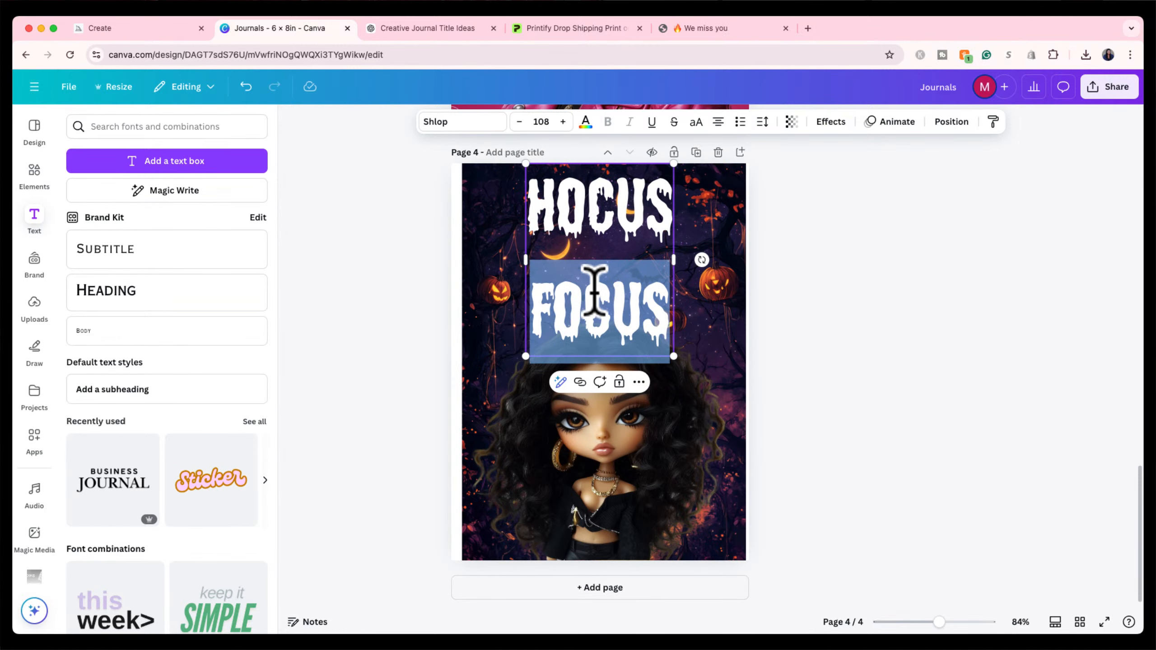
left_click(593, 288)
left_click(762, 121)
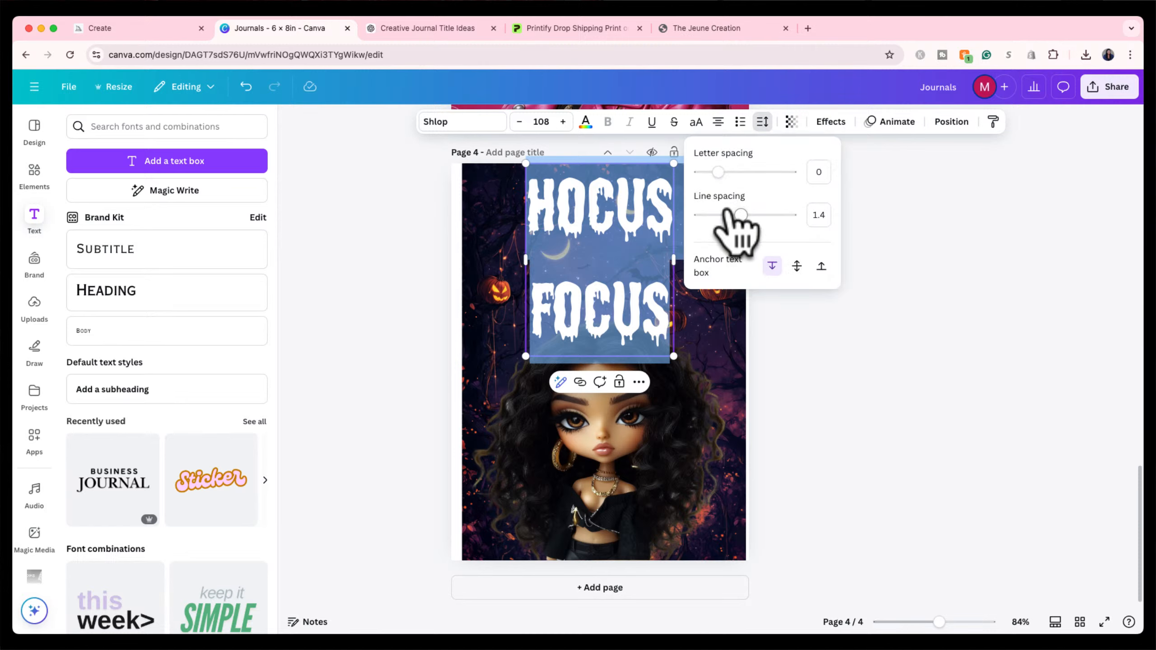
left_click_drag(740, 215, 719, 215)
left_click(364, 347)
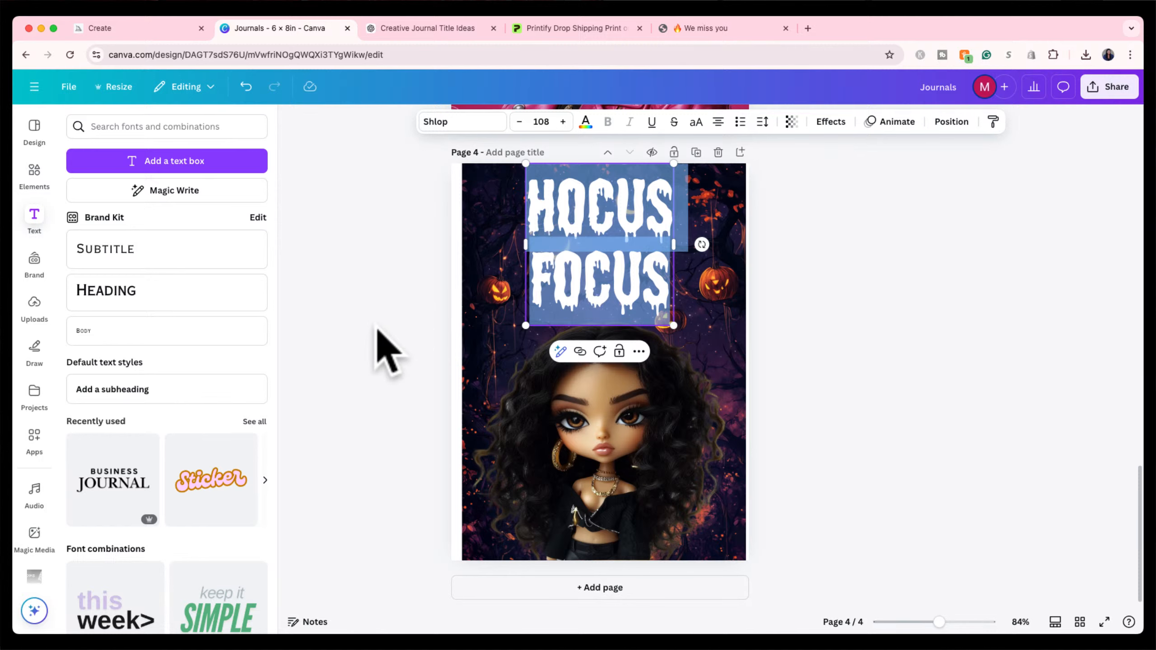
left_click_drag(595, 230, 598, 233)
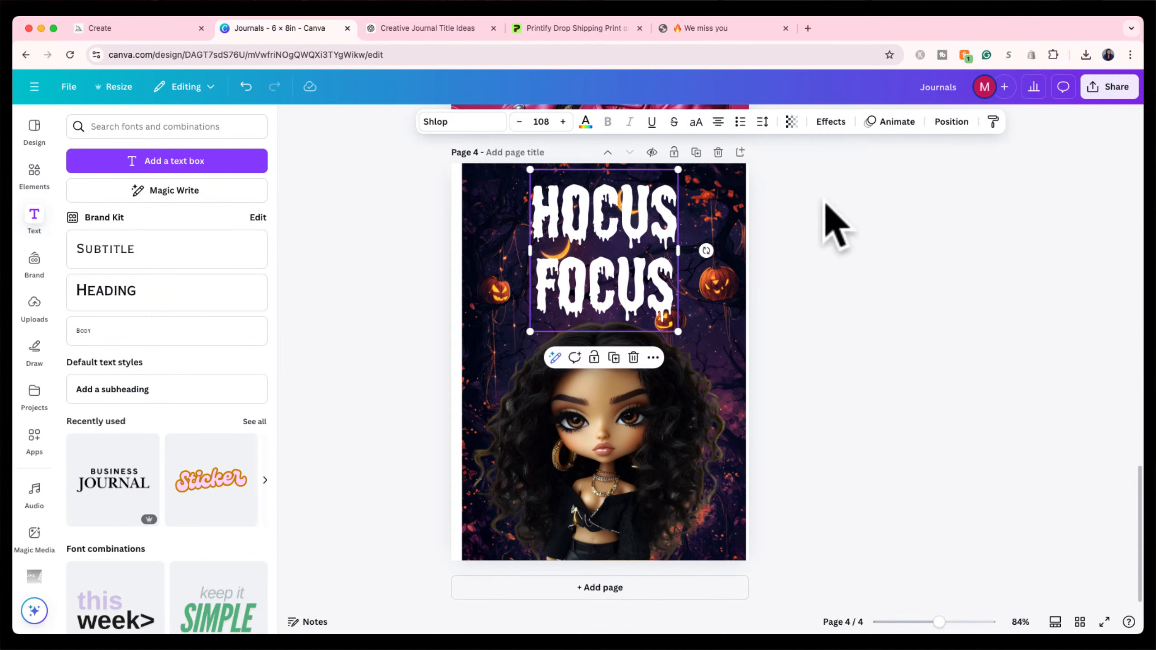
left_click(855, 224)
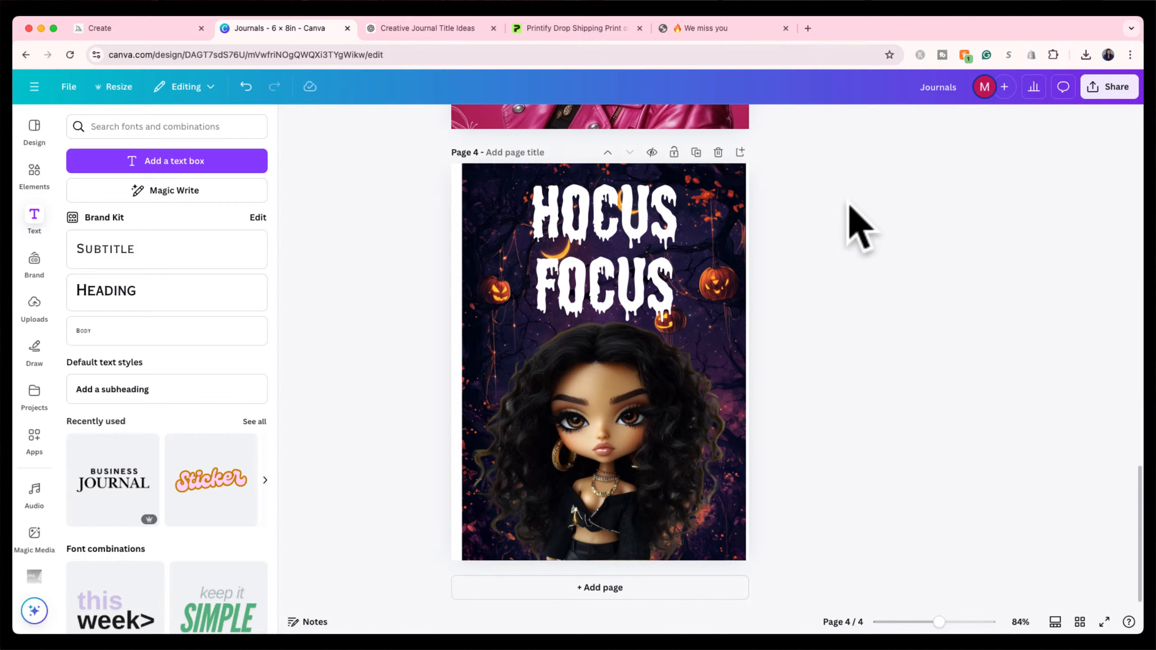
Open the first straight-hair chibi doll image and reuse its prompt.
left_click(121, 28)
scroll(492, 383, "down", 4)
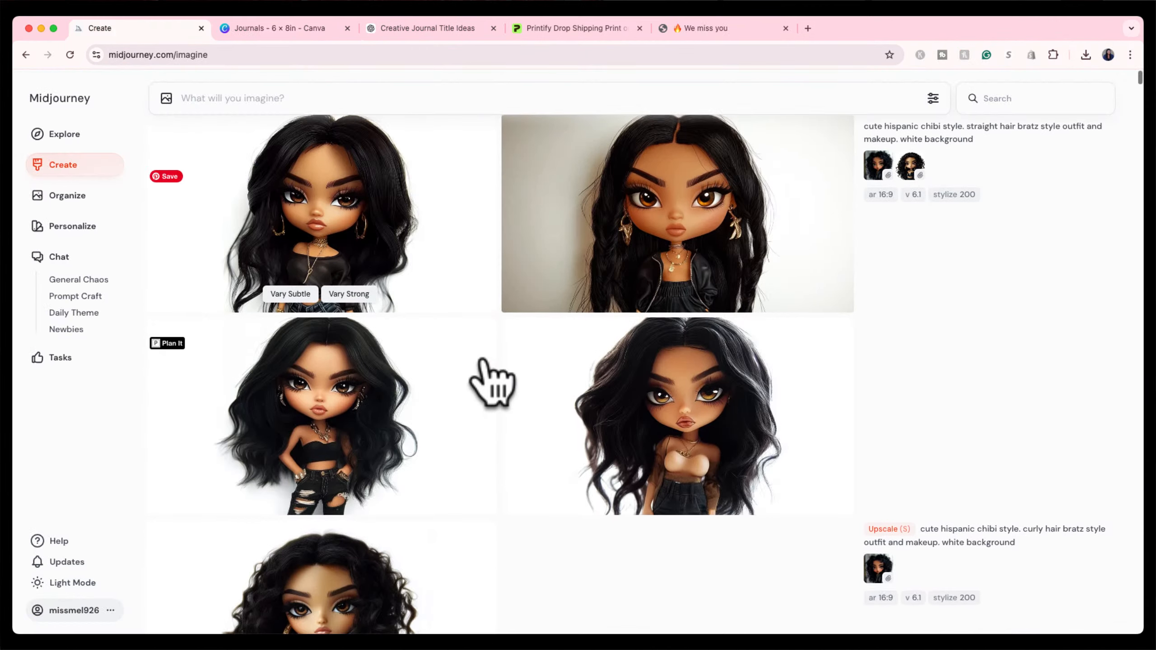
scroll(492, 382, "up", 3)
left_click(405, 271)
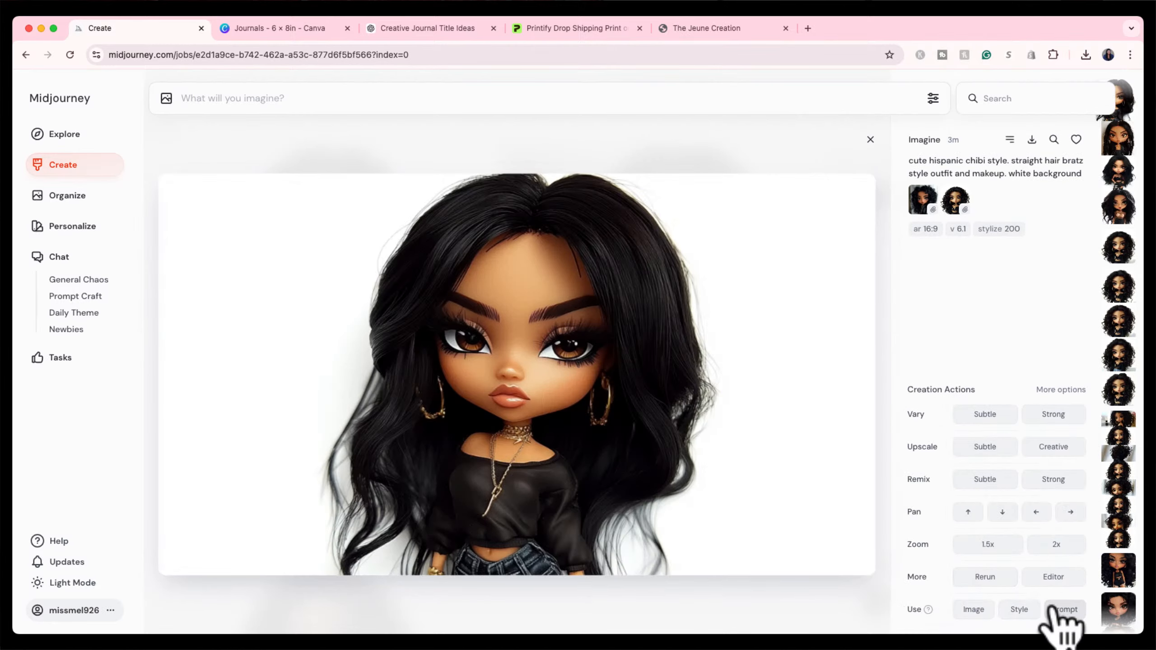
left_click(1056, 610)
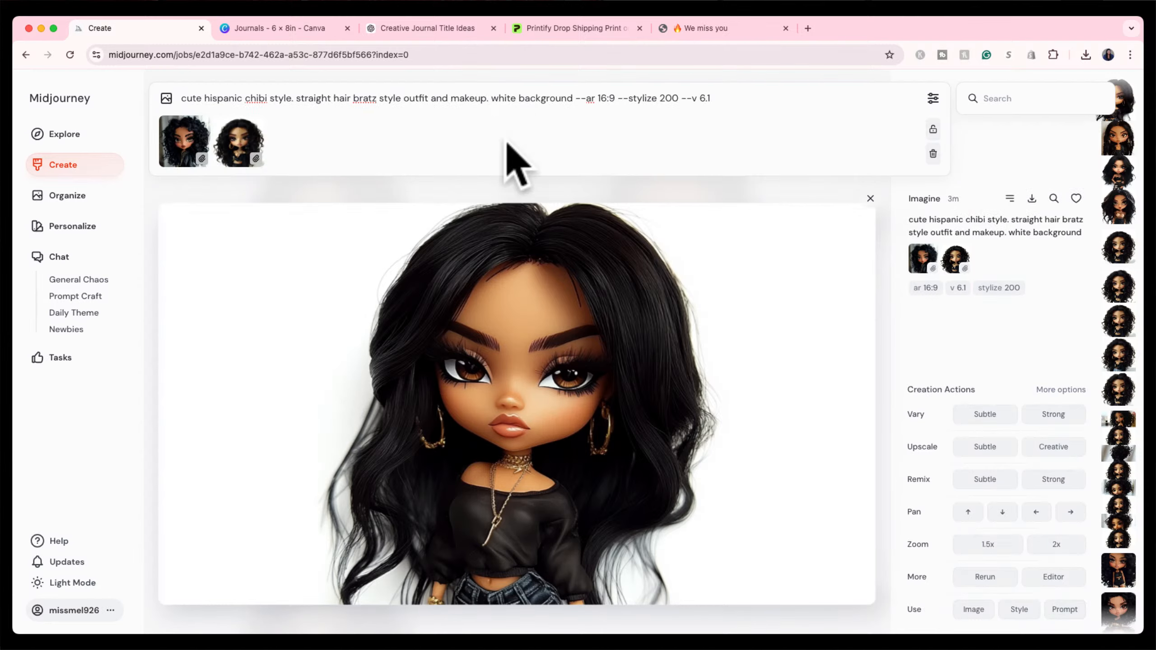
Add 'no stray hairs' to the chibi doll prompt and submit it.
type("NO STRY")
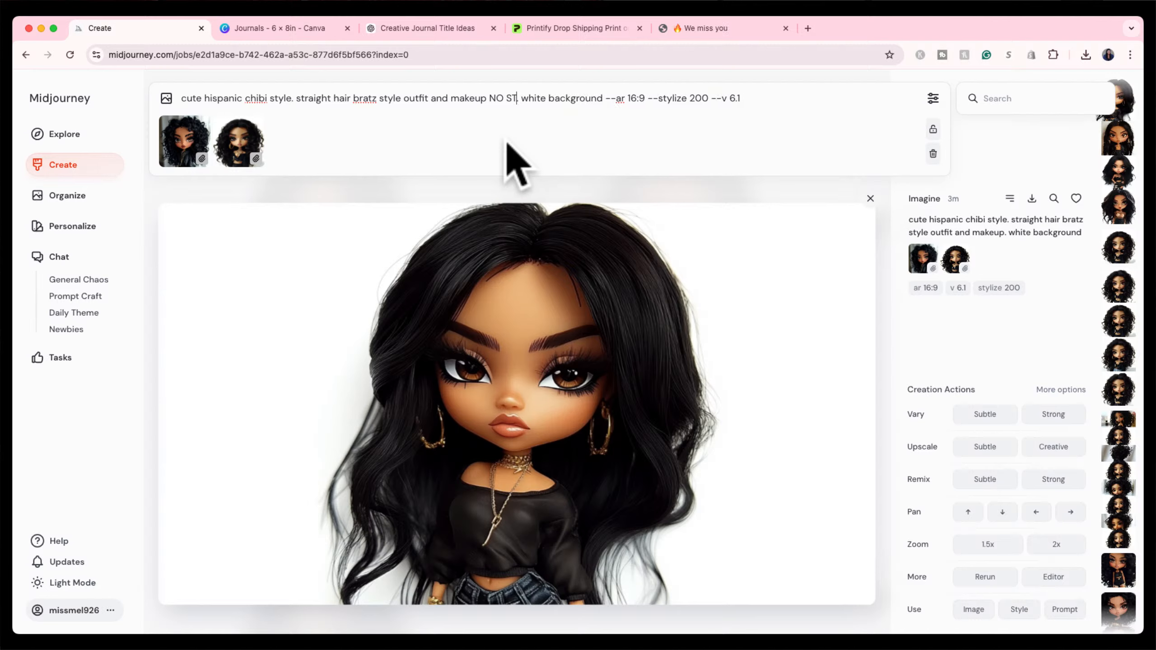
key("BackSpace")
key("BackSpace")
key("BackSpace")
key("BackSpace")
key("BackSpace")
key("BackSpace")
key("BackSpace")
key("BackSpace")
key("BackSpace")
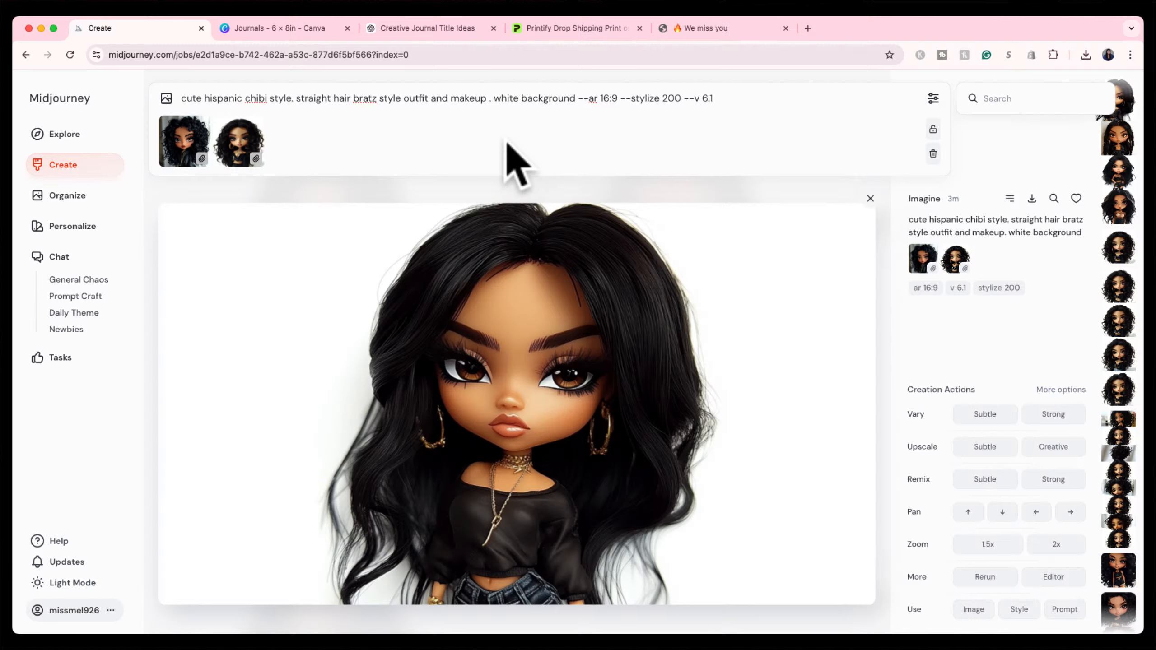
type("no stray")
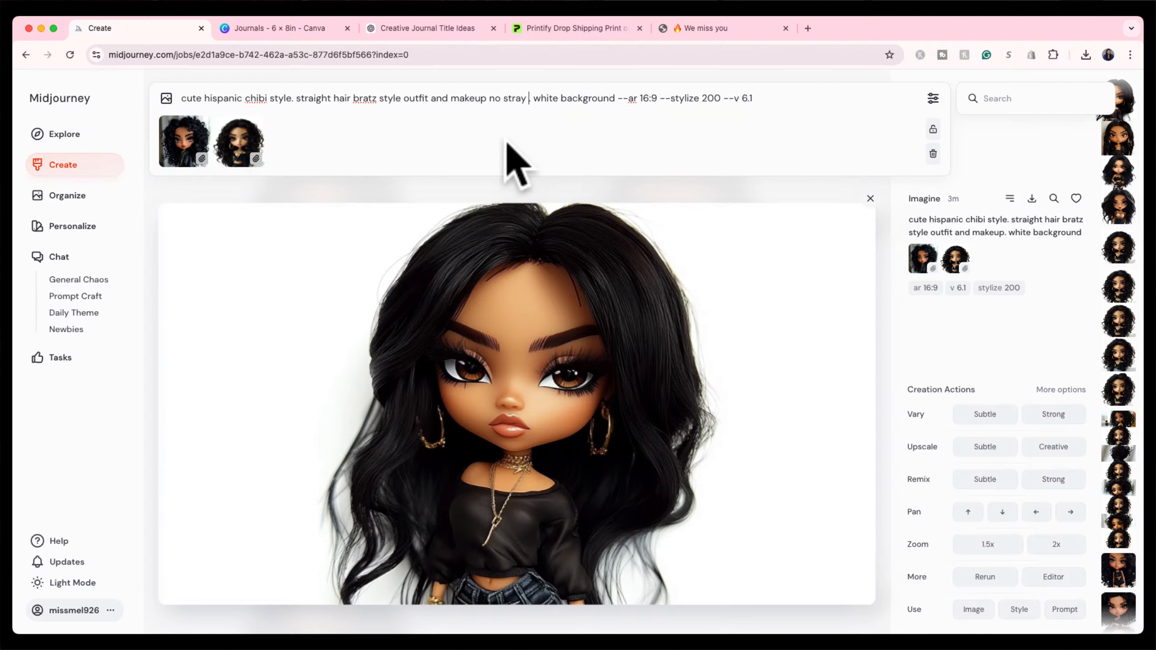
type(" hairs")
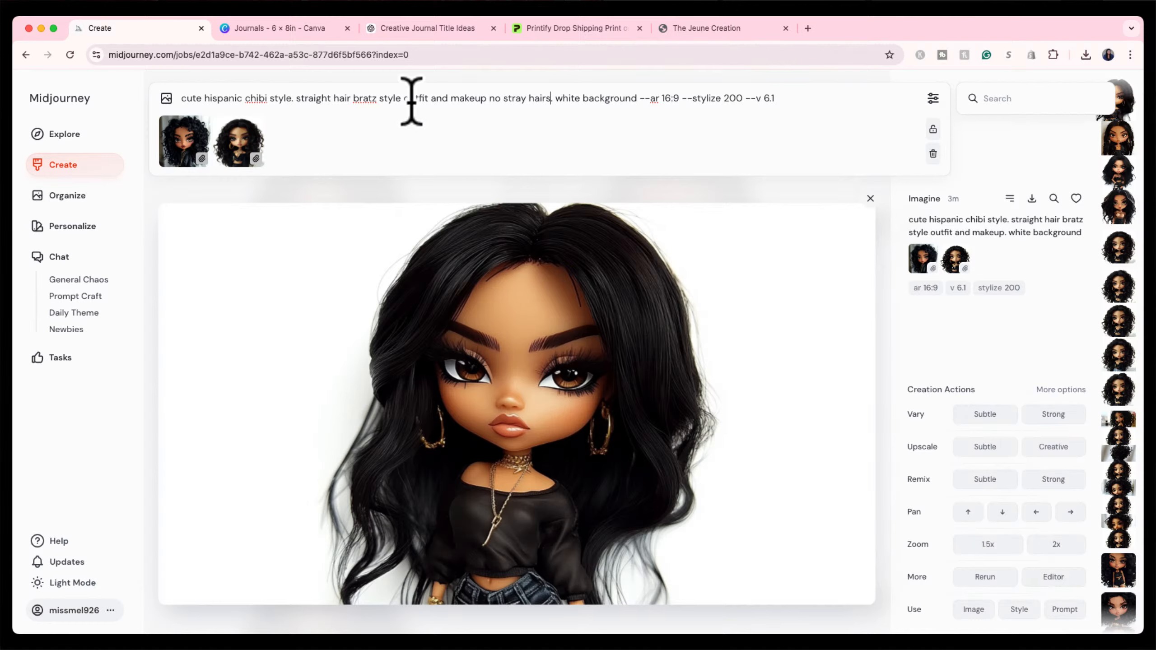
key("Return")
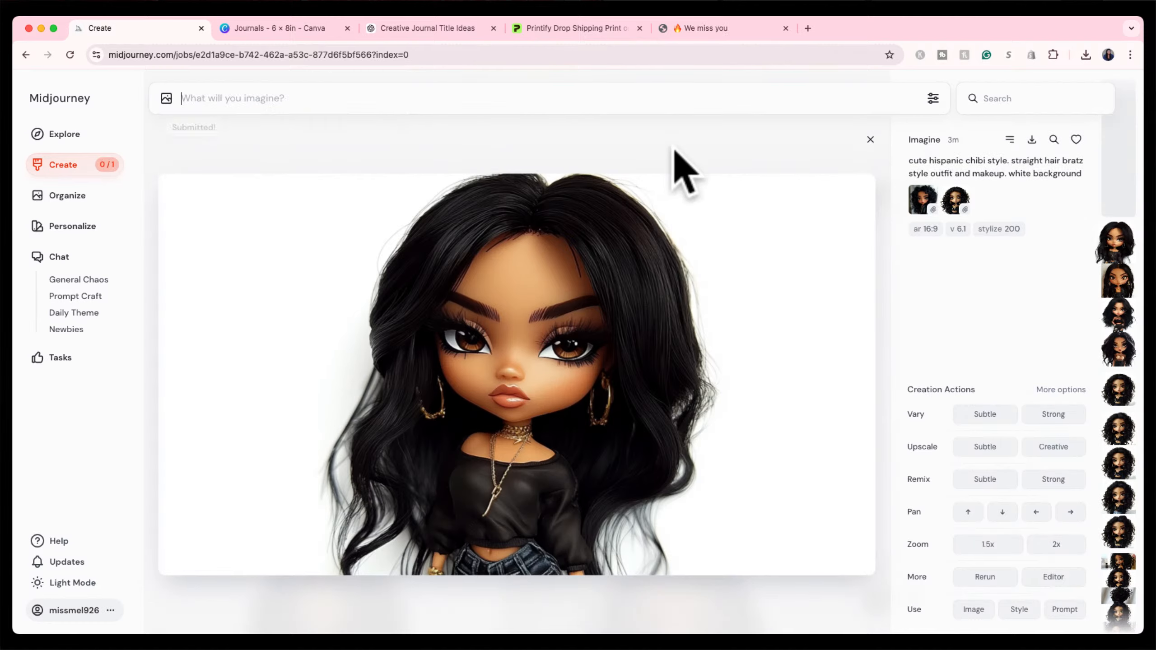
left_click(868, 142)
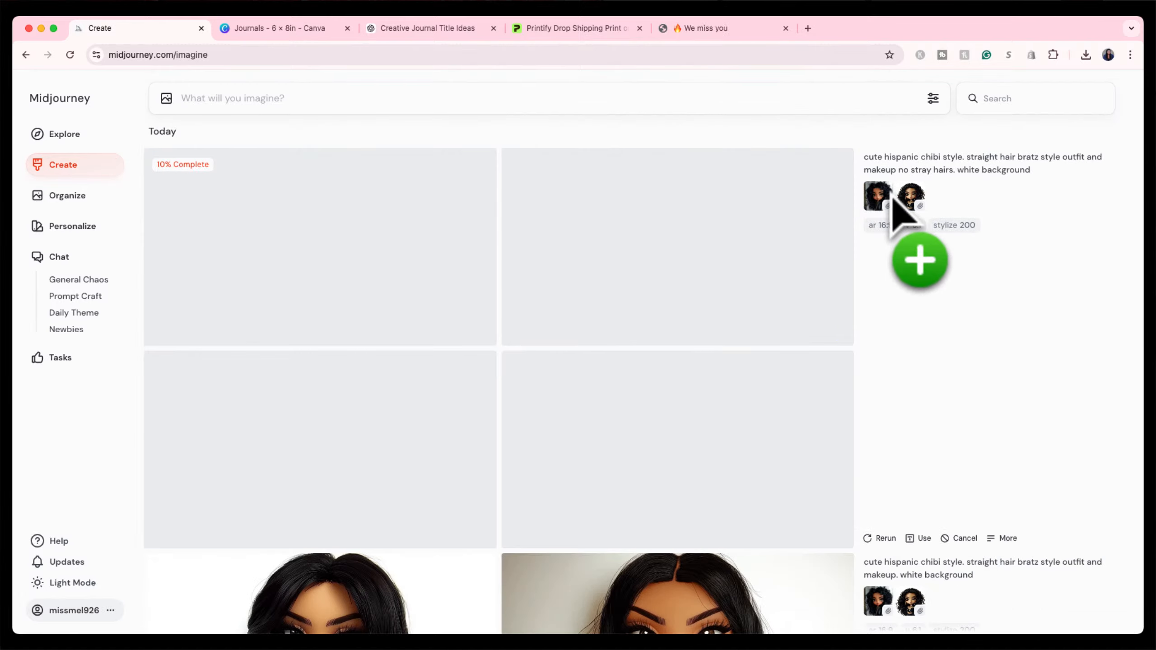
Resubmit the no-stray-hairs chibi doll prompt.
scroll(641, 380, "down", 3)
scroll(639, 381, "up", 3)
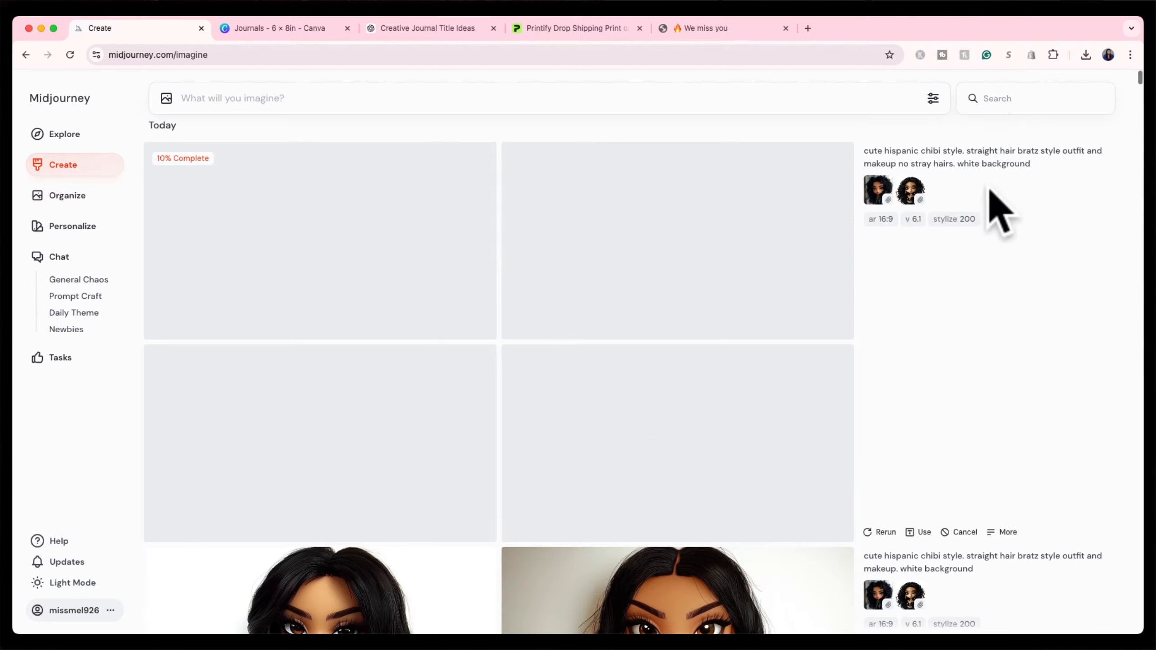
left_click(1092, 164)
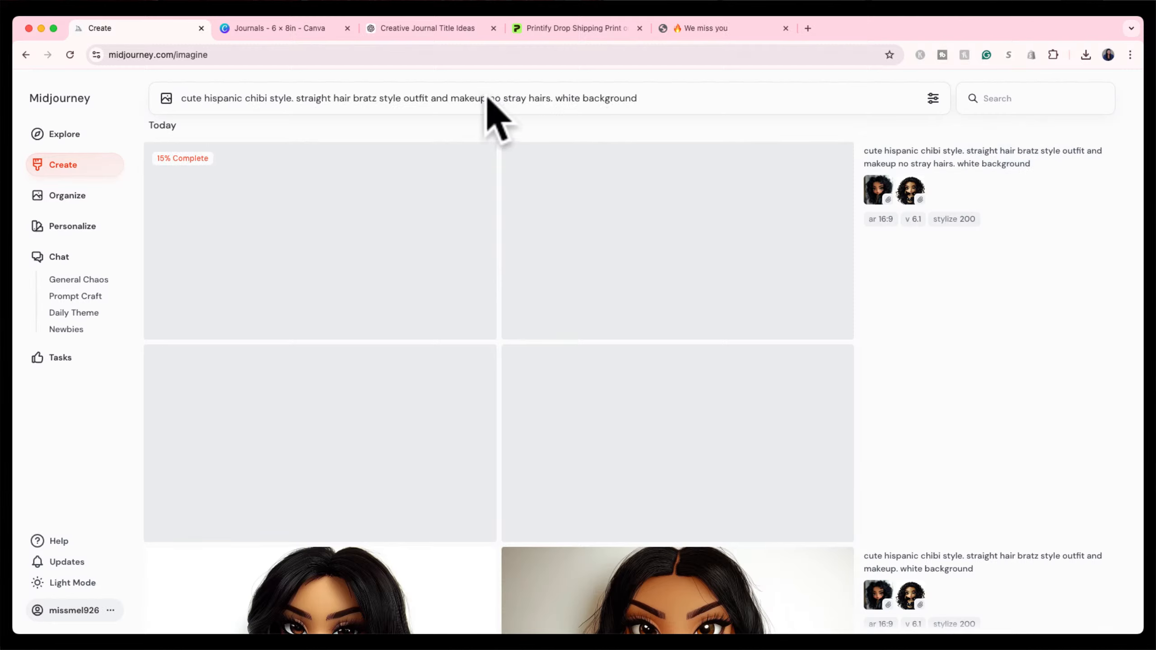
key("Return")
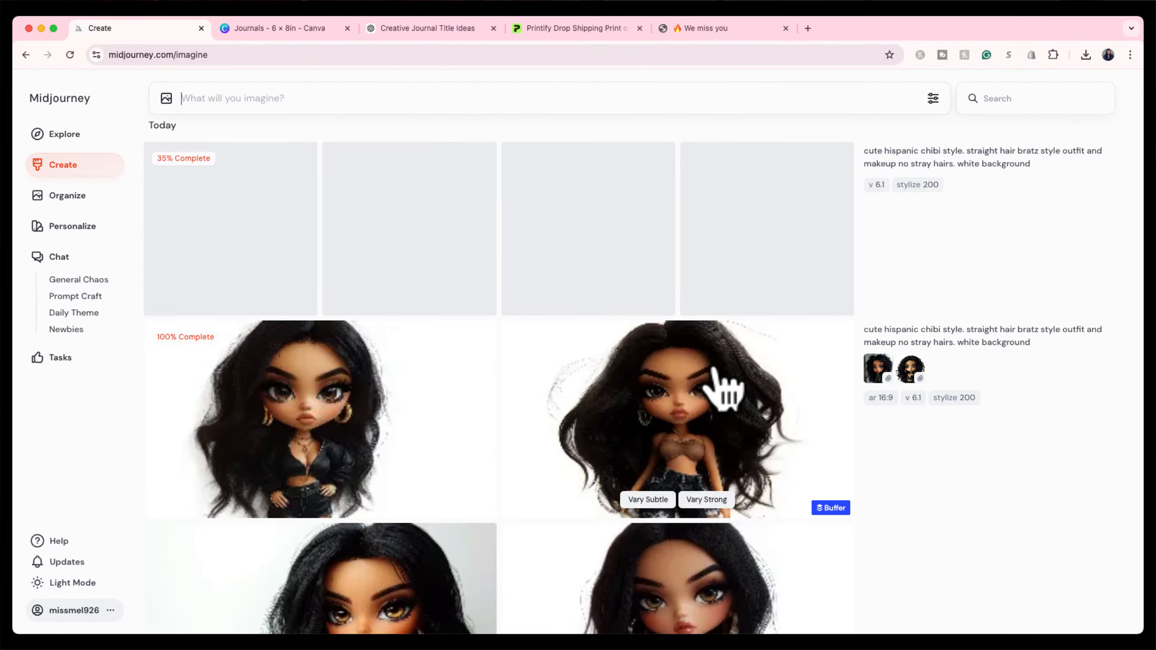
Review the full-body chibi doll and the doll in jeans enlarged.
scroll(724, 387, "down", 5)
scroll(716, 378, "up", 5)
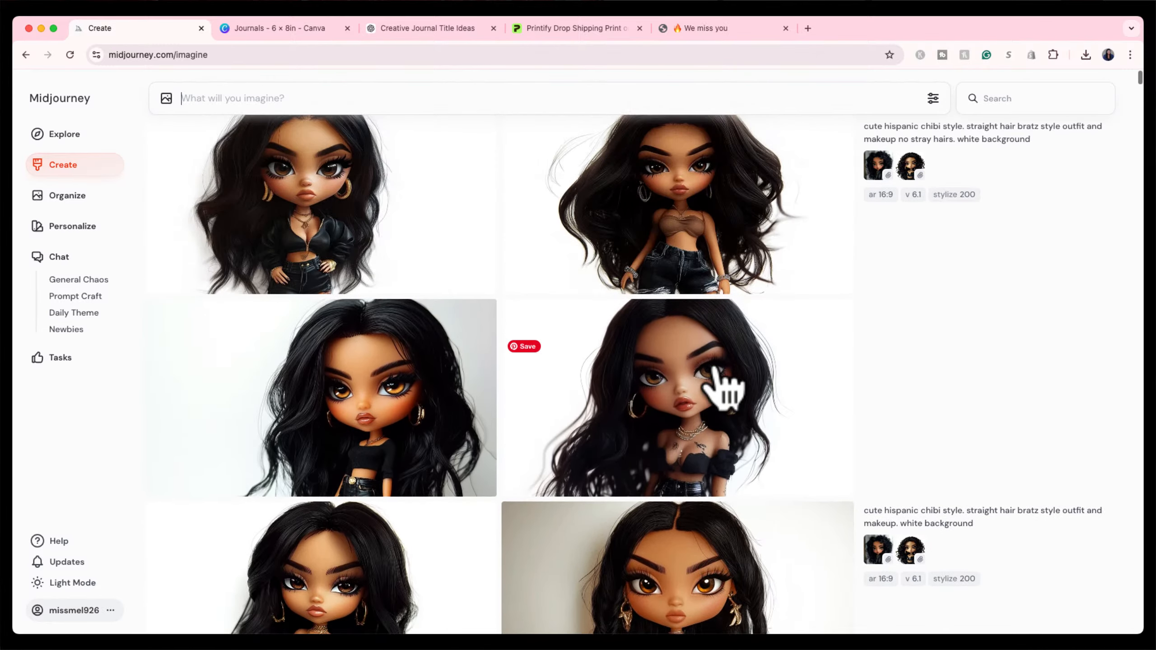
scroll(703, 467, "up", 2)
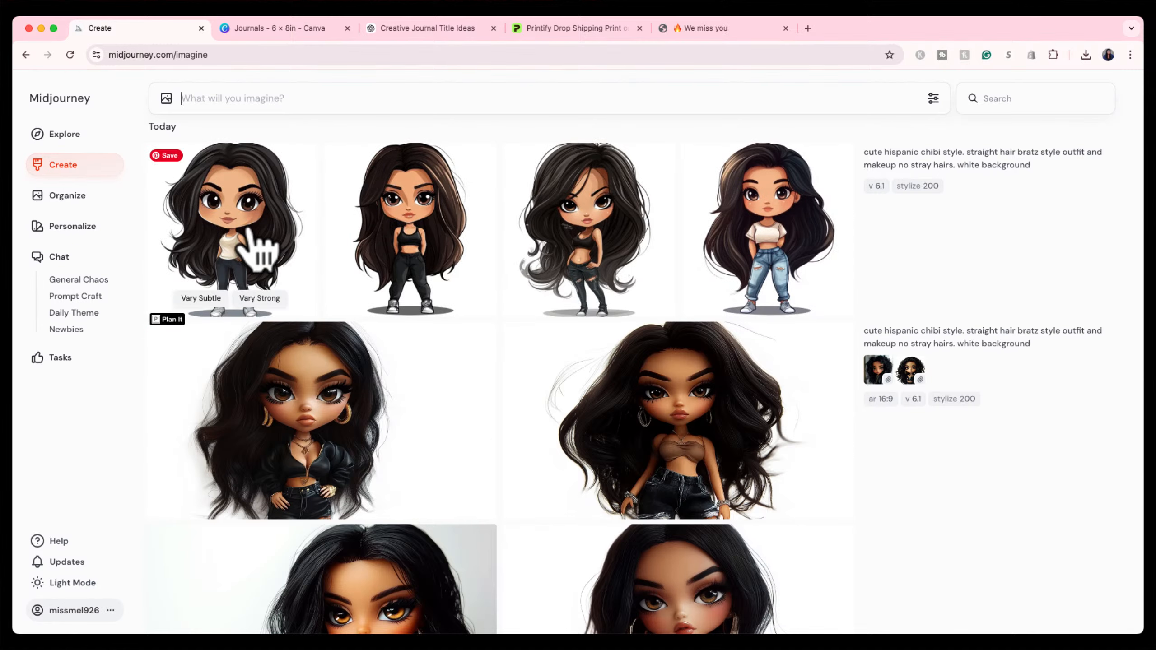
left_click(245, 246)
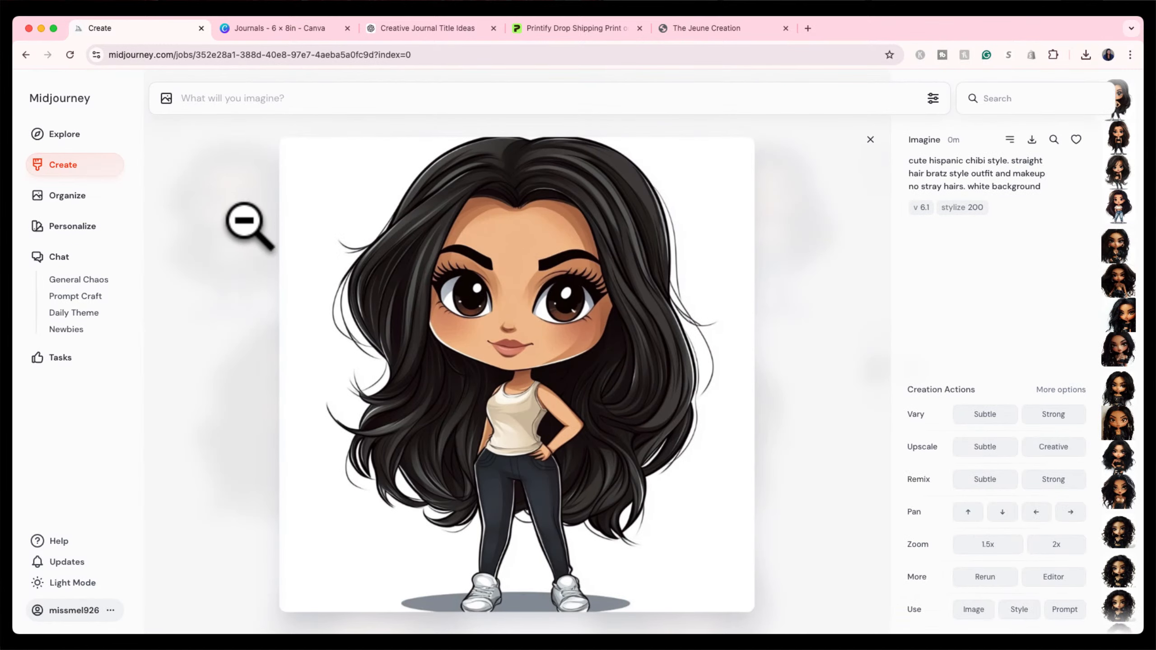
left_click(869, 140)
left_click(770, 223)
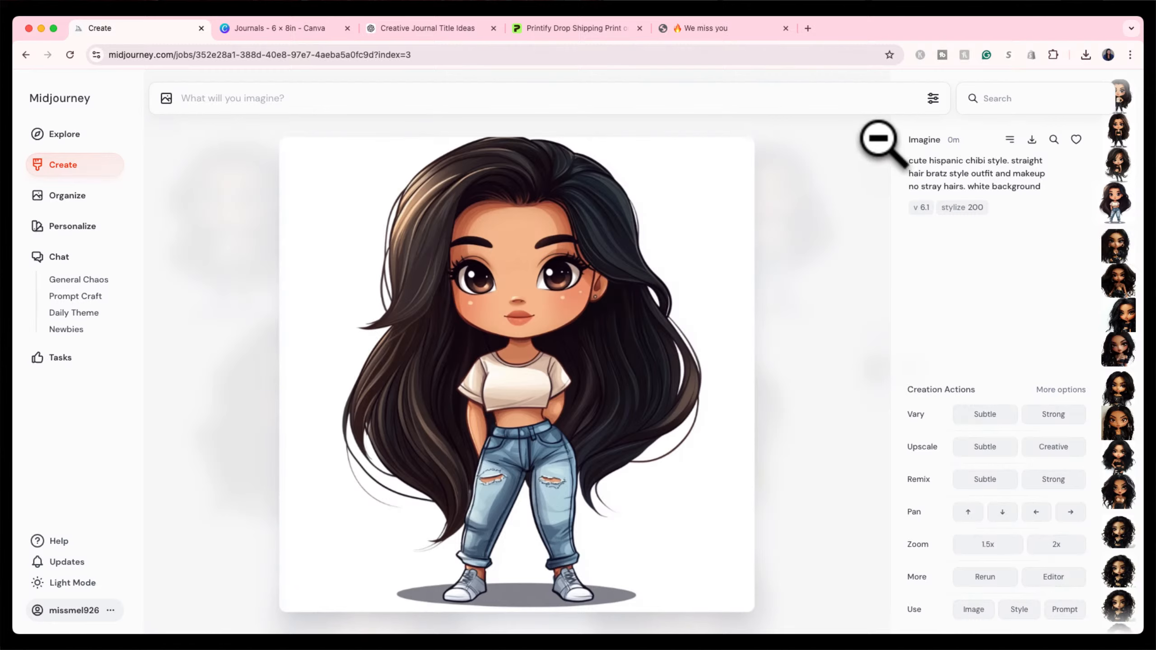
left_click(870, 140)
Request a Zoom 1.5x version of the doll in the brown top.
scroll(501, 379, "down", 4)
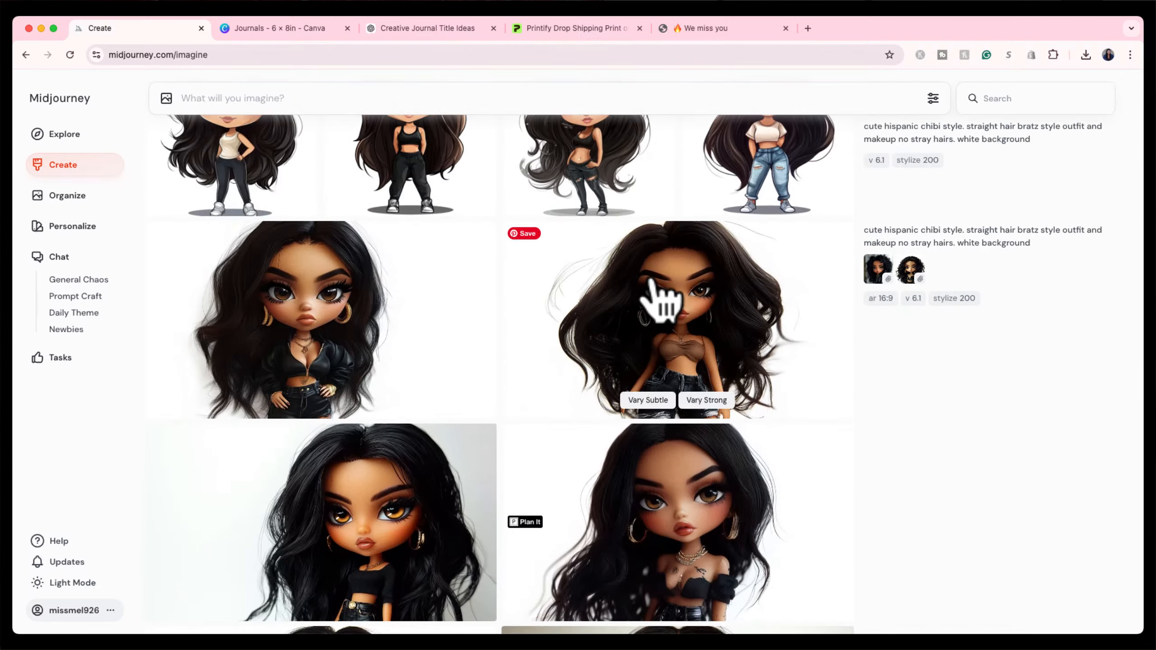
scroll(655, 301, "down", 5)
left_click(671, 177)
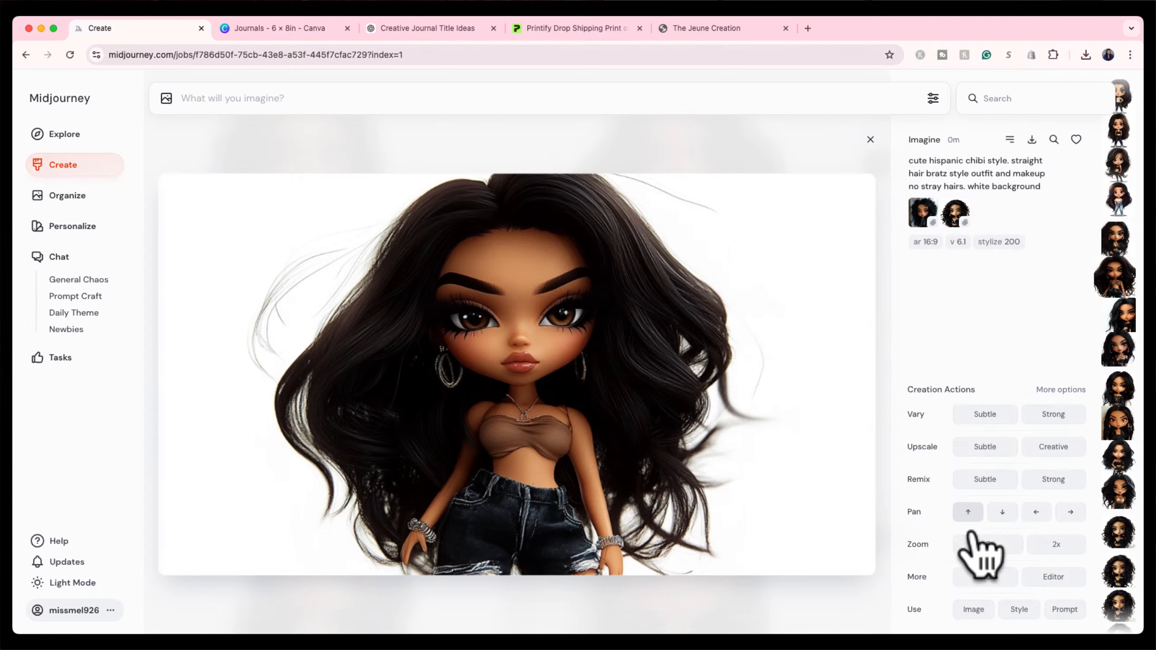
left_click(985, 550)
left_click(870, 139)
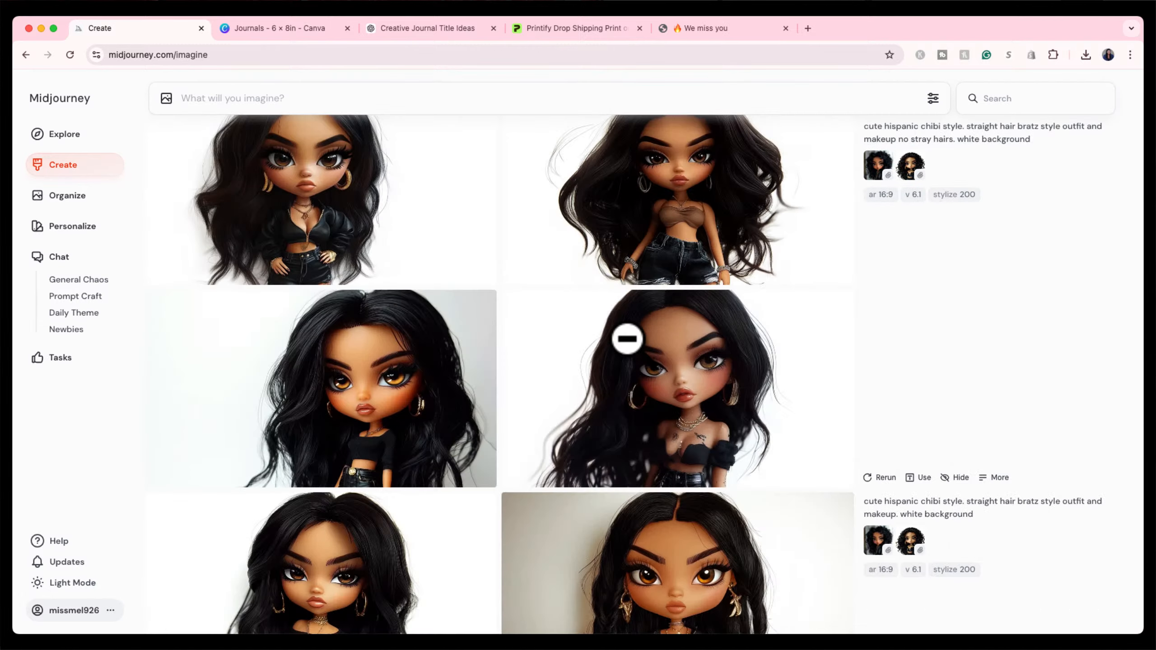
Compare the chibi doll in jeans against the Canva journal page.
scroll(664, 481, "down", 4)
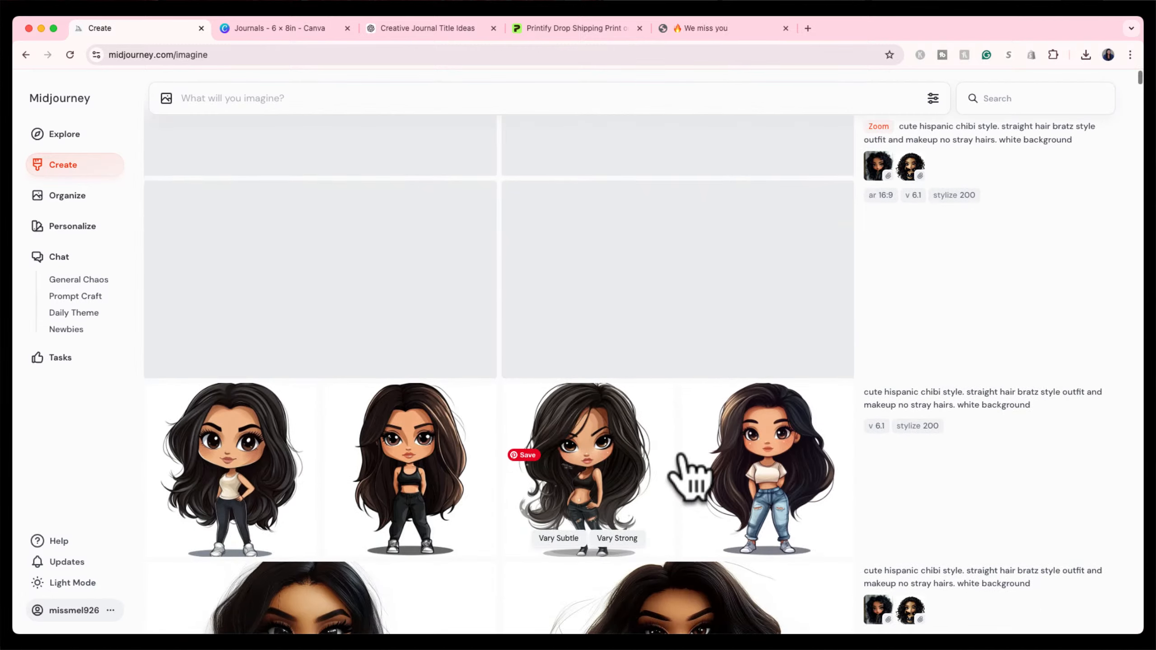
left_click(756, 476)
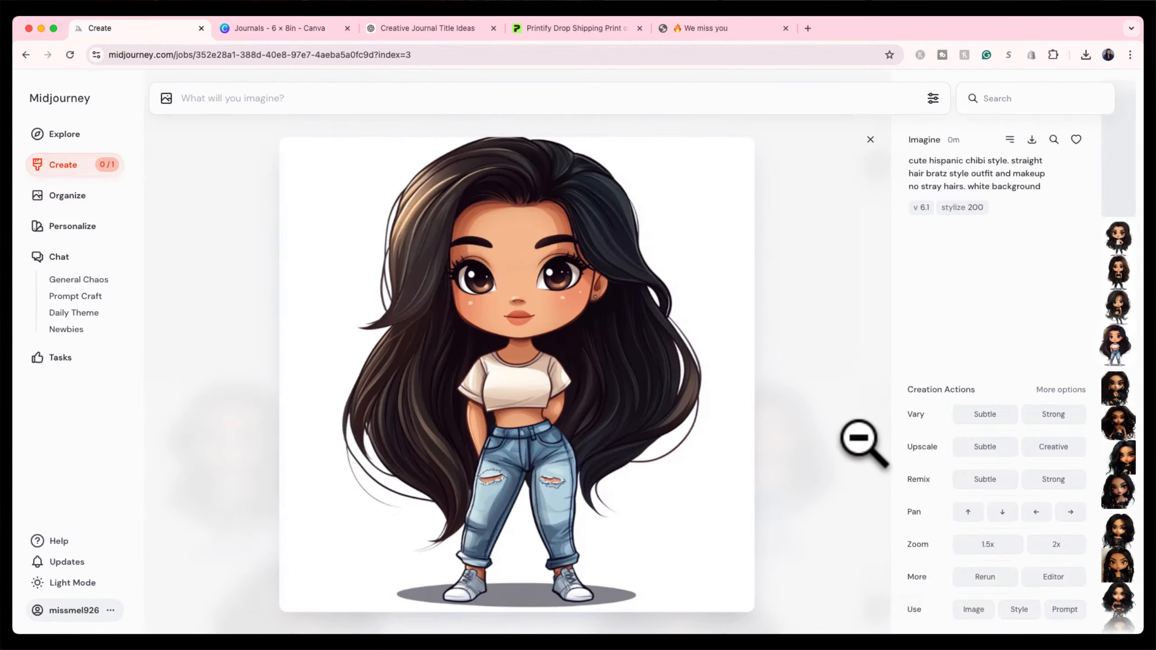
left_click(285, 30)
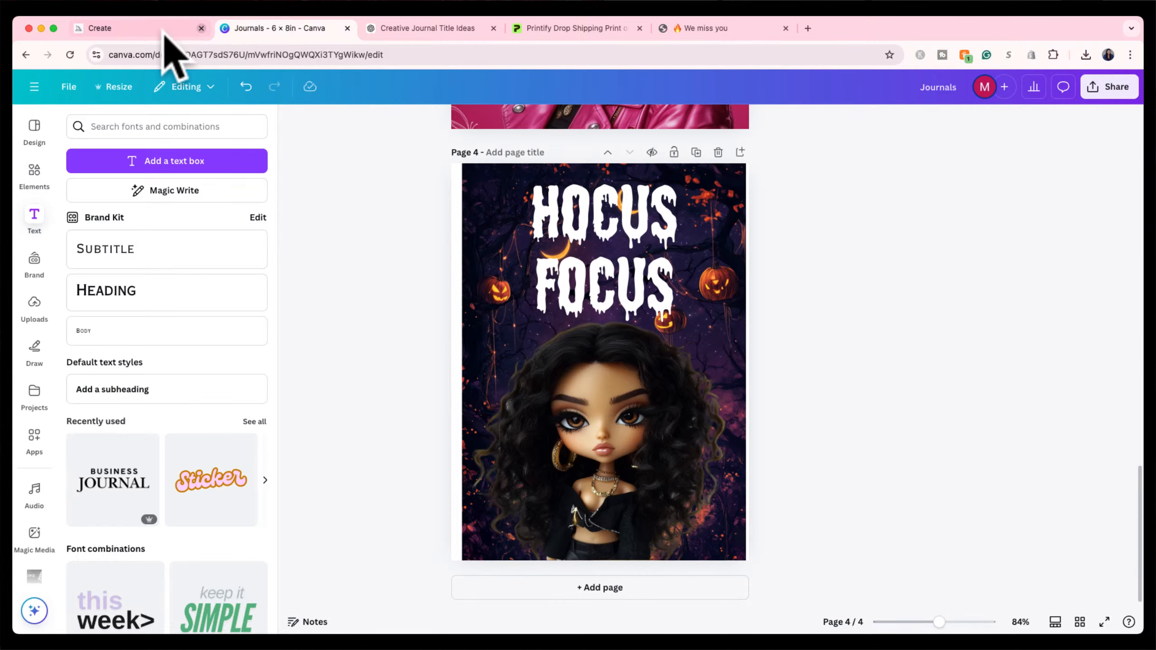
left_click(137, 28)
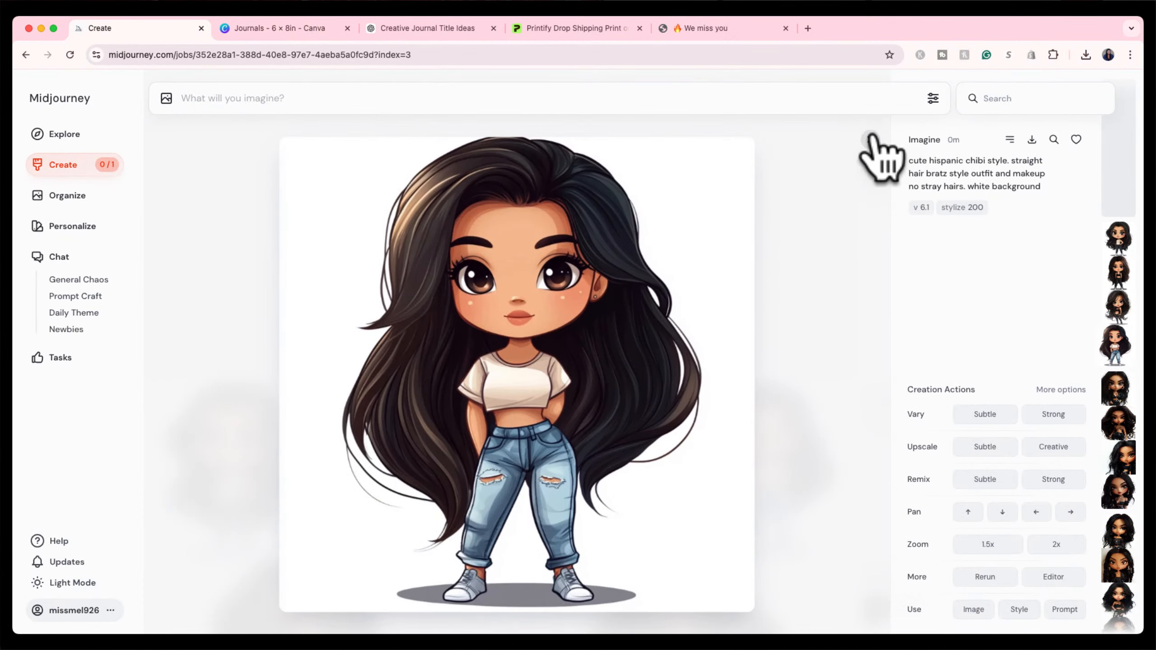
left_click(870, 140)
left_click(319, 36)
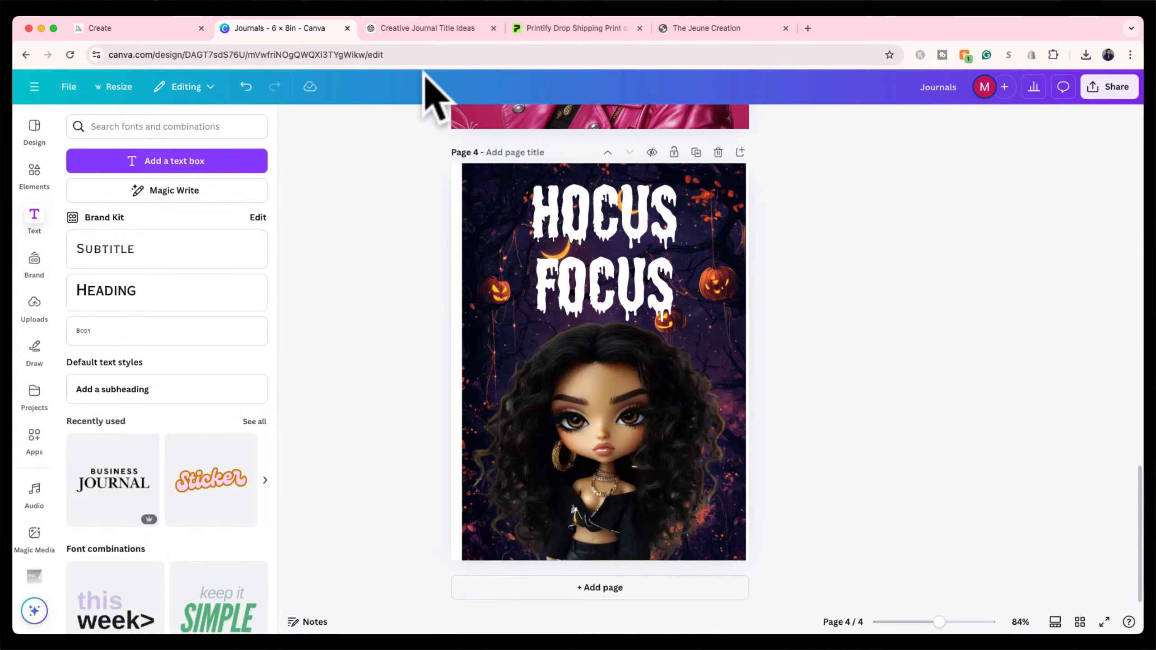
left_click(144, 33)
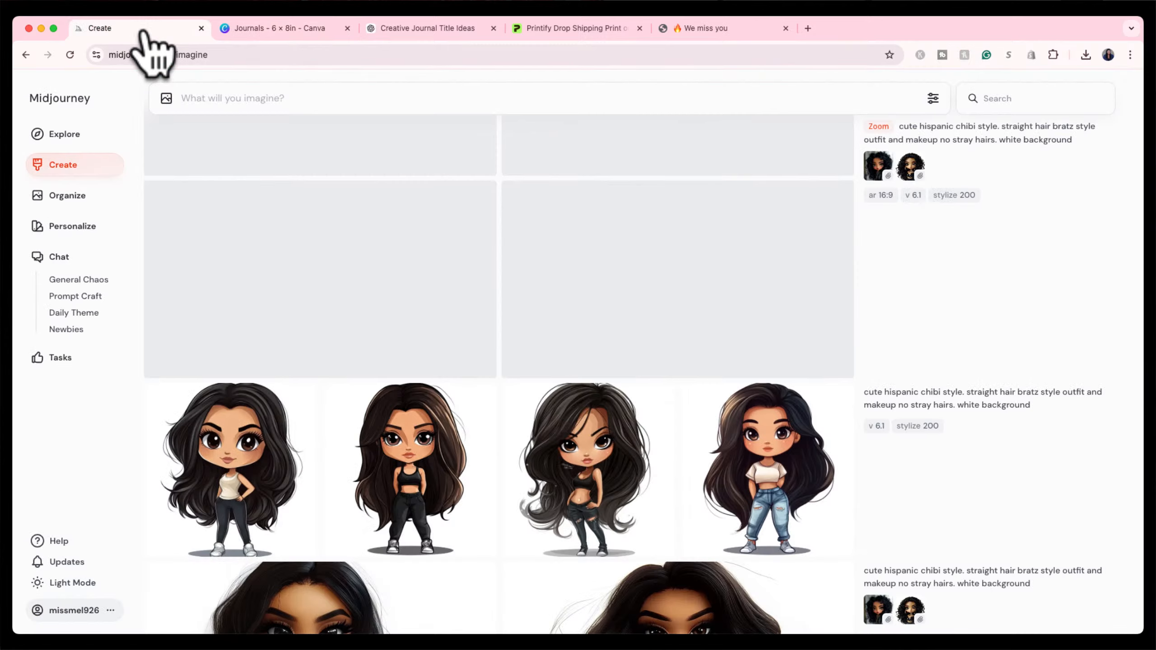
scroll(565, 519, "down", 3)
scroll(569, 524, "up", 5)
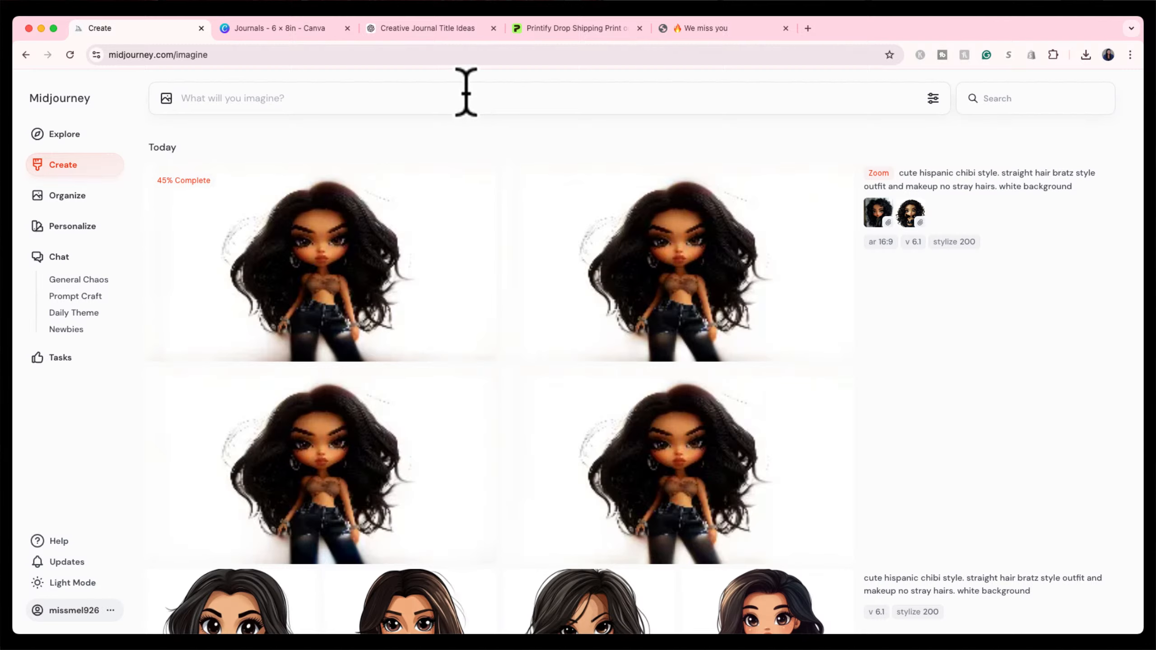
Submit the prompt 'group of 3 hispanic bratz doll style wearing black outfits --ar 16:9'.
type("group of 3")
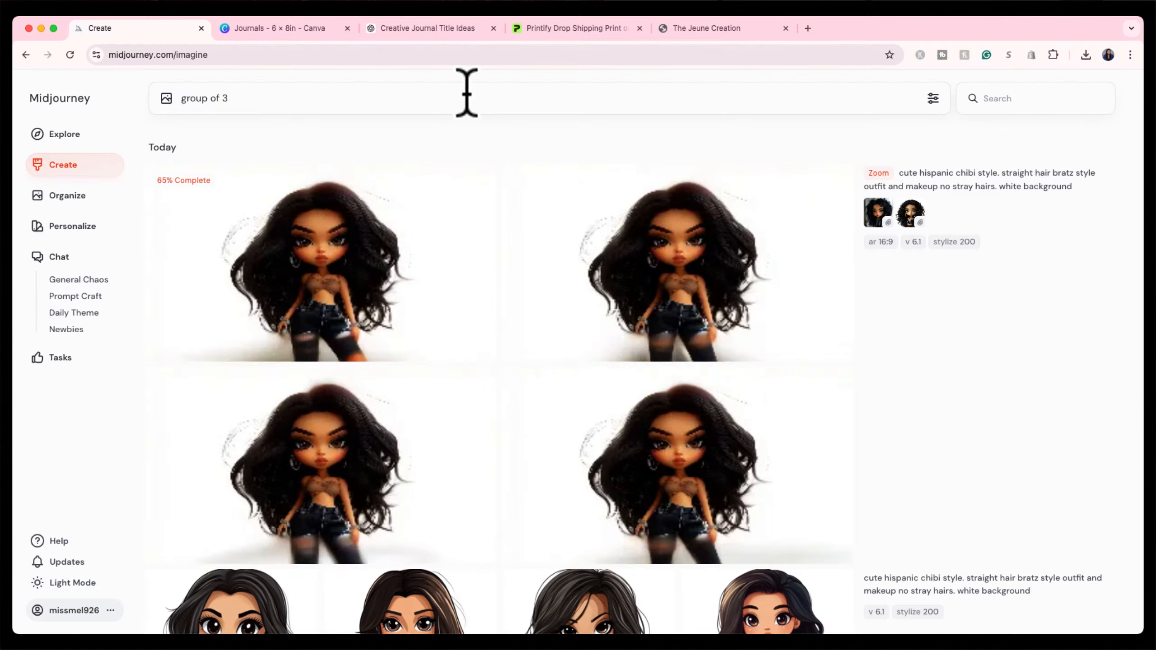
type(" hispani")
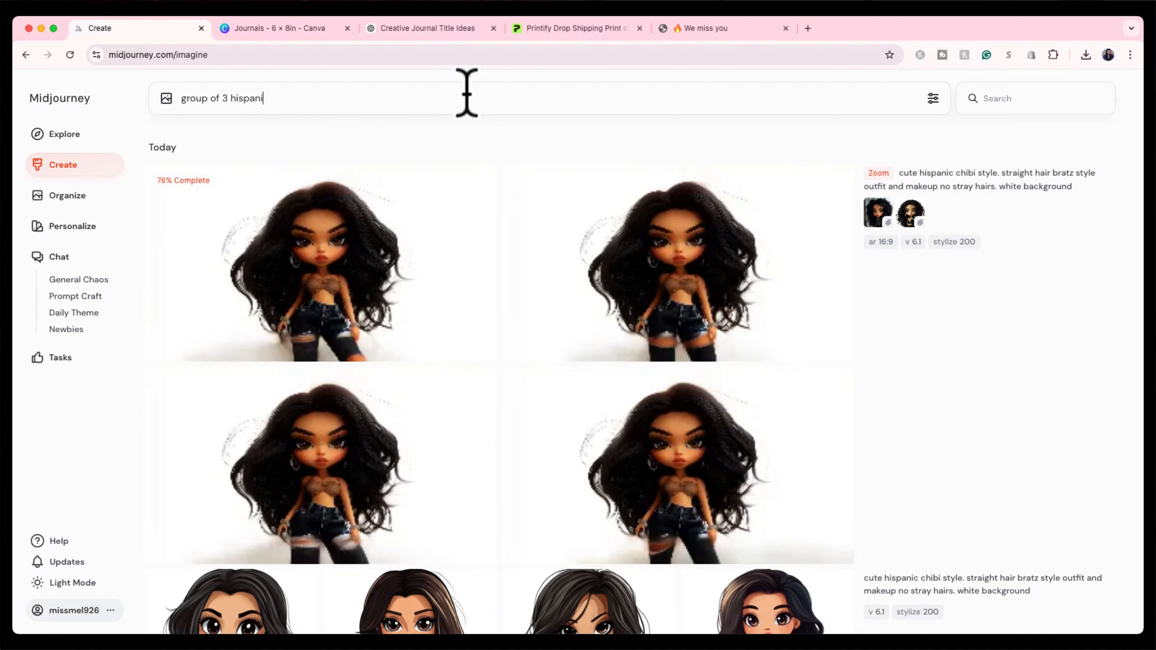
type("c bratz doll sty")
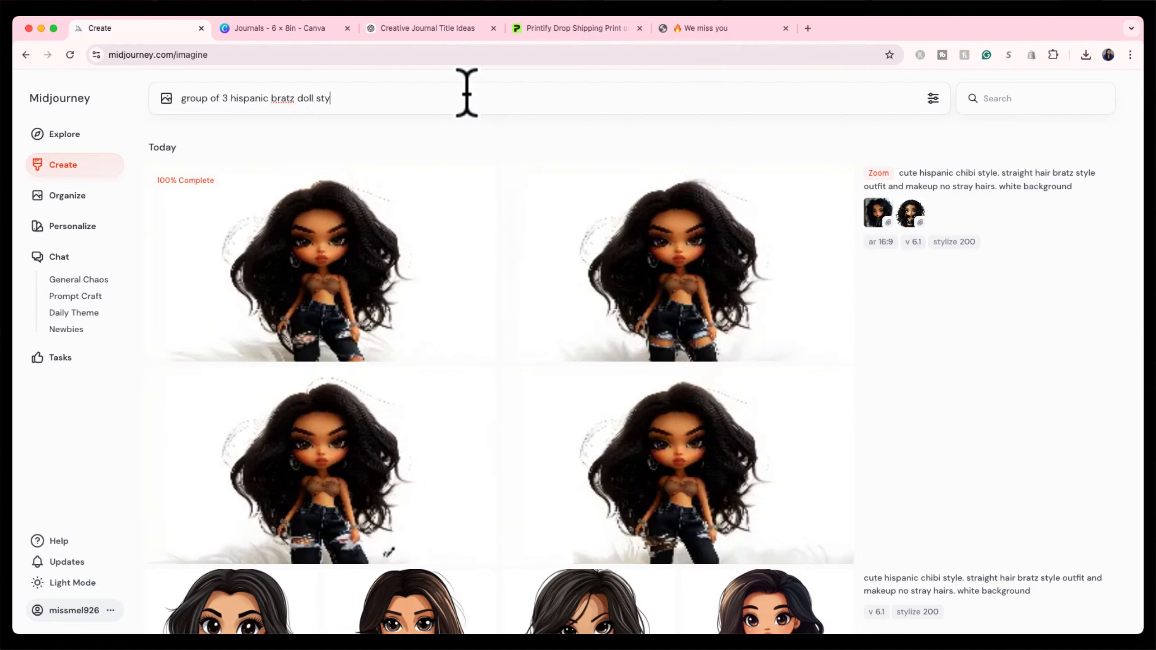
type("le wearing black outfits 16:9")
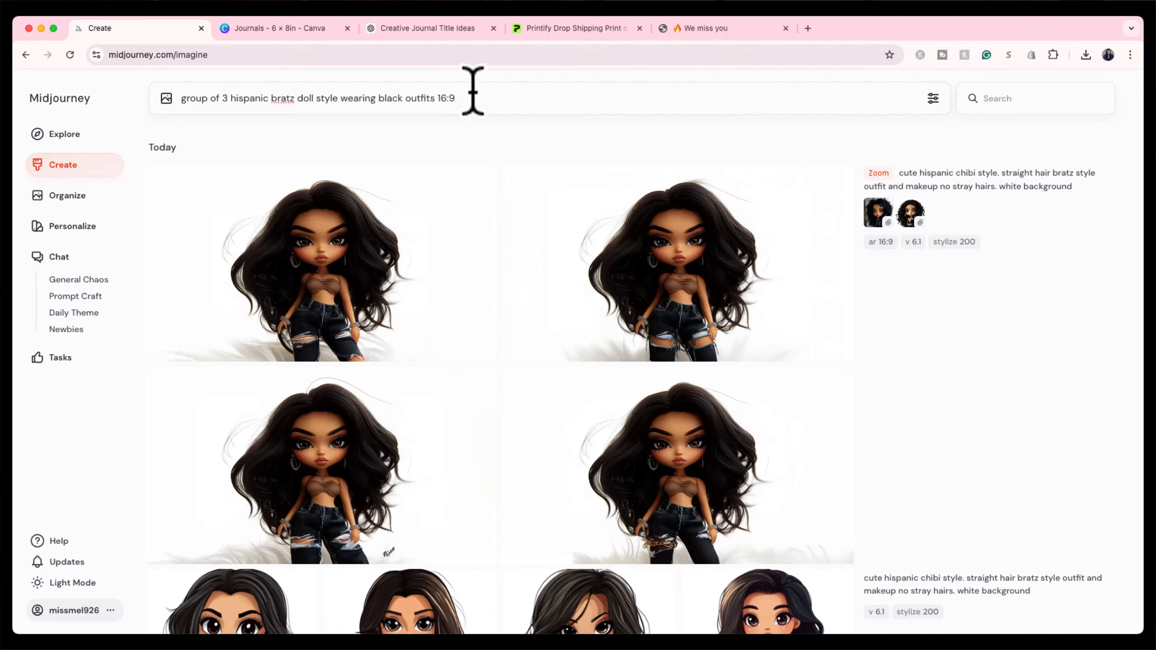
left_click(438, 98)
type("--ar")
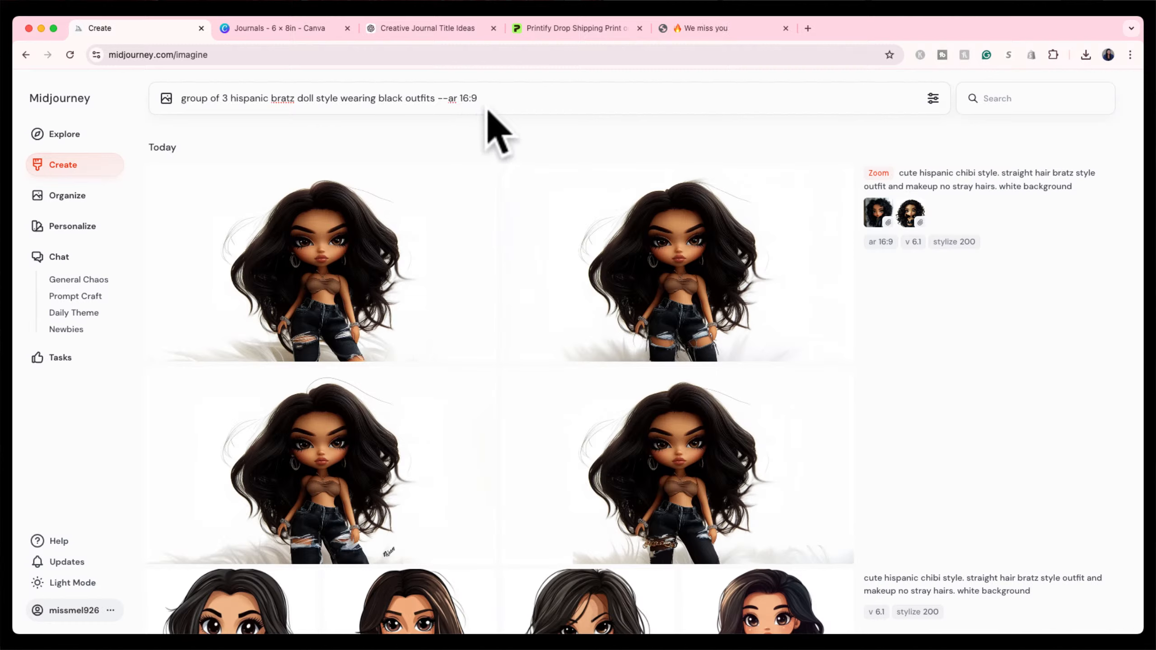
left_click(490, 98)
key("Return")
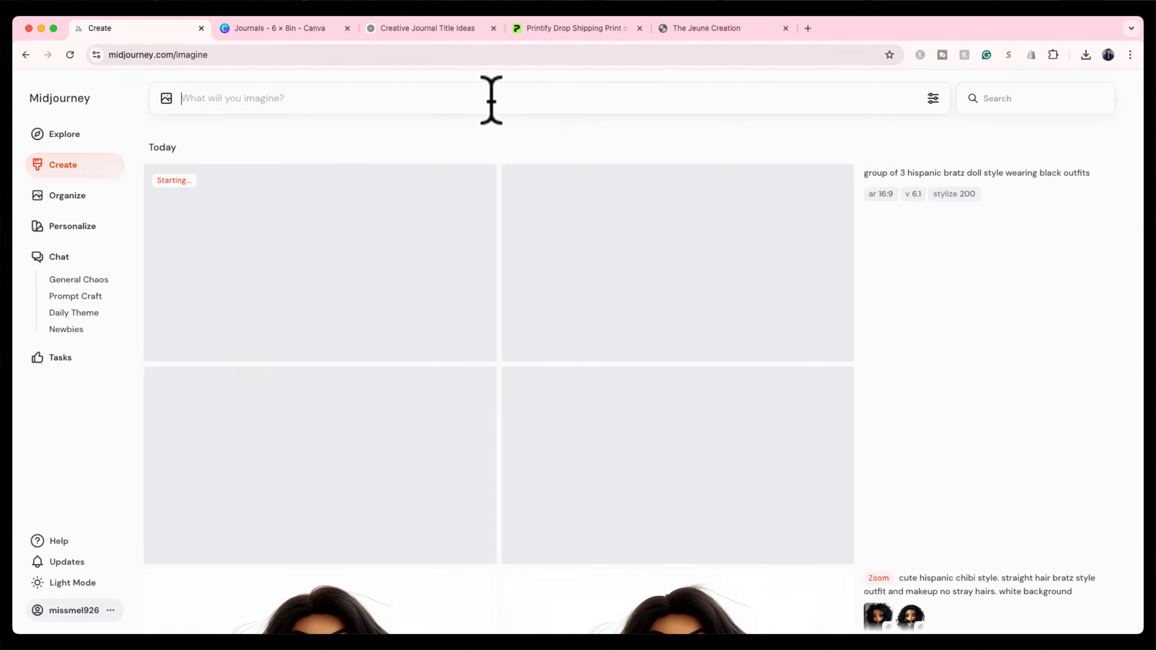
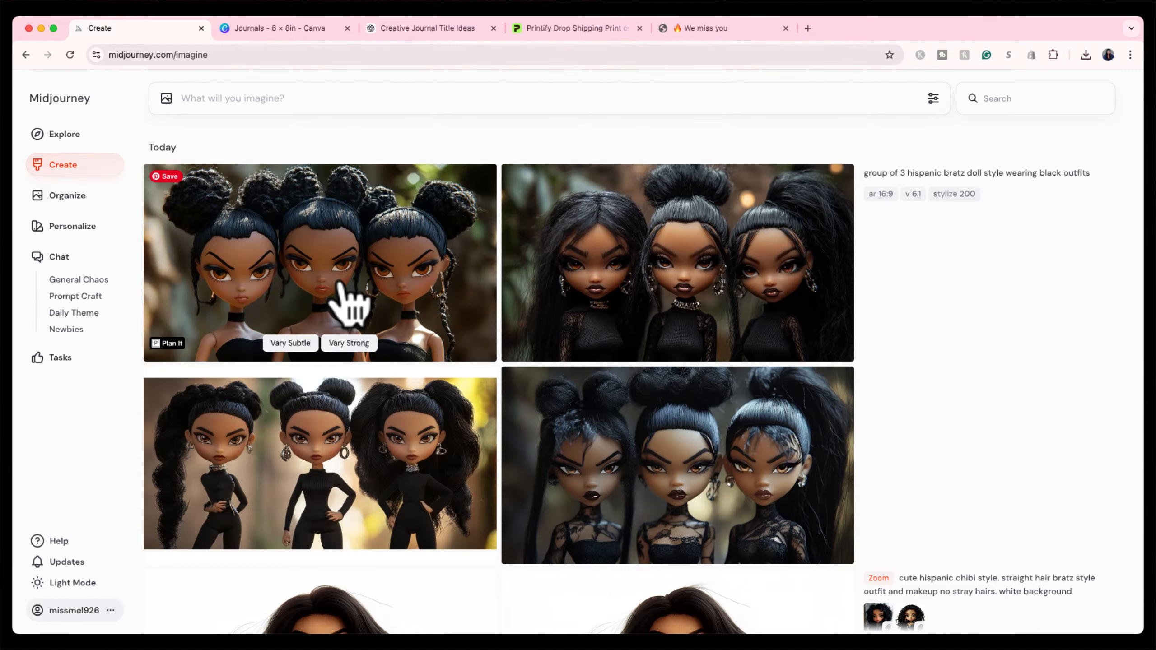
Request a subtle upscale of the three-doll image, then reuse its prompt and image.
left_click(341, 286)
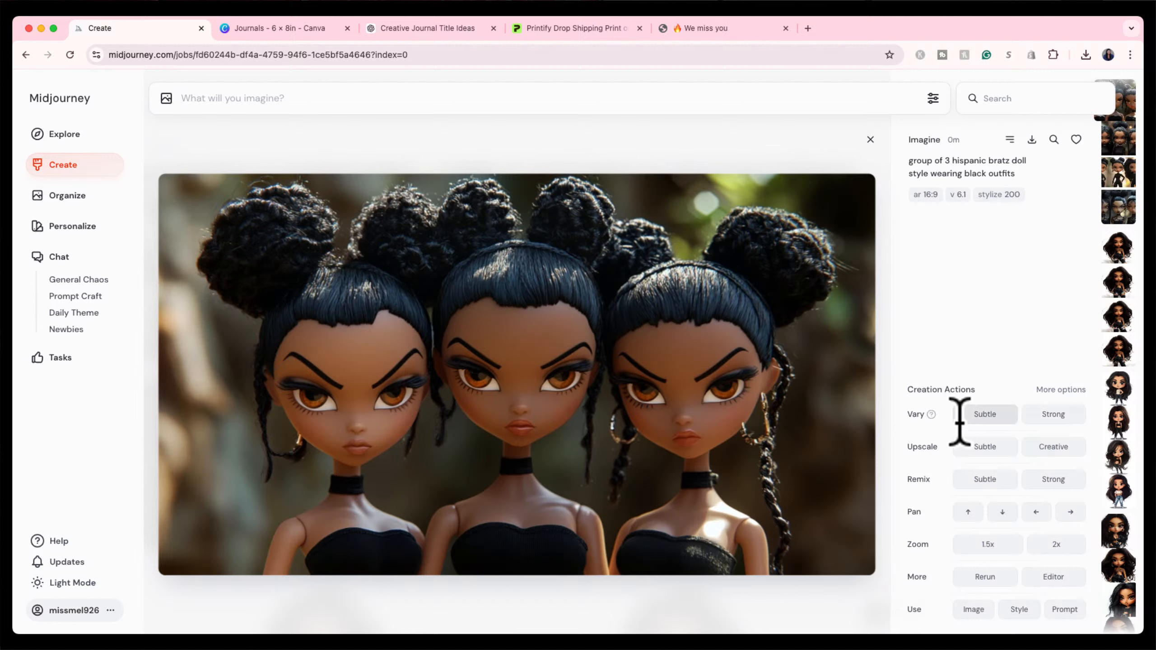
left_click(980, 448)
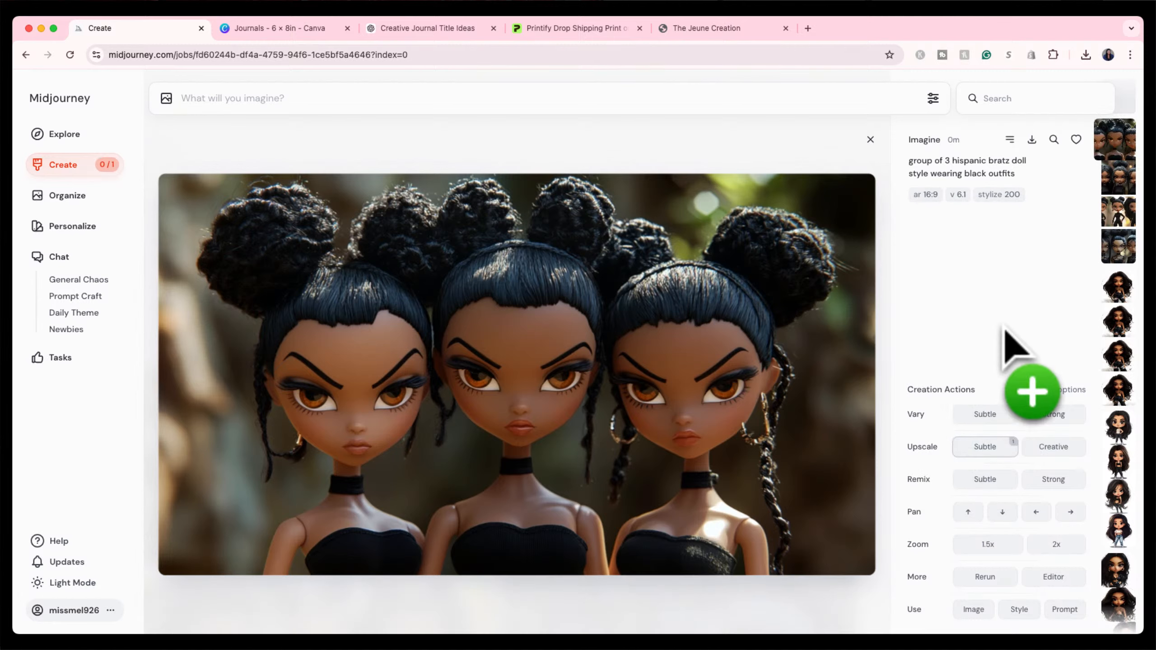
left_click(1066, 609)
left_click(973, 609)
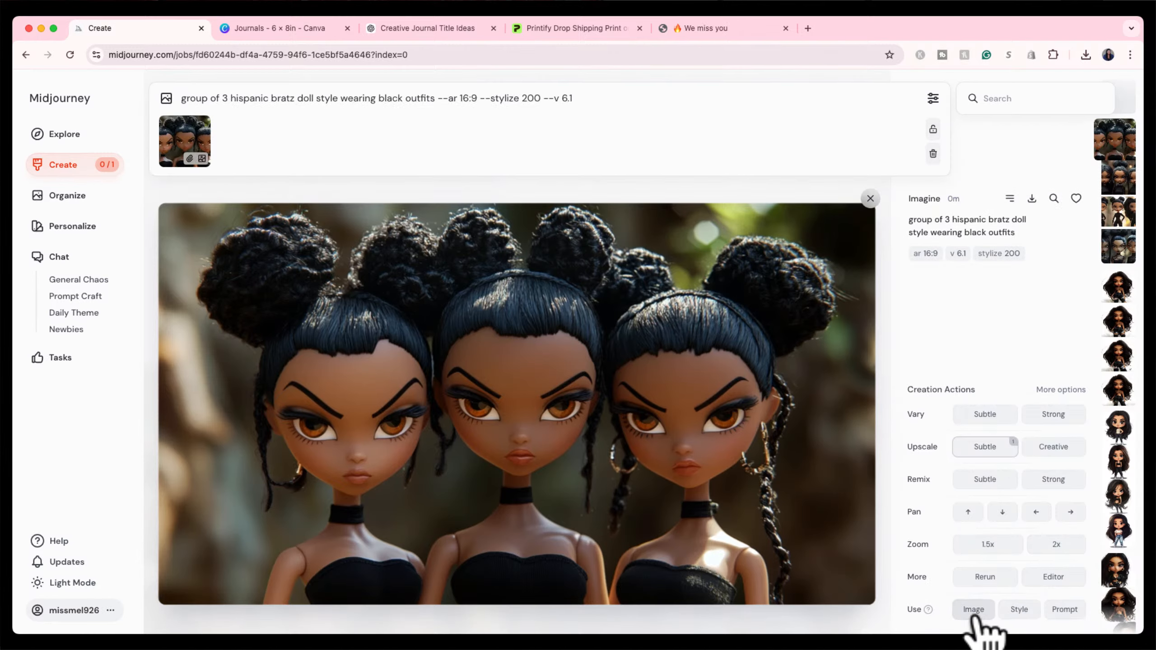
Add ', white background' to the prompt and submit the new generation.
left_click(437, 101)
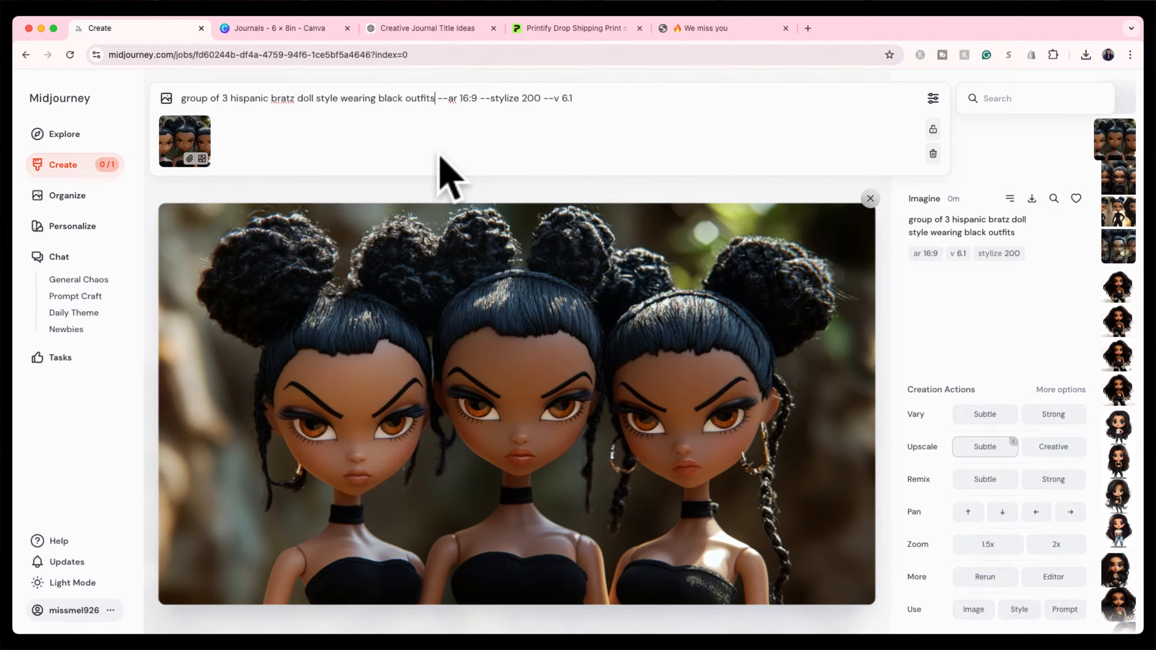
type(", white backg")
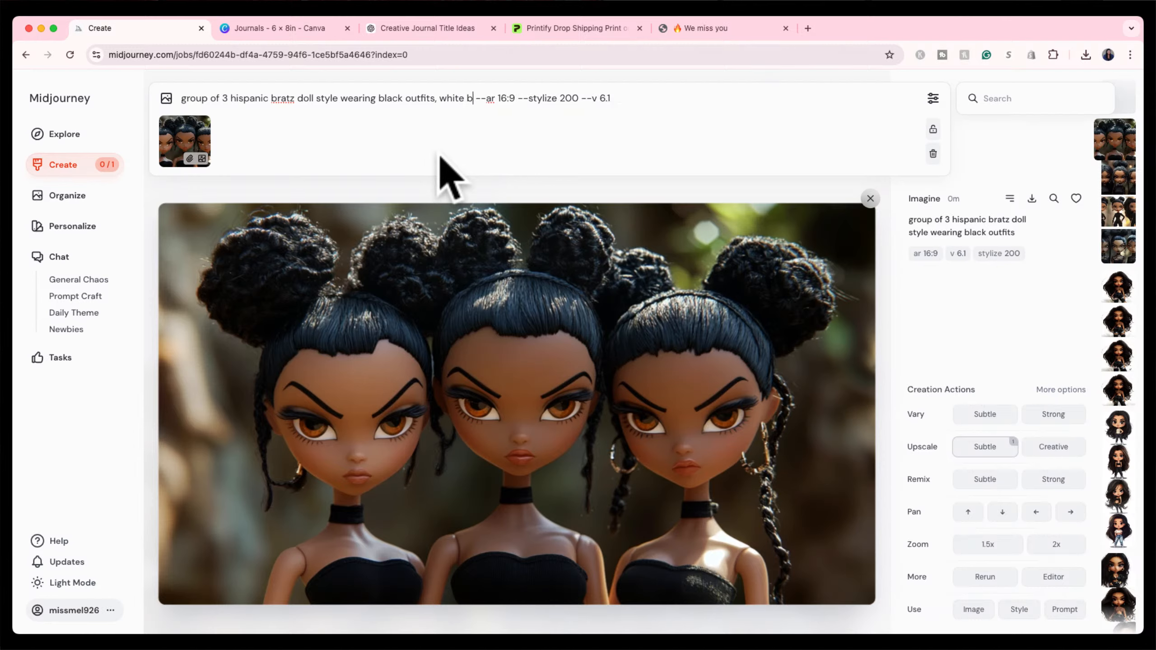
type("round")
key("Return")
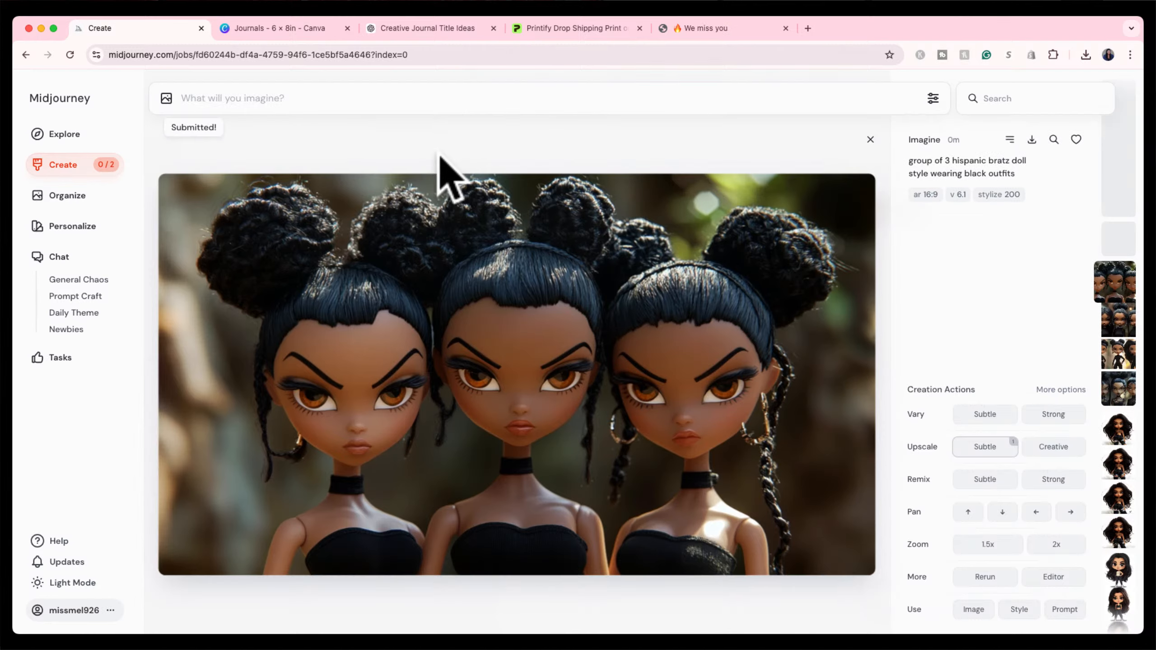
left_click(79, 164)
scroll(364, 374, "down", 7)
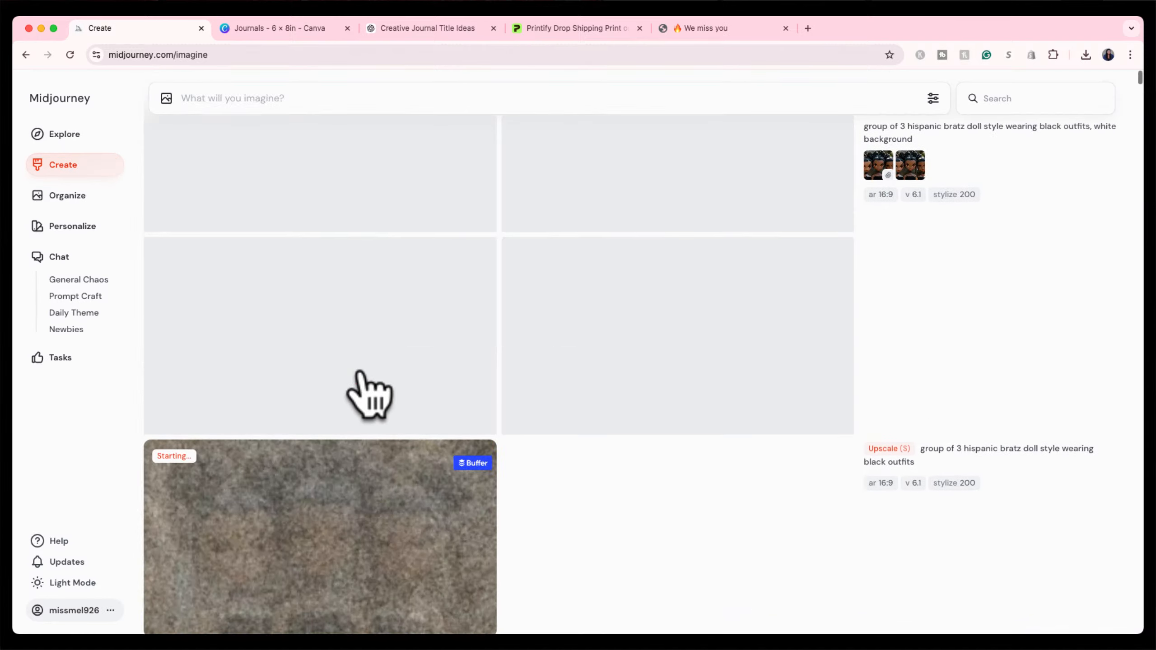
Find the finished upscaled three-doll image in the feed, download it, and return to Canva.
scroll(370, 394, "down", 1)
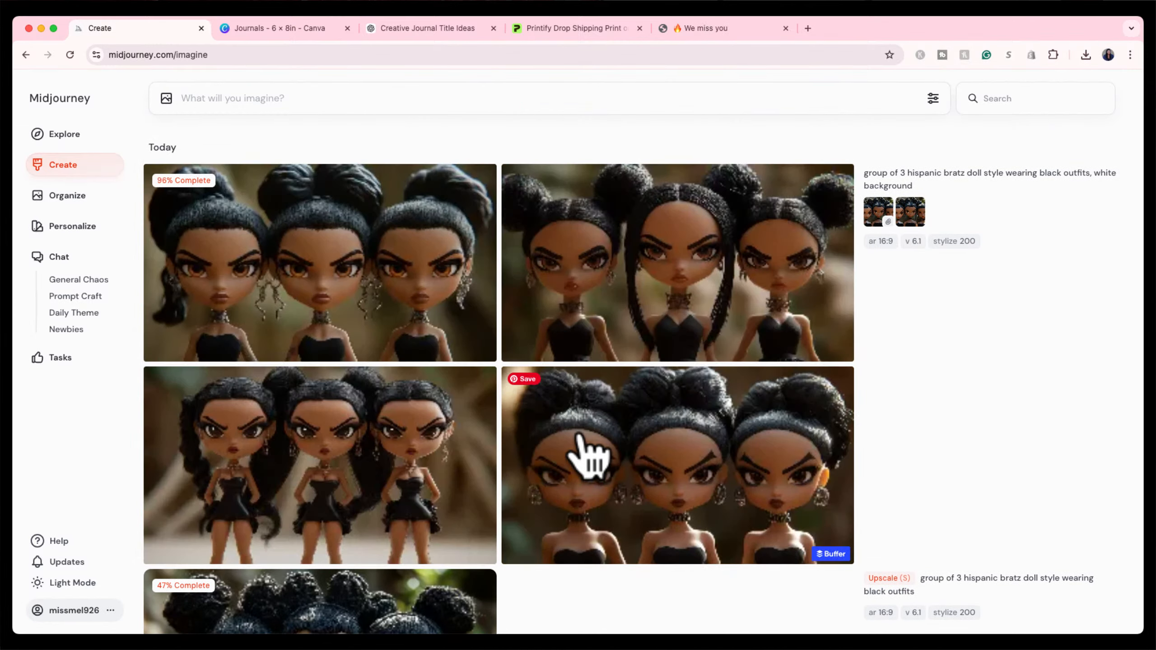
mouse_move(578, 436)
scroll(580, 437, "down", 2)
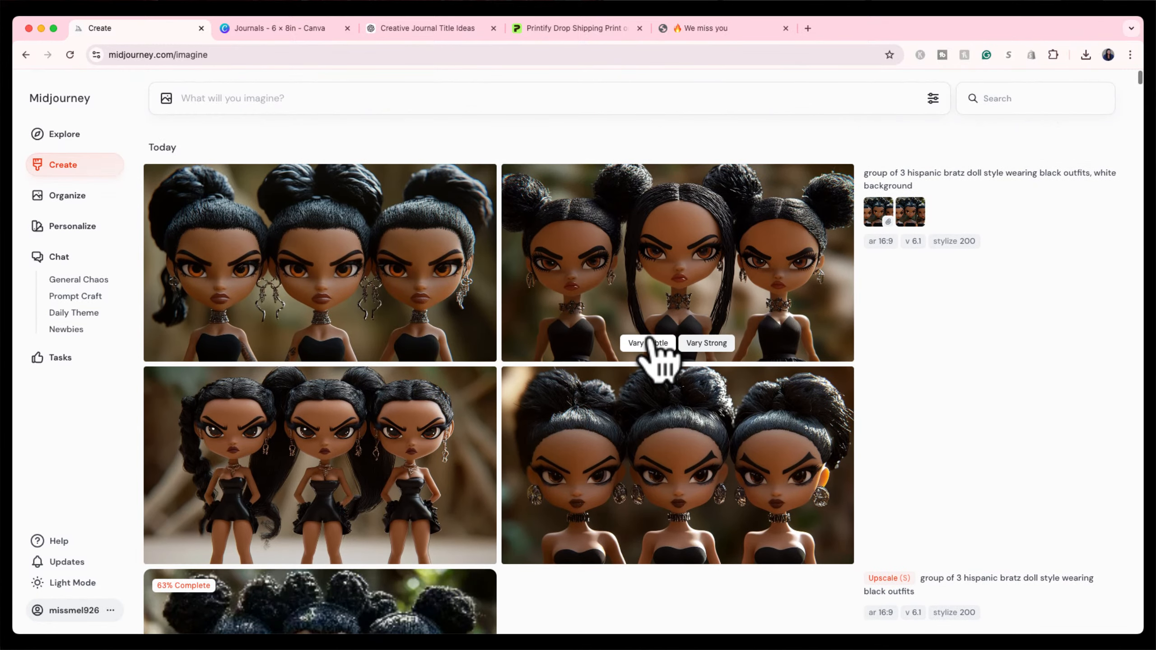
scroll(658, 362, "down", 5)
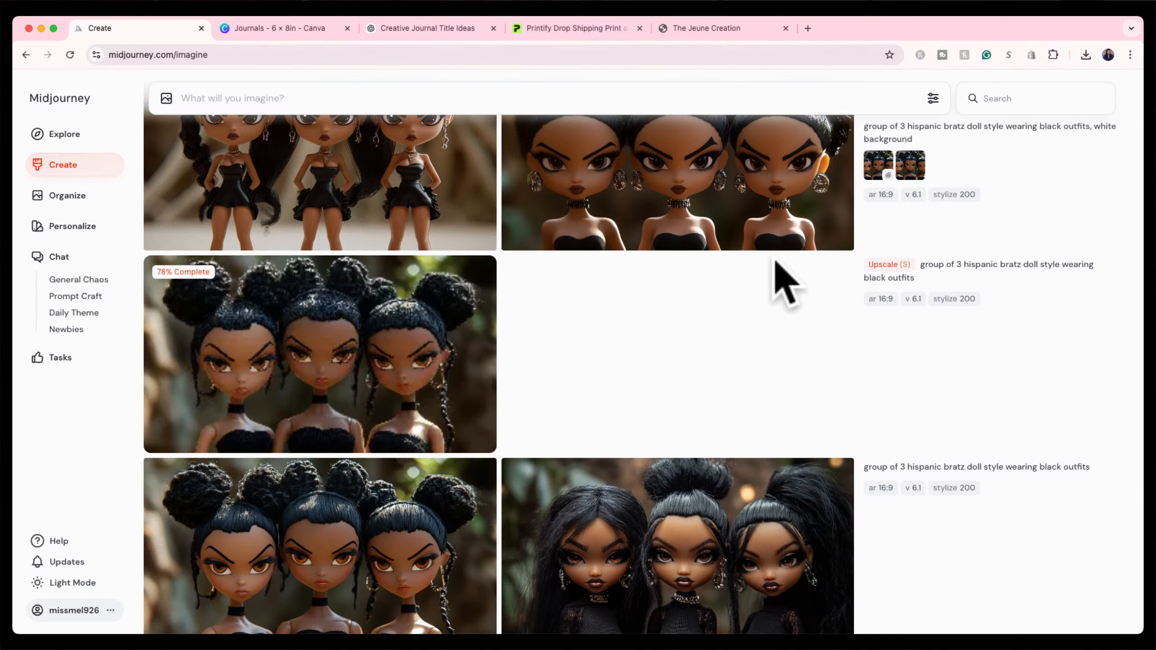
scroll(773, 260, "up", 2)
scroll(774, 262, "down", 3)
scroll(773, 262, "down", 1)
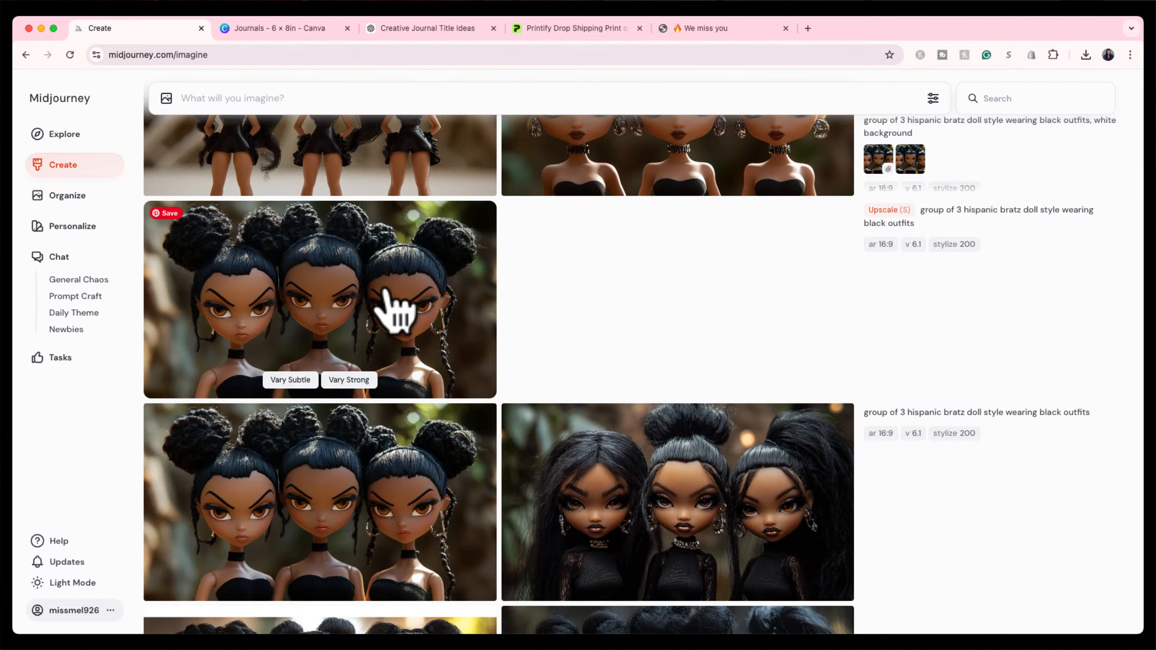
left_click(394, 309)
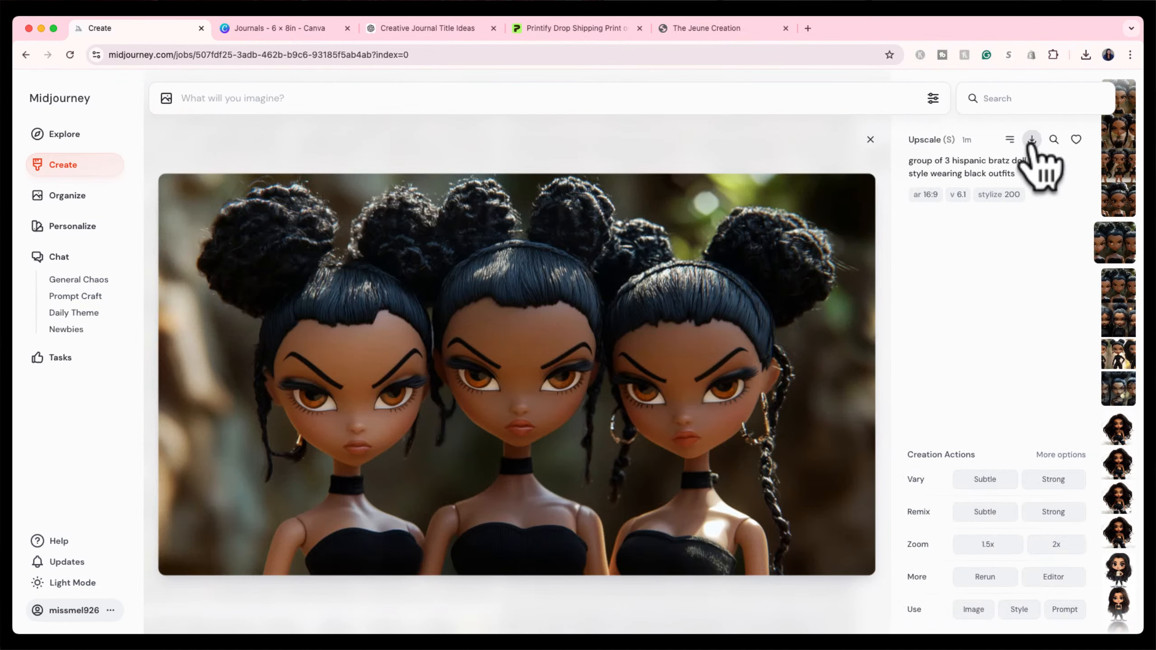
left_click(1031, 141)
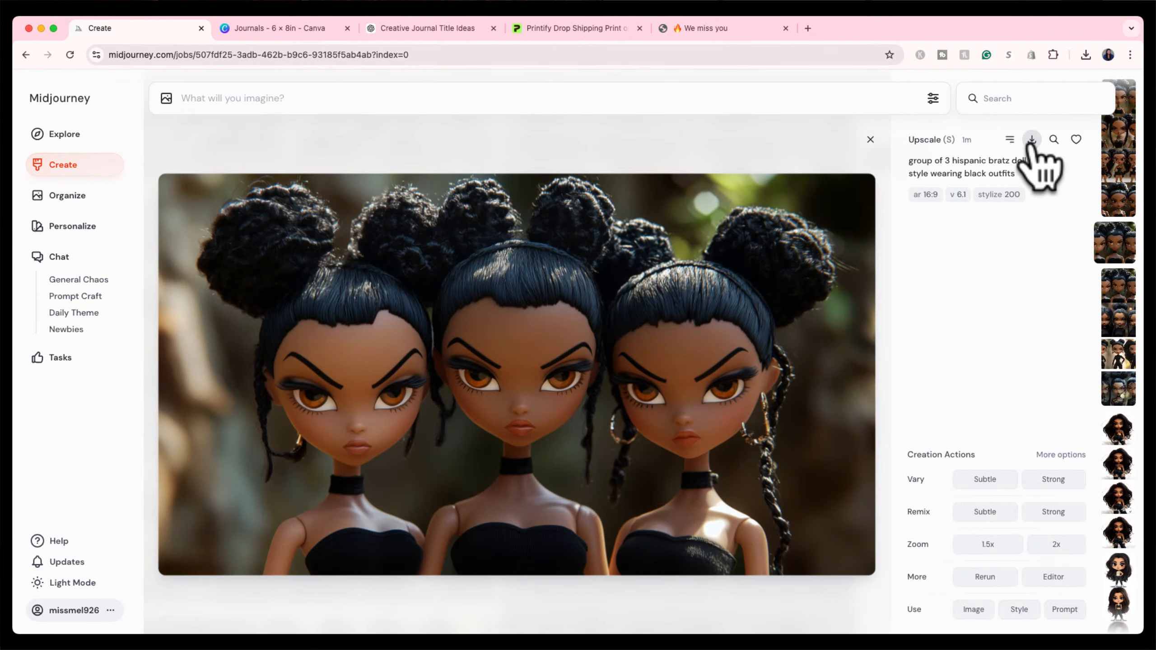
left_click(284, 28)
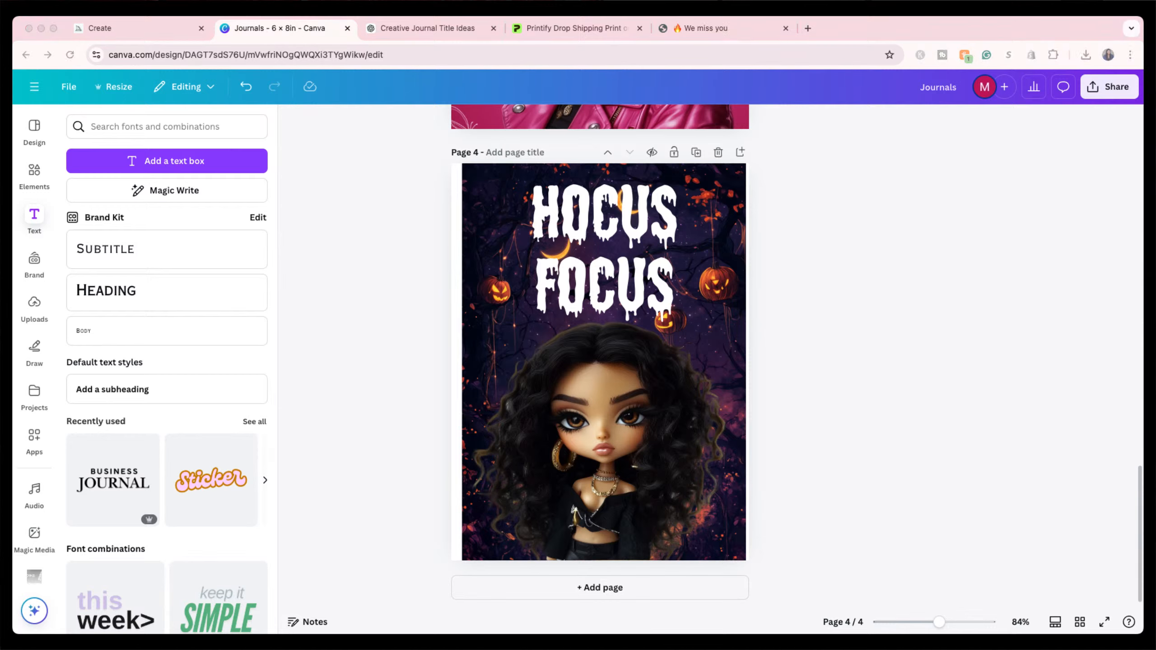
Replace the single doll on page 4 with the three-doll image and remove its background.
left_click_drag(668, 445, 562, 433)
left_click(593, 490)
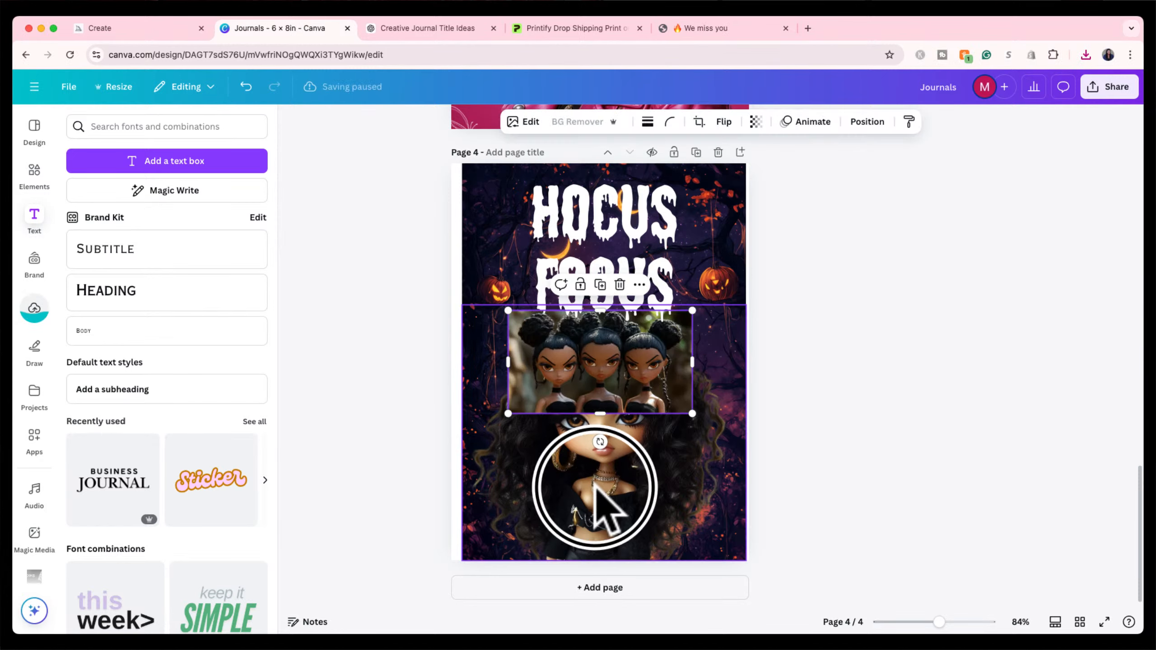
key("Delete")
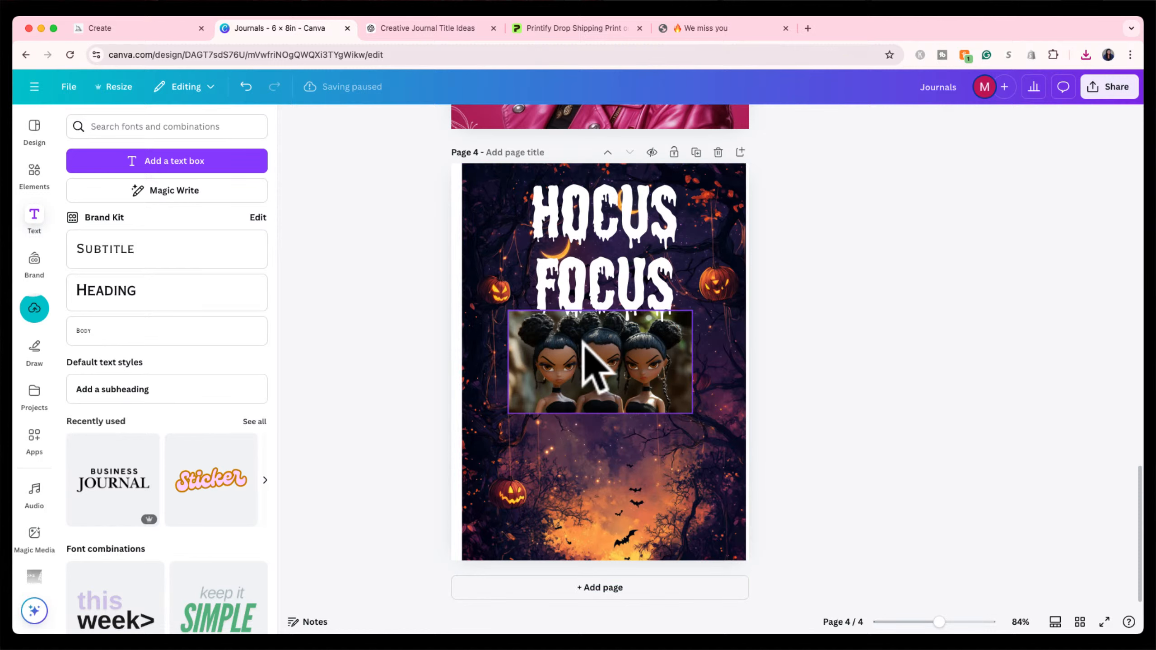
left_click_drag(583, 342, 583, 417)
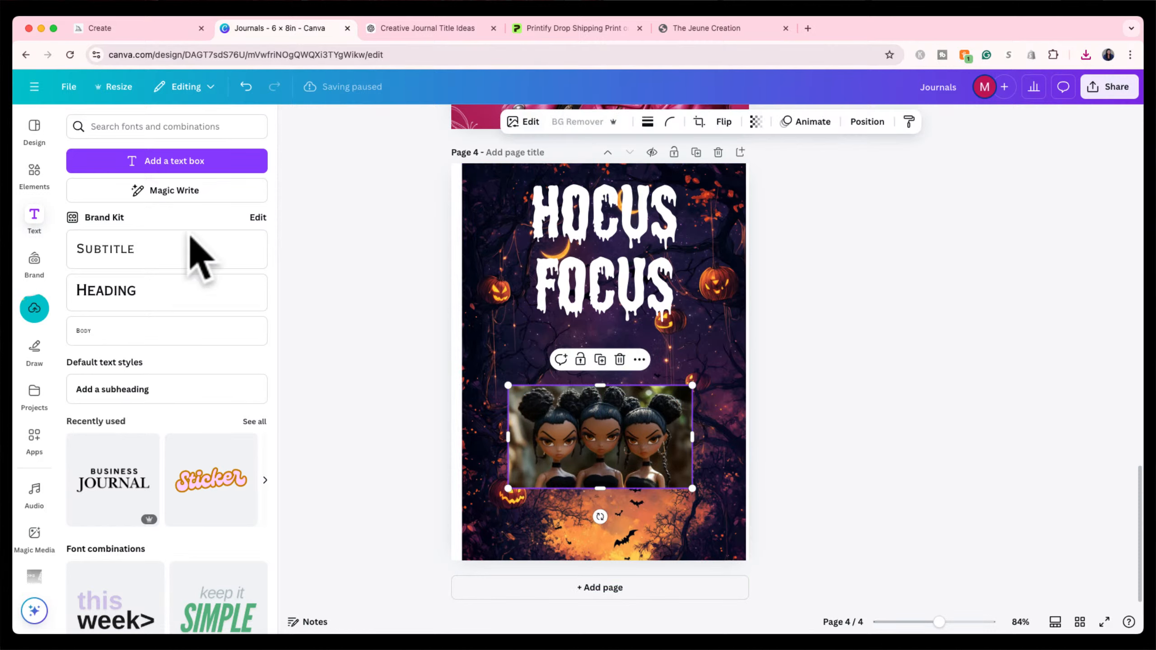
left_click(574, 124)
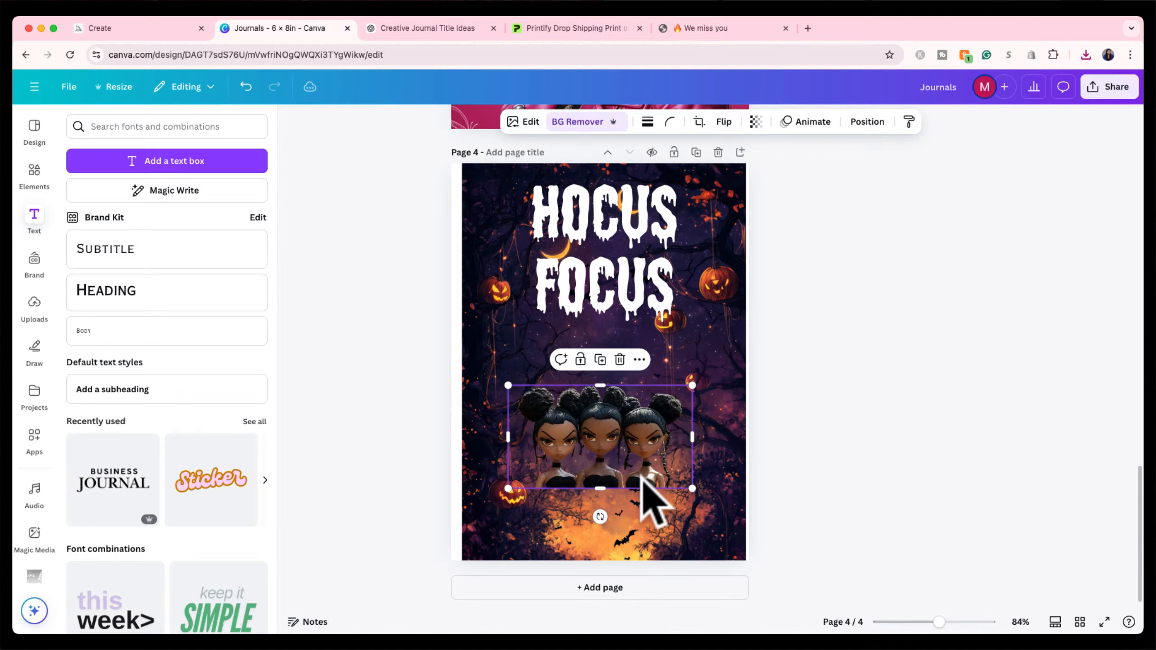
Enlarge the three dolls and lower them on the page.
left_click_drag(692, 385, 733, 362)
left_click_drag(508, 490, 464, 594)
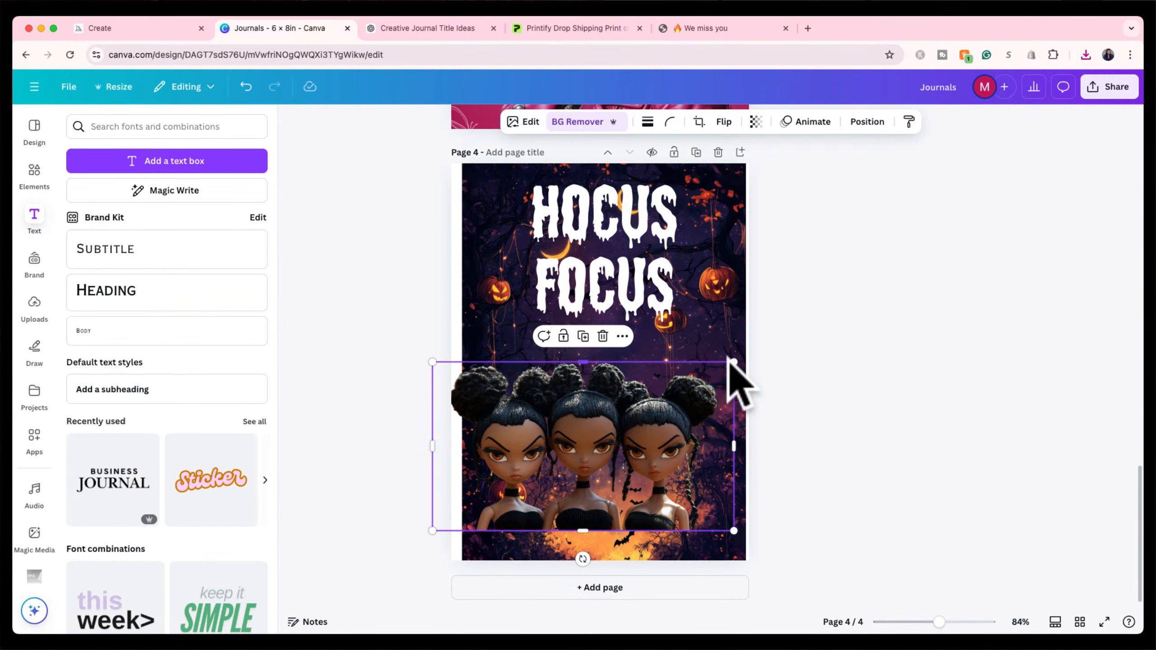
left_click_drag(728, 363, 758, 334)
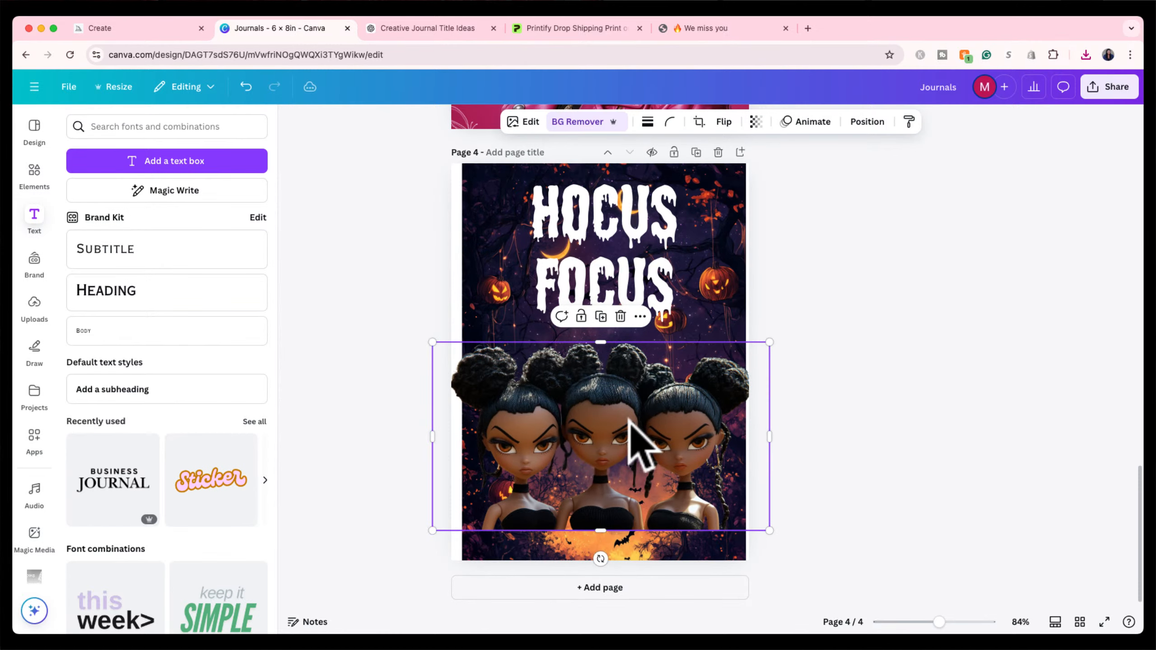
left_click_drag(632, 439, 619, 453)
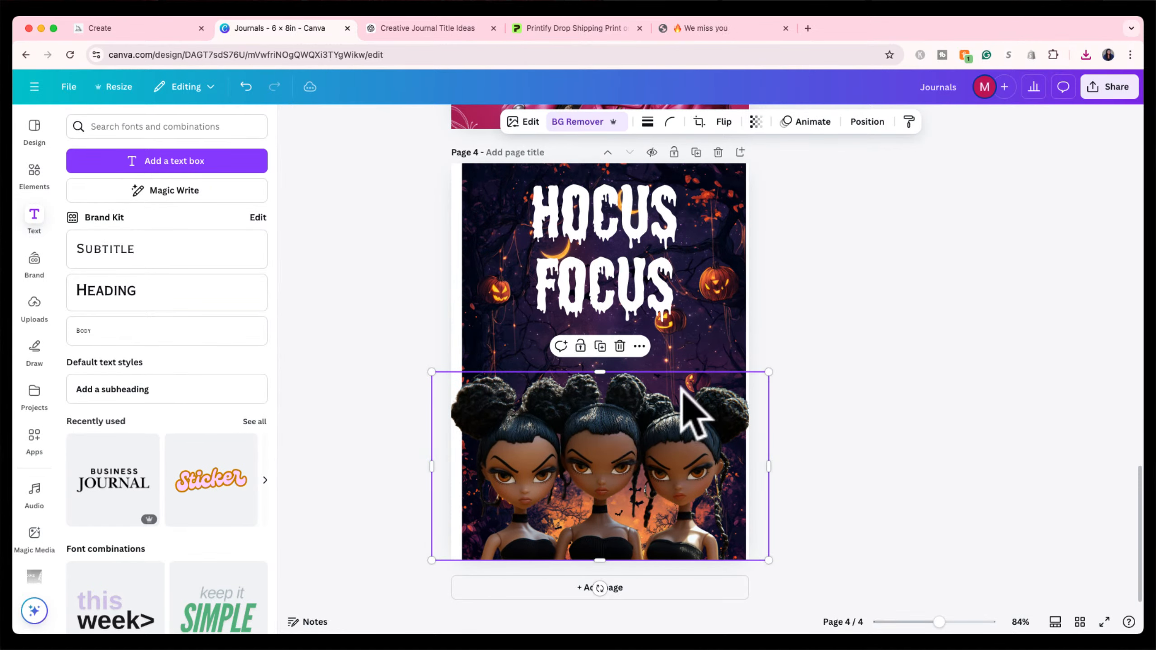
left_click(819, 325)
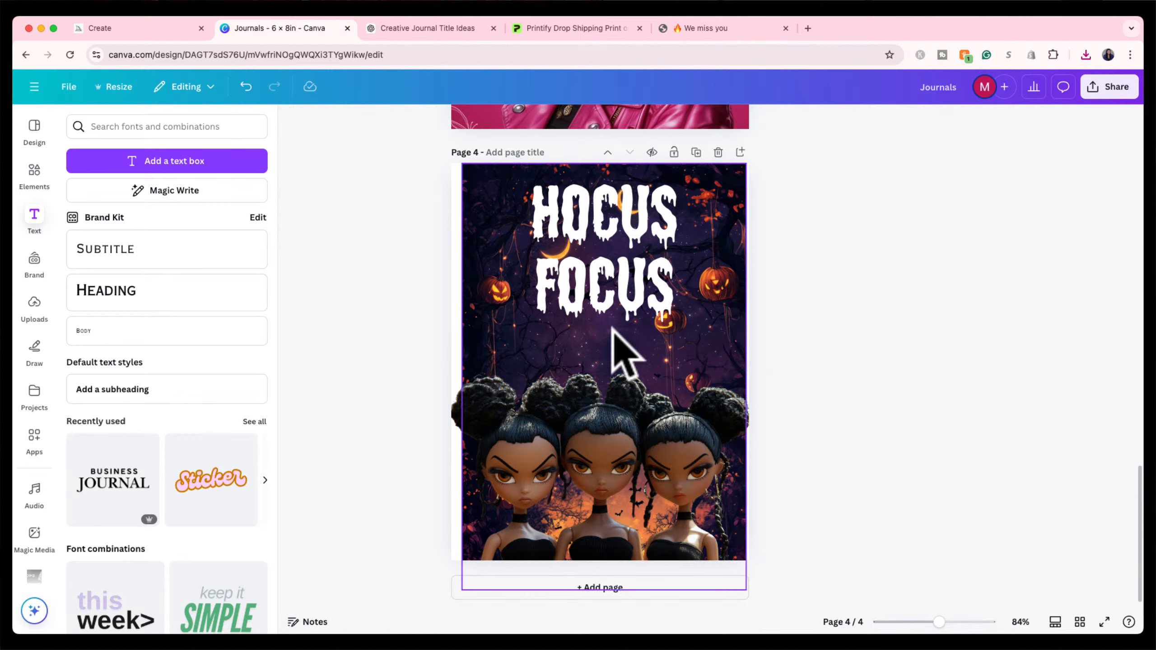
Stretch the Halloween background to the page's right edge.
left_click_drag(487, 267, 477, 269)
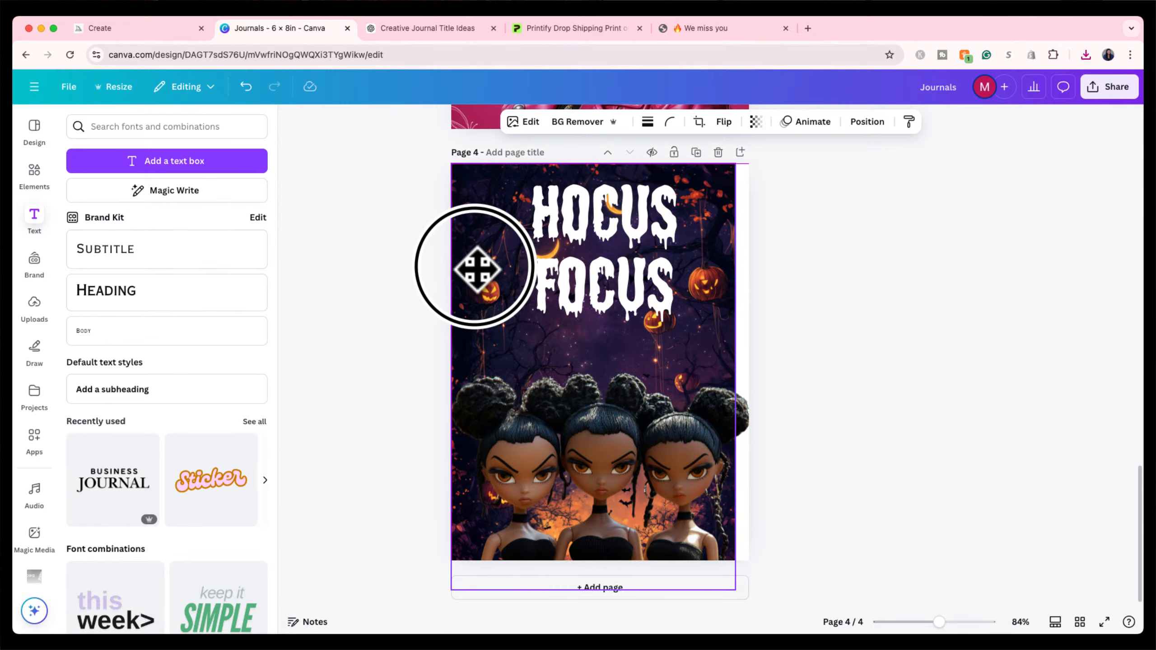
left_click_drag(734, 374, 748, 370)
left_click(840, 330)
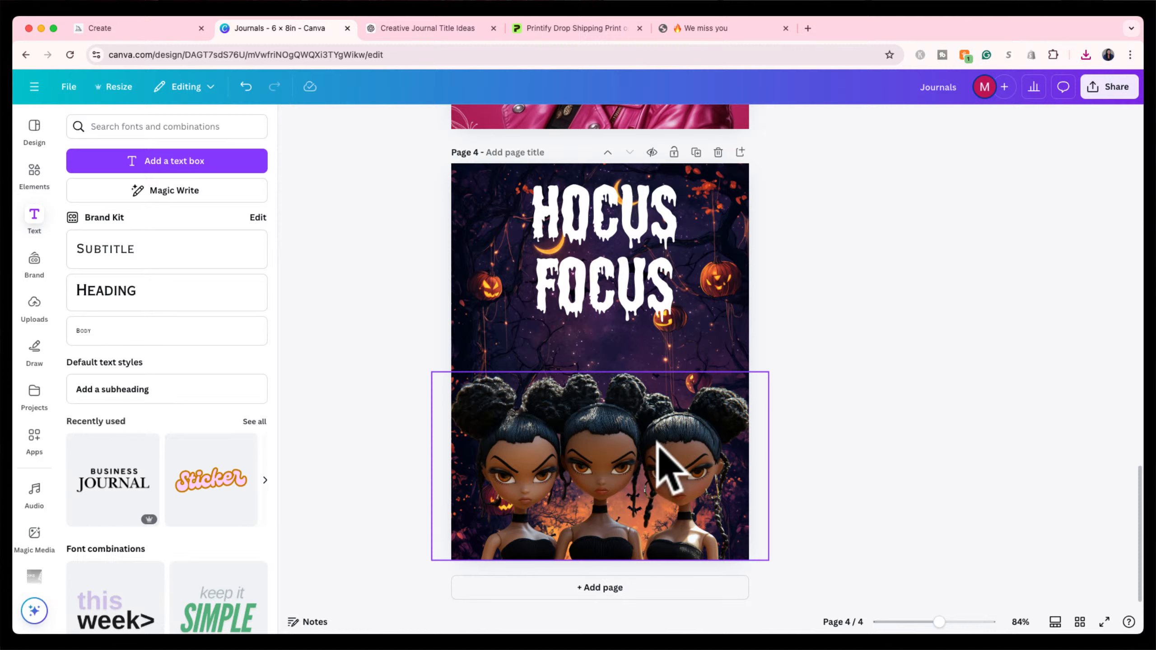
Enlarge the dolls once more and centre them horizontally on the page.
left_click(662, 460)
left_click_drag(768, 372, 790, 360)
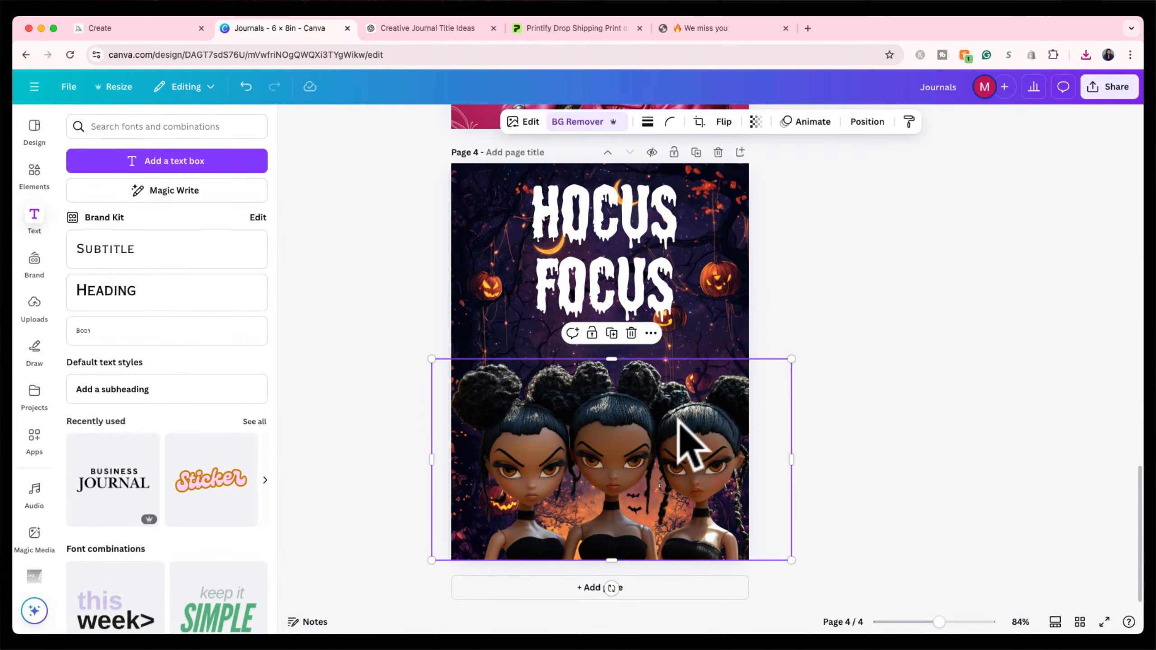
left_click_drag(681, 432, 668, 427)
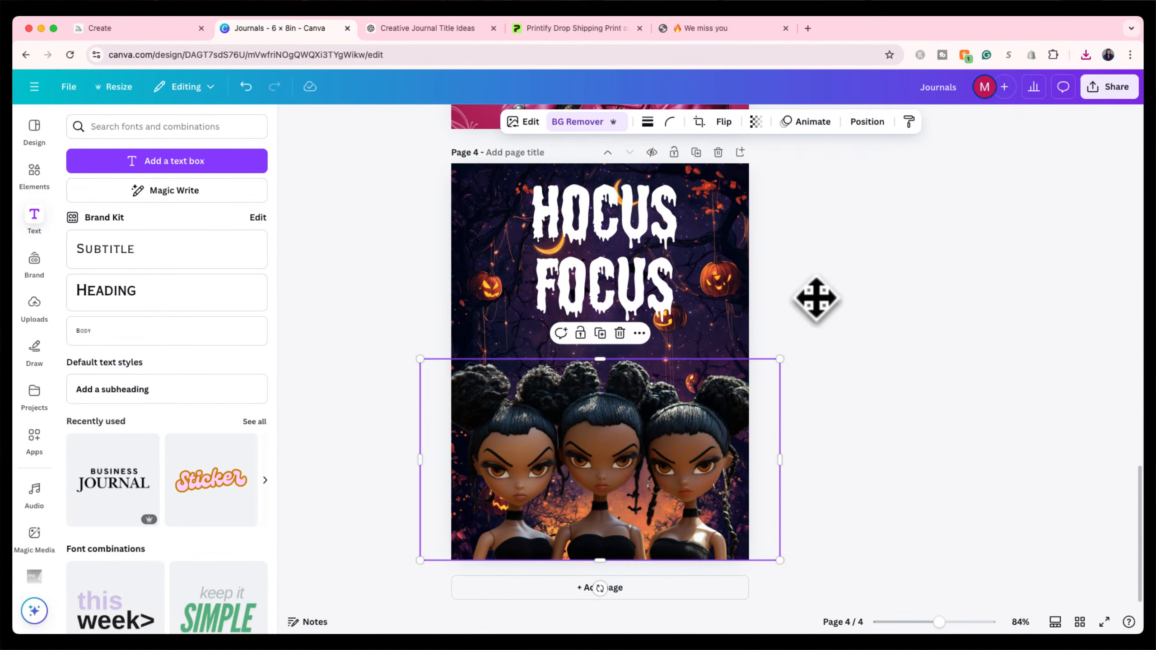
left_click(831, 307)
left_click(662, 423)
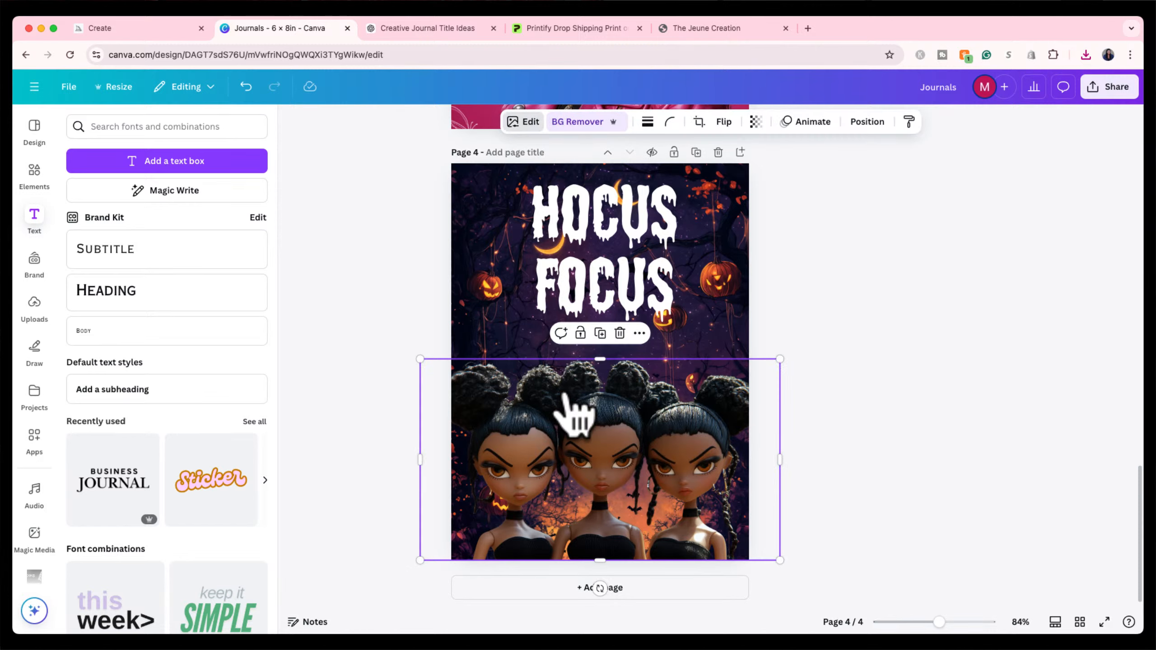
Give the dolls the Belvedere filter after trying Fresco and browsing all filters.
left_click(528, 123)
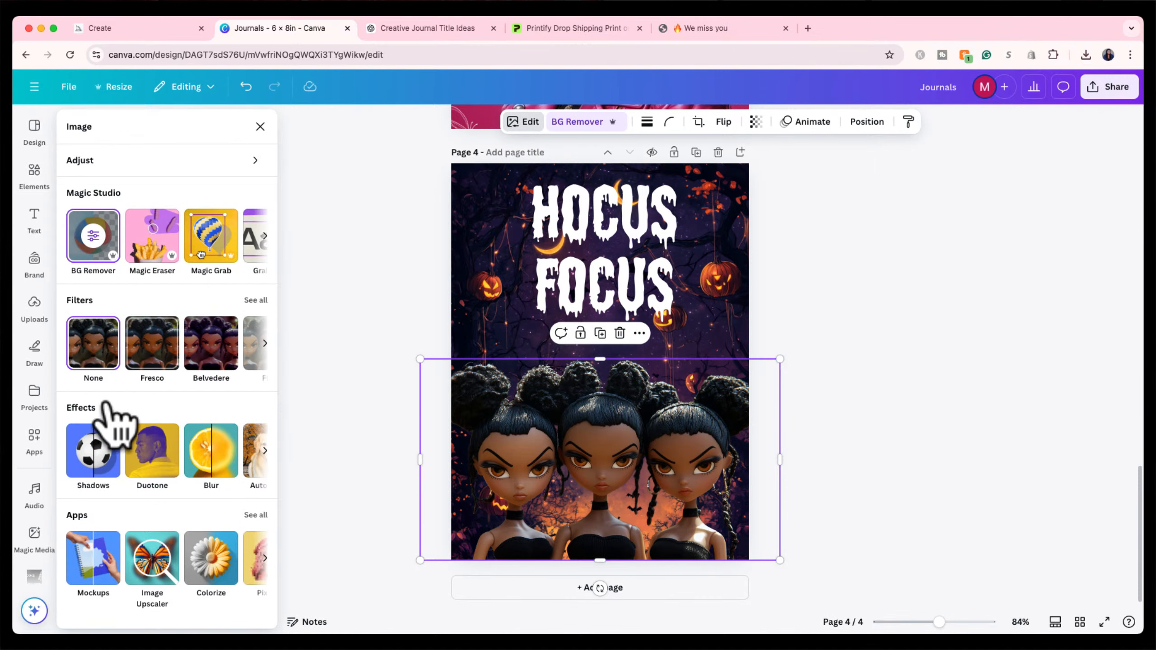
left_click(149, 360)
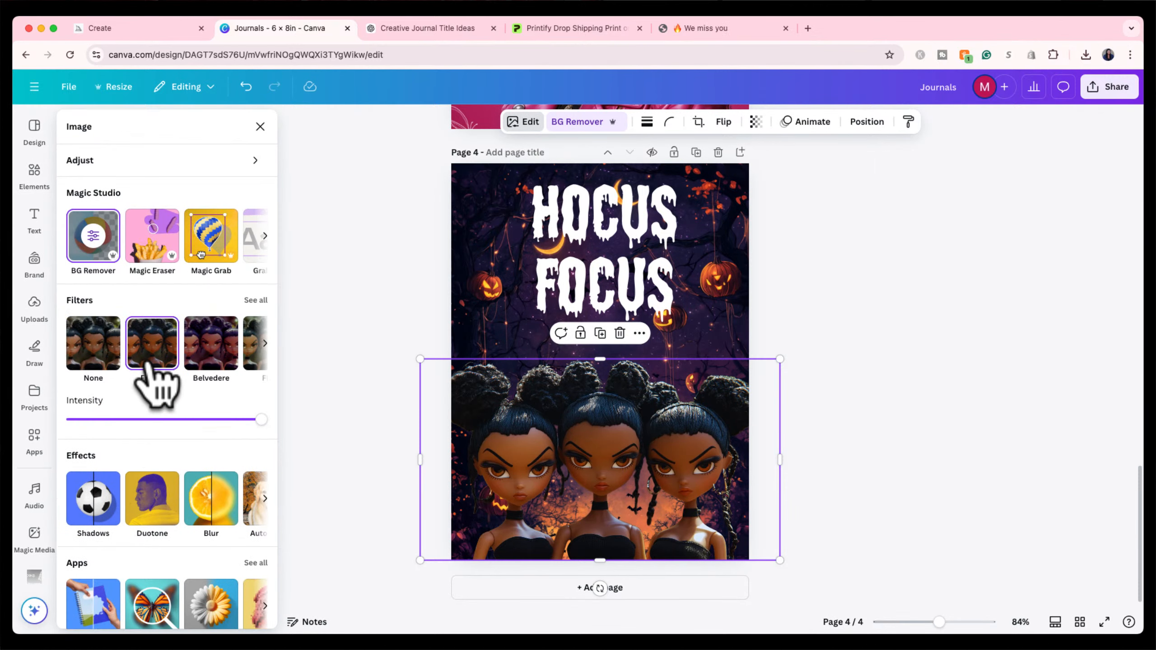
left_click(195, 353)
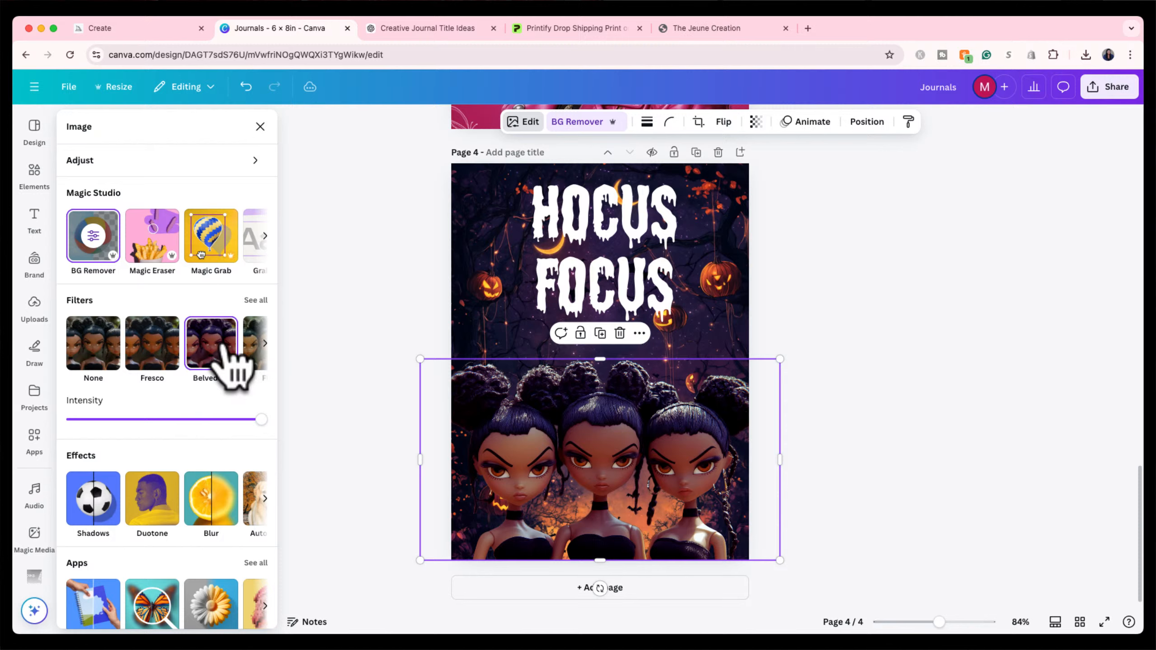
scroll(193, 451, "down", 1)
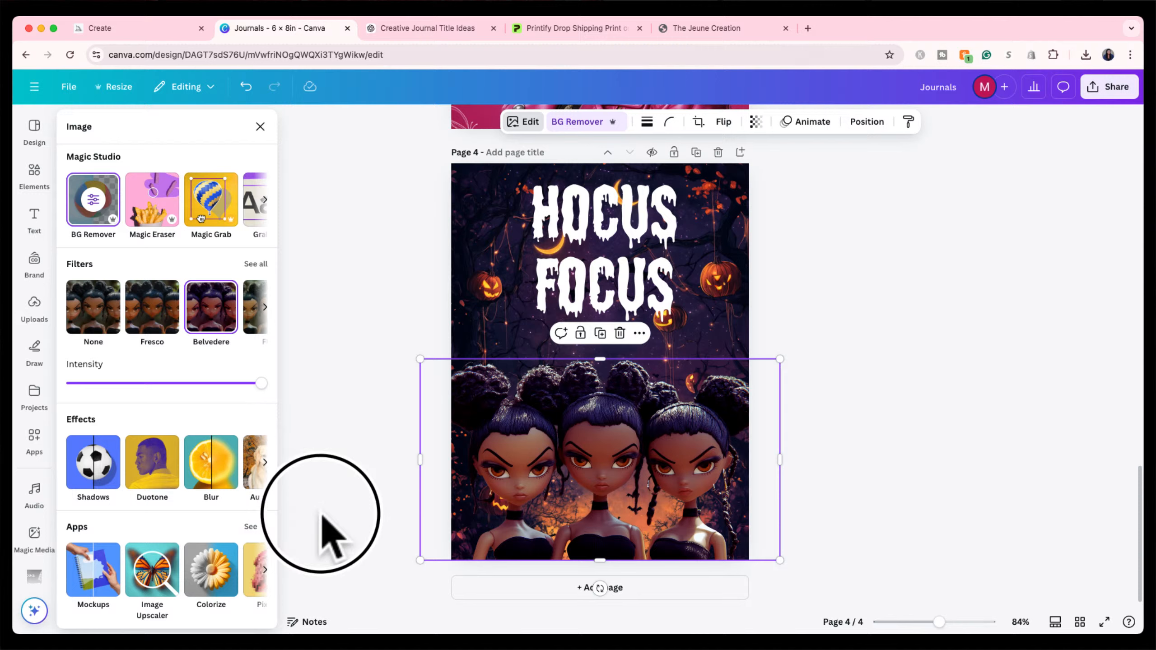
left_click(255, 264)
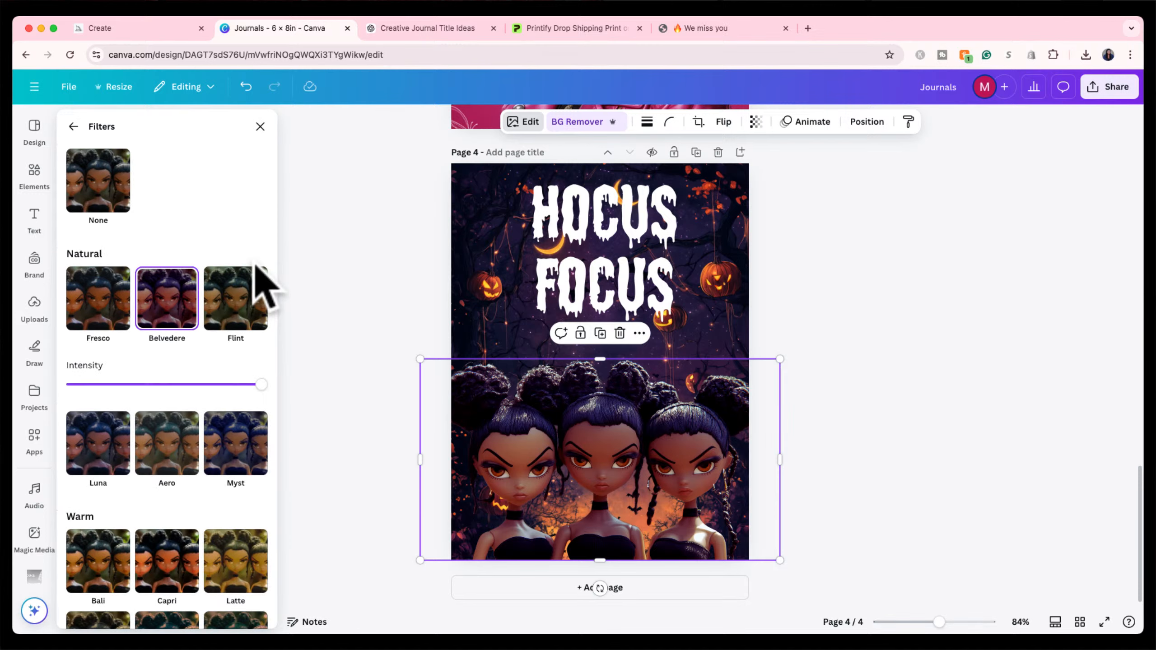
scroll(210, 403, "down", 4)
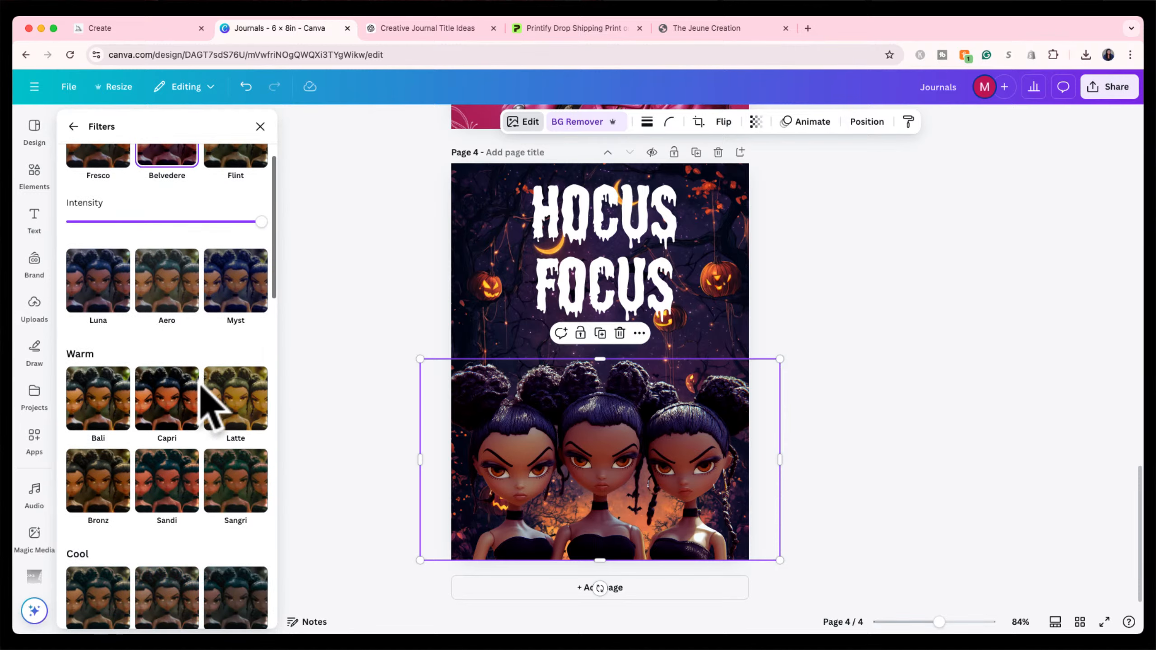
left_click(73, 126)
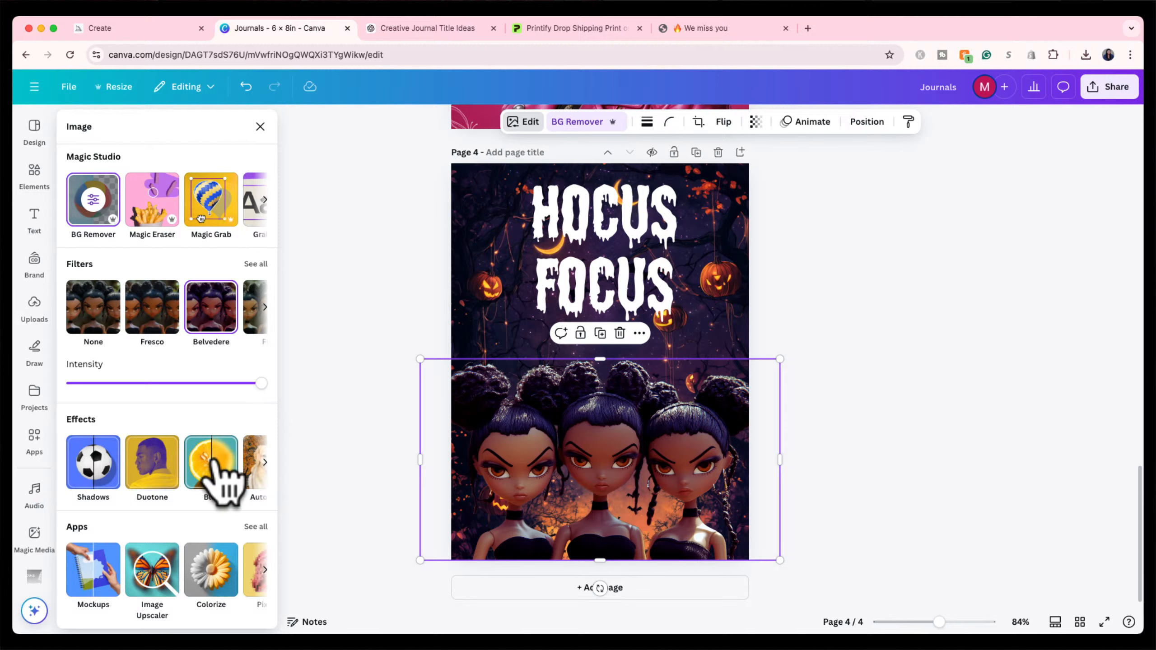
Look through the image effects and open the Adjust settings.
left_click(260, 460)
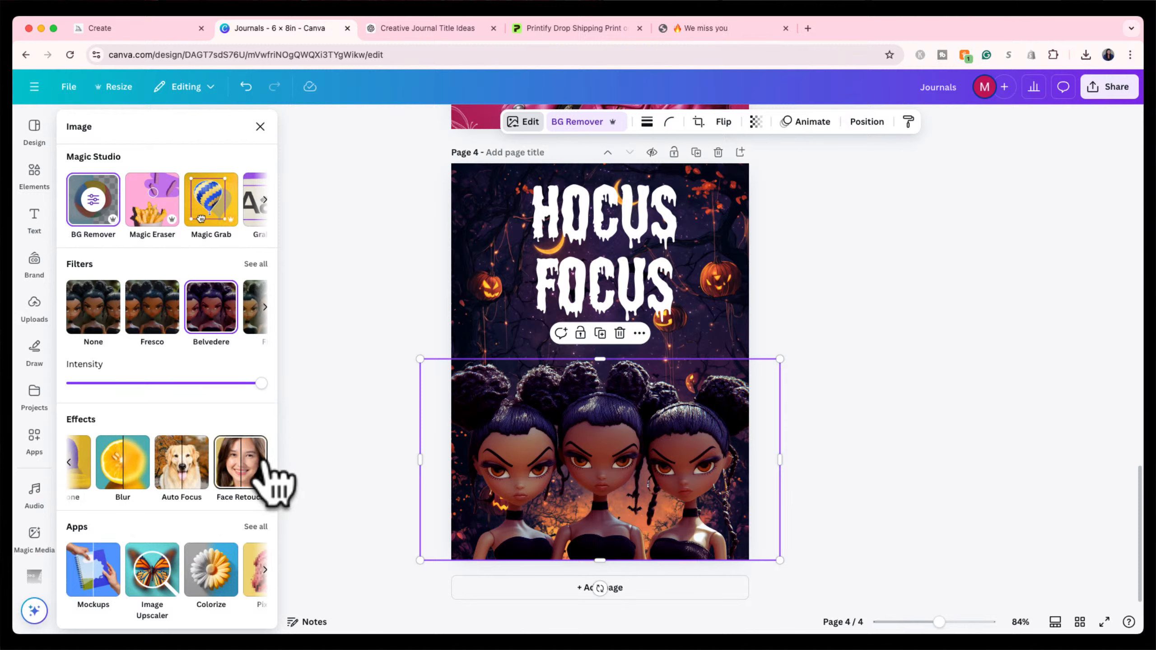
scroll(160, 459, "up", 1)
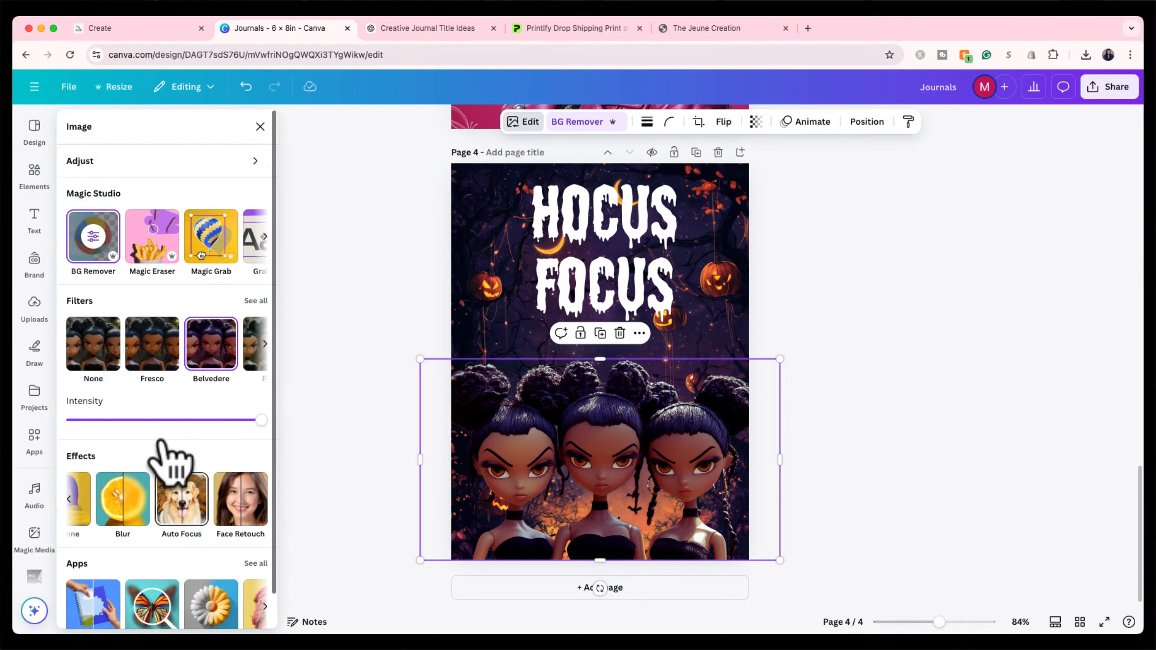
left_click(251, 160)
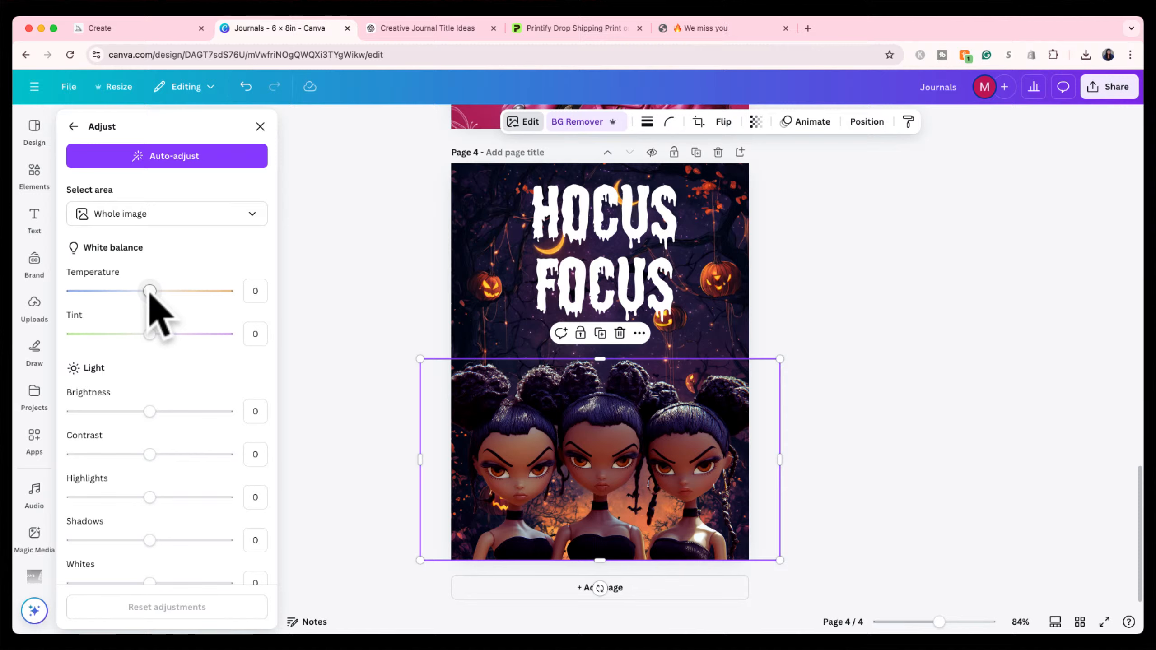
Set the dolls' brightness 2, contrast 6, highlights 34 and shadows -29.
left_click(150, 292)
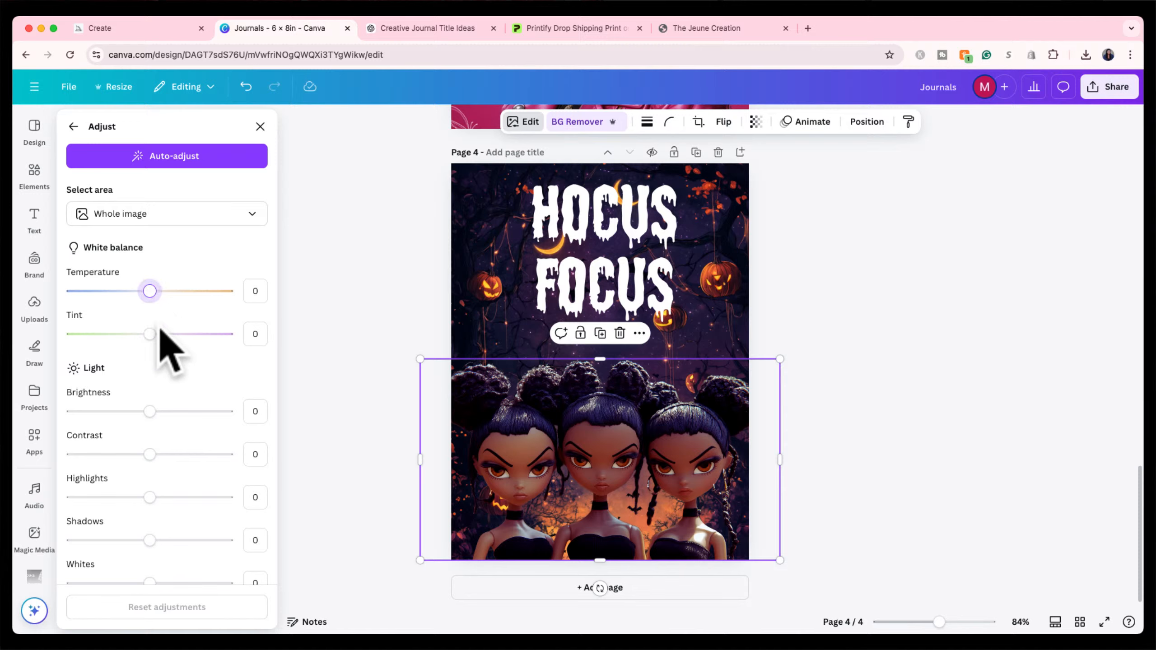
mouse_move(150, 412)
left_mouse_down()
mouse_move(120, 411)
mouse_move(222, 411)
mouse_move(153, 412)
left_mouse_up()
left_click(150, 454)
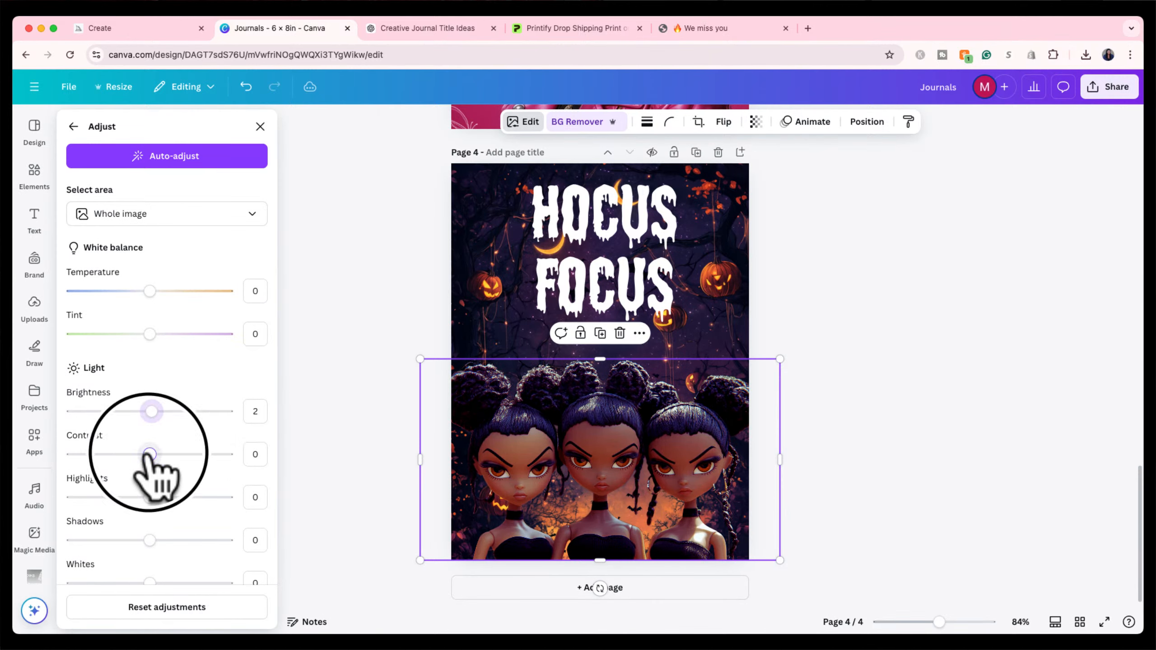
mouse_move(150, 454)
left_mouse_down()
mouse_move(160, 454)
mouse_move(131, 454)
mouse_move(149, 454)
left_mouse_up()
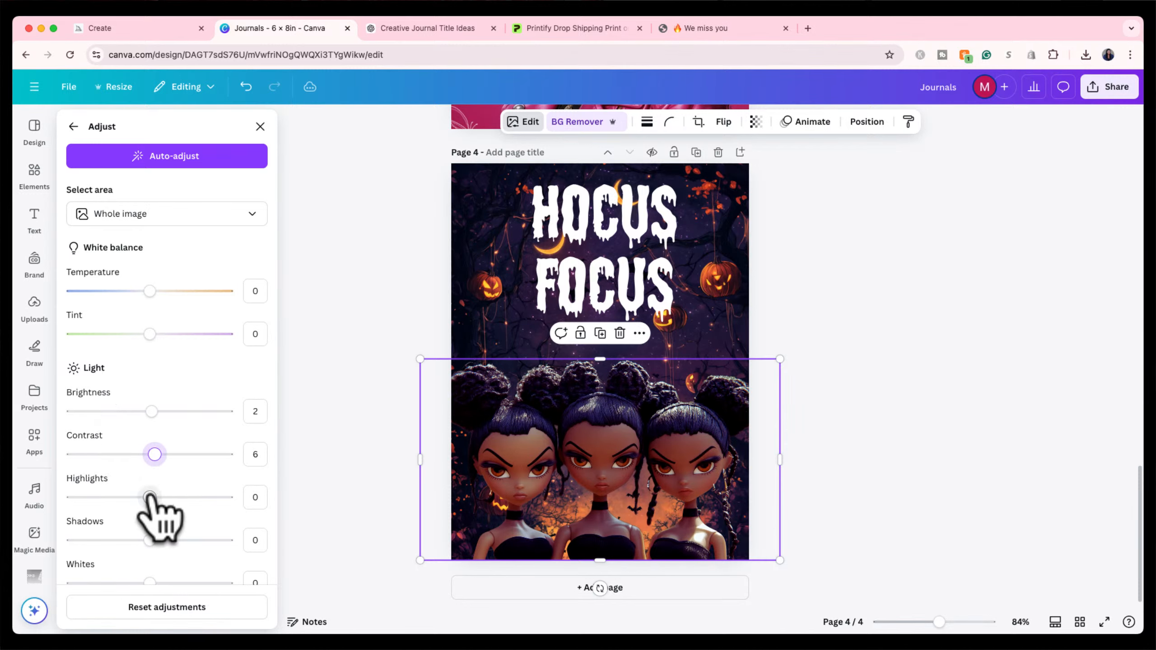
left_click_drag(150, 497, 176, 497)
mouse_move(150, 540)
left_mouse_down()
mouse_move(127, 539)
mouse_move(132, 552)
left_mouse_up()
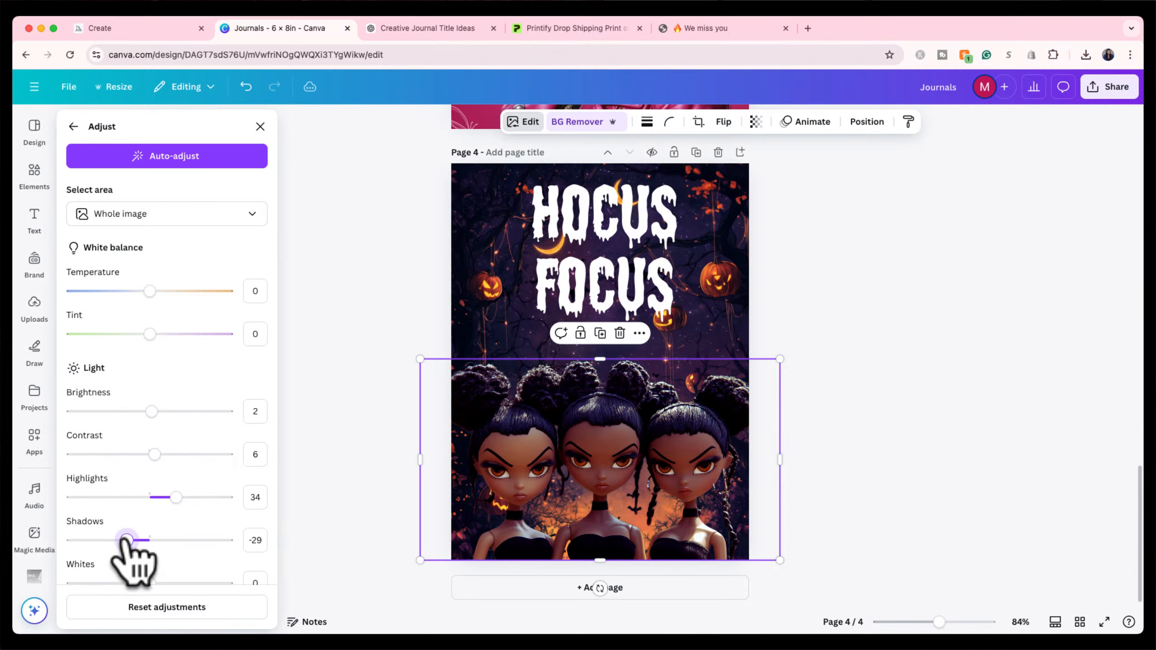
Set whites 23, vibrance 22 and saturation -15, then close the panel and reselect the dolls.
scroll(160, 539, "down", 4)
mouse_move(150, 426)
left_mouse_down()
mouse_move(120, 426)
mouse_move(167, 426)
left_mouse_up()
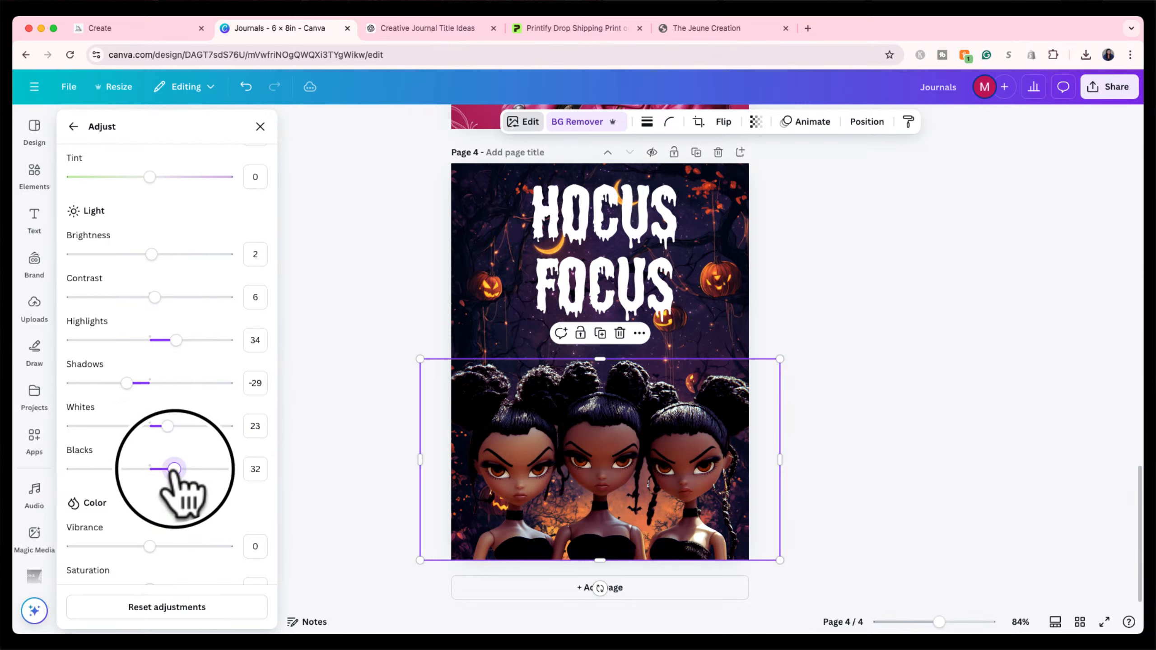
left_click_drag(174, 469, 143, 469)
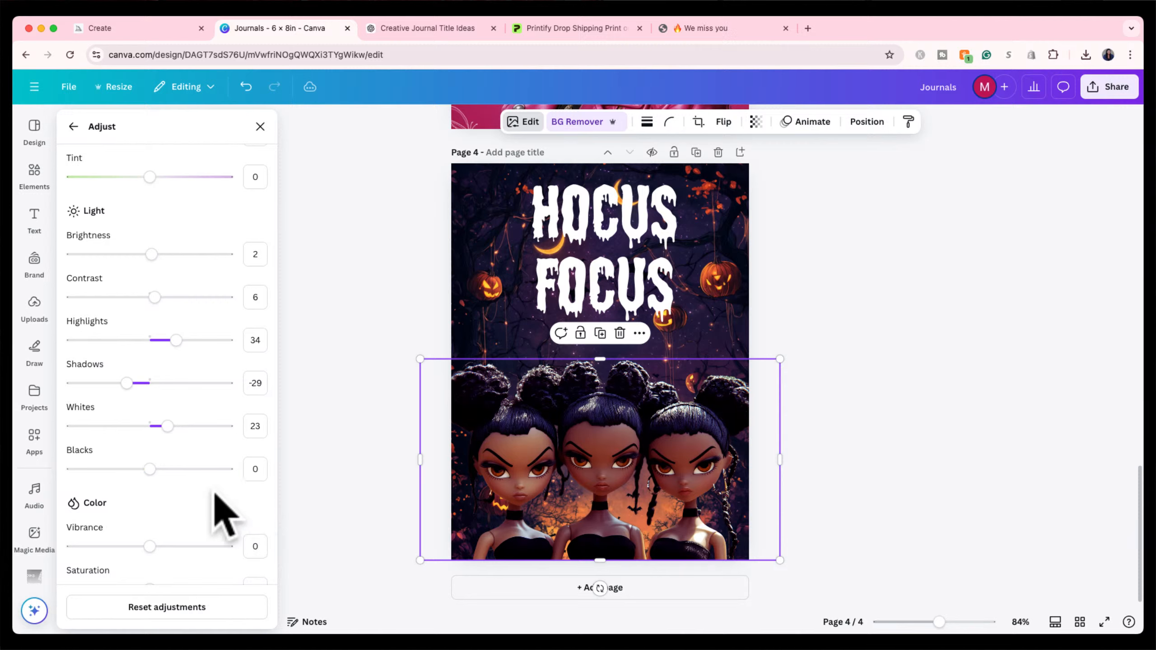
scroll(221, 509, "down", 2)
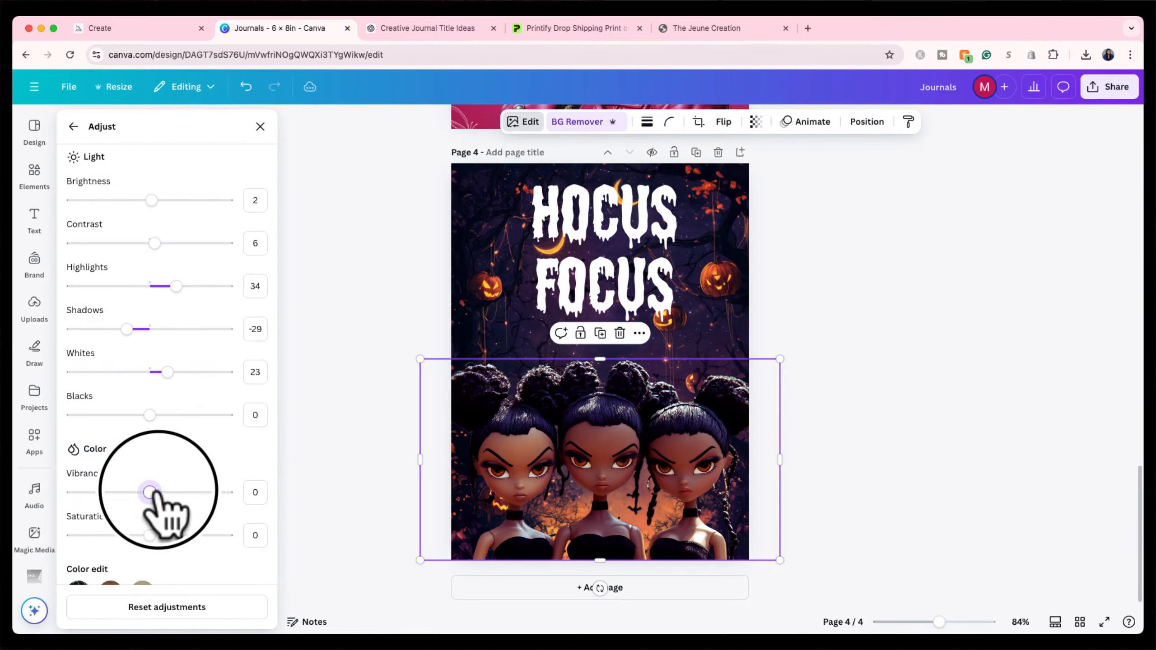
left_click_drag(150, 492, 167, 492)
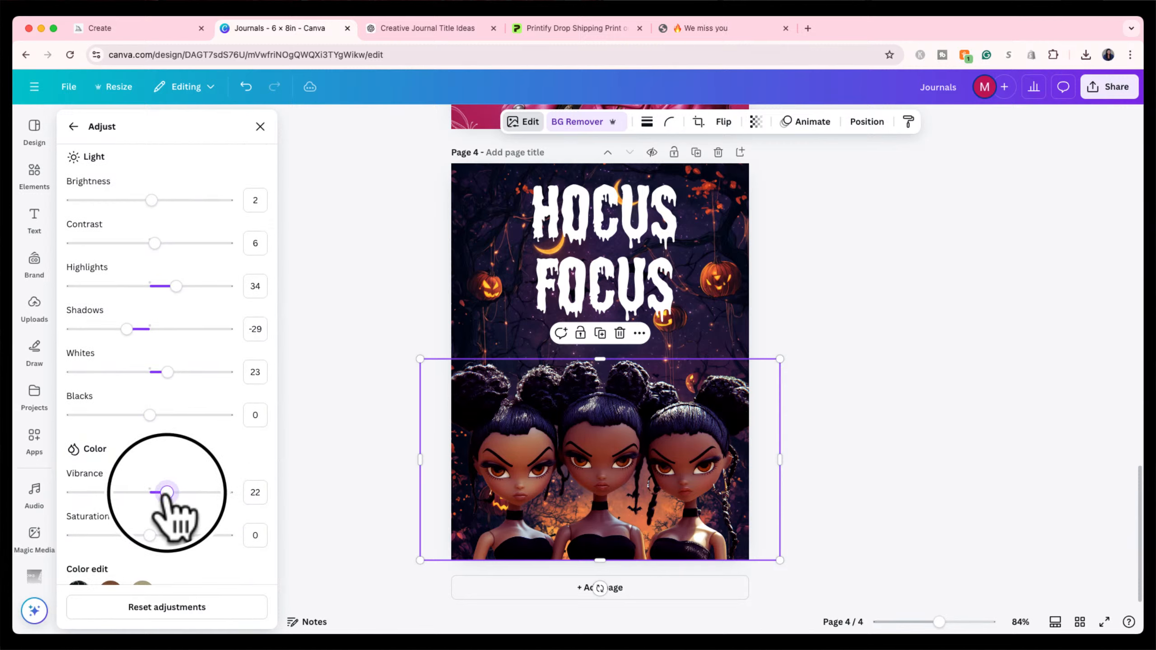
left_click_drag(149, 535, 138, 535)
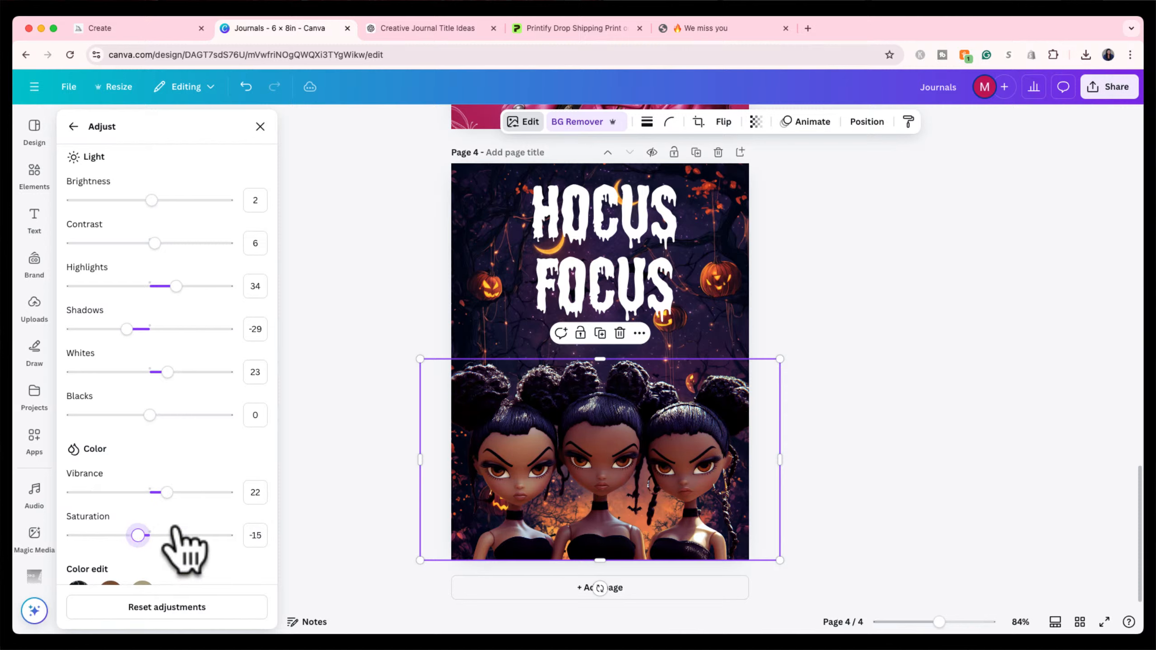
scroll(182, 546, "down", 2)
scroll(182, 546, "down", 4)
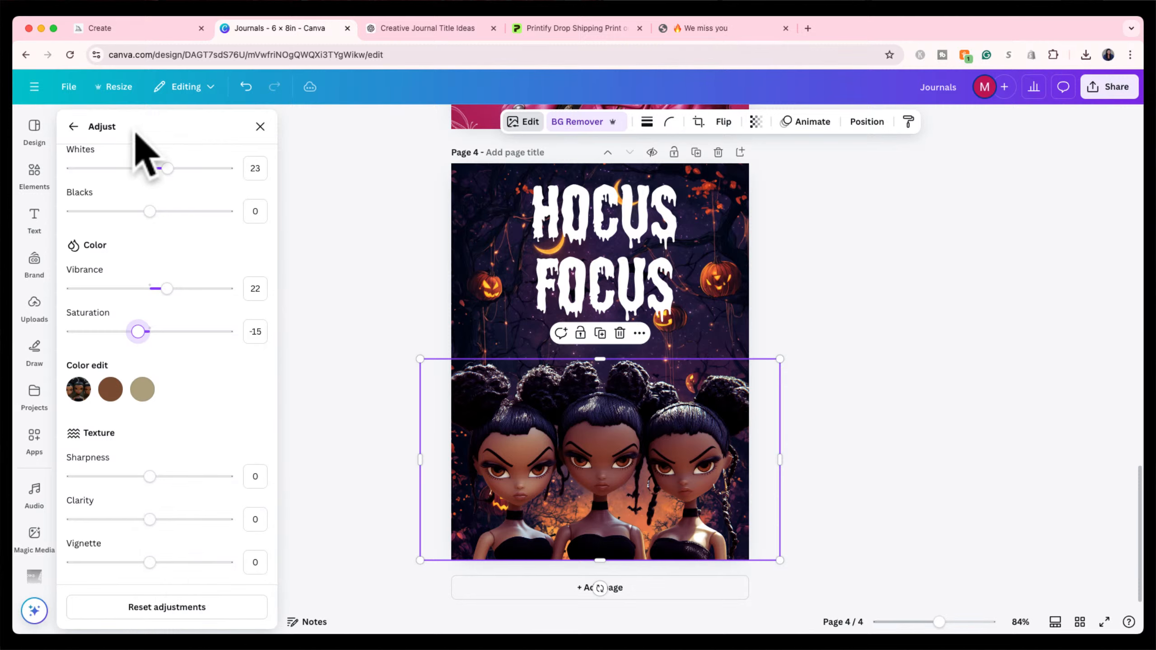
left_click(72, 126)
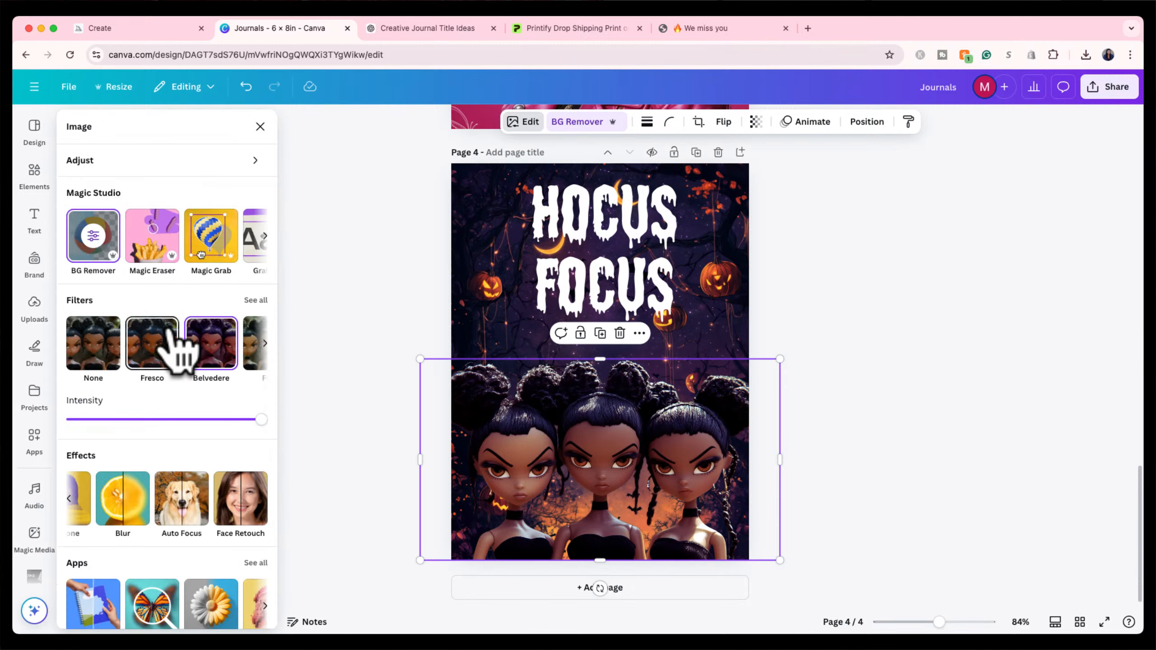
left_click(386, 243)
left_click(412, 244)
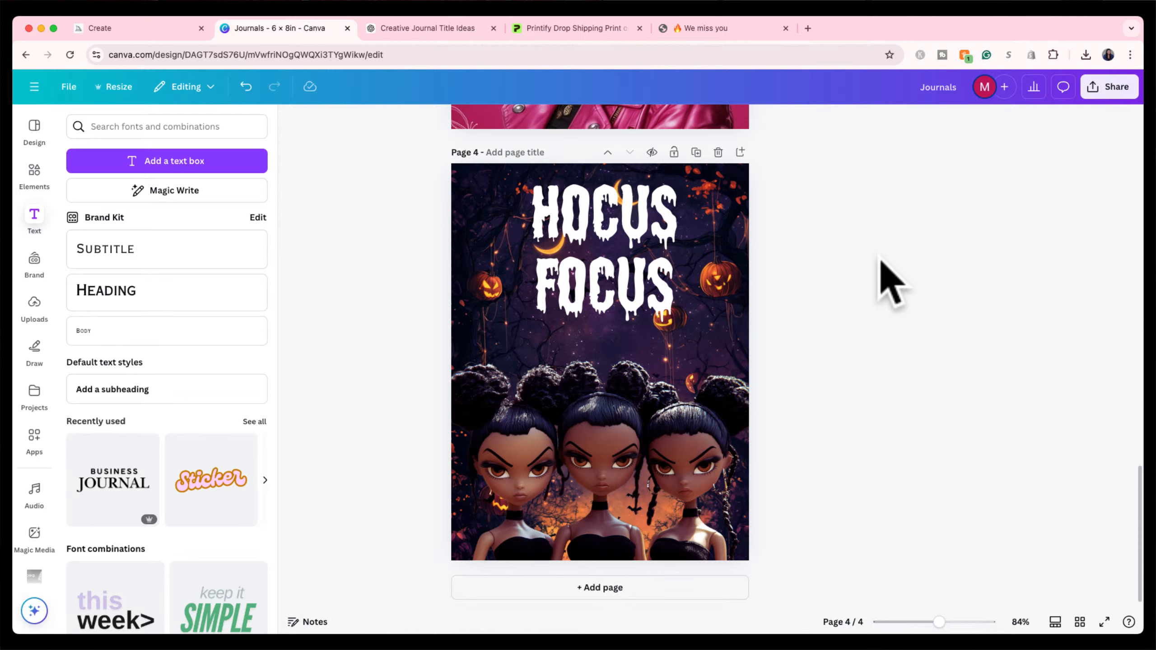
left_click(697, 440)
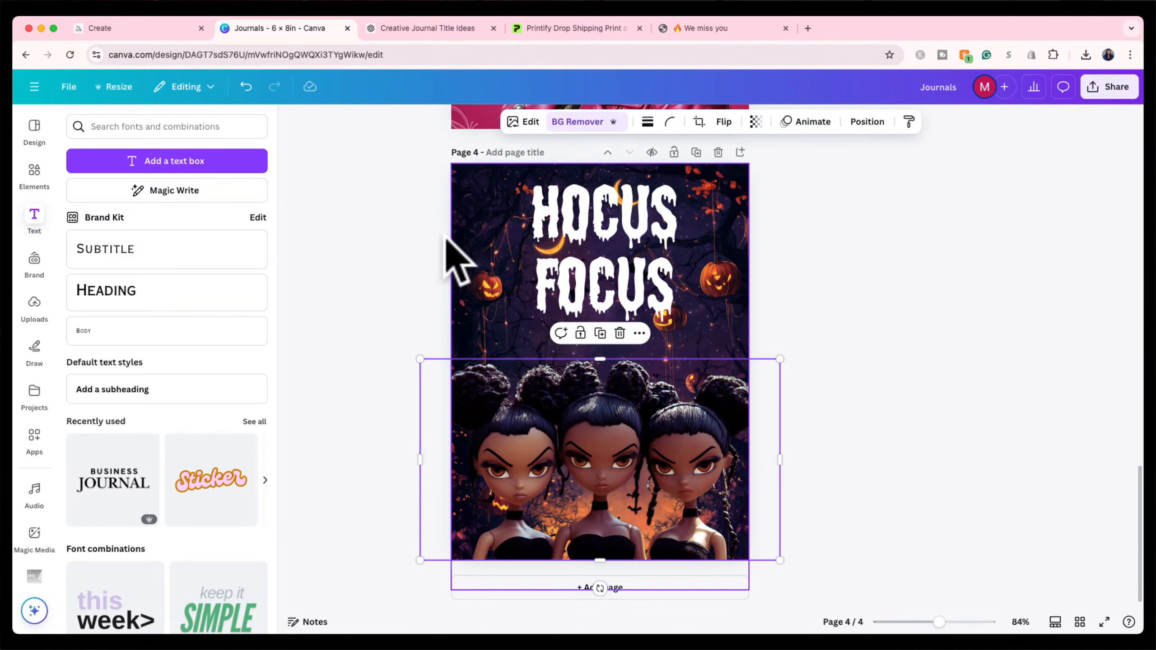
Search Elements for 'spider web' and add a corner web graphic to page 4.
left_click(37, 175)
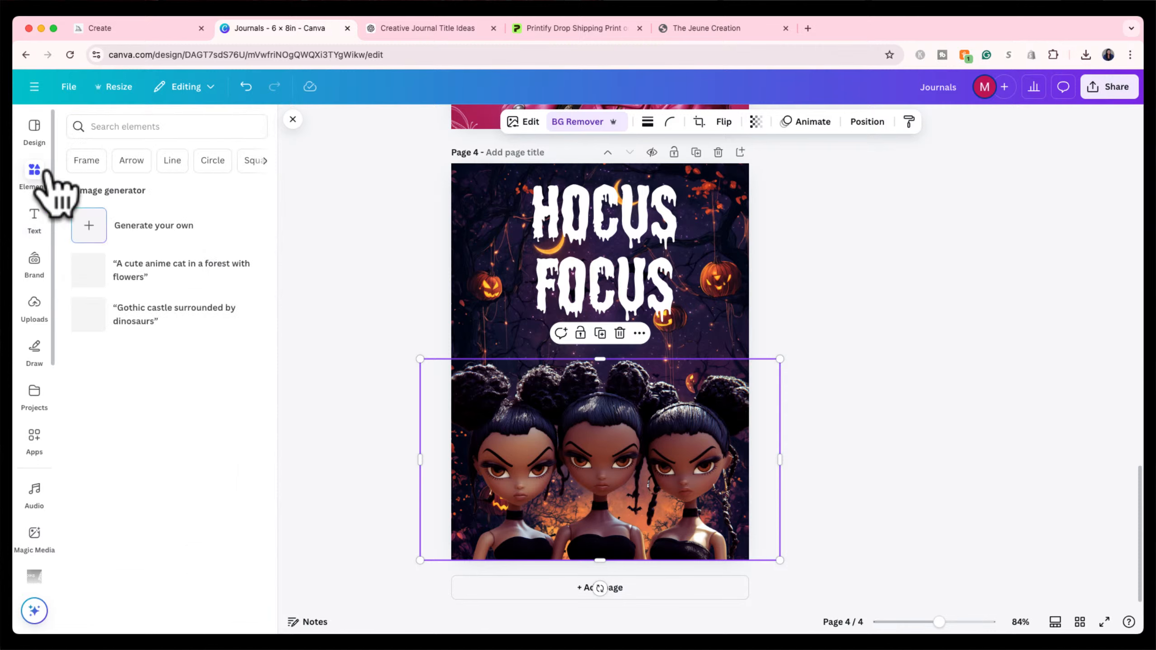
left_click(144, 125)
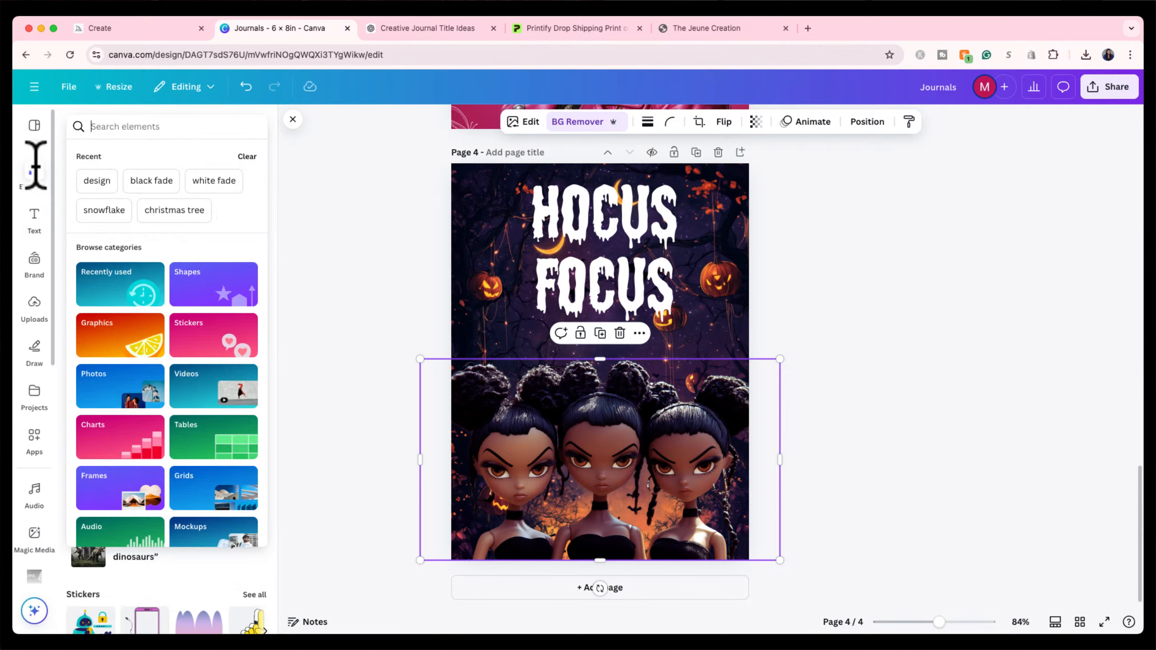
type("spi")
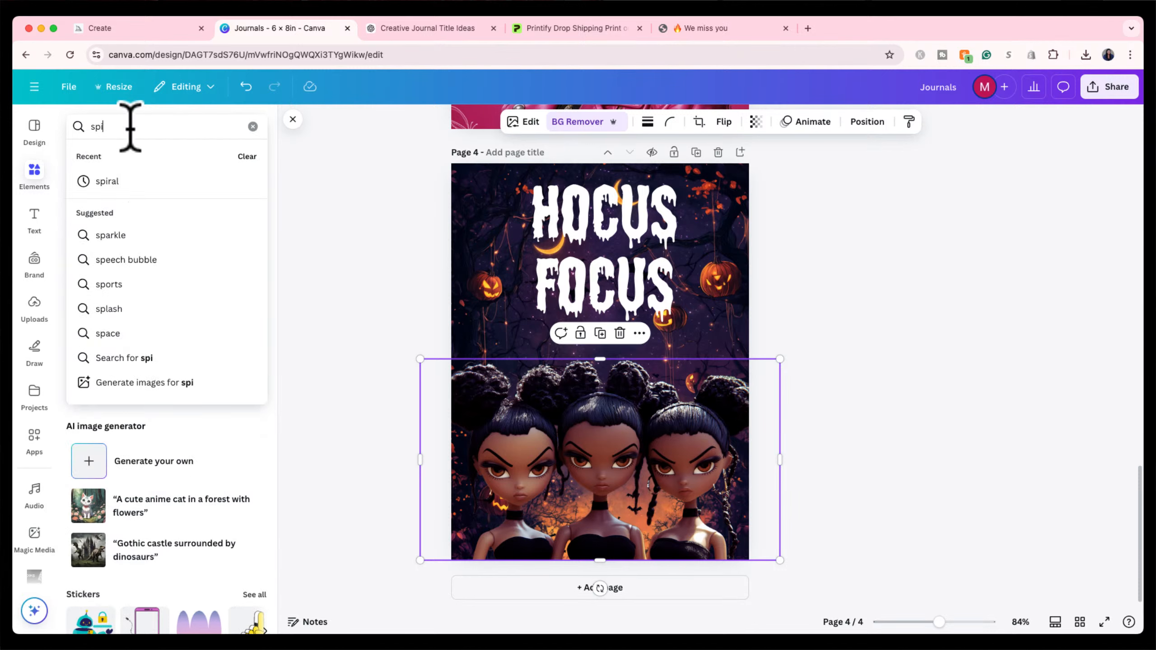
type("der we")
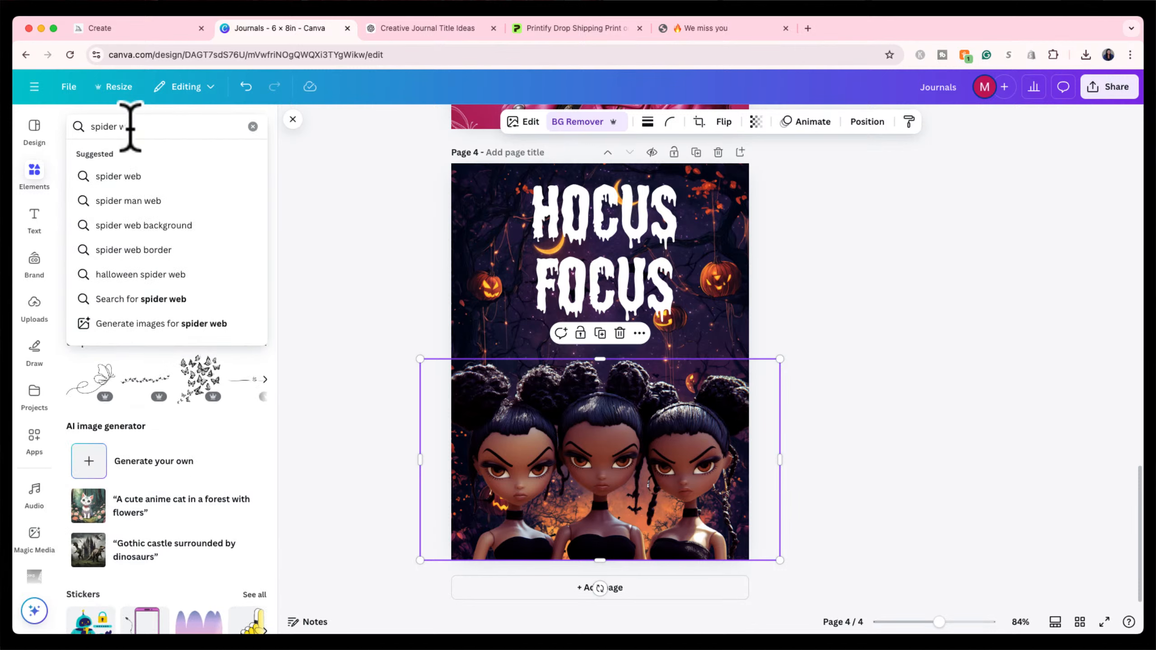
type("b")
key("Return")
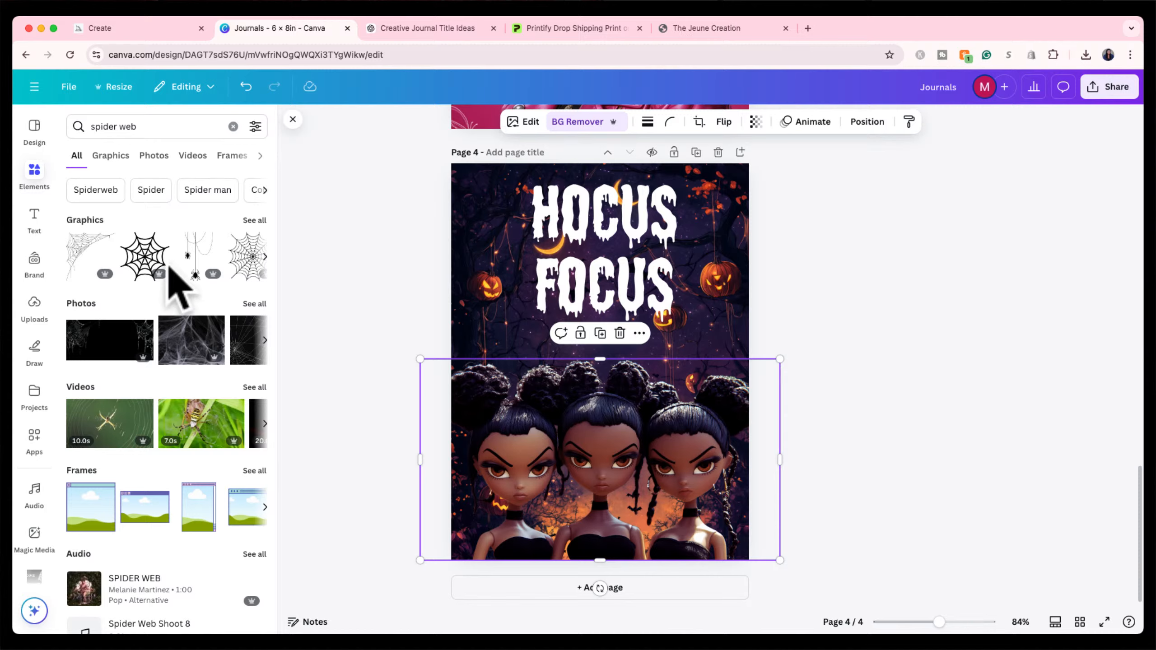
left_click(254, 221)
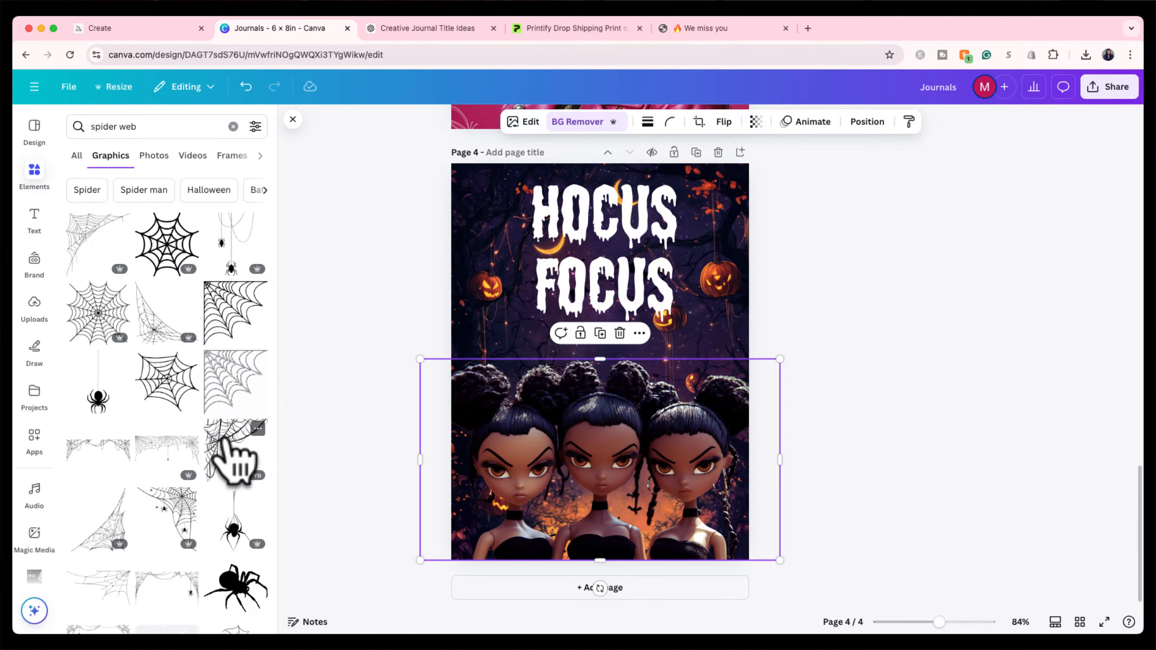
left_click(230, 451)
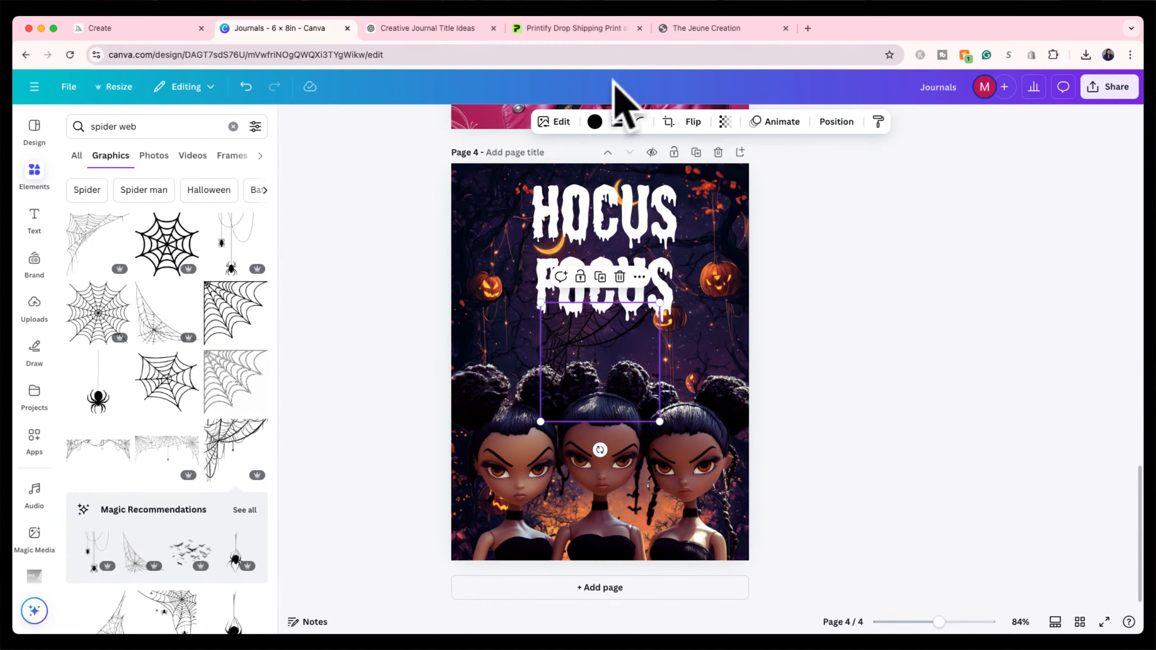
Make the cobweb white, flip it horizontally and move it to the top-right corner.
left_click(594, 121)
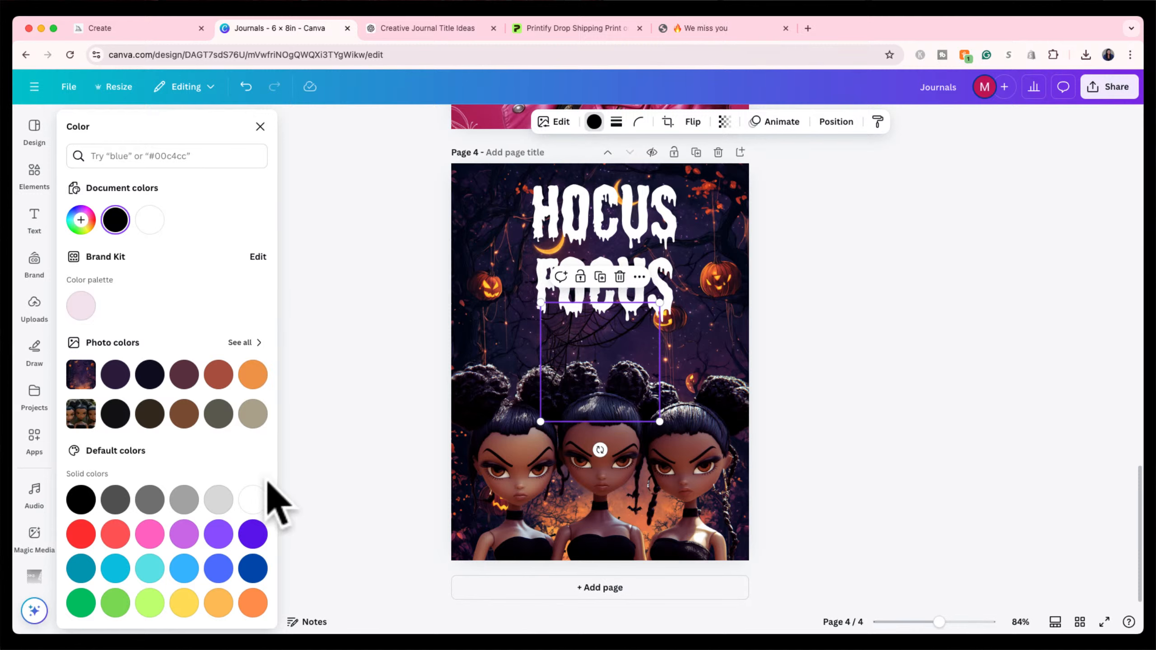
left_click(252, 499)
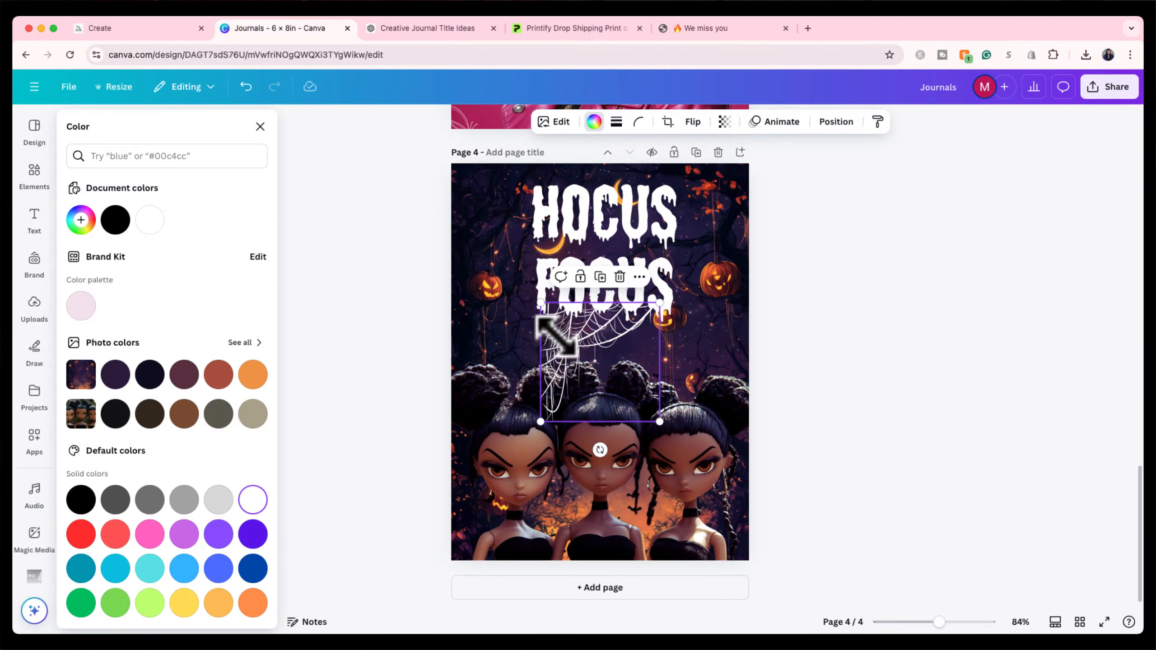
left_click(692, 122)
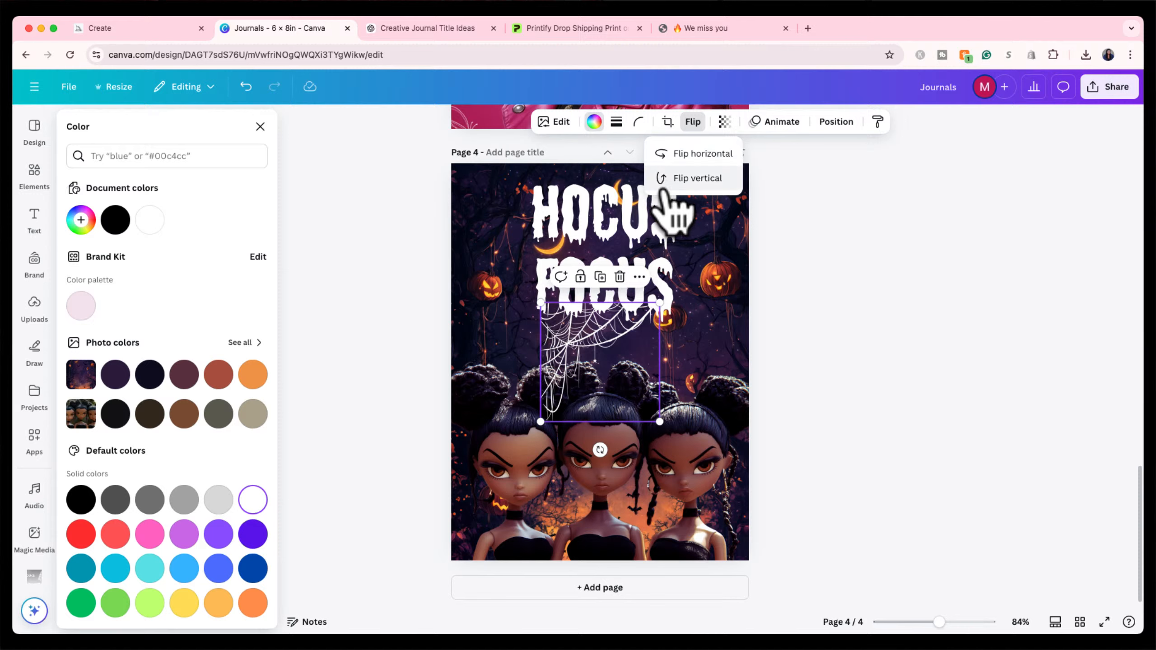
left_click(669, 153)
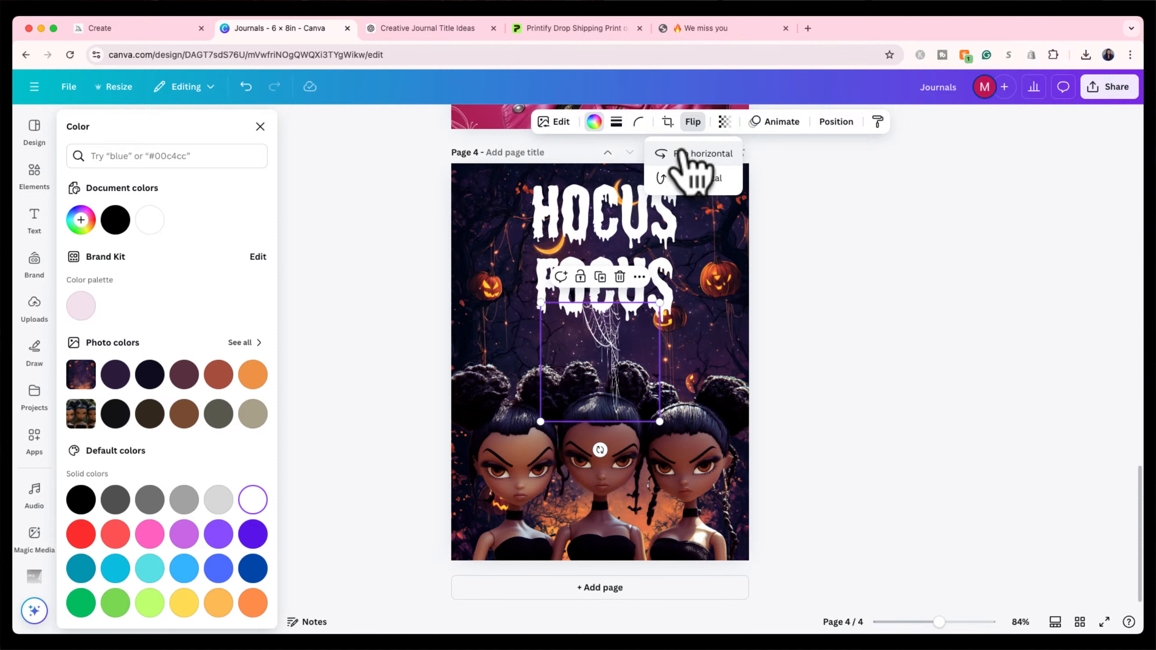
left_click_drag(655, 339, 741, 188)
Fine-tune the cobweb's top-right position, then delete it.
left_click(825, 194)
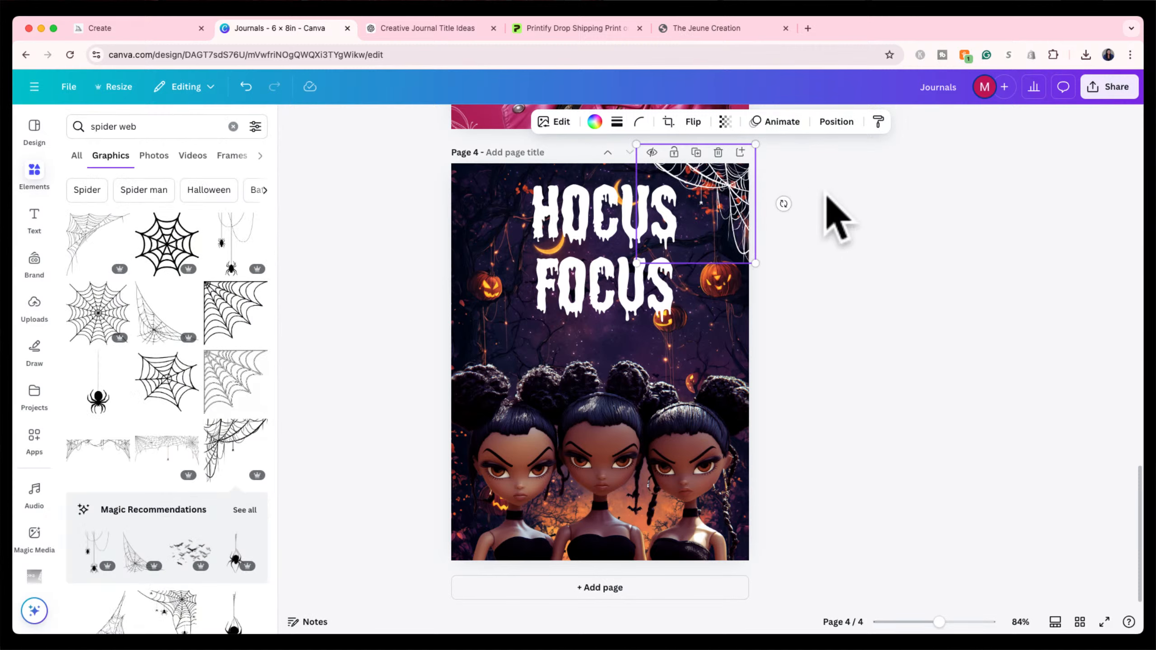
left_click(736, 191)
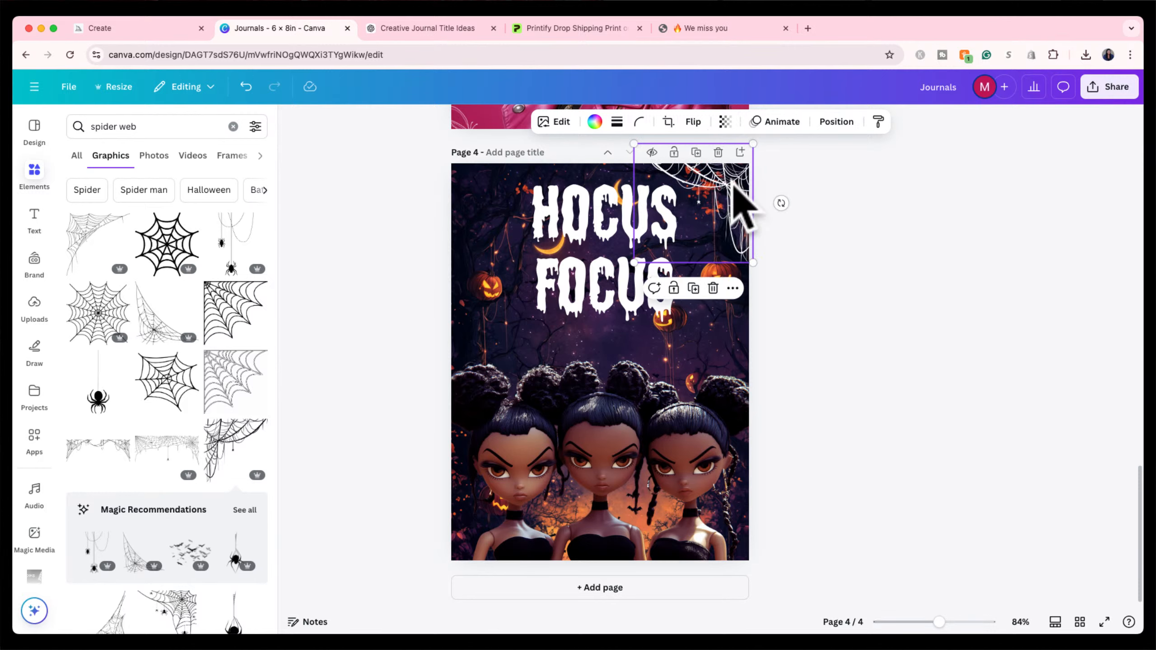
left_click_drag(729, 185, 718, 174)
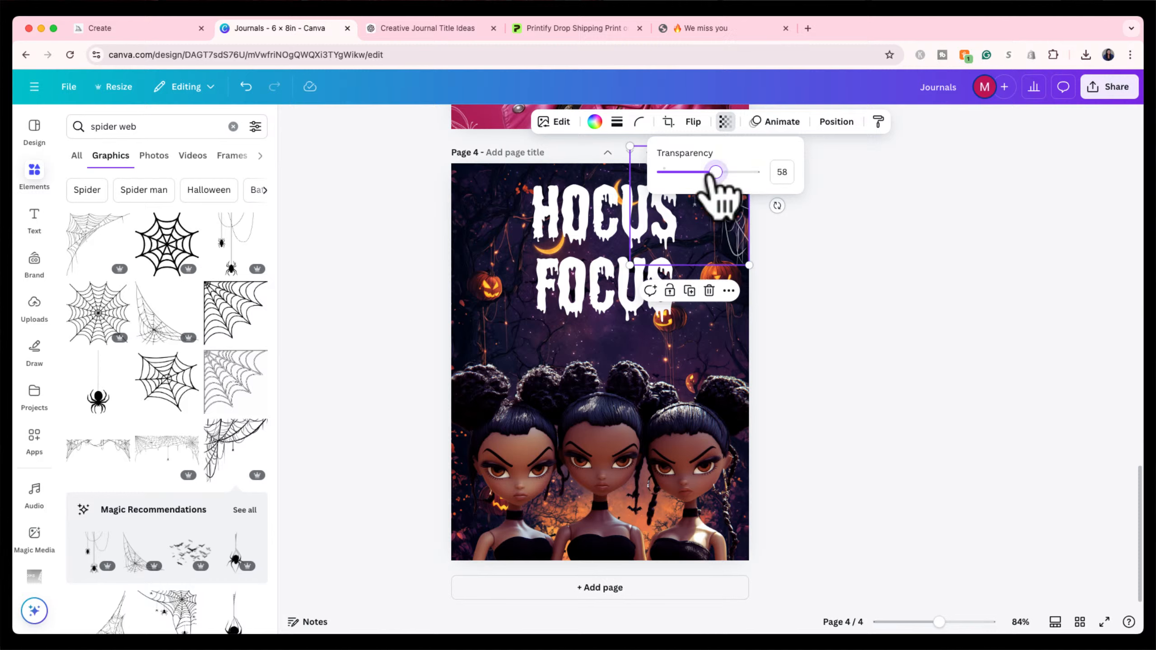
left_click(803, 234)
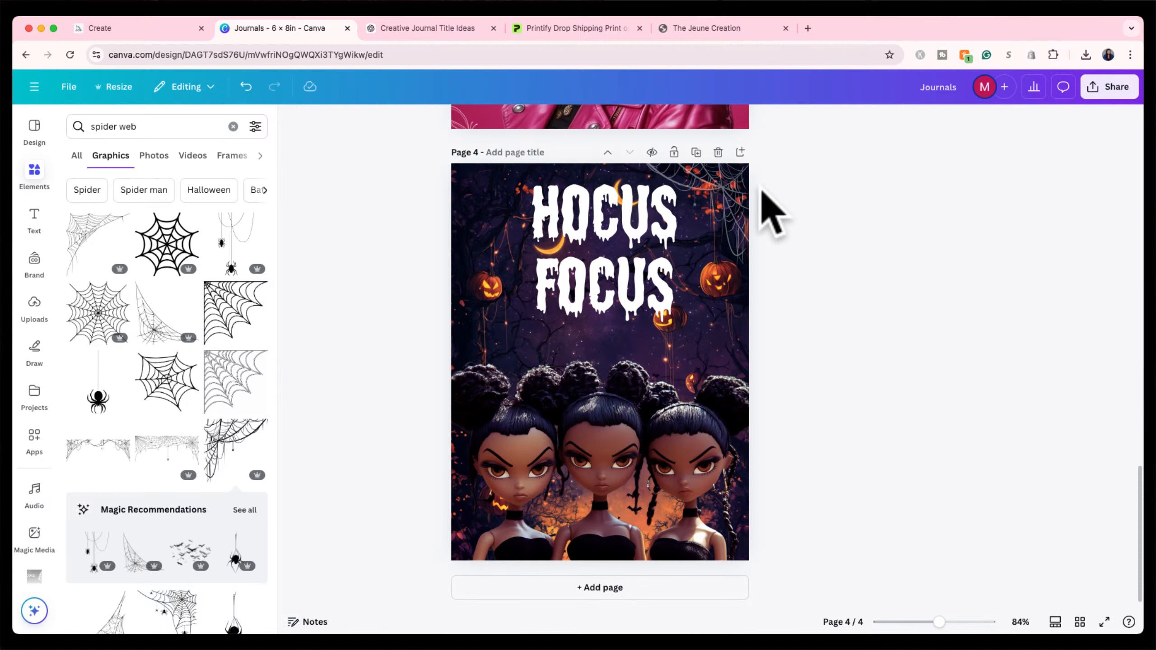
mouse_move(739, 201)
left_mouse_down()
mouse_move(866, 202)
mouse_move(732, 196)
left_mouse_up()
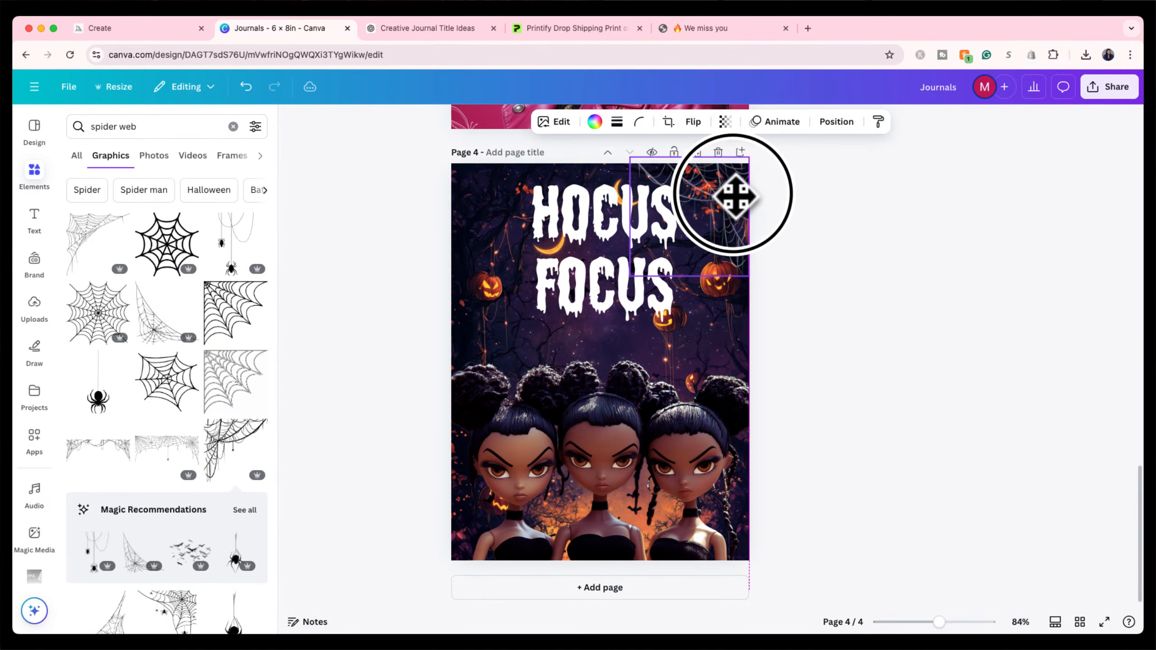
left_click_drag(736, 197, 736, 198)
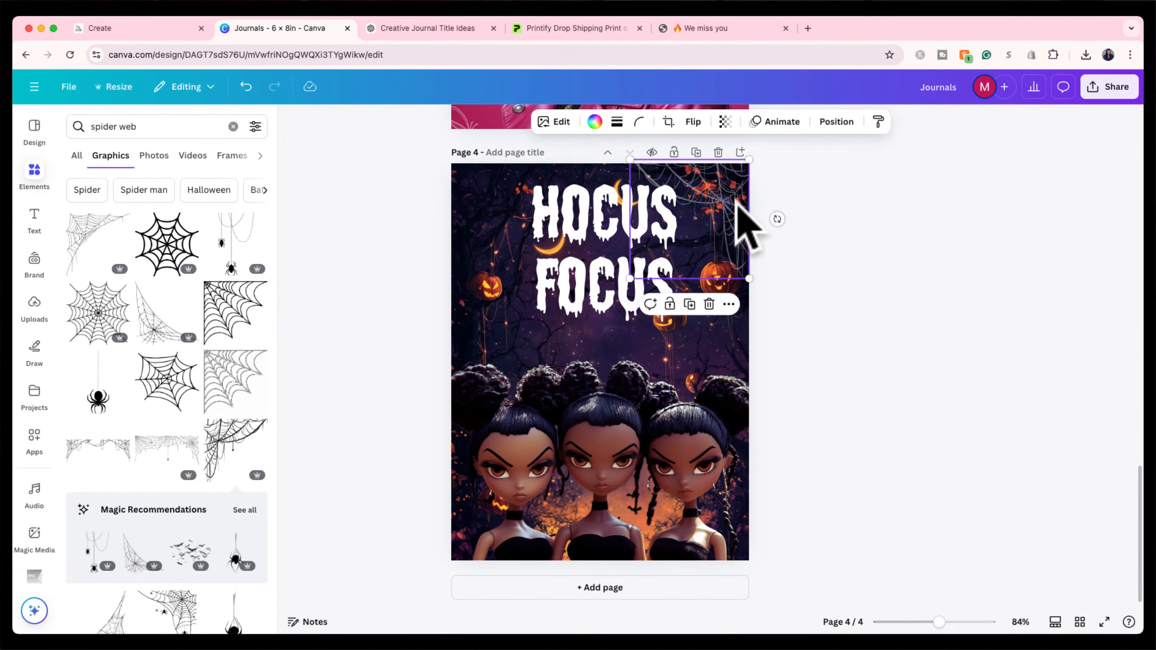
key("Delete")
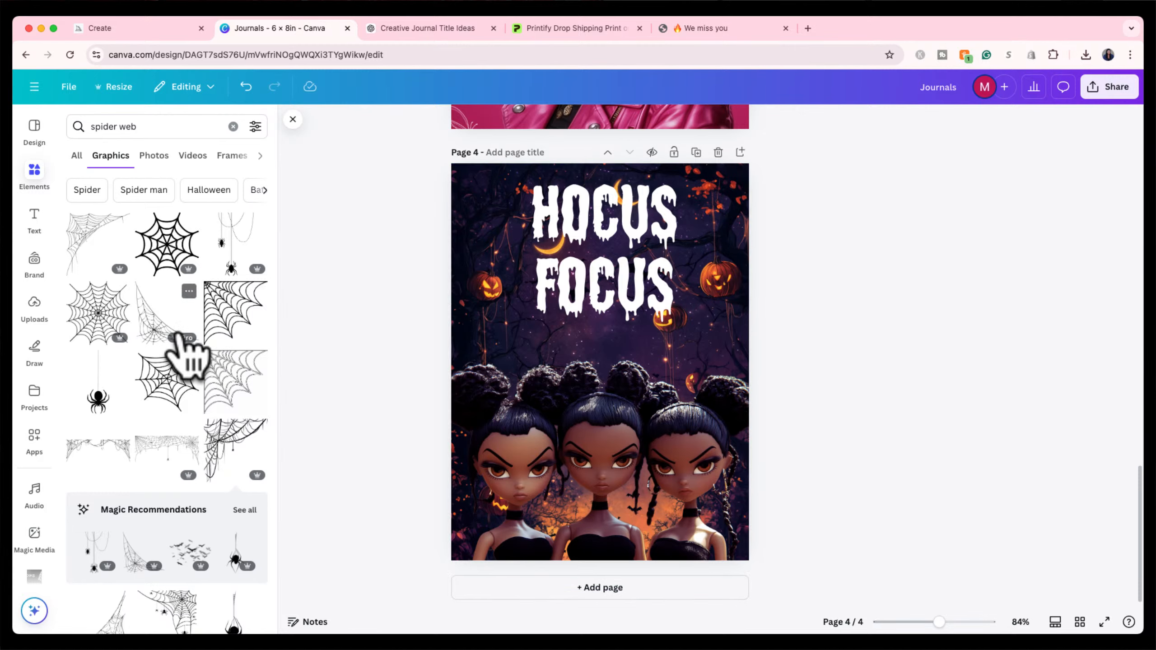
Add a white spider web tucked into the page's bottom-left corner.
left_click(175, 358)
left_click_drag(594, 380, 509, 478)
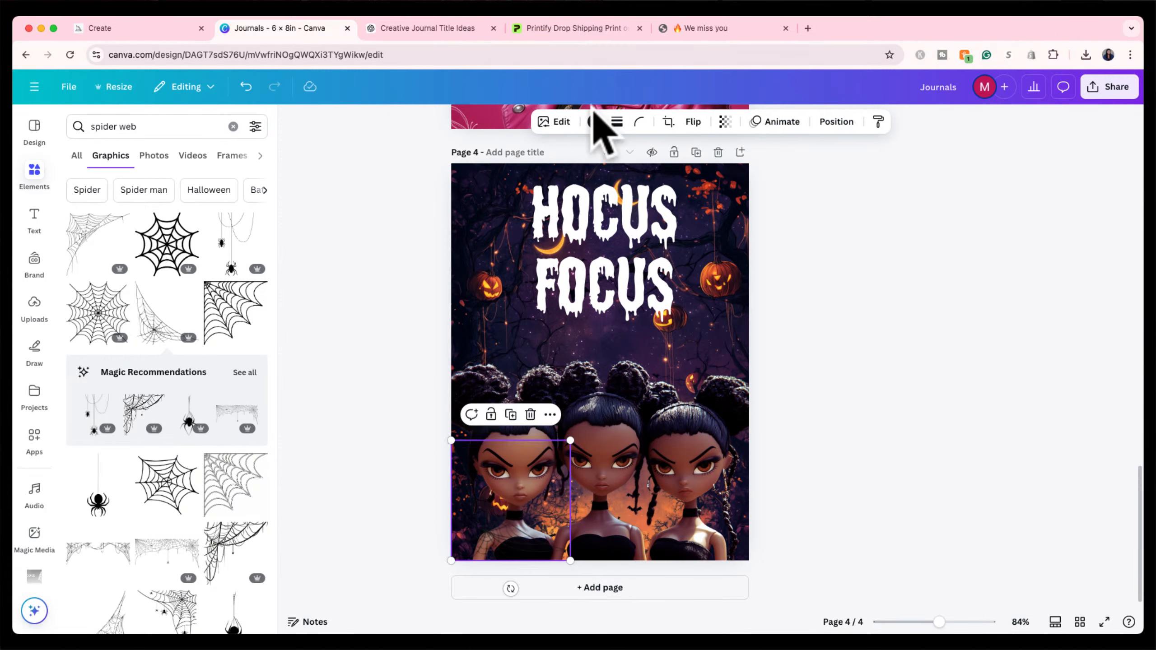
left_click(594, 121)
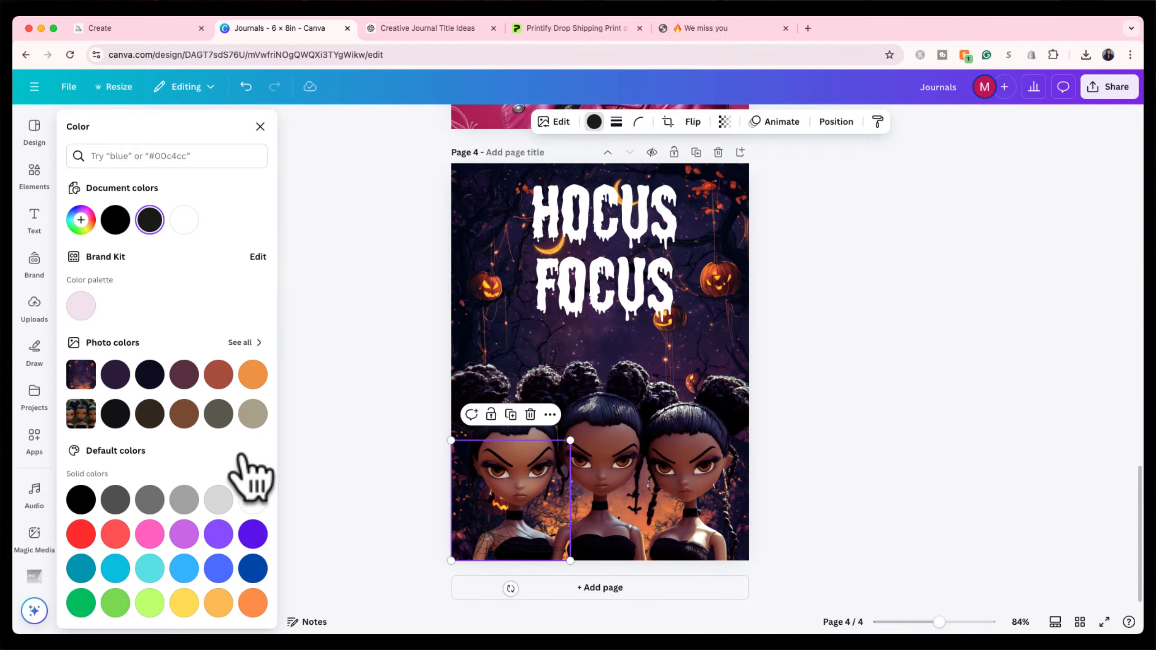
left_click(253, 499)
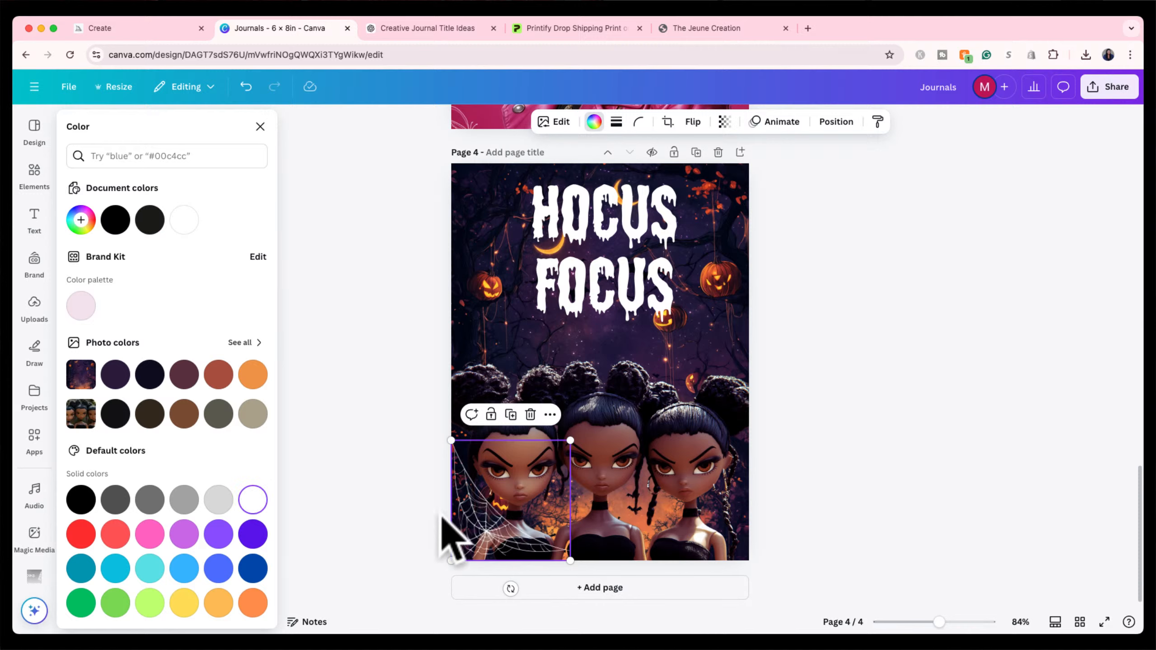
left_click_drag(476, 524, 465, 538)
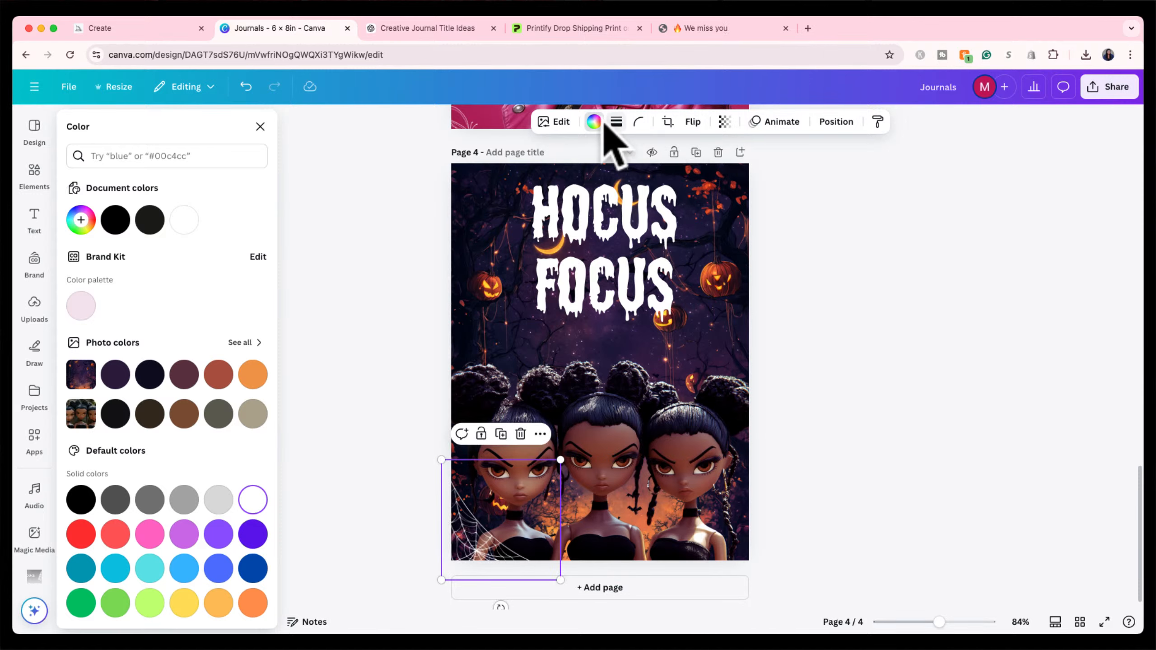
Set the web's transparency to 58 and send it one layer backward.
left_click(724, 121)
left_click_drag(755, 172, 715, 173)
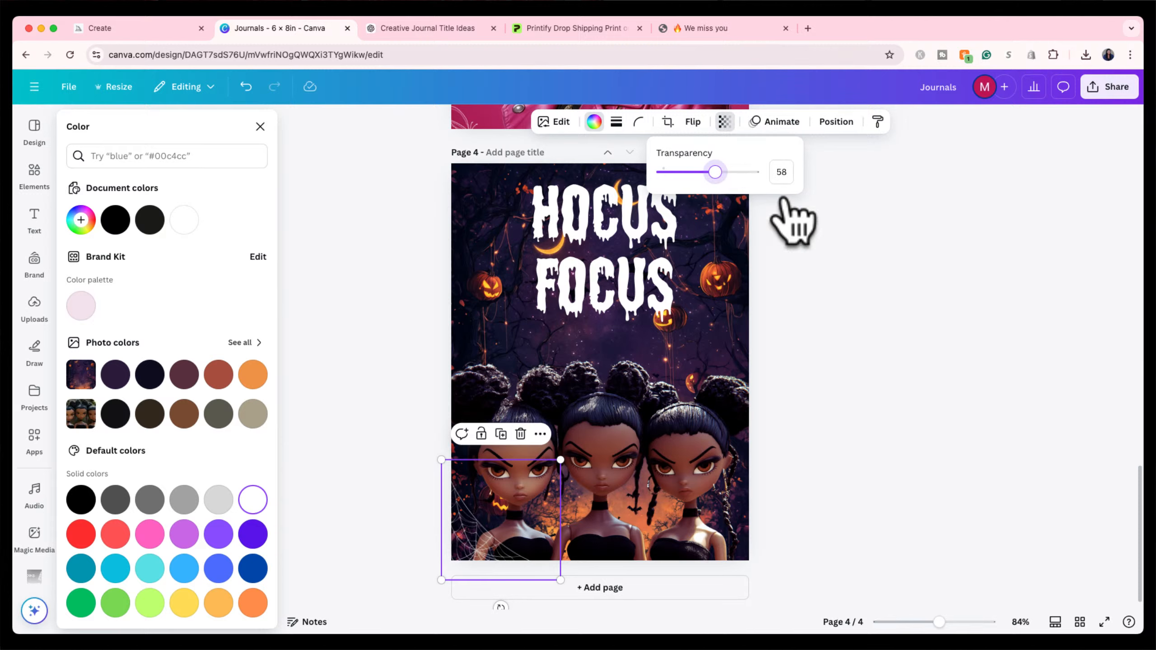
left_click(823, 256)
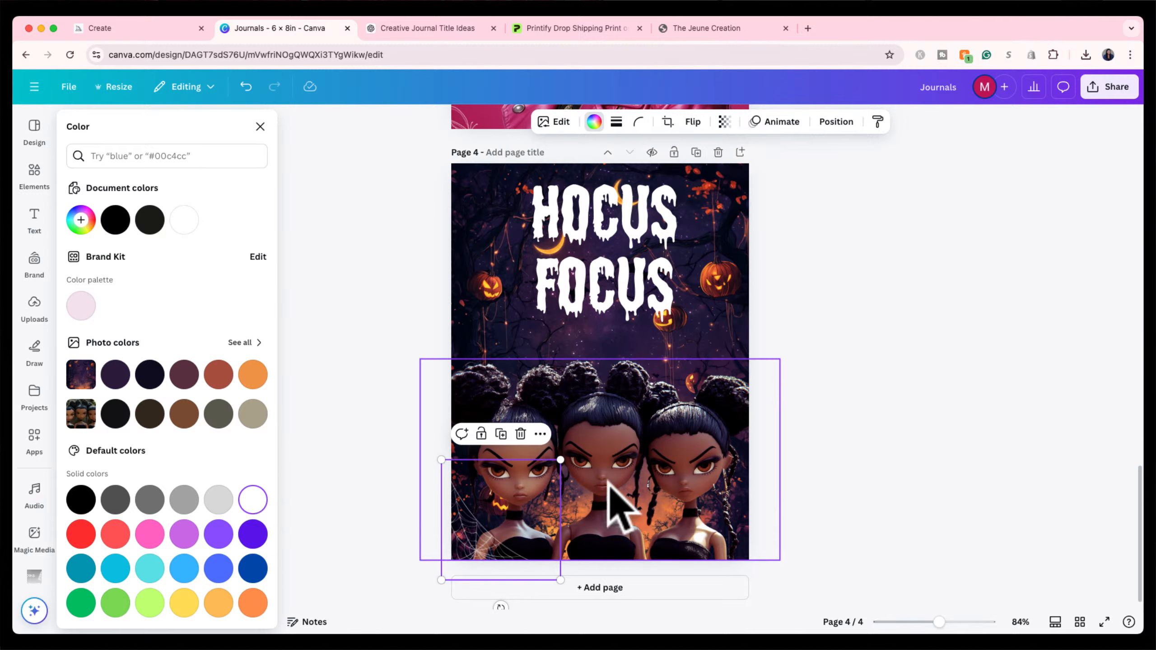
right_click(488, 529)
mouse_move(566, 433)
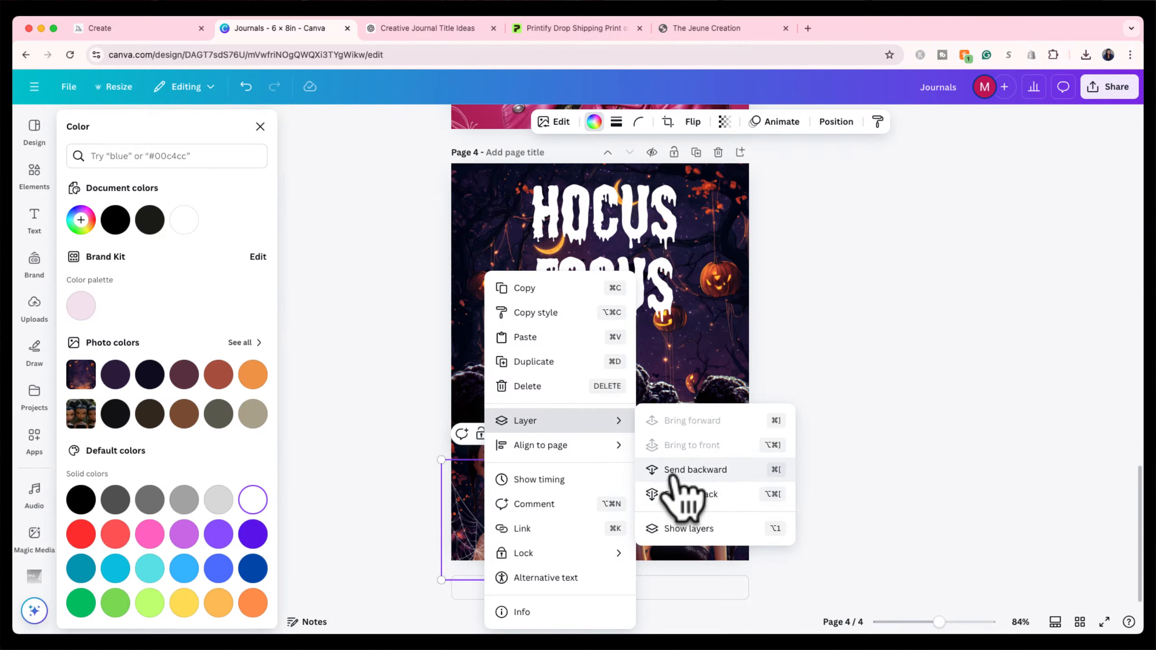
left_click(673, 473)
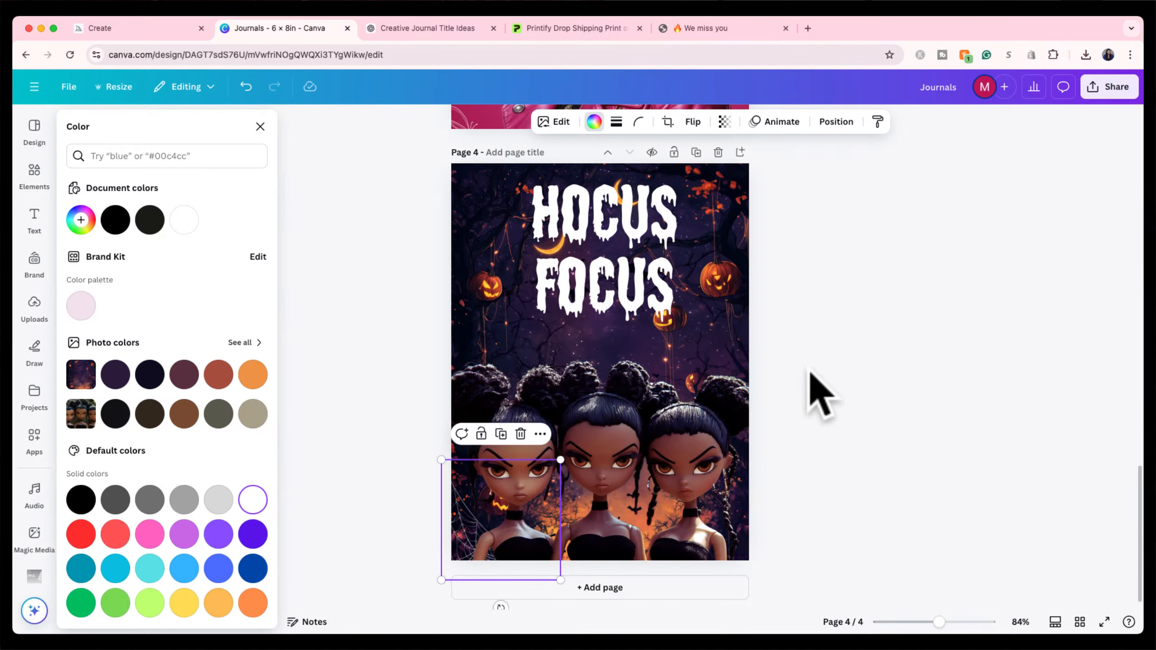
left_click(823, 341)
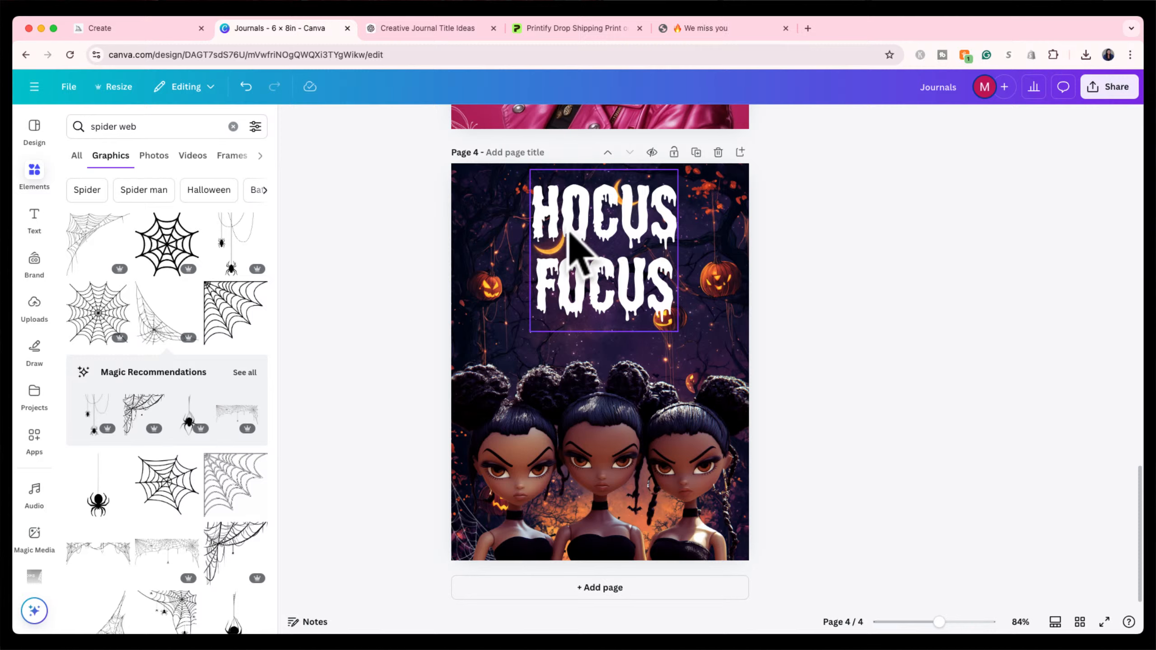
Nudge the HOCUS FOCUS title down and re-centre the dolls image.
left_click_drag(586, 232, 588, 233)
left_click(609, 425)
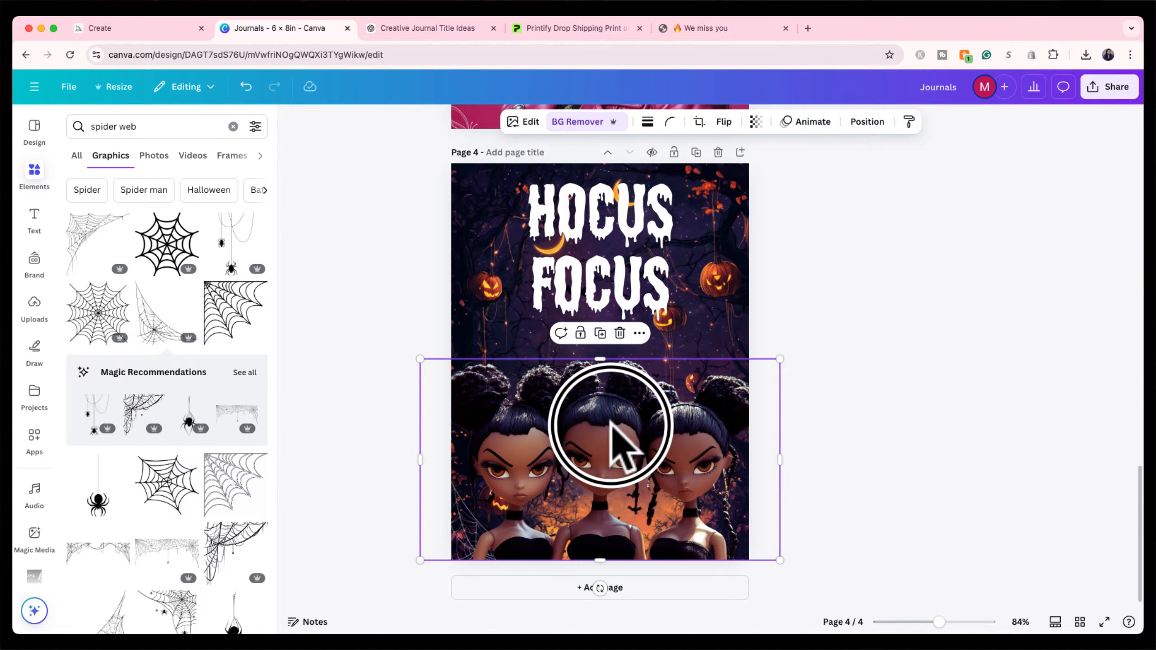
left_click_drag(607, 421, 610, 427)
left_click(863, 293)
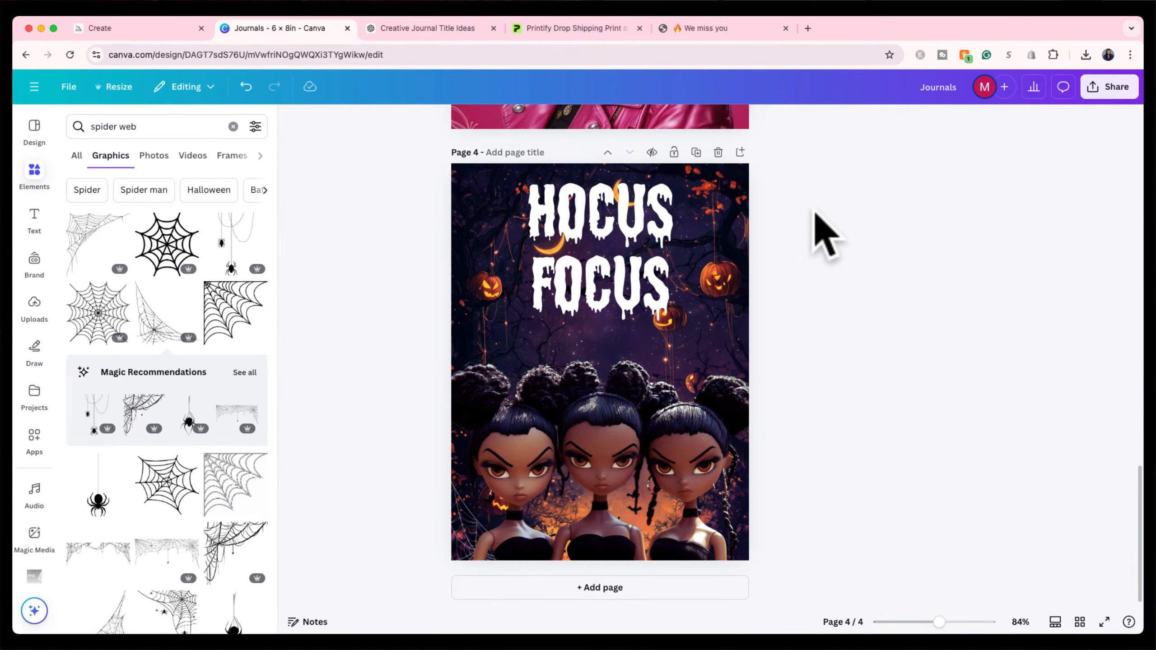
Export Page 4 alone as a PNG via Share > Download, deselecting all other pages.
left_click(1101, 91)
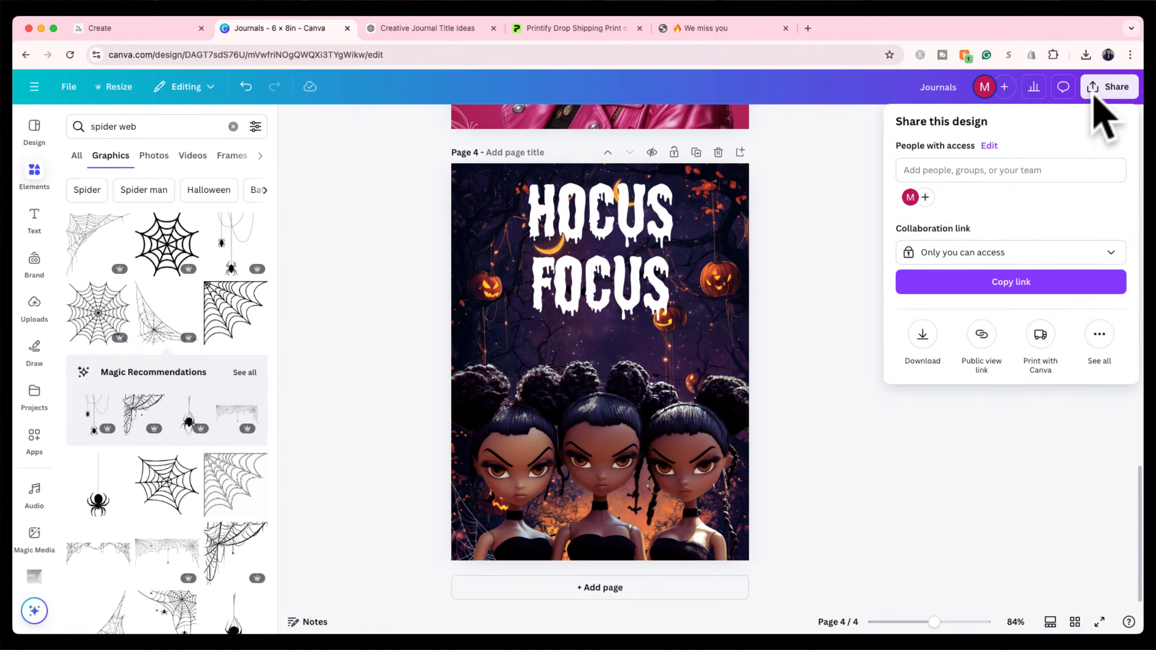
left_click(922, 336)
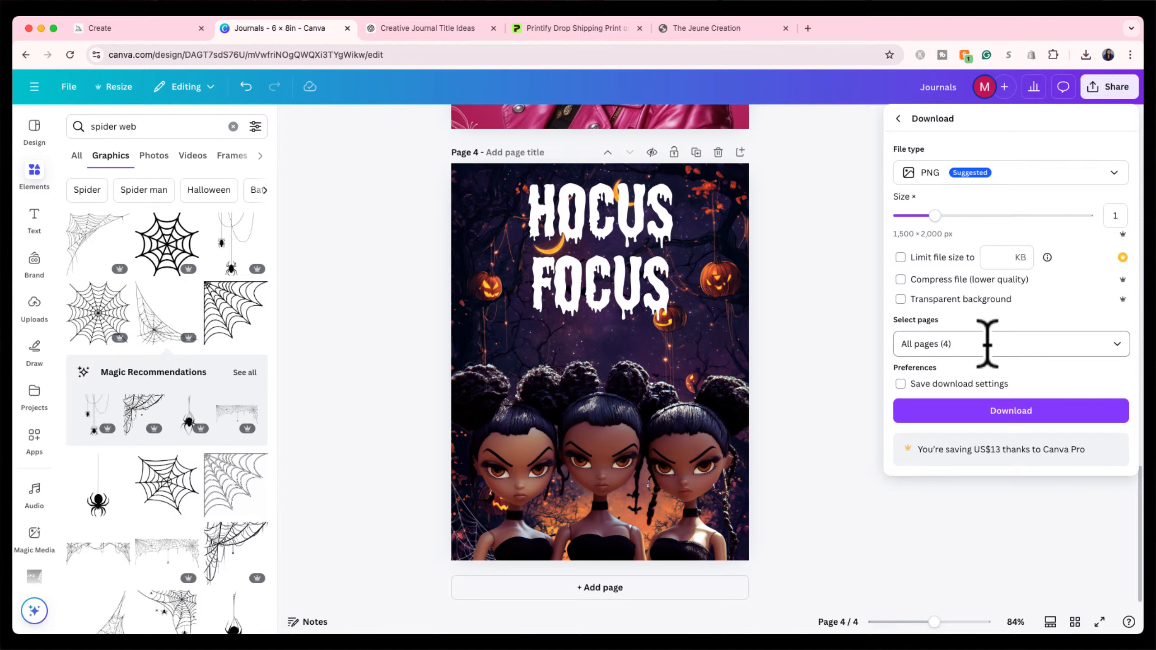
left_click(986, 343)
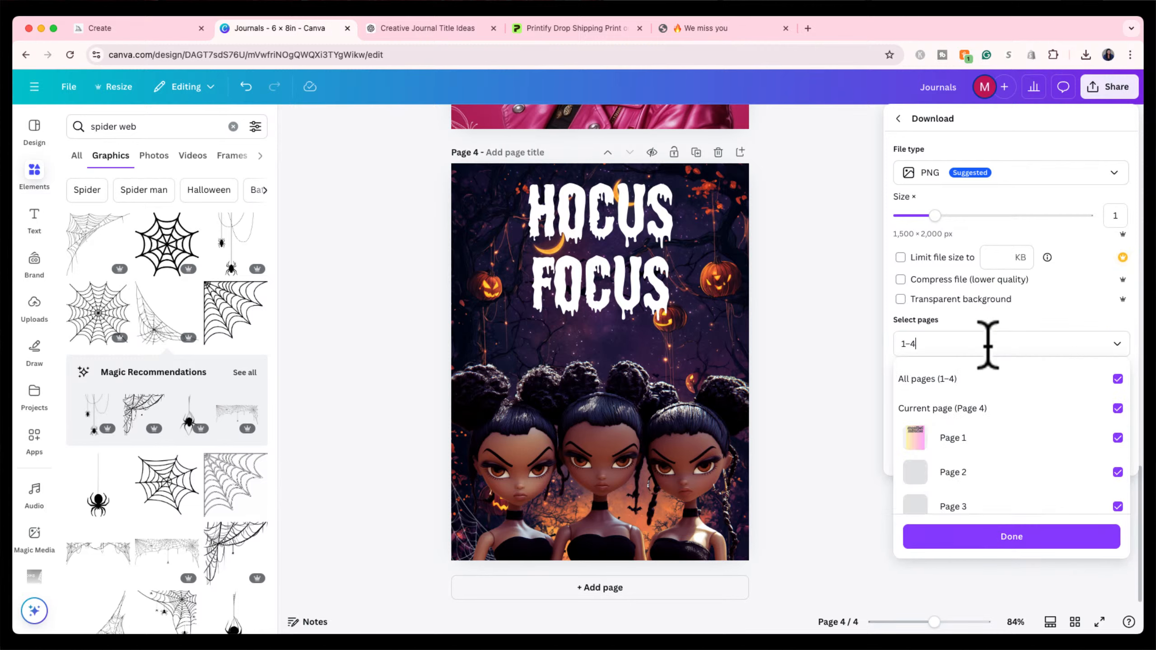
left_click(1117, 380)
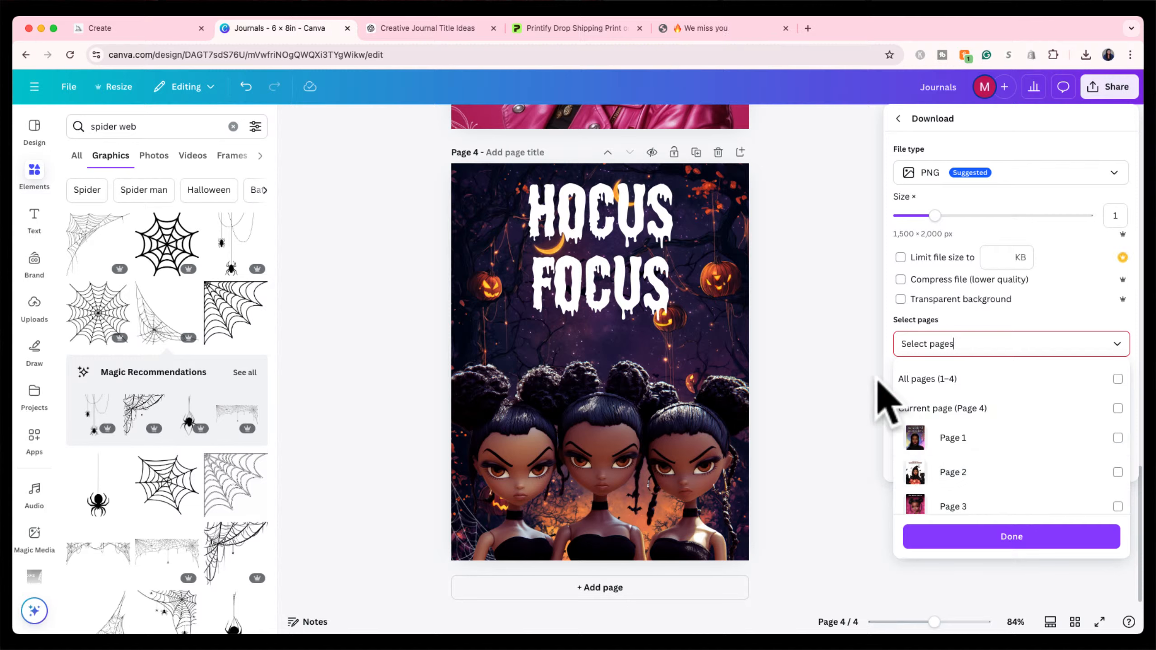
scroll(964, 471, "down", 2)
left_click(1048, 494)
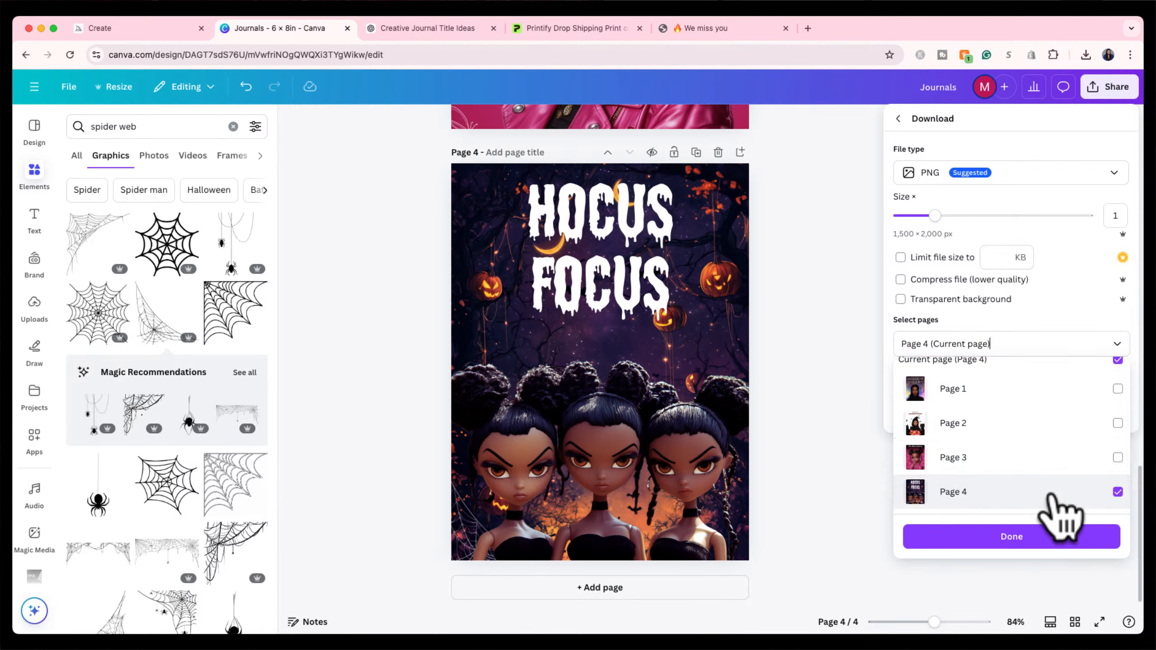
left_click(1017, 537)
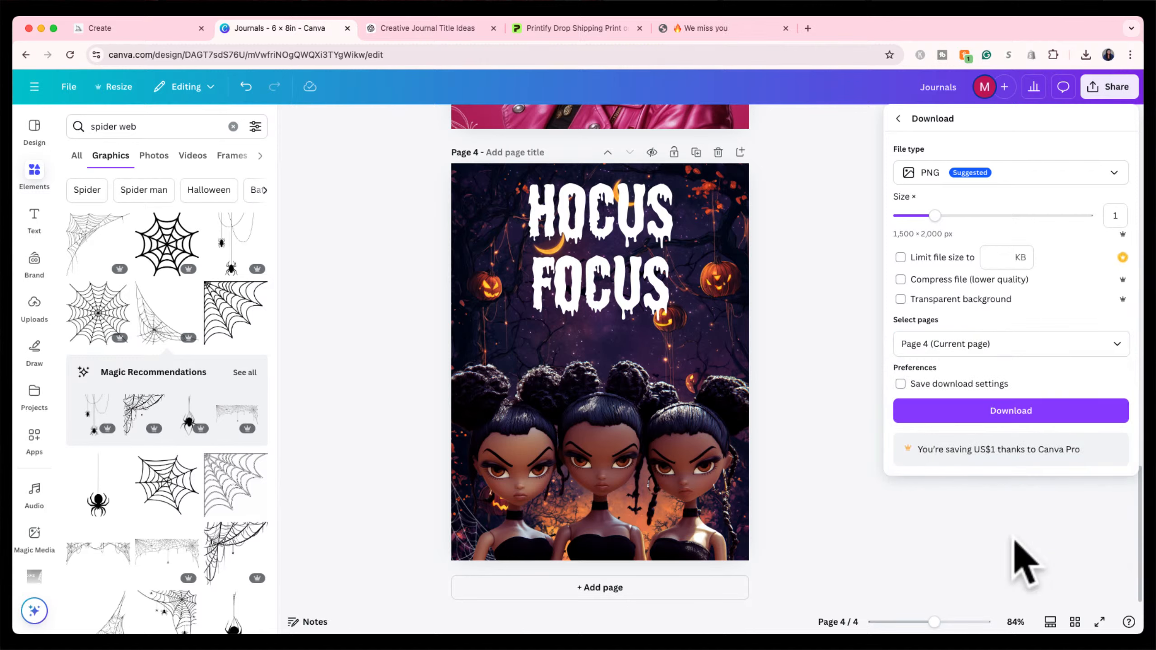
left_click(994, 419)
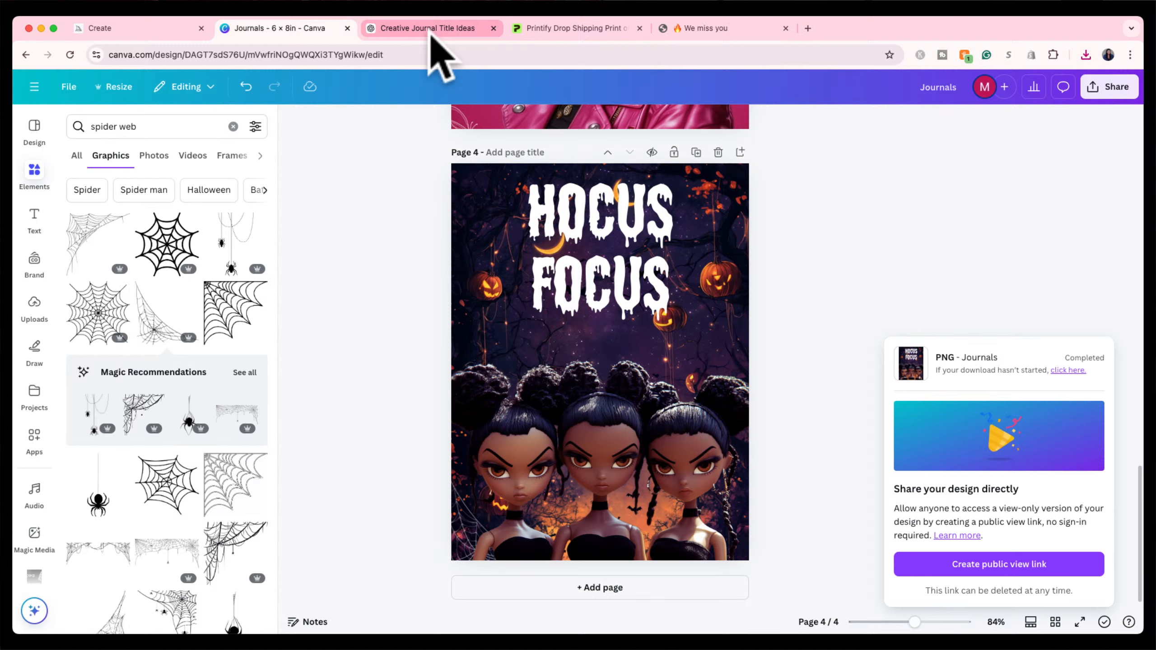
Switch to Printify's My Products page and briefly open the store list.
left_click(563, 32)
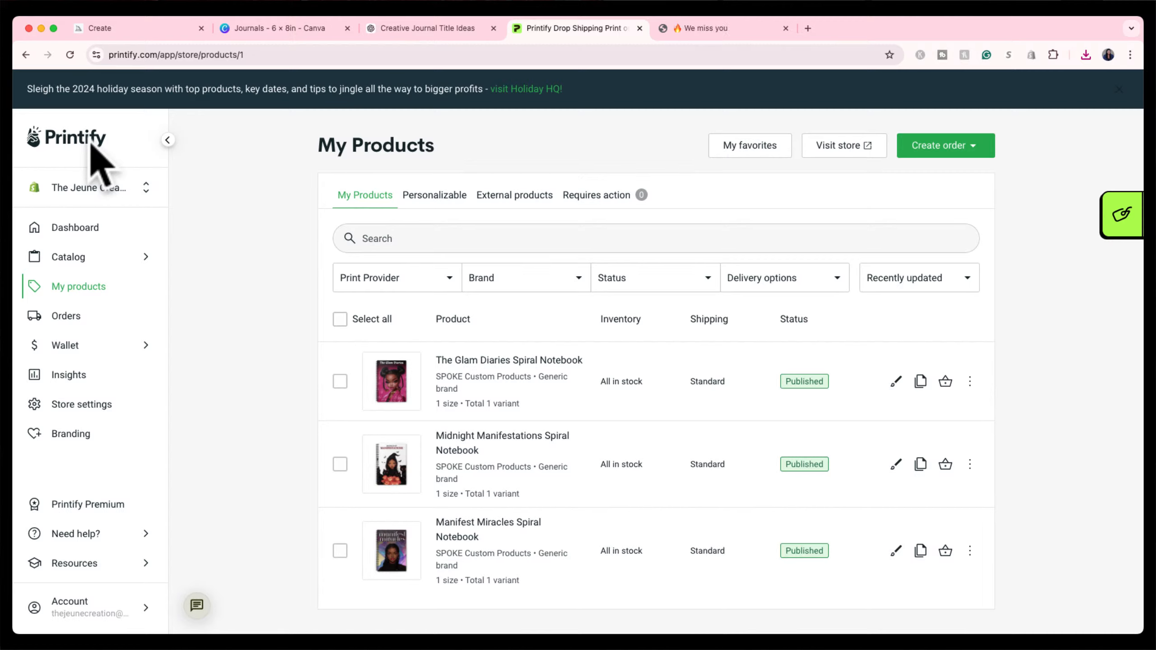
left_click(91, 191)
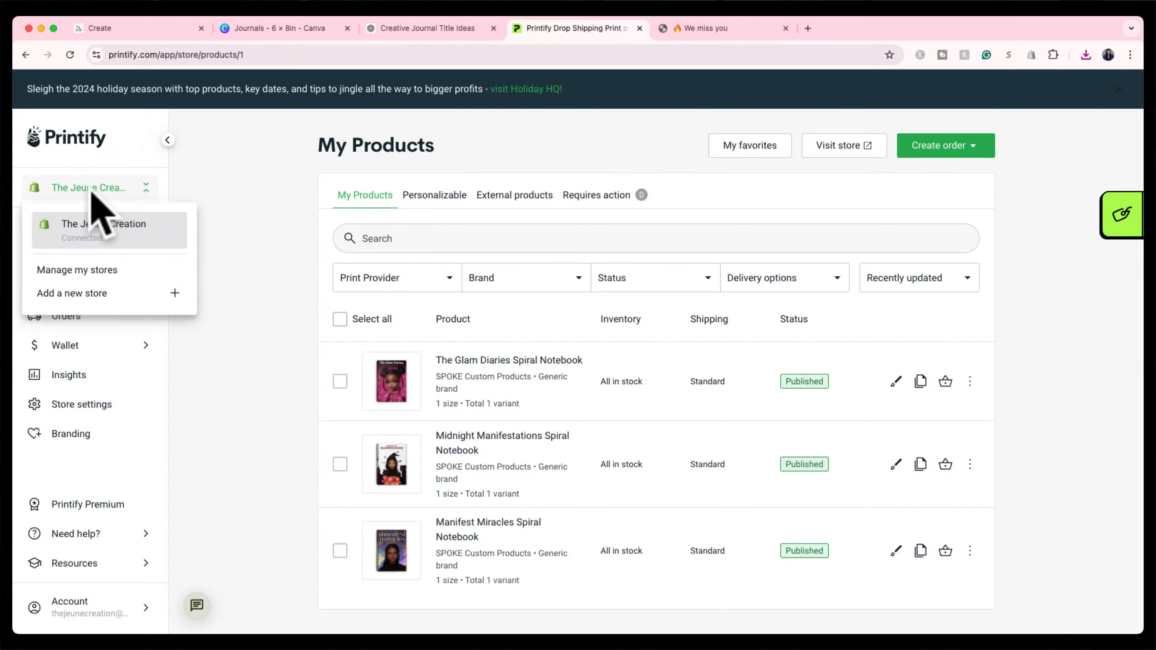
left_click(94, 188)
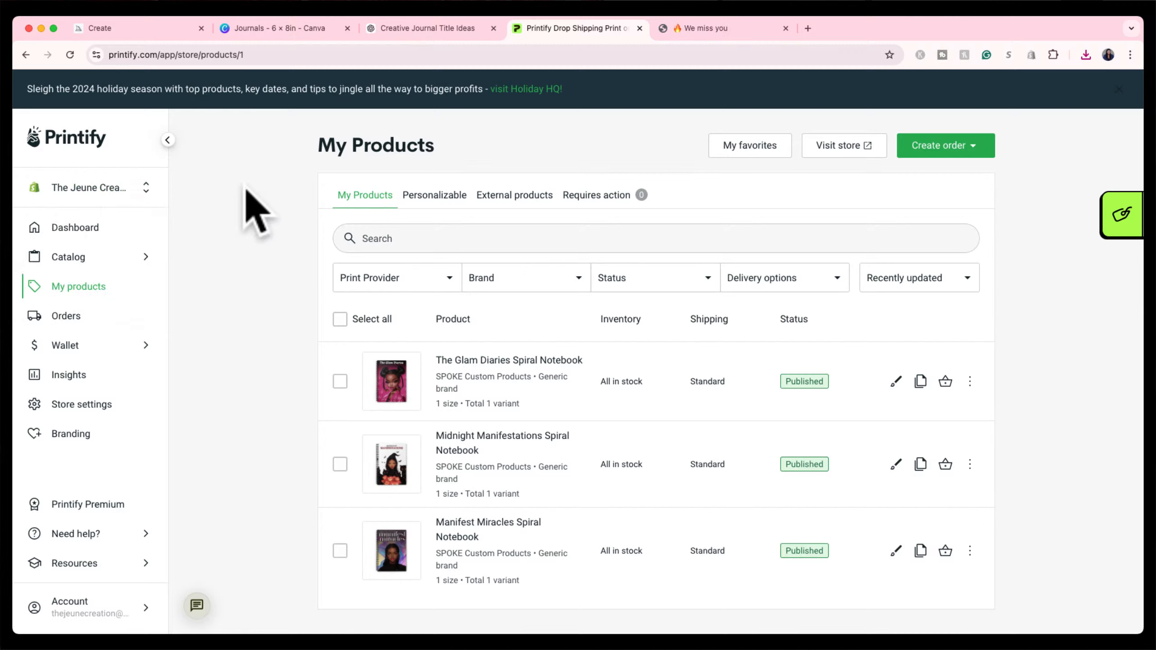
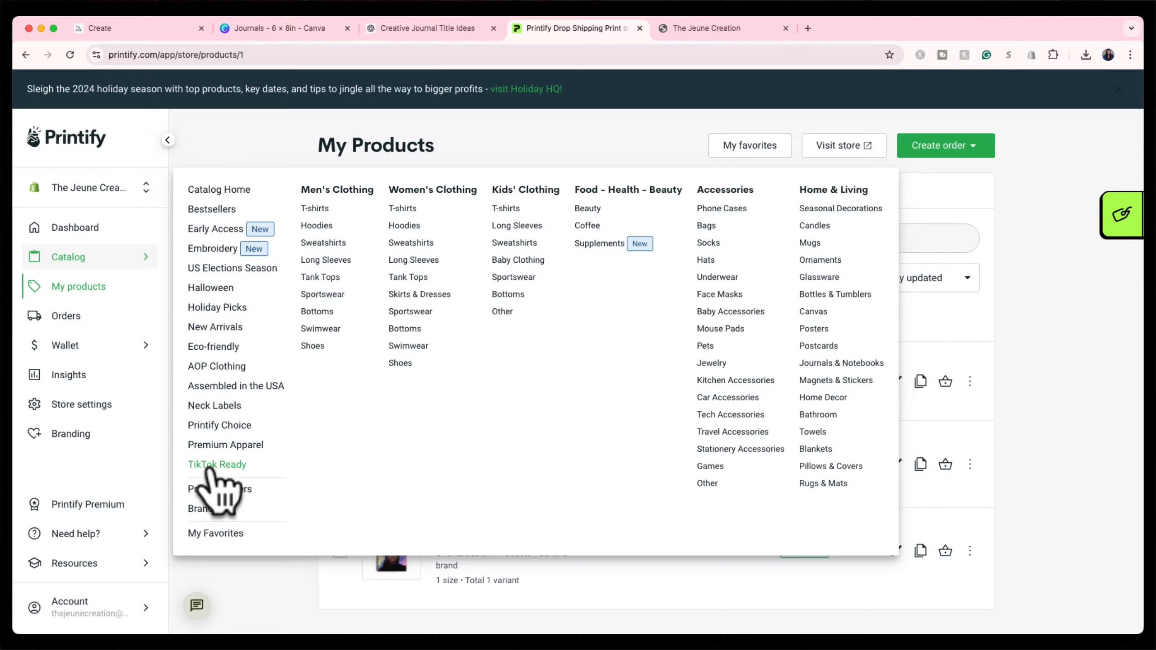
Open Printify's TikTok Ready catalog from the Catalog menu.
left_click(214, 464)
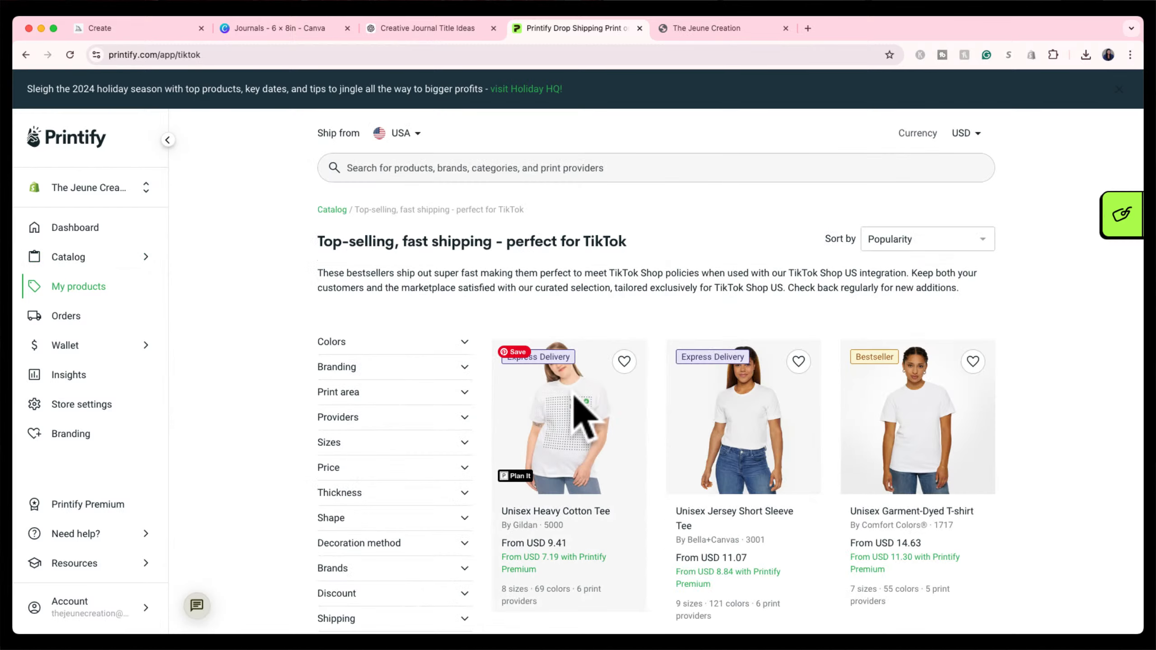
Browse the TikTok Ready top-selling products, then go to catalog page 2.
scroll(661, 456, "down", 2)
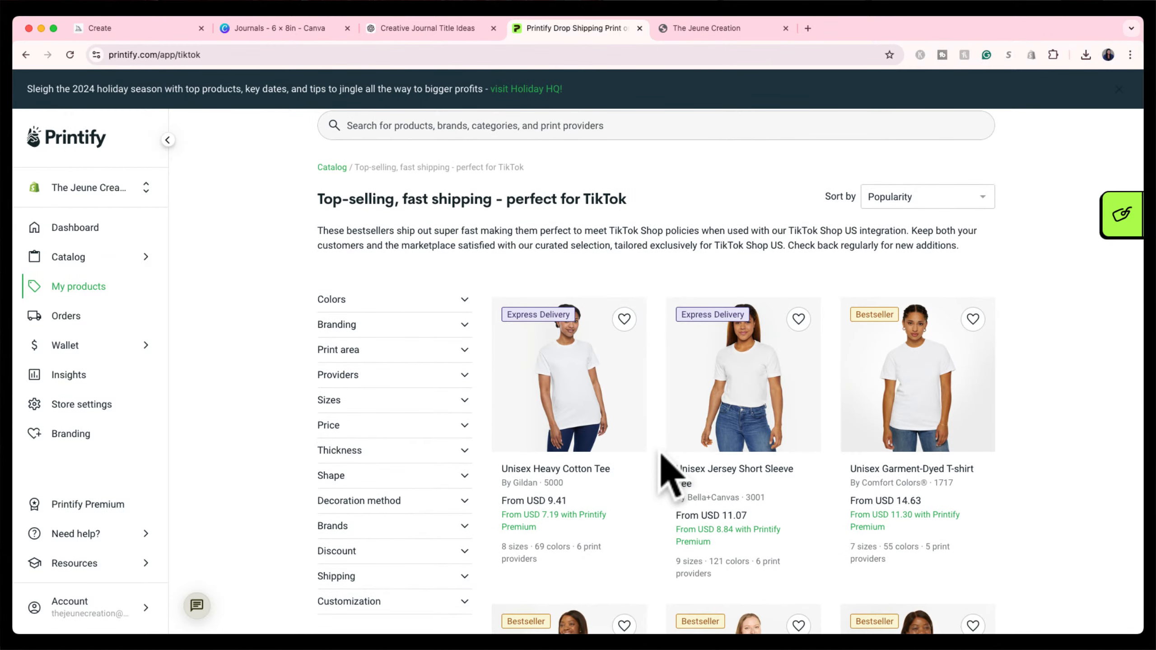
scroll(661, 460, "down", 1)
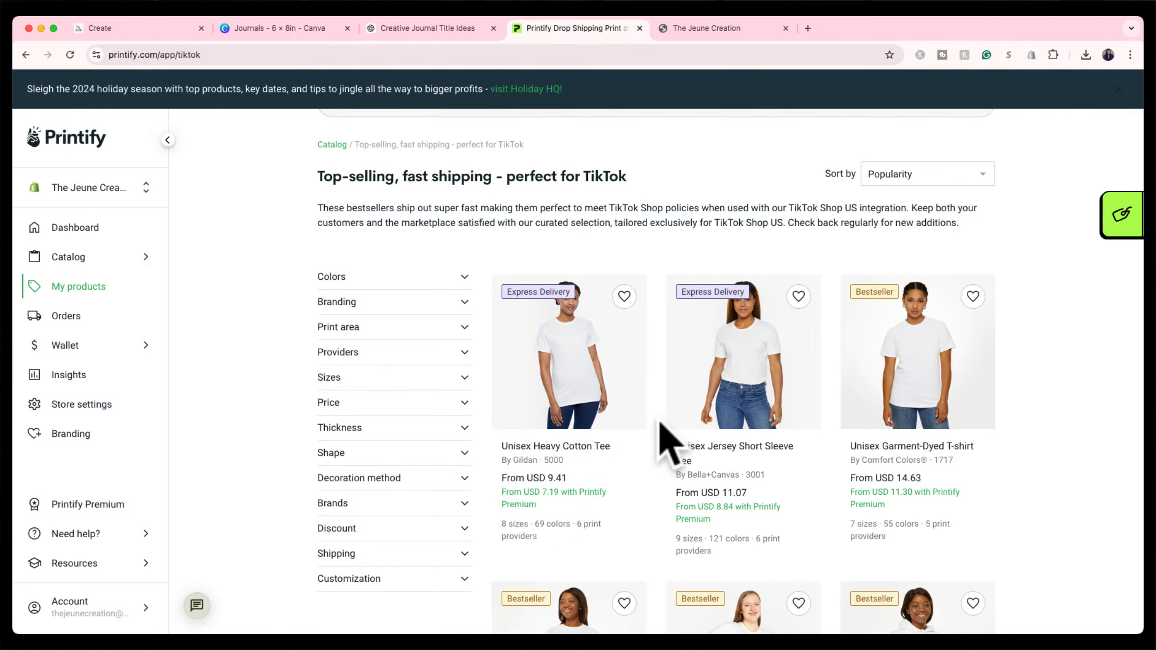
scroll(668, 448, "down", 2)
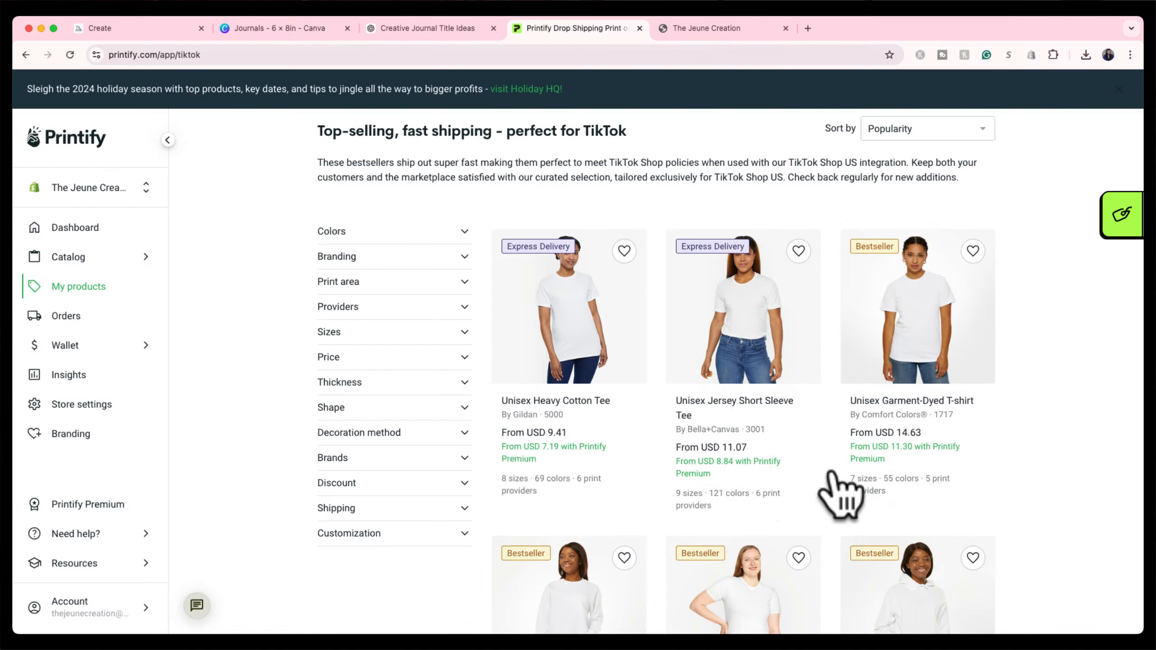
scroll(837, 487, "down", 6)
scroll(837, 475, "down", 9)
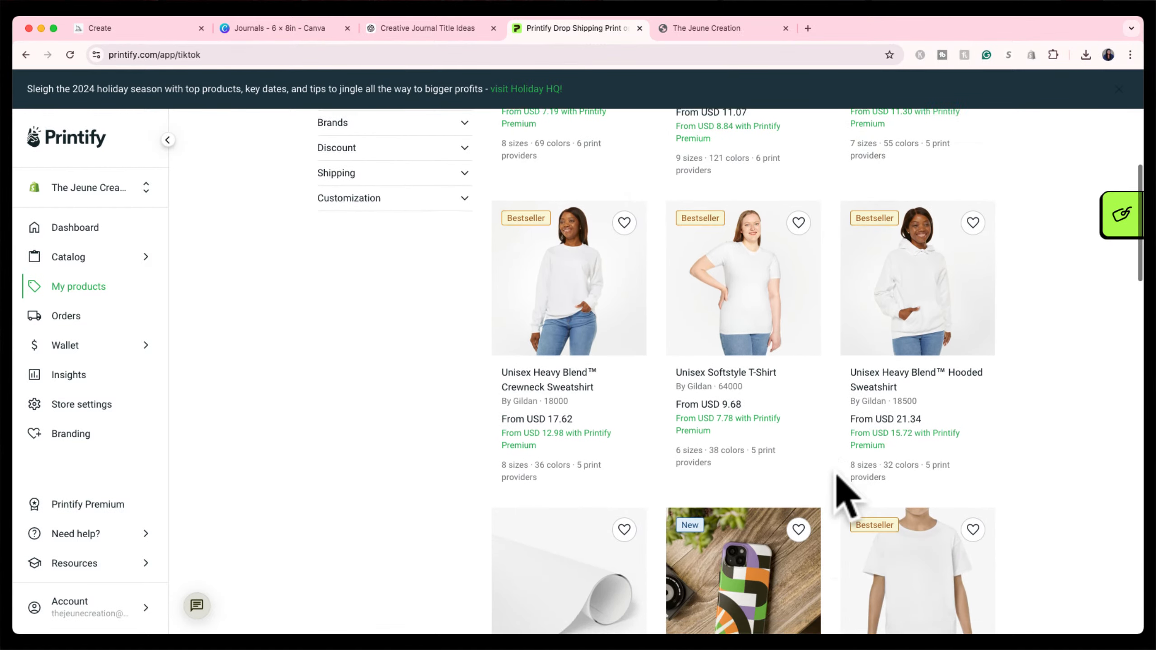
scroll(837, 476, "up", 10)
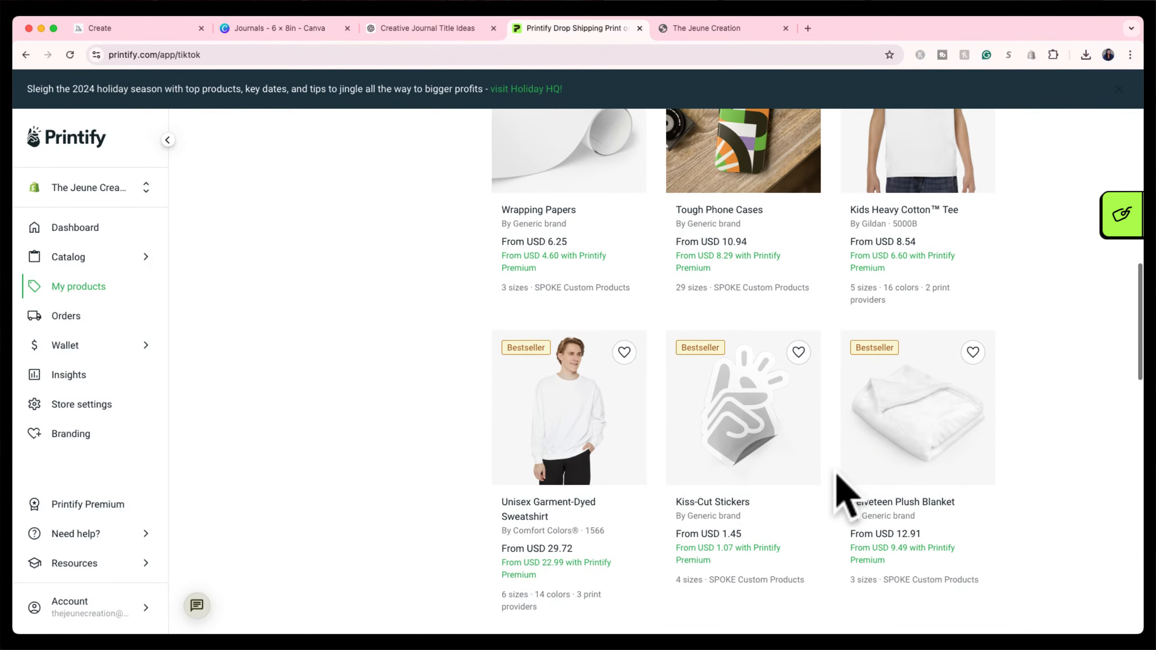
scroll(836, 474, "up", 8)
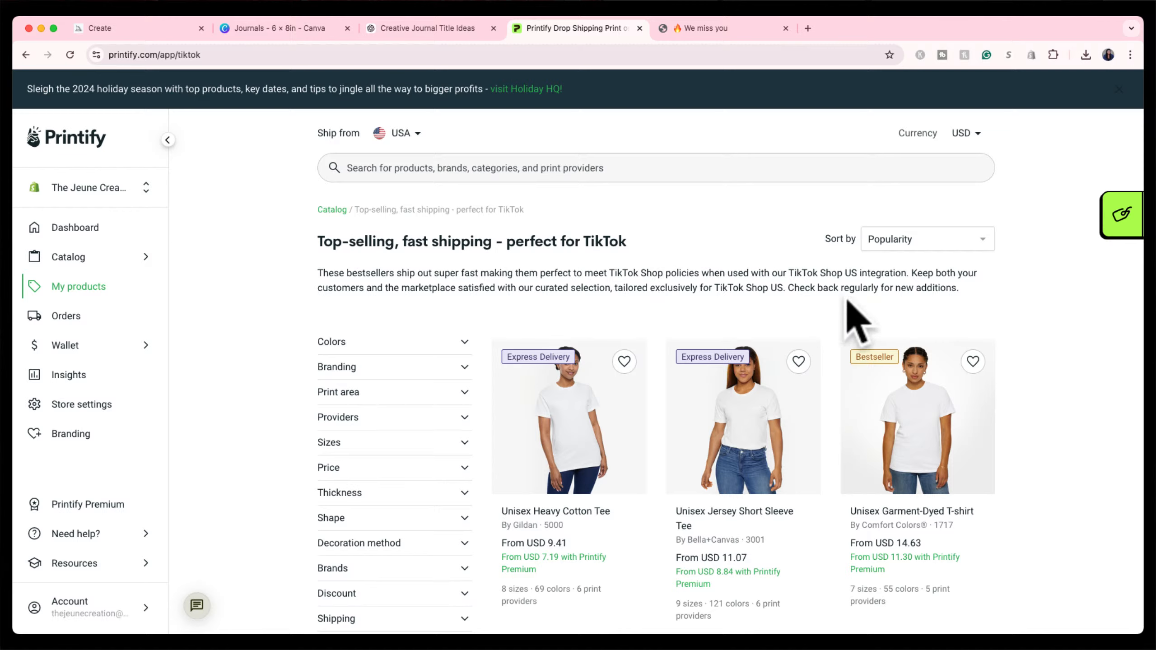
scroll(828, 387, "down", 5)
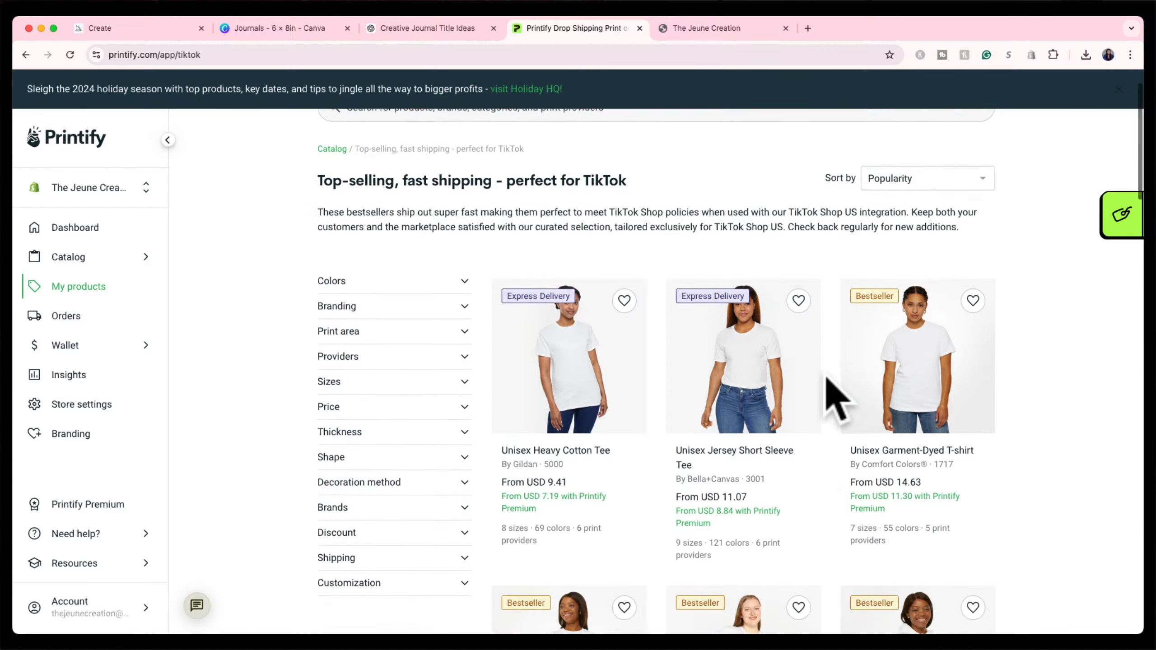
scroll(827, 380, "down", 5)
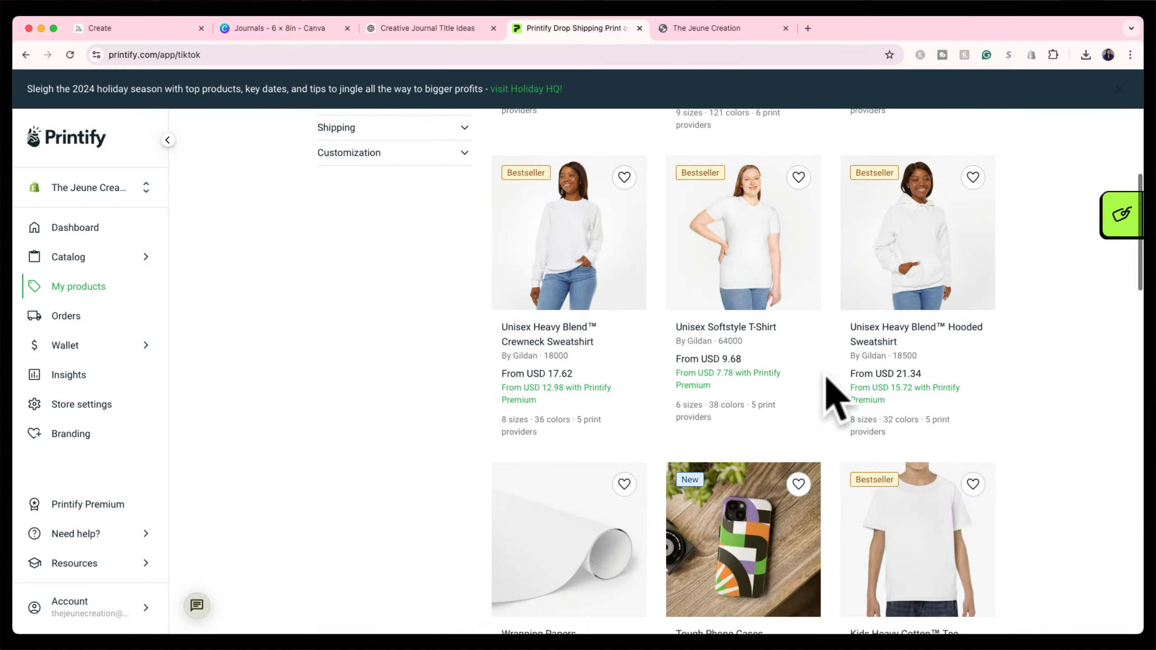
scroll(834, 396, "down", 3)
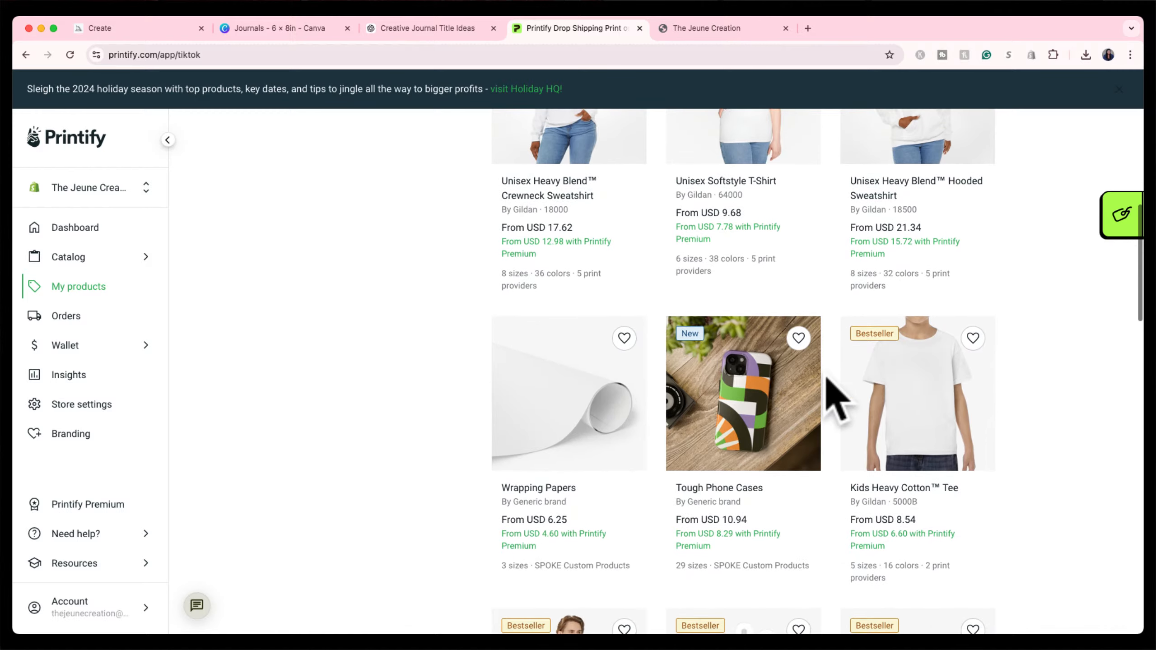
scroll(831, 387, "down", 1)
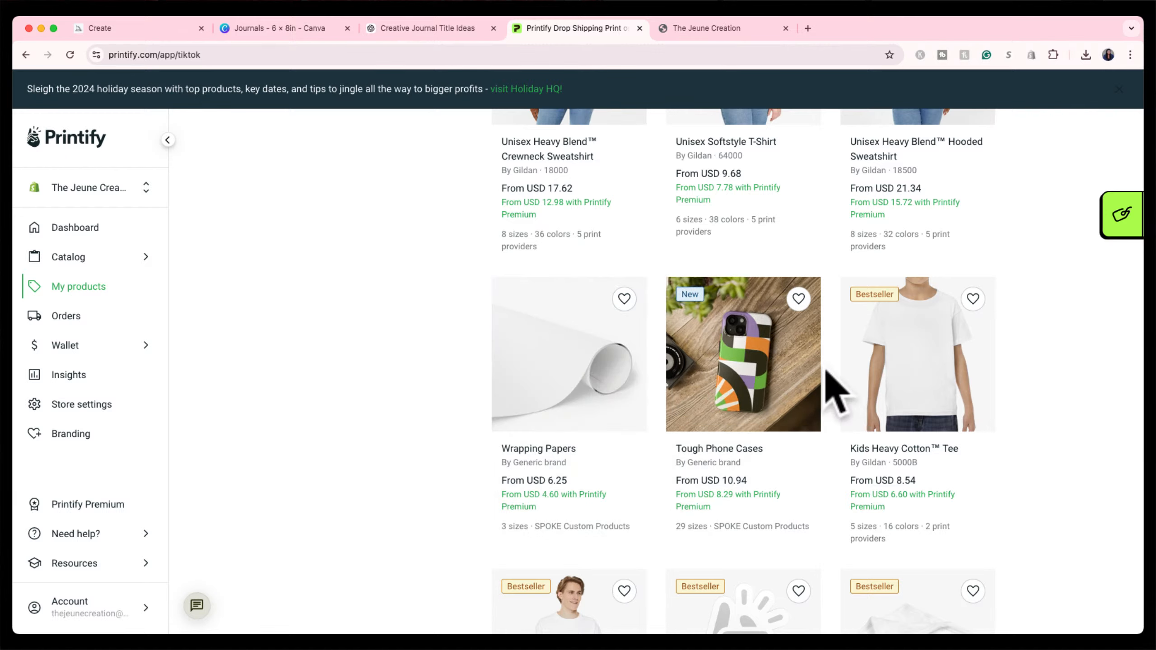
scroll(830, 392, "down", 5)
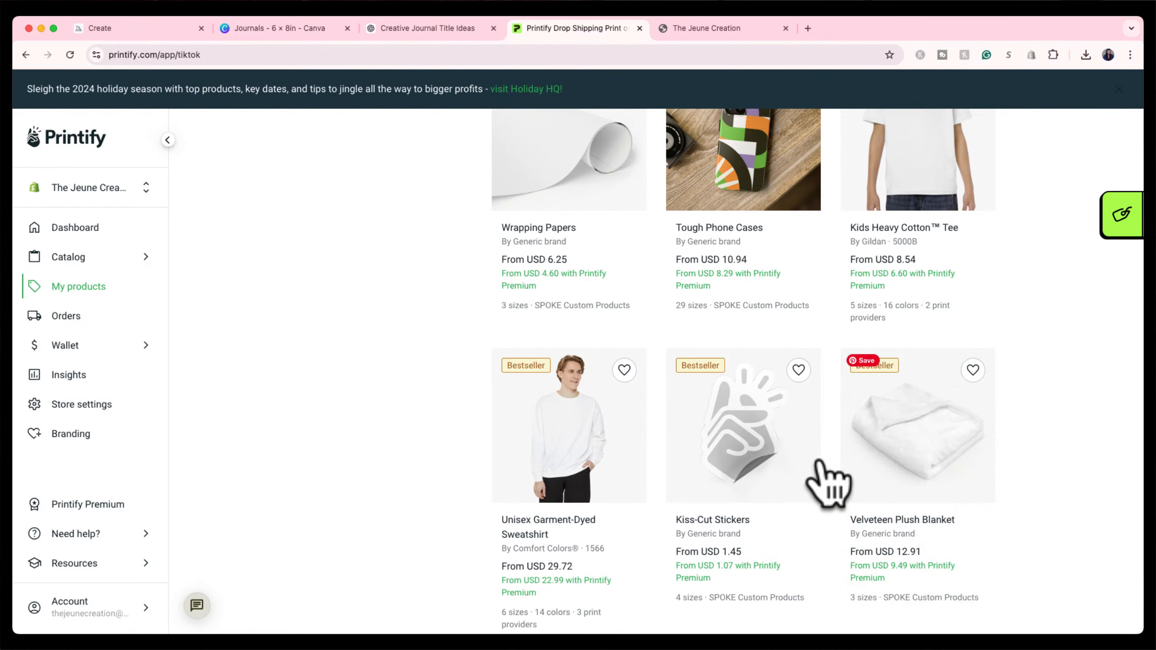
scroll(826, 469, "down", 5)
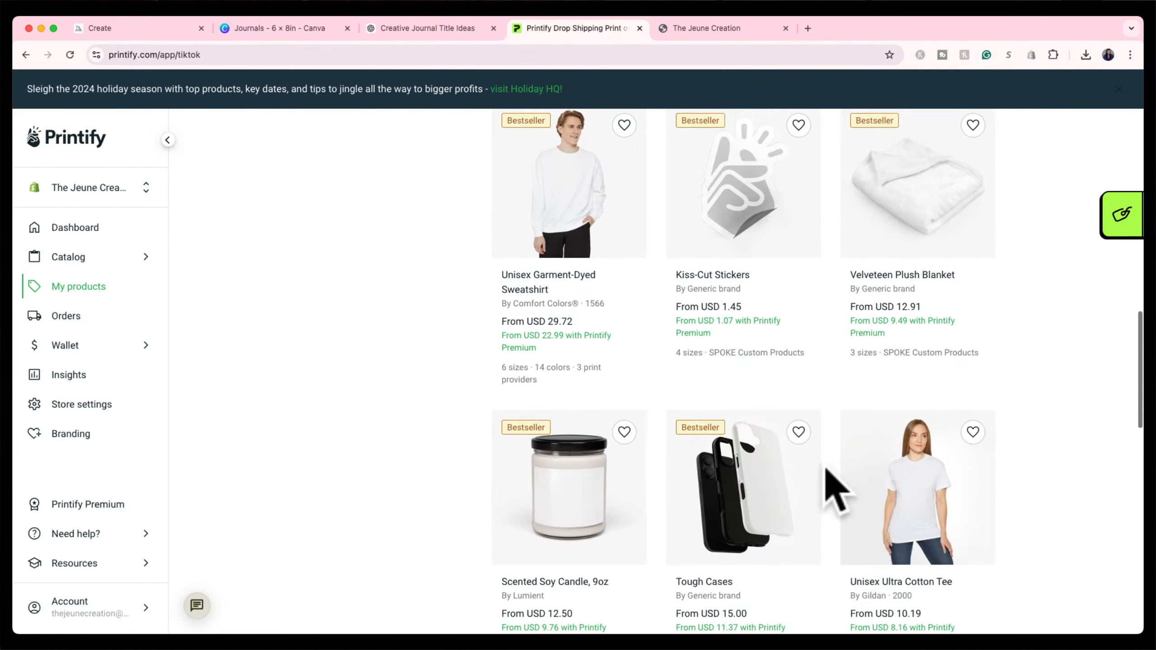
scroll(834, 489, "down", 5)
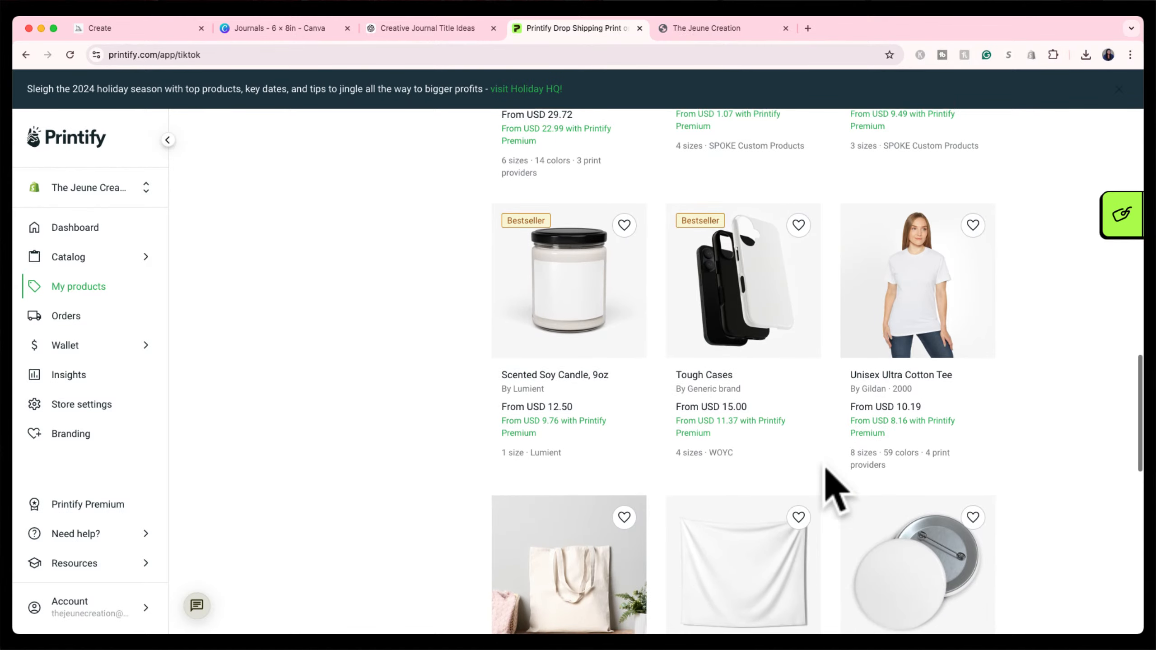
scroll(825, 469, "down", 1)
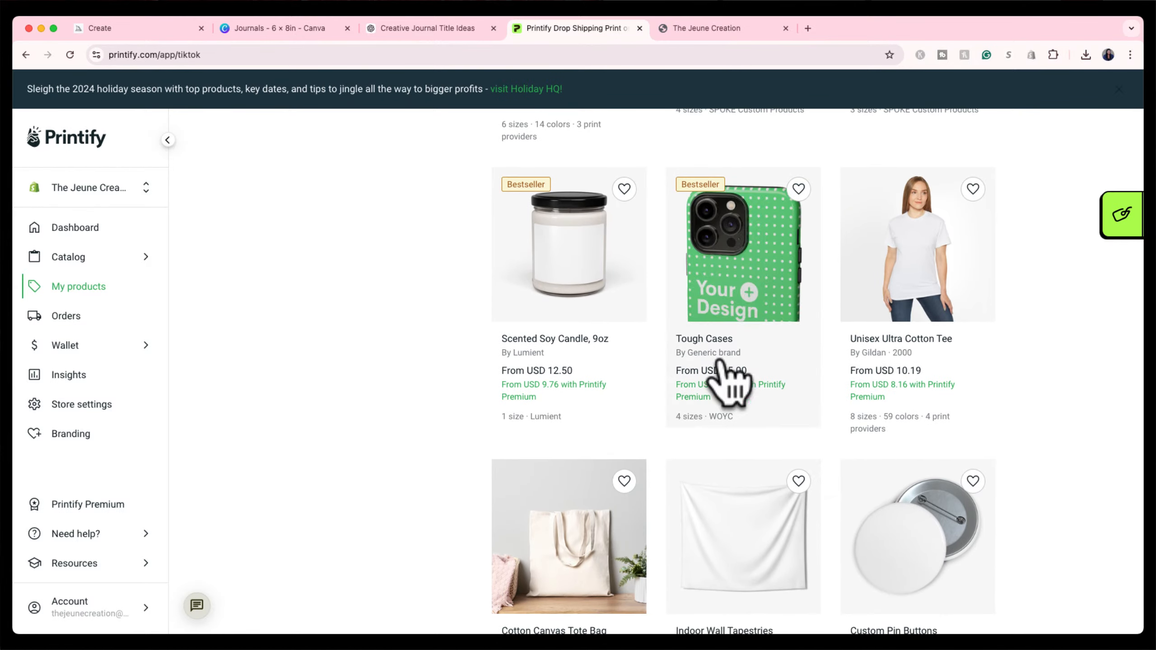
scroll(842, 410, "down", 1)
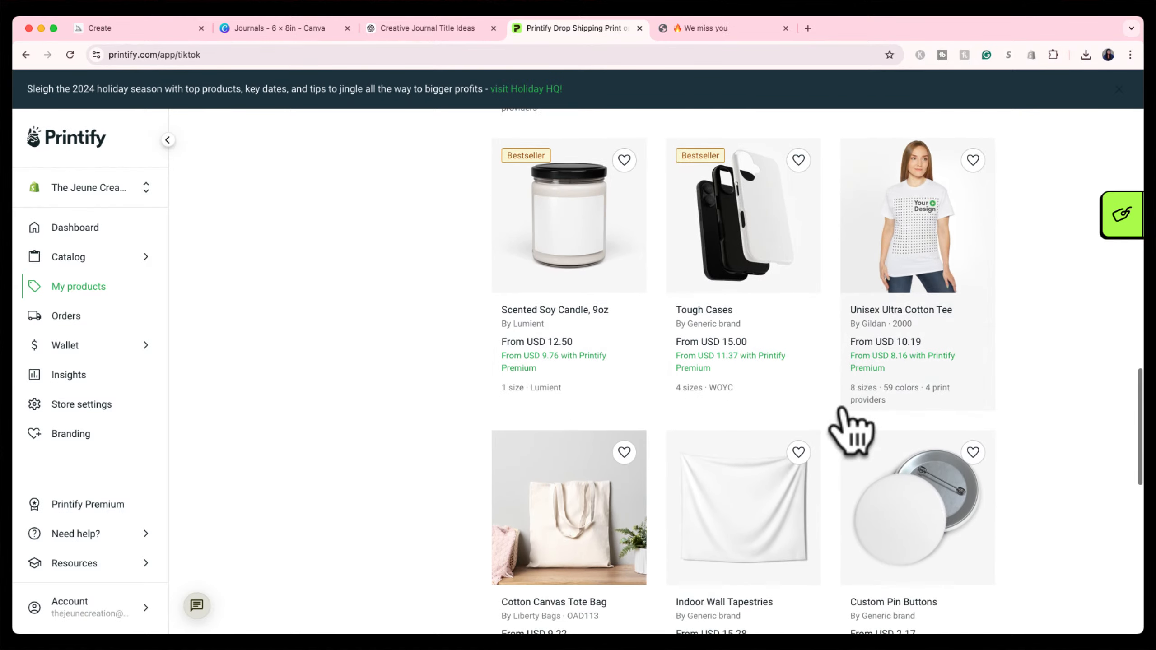
scroll(840, 413, "down", 15)
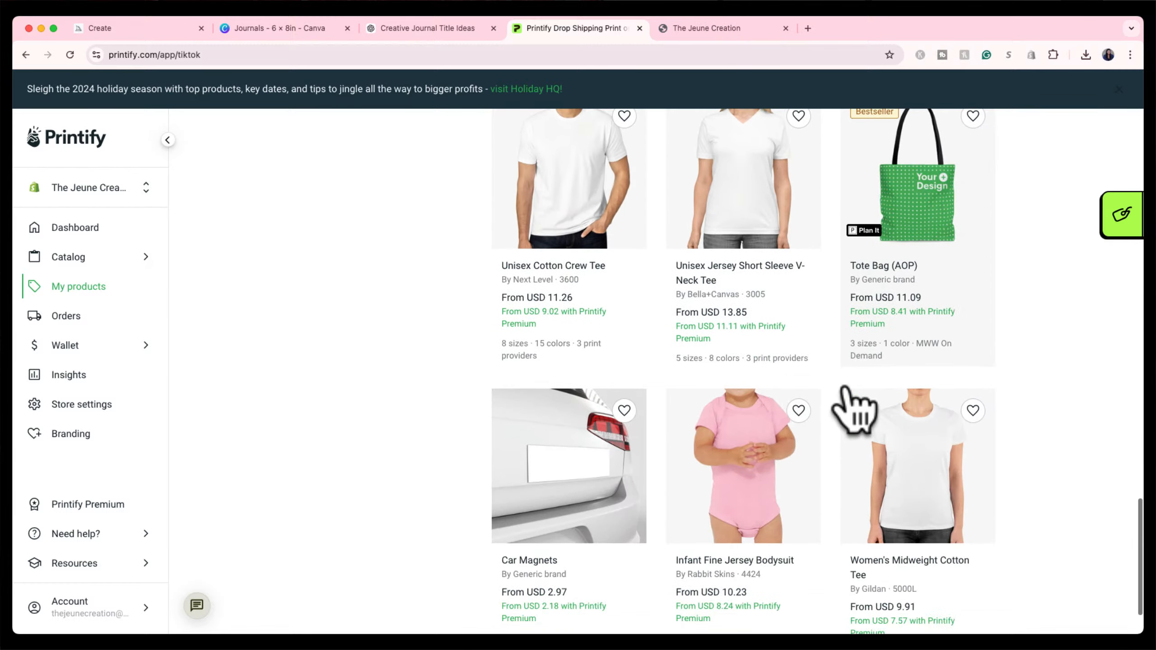
scroll(846, 401, "down", 2)
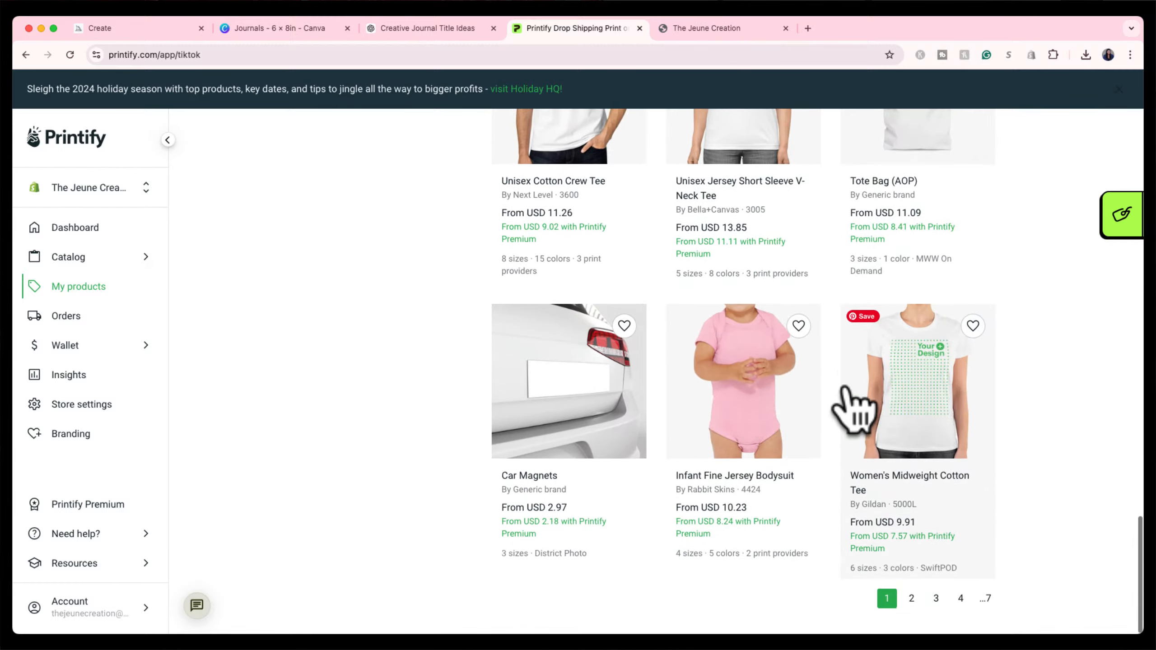
left_click(911, 600)
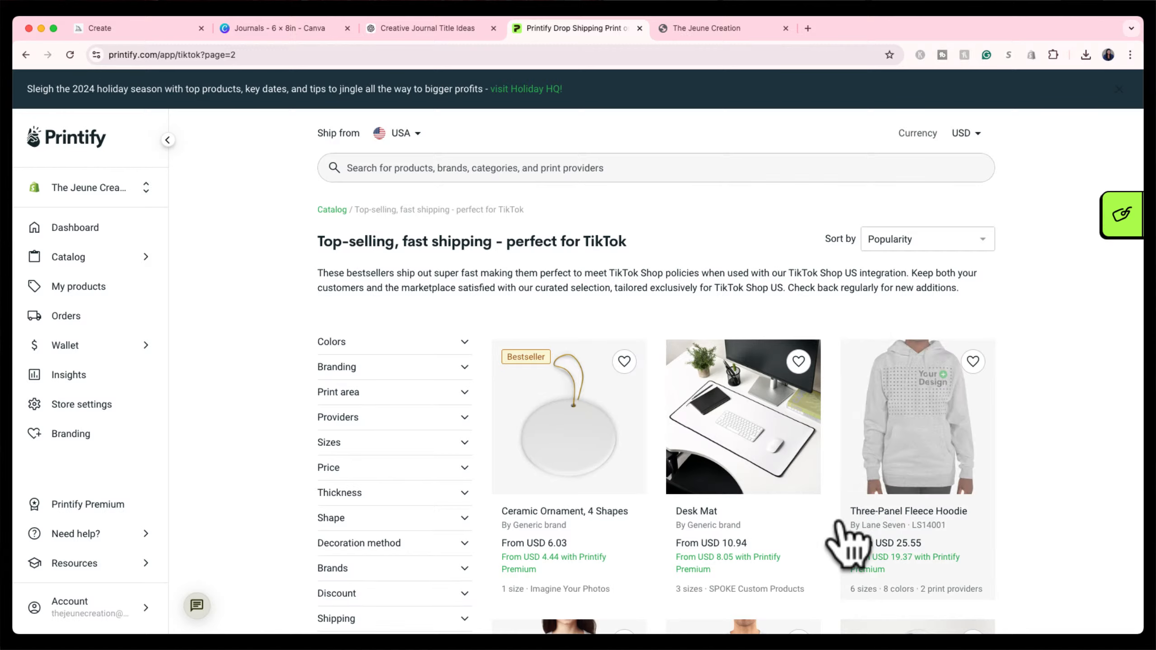
Scroll page 2 until the Spiral Notebook - Ruled Line card (from USD 8.05) appears.
scroll(837, 524, "down", 9)
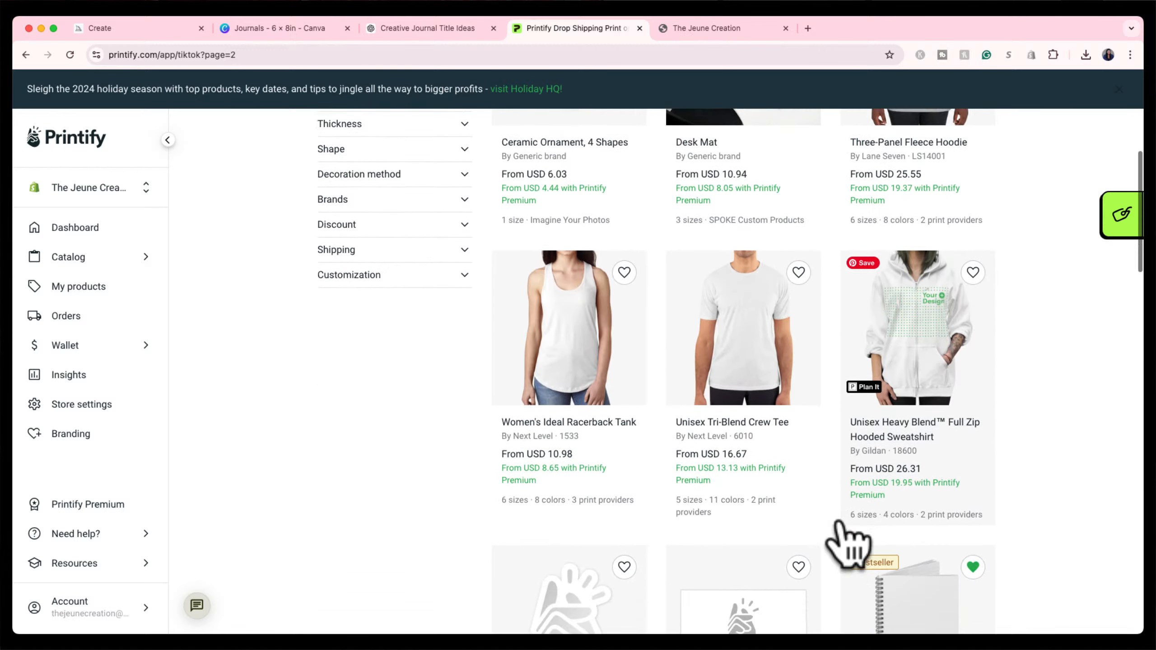
scroll(842, 528, "down", 1)
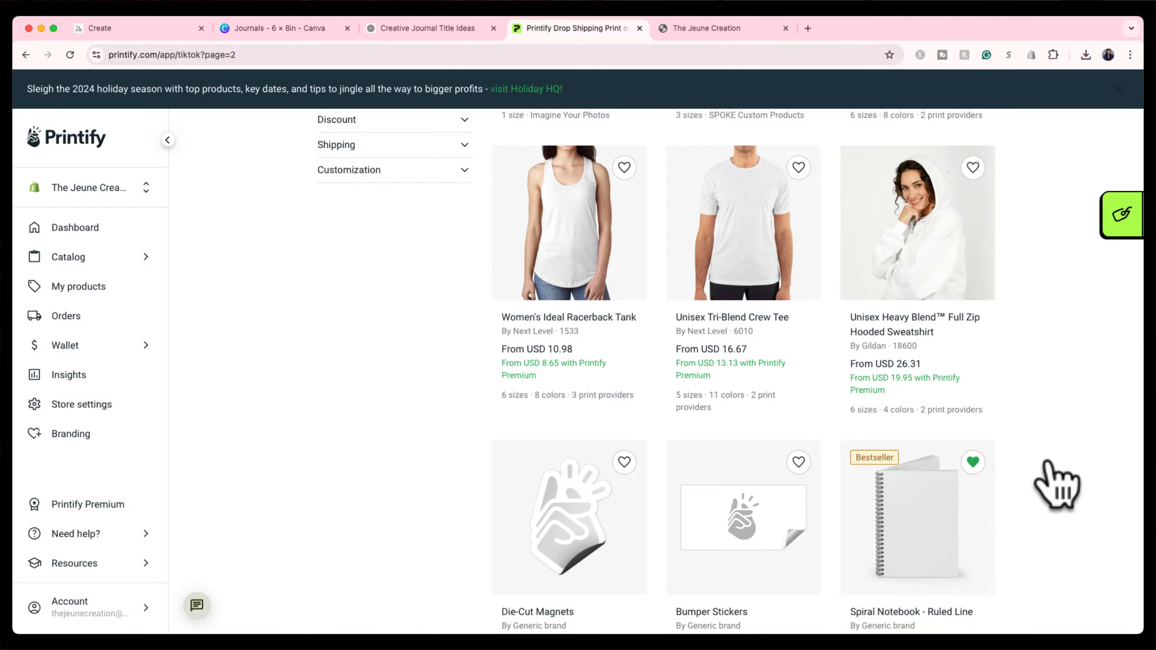
left_click(147, 258)
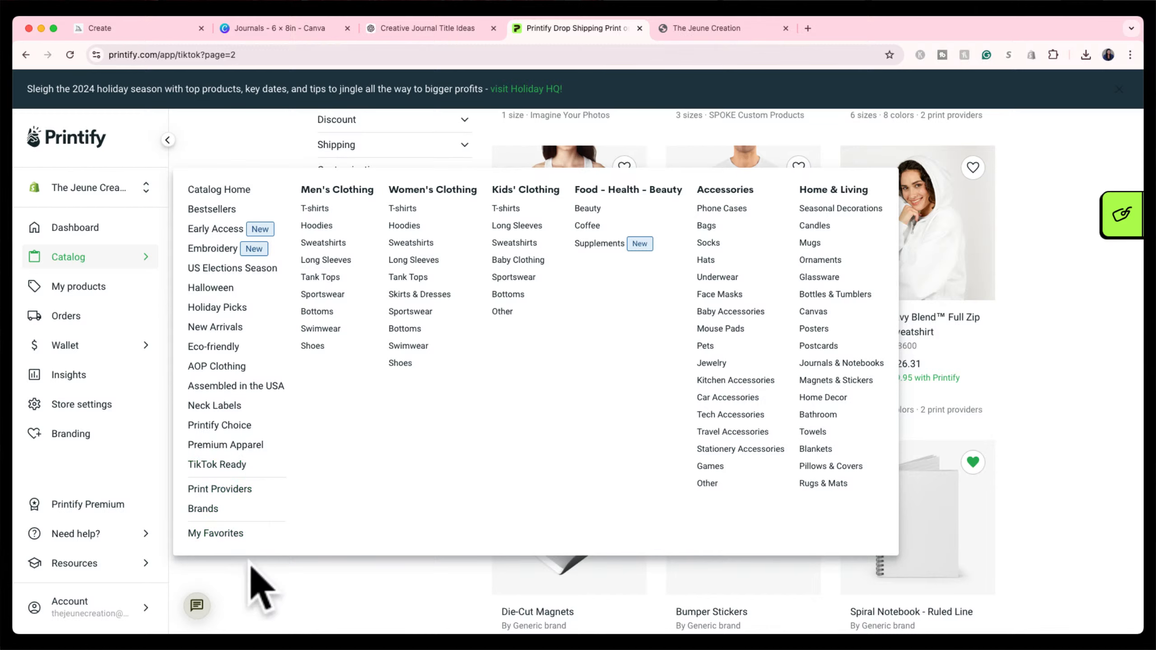
scroll(905, 519, "down", 3)
scroll(906, 517, "down", 1)
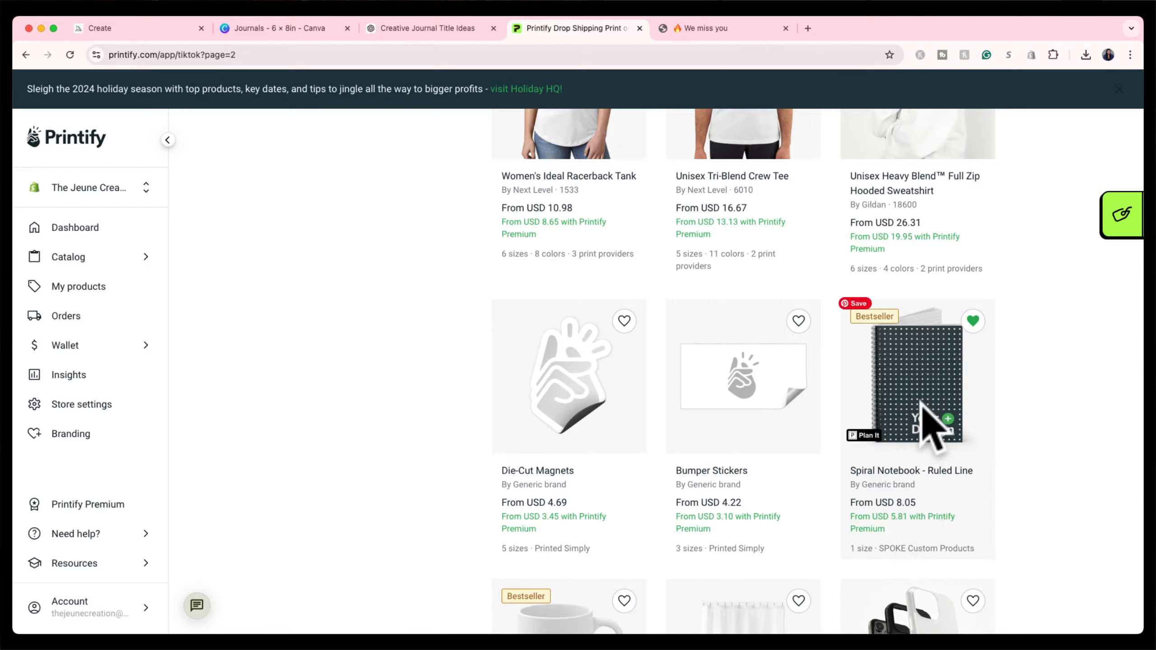
Open the Spiral Notebook - Ruled Line page and review the SPOKE Custom Products provider details.
left_click(928, 424)
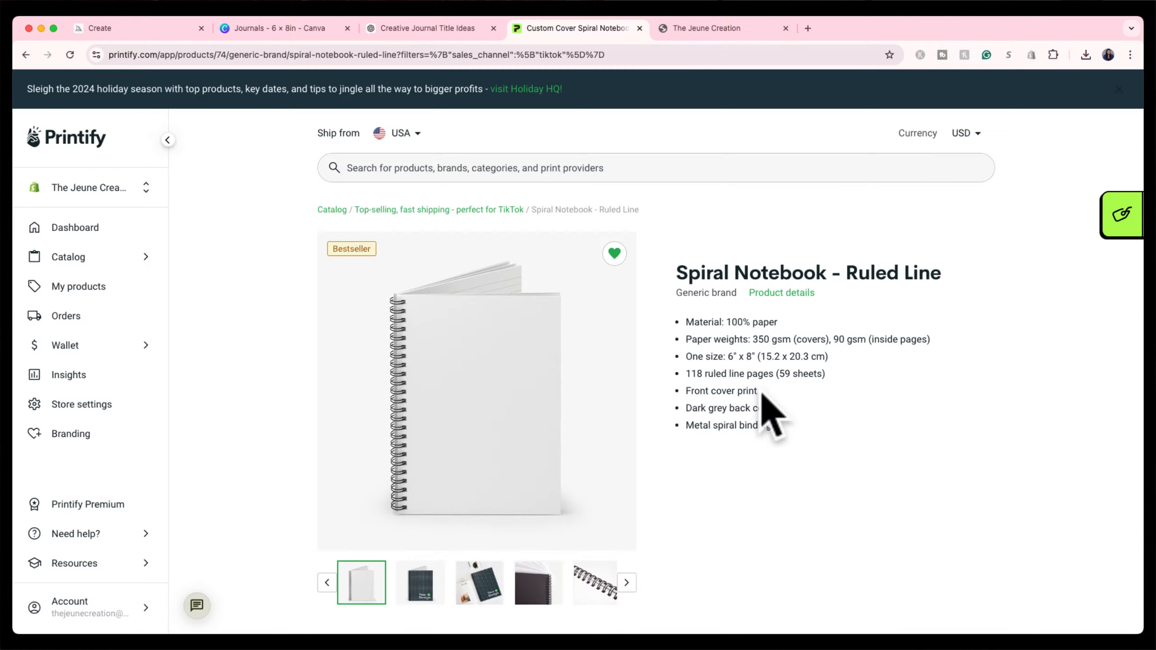
scroll(763, 395, "down", 1)
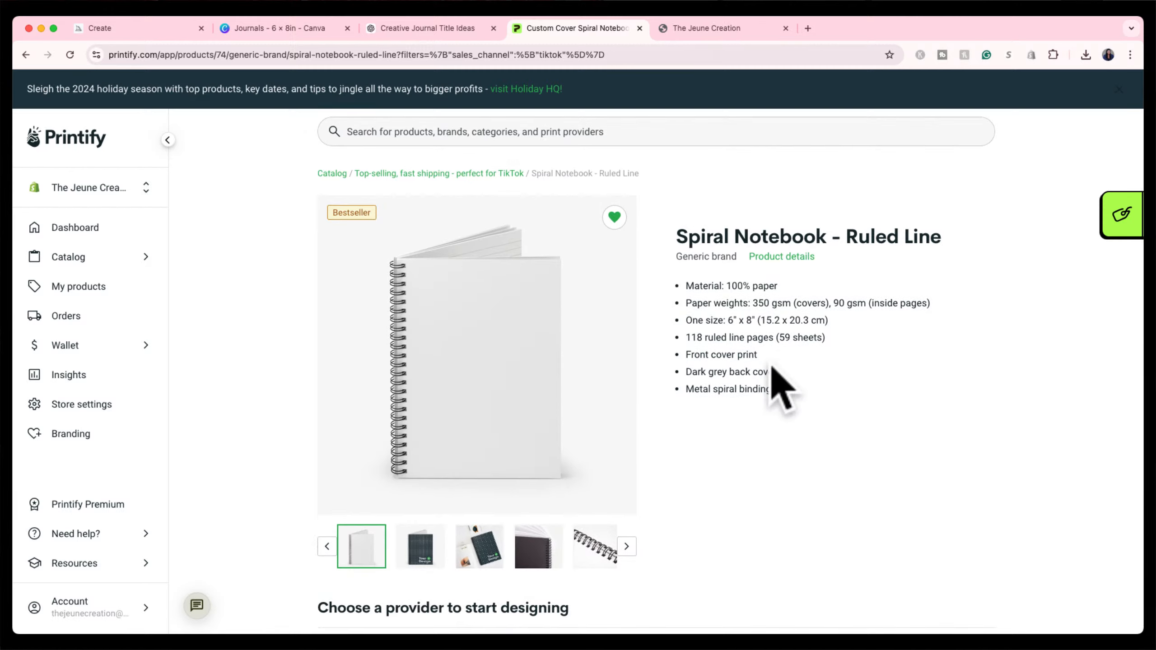
scroll(760, 387, "down", 1)
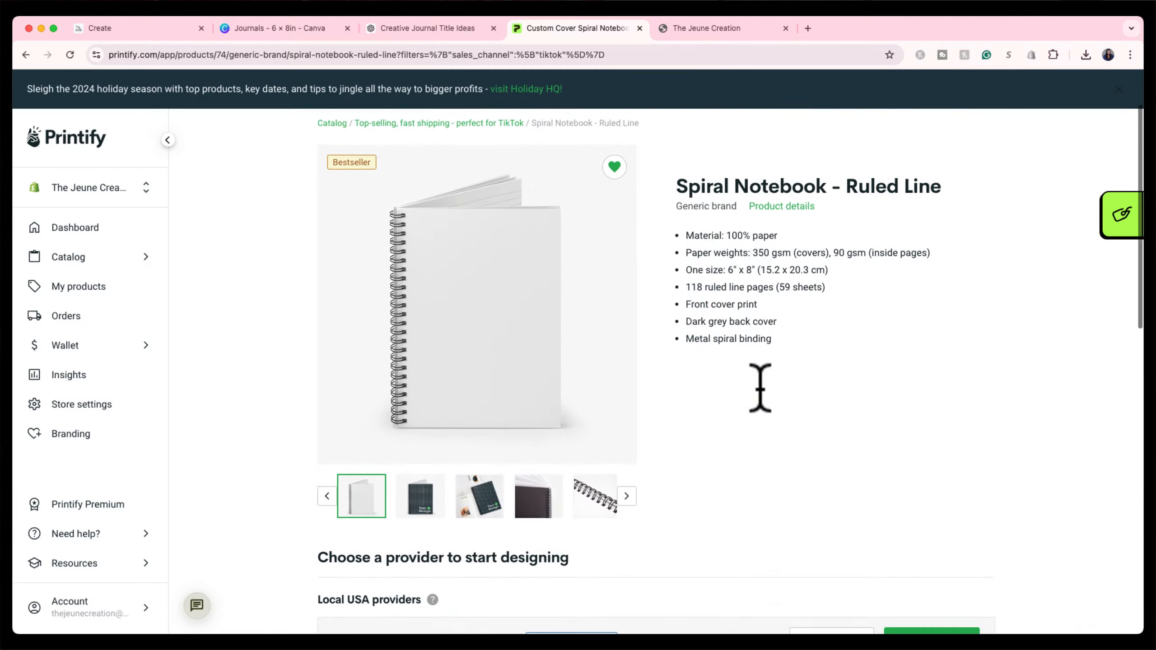
scroll(760, 387, "down", 3)
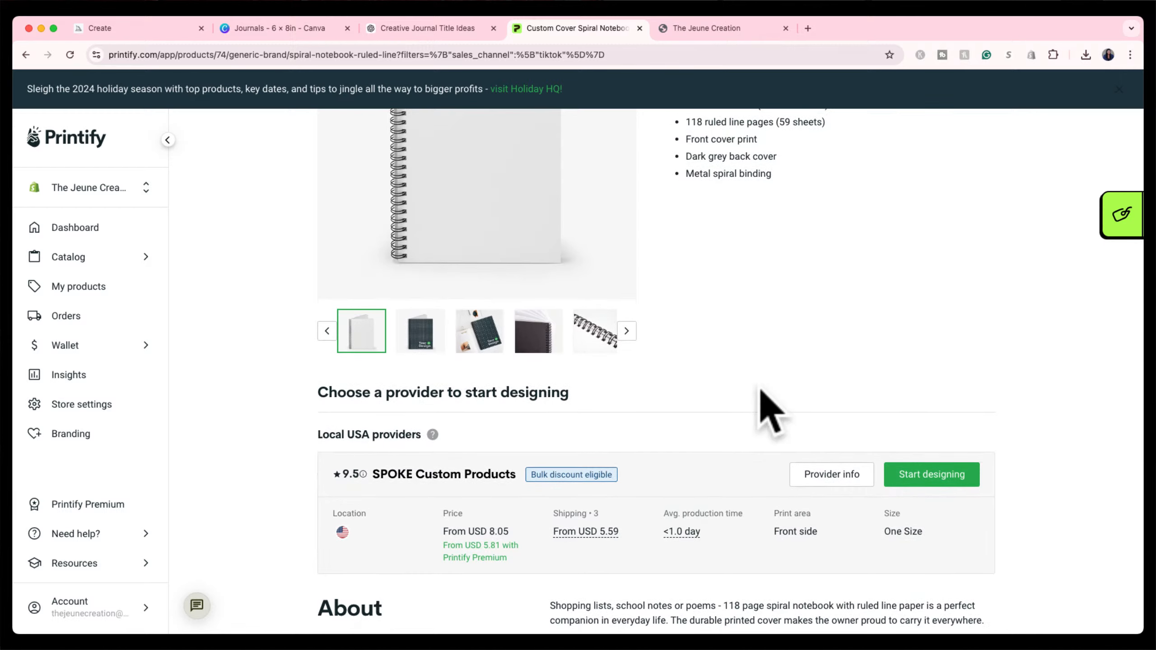
scroll(769, 410, "down", 2)
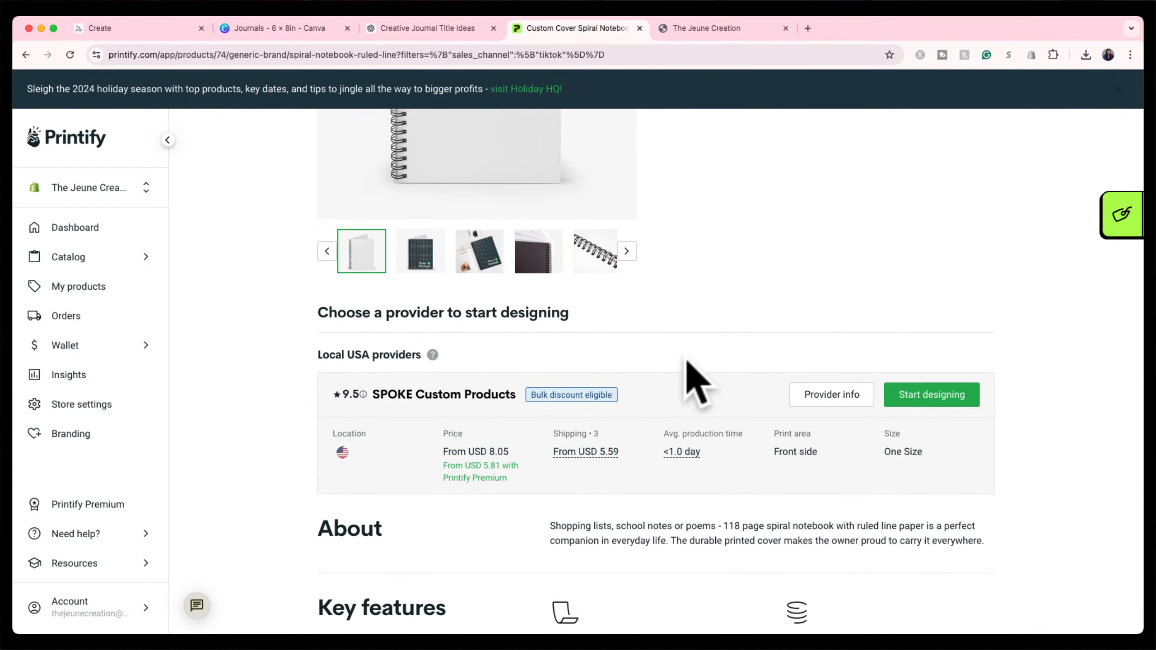
scroll(632, 328, "down", 2)
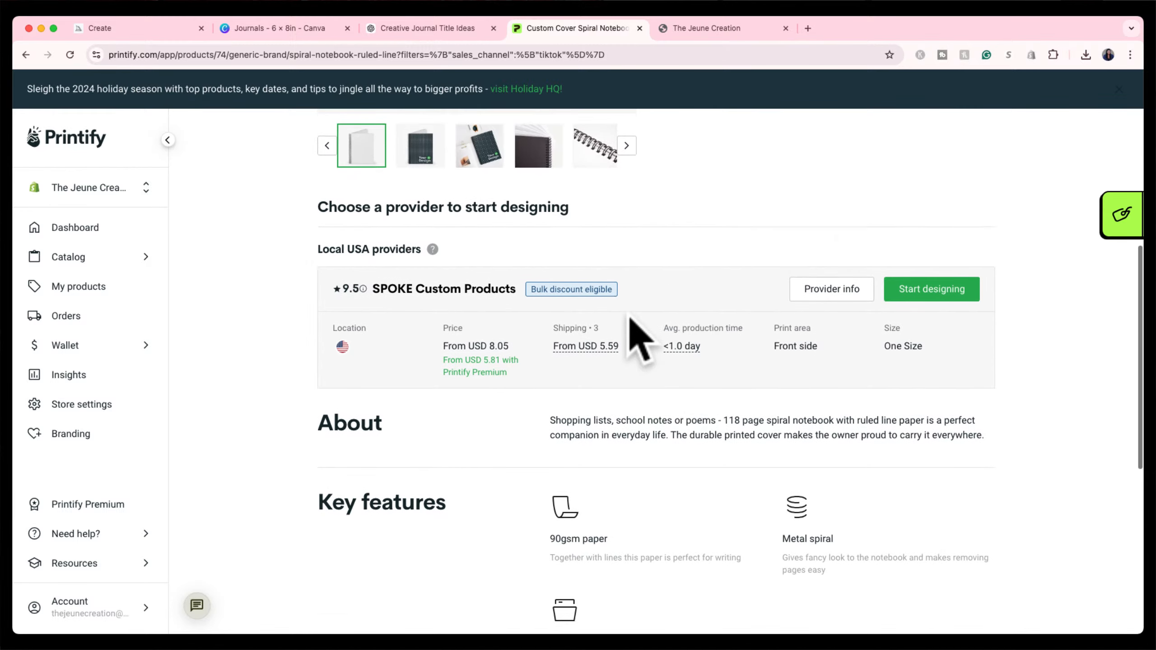
scroll(629, 318, "down", 1)
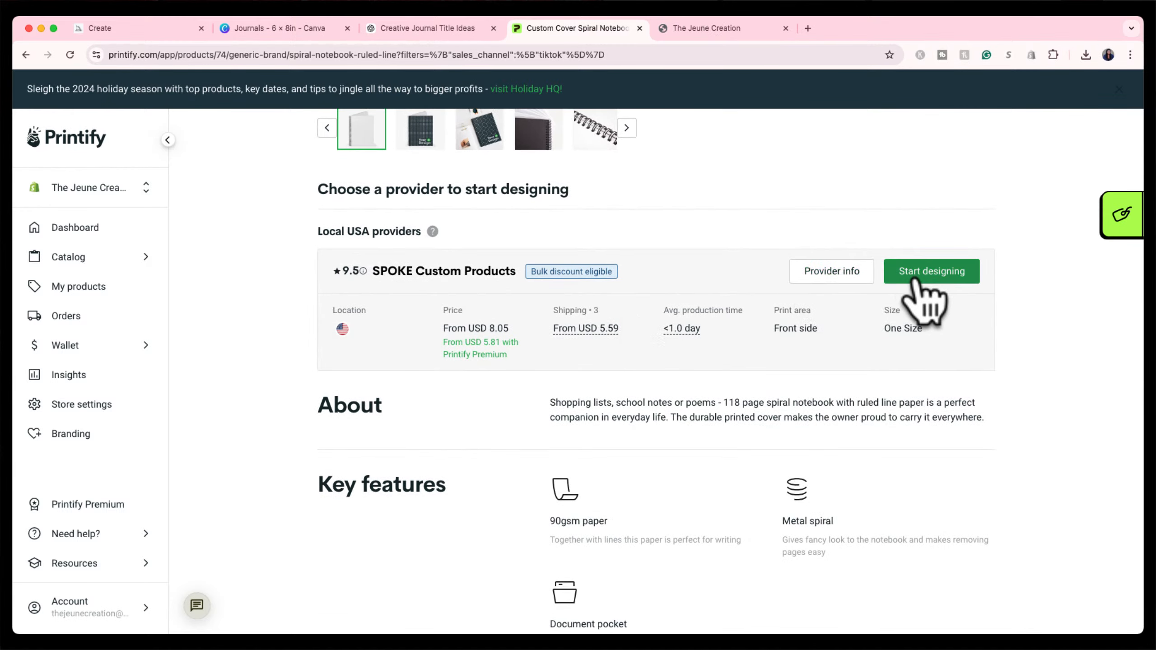
mouse_move(682, 330)
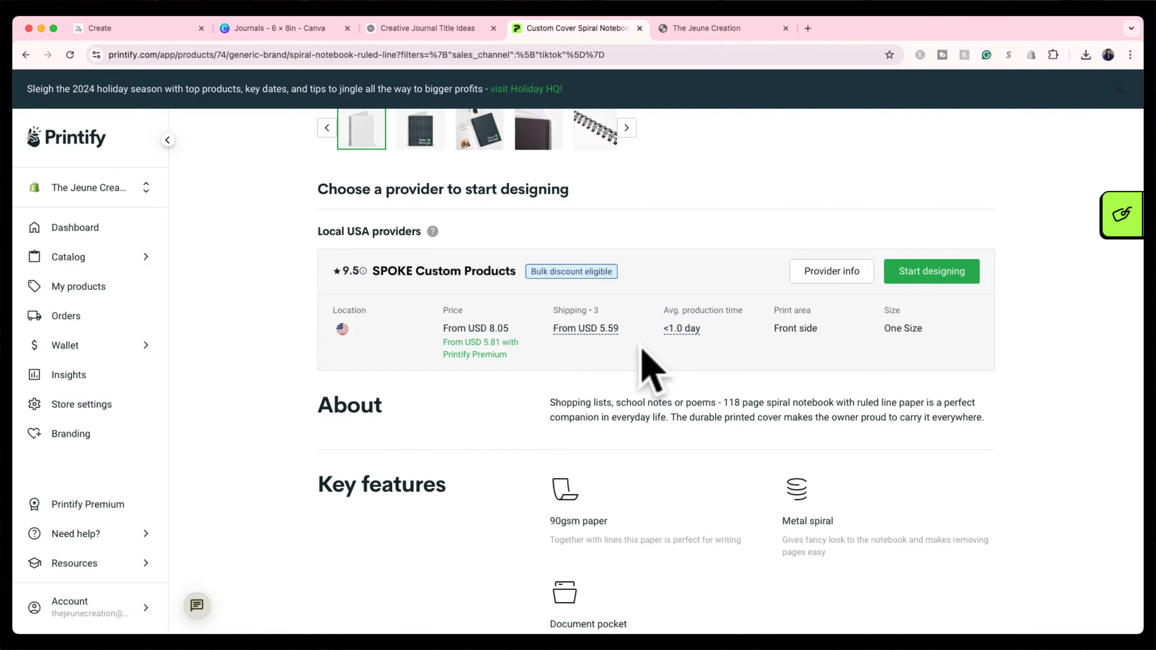
mouse_move(344, 330)
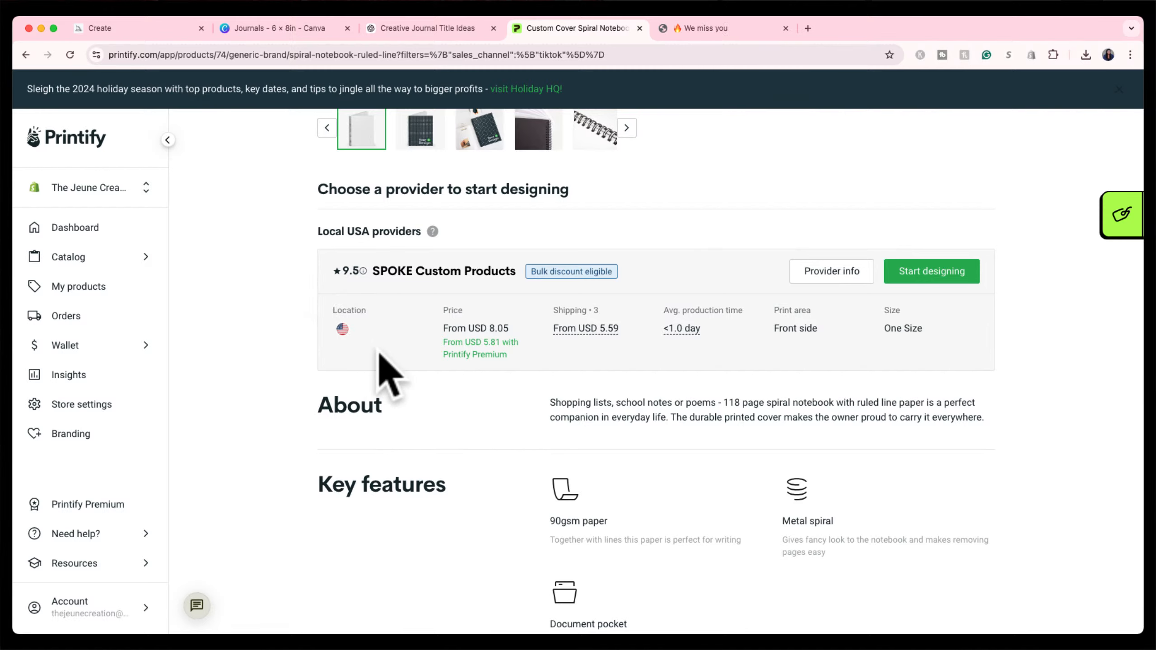
Start designing the notebook with SPOKE Custom Products.
scroll(389, 373, "down", 7)
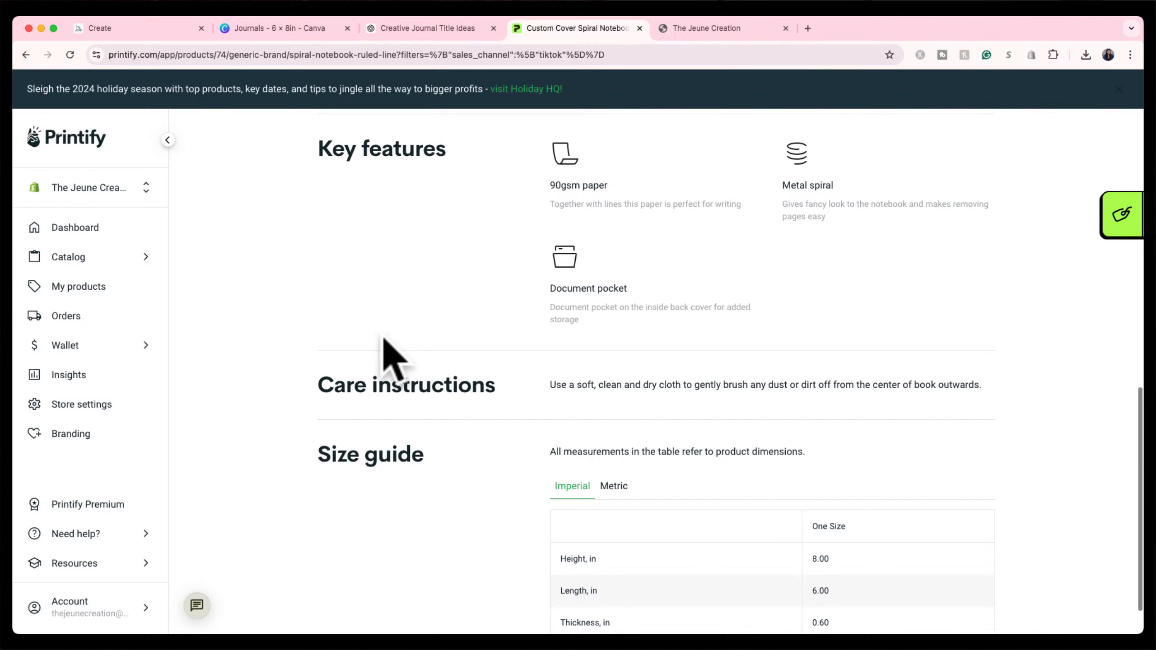
scroll(387, 328, "down", 1)
scroll(394, 314, "up", 10)
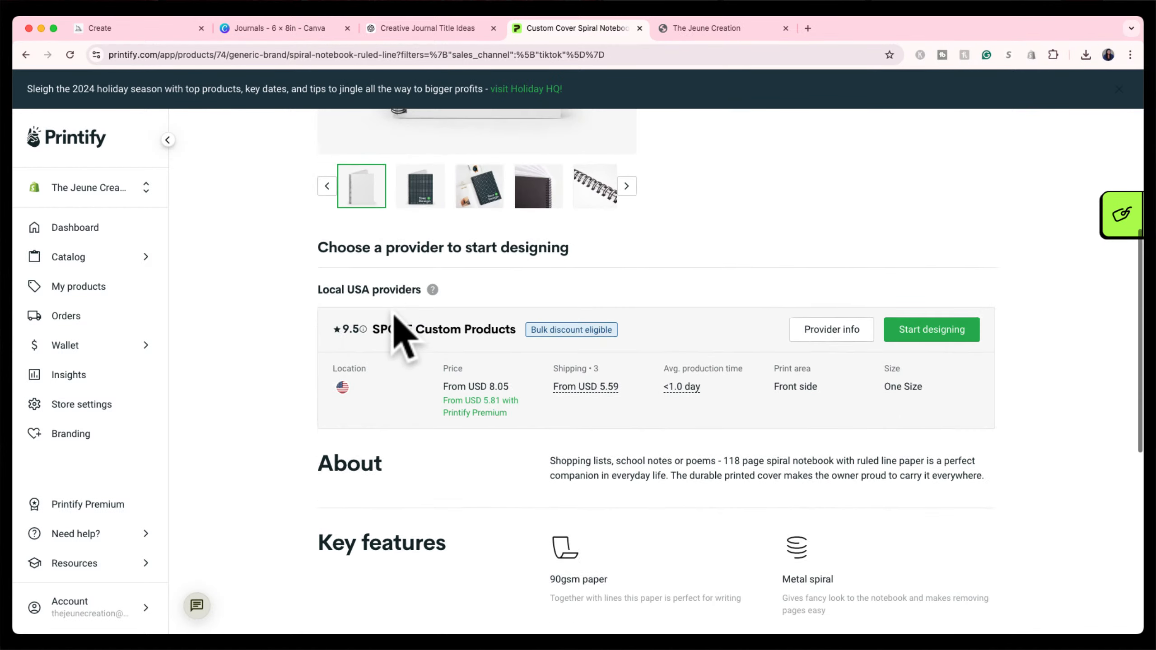
scroll(394, 314, "up", 2)
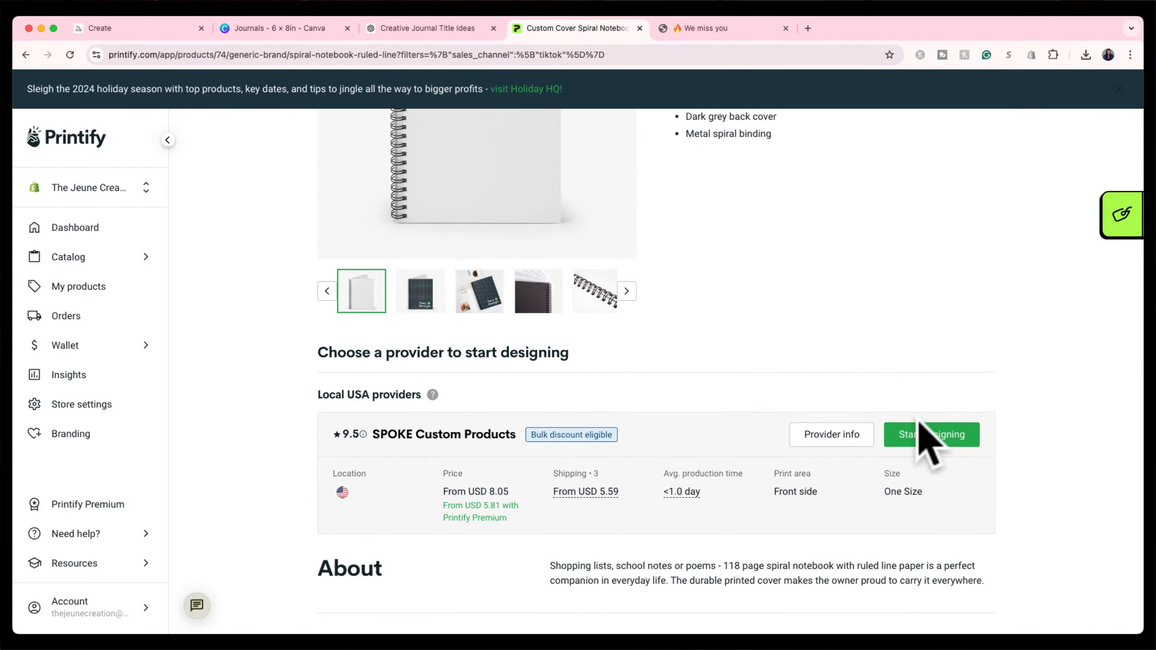
left_click(921, 434)
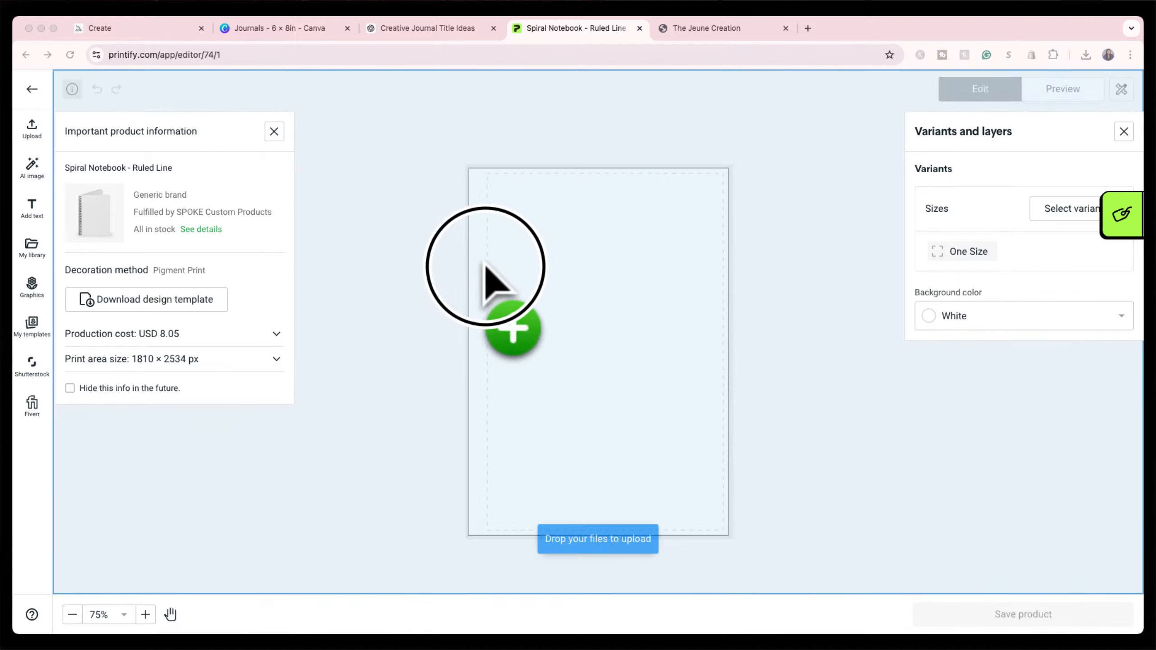
Place Journals 2.png on the cover and scale it to fill the print area at 236 DPI.
left_click_drag(485, 278, 573, 307)
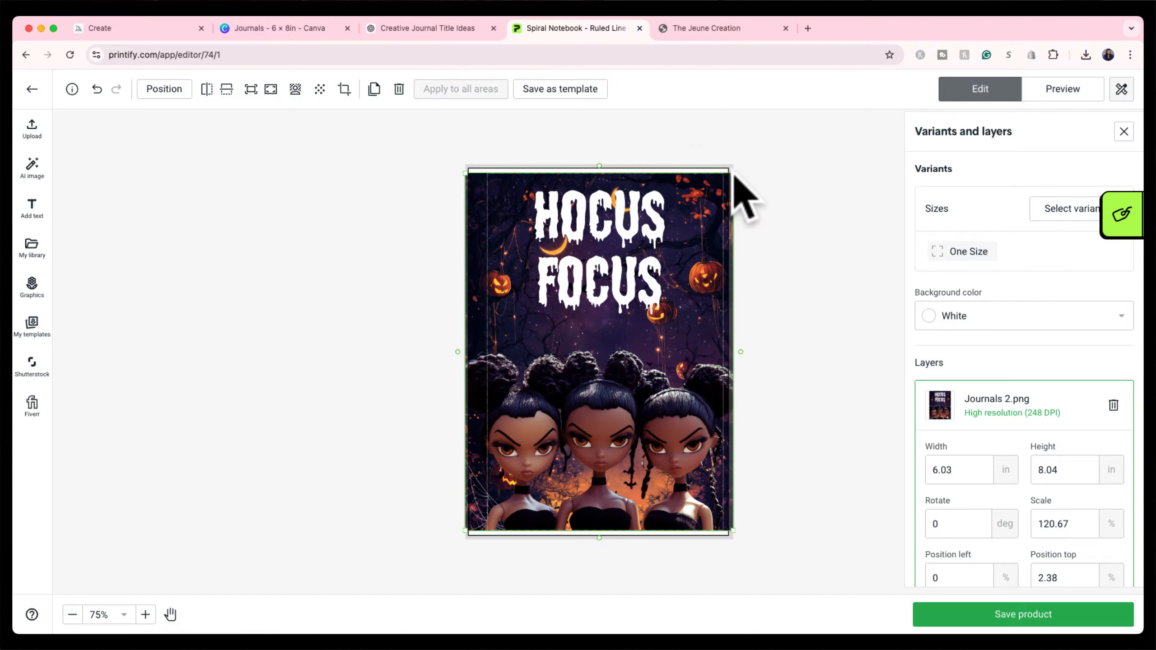
left_click_drag(735, 177, 737, 166)
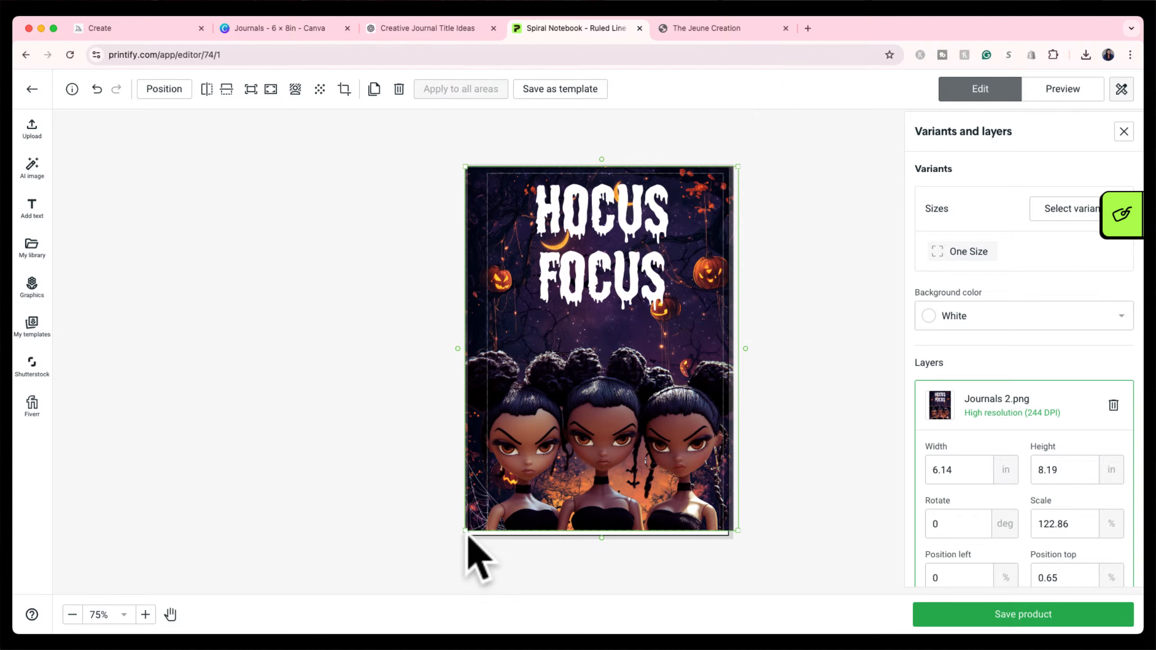
left_click_drag(464, 531, 461, 537)
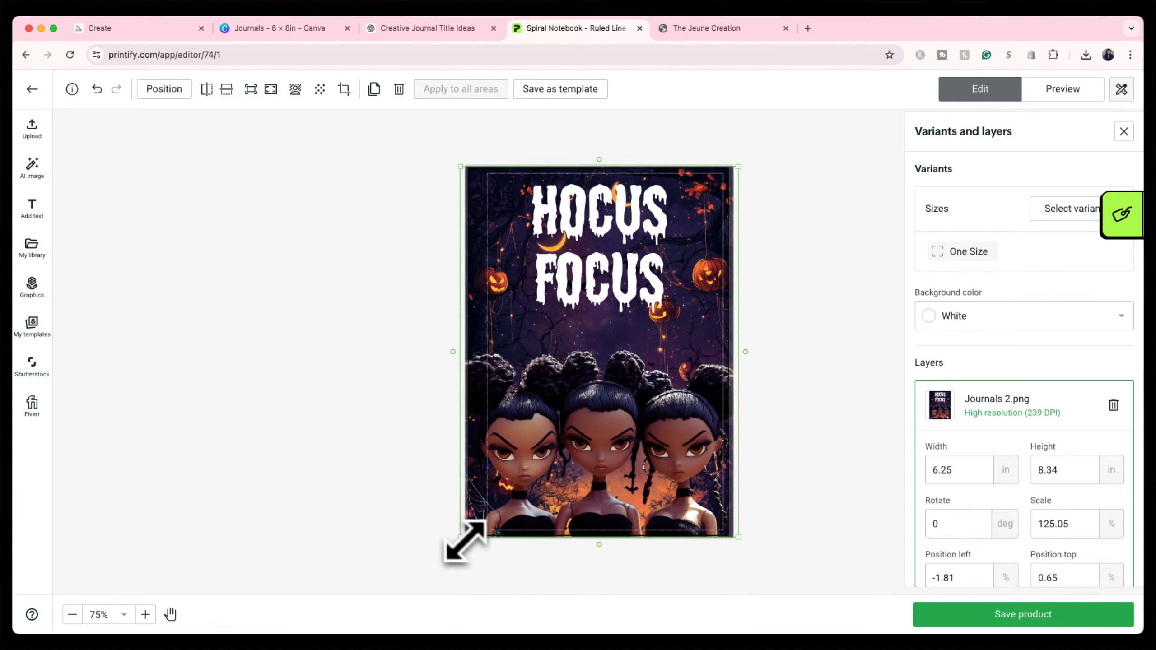
left_click(786, 322)
left_click(602, 348)
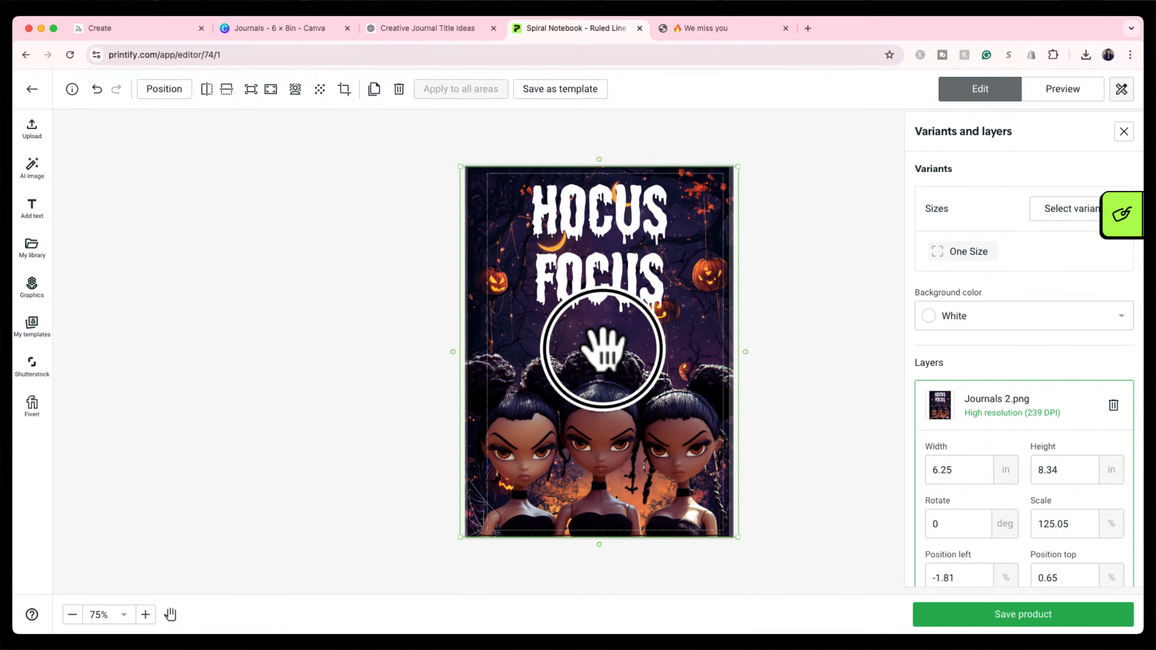
left_click_drag(602, 349, 602, 347)
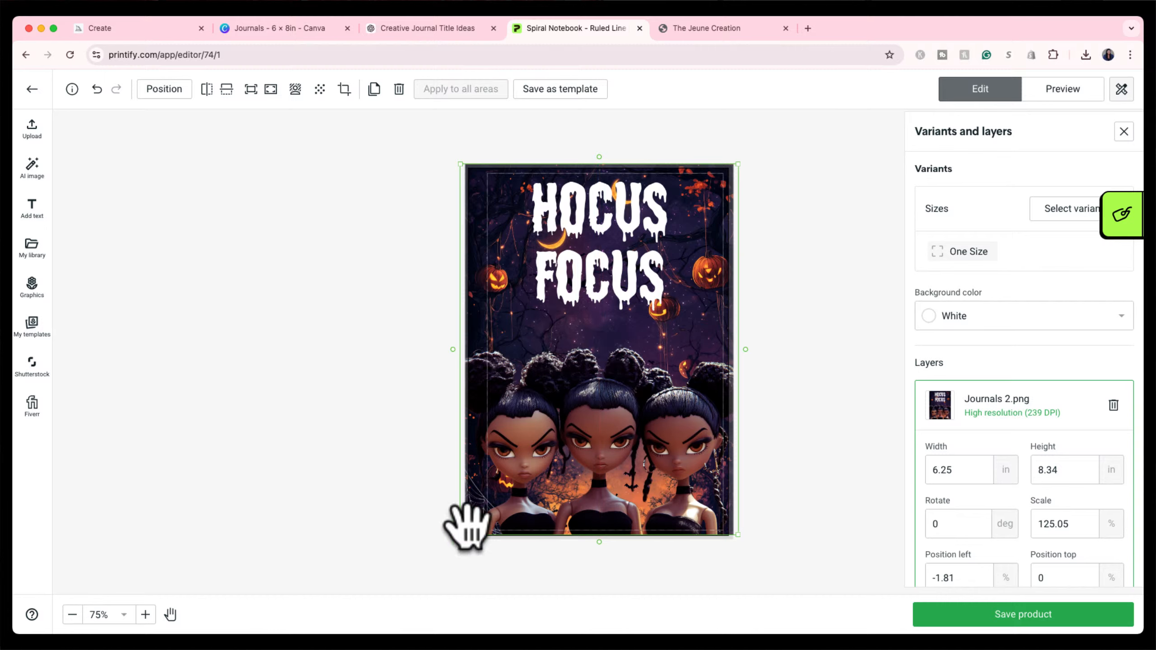
left_click_drag(461, 538, 458, 547)
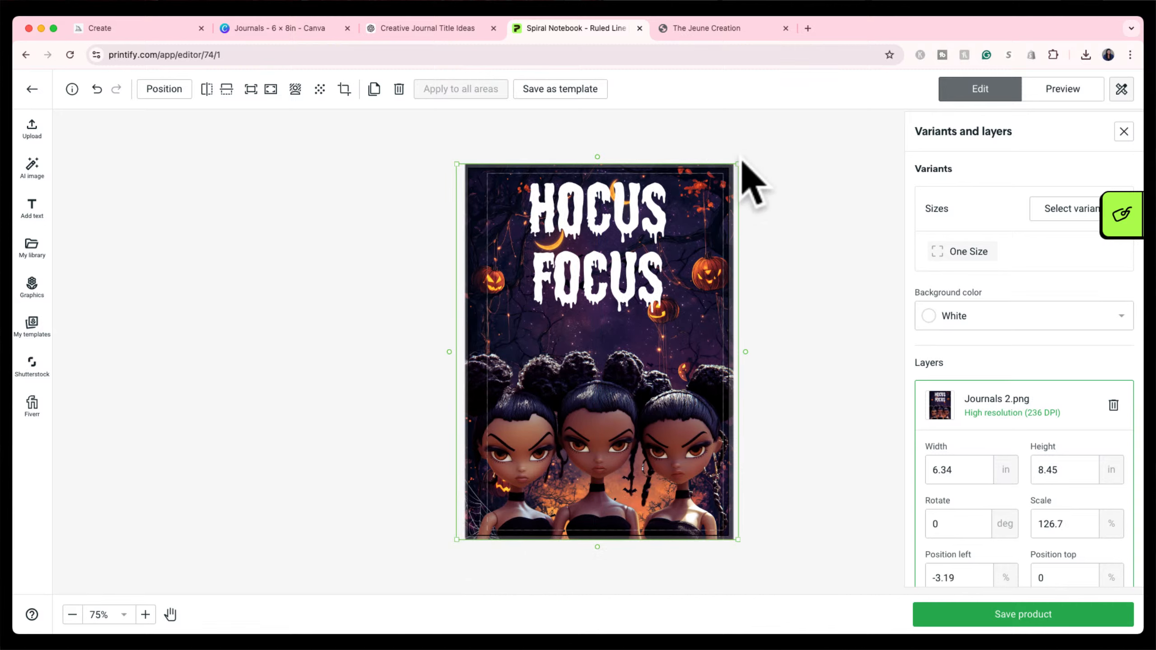
left_click_drag(662, 287, 666, 292)
left_click(803, 251)
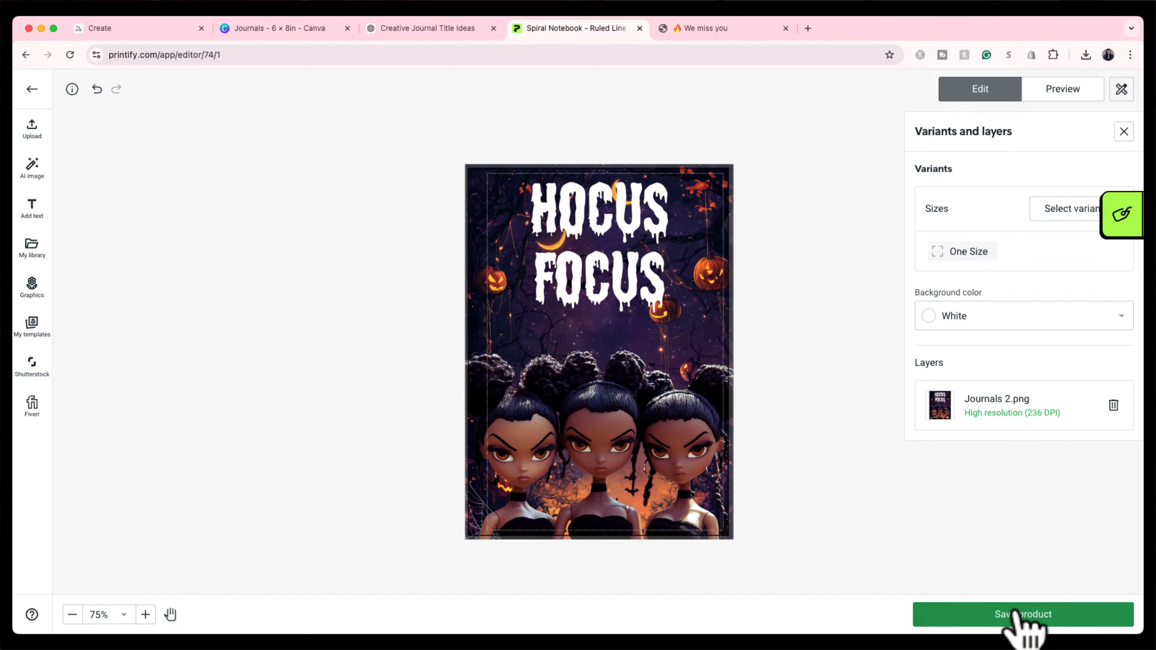
Save the Hocus Focus notebook design and continue to its publishing details page.
left_click(1024, 625)
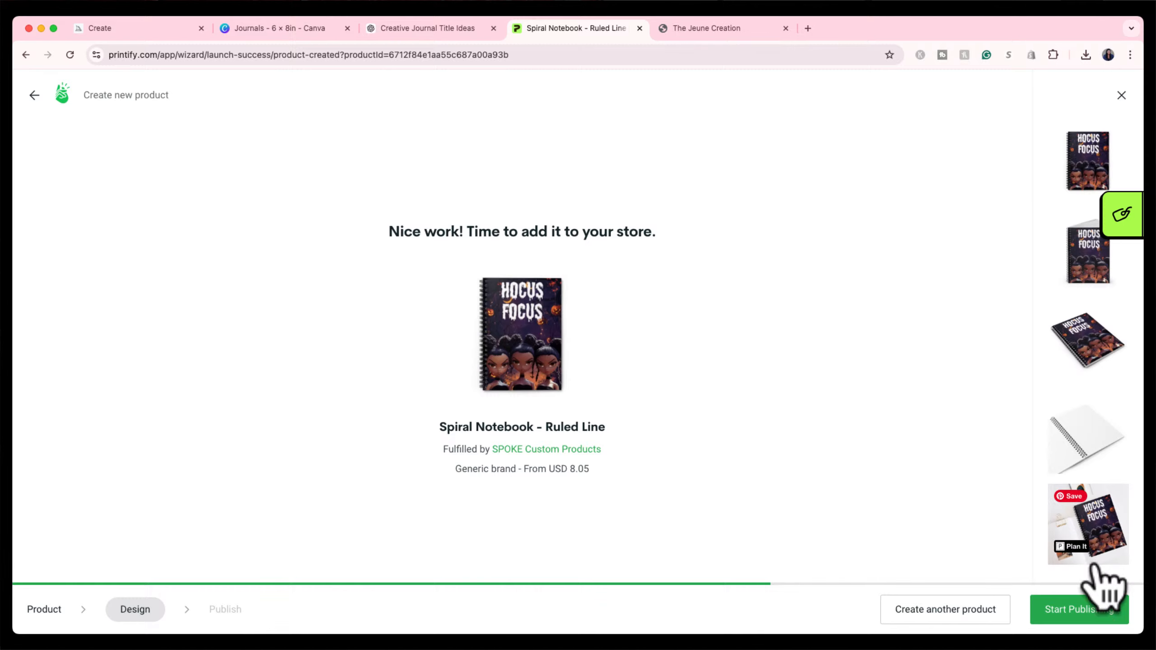
left_click(1094, 609)
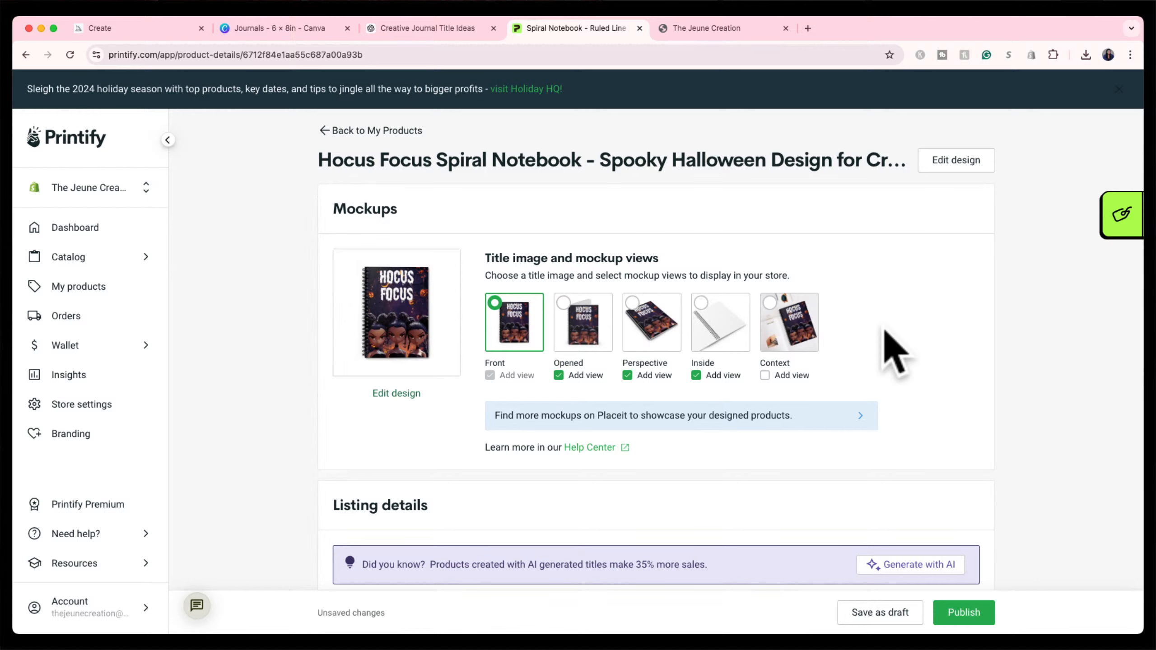
Remove the Spooky Halloween tagline, leaving the title 'Hocus Focus Spiral Notebook'.
scroll(887, 345, "down", 10)
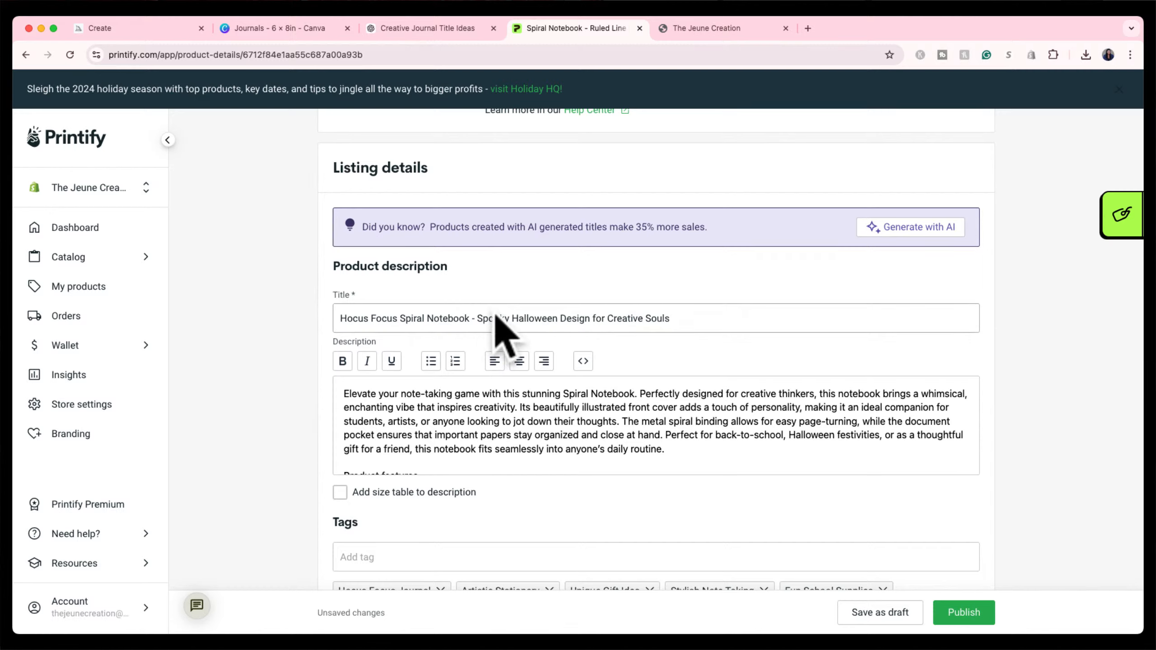
left_click_drag(473, 318, 479, 328)
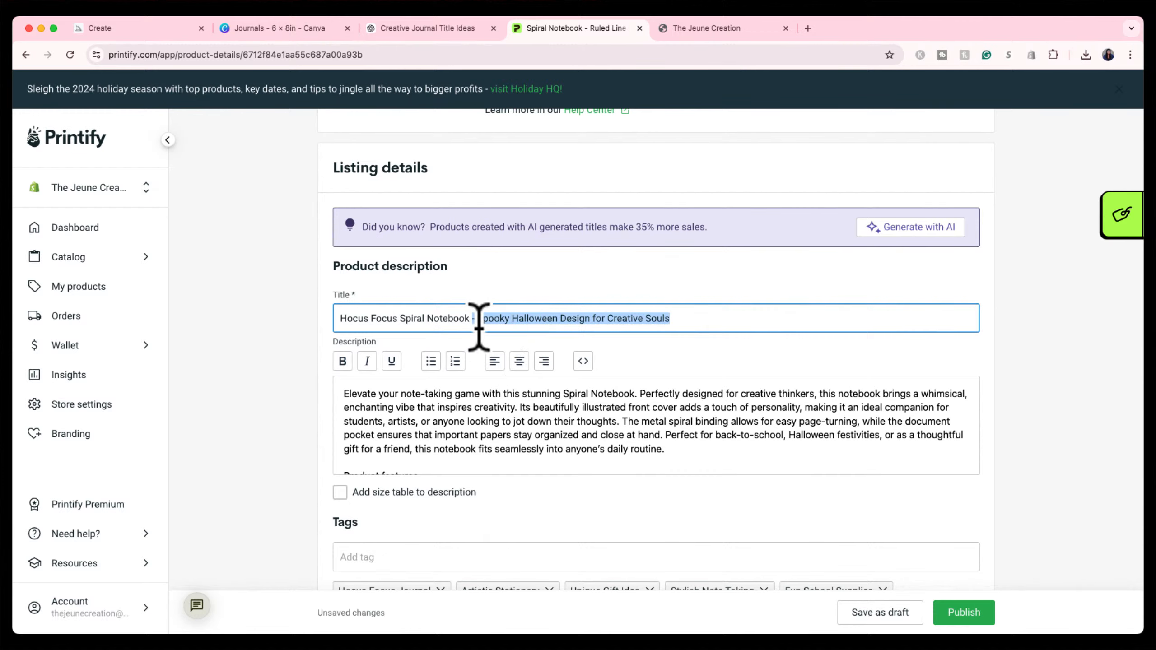
key("BackSpace")
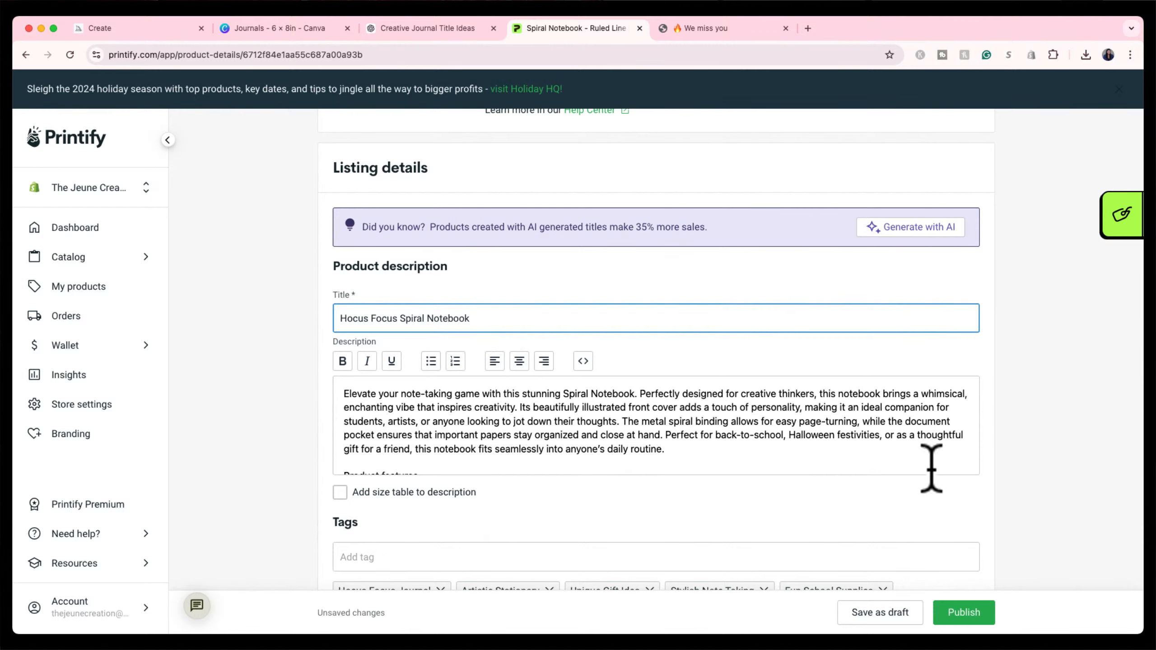
scroll(928, 451, "down", 2)
scroll(927, 437, "down", 3)
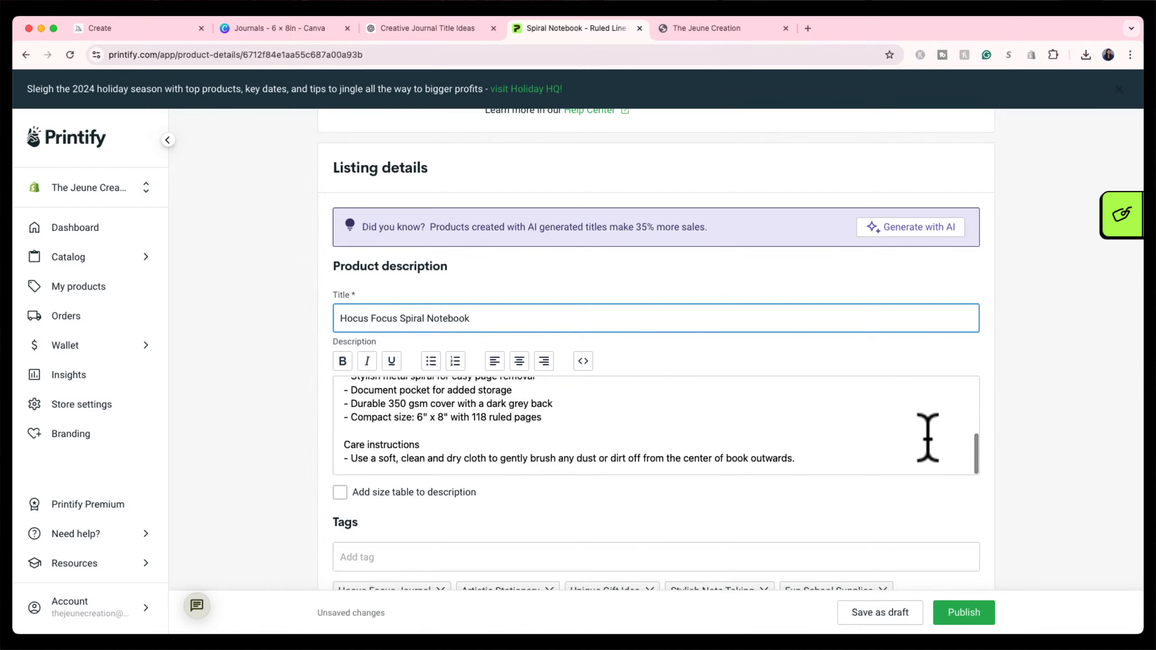
scroll(926, 436, "up", 5)
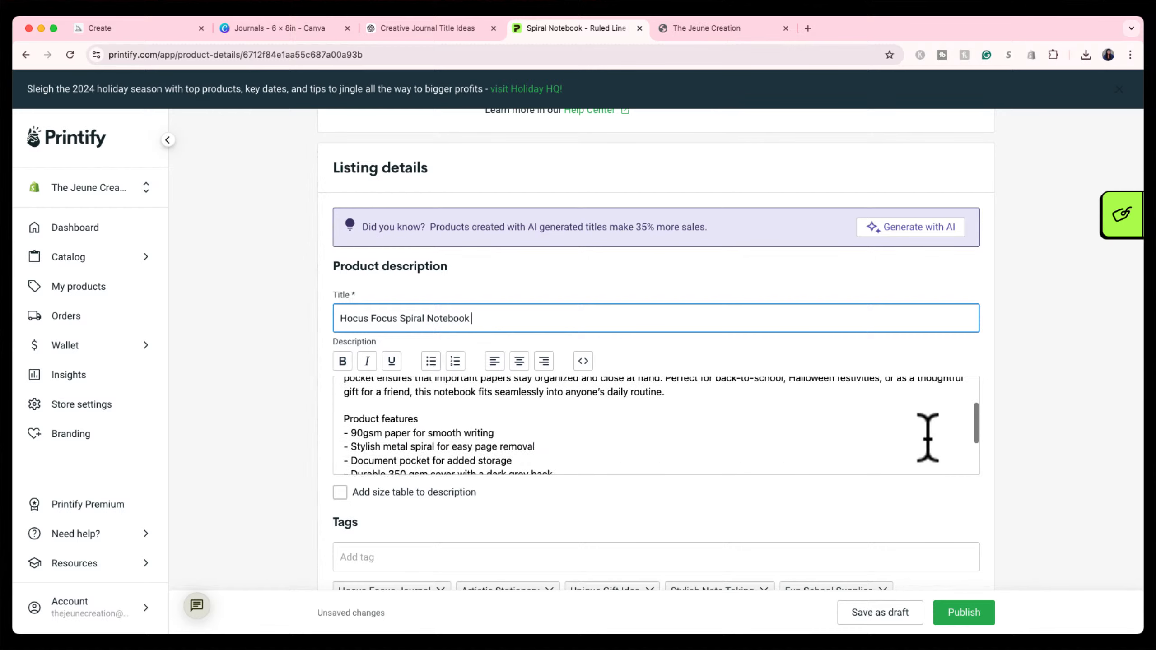
In the Creative Journal Title Ideas chat, find the less-spooky title list containing Hocus Focus.
left_click(455, 32)
scroll(632, 261, "up", 5)
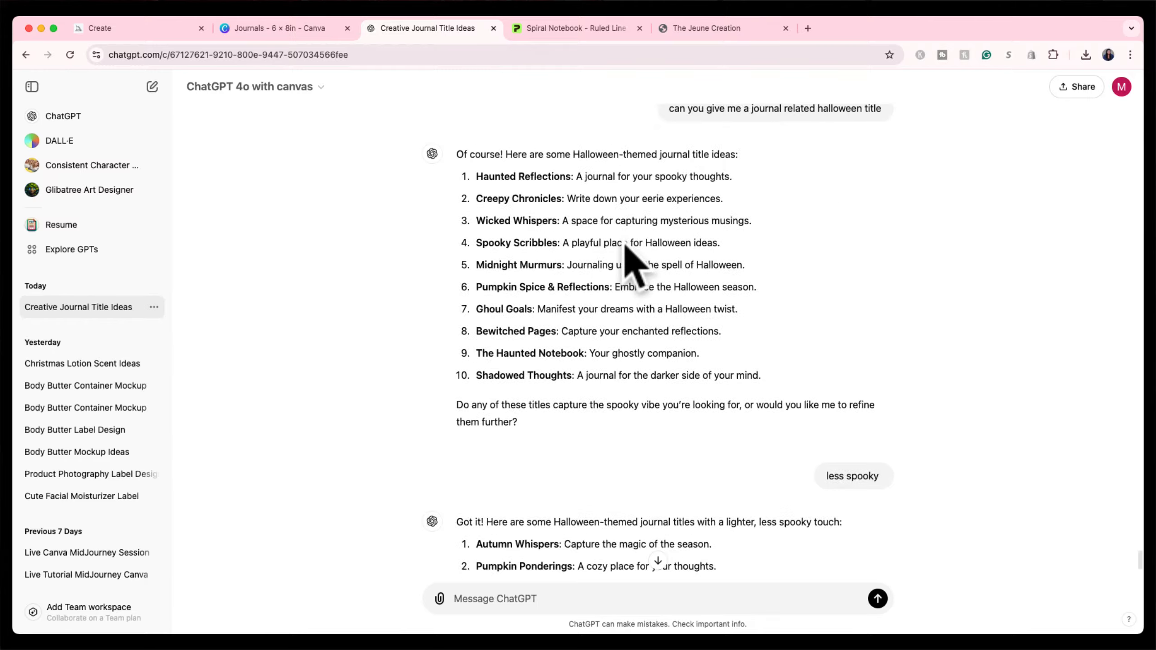
scroll(632, 261, "down", 20)
scroll(624, 243, "up", 10)
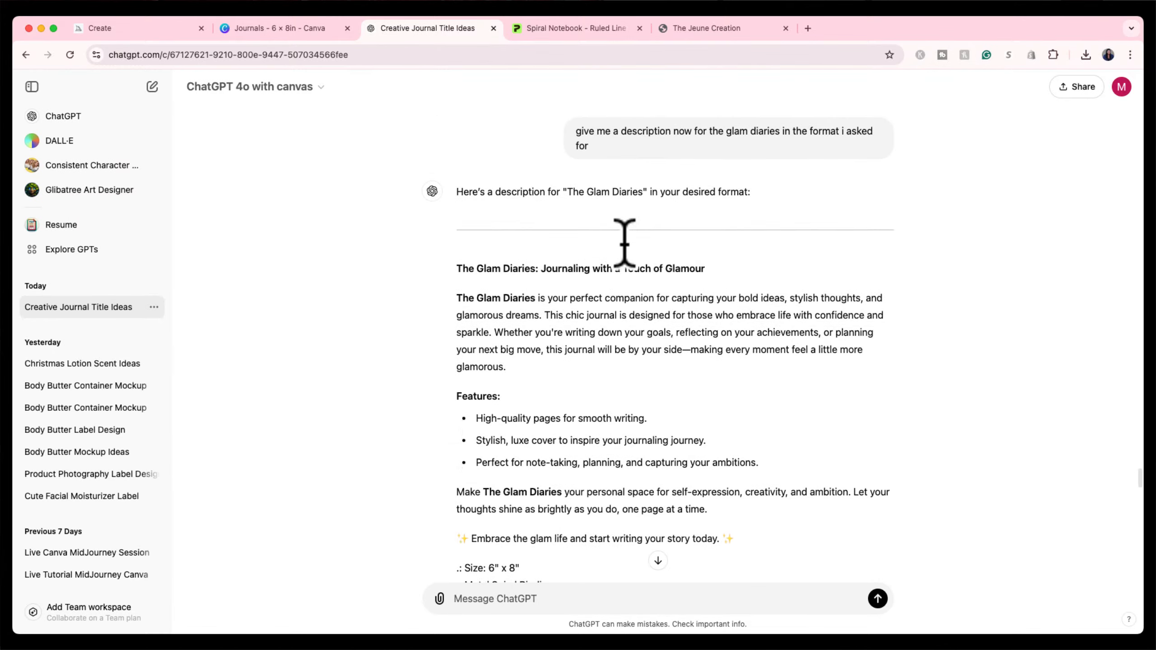
scroll(625, 243, "down", 1)
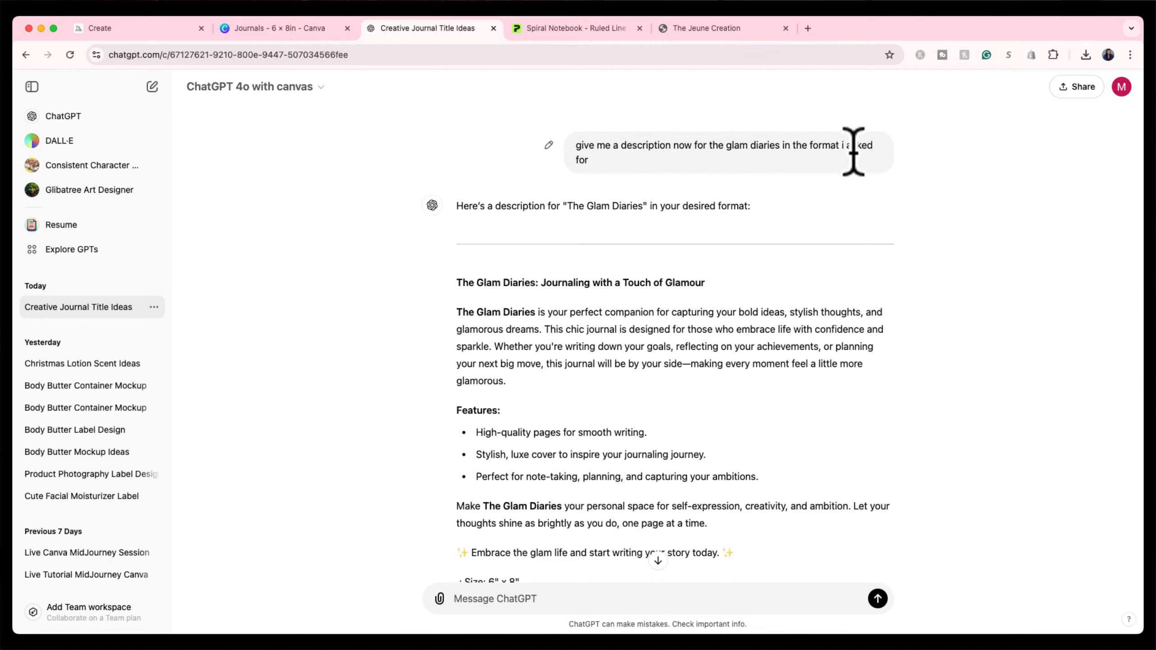
scroll(790, 192, "up", 7)
scroll(788, 182, "up", 20)
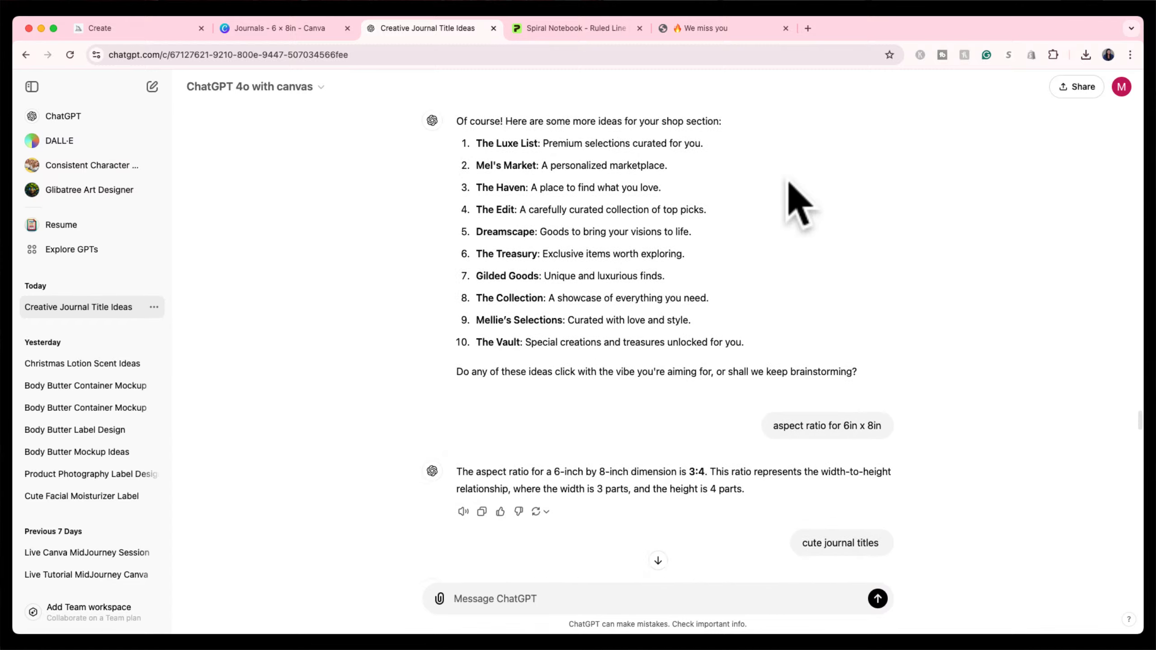
scroll(785, 183, "up", 8)
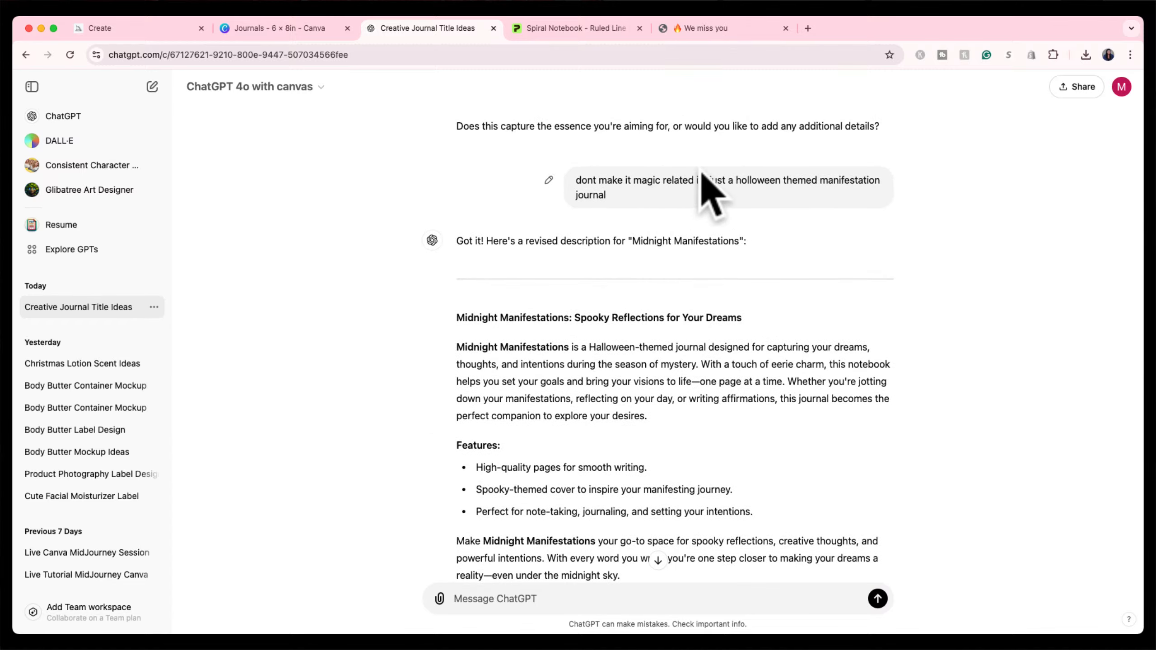
scroll(714, 187, "up", 20)
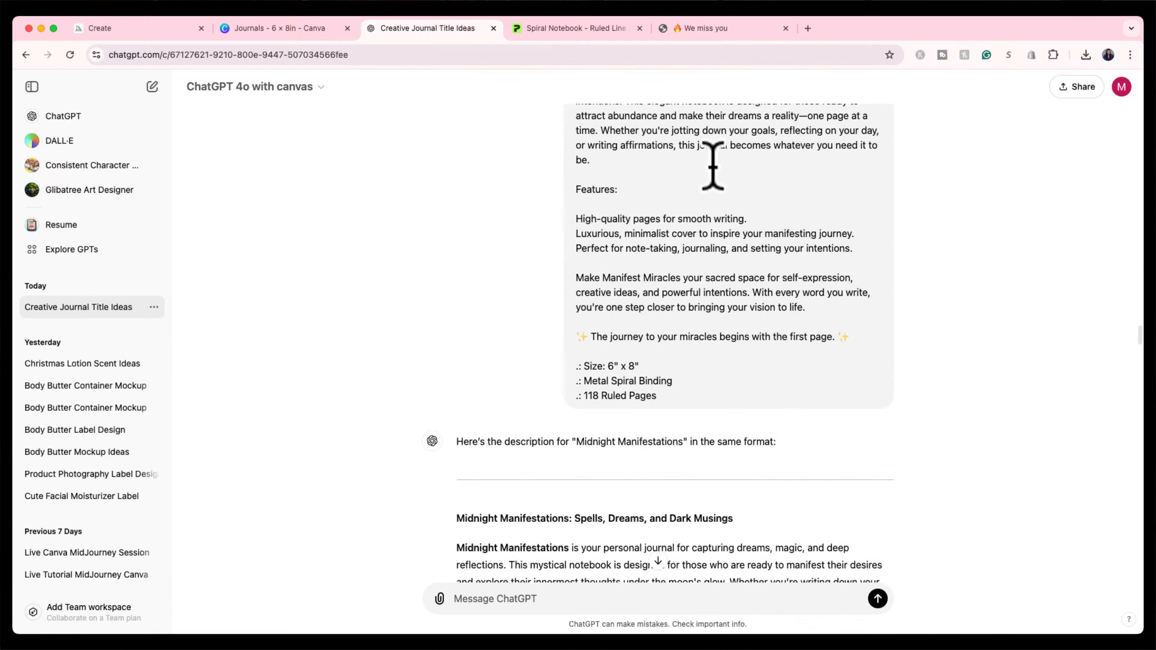
scroll(713, 166, "up", 4)
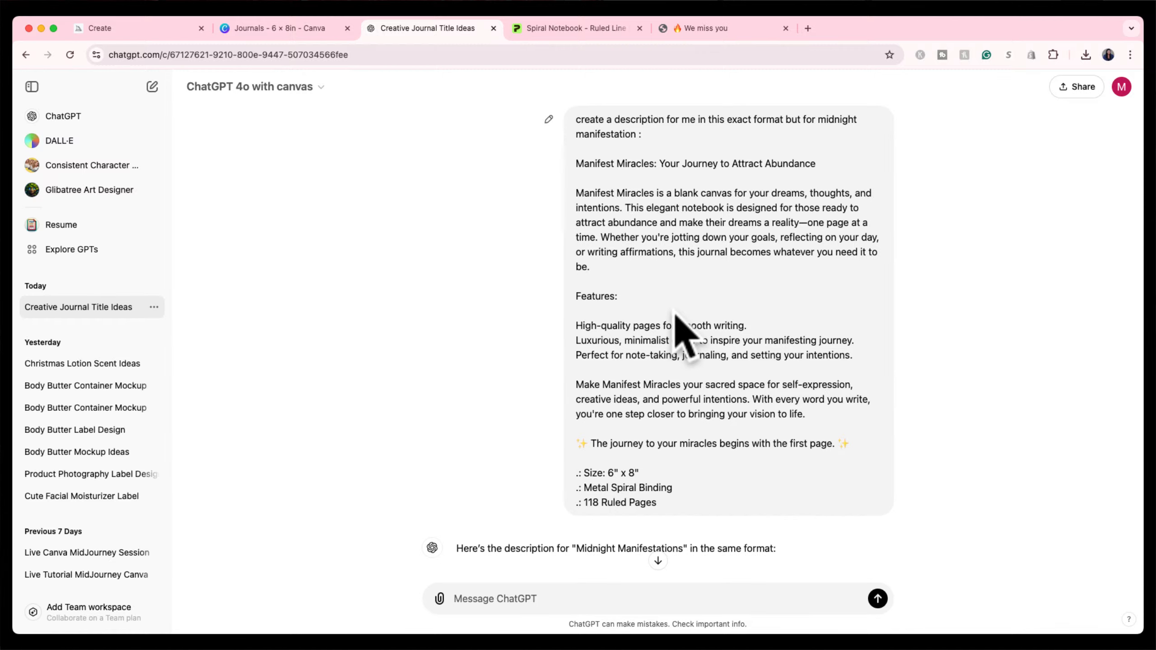
scroll(675, 314, "down", 5)
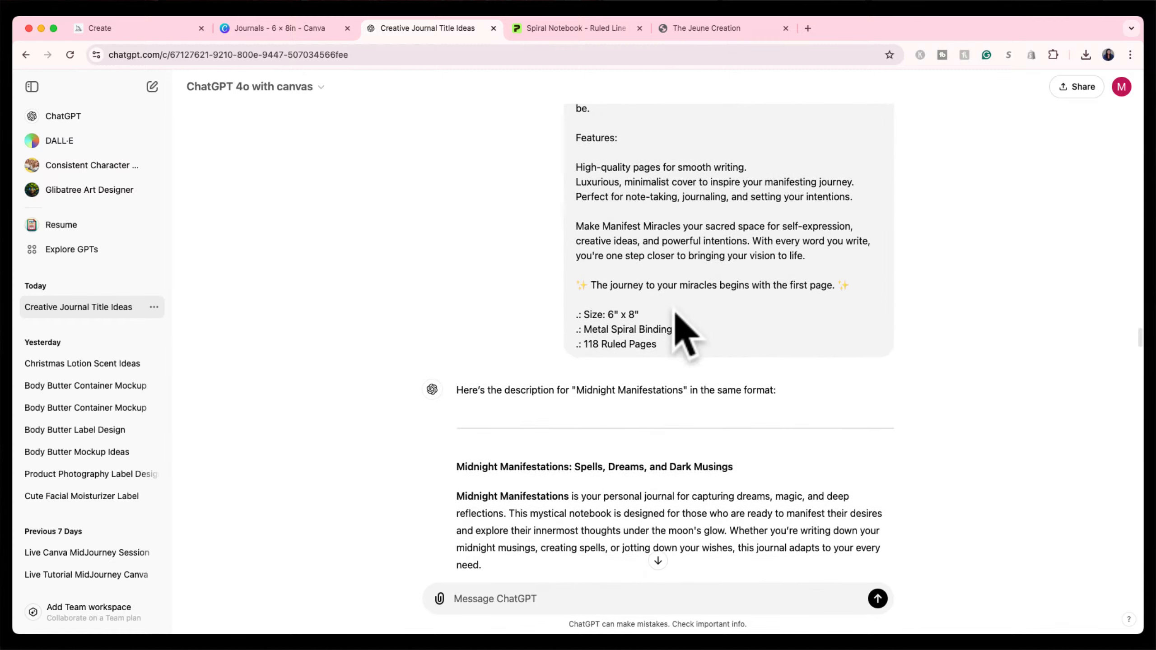
scroll(685, 334, "up", 5)
scroll(685, 335, "down", 15)
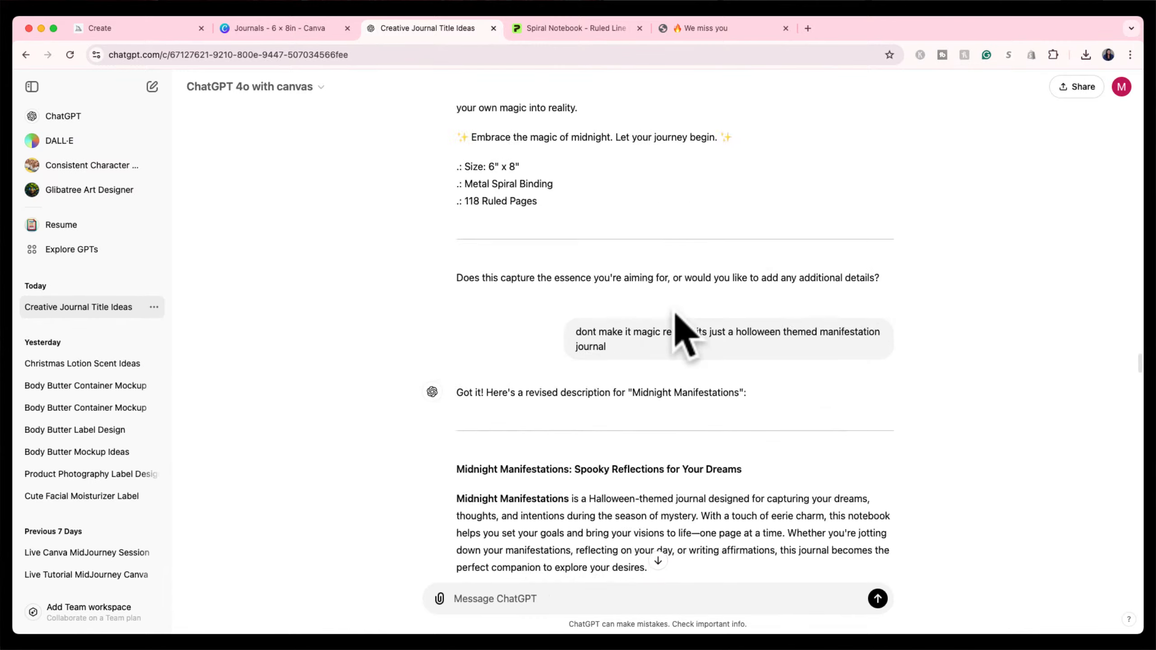
scroll(685, 334, "down", 20)
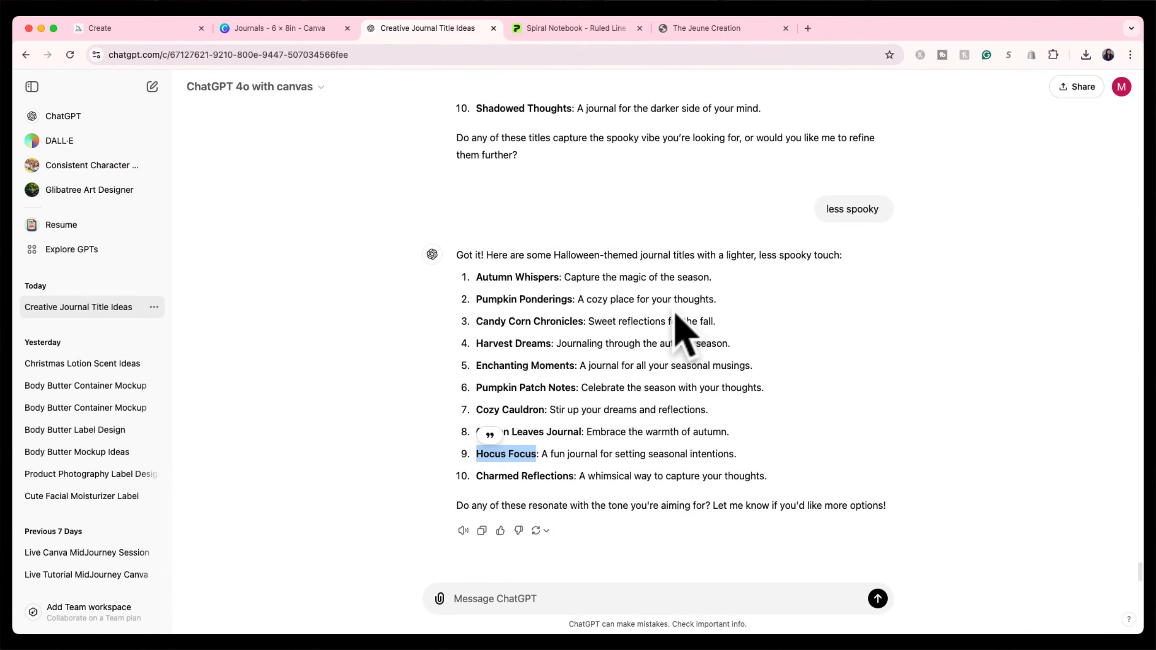
scroll(675, 314, "up", 7)
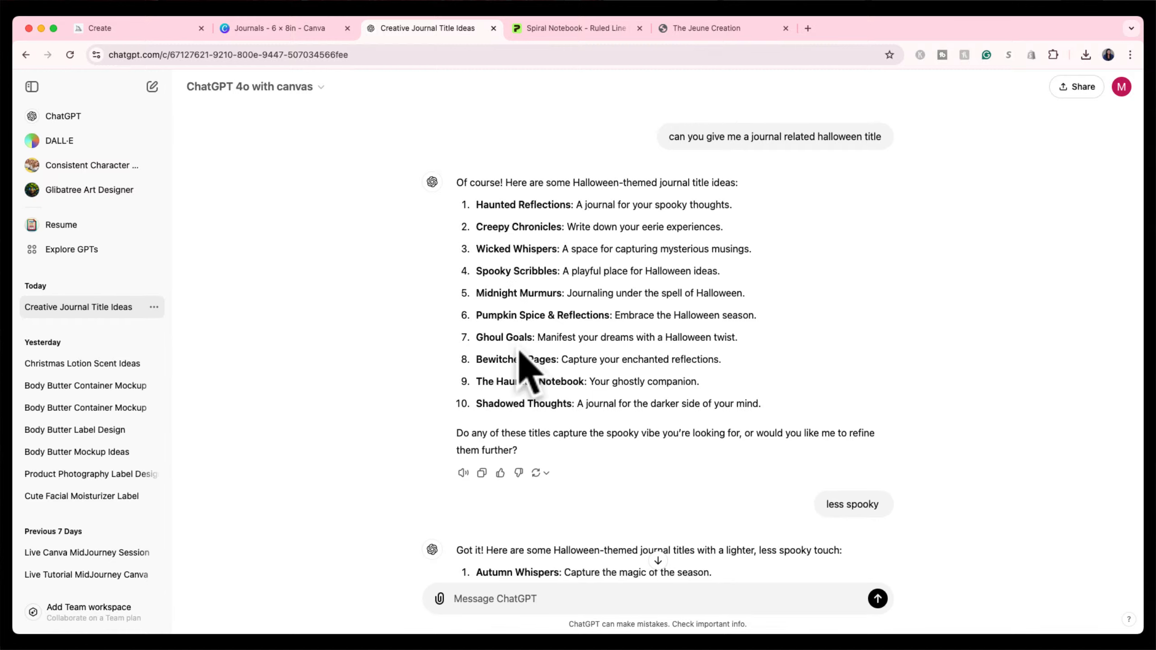
scroll(528, 369, "down", 6)
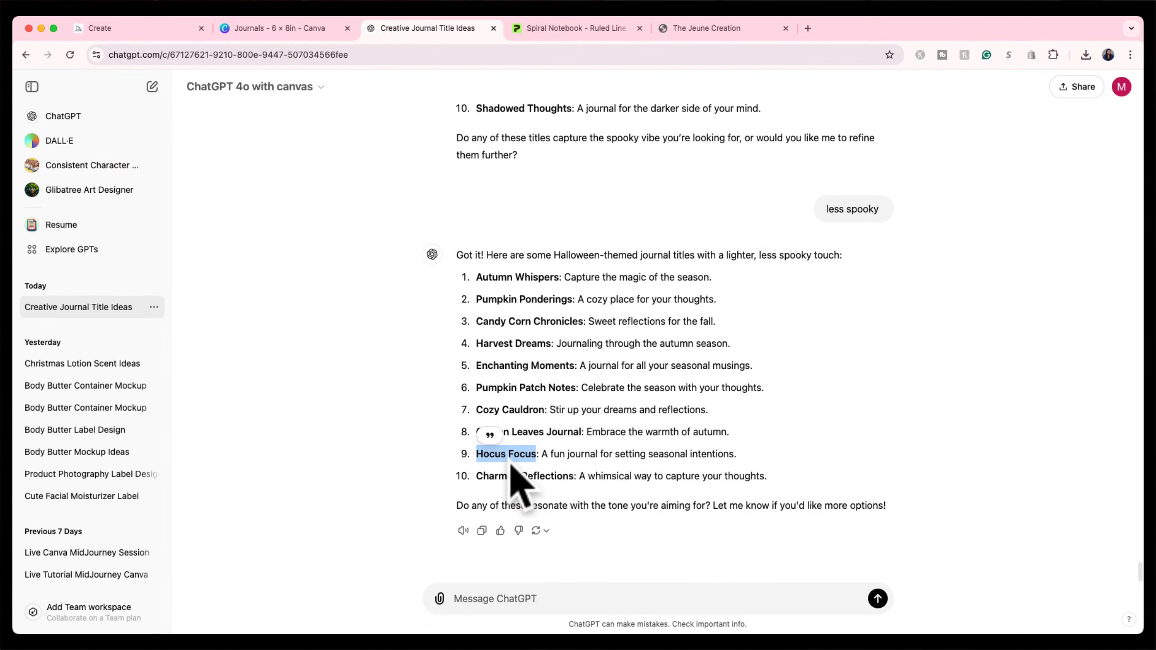
left_click(517, 594)
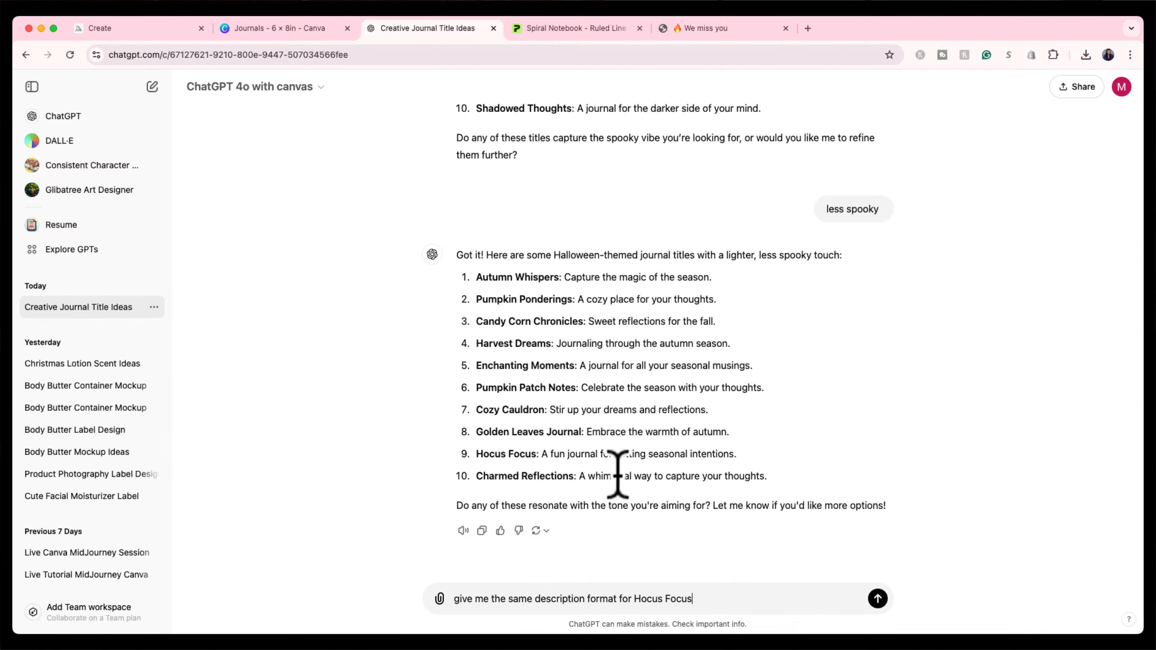
Send the request for a Hocus Focus description matching the earlier journal format and review the reply.
key("Return")
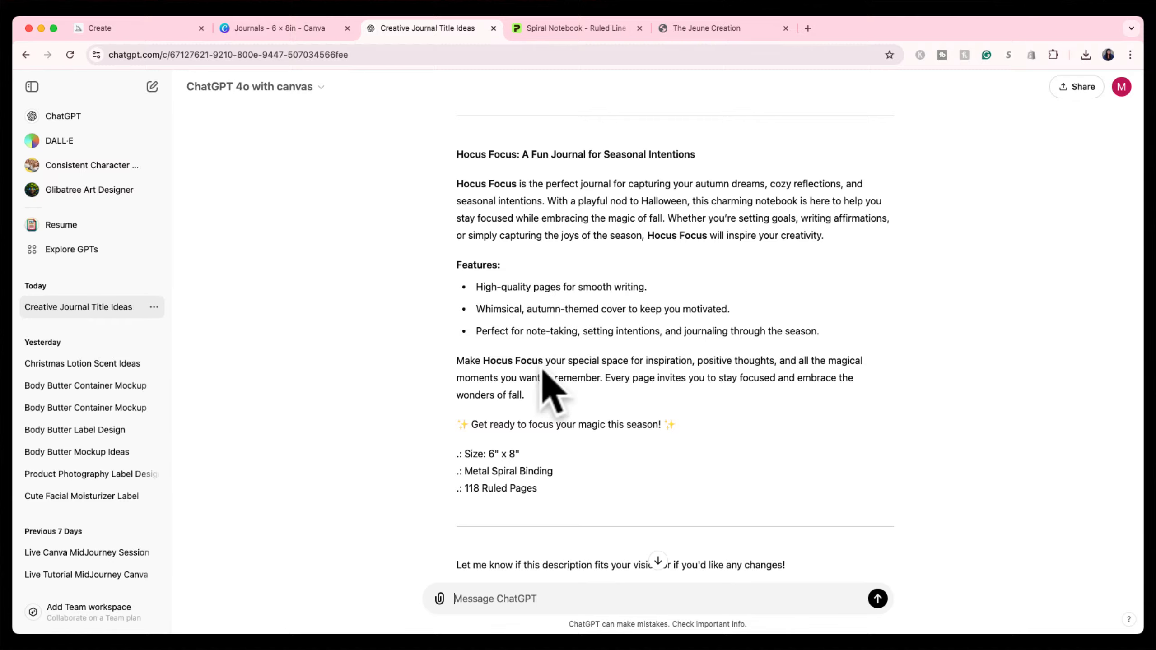
scroll(540, 390, "down", 2)
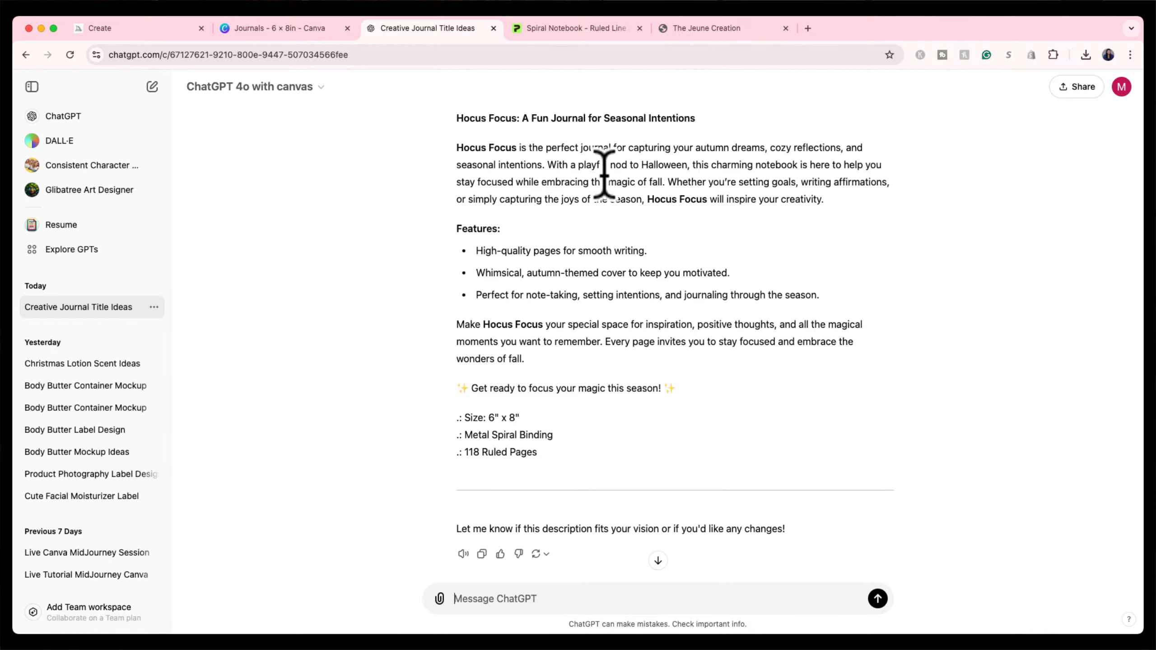
Review the Manifest Miracles Spiral Notebook description in The Treasury collection for comparison.
left_click(736, 30)
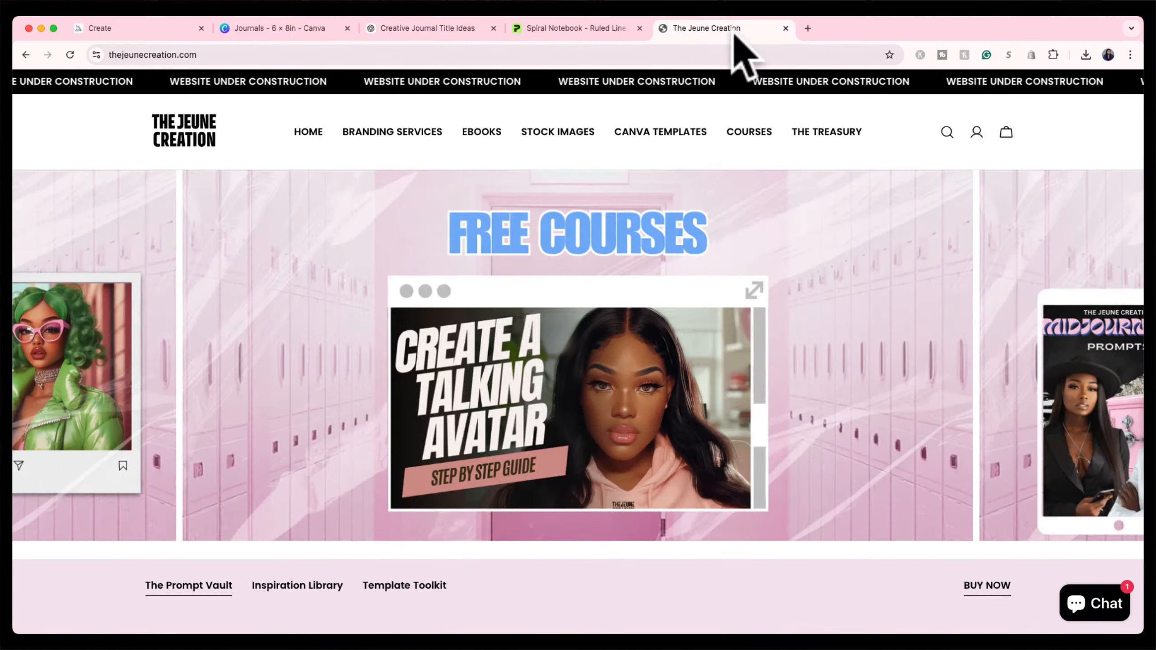
left_click(807, 132)
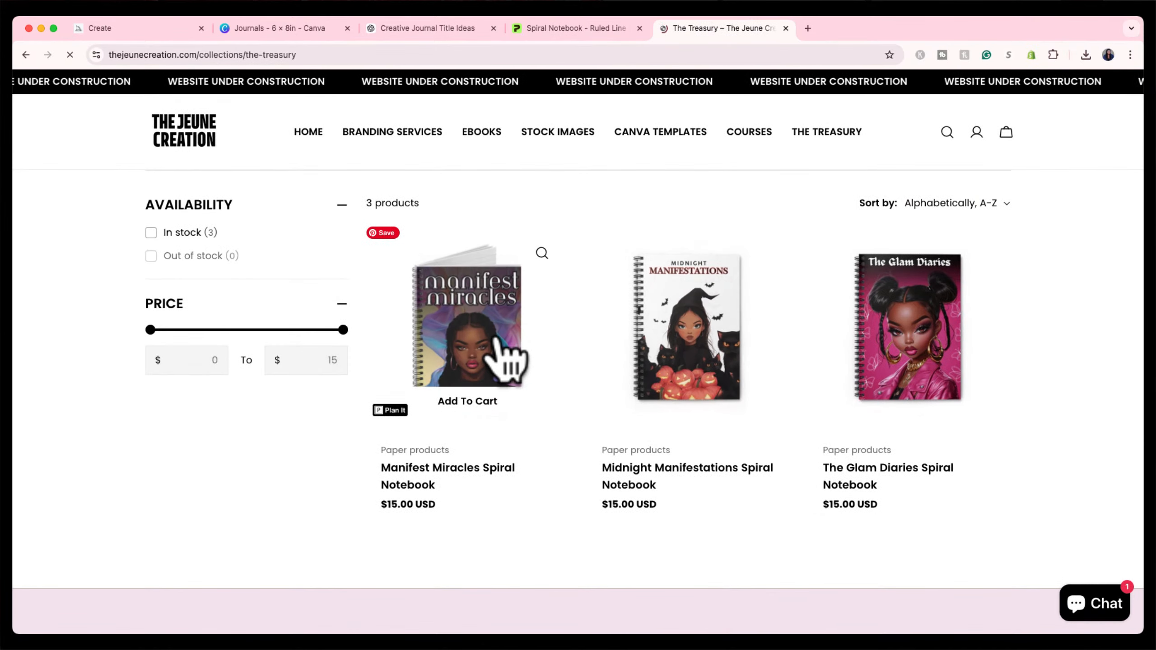
left_click(503, 343)
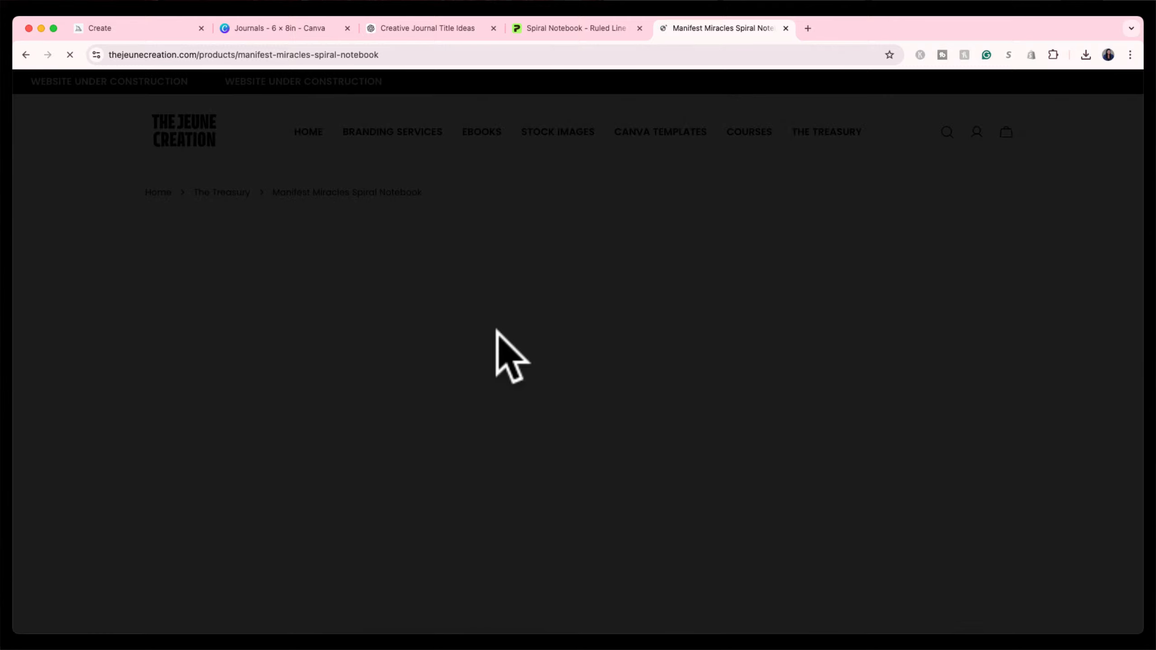
scroll(773, 455, "down", 1)
scroll(794, 493, "down", 2)
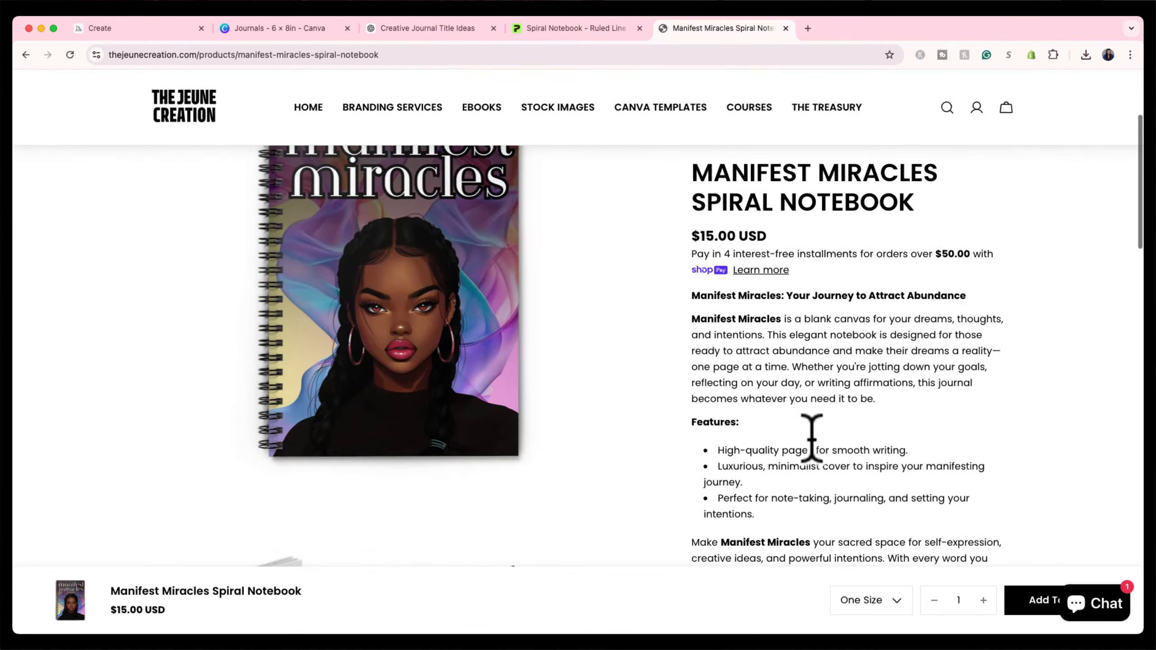
scroll(874, 437, "down", 10)
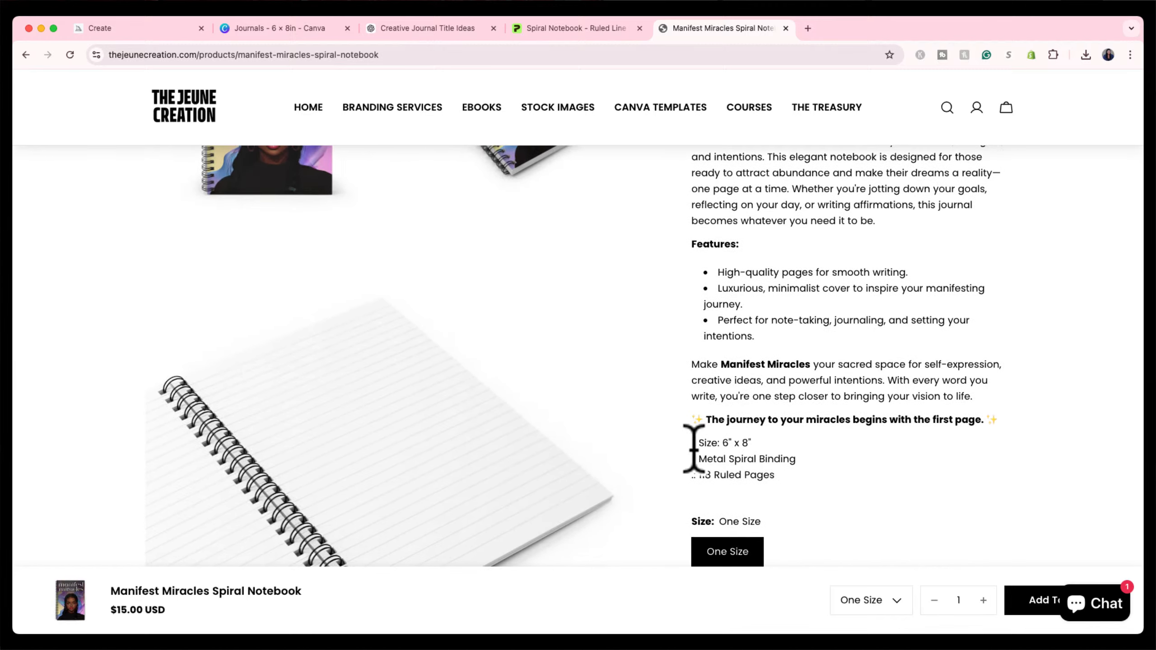
scroll(746, 425, "up", 5)
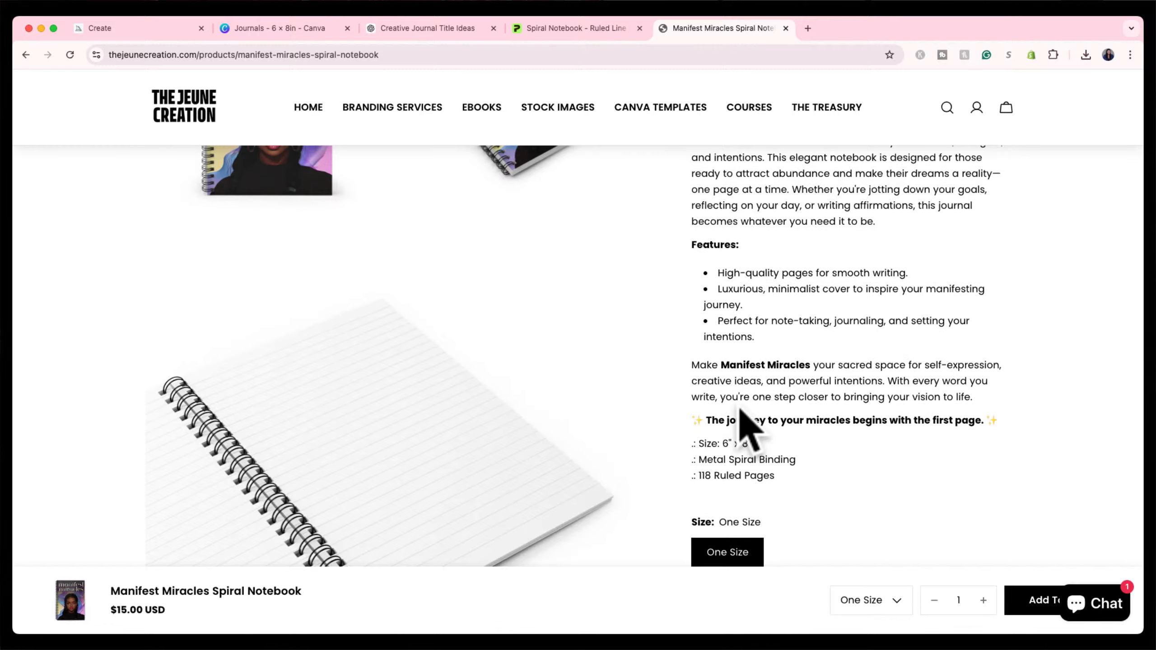
scroll(745, 425, "up", 5)
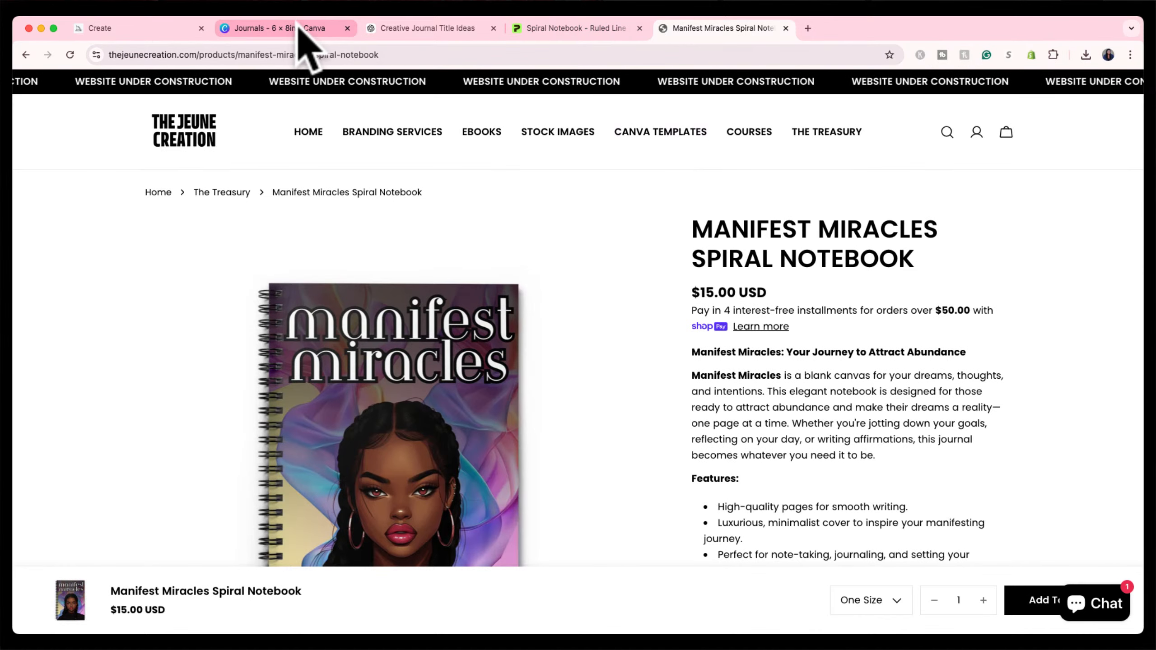
left_click(425, 29)
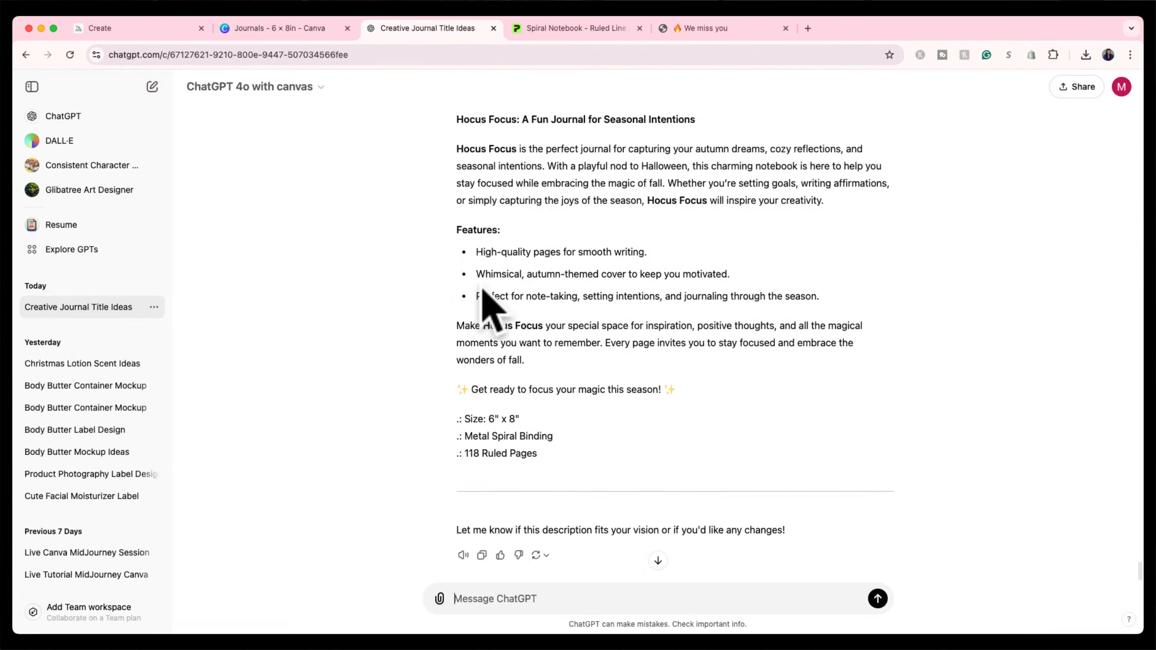
Highlight the full Hocus Focus description in ChatGPT and go back to the Spiral Notebook tab.
scroll(483, 289, "up", 1)
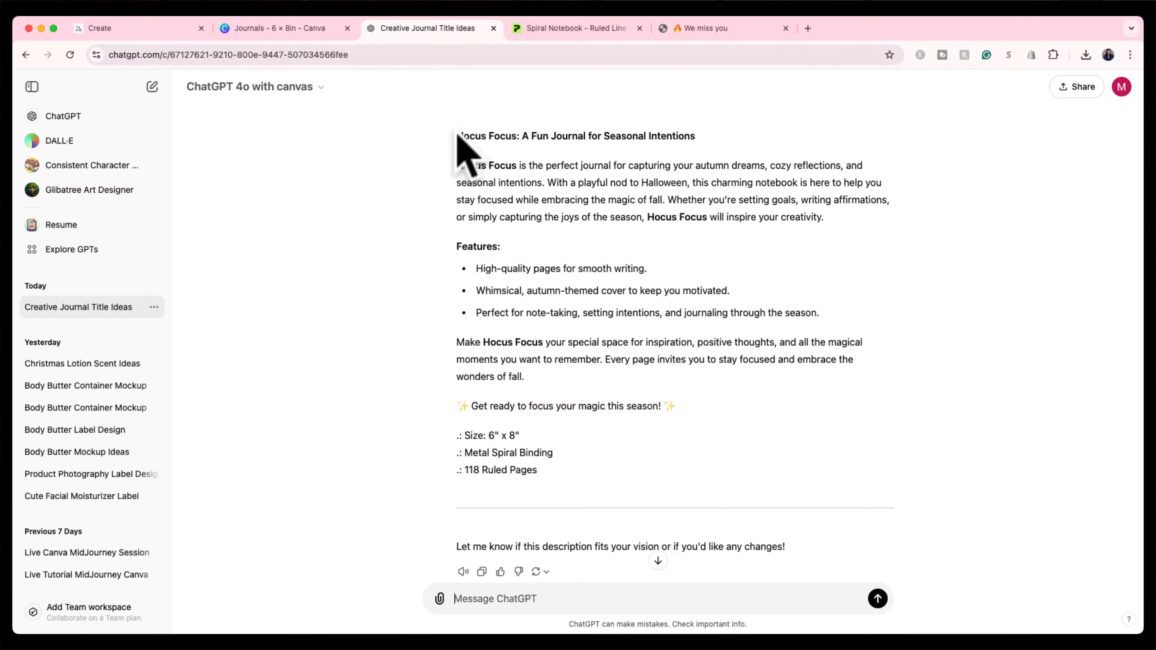
left_click_drag(458, 136, 559, 467)
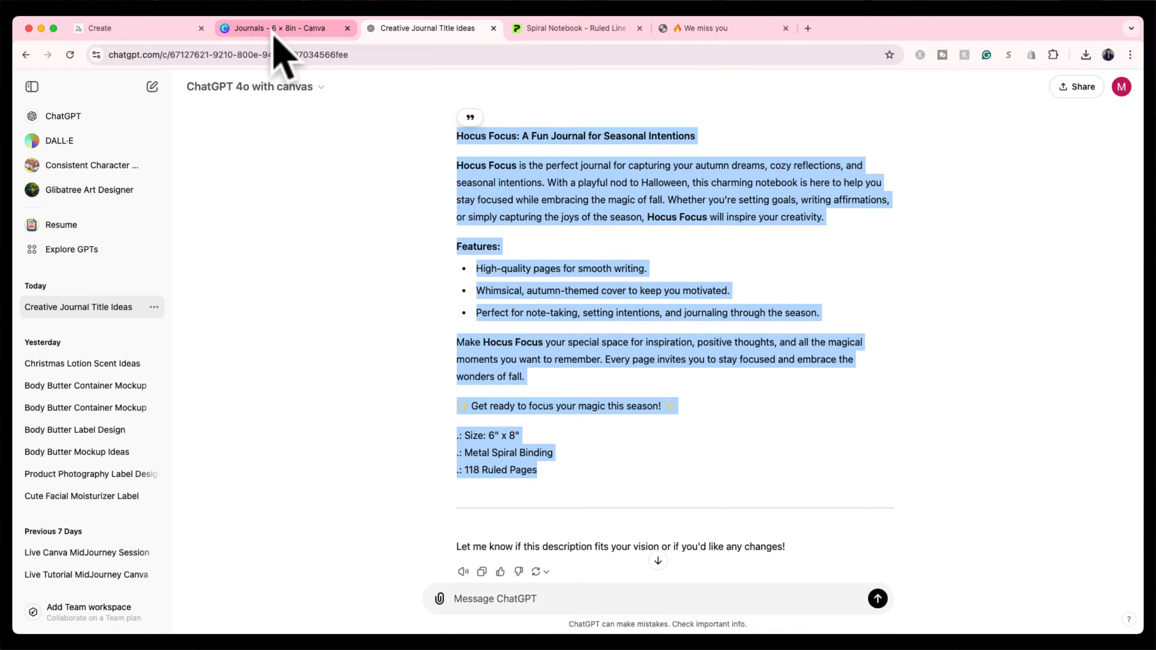
left_click(562, 32)
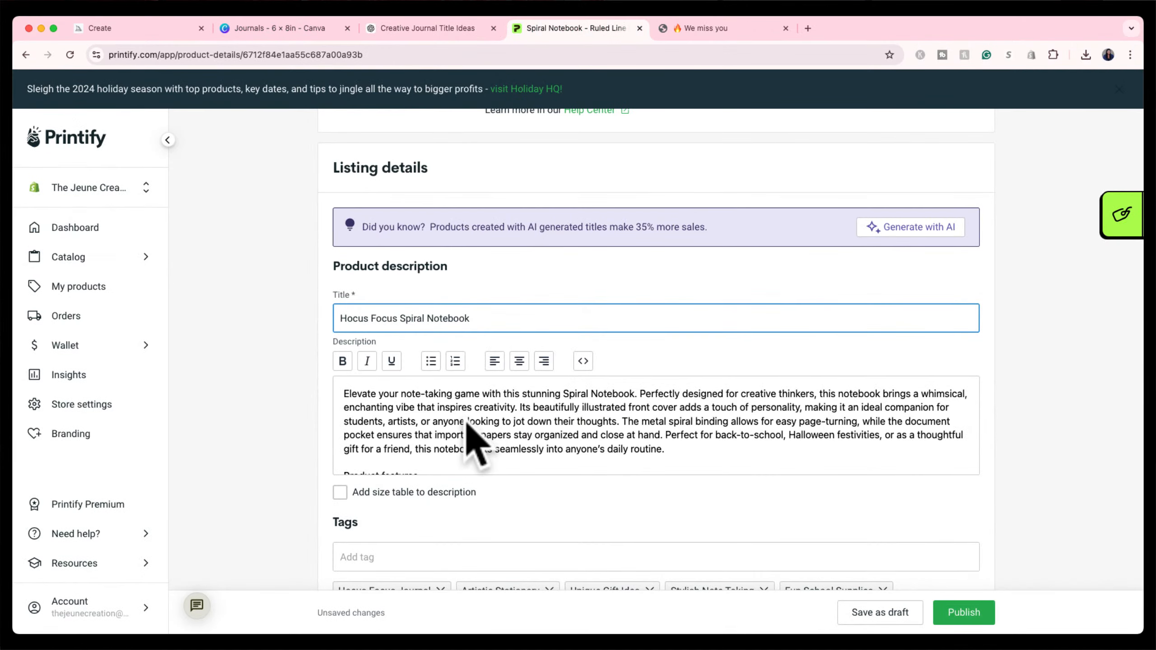
Overwrite the generic notebook description with the 'Hocus Focus: A Fun Journal for Seasonal Intentions' text.
left_click(467, 423)
key("super+a")
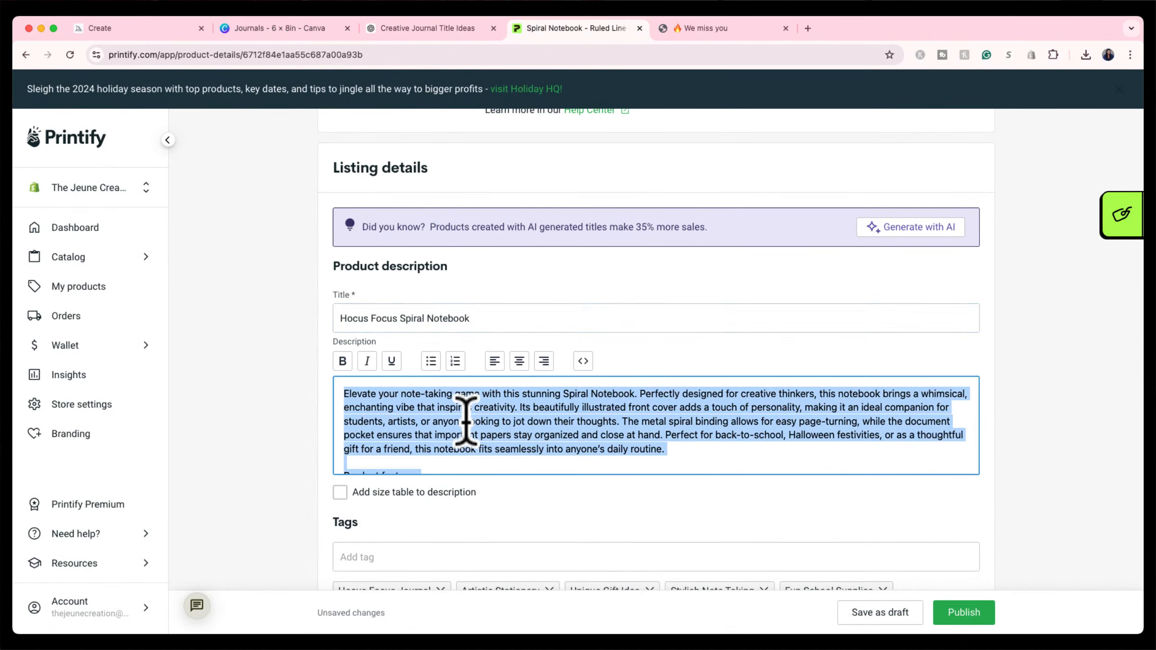
key("super+v")
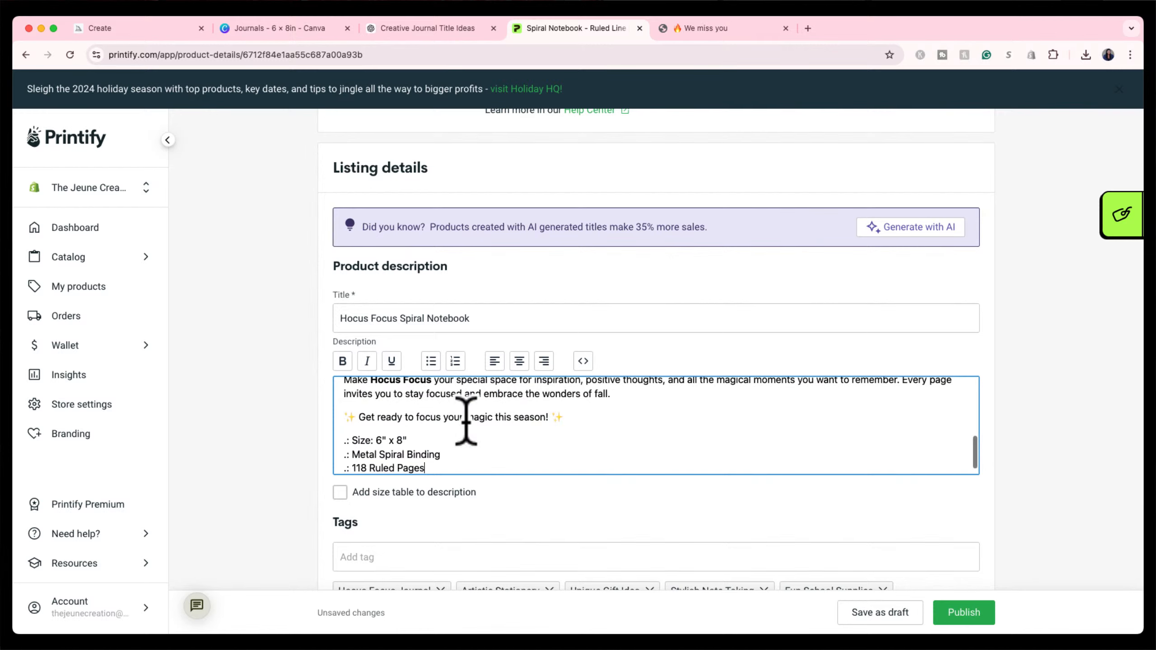
scroll(491, 437, "up", 10)
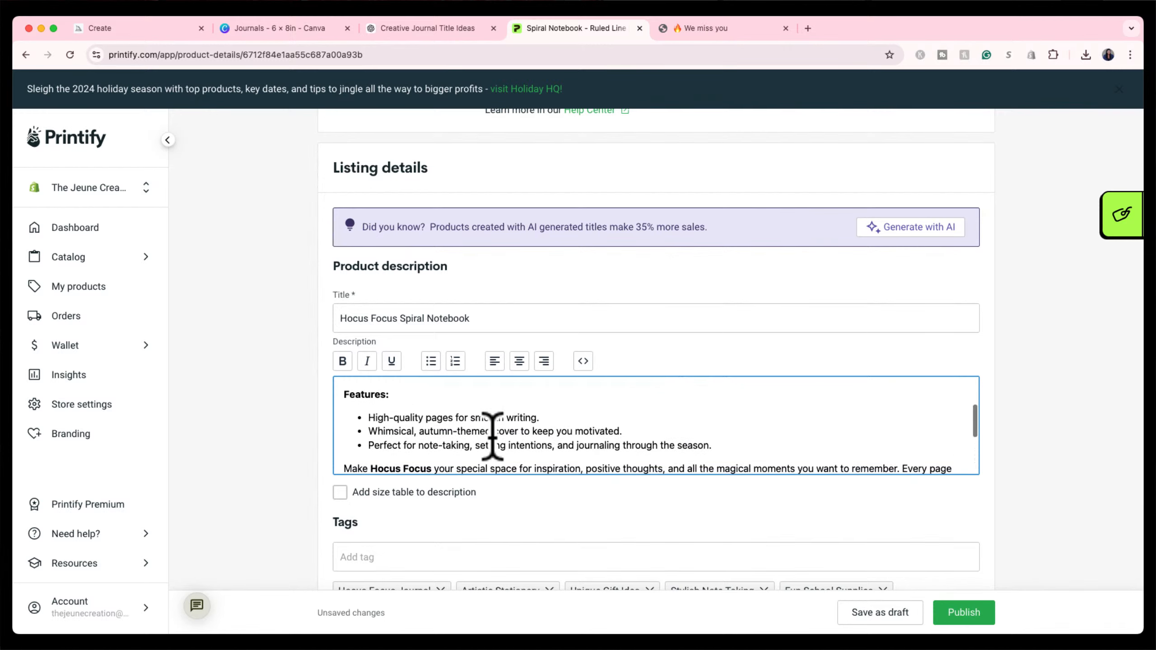
scroll(490, 428, "up", 4)
scroll(561, 457, "down", 7)
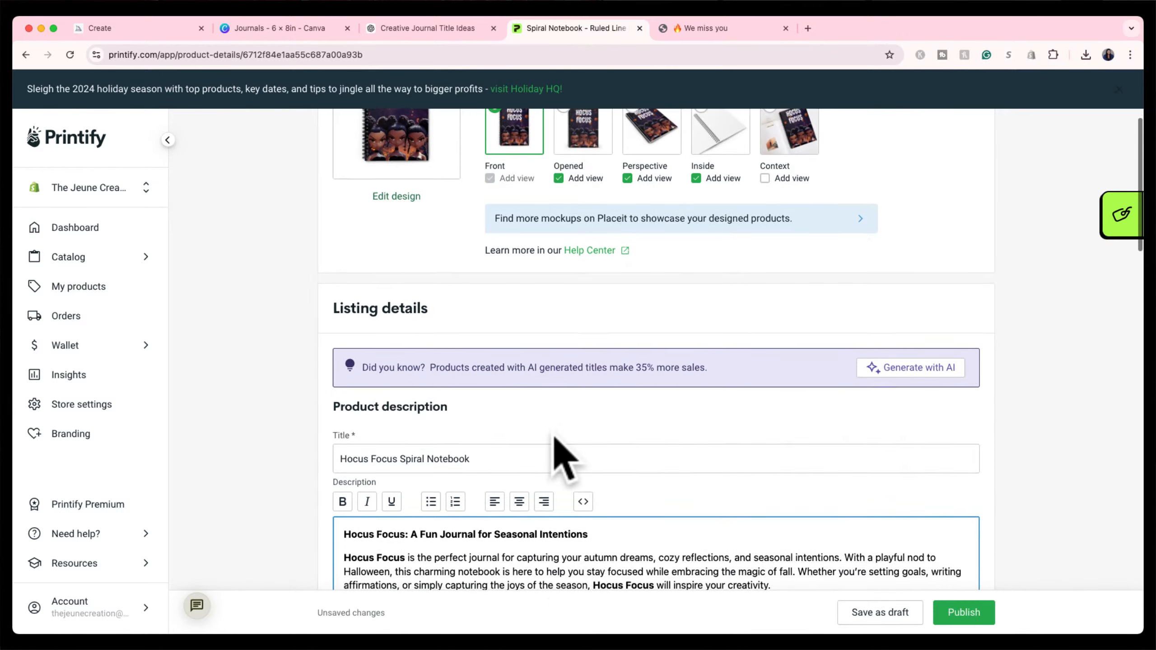
scroll(558, 452, "down", 3)
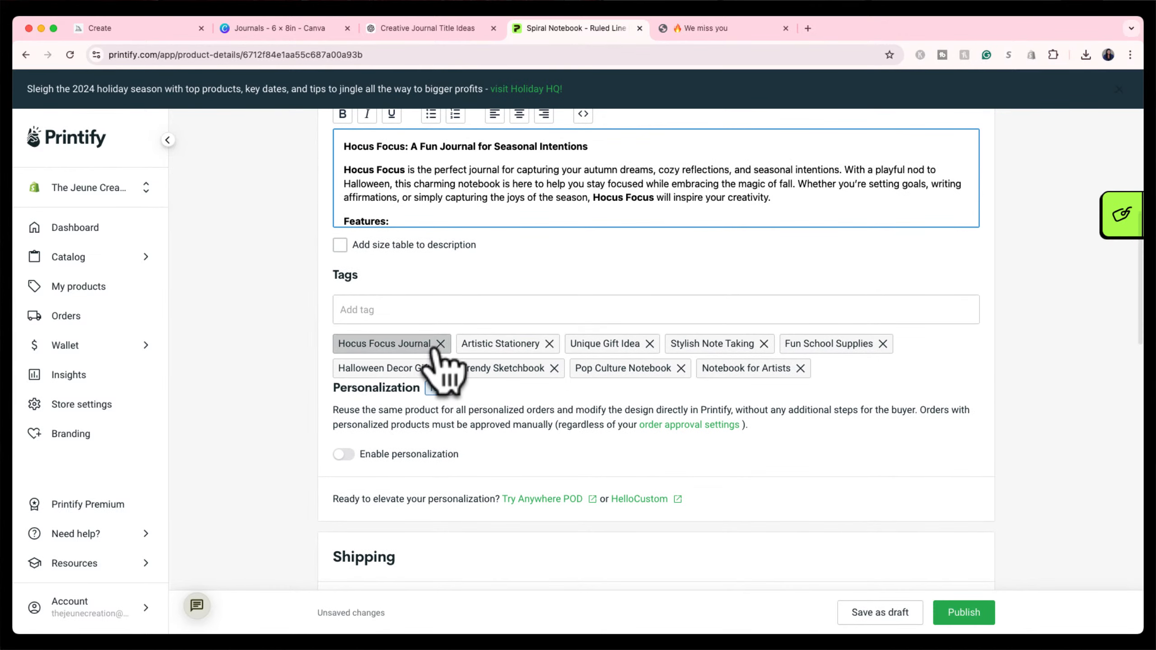
Delete the old tags, from Hocus Focus Journal to Notebook for Artists, and enter 'merch'.
left_click(438, 343)
left_click(426, 344)
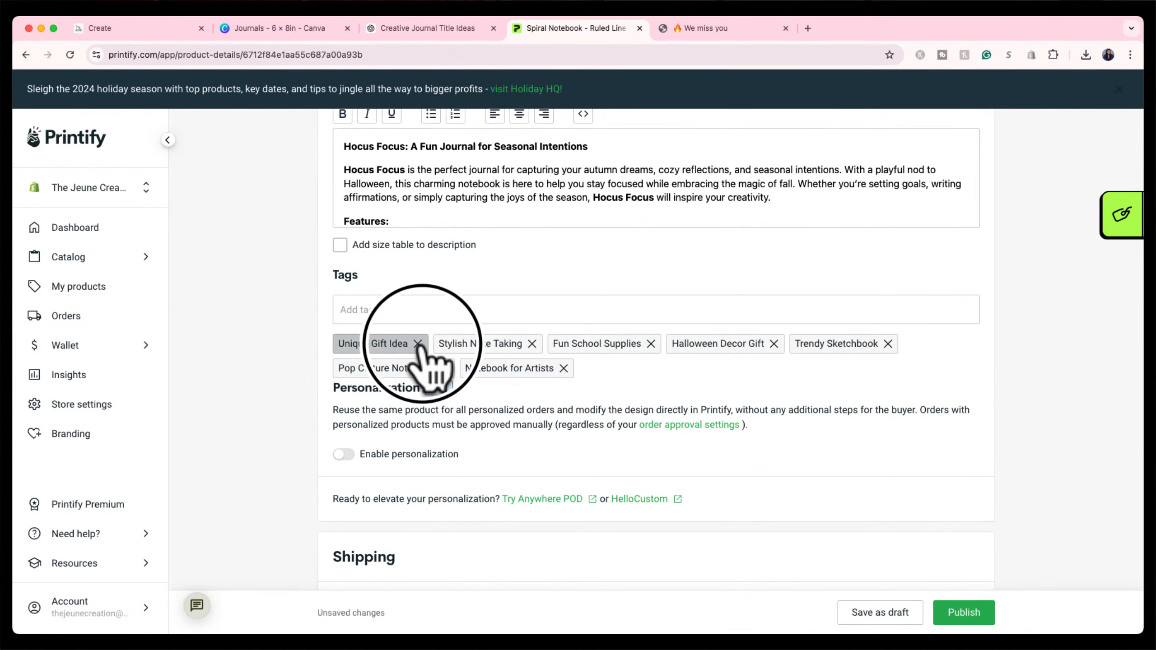
left_click(416, 344)
left_click(430, 344)
left_click(434, 344)
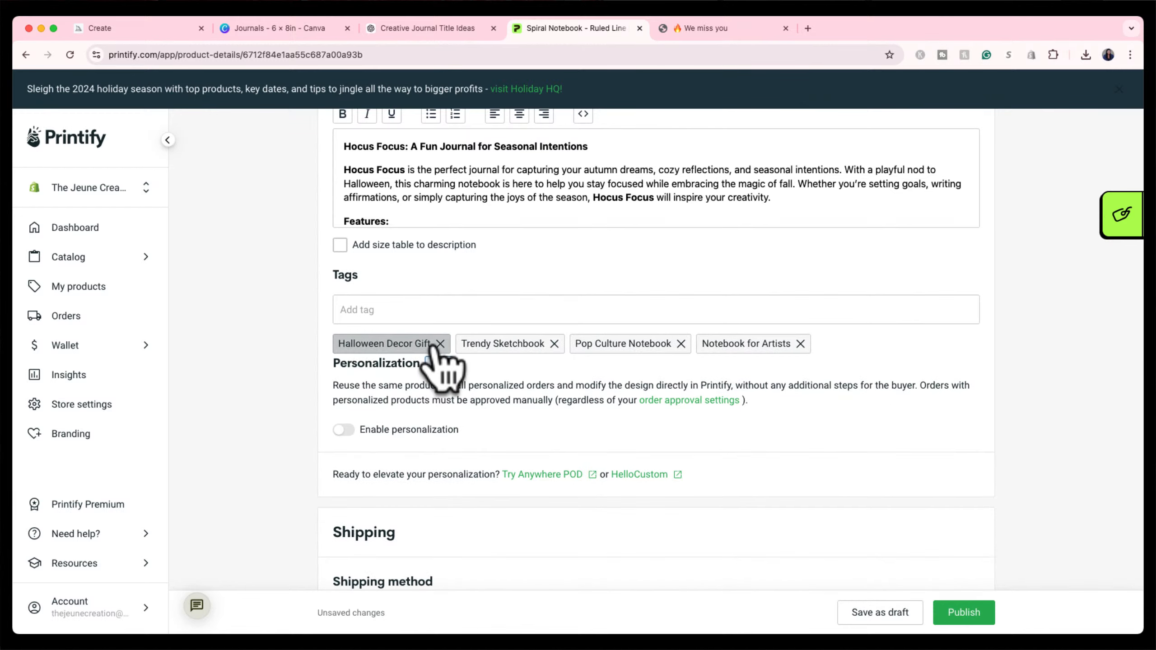
left_click(437, 344)
left_click(431, 344)
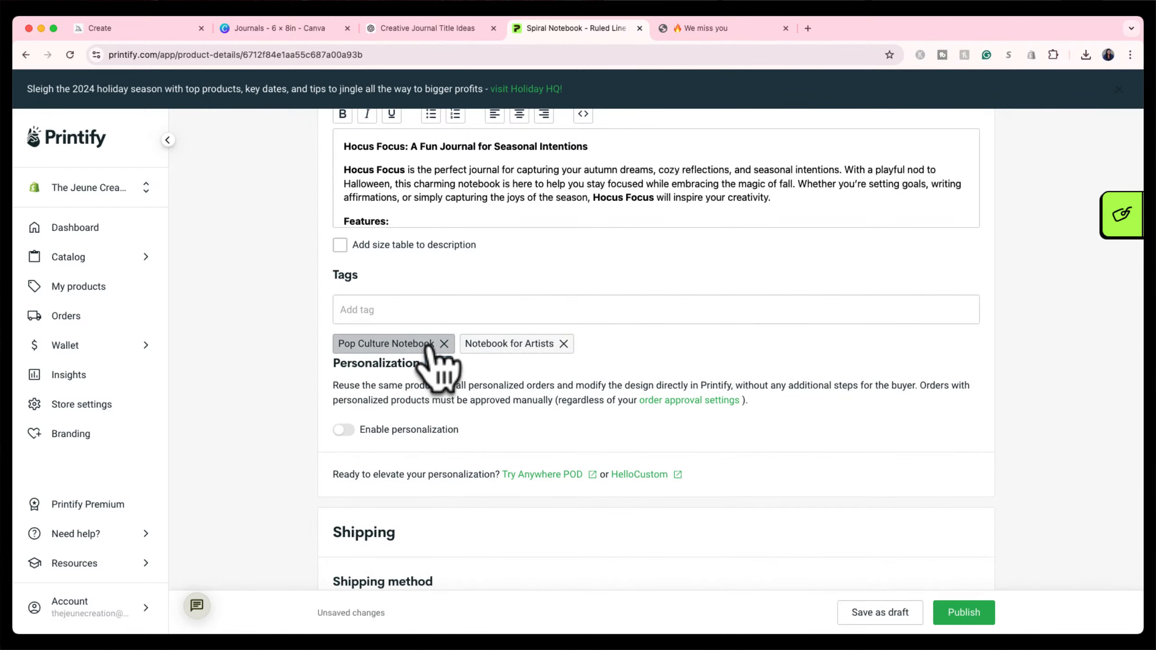
left_click(444, 344)
left_click(439, 344)
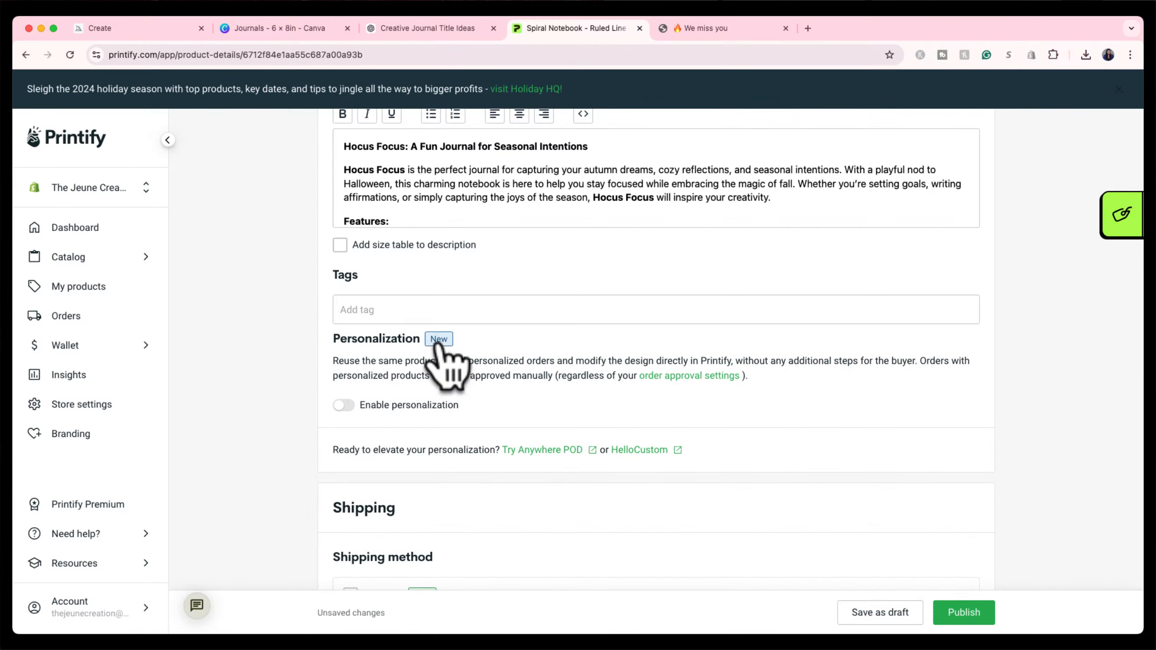
left_click(435, 311)
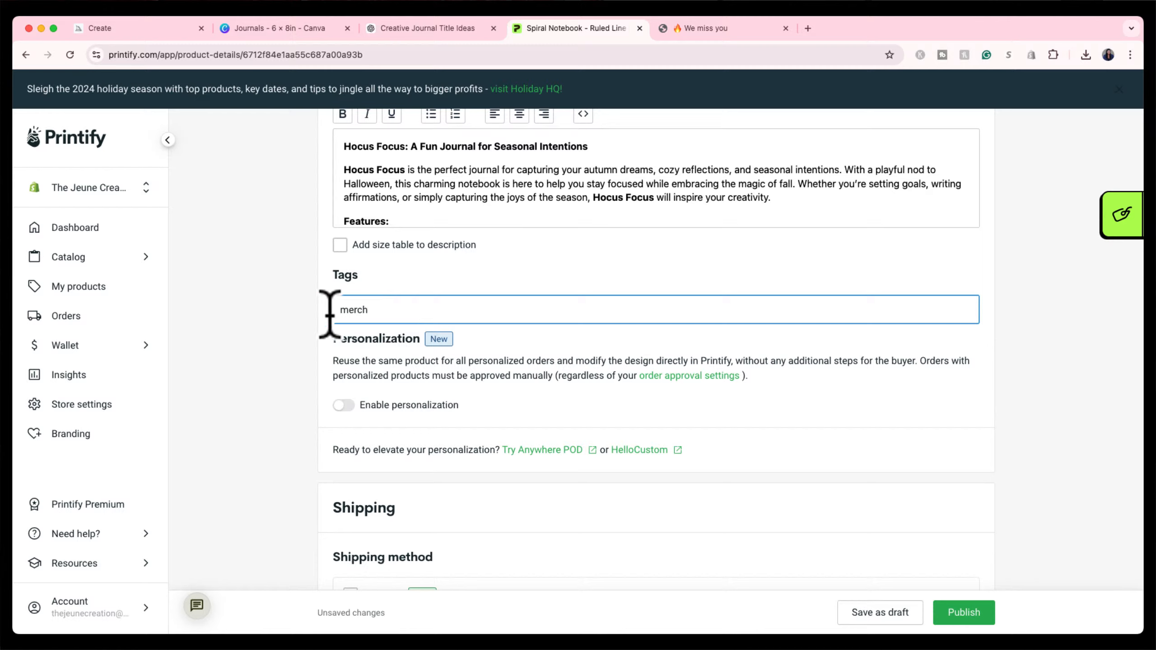
left_click(295, 341)
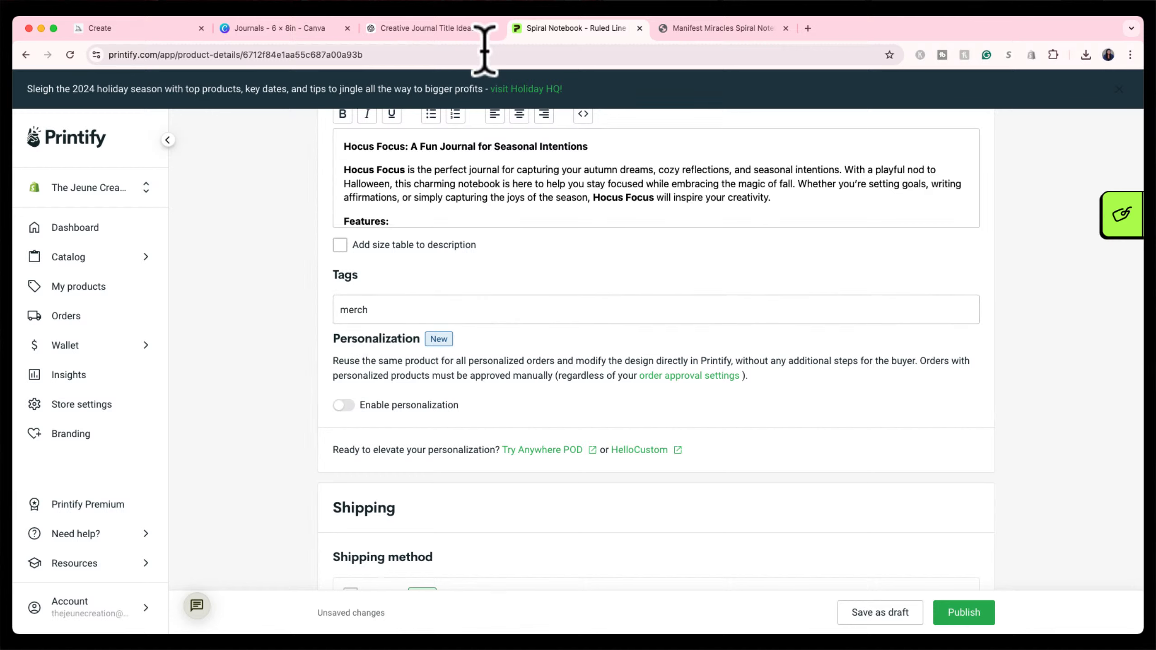
Leave the Shopify collection unselected and publish the notebook to the store.
scroll(596, 291, "down", 2)
scroll(596, 303, "down", 10)
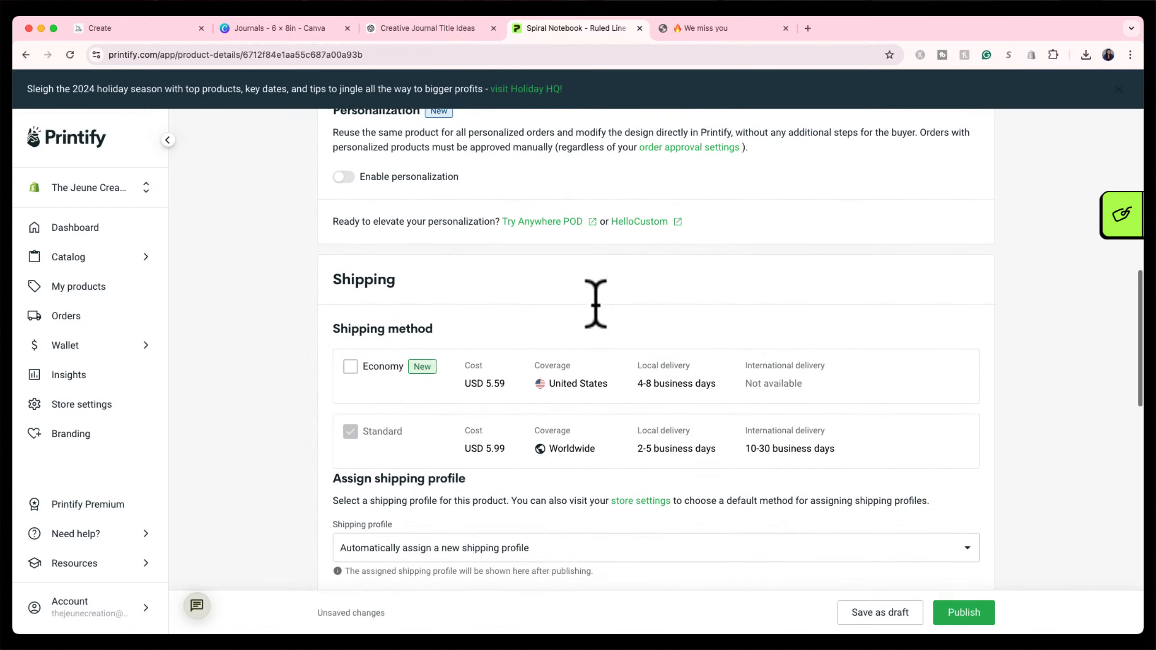
scroll(597, 308, "down", 11)
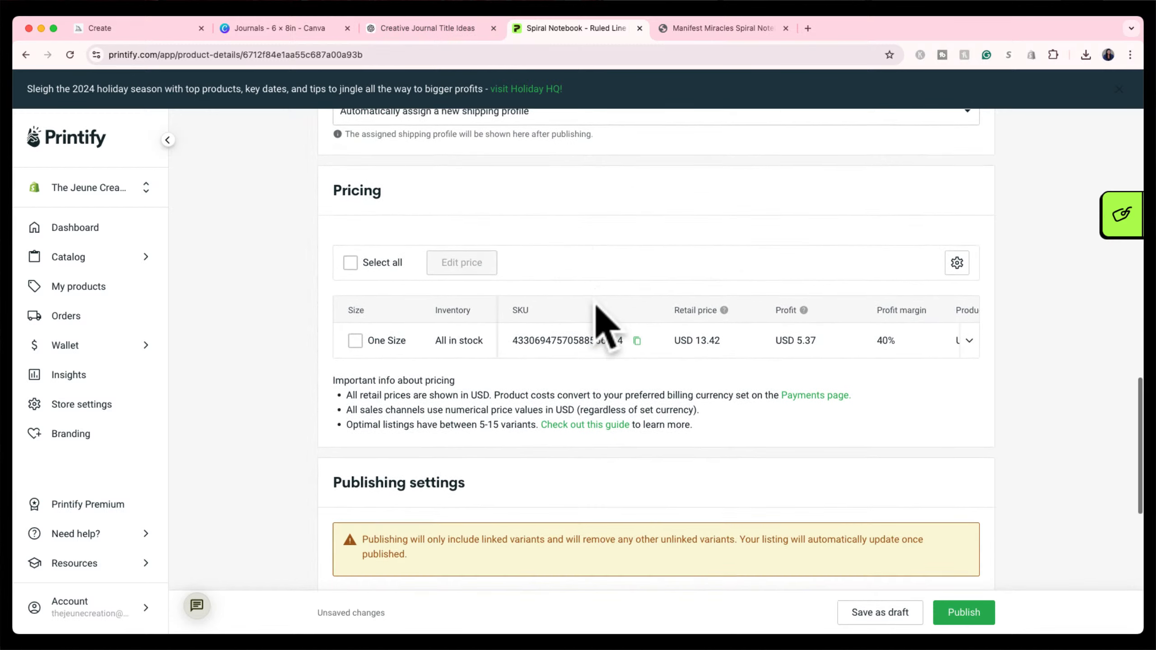
scroll(596, 301, "down", 5)
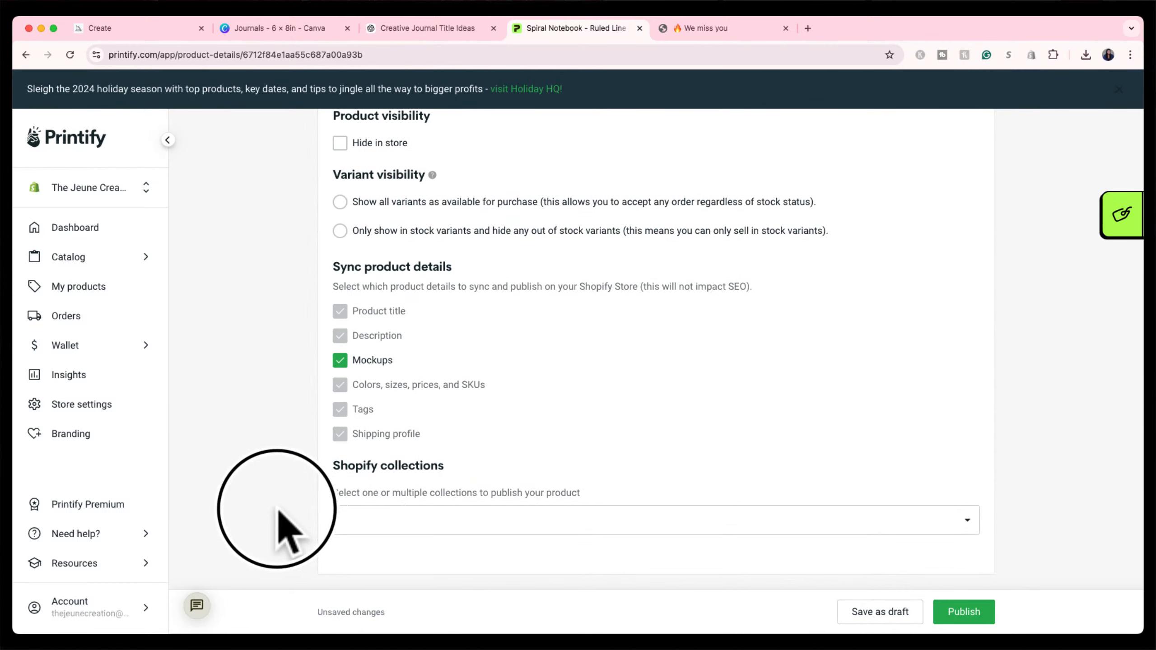
left_click(449, 531)
scroll(447, 377, "up", 1)
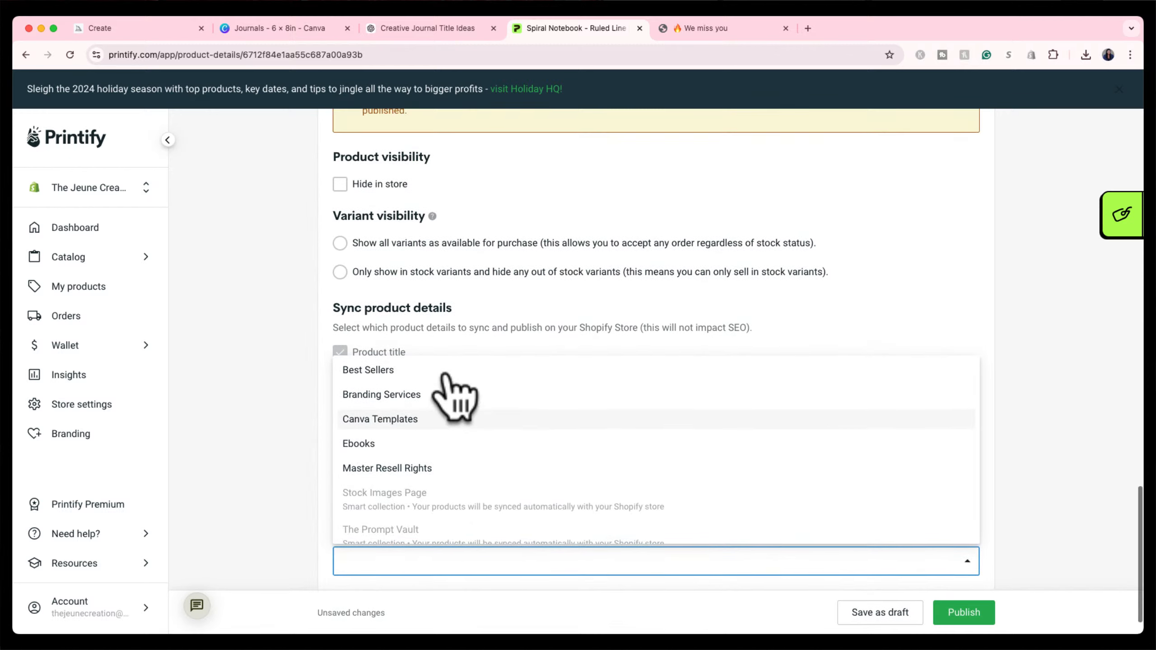
scroll(446, 377, "down", 1)
scroll(447, 433, "down", 2)
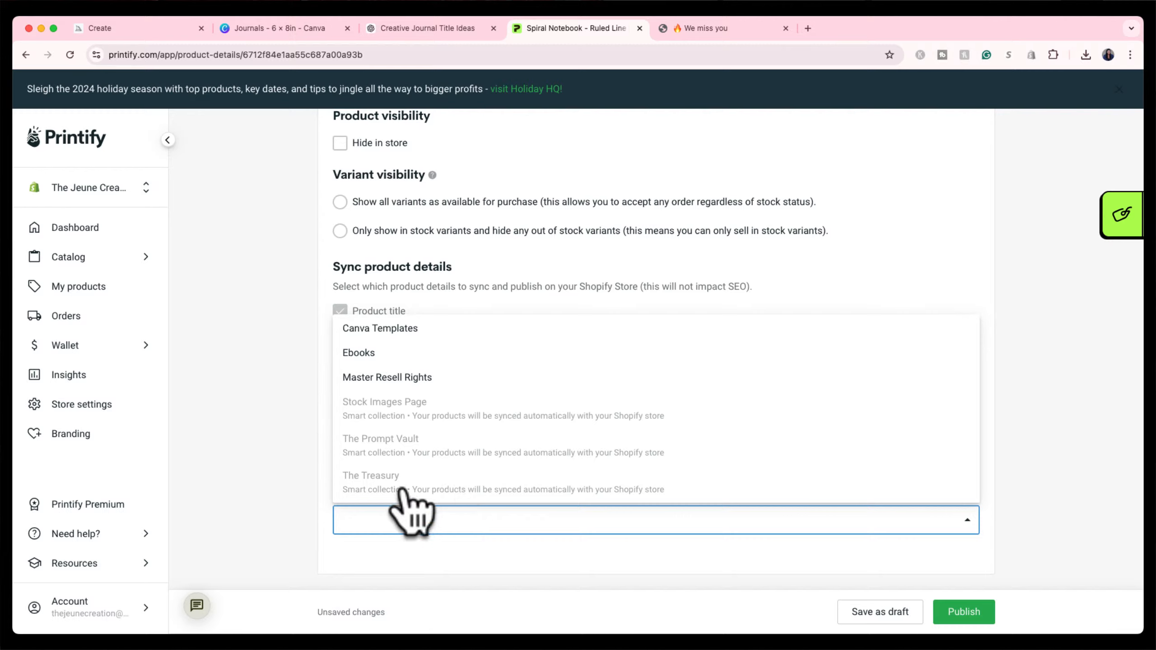
left_click(302, 461)
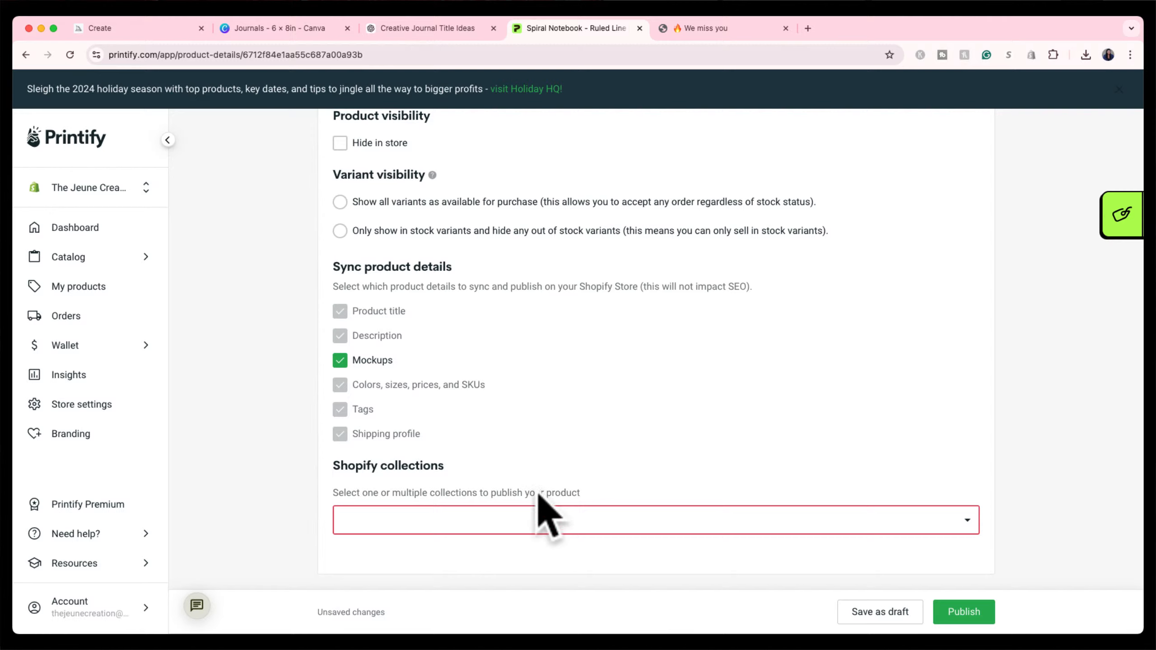
left_click(956, 615)
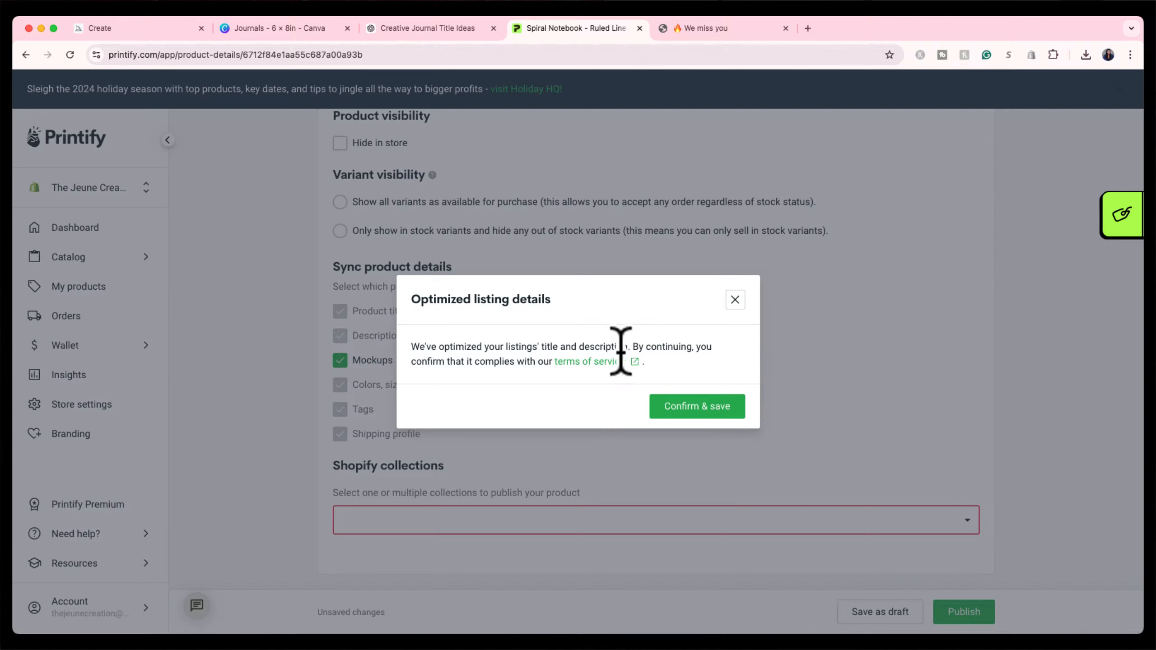
Confirm the optimized listing details, then view the store's Manifest Miracles Spiral Notebook page.
left_click(678, 408)
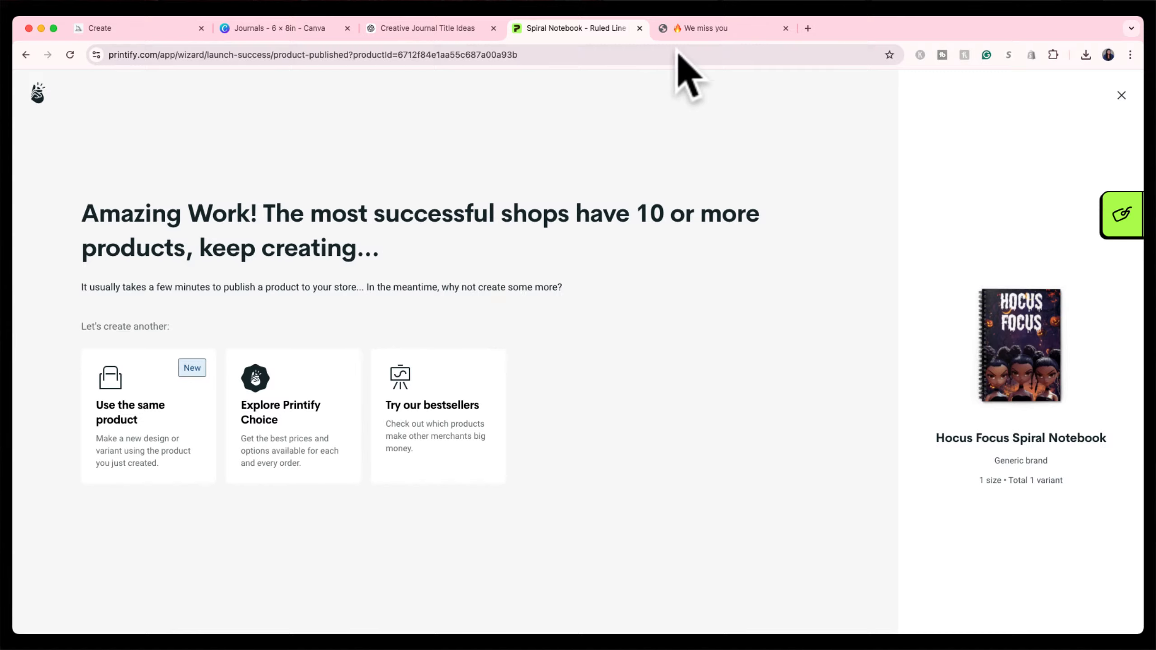
left_click(710, 28)
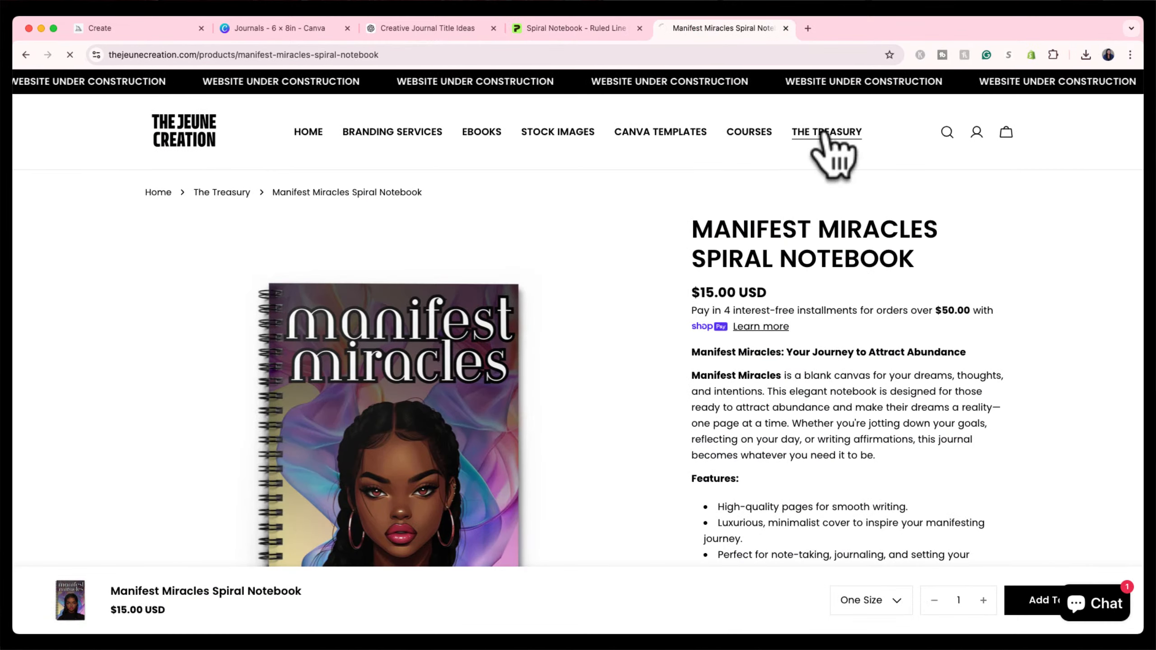
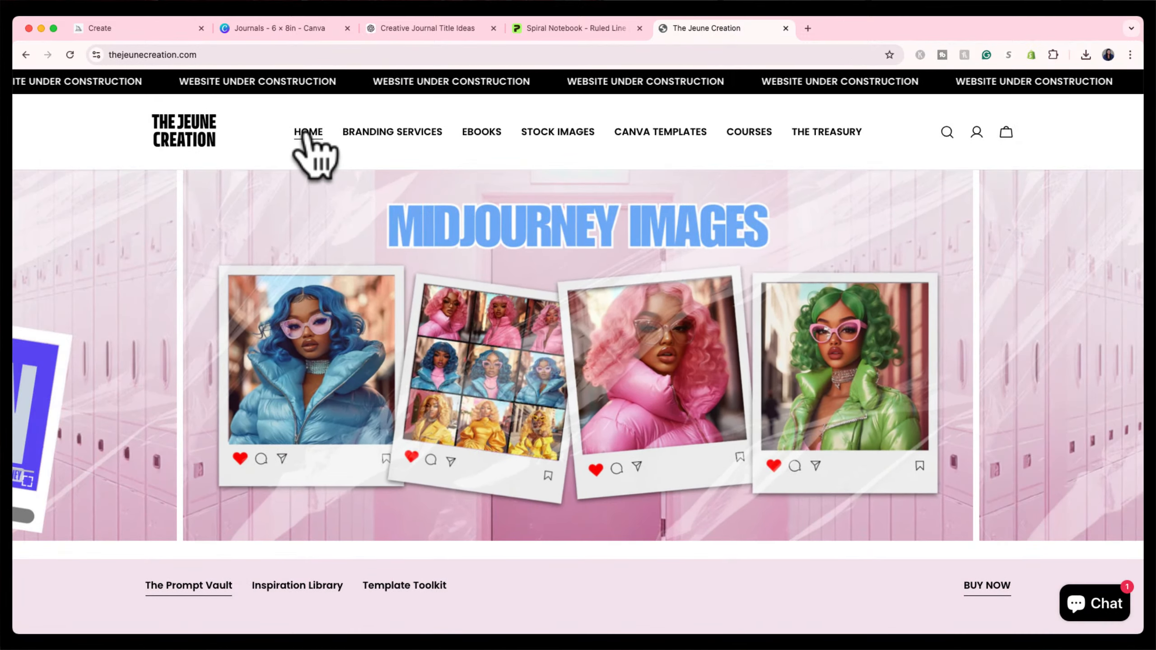
Browse the Prompt Vault's Midjourney prompt products on The Jeune Creation home page.
scroll(410, 259, "down", 8)
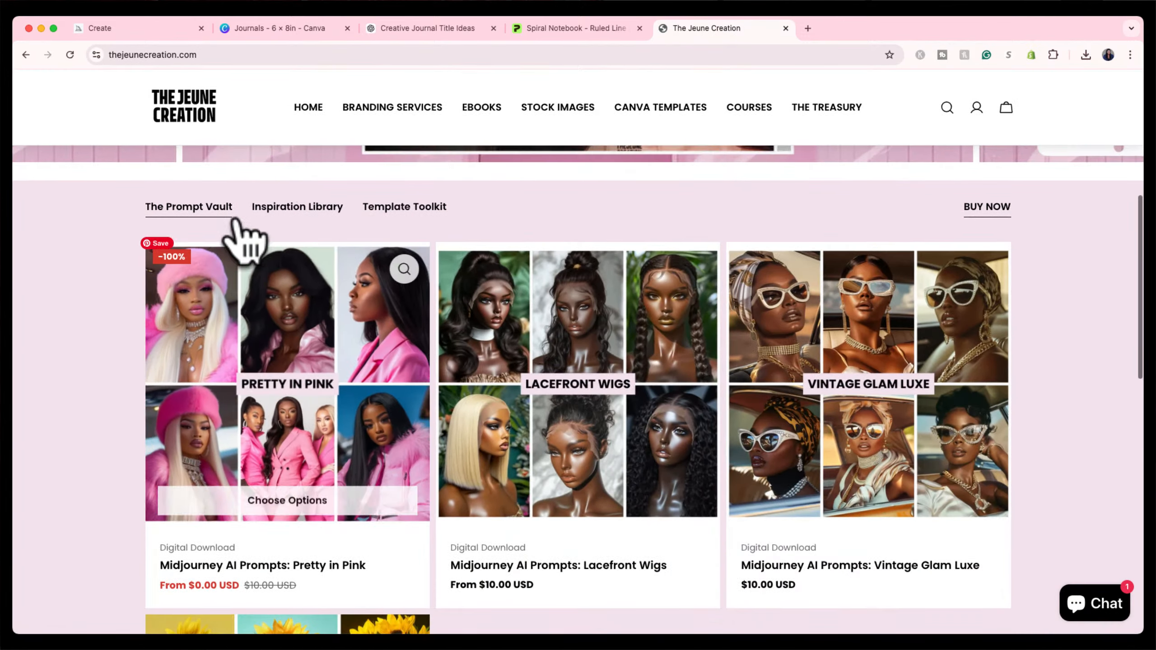
scroll(328, 392, "down", 3)
scroll(321, 387, "down", 2)
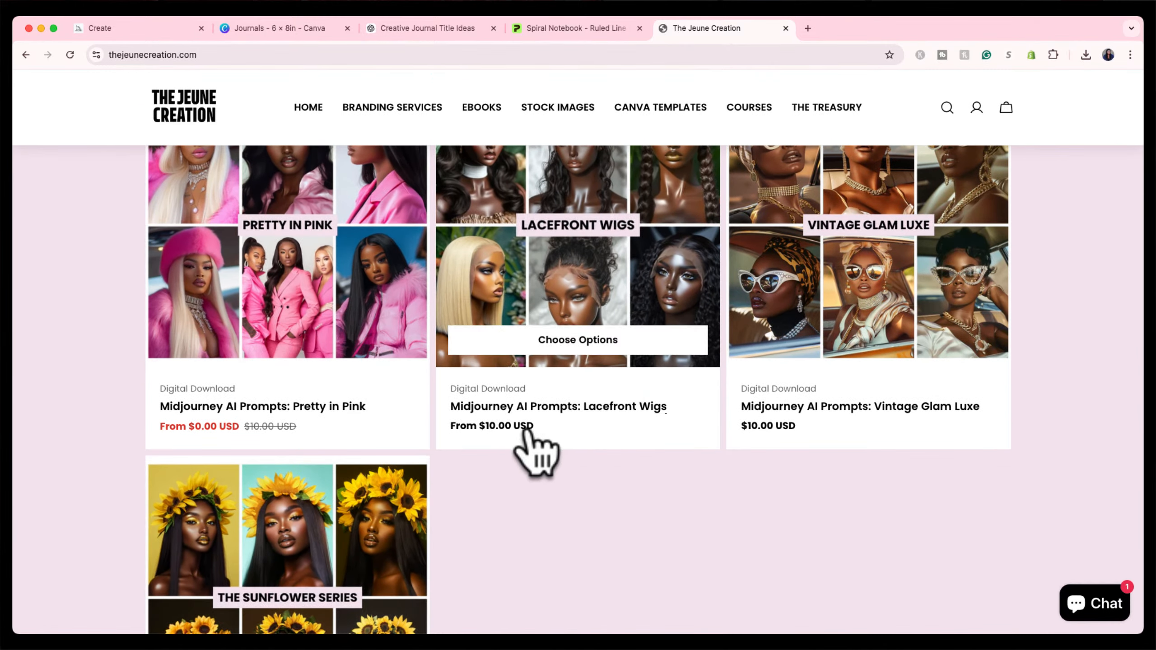
scroll(637, 410, "down", 2)
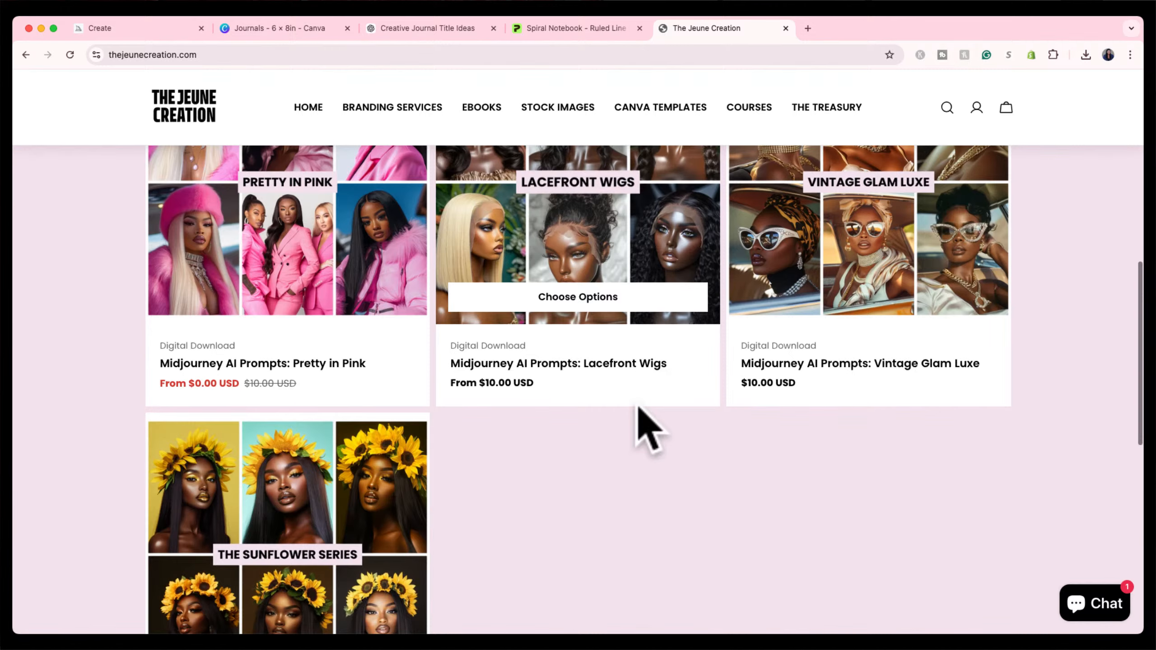
scroll(638, 407, "down", 5)
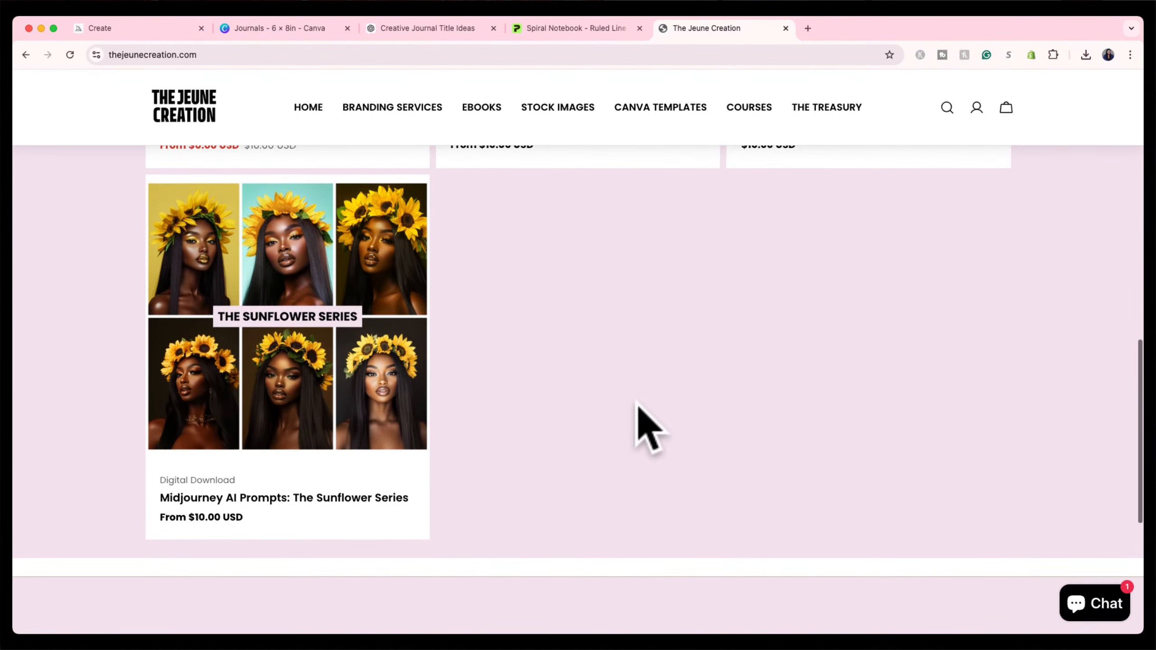
scroll(637, 410, "up", 7)
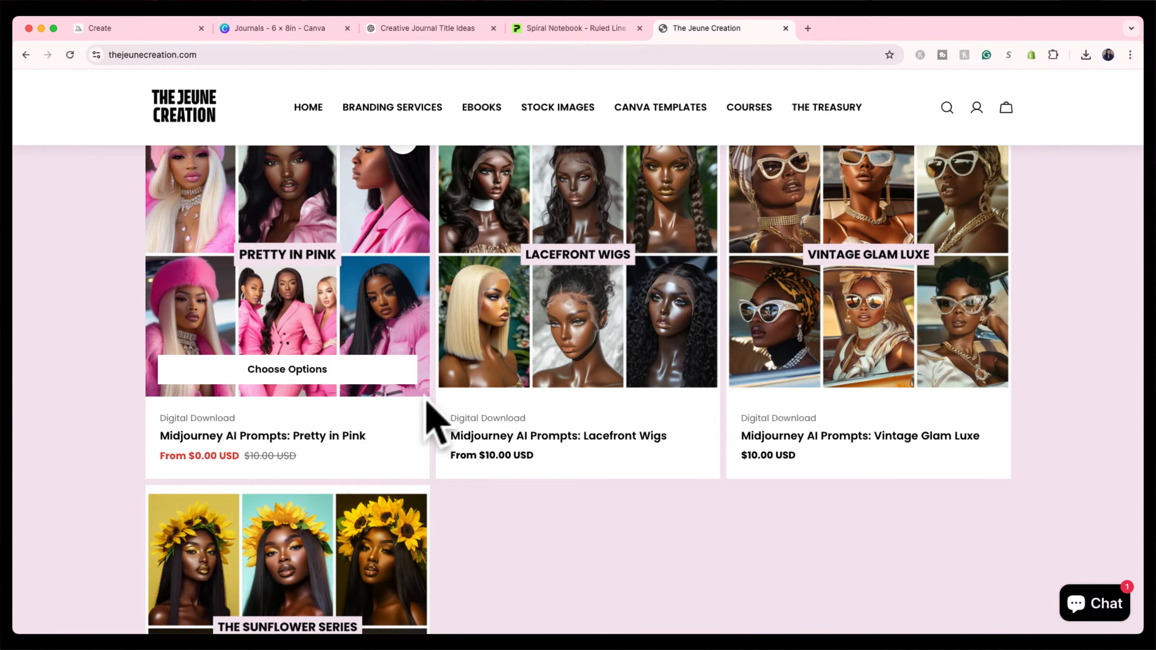
scroll(431, 413, "up", 2)
scroll(427, 401, "down", 5)
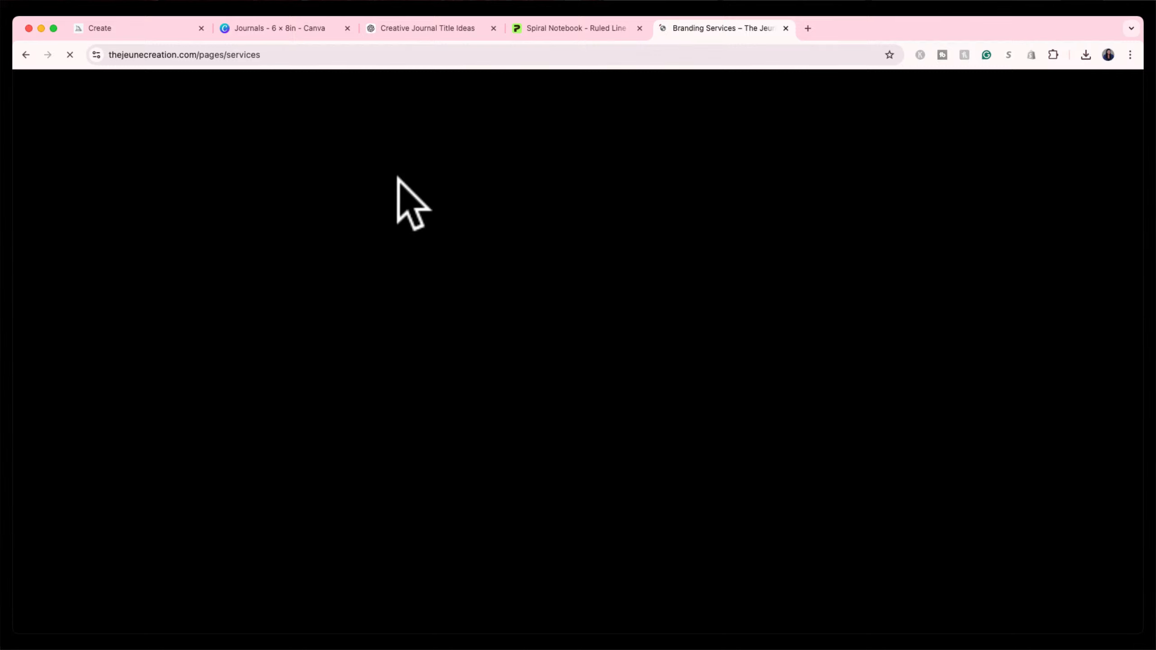
Look over the Branding Services products, then bring up the four-product Stock Images collection.
scroll(512, 326, "down", 1)
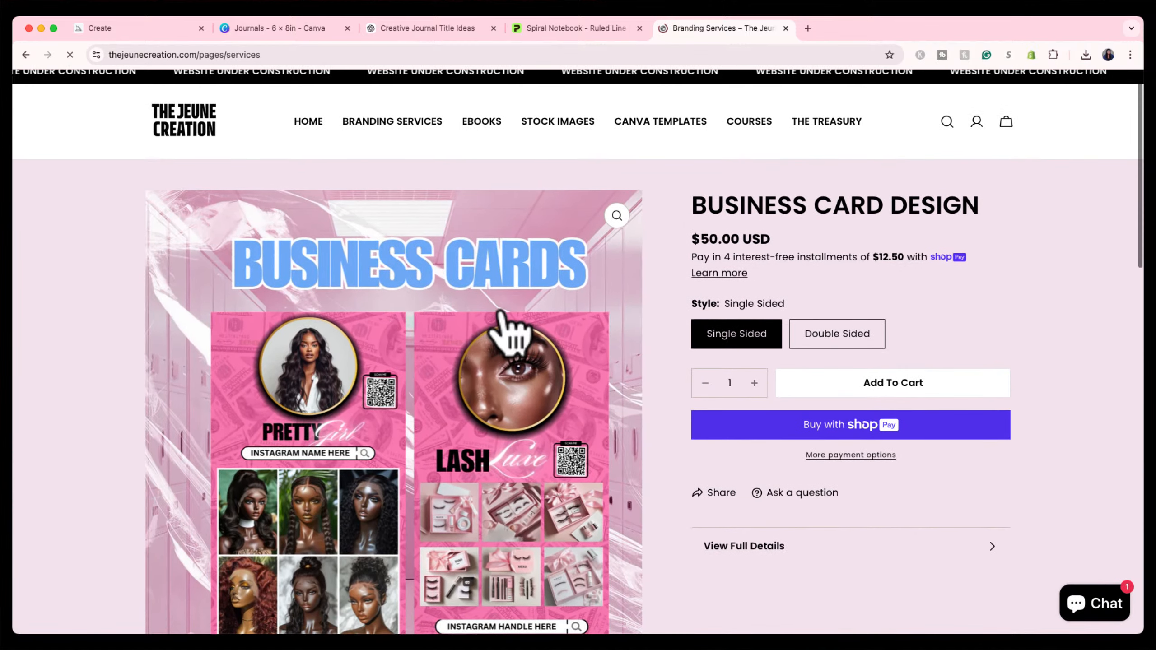
scroll(588, 425, "down", 3)
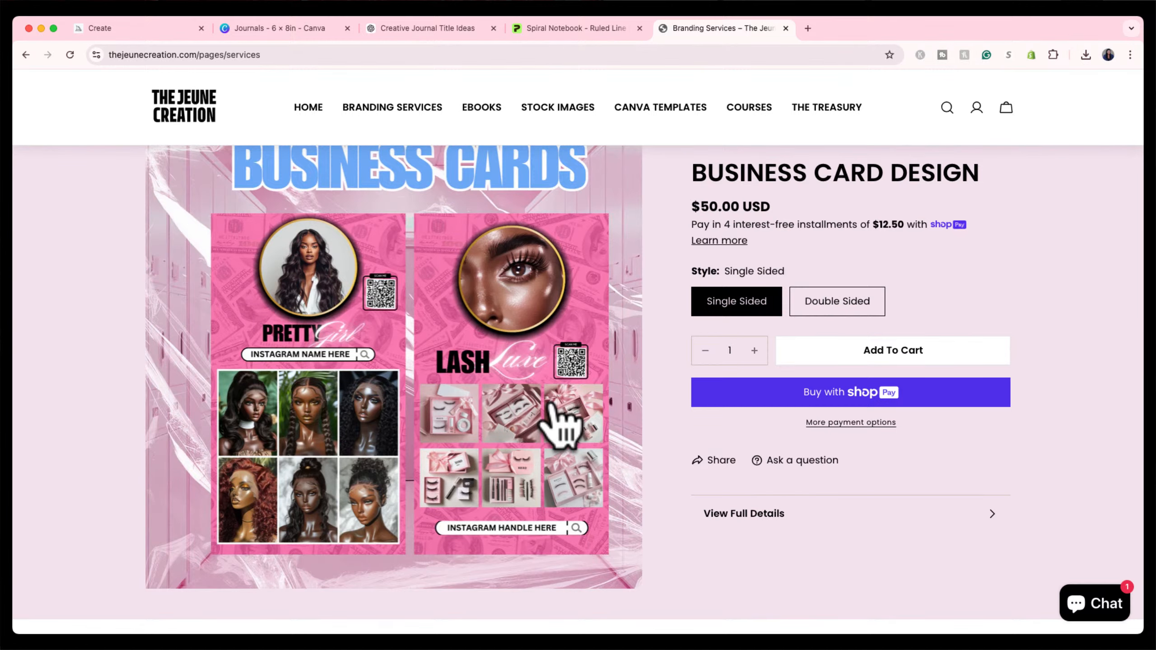
scroll(563, 426, "down", 10)
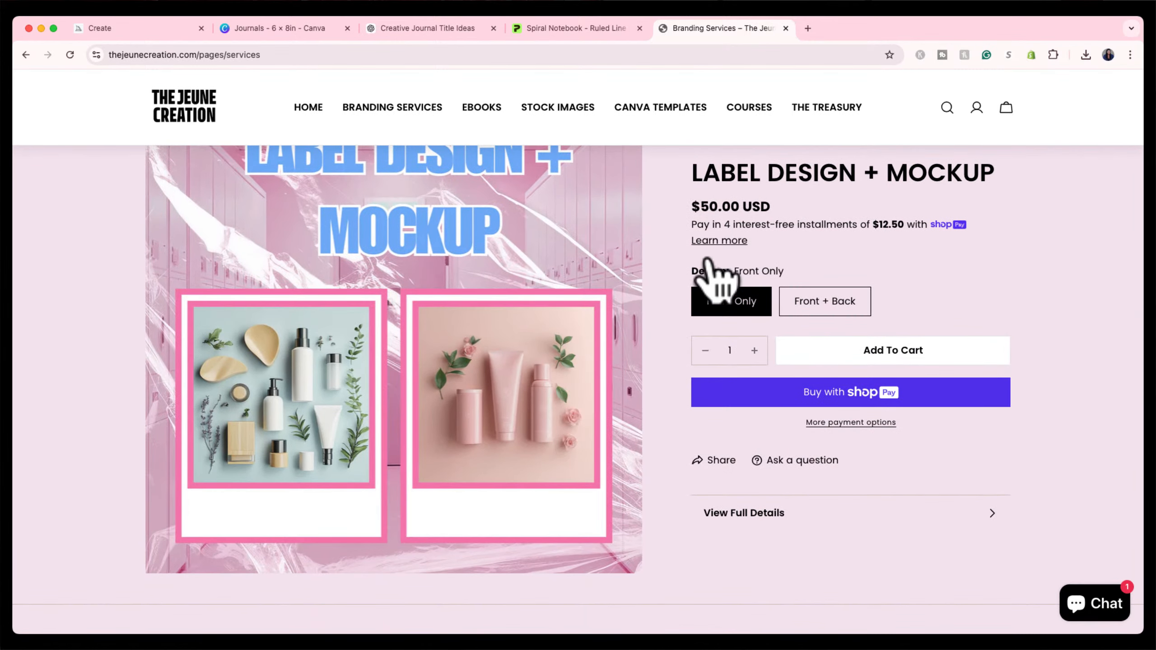
scroll(554, 413, "up", 5)
scroll(546, 410, "up", 2)
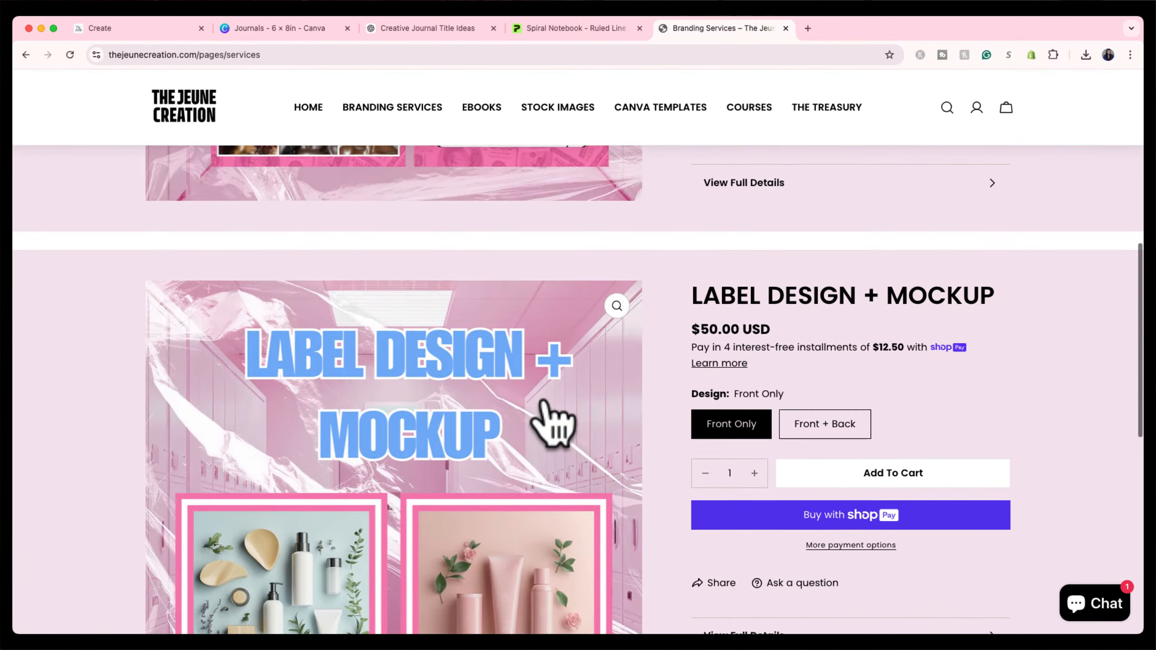
scroll(560, 469, "down", 2)
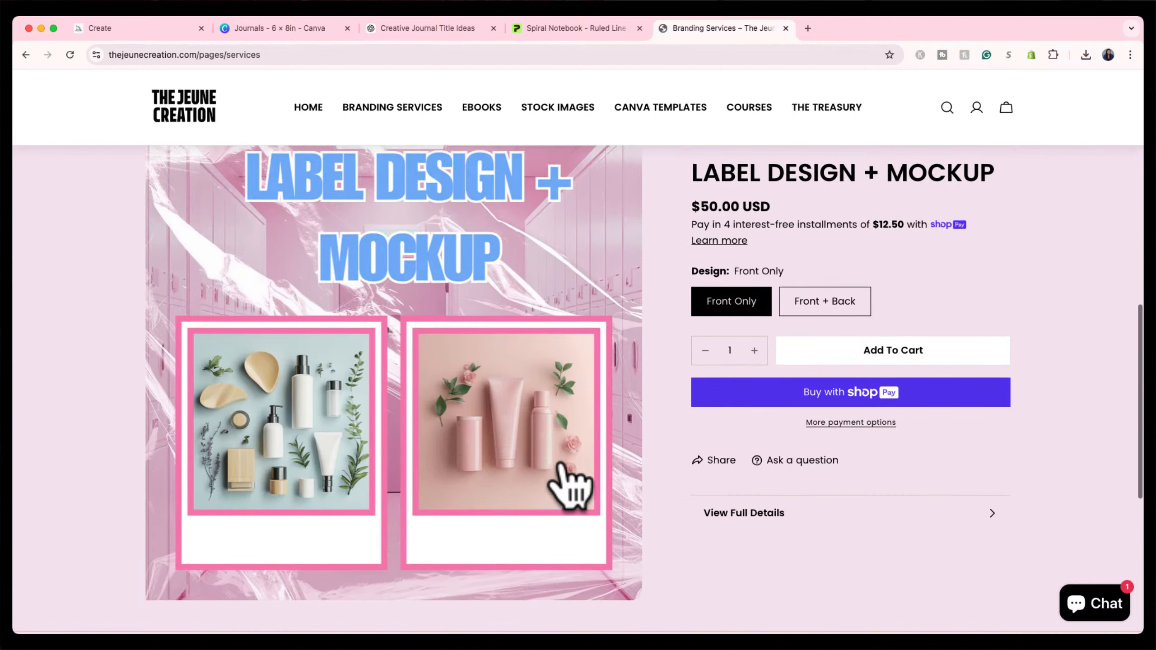
scroll(560, 469, "up", 10)
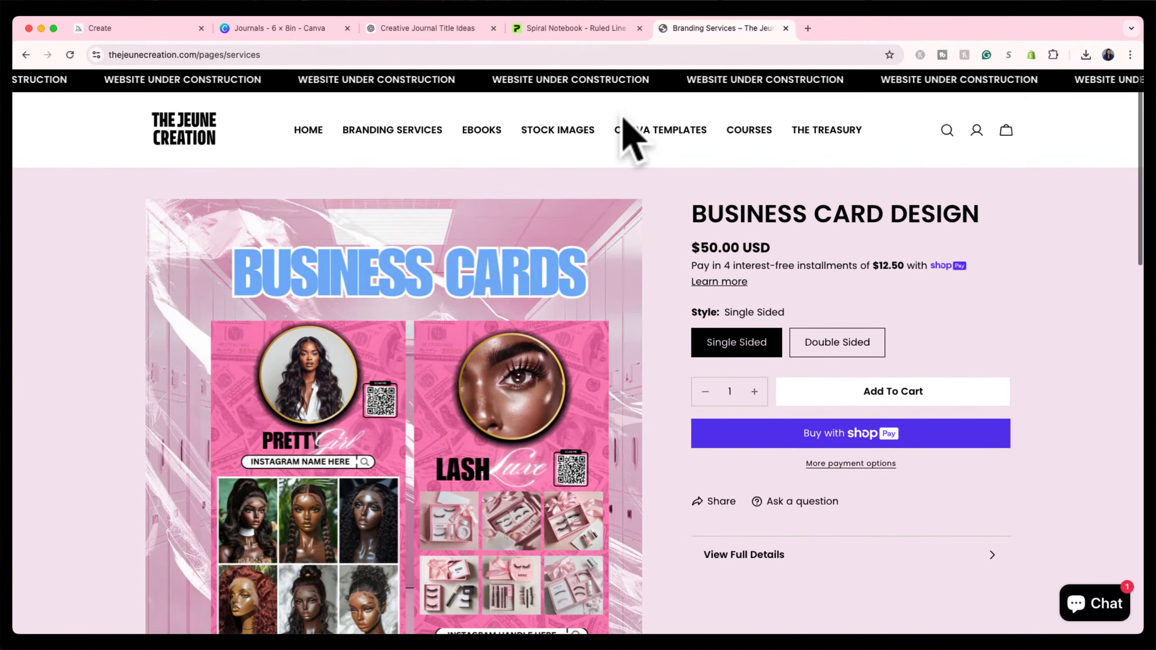
left_click(574, 137)
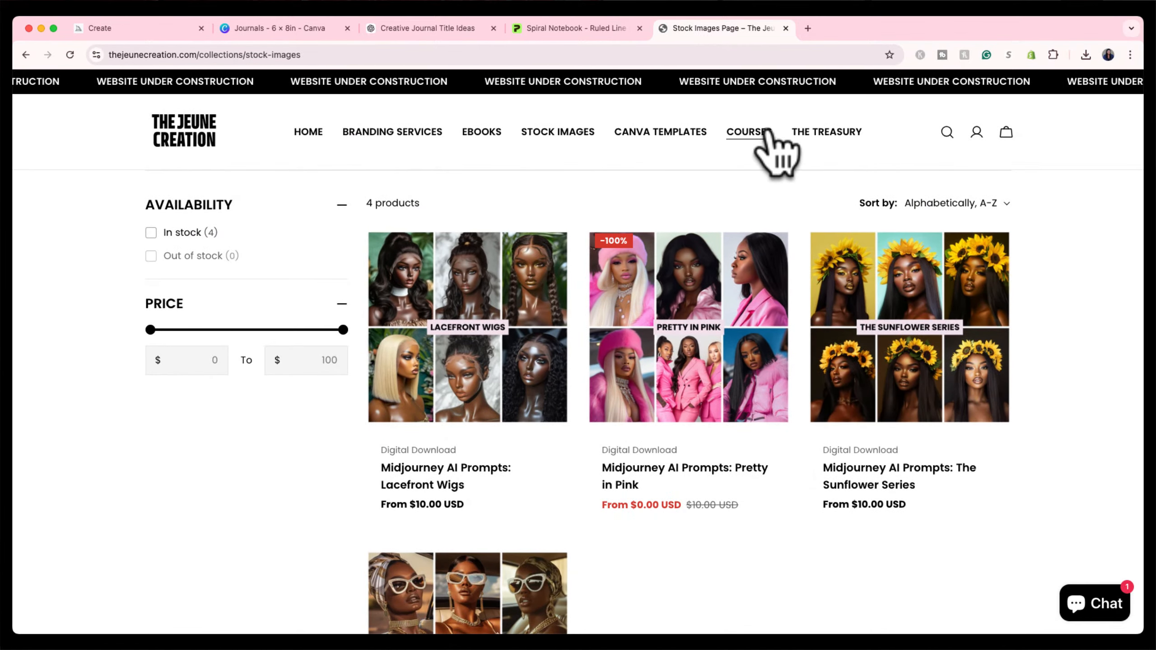
Reload The Treasury to confirm it still lists three notebooks, then return to Printify.
left_click(809, 133)
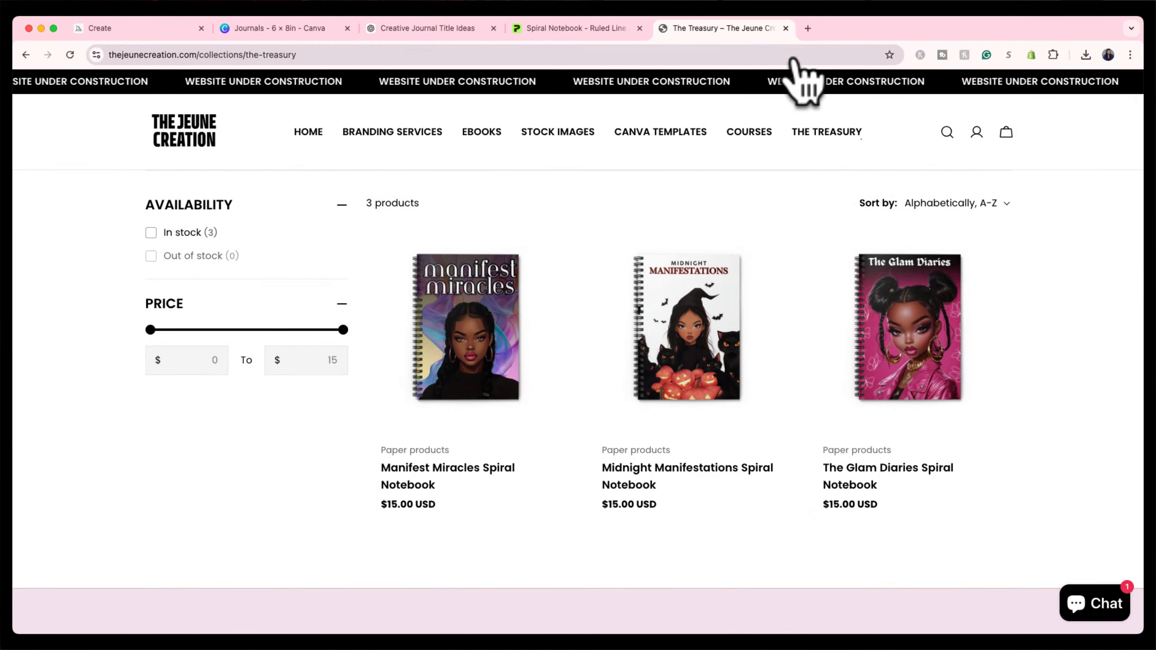
left_click(795, 55)
key("Return")
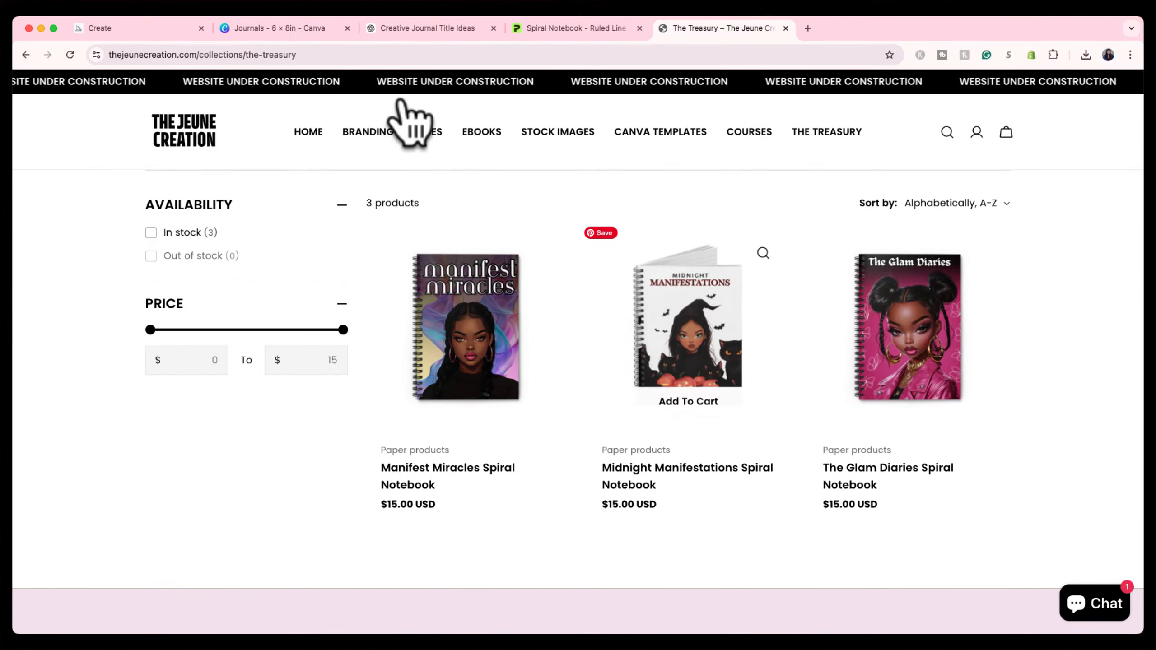
left_click(573, 28)
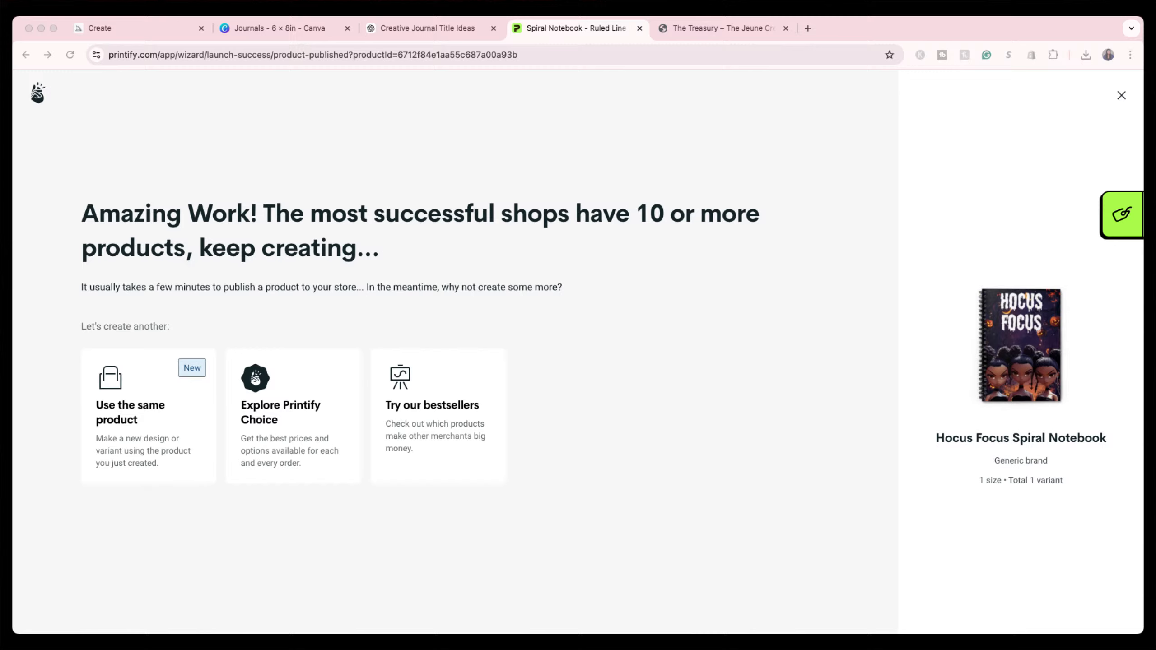
left_click(737, 29)
left_click(185, 128)
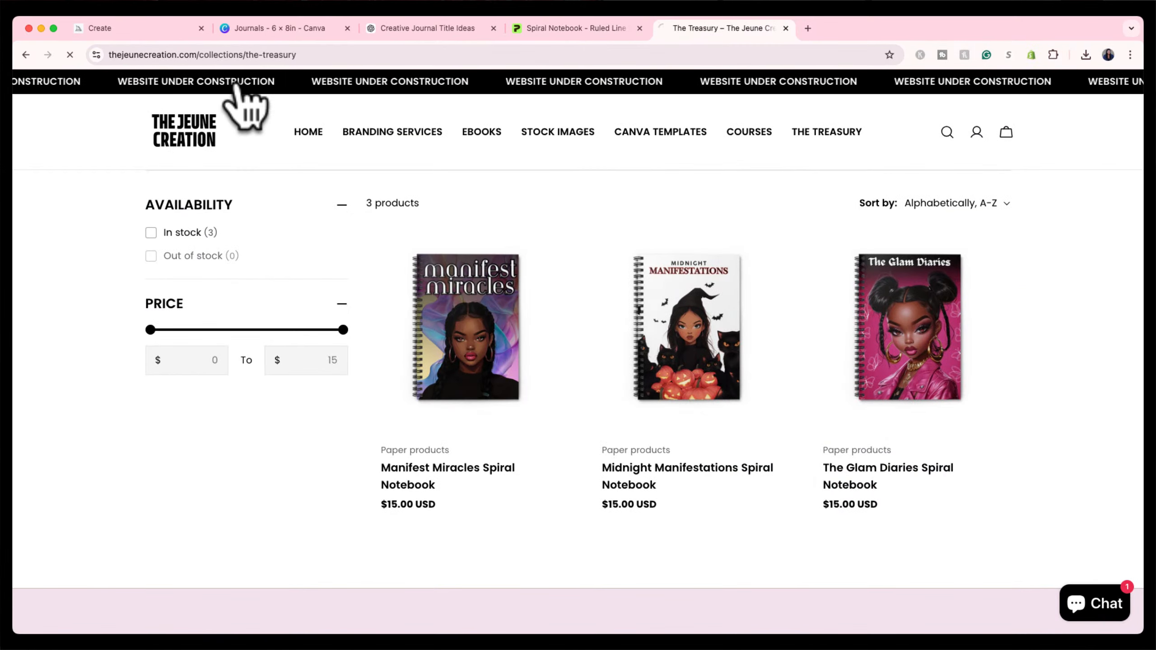
left_click(282, 55)
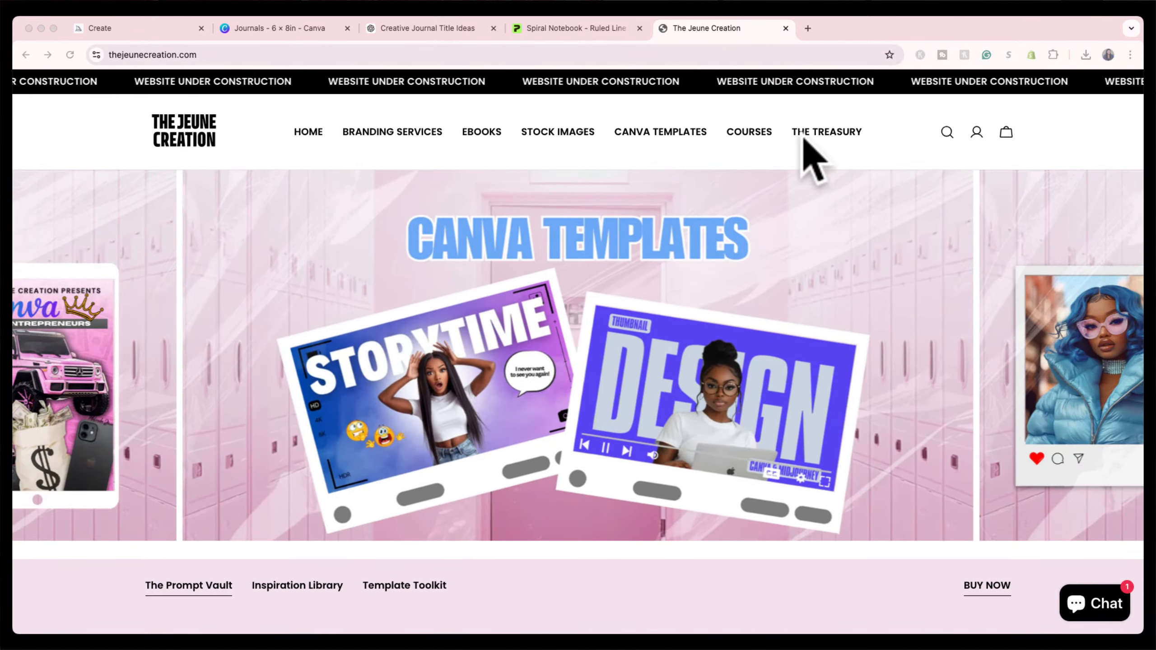
left_click(811, 129)
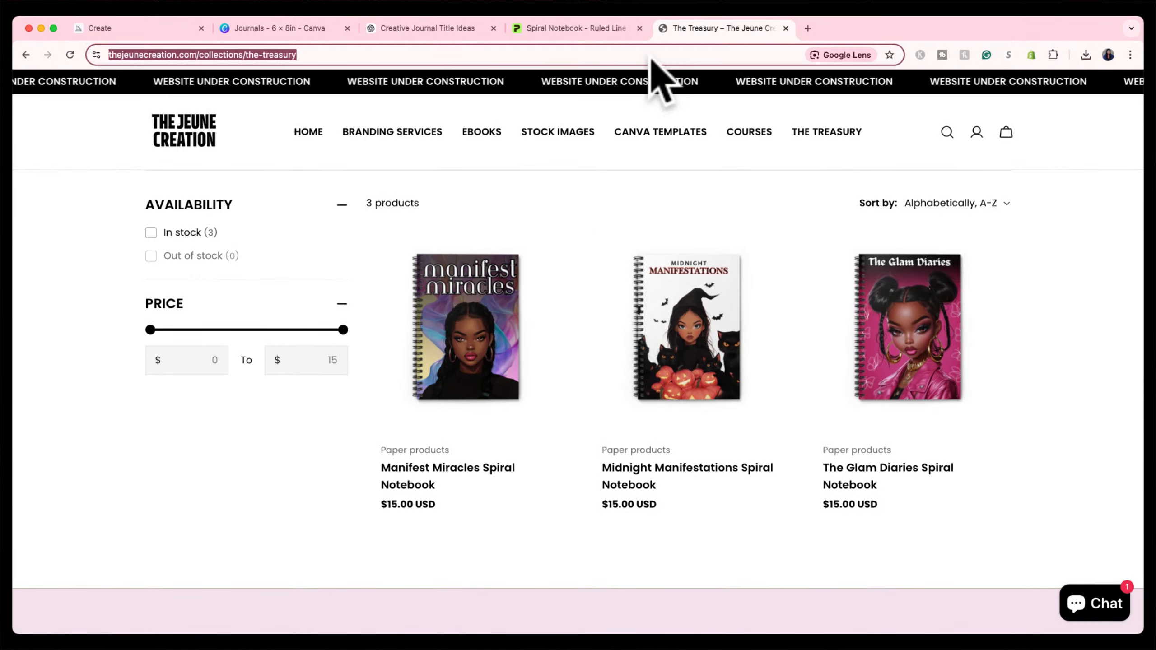
key("Return")
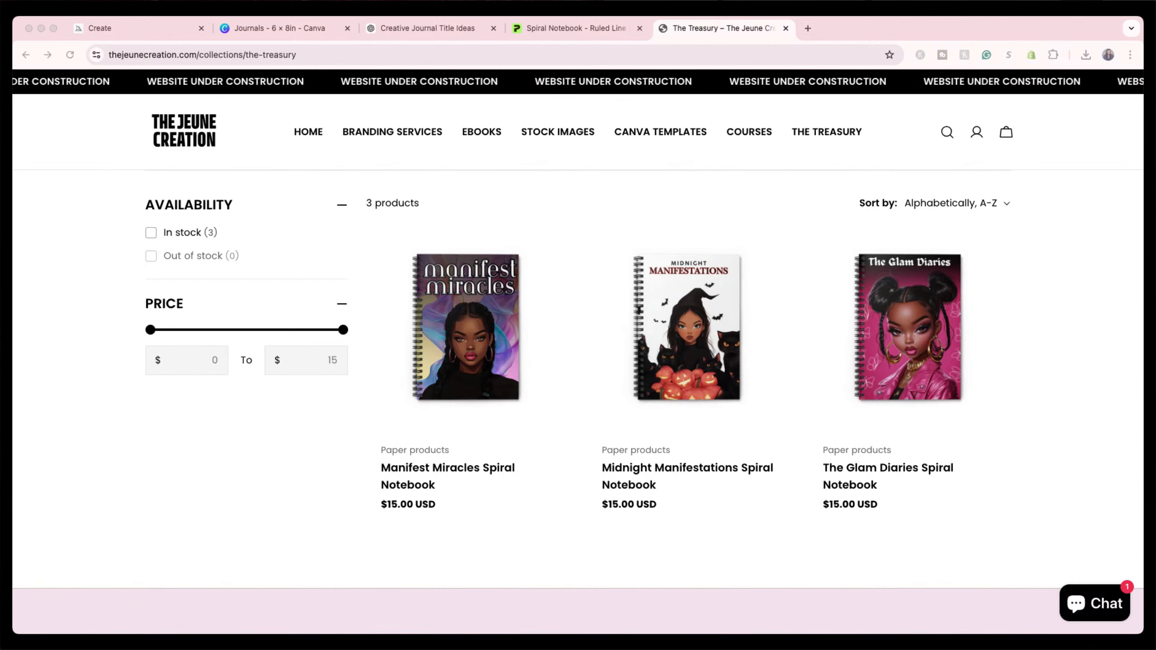
left_click(594, 27)
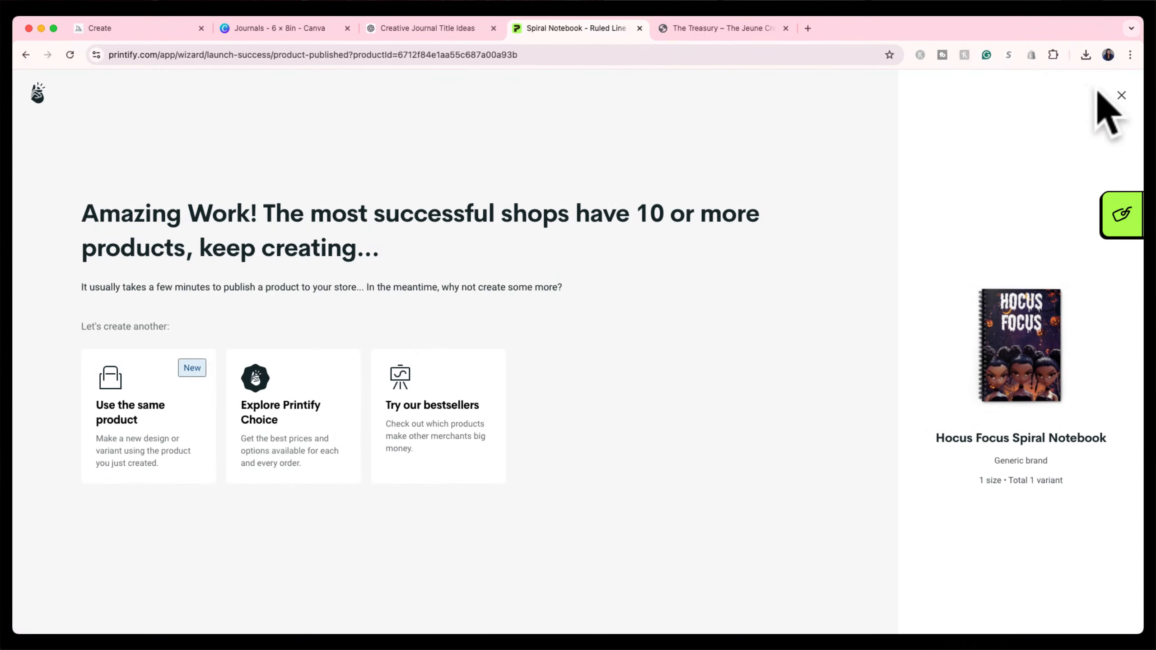
Open the Hocus Focus Spiral Notebook's product details from My Products.
left_click(1121, 95)
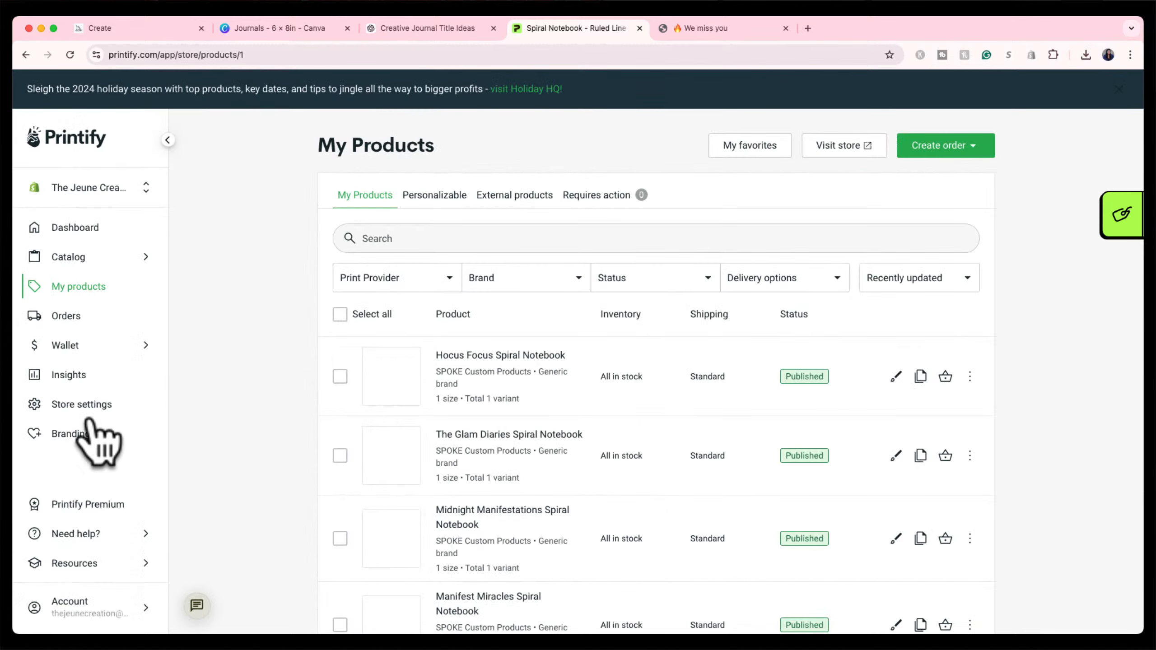
scroll(572, 440, "down", 3)
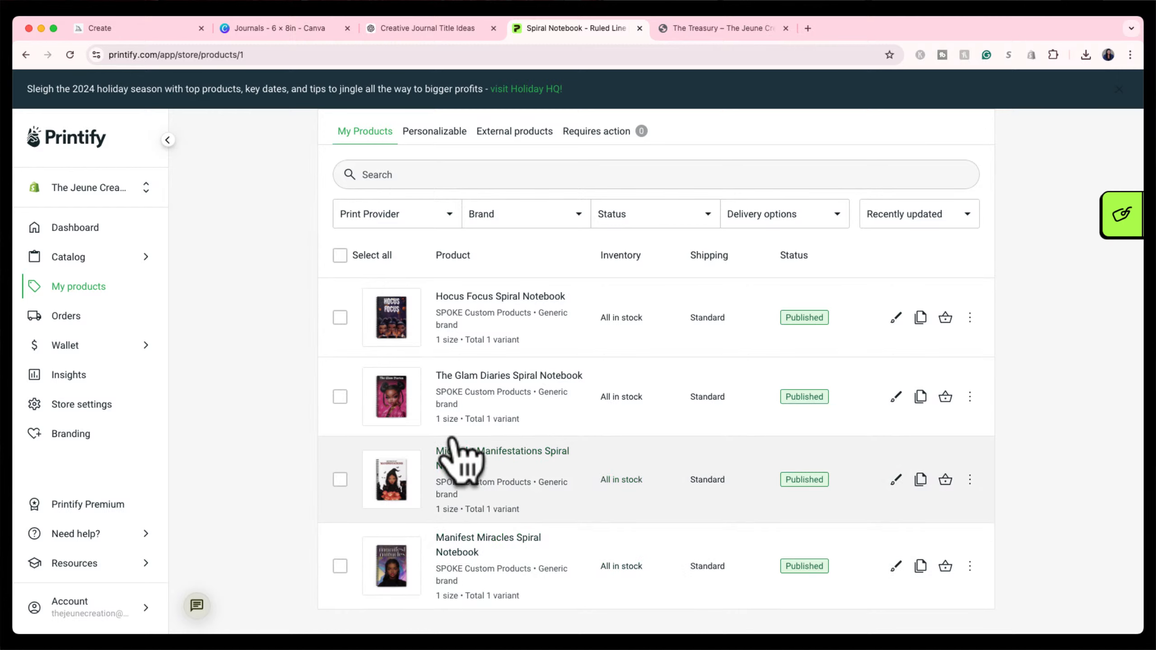
left_click(469, 304)
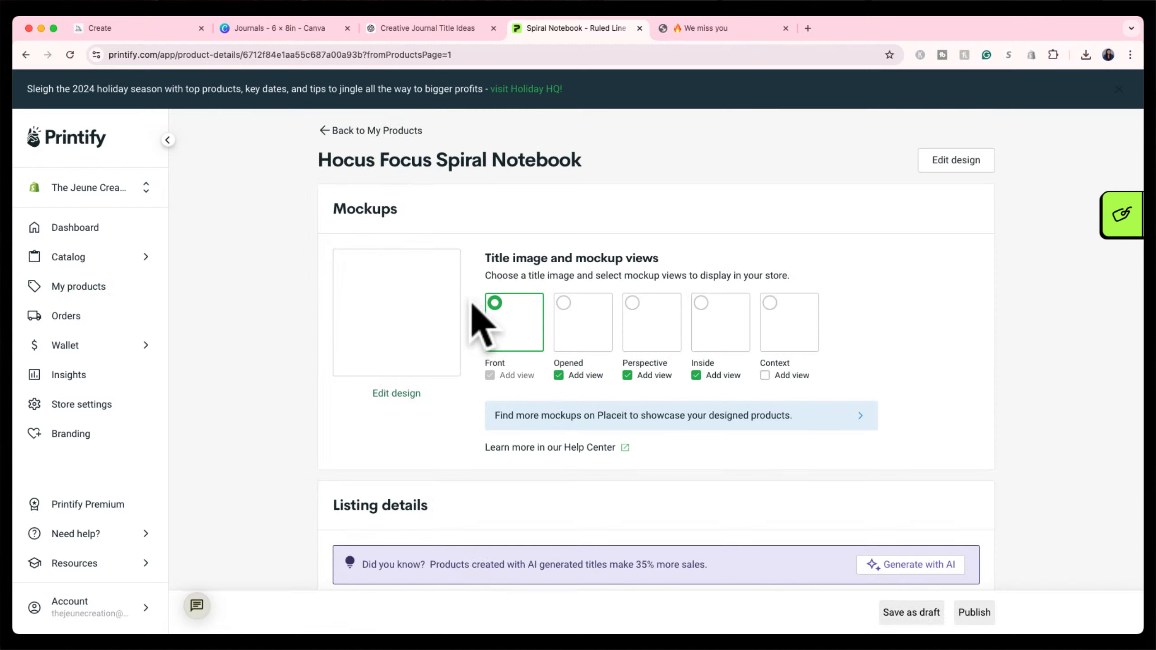
scroll(341, 428, "down", 8)
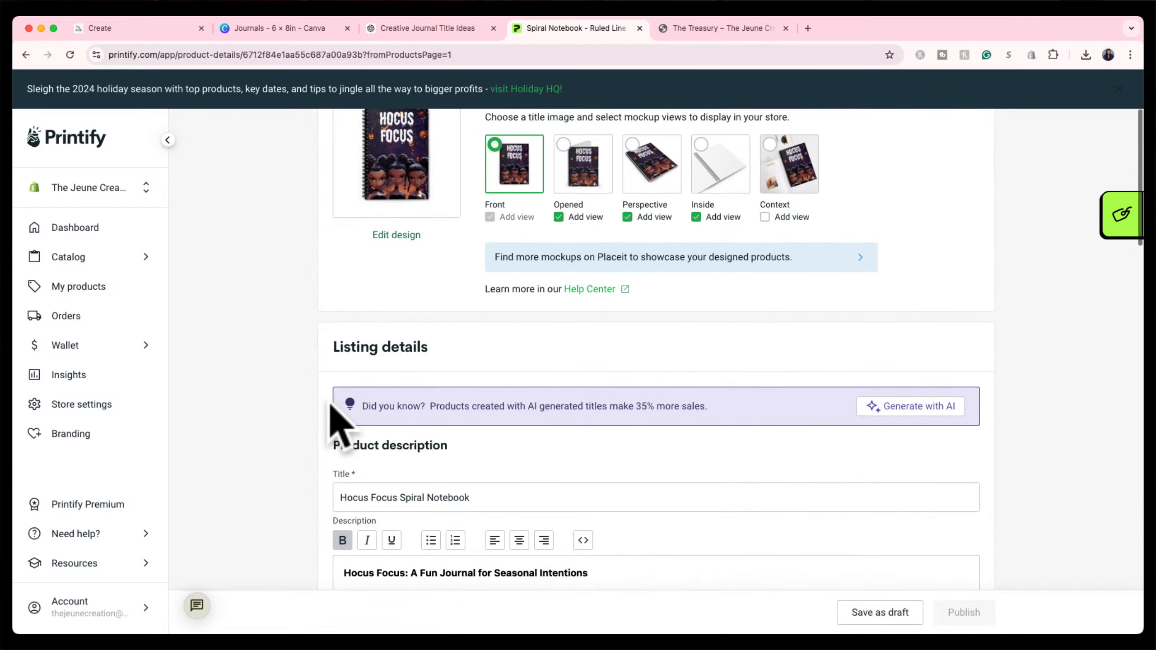
scroll(336, 400, "down", 10)
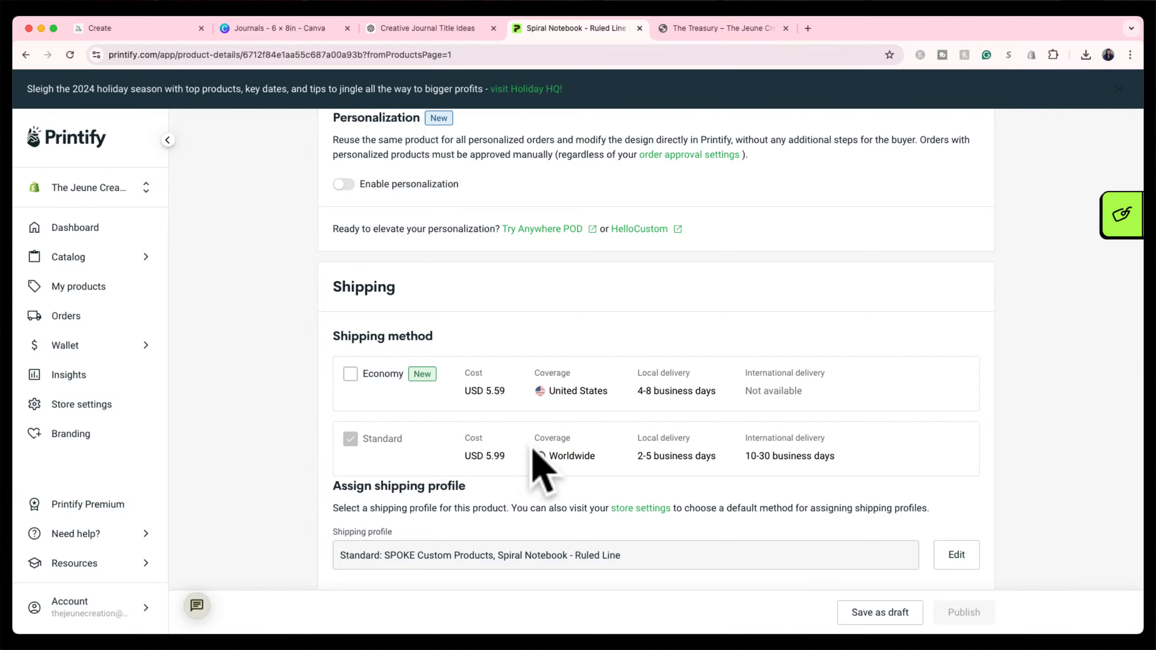
scroll(536, 451, "down", 2)
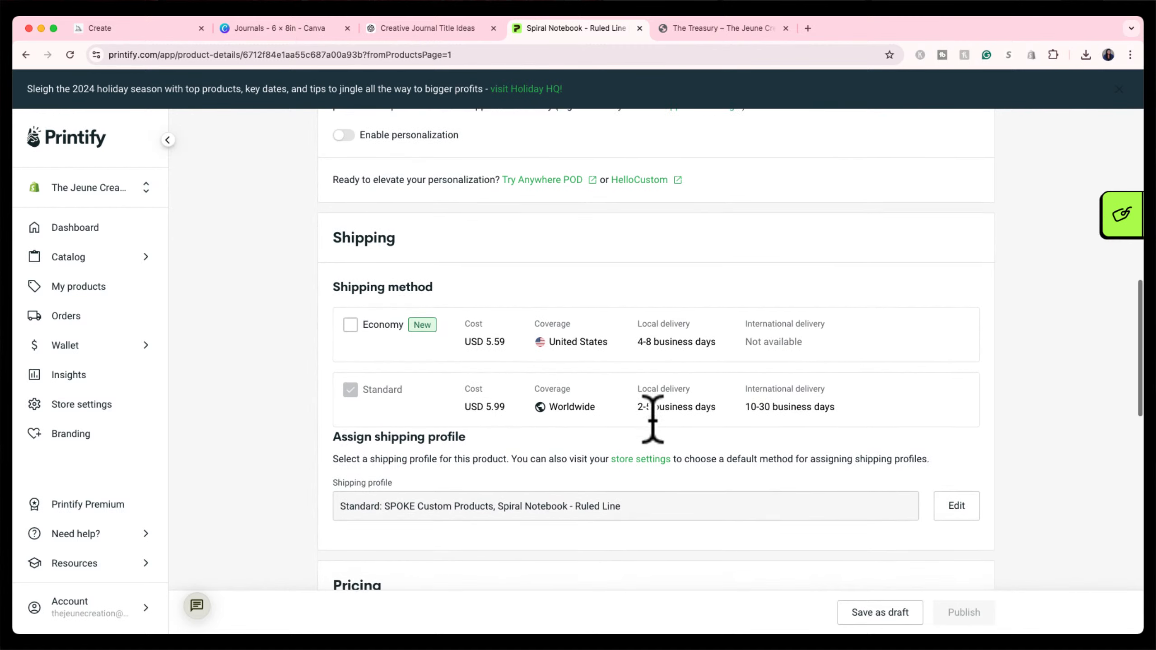
scroll(653, 418, "down", 1)
scroll(655, 413, "down", 3)
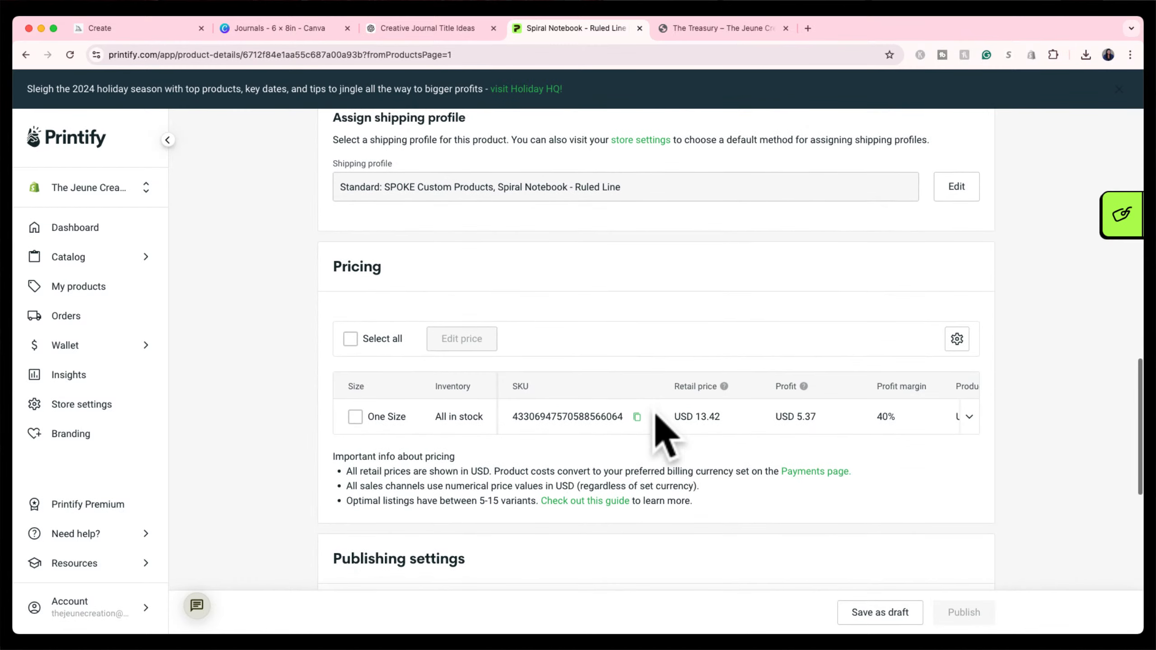
Change the notebook's retail price from 13.42 to USD 15.00.
left_click(686, 416)
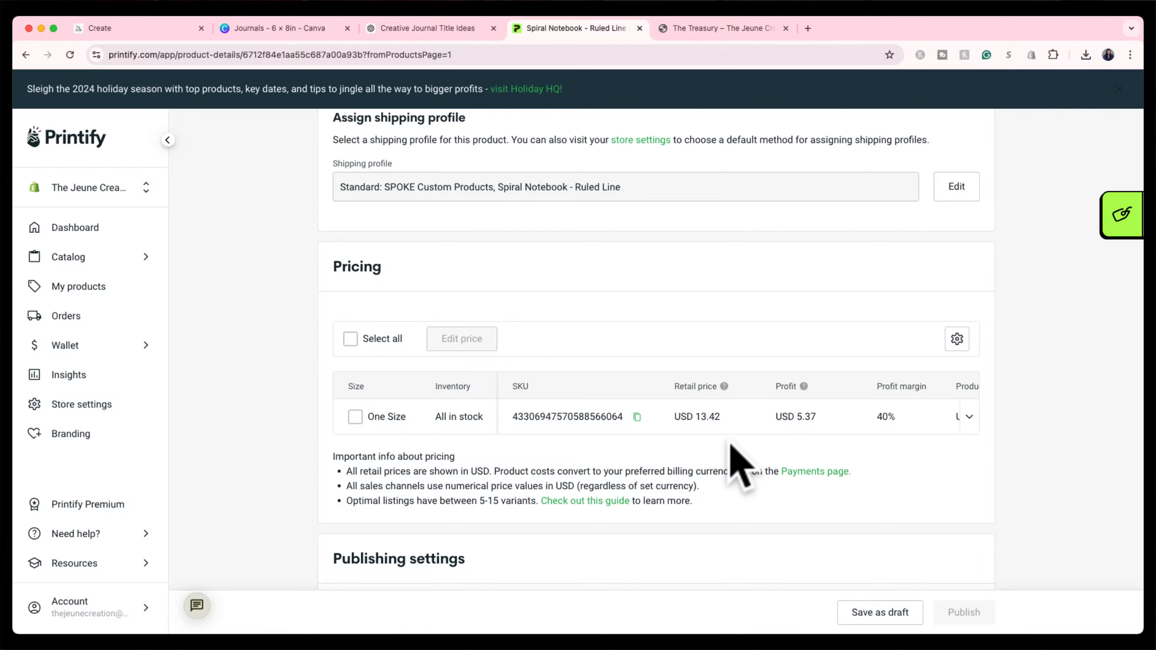
double_click(717, 418)
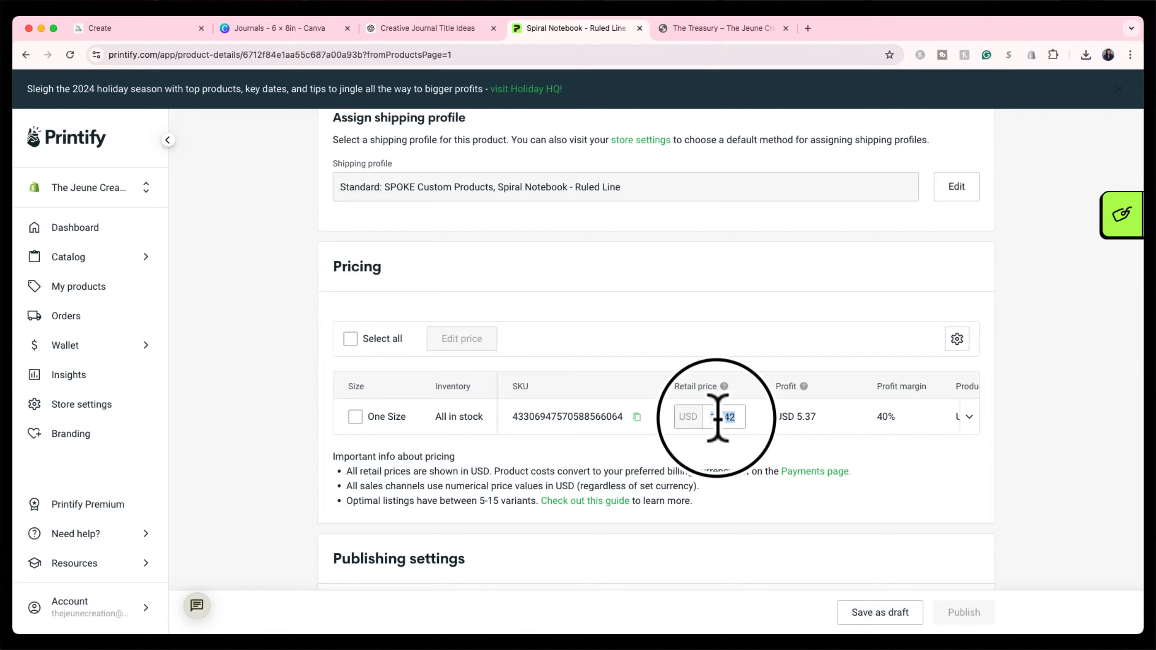
type("15")
key("Return")
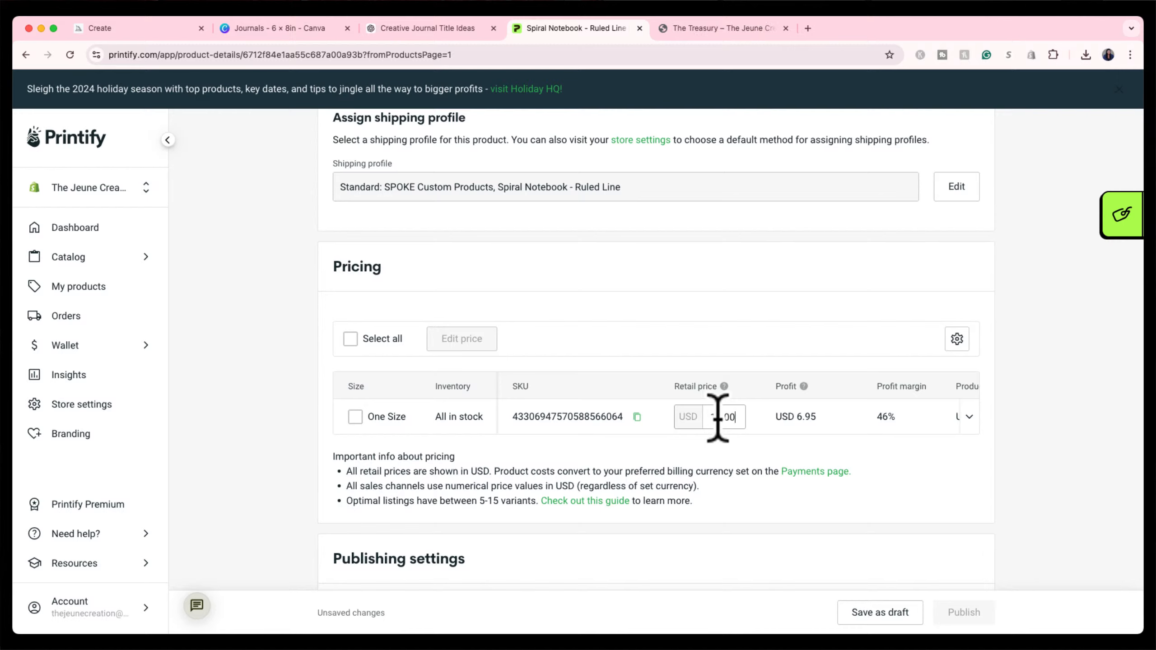
left_click(794, 422)
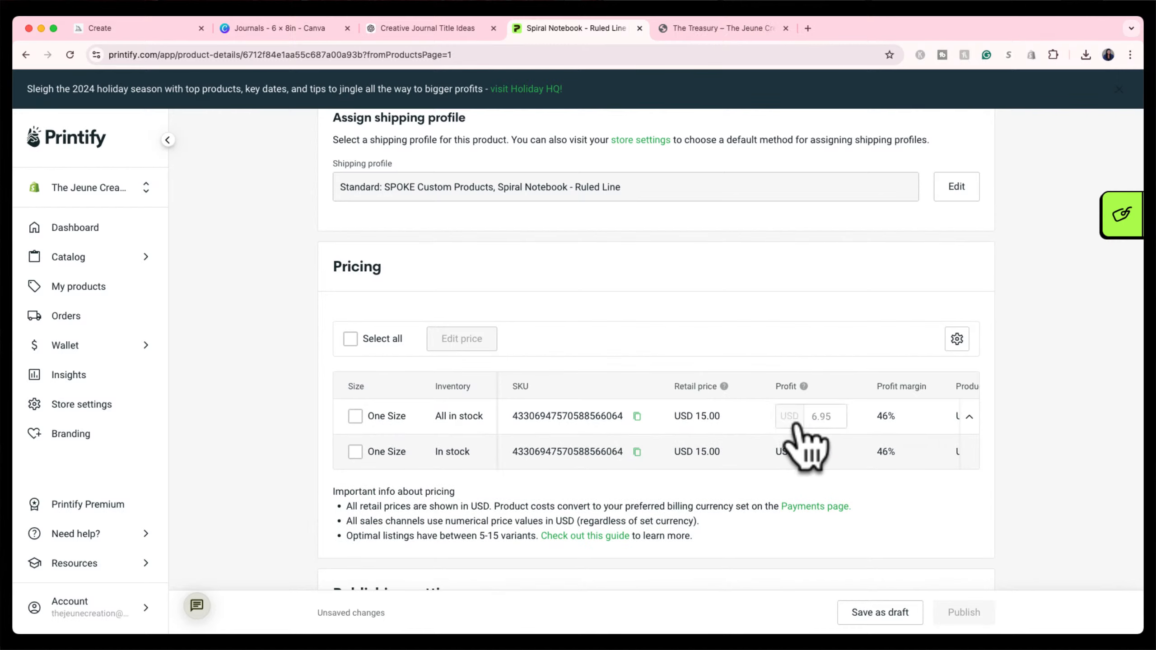
left_click(969, 417)
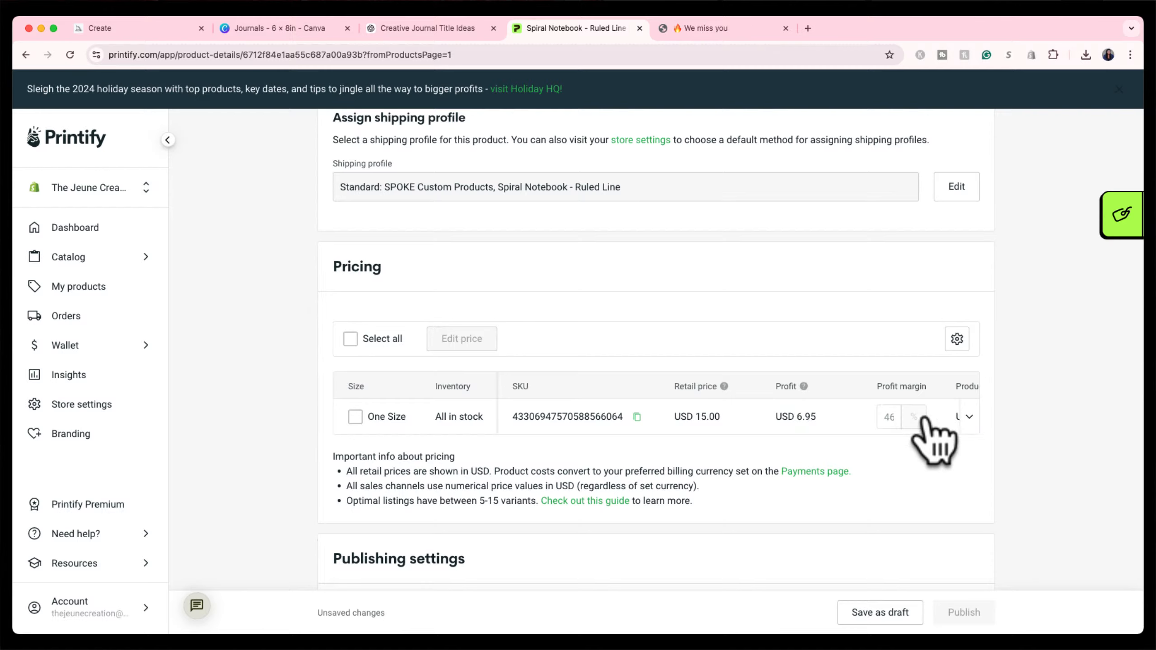
Check the pricing row shows USD 6.95 profit at 46% margin.
scroll(943, 415, "right", 5)
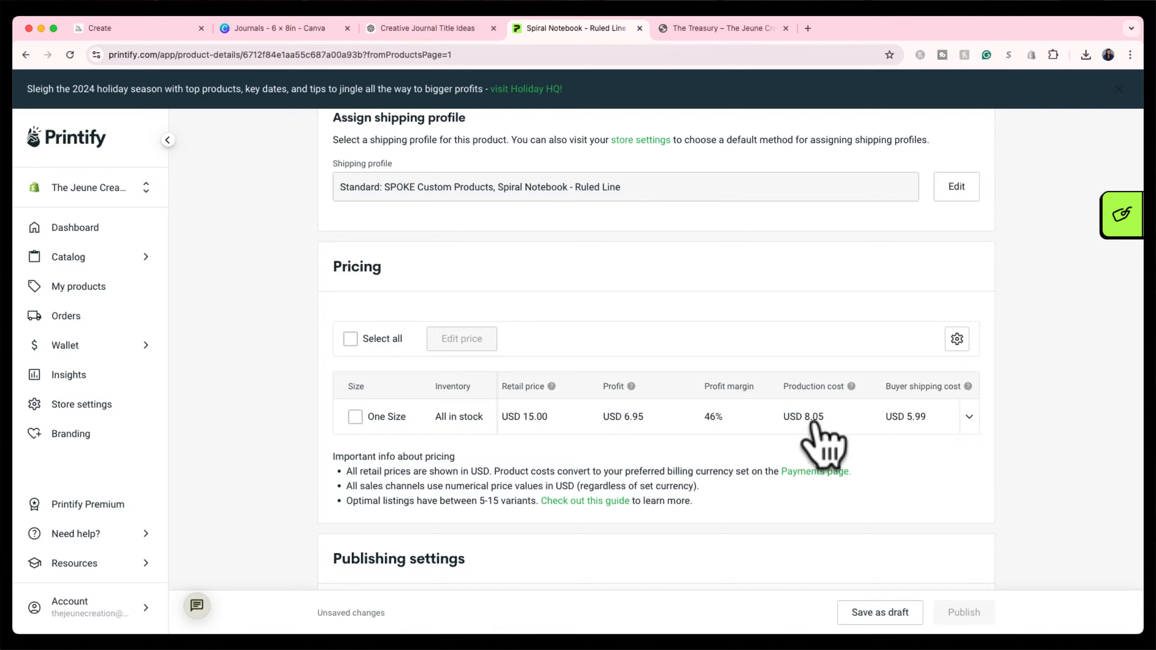
scroll(814, 430, "right", 3)
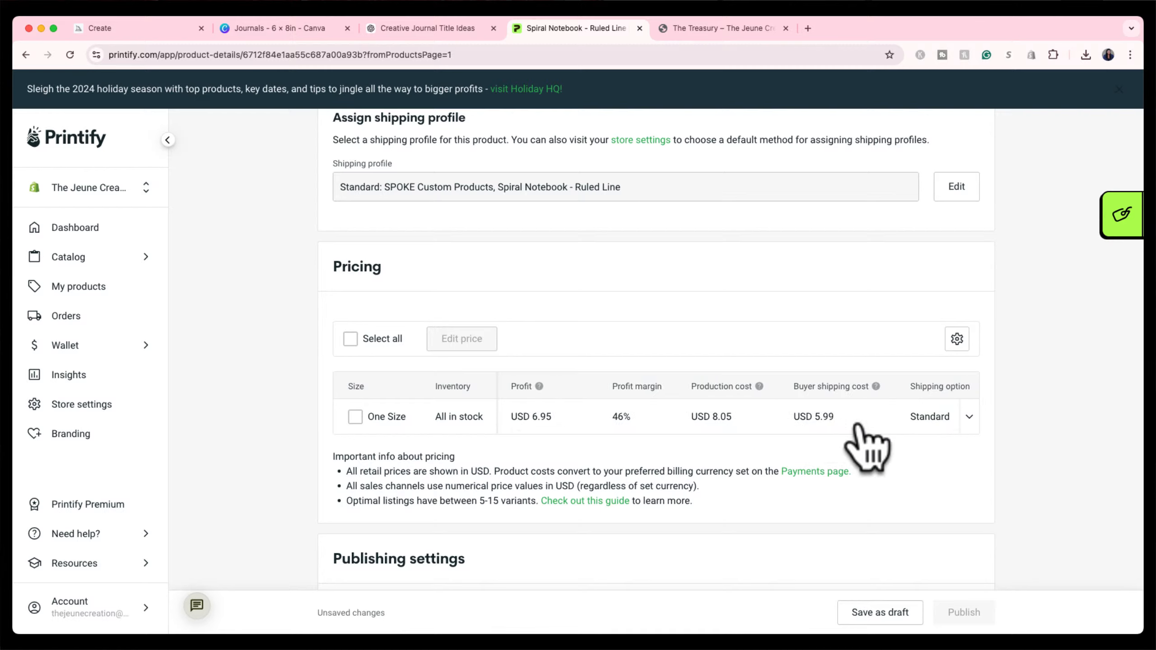
scroll(887, 437, "left", 3)
scroll(887, 437, "left", 3)
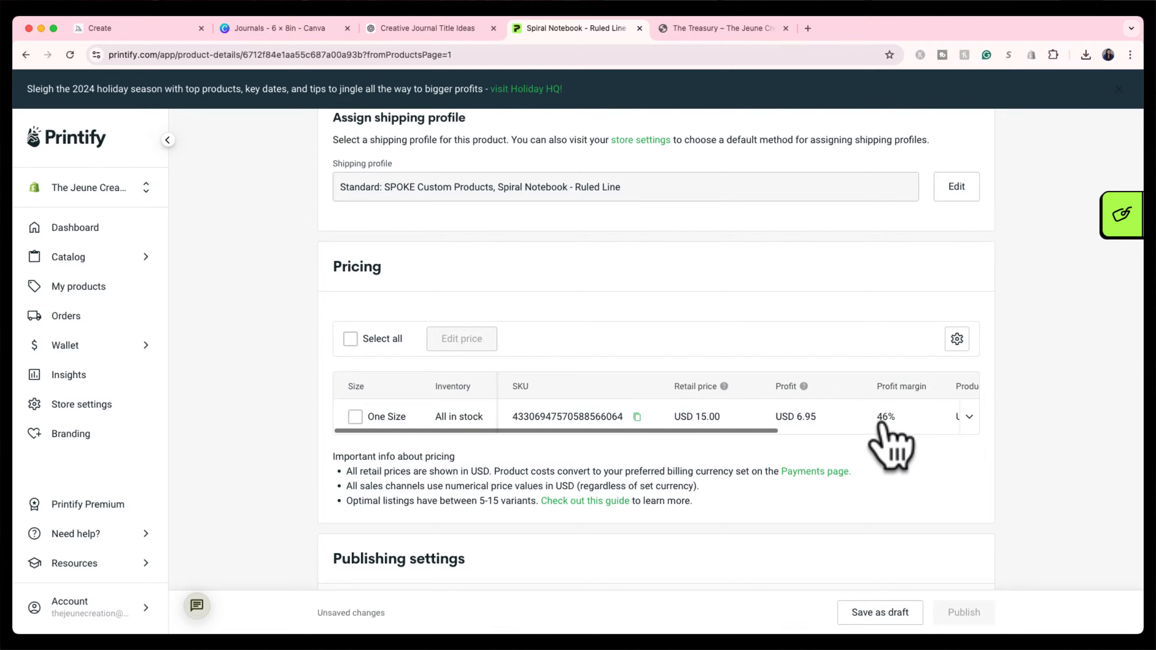
scroll(1051, 424, "down", 6)
scroll(1055, 425, "down", 6)
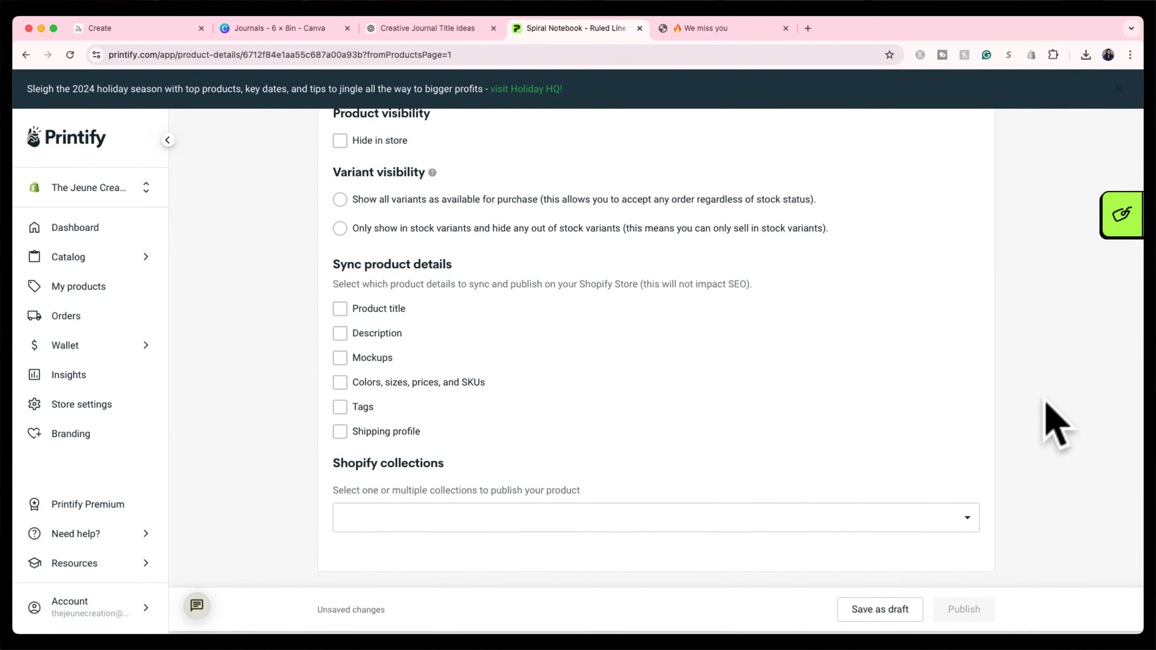
scroll(1013, 444, "up", 1)
scroll(1008, 441, "up", 15)
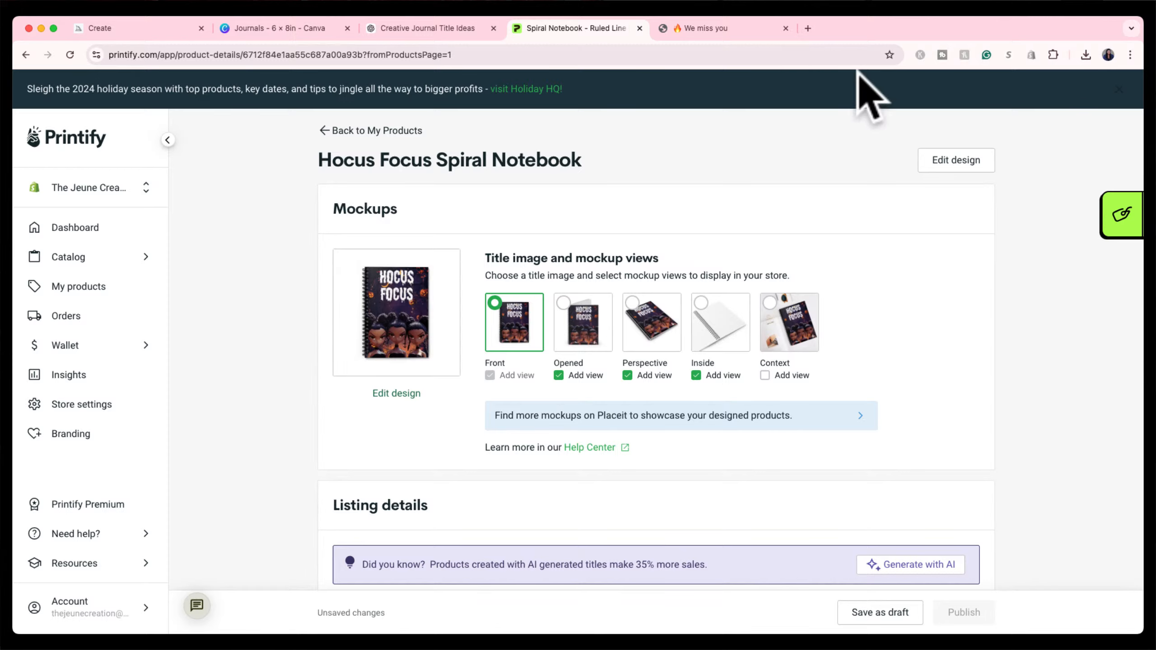
left_click(756, 28)
Reload The Treasury and open the $15.00 Hocus Focus notebook page, previewing its cover.
left_click(757, 55)
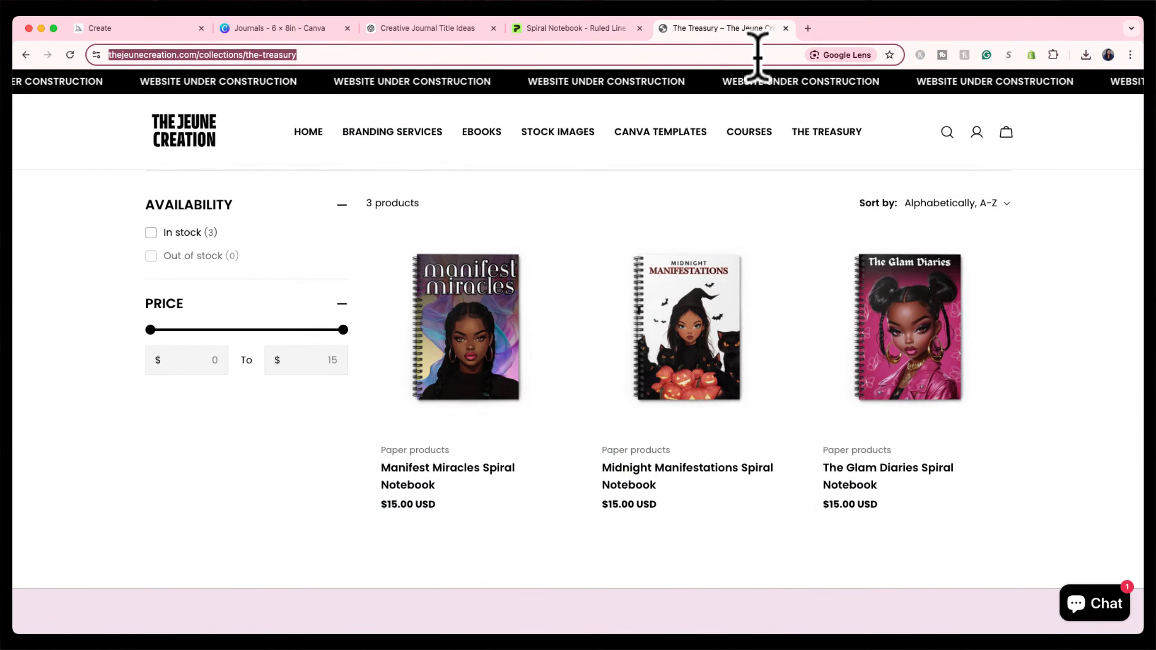
key("Return")
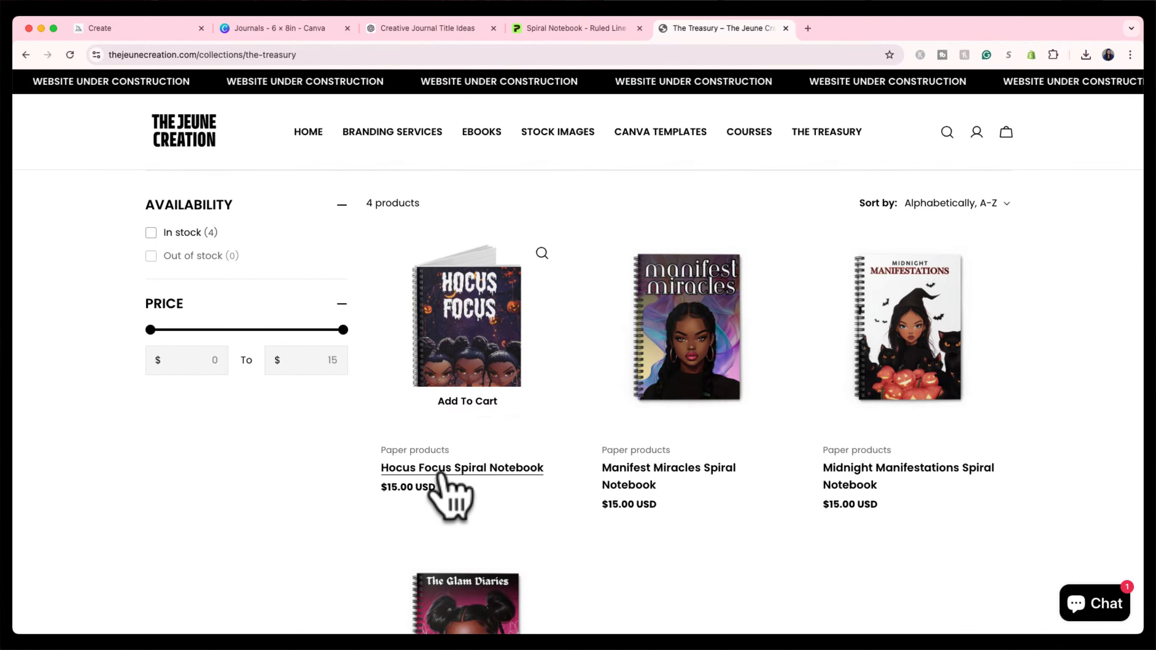
left_click(478, 341)
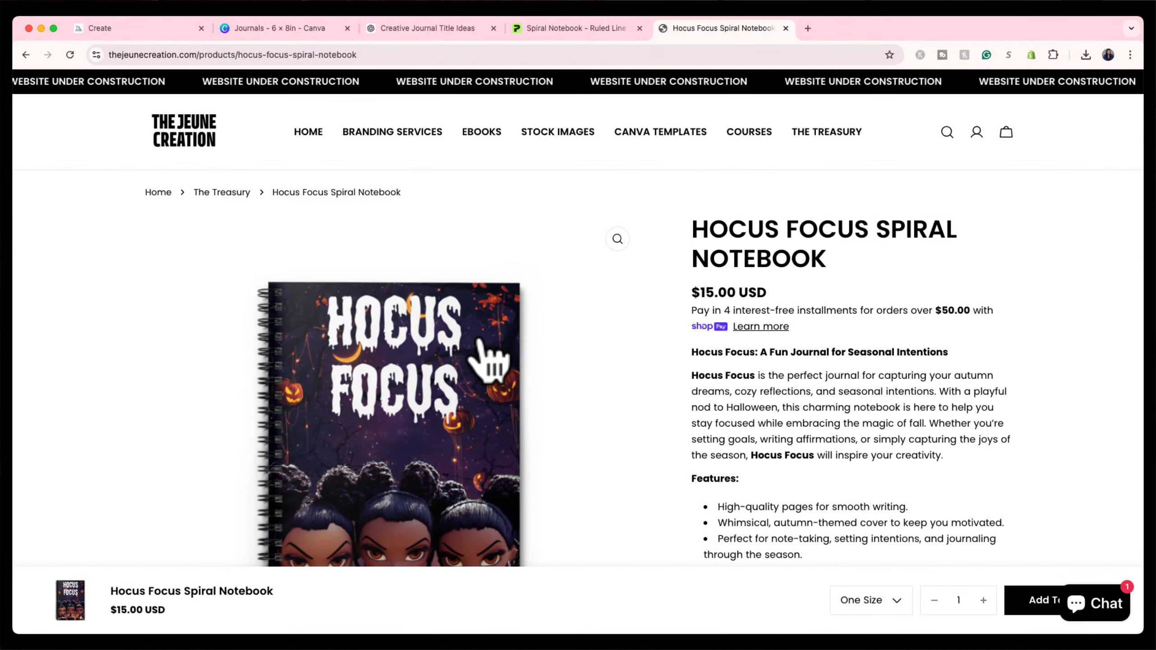
scroll(644, 356, "down", 3)
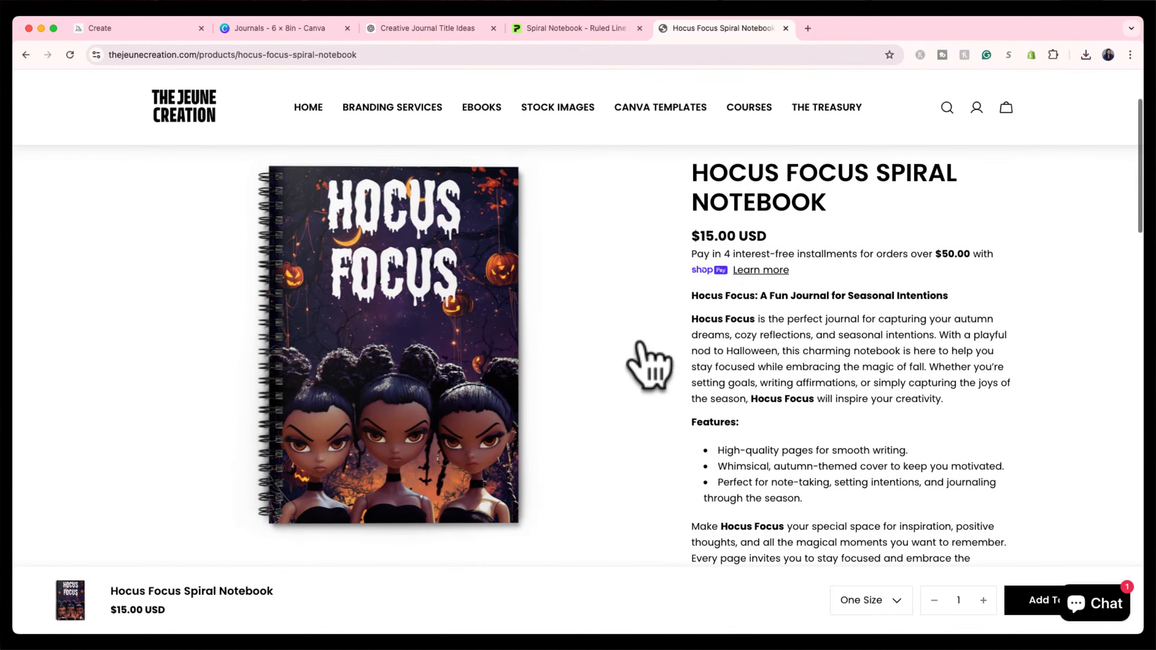
left_click(482, 341)
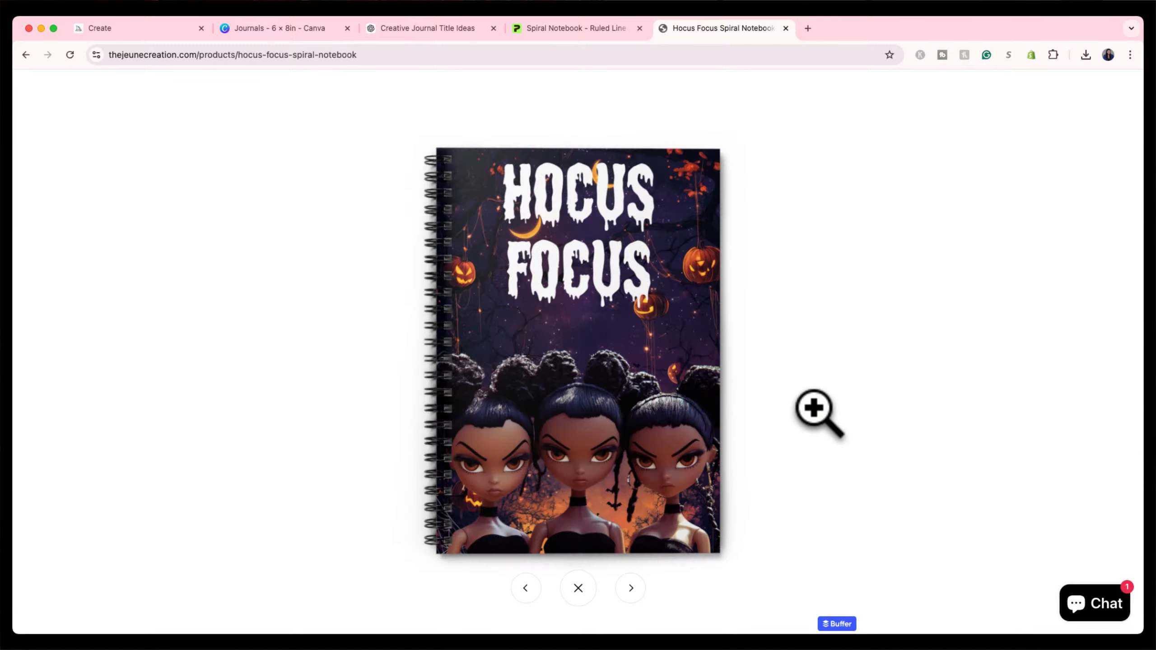
left_click(230, 255)
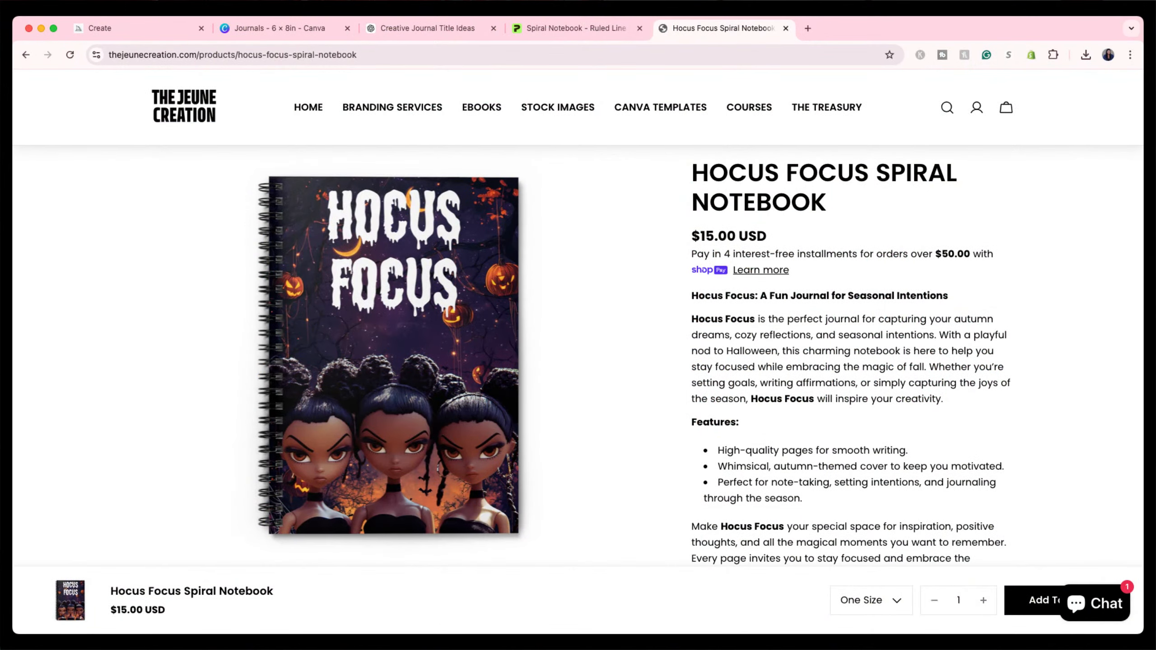
Review the Hocus Focus listing details, USD 15.00 pricing and publishing settings in Printify.
left_click(584, 29)
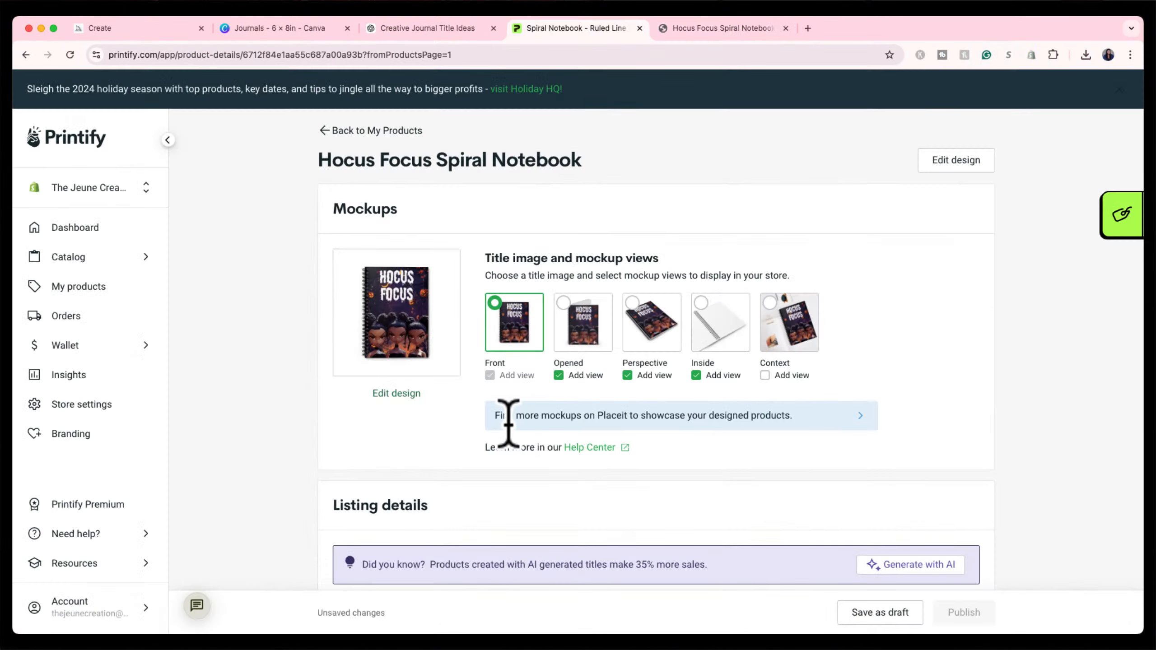
scroll(512, 426, "down", 5)
scroll(516, 416, "down", 5)
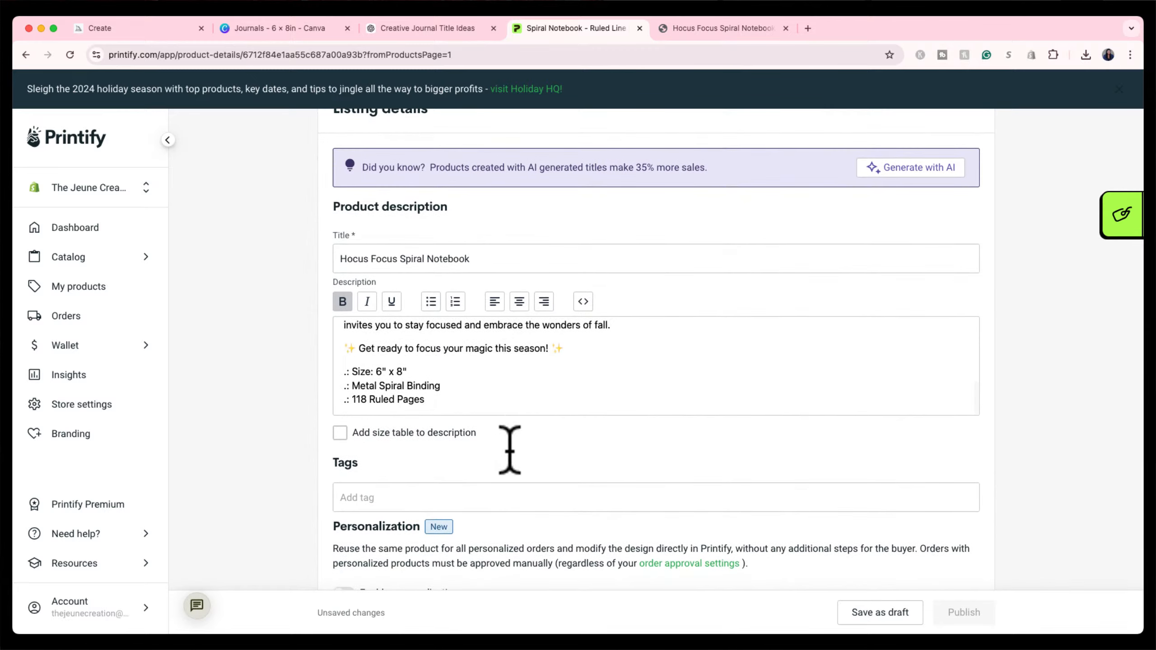
scroll(508, 452, "down", 4)
scroll(510, 452, "down", 10)
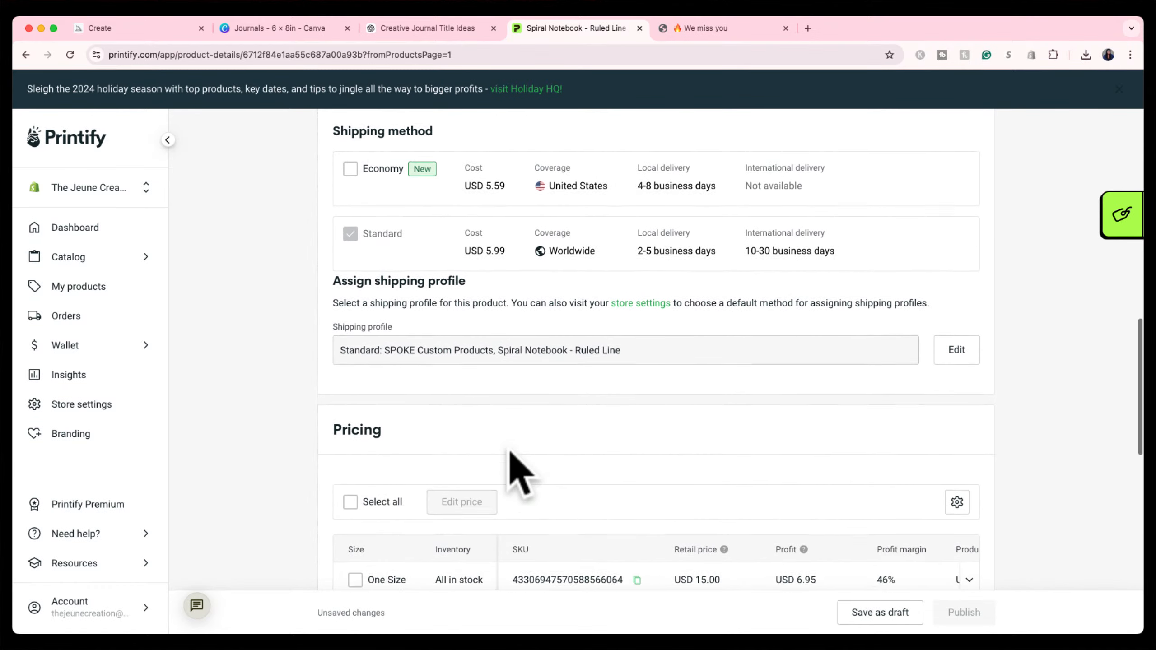
scroll(510, 452, "down", 1)
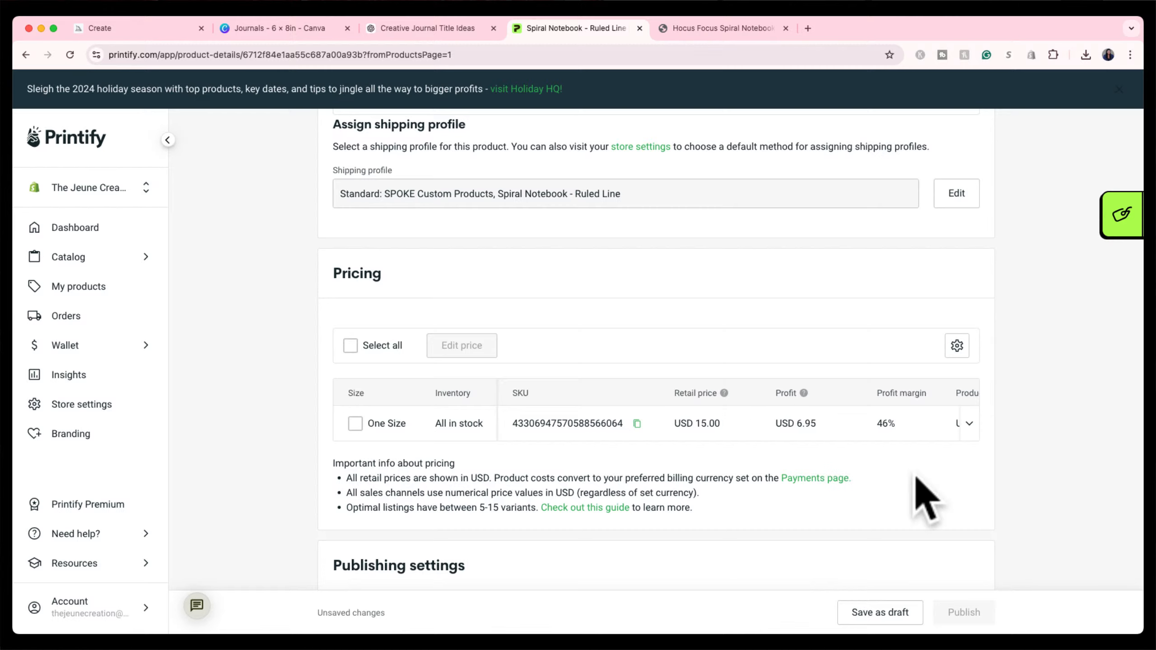
scroll(916, 476, "down", 4)
scroll(926, 494, "down", 1)
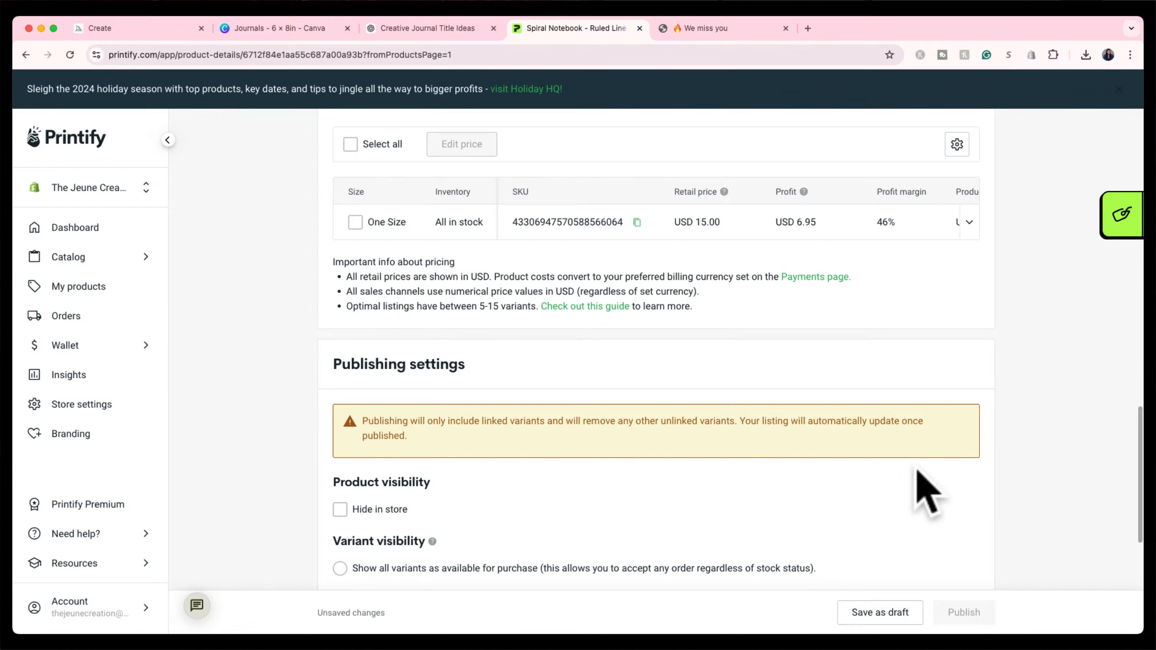
scroll(915, 316, "down", 2)
scroll(916, 315, "up", 20)
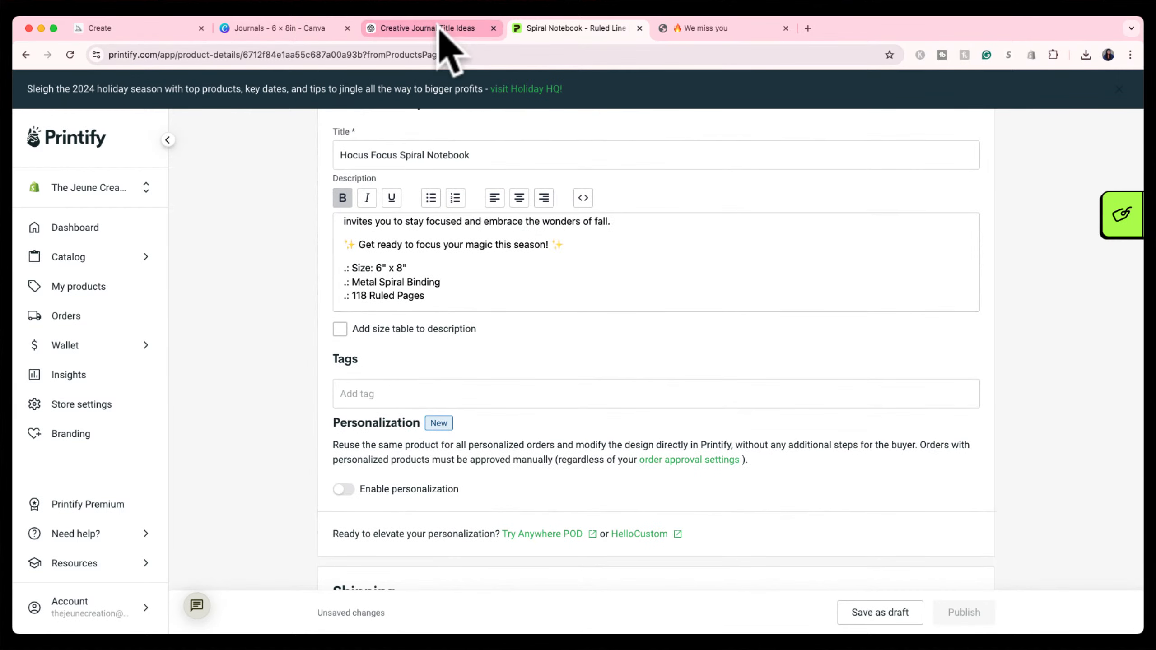
left_click(442, 28)
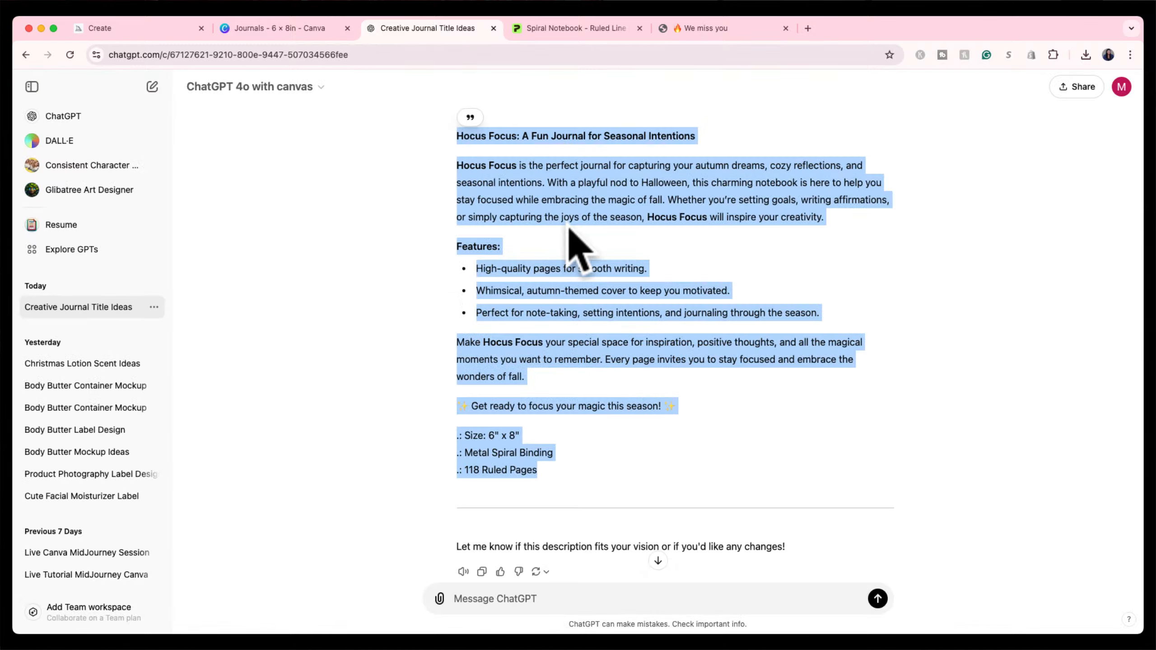
Review the drafted Hocus Focus description, then switch to the Canva Journals 6 × 8in design.
left_click(557, 267)
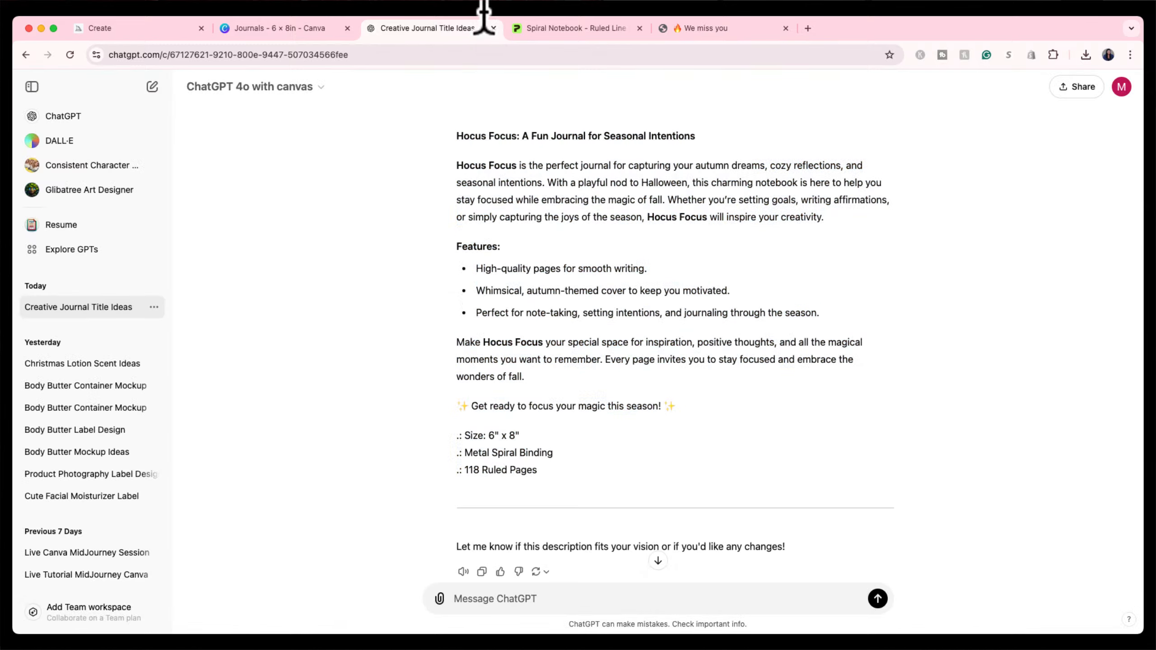
left_click(283, 30)
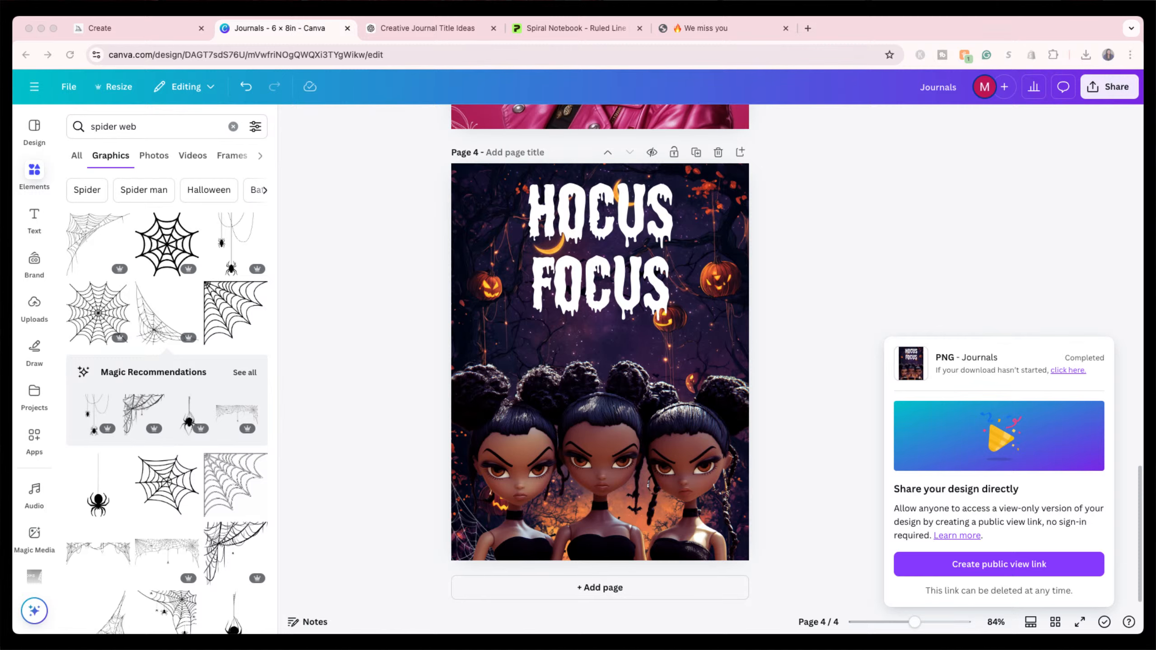
Go back to the Hocus Focus product page and open The Jeune Creation home page.
left_click(728, 28)
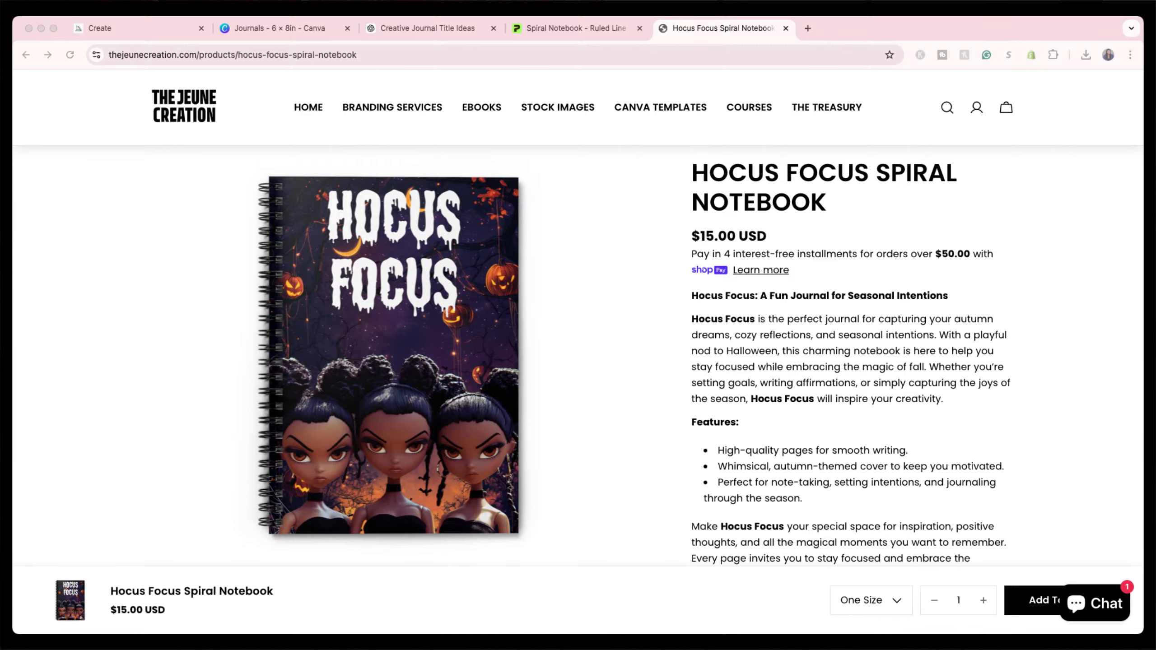
left_click(303, 108)
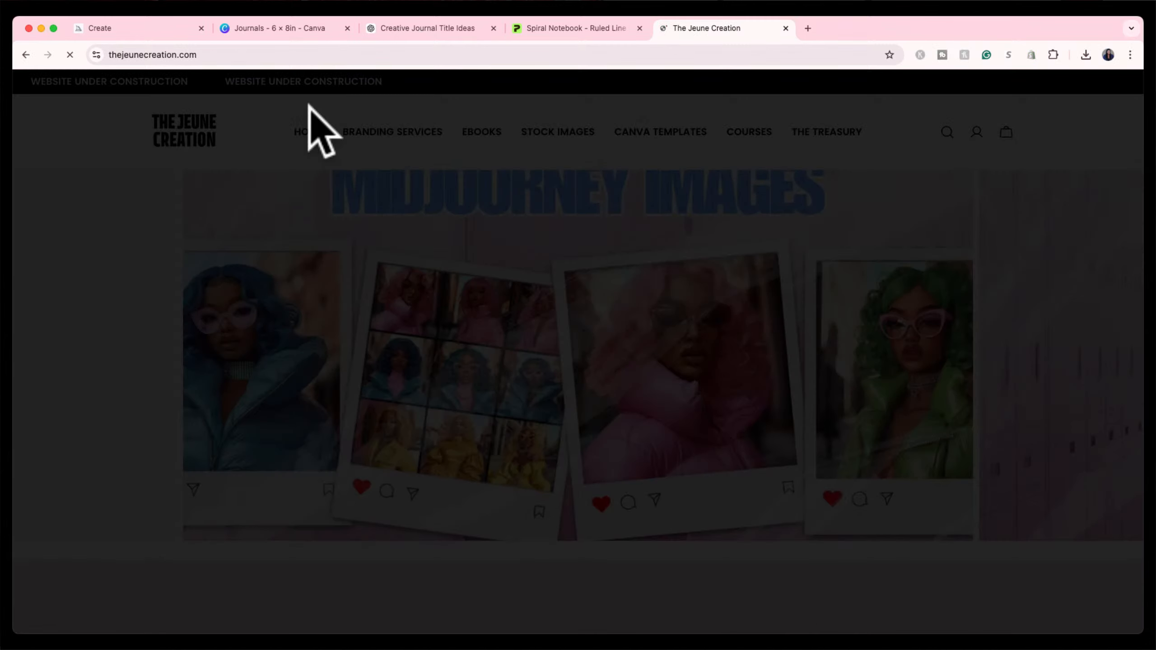